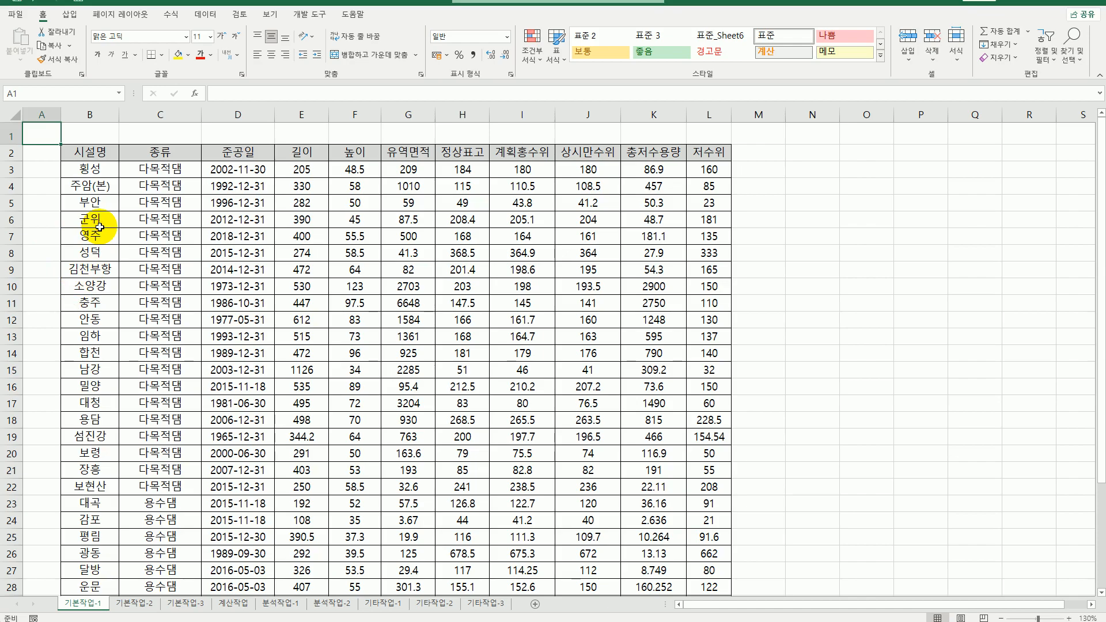
{"action": "left_click", "coordinate": [90, 156]}
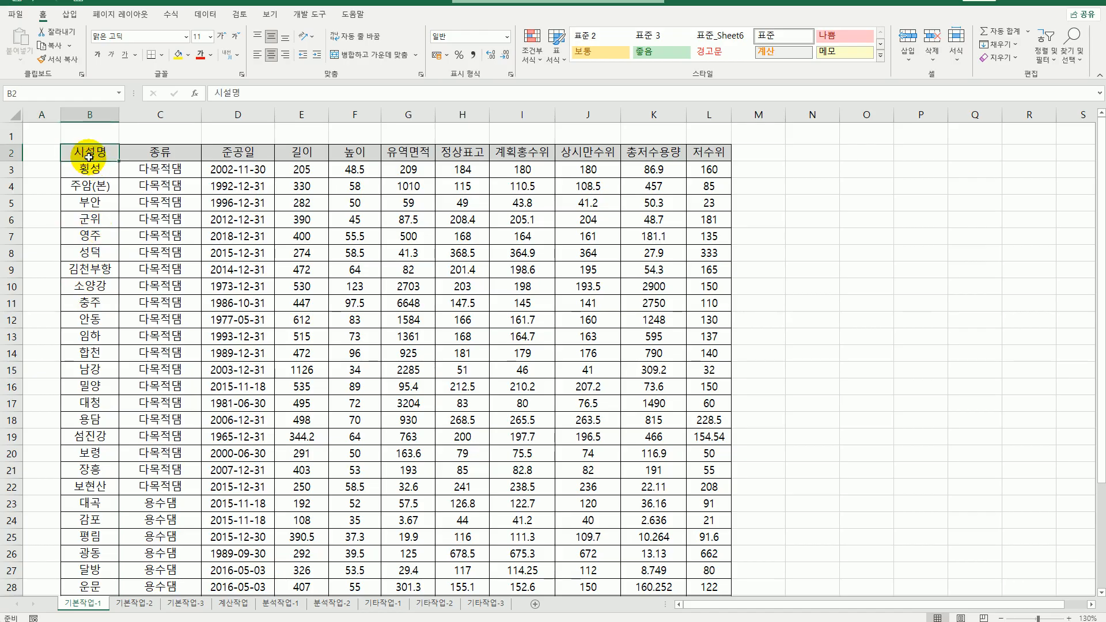
{"action": "scroll", "coordinate": [275, 346], "scroll_direction": "down", "scroll_amount": 3}
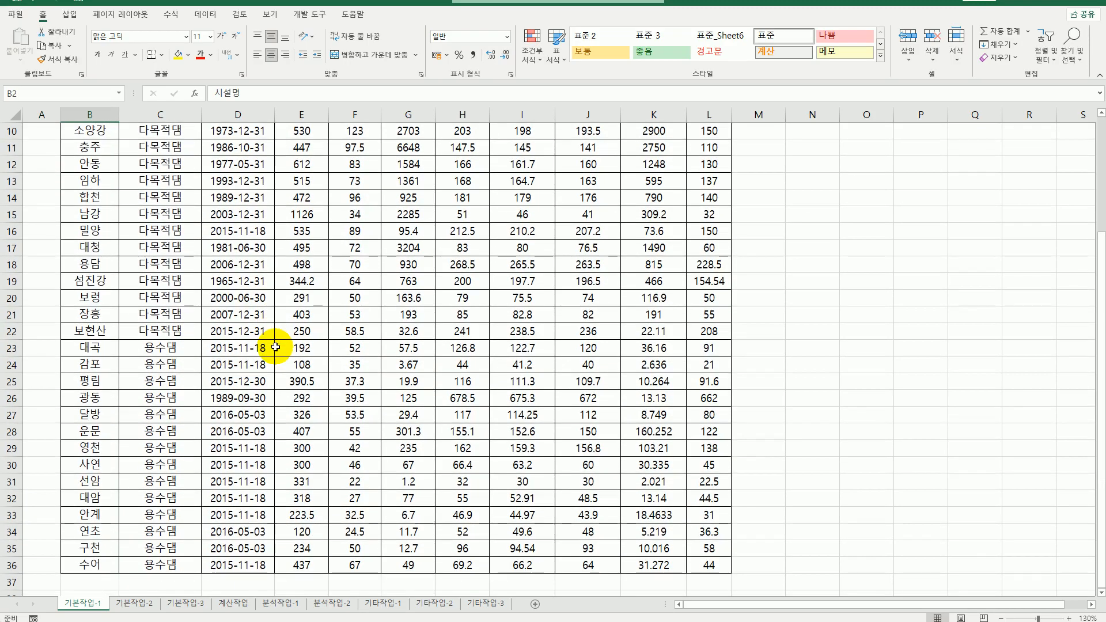
{"action": "scroll", "coordinate": [276, 347], "scroll_direction": "up", "scroll_amount": 3}
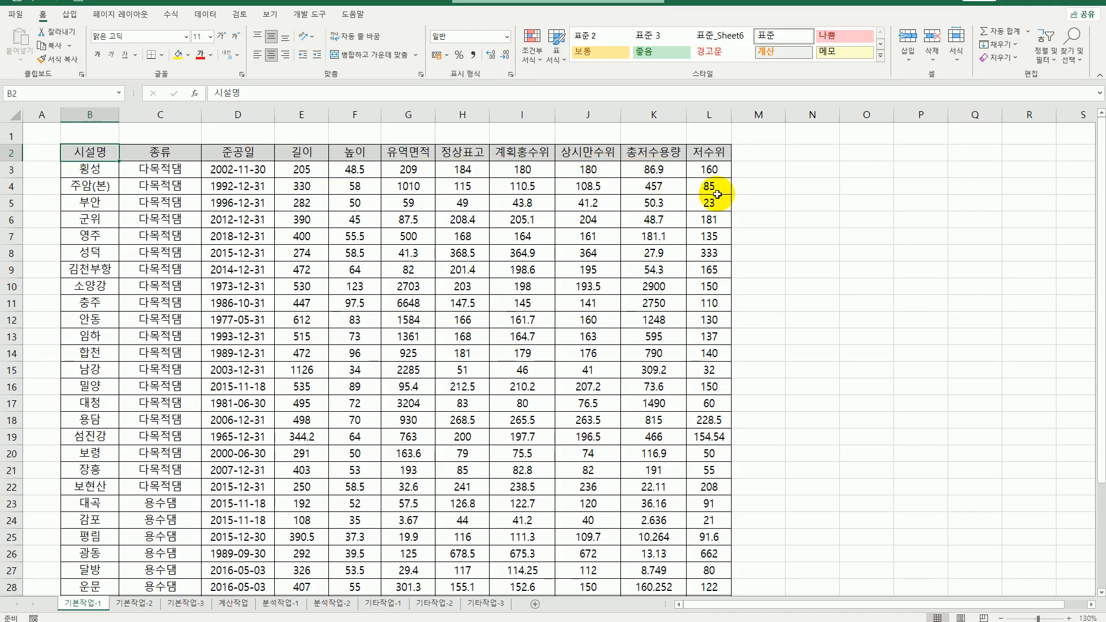
Step: Enter the criteria heading 조건 in cell N2
{"action": "left_click", "coordinate": [826, 158]}
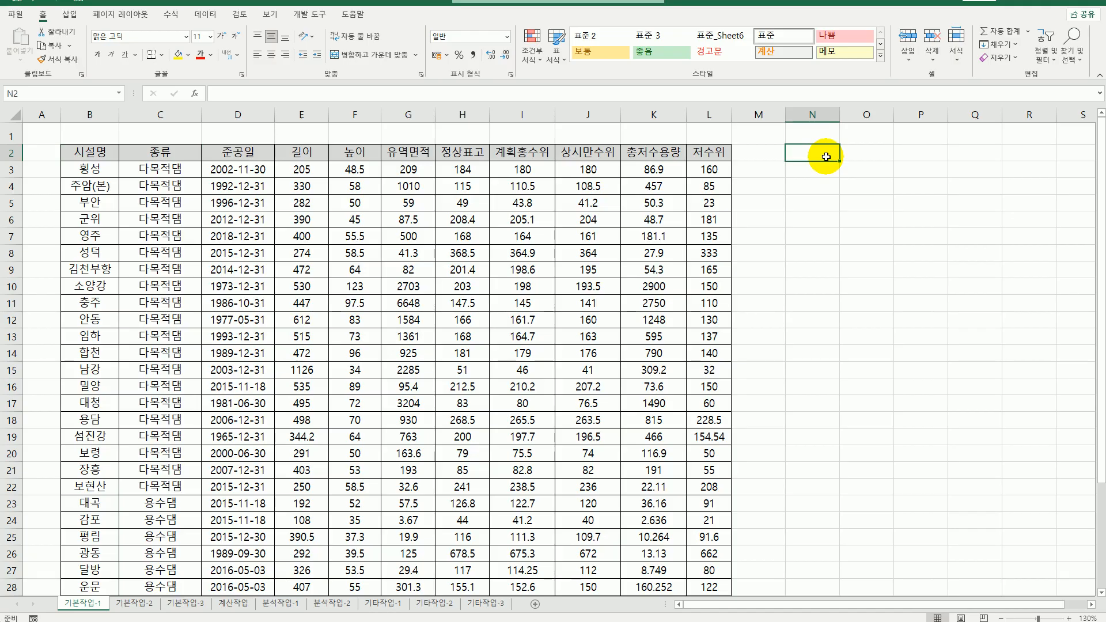
{"action": "type", "text": "족"}
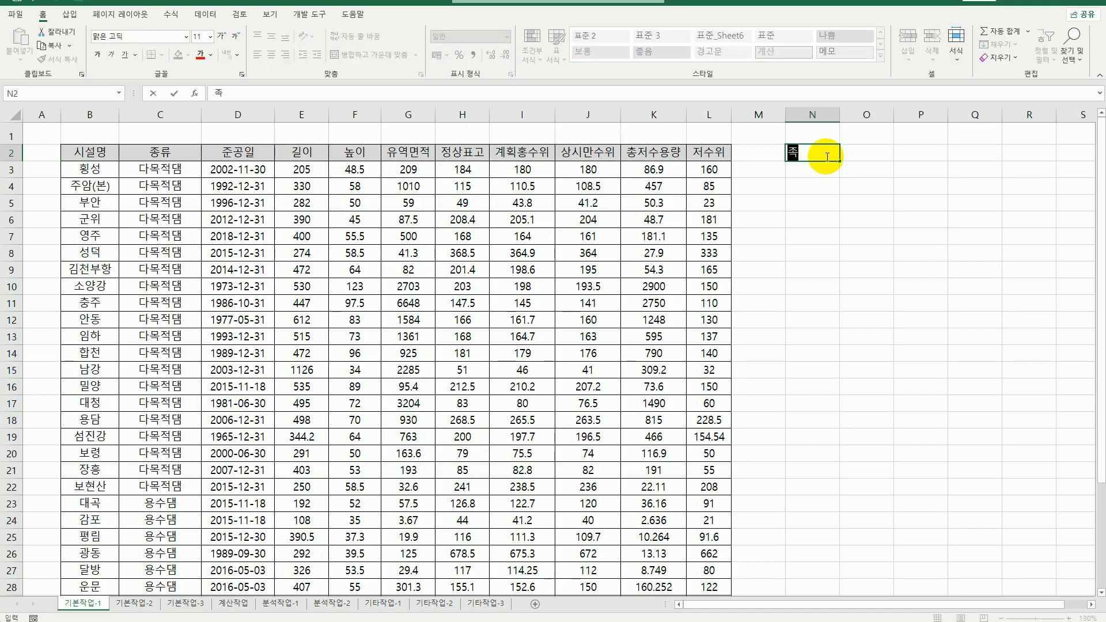
{"action": "type", "text": "건"}
{"action": "key", "text": "Return"}
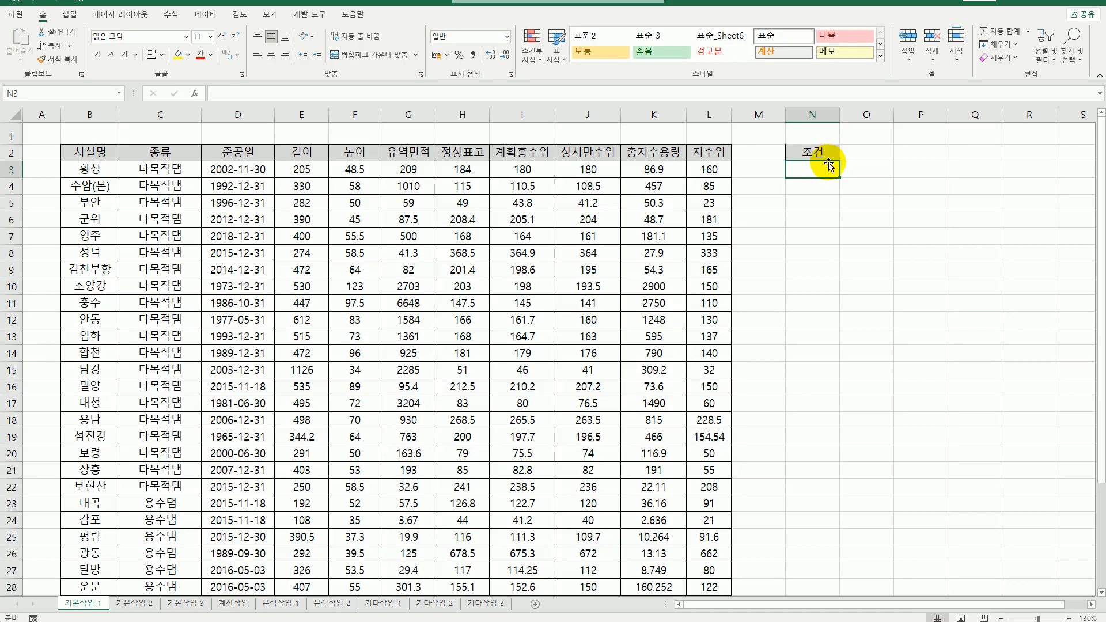
Step: Begin an AND formula in N3 whose first condition is ISNUMBER(FIND("강",B3)), testing the facility name for 강
{"action": "type", "text": "="}
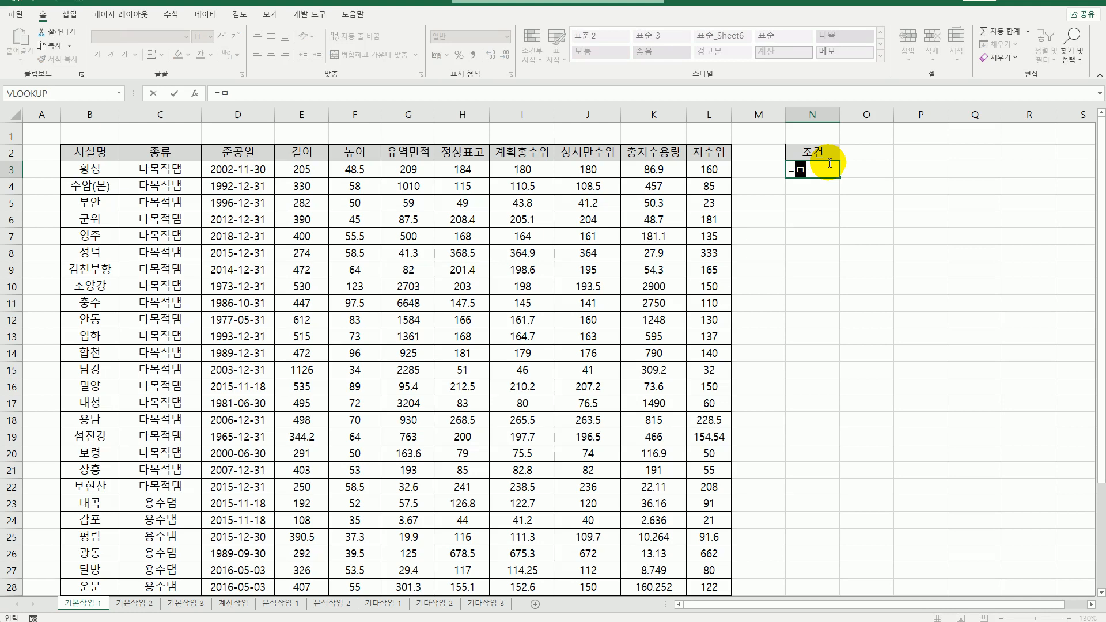
{"action": "type", "text": "and("}
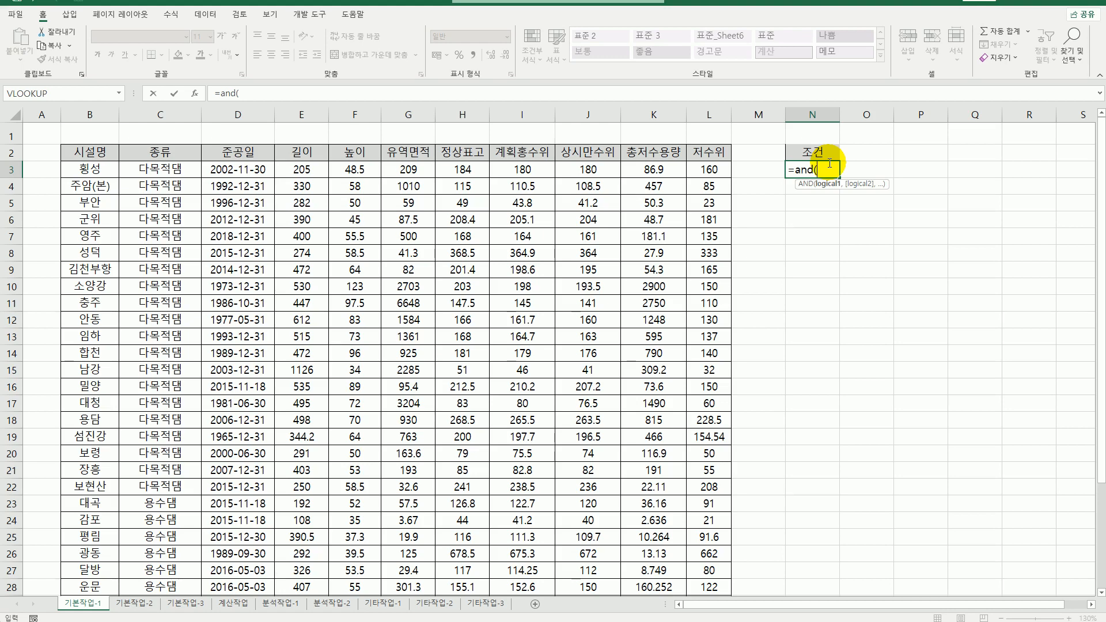
{"action": "type", "text": "is"}
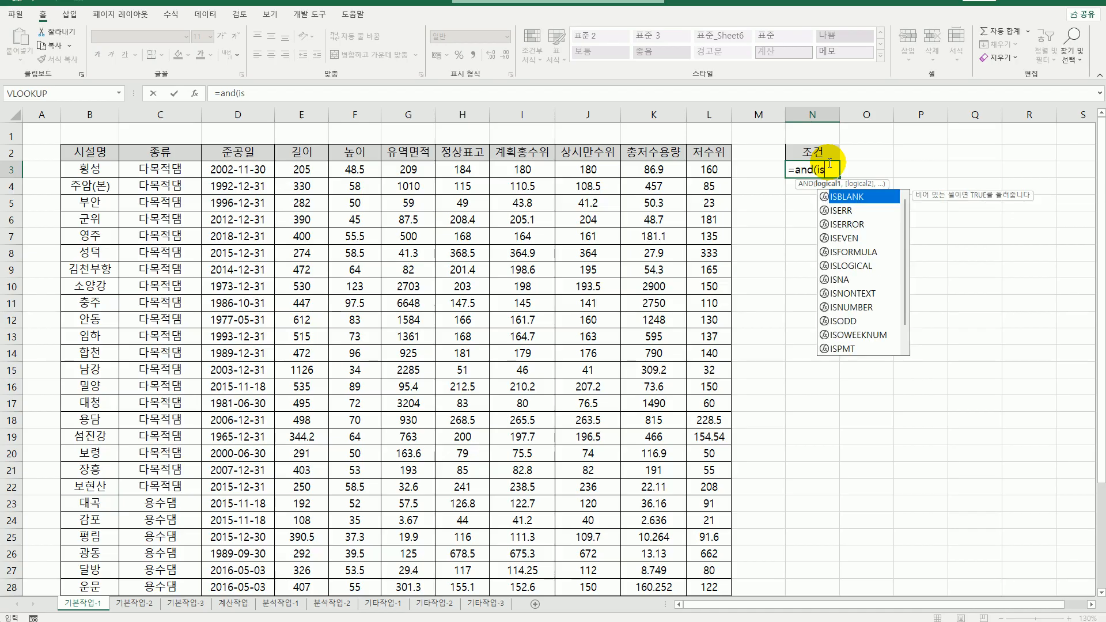
{"action": "type", "text": "nu"}
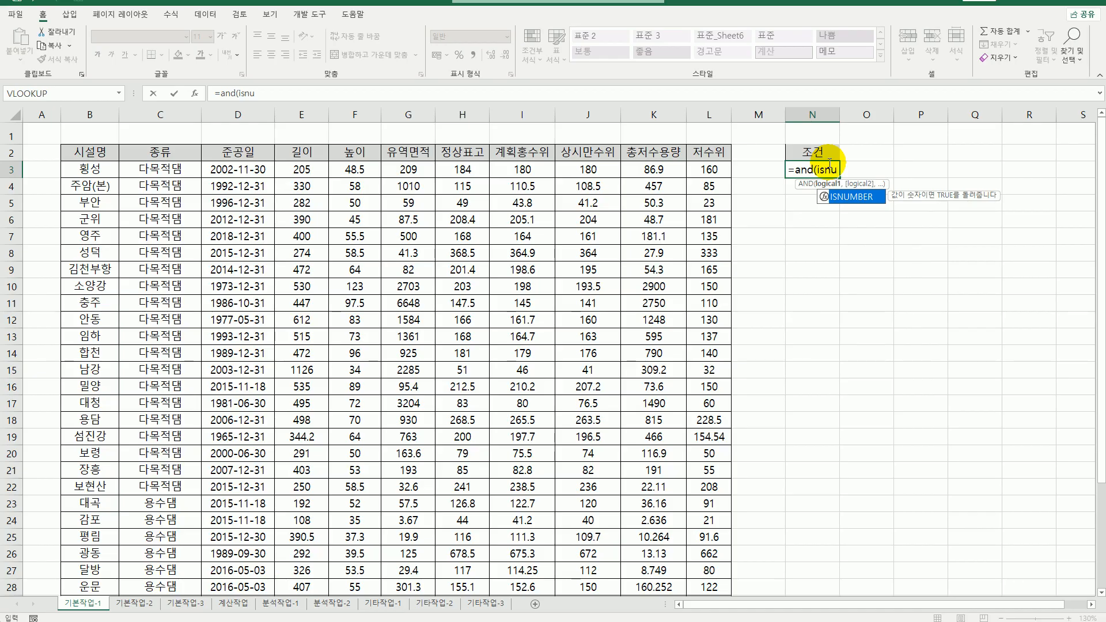
{"action": "key", "text": "Tab"}
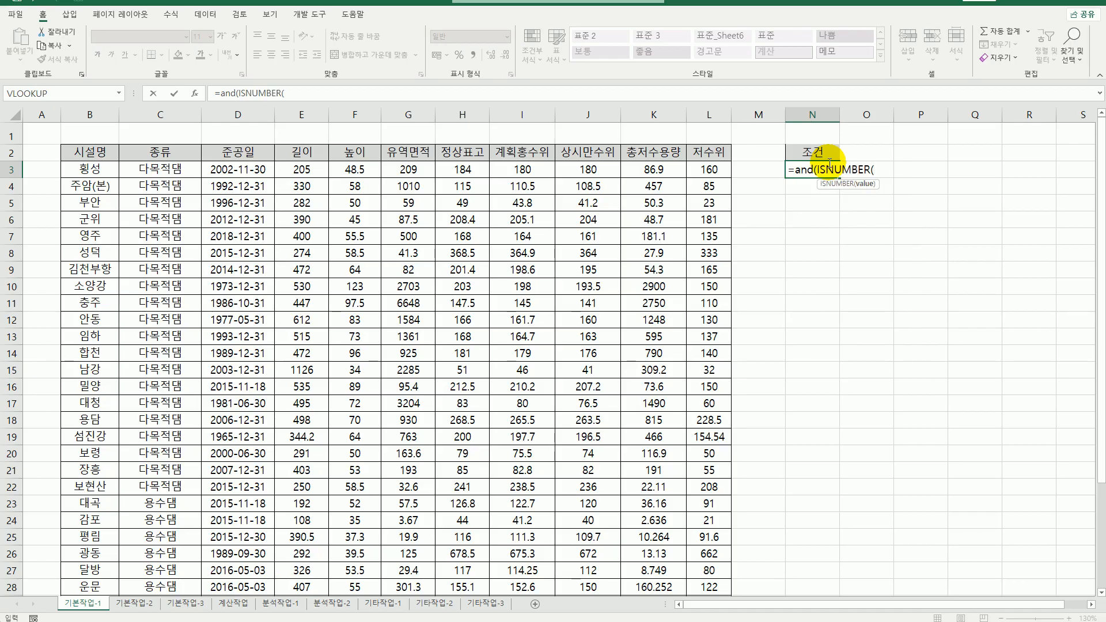
{"action": "type", "text": "fi"}
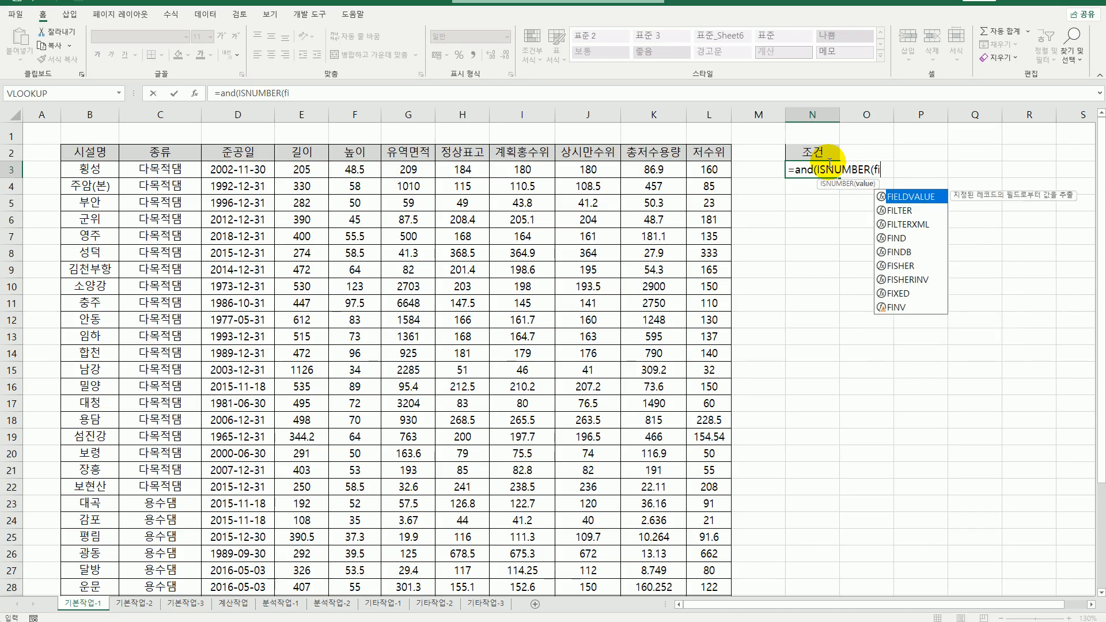
{"action": "type", "text": "nd(\"강"}
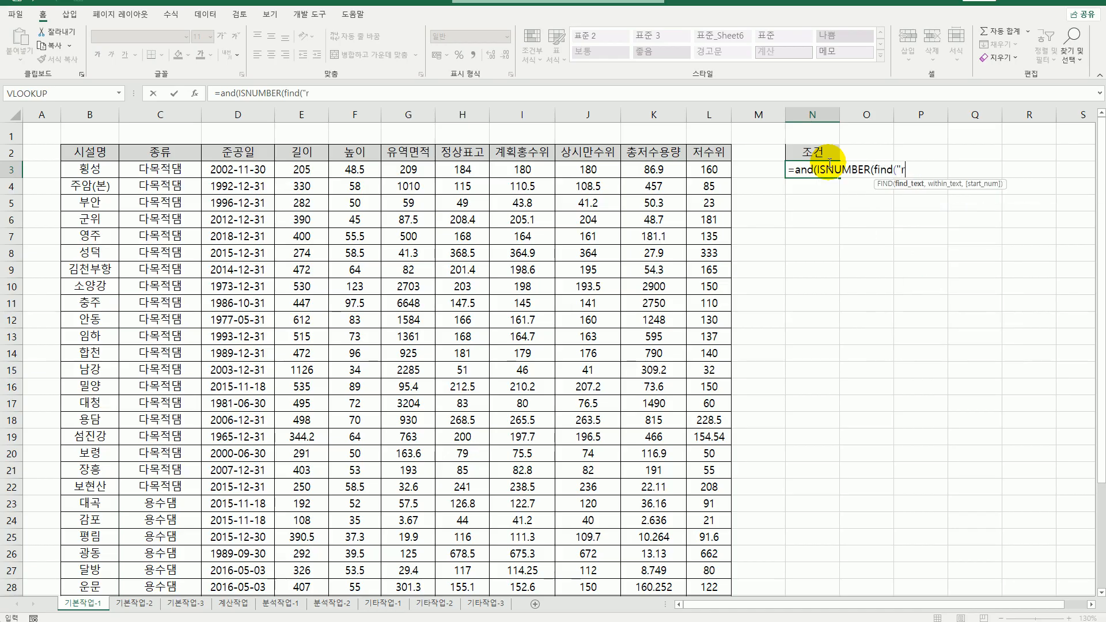
{"action": "type", "text": "\","}
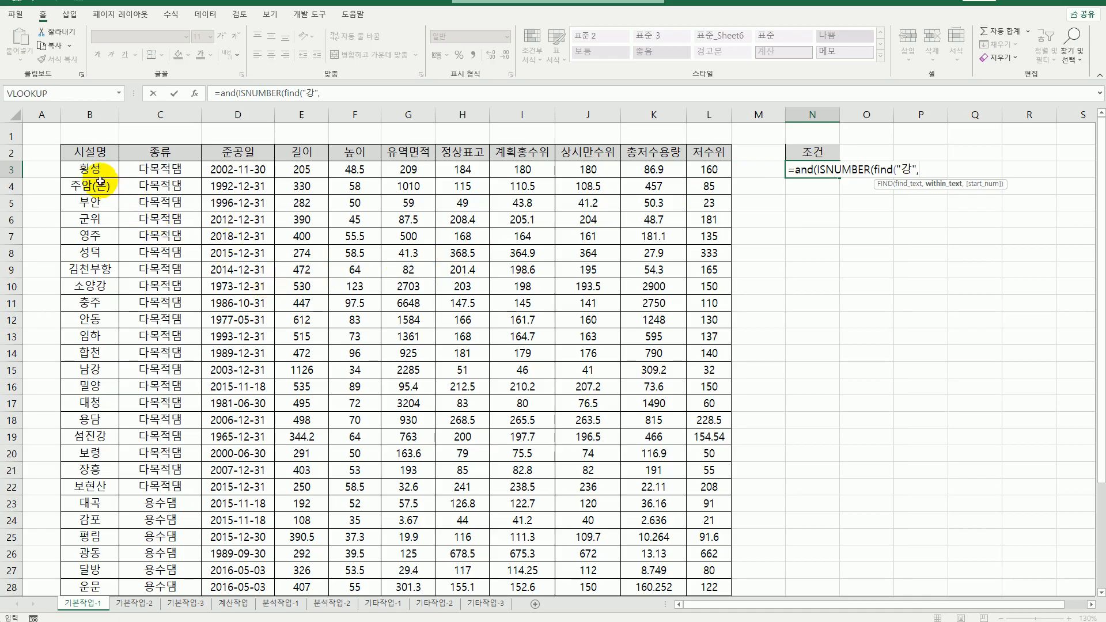
{"action": "left_click", "coordinate": [96, 173]}
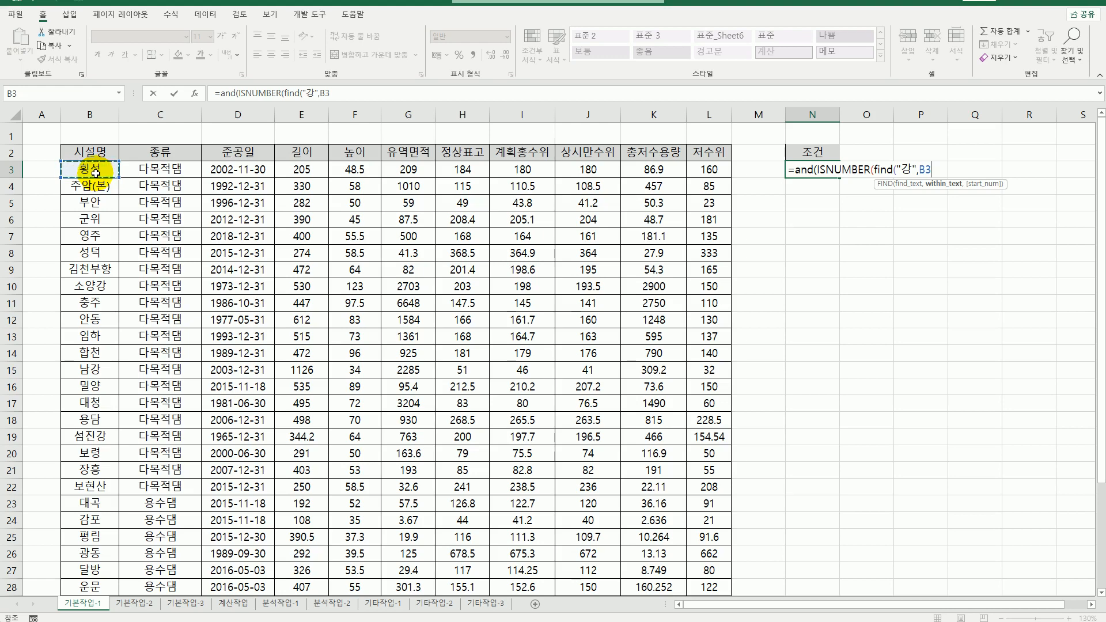
{"action": "type", "text": ")"}
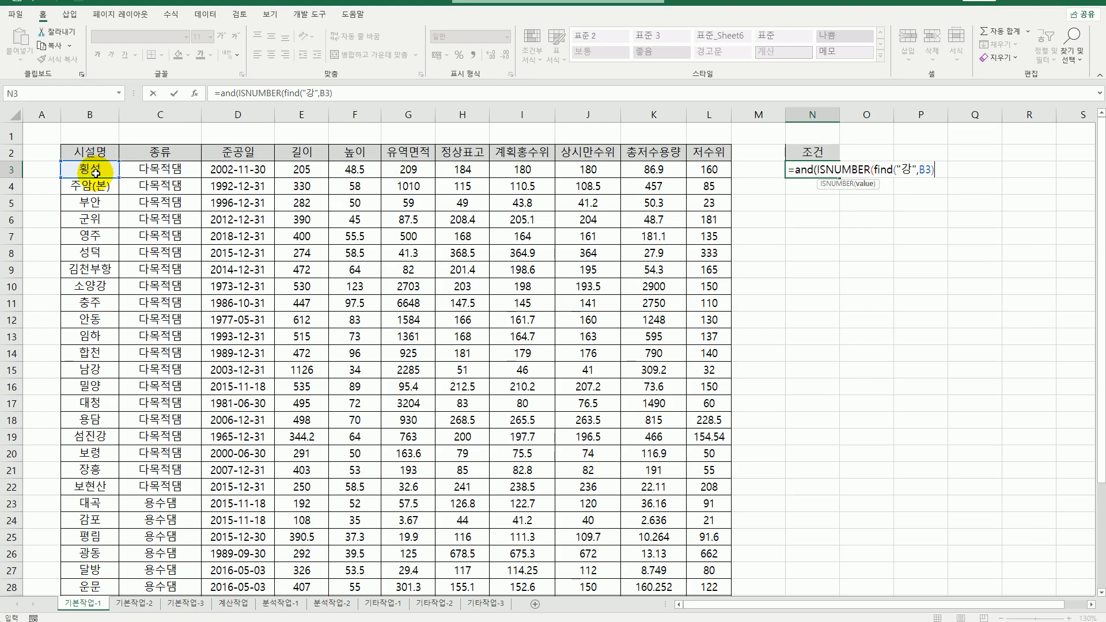
{"action": "type", "text": ")"}
Step: Add K3>=400 as the second condition on total storage capacity and complete the AND formula in N3
{"action": "type", "text": ","}
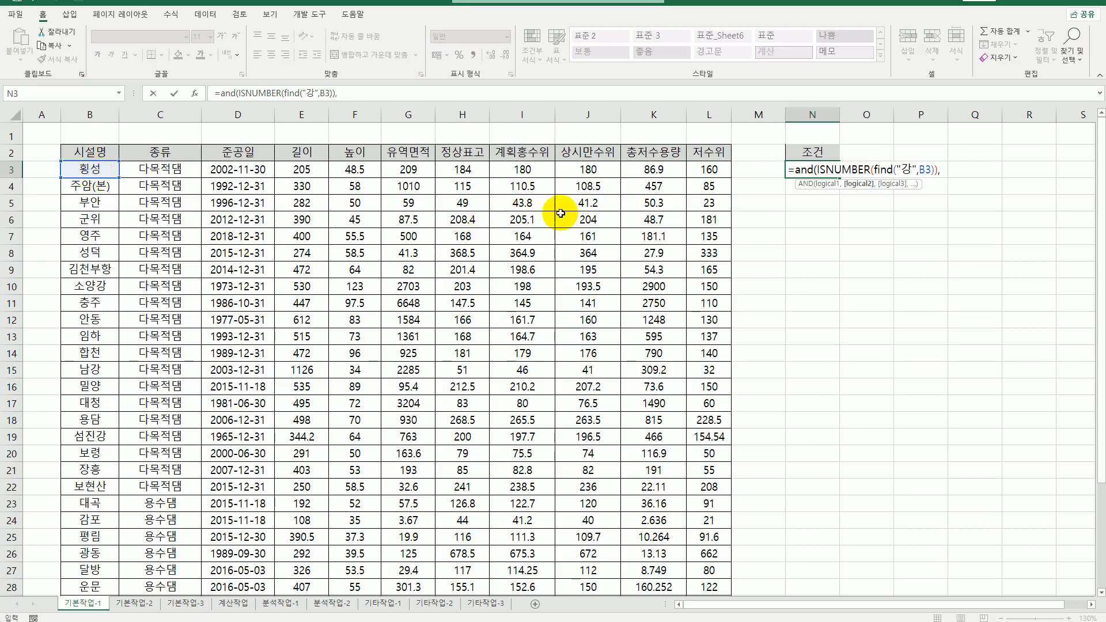
{"action": "left_click", "coordinate": [652, 169]}
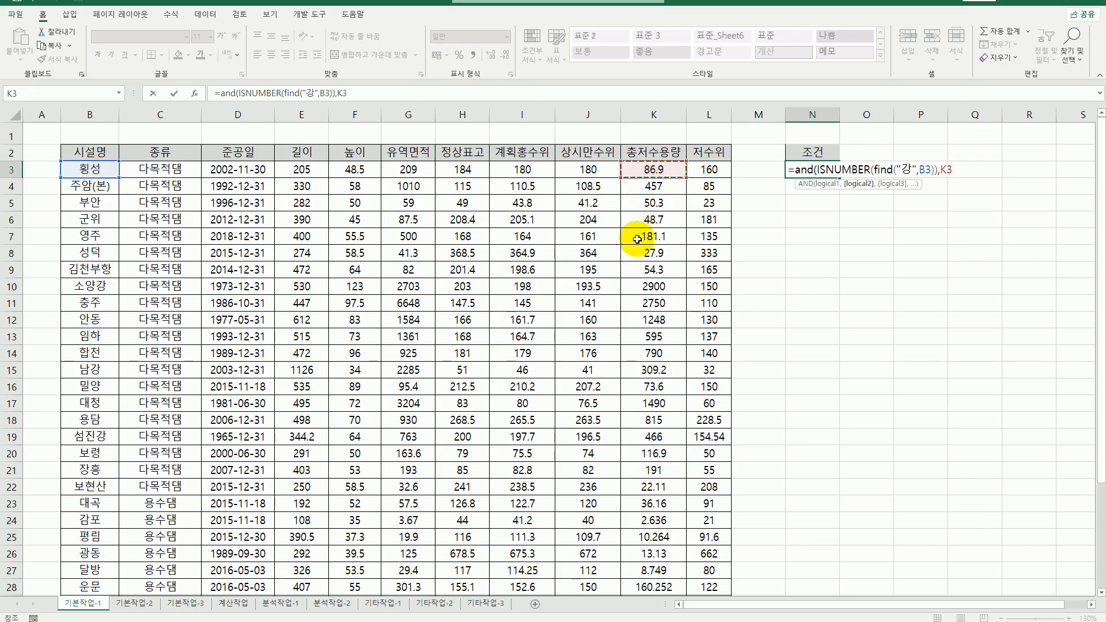
{"action": "type", "text": ">=400"}
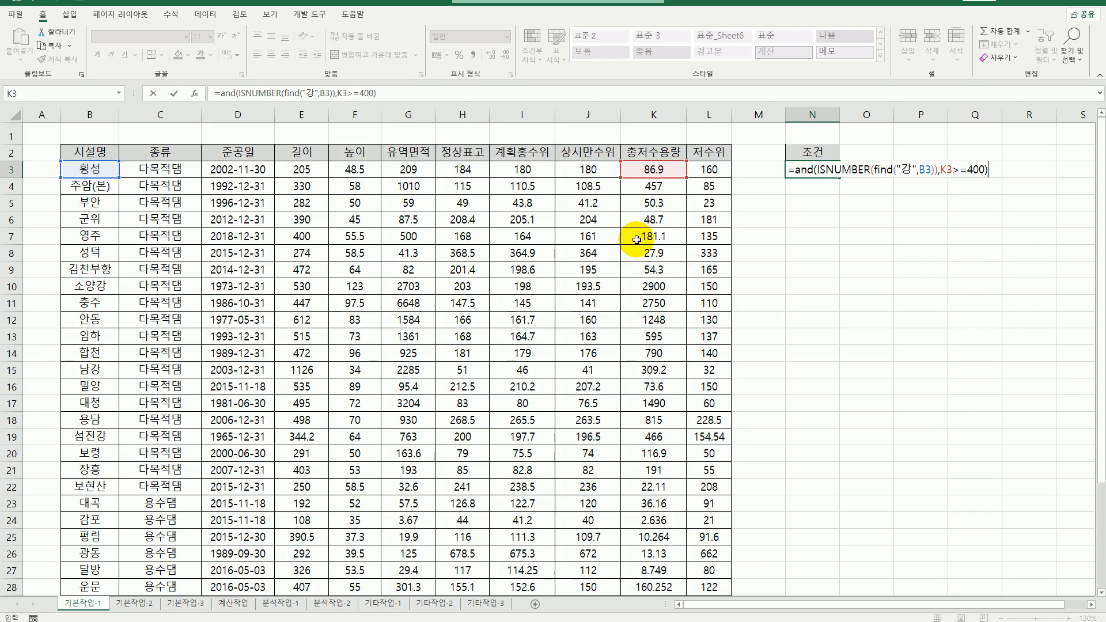
{"action": "key", "text": "Return"}
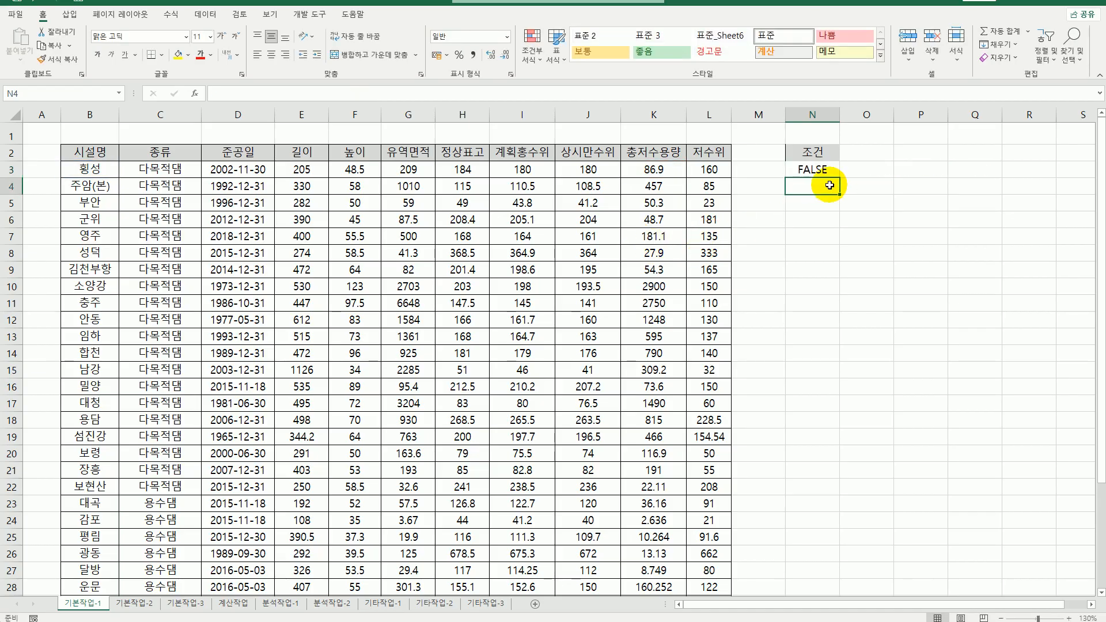
{"action": "left_click", "coordinate": [820, 171]}
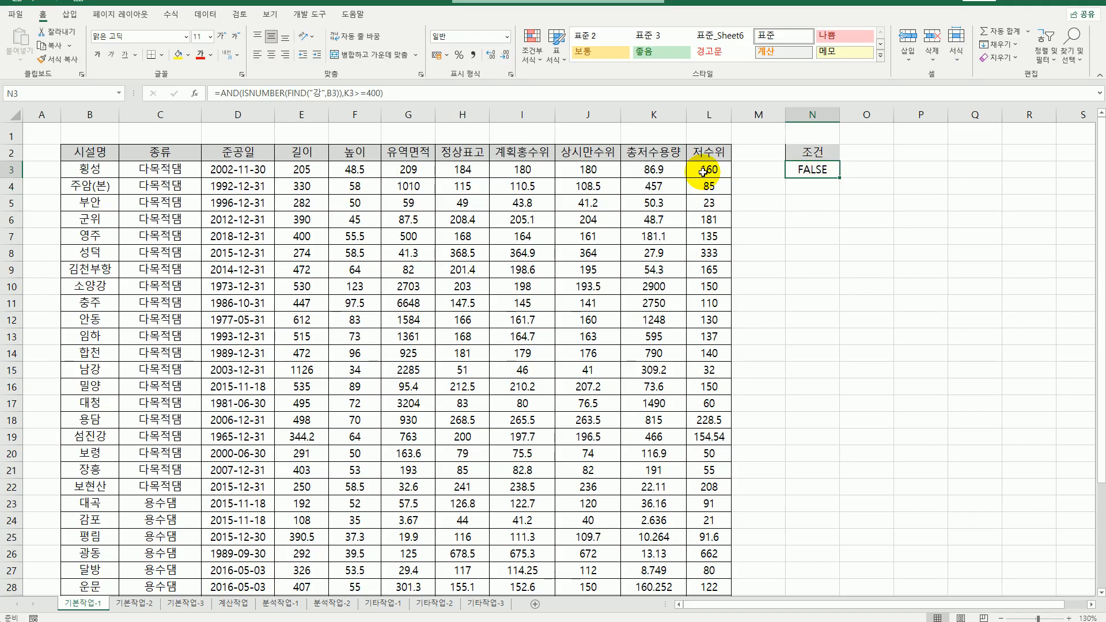
{"action": "double_click", "coordinate": [812, 173]}
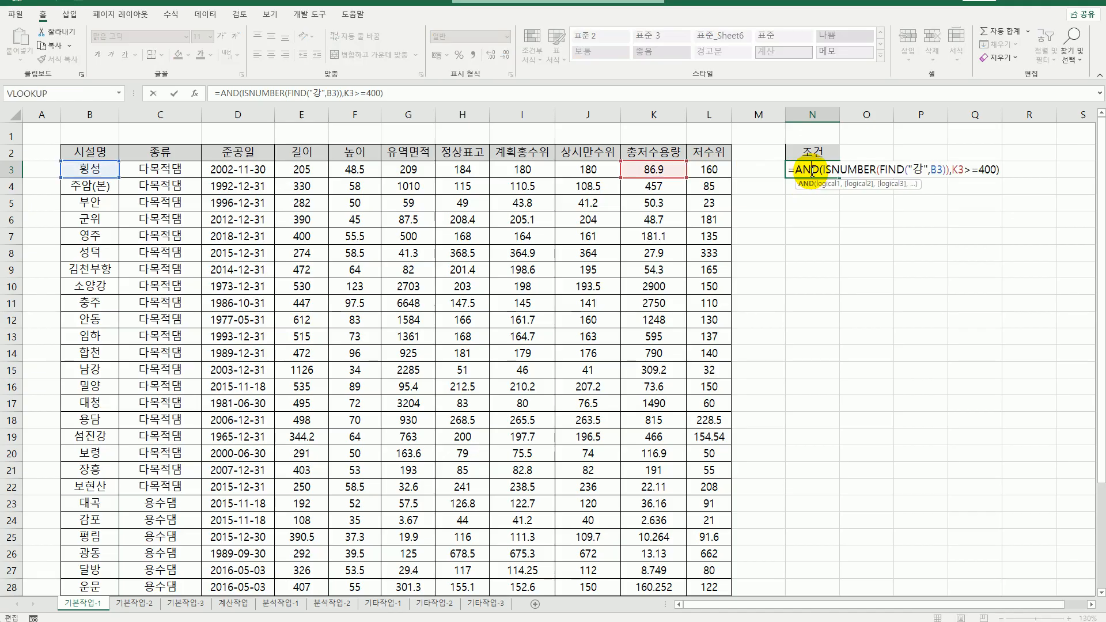
{"action": "left_click", "coordinate": [1001, 171]}
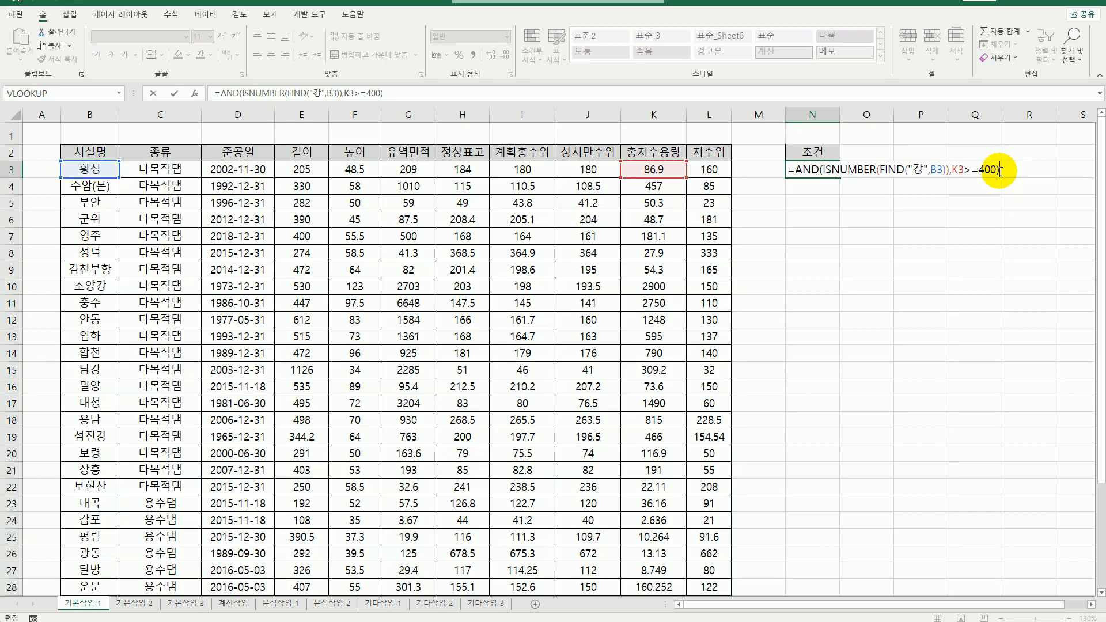
{"action": "key", "text": "Return"}
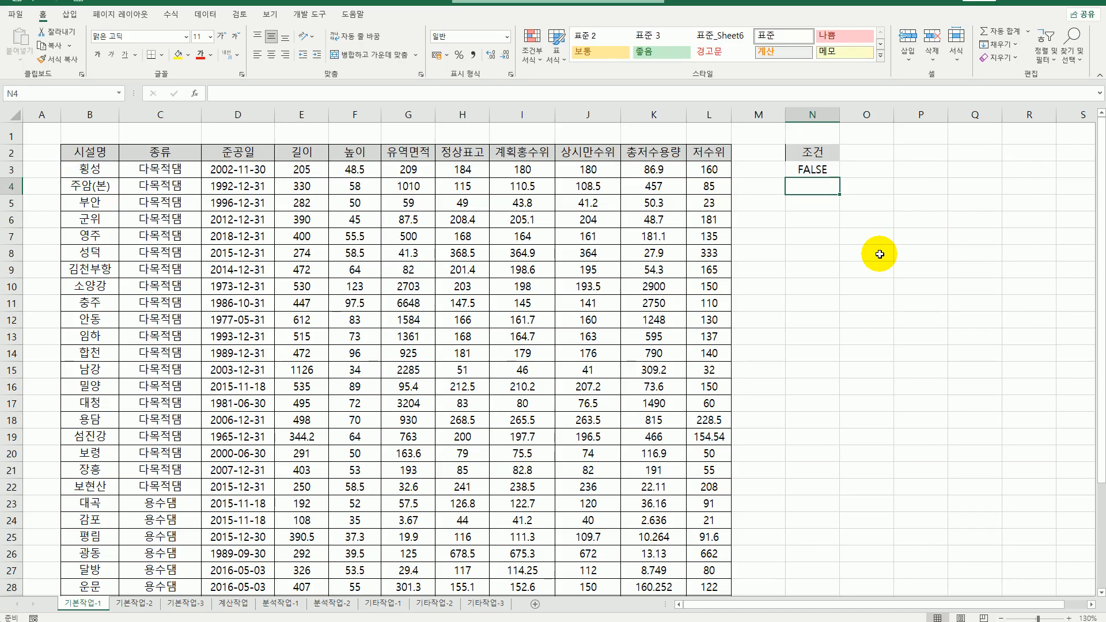
Step: Copy the table headers 시설명, 종류, 준공일 and 총저수용량 to the output range starting at N6
{"action": "left_click", "coordinate": [97, 155]}
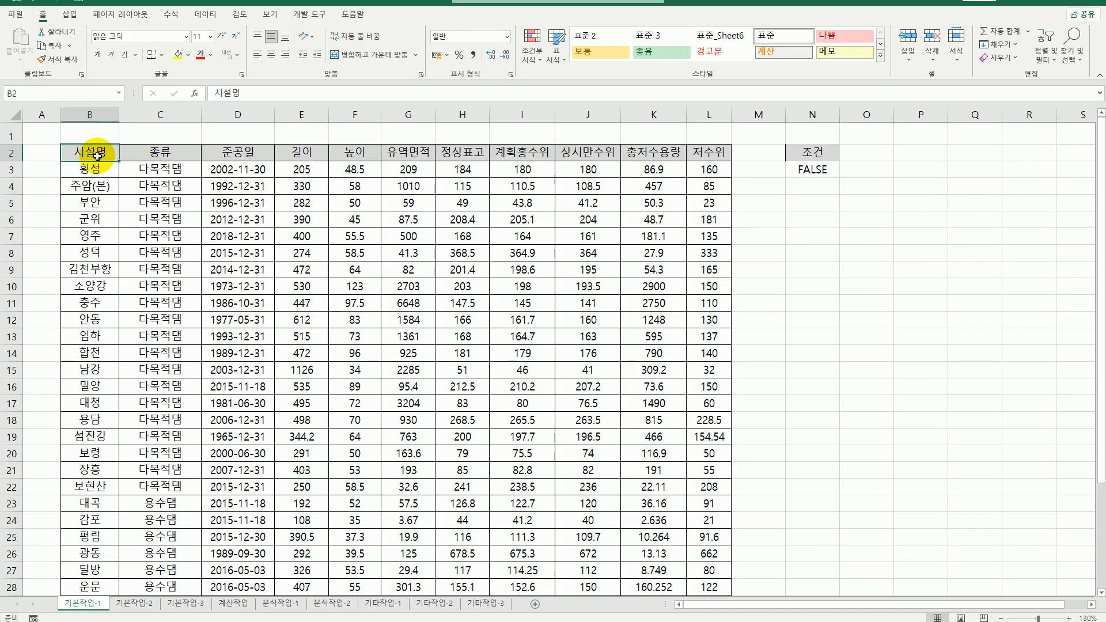
{"action": "left_click_drag", "start_coordinate": [97, 155], "coordinate": [248, 153]}
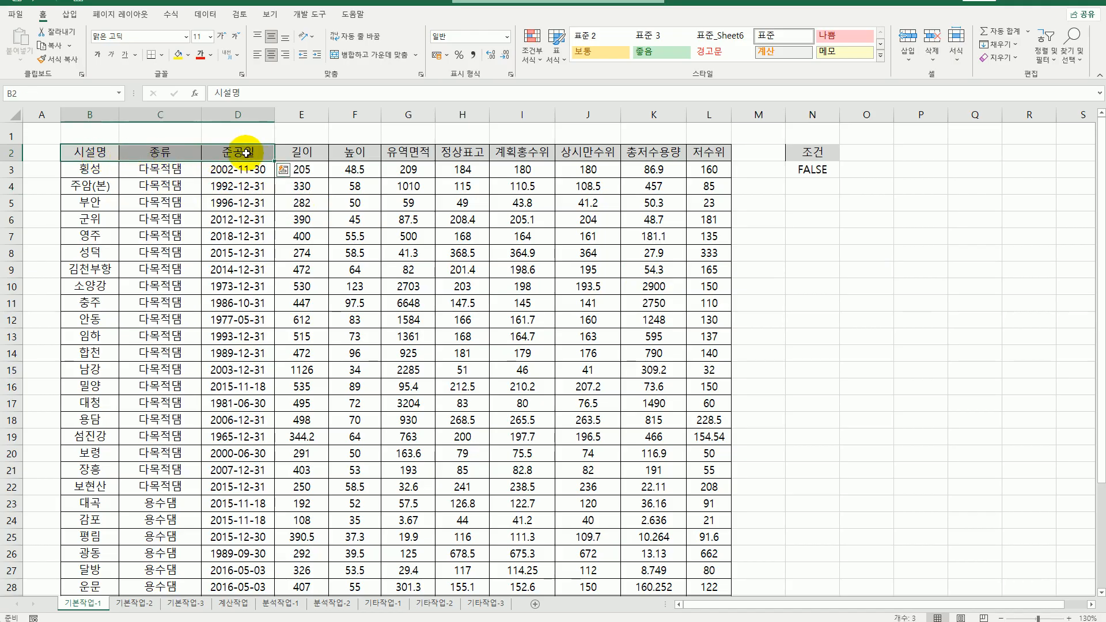
{"action": "left_click", "coordinate": [650, 153], "text": "ctrl"}
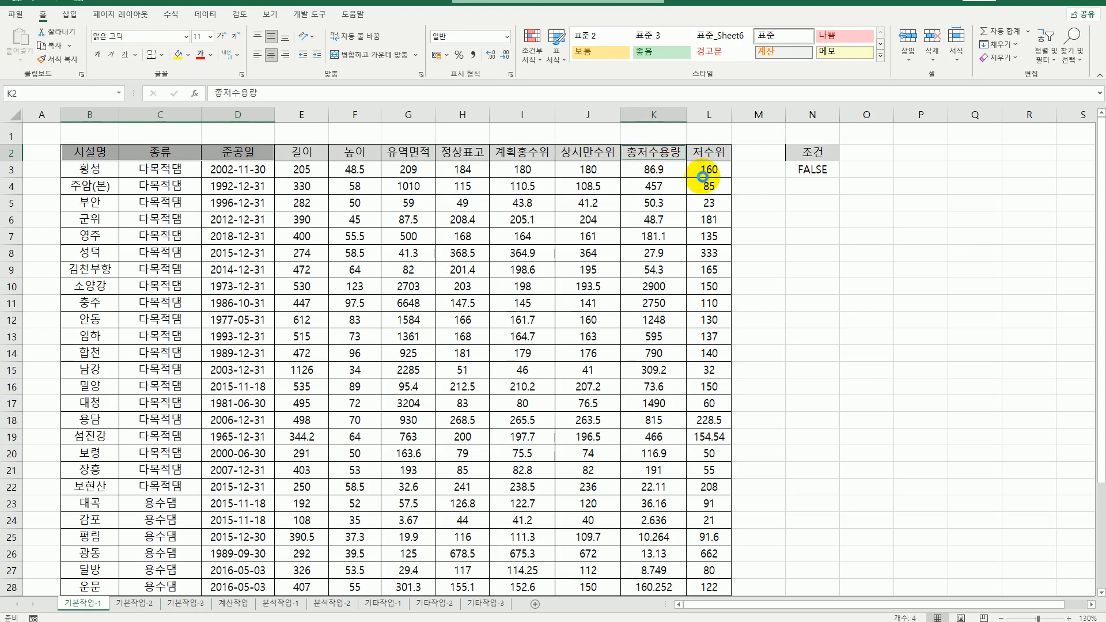
{"action": "key", "text": "ctrl+c"}
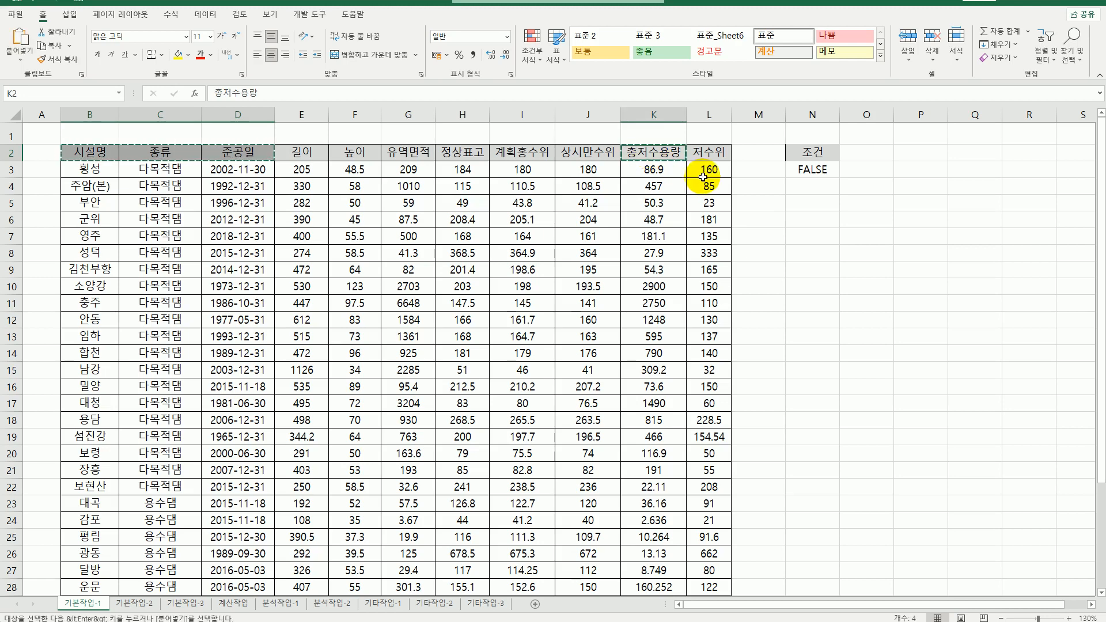
{"action": "left_click", "coordinate": [807, 217]}
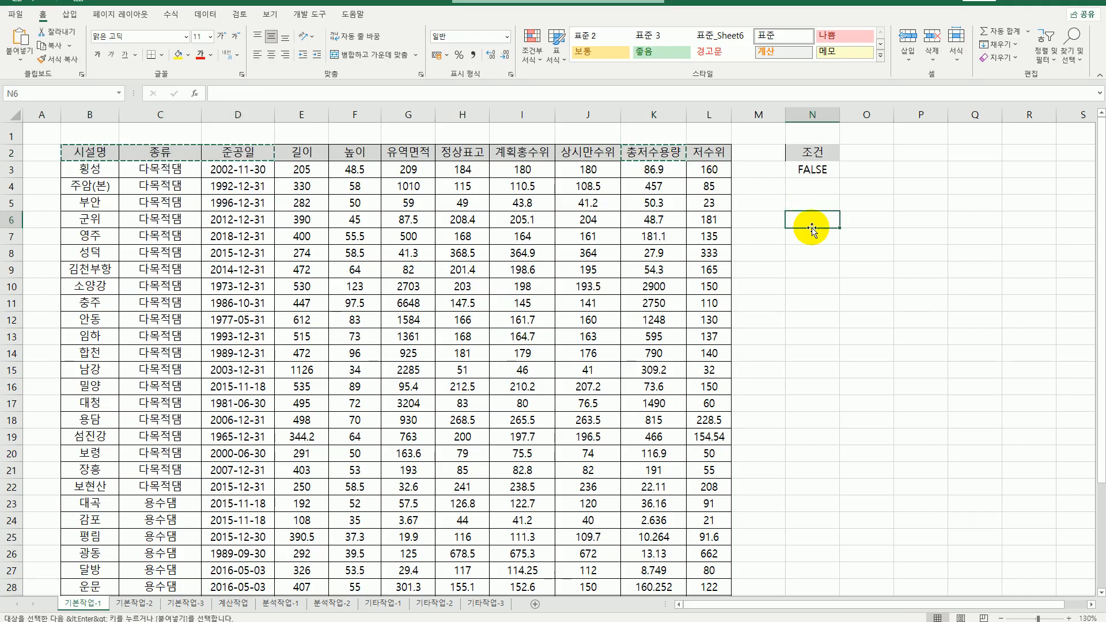
{"action": "key", "text": "ctrl+v"}
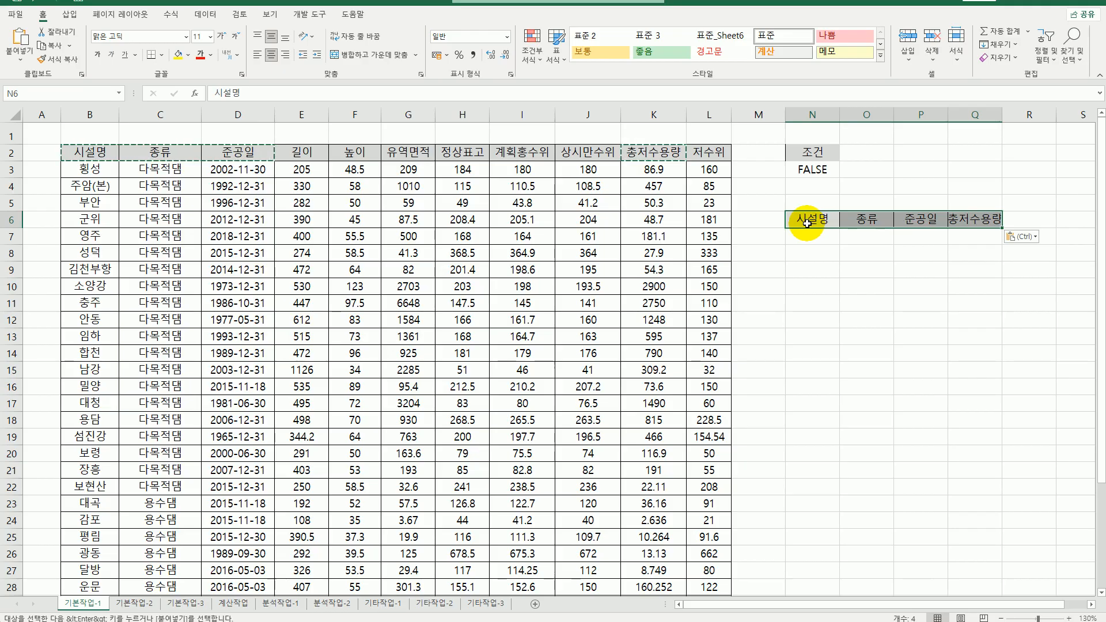
Step: Copy the table headers 유역면적 and 저수위 to the output header row starting at R6
{"action": "left_click", "coordinate": [410, 155]}
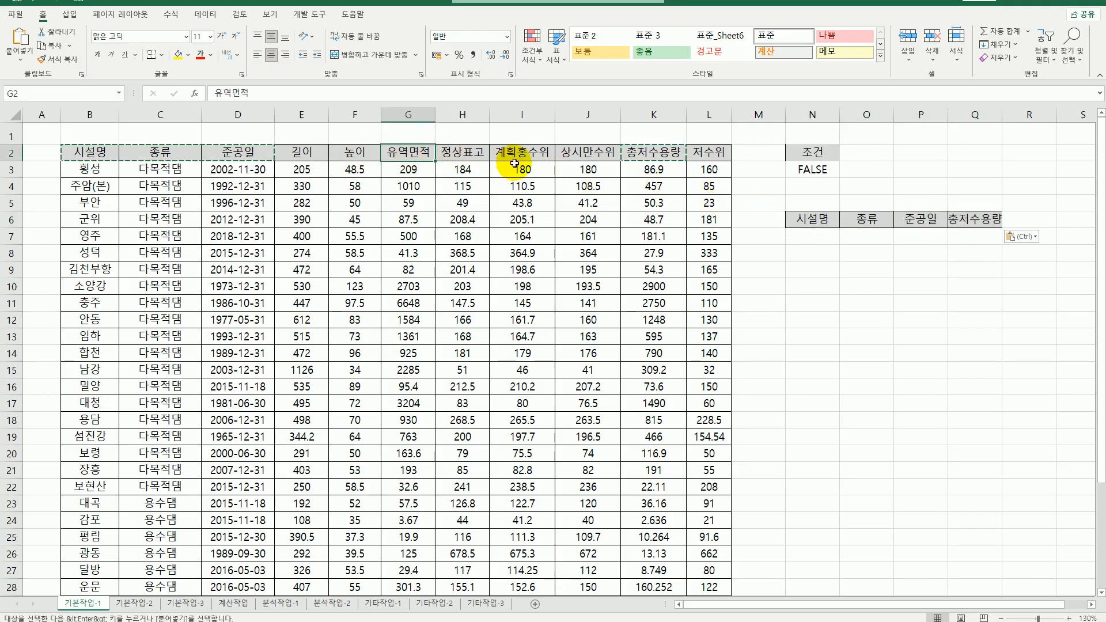
{"action": "left_click", "coordinate": [707, 154], "text": "ctrl"}
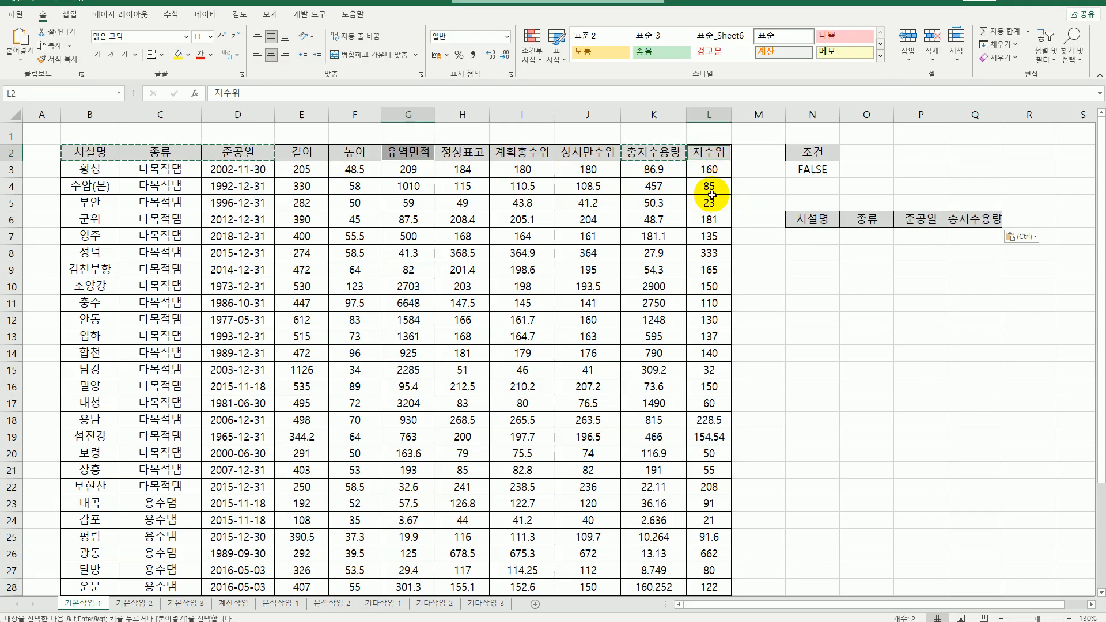
{"action": "left_click", "coordinate": [1020, 222]}
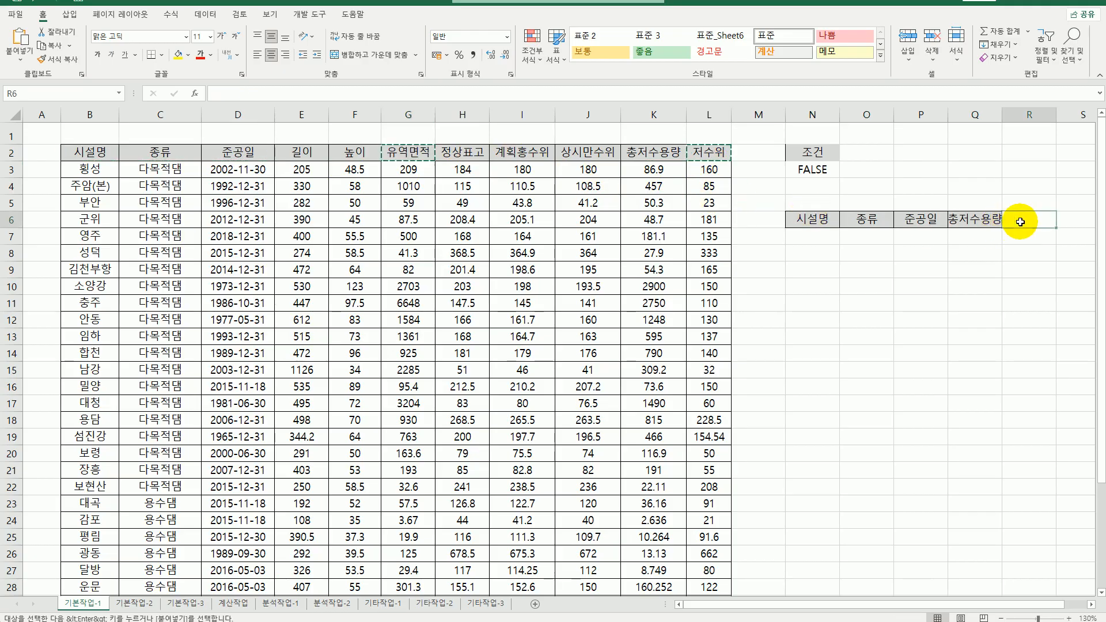
{"action": "key", "text": "ctrl+v"}
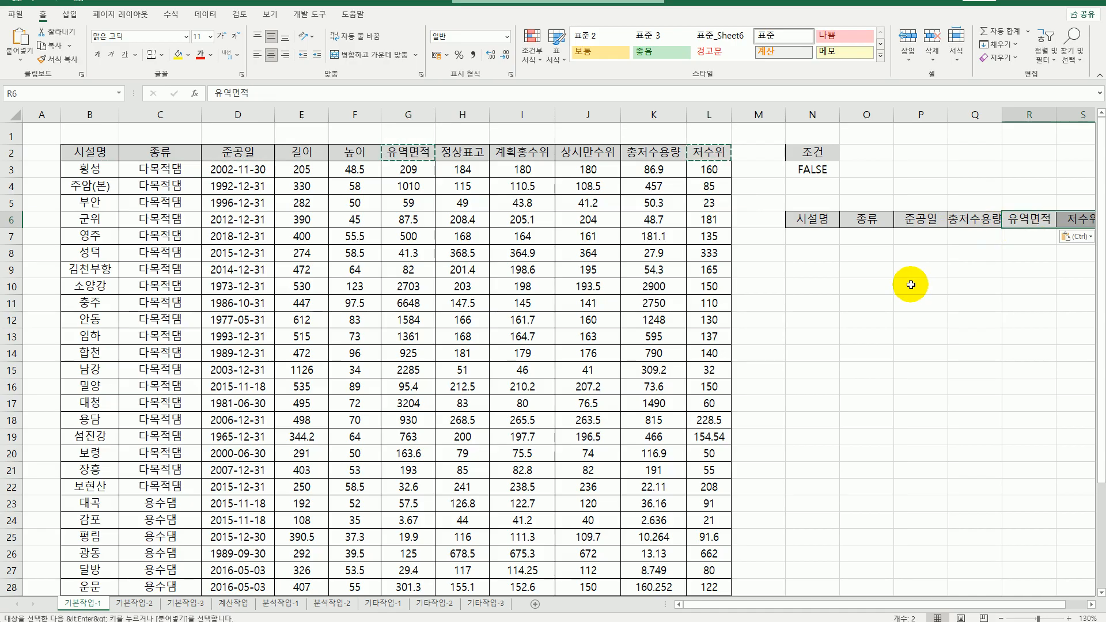
{"action": "left_click", "coordinate": [812, 219]}
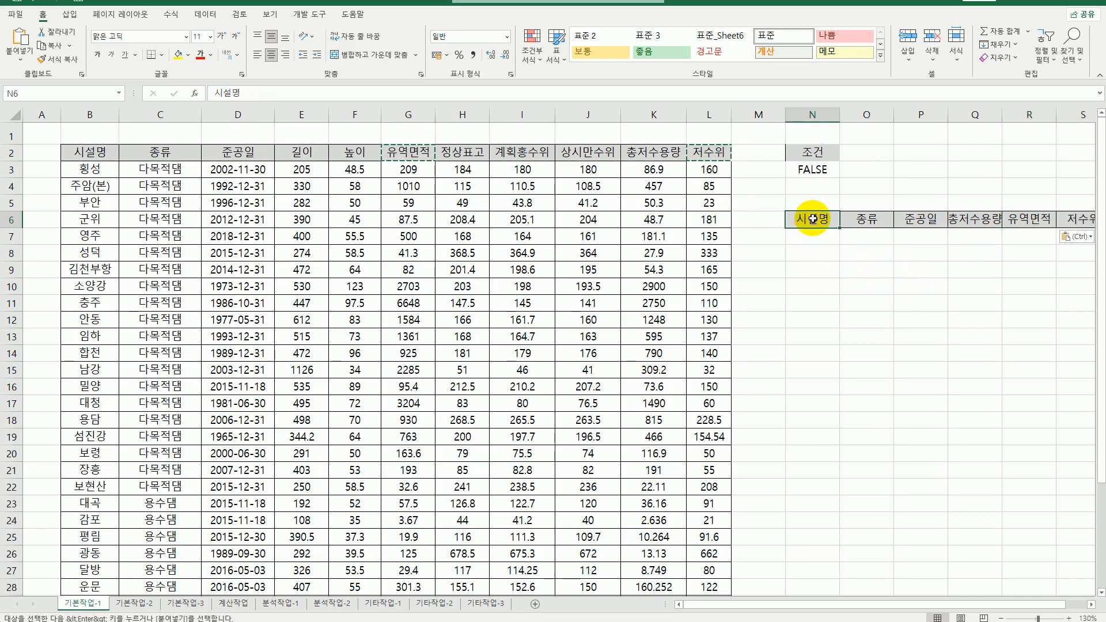
Step: Check the copied output headers one by one from N6 through S6
{"action": "left_click", "coordinate": [865, 220]}
{"action": "left_click", "coordinate": [926, 223]}
{"action": "left_click", "coordinate": [956, 223]}
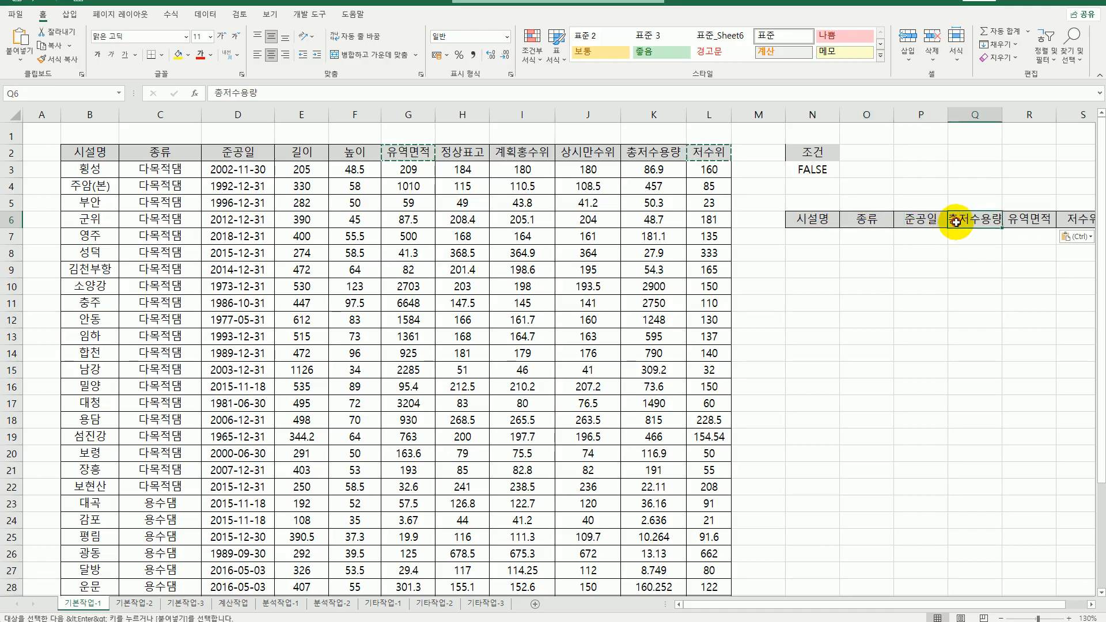
{"action": "left_click", "coordinate": [1025, 220]}
{"action": "left_click", "coordinate": [1061, 218]}
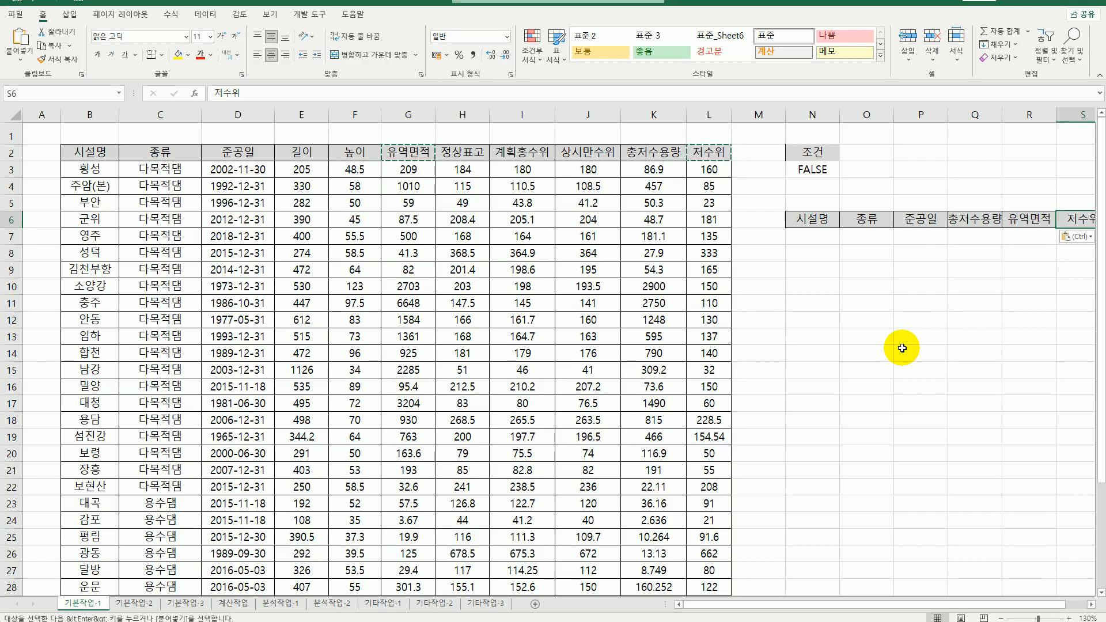
Step: Start an advanced filter on the dam table B2:L36 with N2:N3 as the criteria range
{"action": "left_click", "coordinate": [278, 243]}
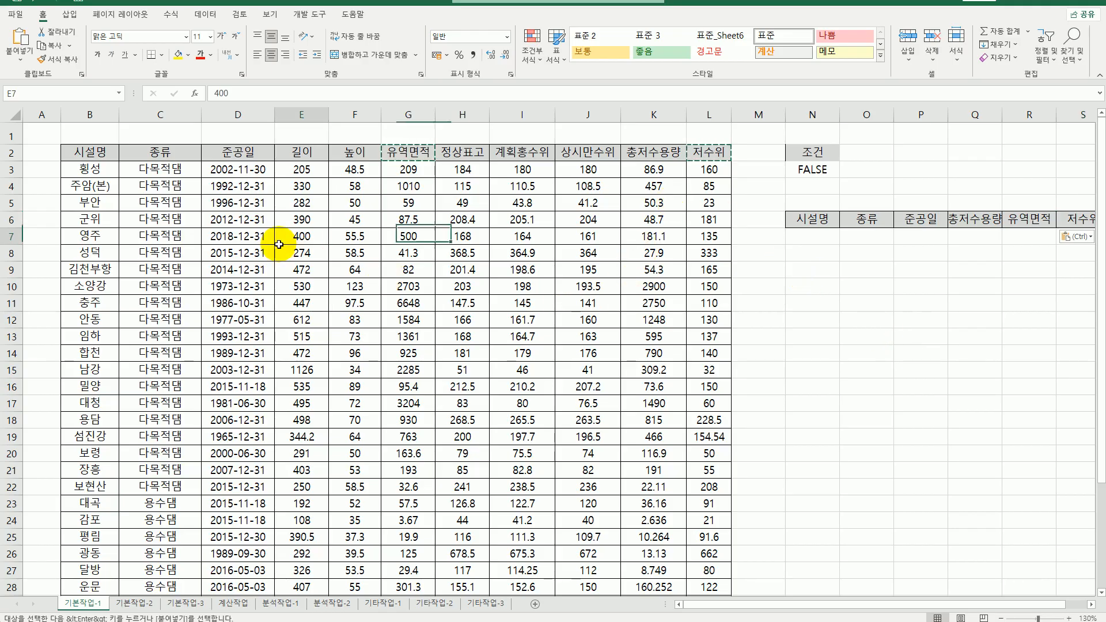
{"action": "left_click", "coordinate": [206, 18]}
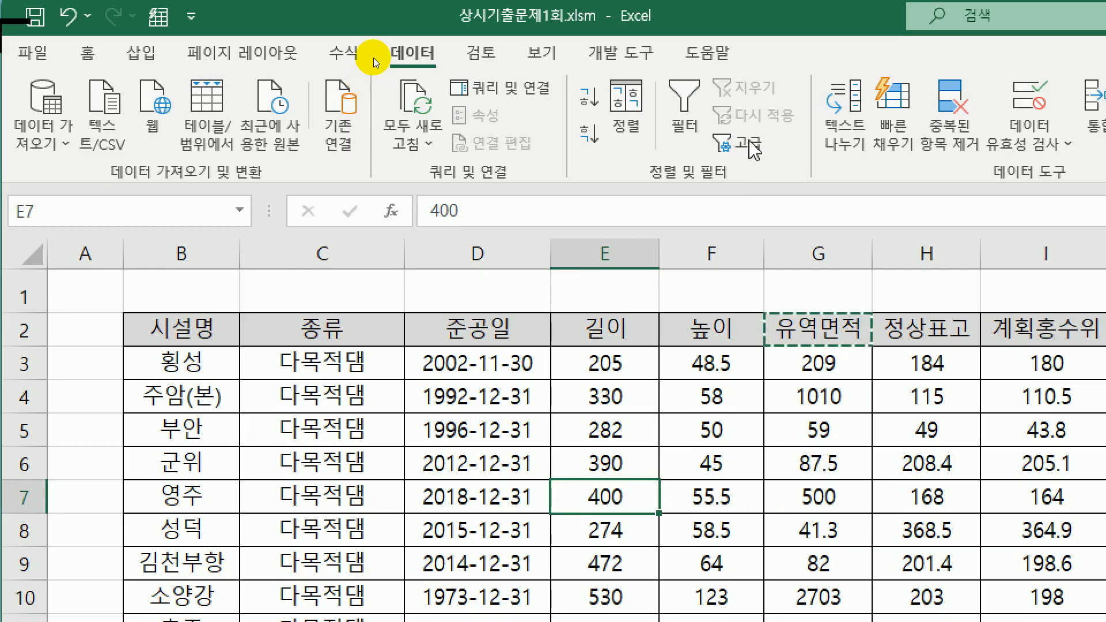
{"action": "key", "text": "alt+a"}
{"action": "key", "text": "q"}
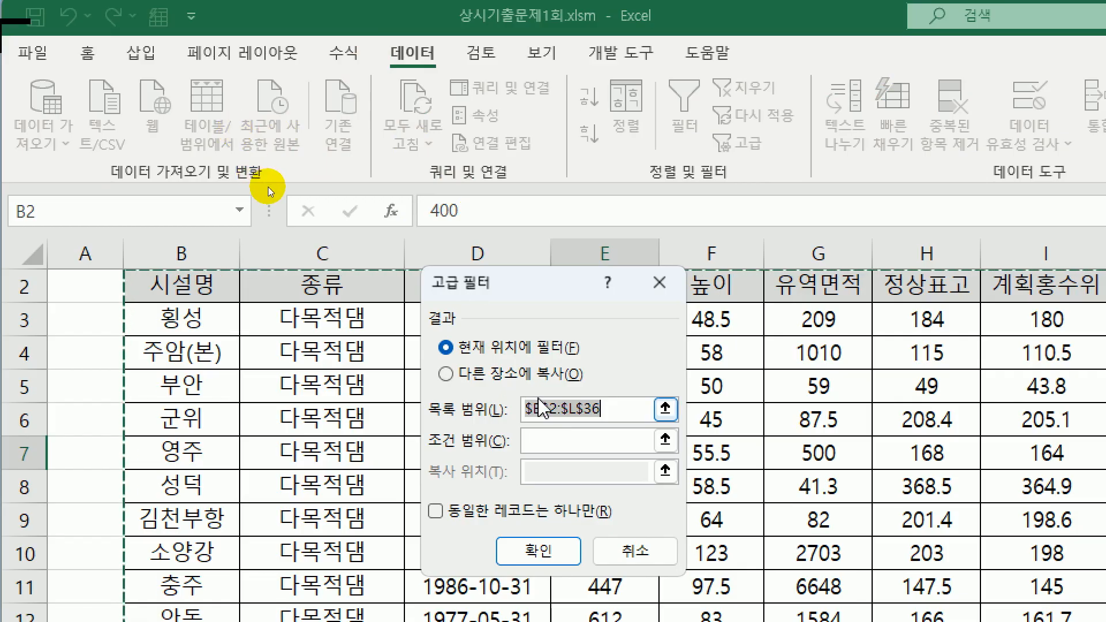
{"action": "left_click", "coordinate": [556, 443]}
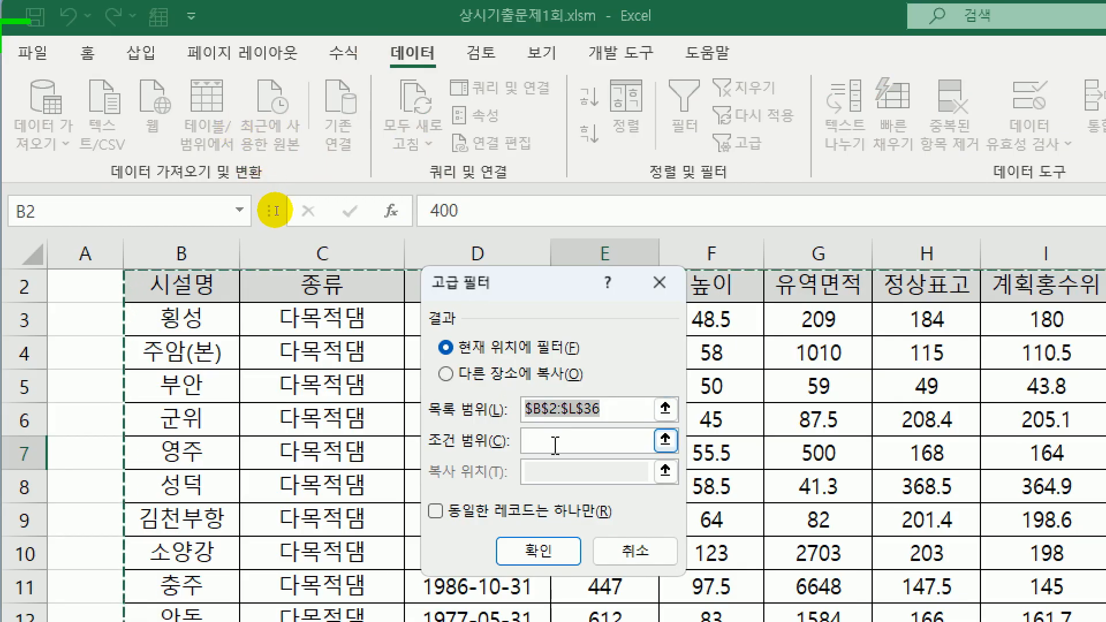
{"action": "left_click", "coordinate": [587, 443]}
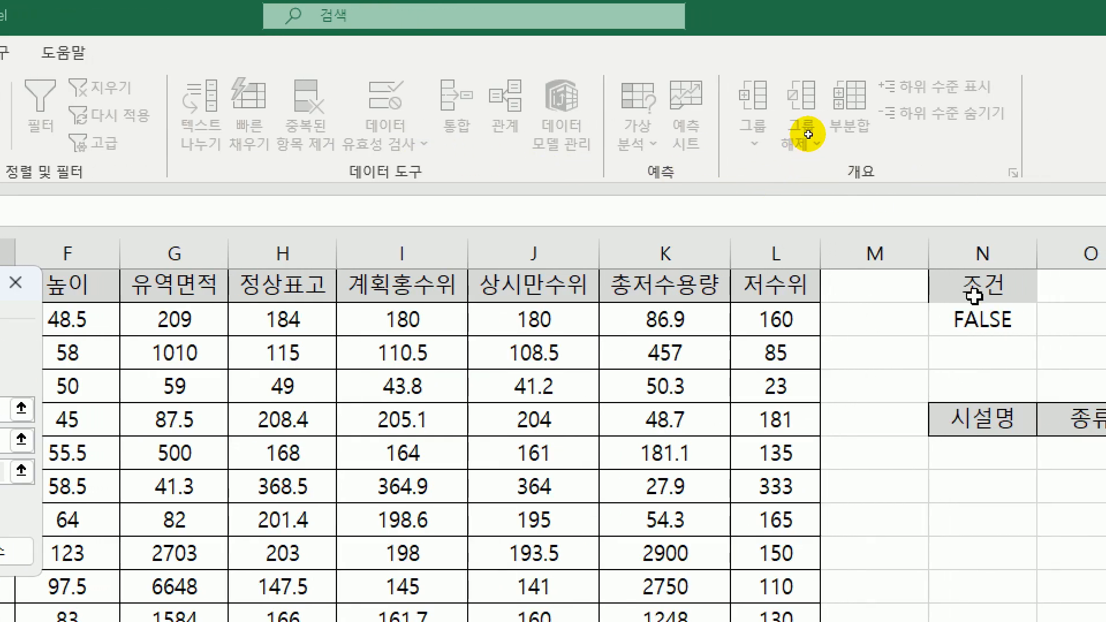
{"action": "left_click_drag", "start_coordinate": [973, 296], "coordinate": [979, 324]}
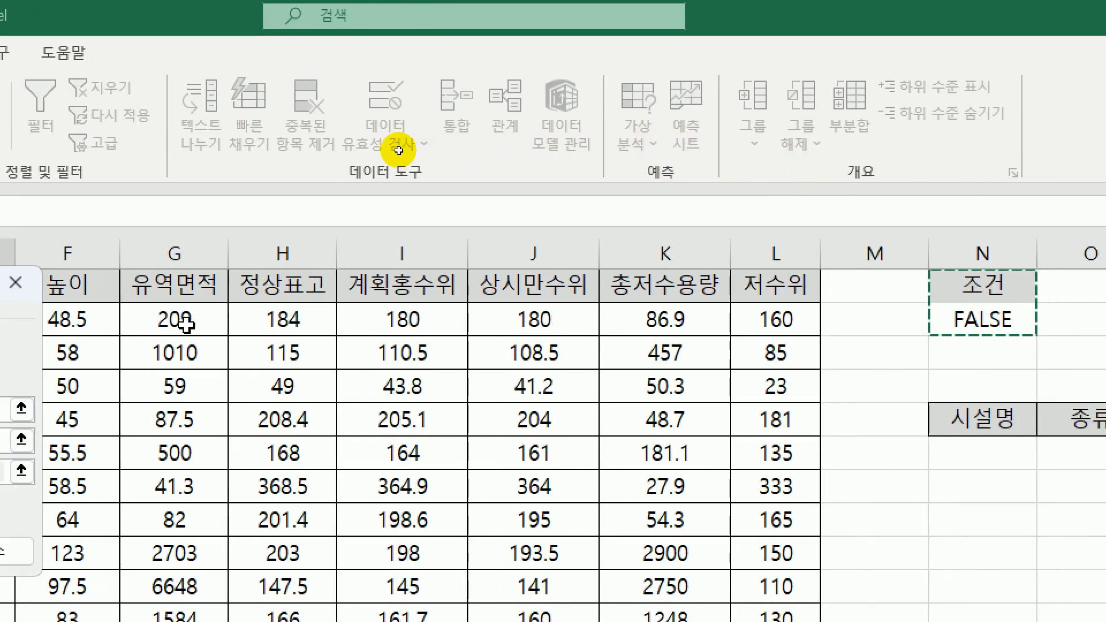
Step: Set the advanced filter to copy its results to another location, the header range N6:S6, and run it
{"action": "left_click_drag", "start_coordinate": [184, 297], "coordinate": [784, 284]}
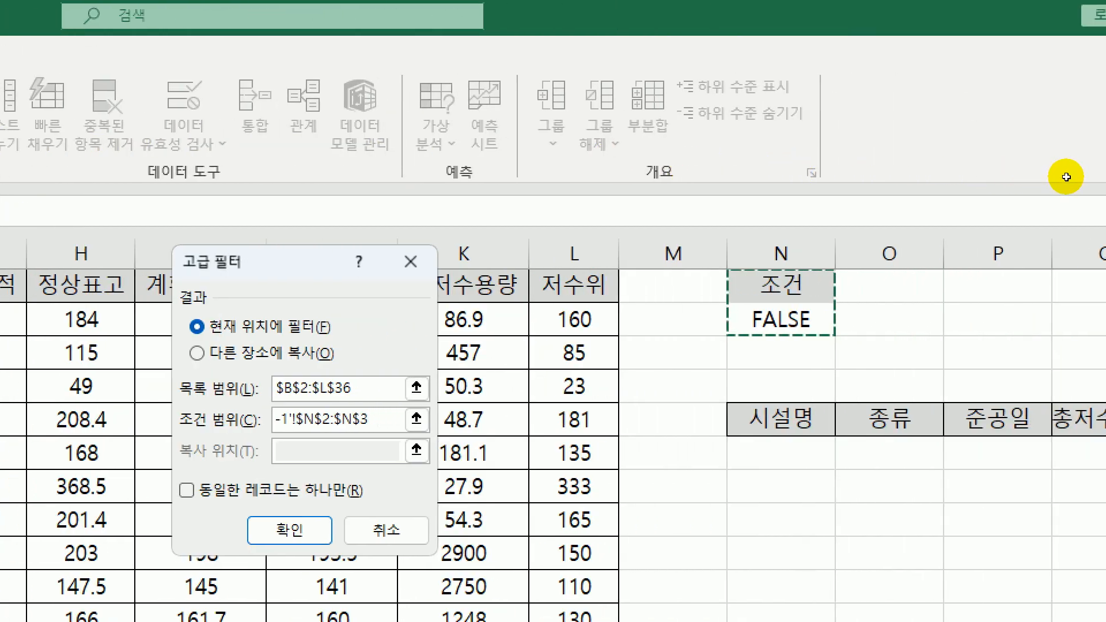
{"action": "left_click", "coordinate": [286, 358]}
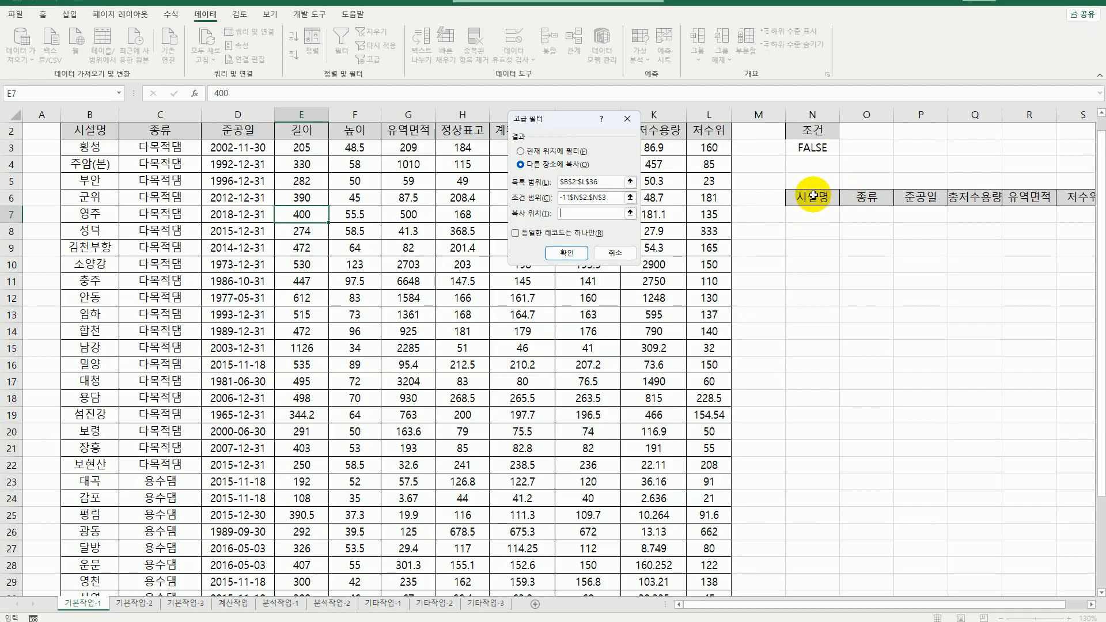
{"action": "left_click_drag", "start_coordinate": [813, 196], "coordinate": [1062, 197]}
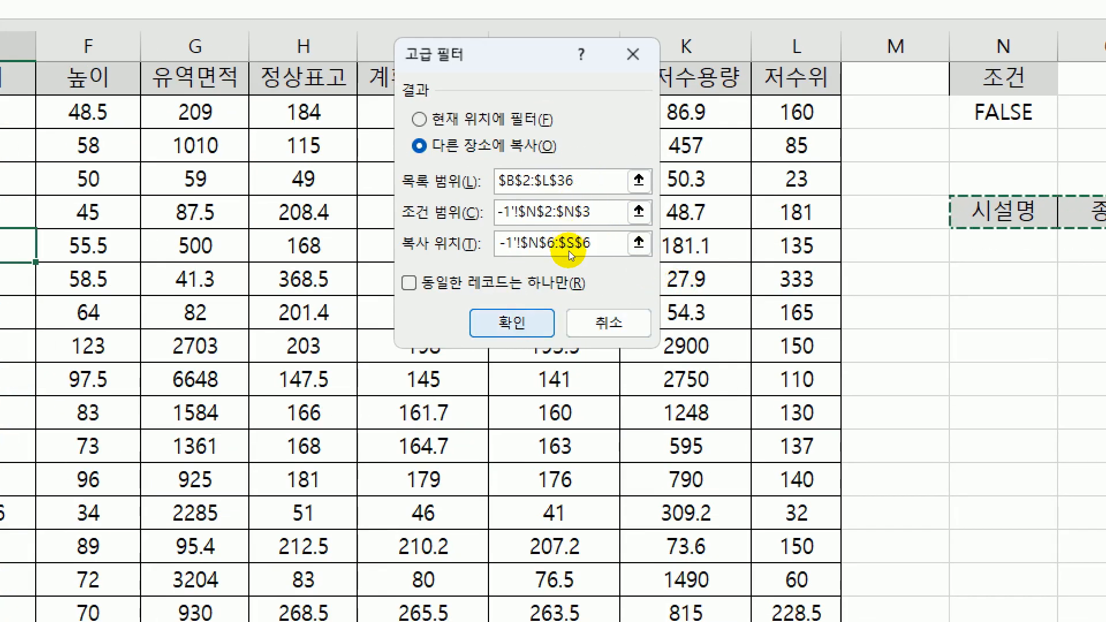
{"action": "left_click", "coordinate": [510, 321]}
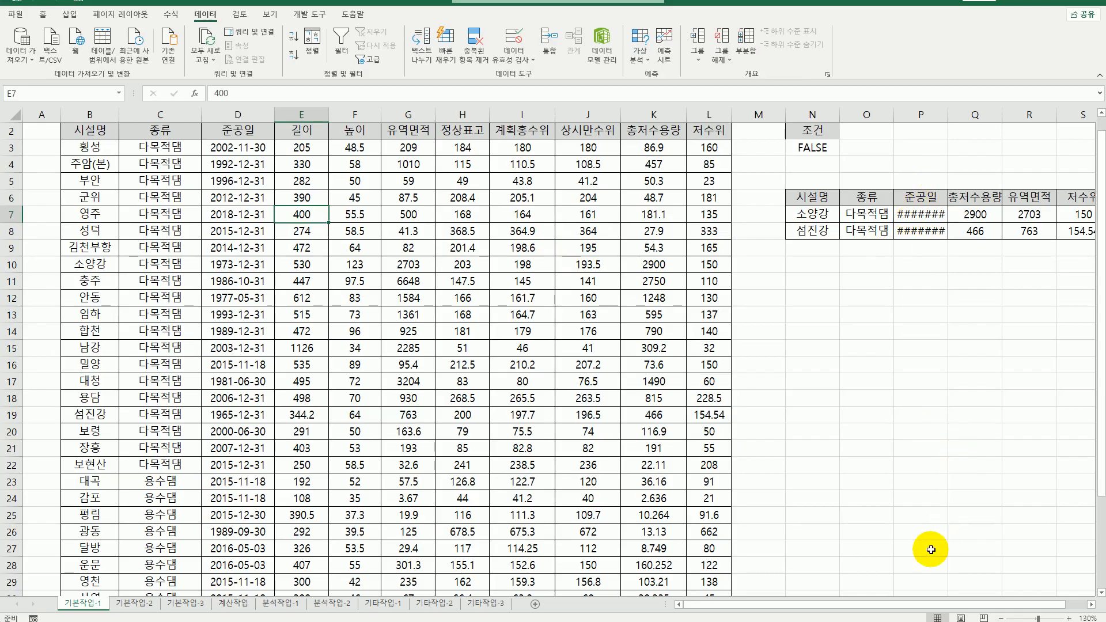
Step: Widen column P to fit the 준공일 dates in the extracted results
{"action": "left_click_drag", "start_coordinate": [909, 603], "coordinate": [975, 603]}
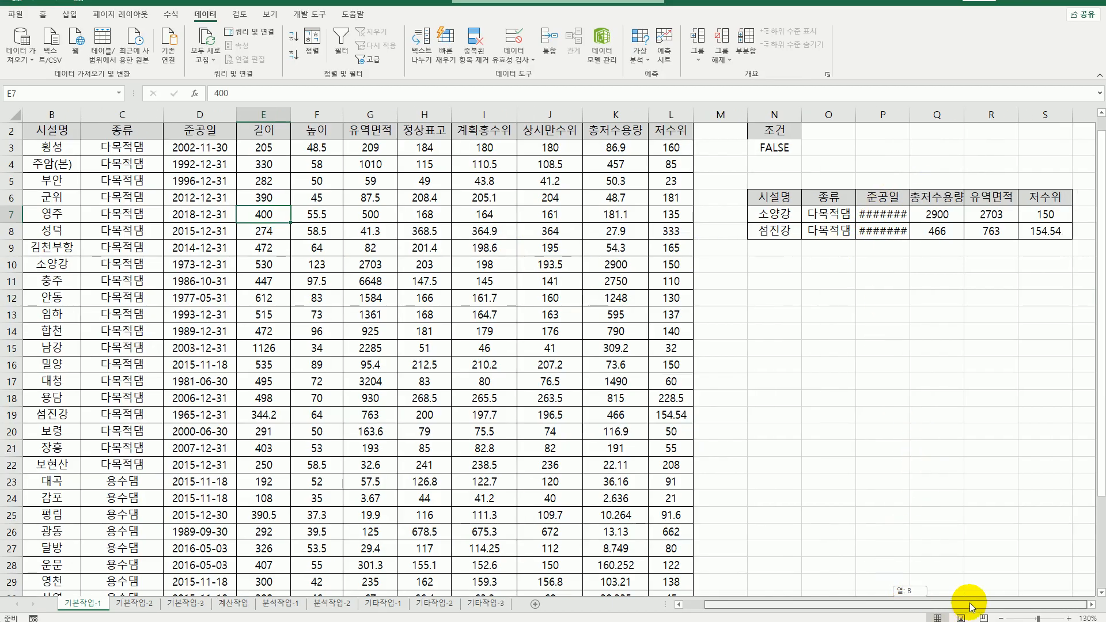
{"action": "double_click", "coordinate": [910, 113]}
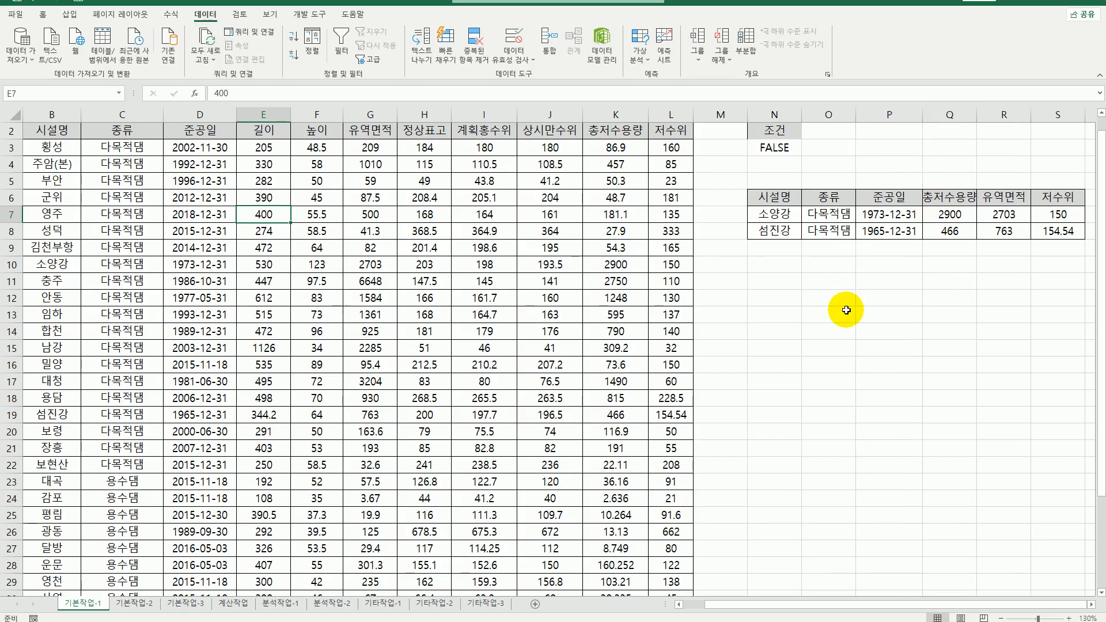
{"action": "scroll", "coordinate": [845, 311], "scroll_direction": "up", "scroll_amount": 1}
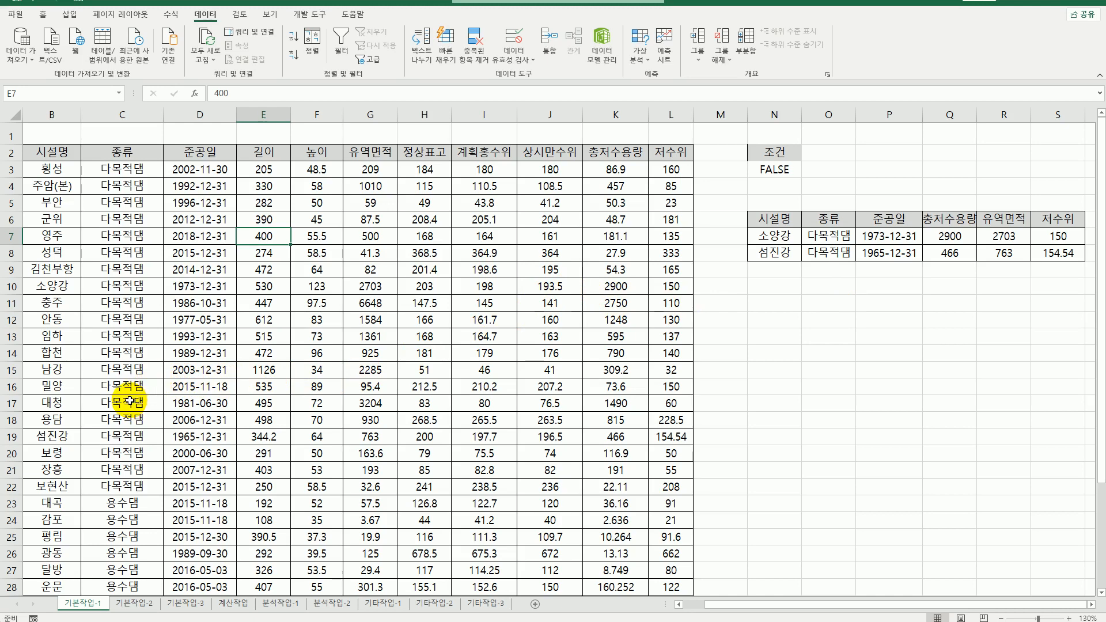
Step: Select the data range B3:J52, without the header row, on the 기본작업-2 sheet
{"action": "left_click", "coordinate": [135, 604]}
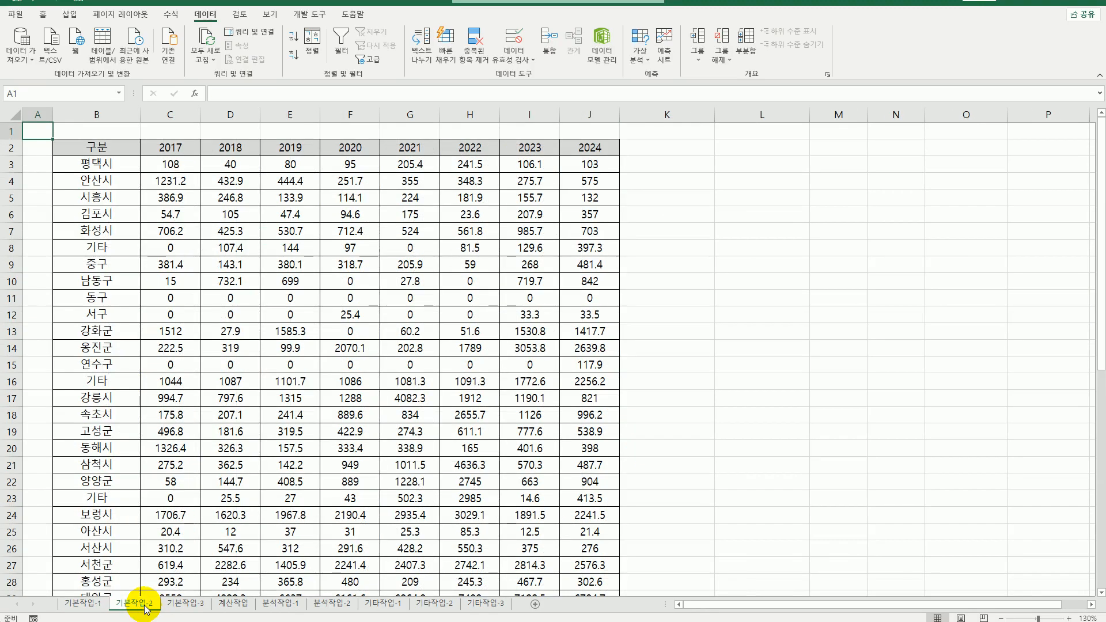
{"action": "left_click", "coordinate": [92, 606]}
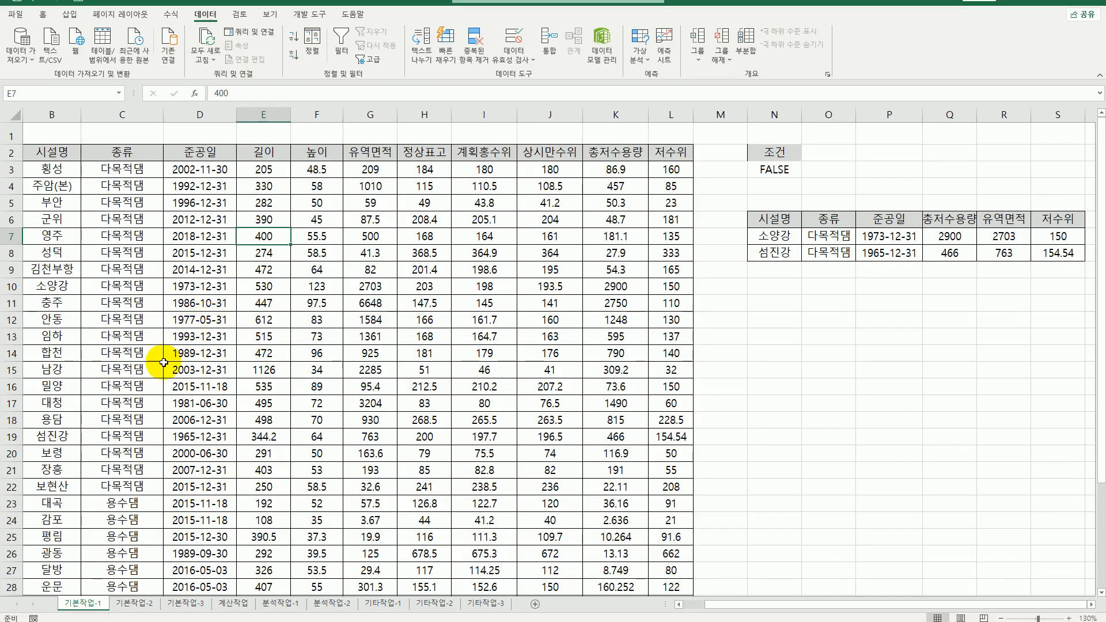
{"action": "left_click", "coordinate": [138, 603]}
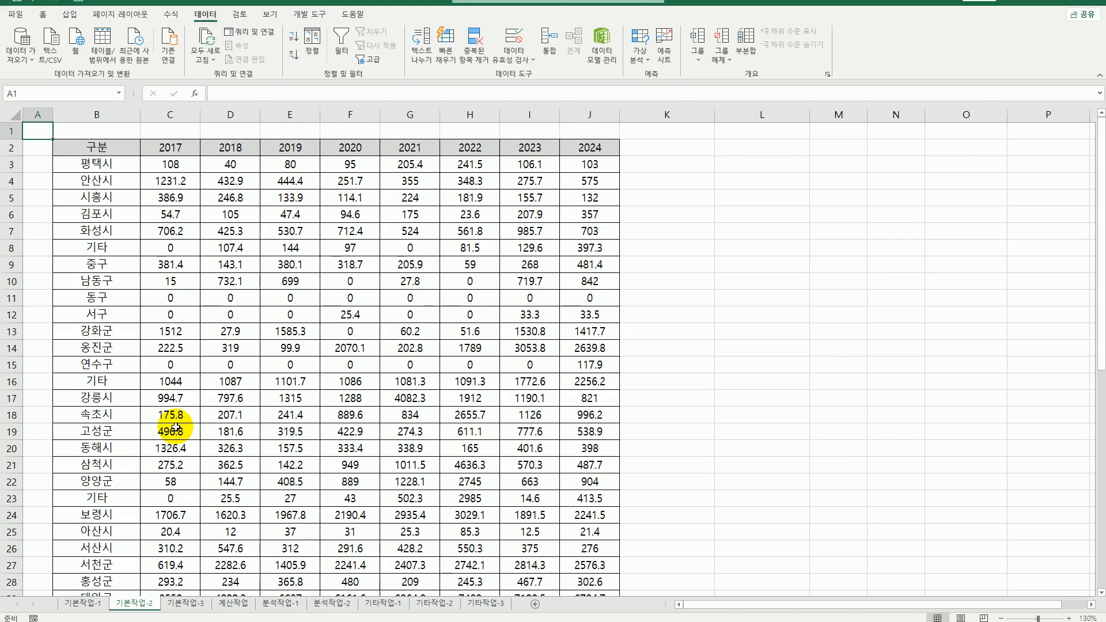
{"action": "left_click", "coordinate": [100, 168]}
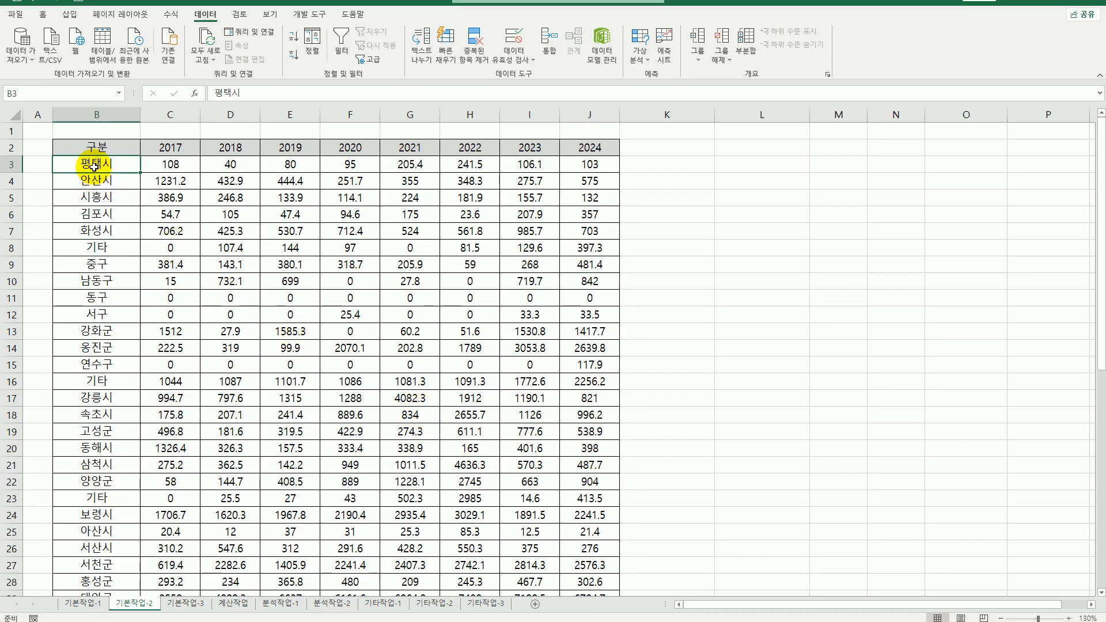
{"action": "left_click_drag", "start_coordinate": [94, 167], "coordinate": [563, 564]}
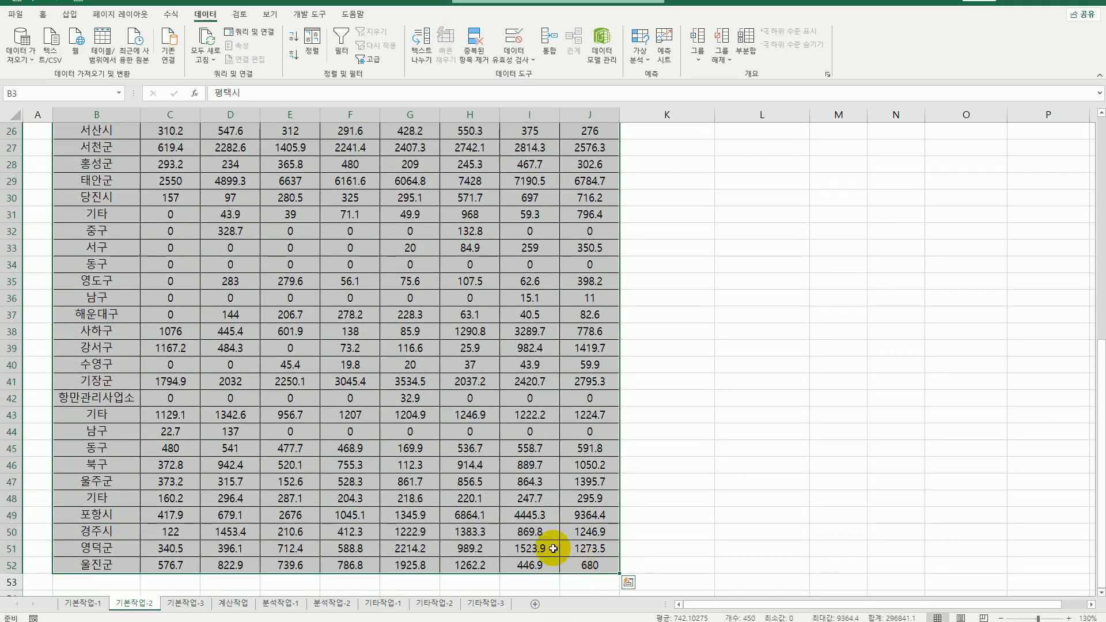
{"action": "scroll", "coordinate": [547, 542], "scroll_direction": "up", "scroll_amount": 8}
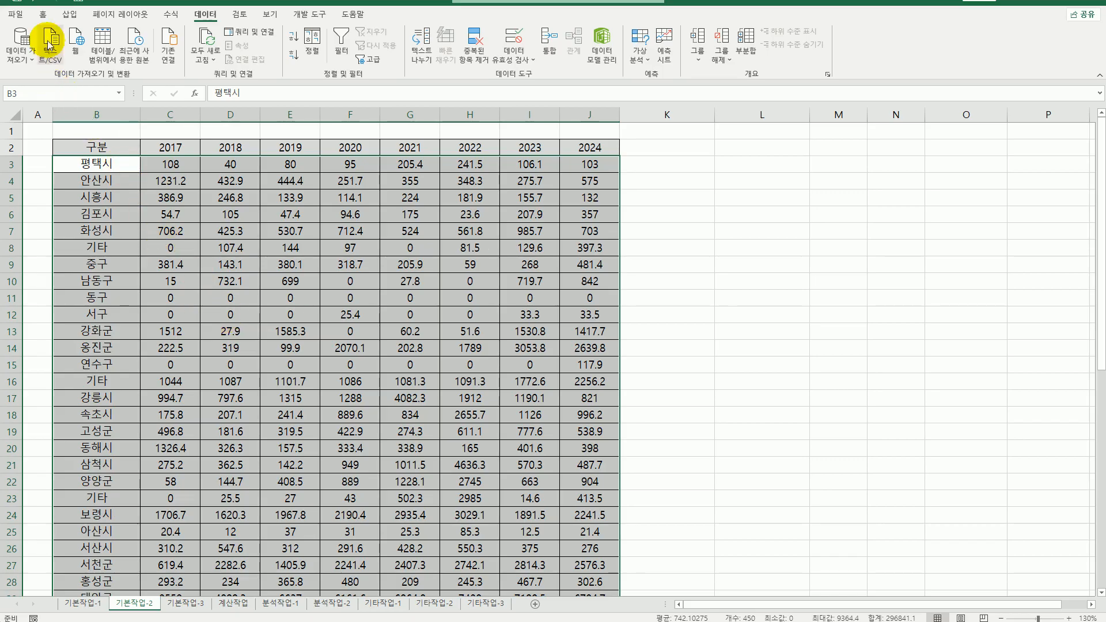
Step: Create a new conditional formatting rule for the selected range that uses a formula to determine which cells to format
{"action": "left_click", "coordinate": [44, 14]}
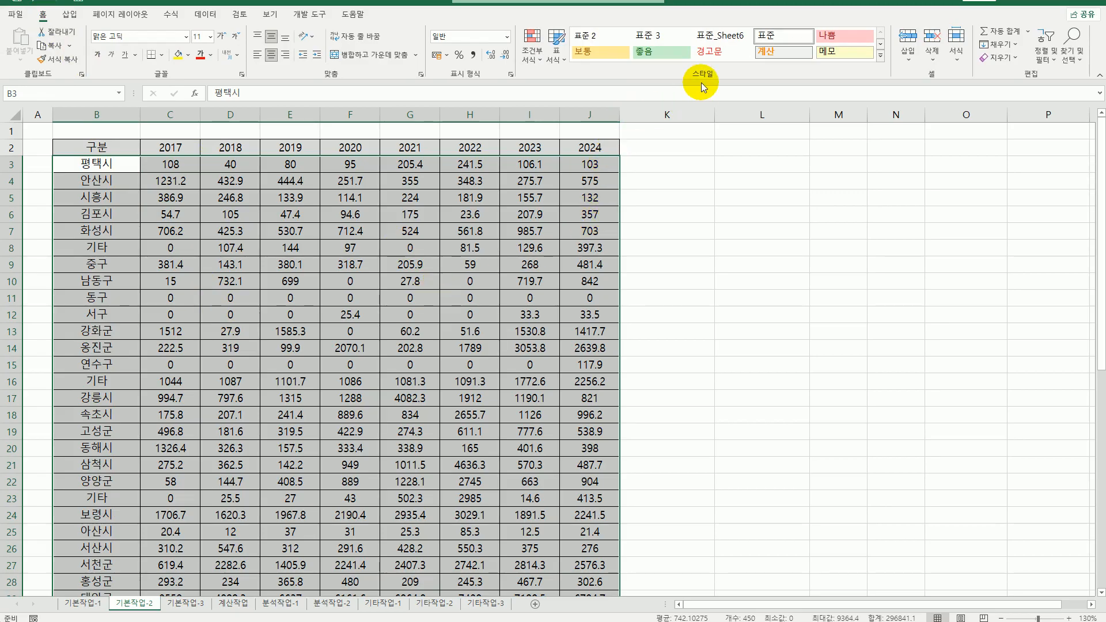
{"action": "left_click", "coordinate": [526, 65]}
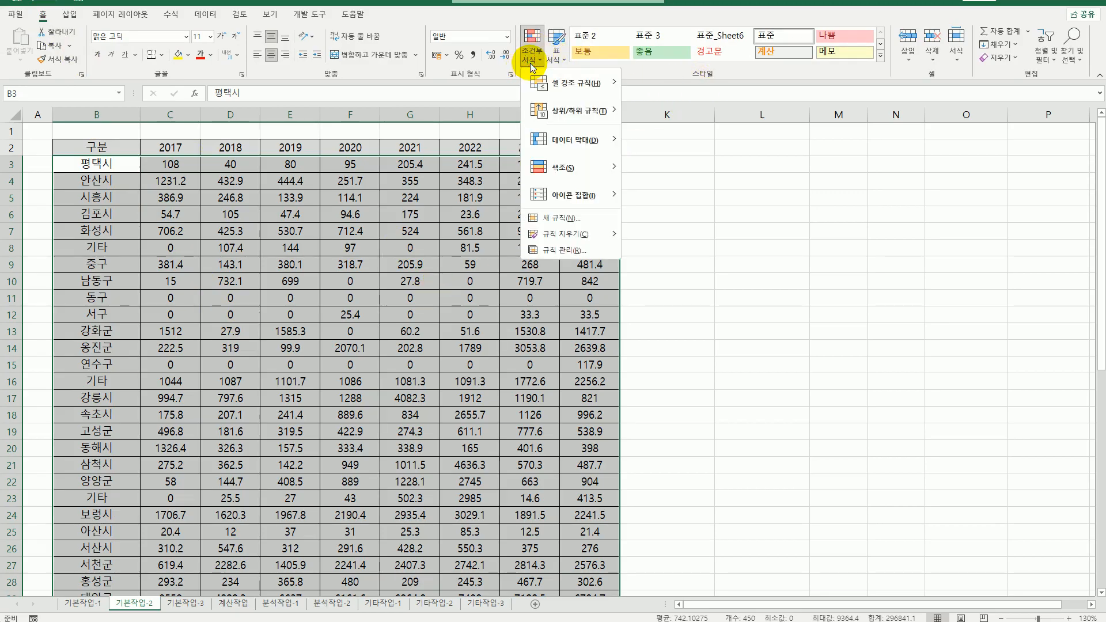
{"action": "left_click", "coordinate": [565, 218]}
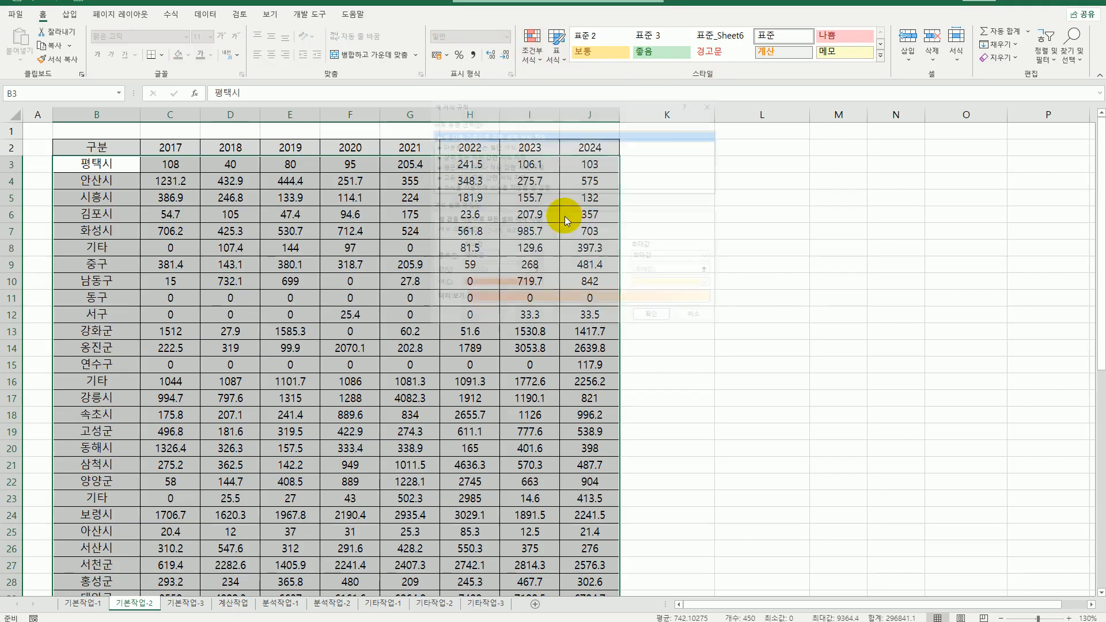
{"action": "left_click_drag", "start_coordinate": [580, 95], "coordinate": [426, 154]}
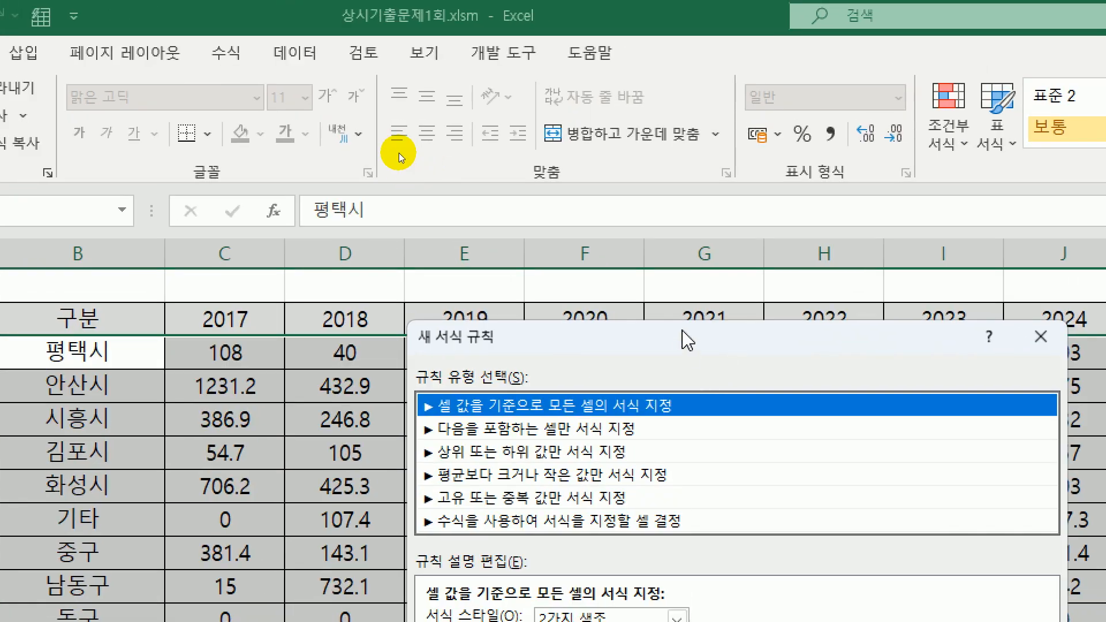
{"action": "left_click_drag", "start_coordinate": [398, 153], "coordinate": [300, 187]}
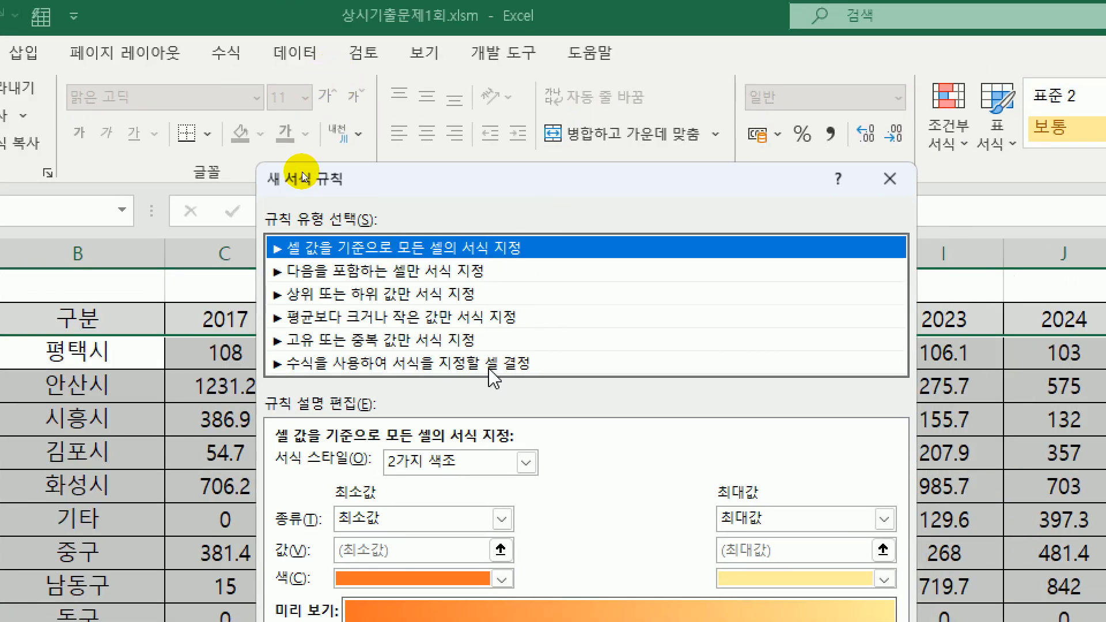
{"action": "left_click", "coordinate": [493, 364]}
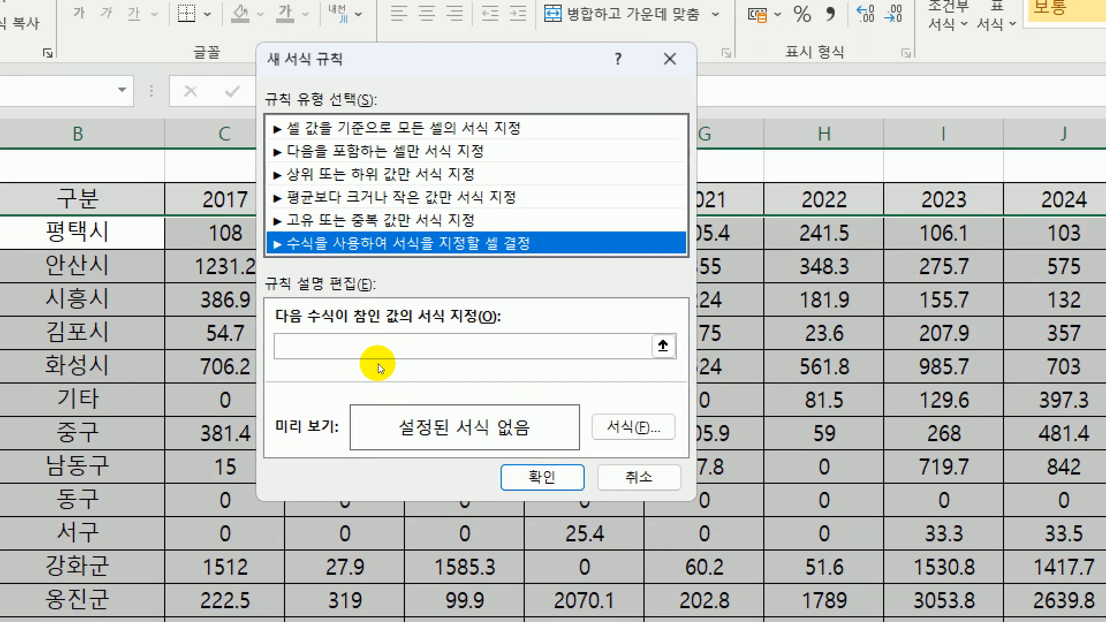
{"action": "left_click", "coordinate": [253, 218]}
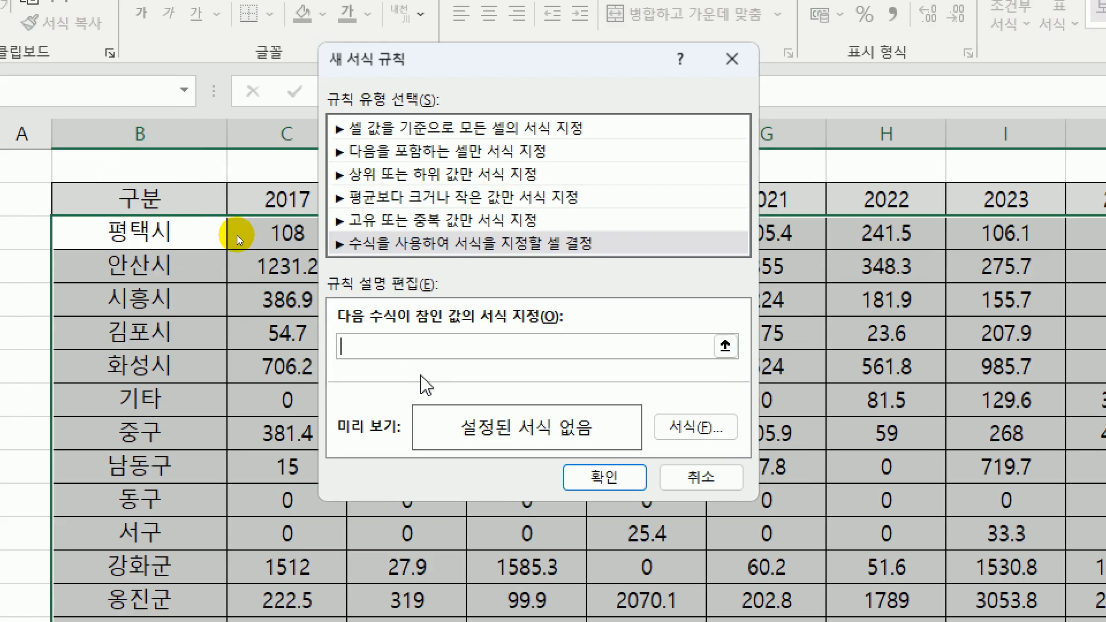
Step: Begin the rule's AND formula with the first condition RIGHT($B3,1)<>"시", keeping only column B absolute
{"action": "type", "text": "=and("}
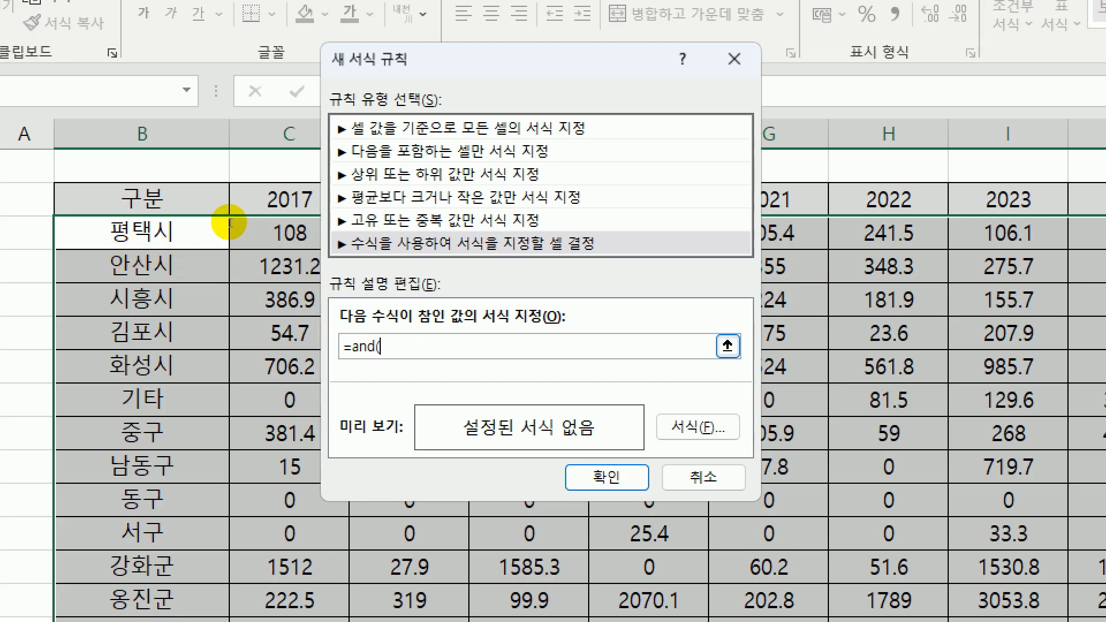
{"action": "type", "text": "right("}
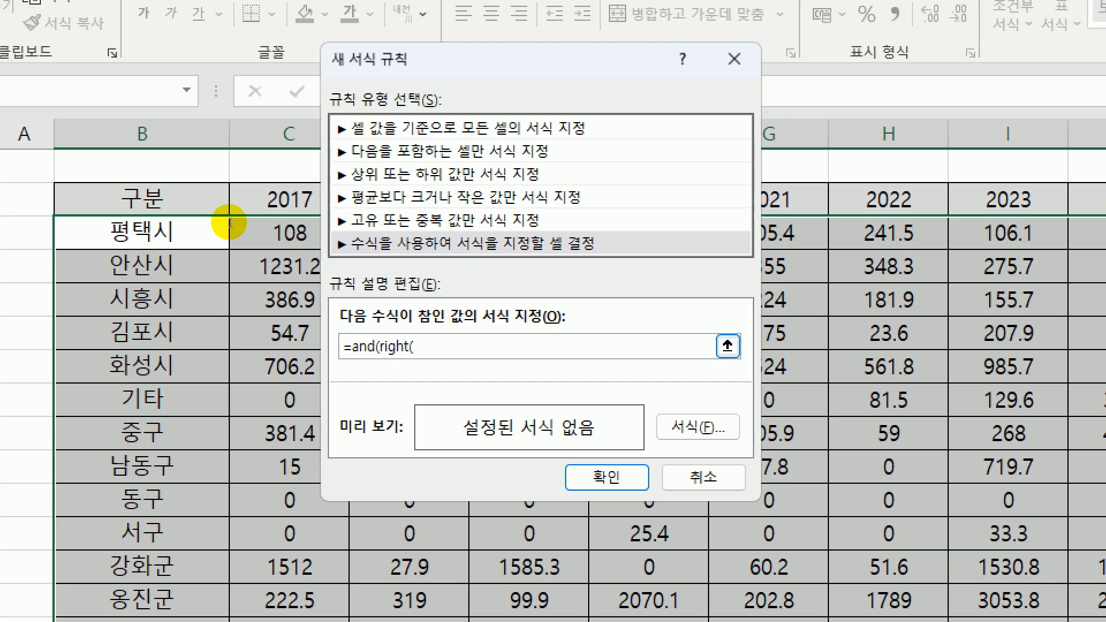
{"action": "left_click", "coordinate": [88, 163]}
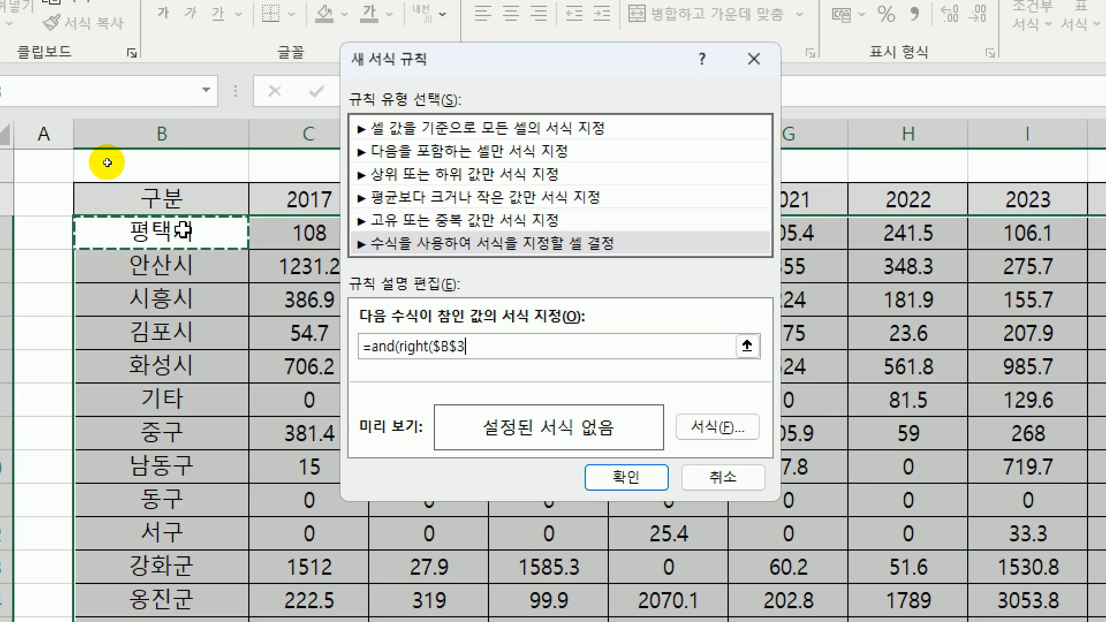
{"action": "key", "text": "F4"}
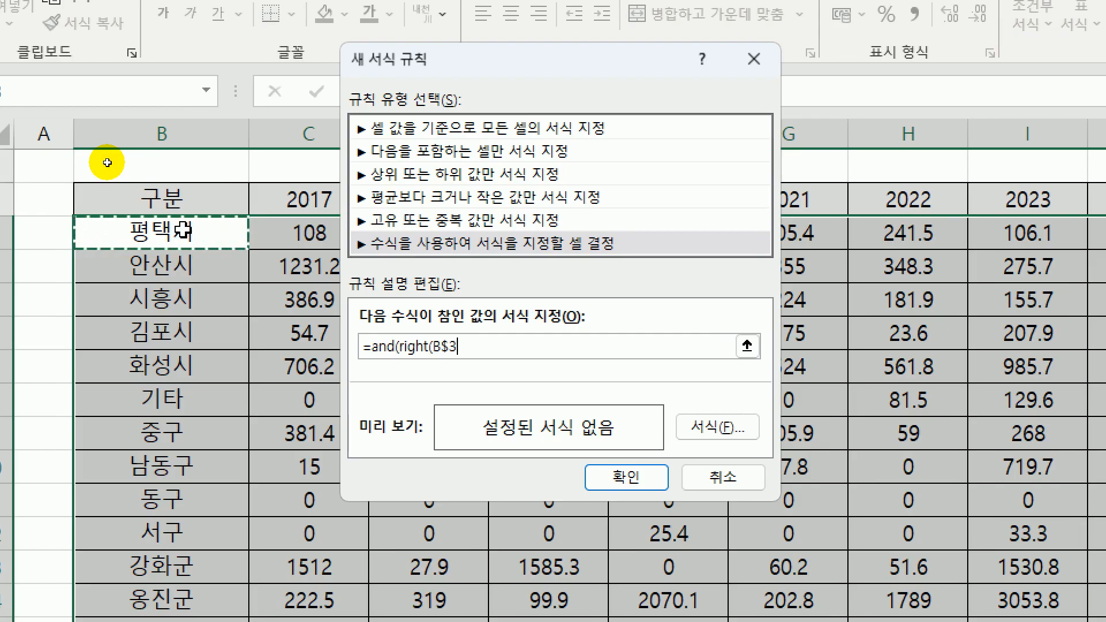
{"action": "key", "text": "F4"}
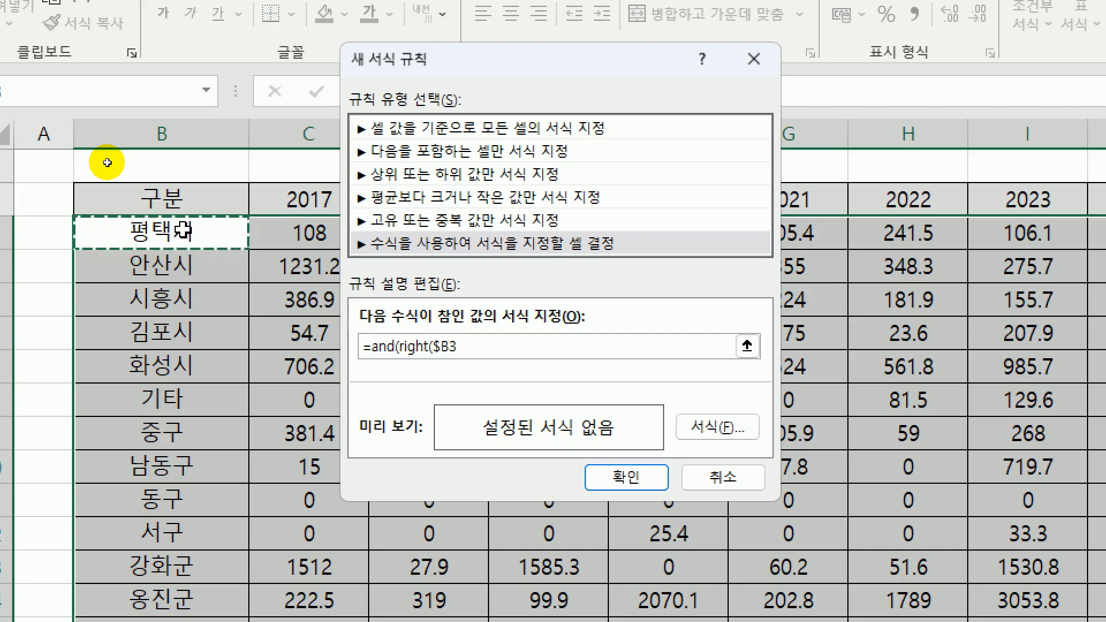
{"action": "type", "text": ",1)"}
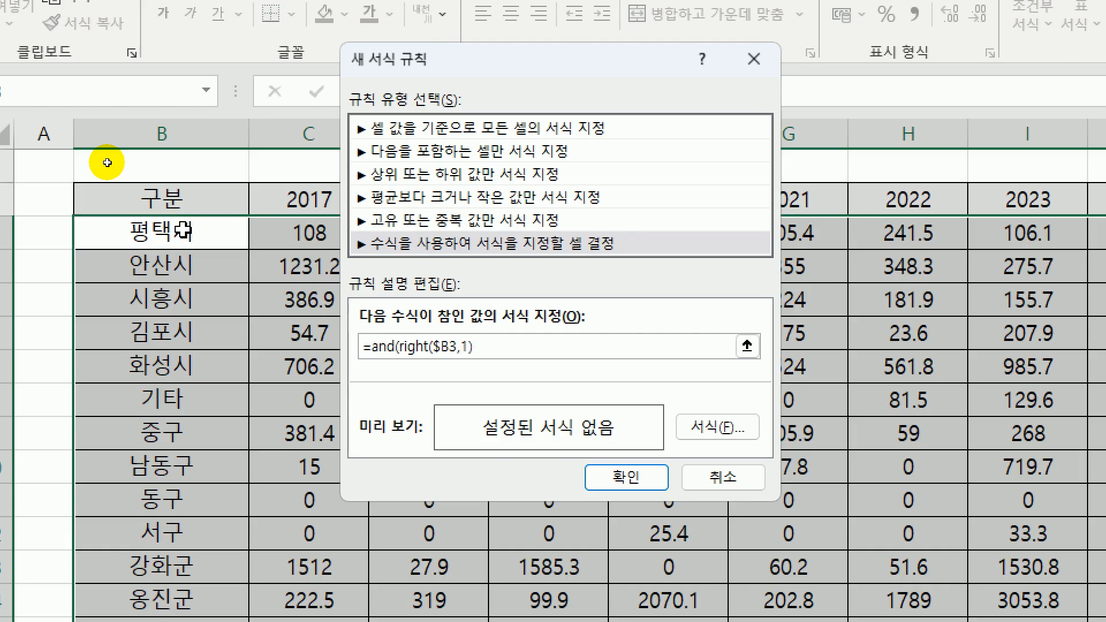
{"action": "type", "text": "<>"}
{"action": "type", "text": "\""}
{"action": "type", "text": "ㅅ"}
{"action": "type", "text": "ㅣ\""}
Step: Add the second condition RIGHT($B3,1)<>"구" to the rule's AND formula, keeping only column B absolute
{"action": "type", "text": ","}
{"action": "type", "text": "right"}
{"action": "type", "text": "("}
{"action": "left_click", "coordinate": [183, 231]}
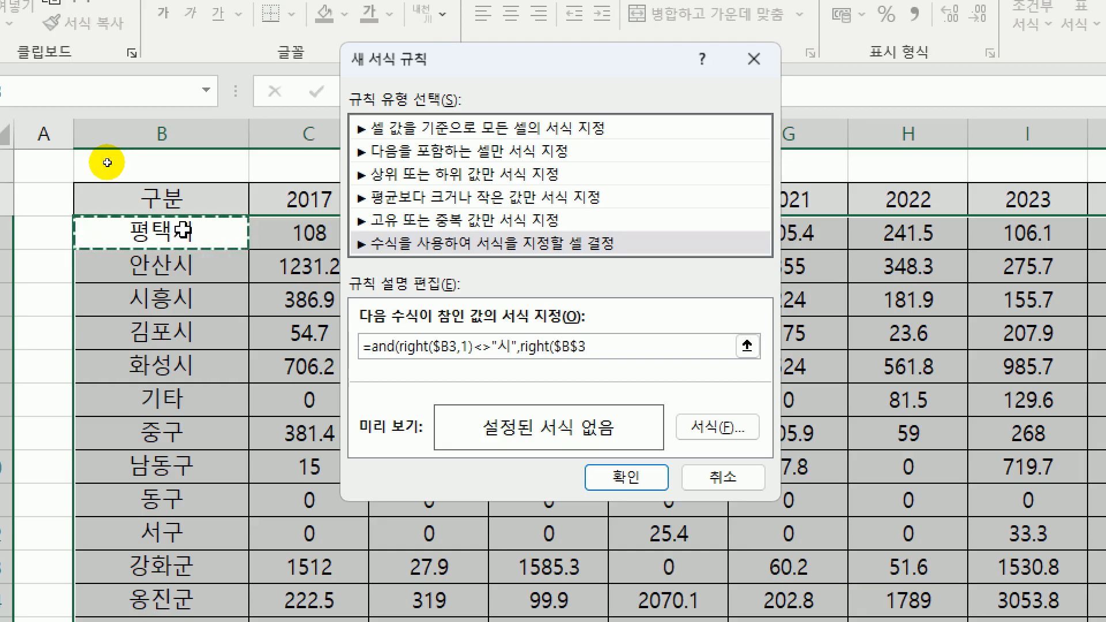
{"action": "key", "text": "F4"}
{"action": "key", "text": "F4"}
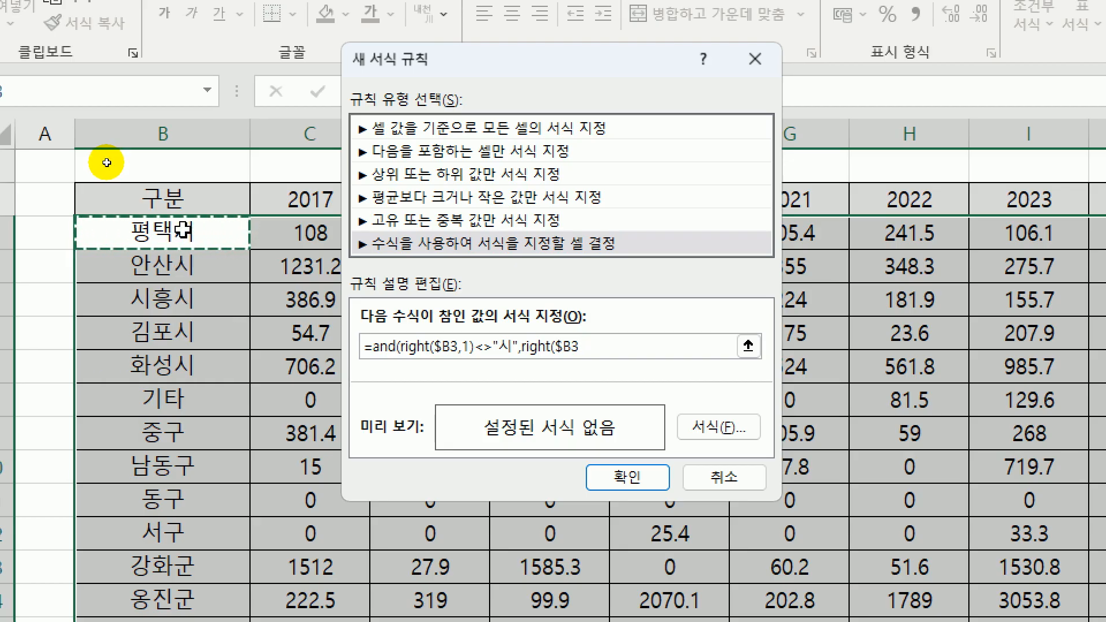
{"action": "type", "text": ","}
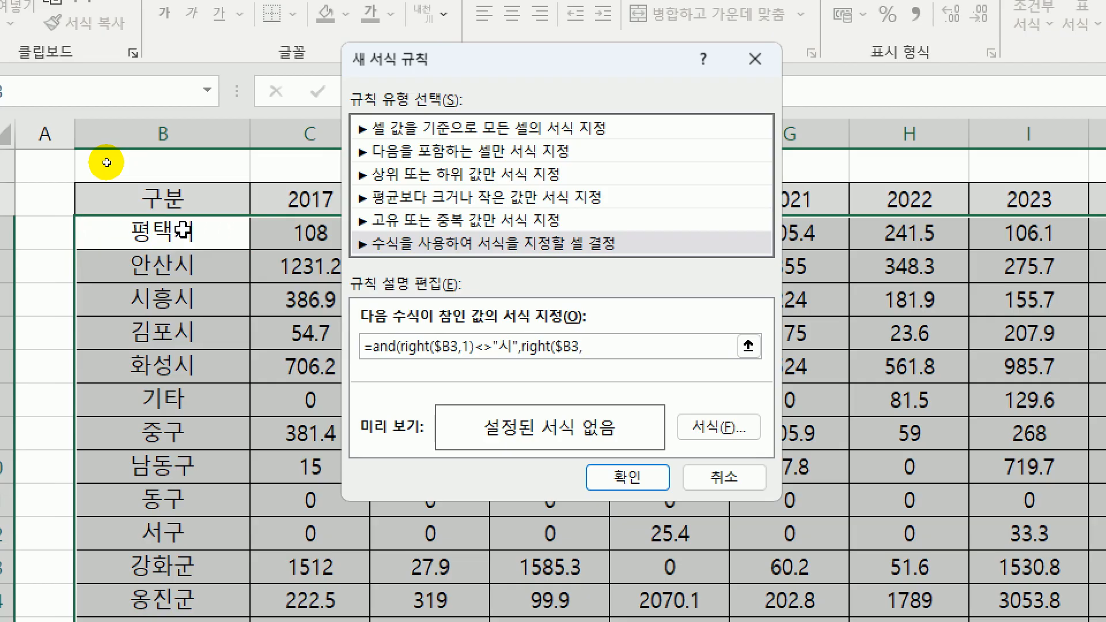
{"action": "type", "text": "1)<>\"구\","}
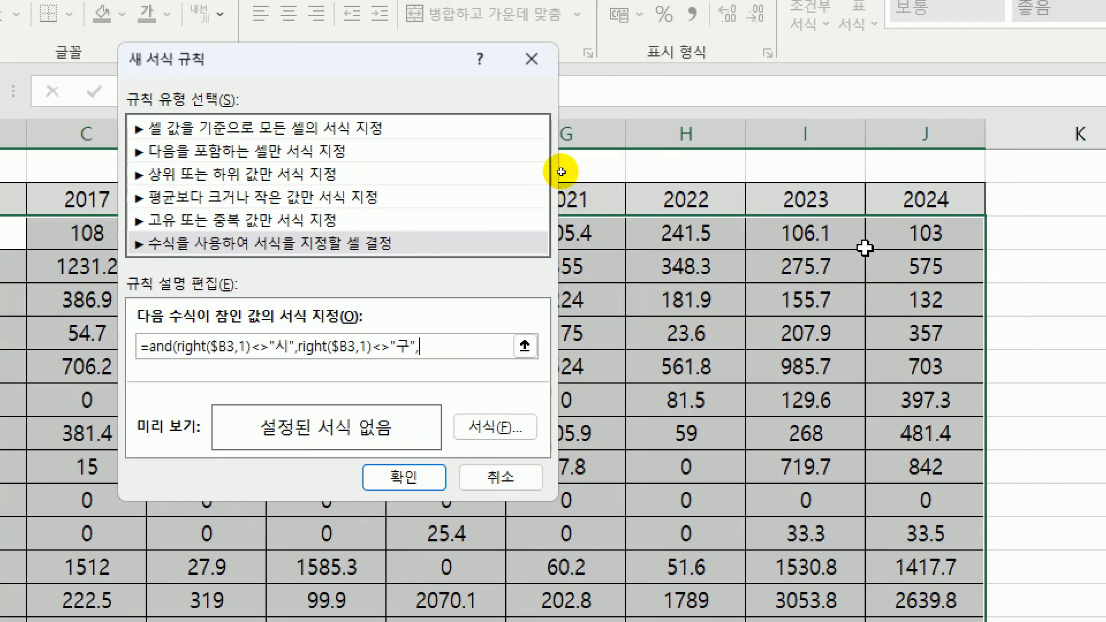
Step: Add the third condition $J3>AVERAGE($C3:$I3) with only the columns absolute, and close the AND formula
{"action": "left_click", "coordinate": [892, 241]}
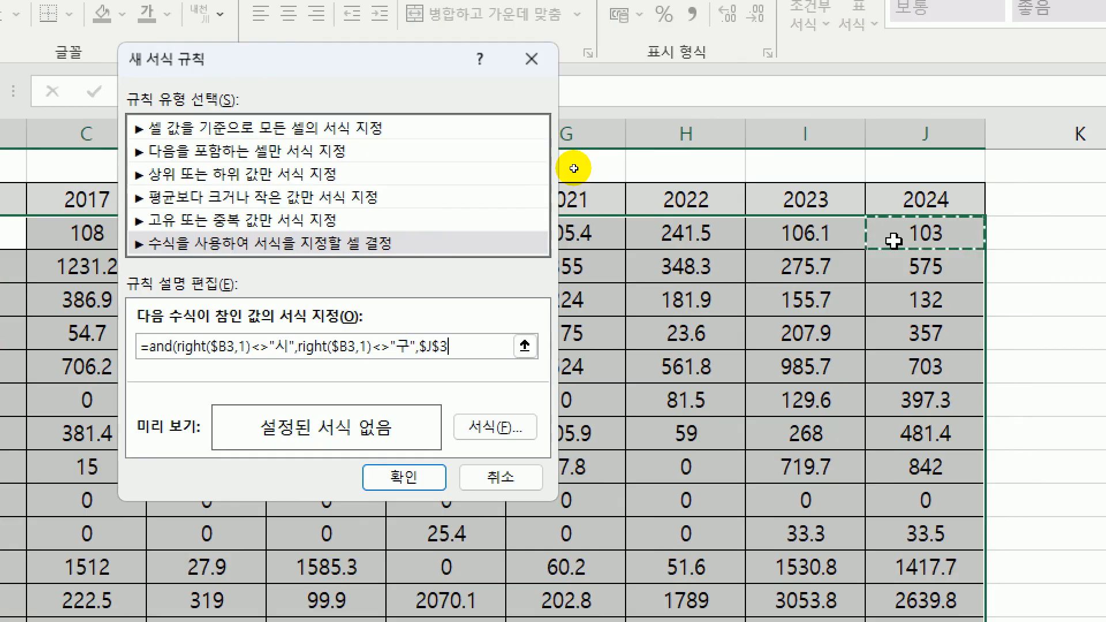
{"action": "key", "text": "F4"}
{"action": "key", "text": "F4"}
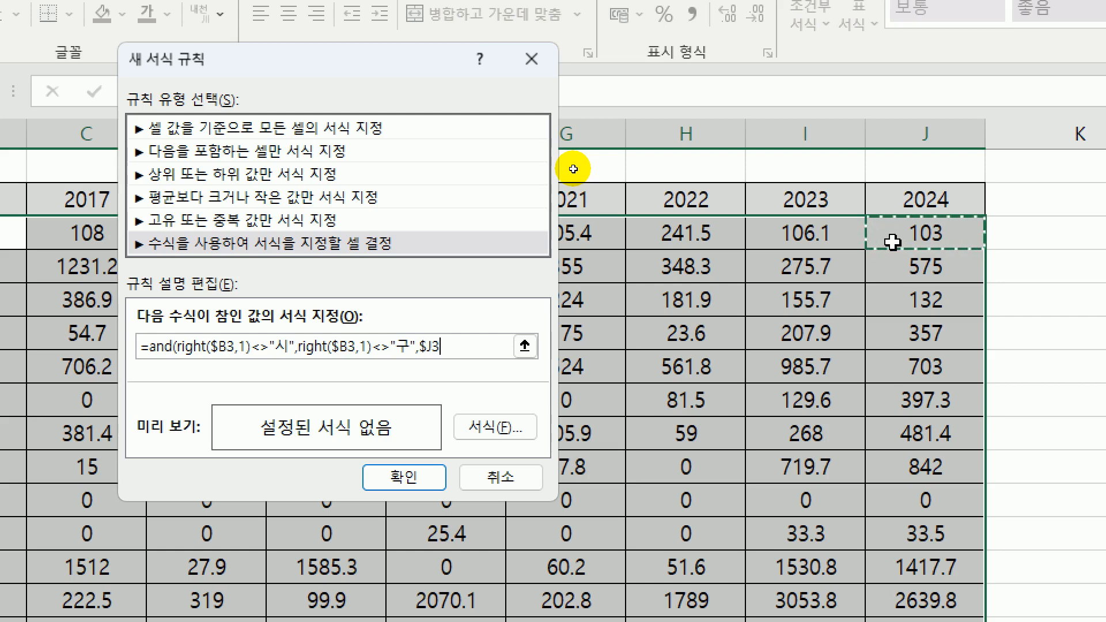
{"action": "type", "text": ">"}
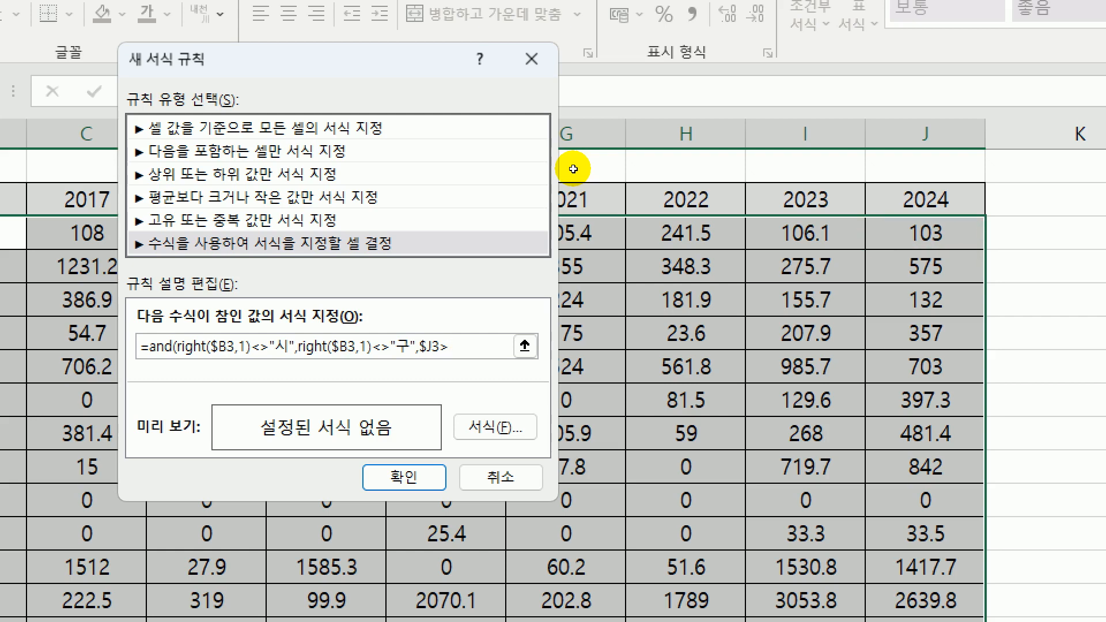
{"action": "type", "text": "average("}
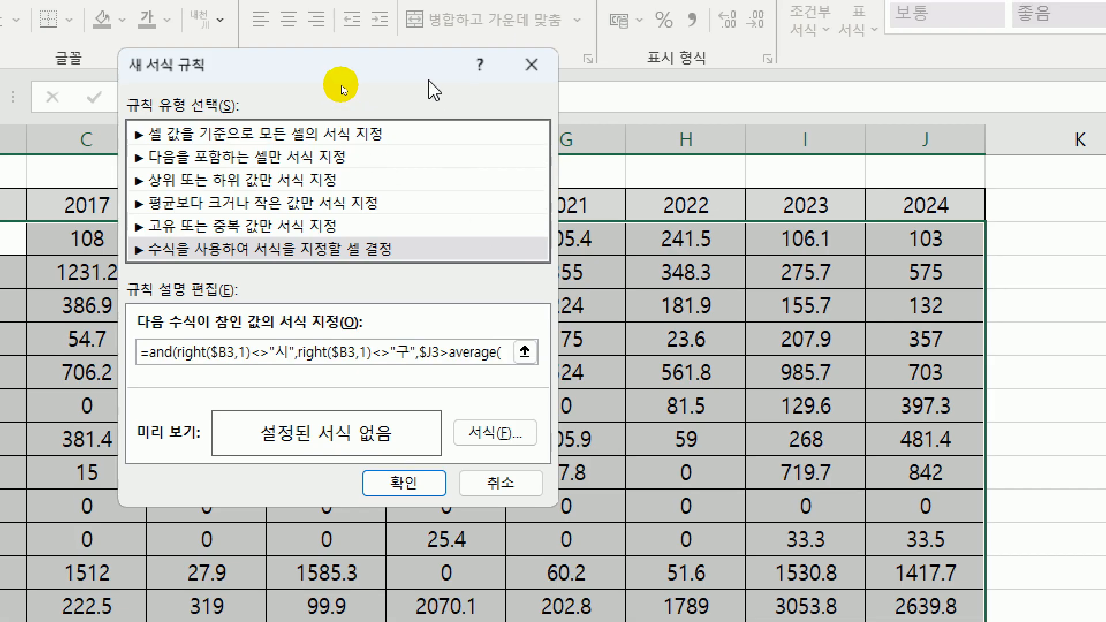
{"action": "left_click_drag", "start_coordinate": [424, 89], "coordinate": [427, 313]}
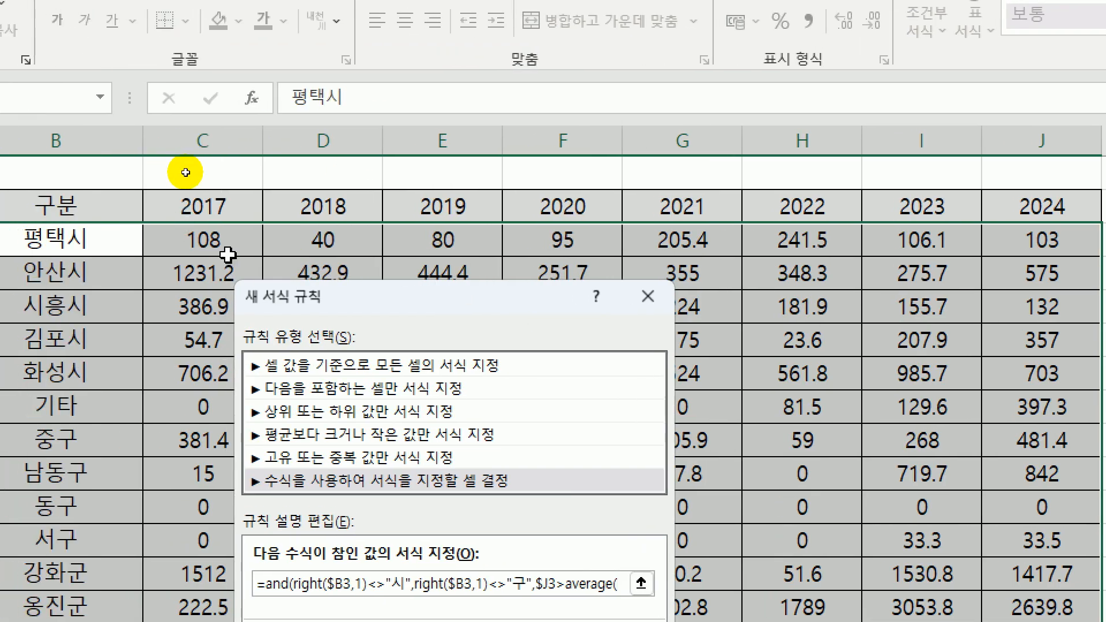
{"action": "left_click_drag", "start_coordinate": [227, 255], "coordinate": [922, 238]}
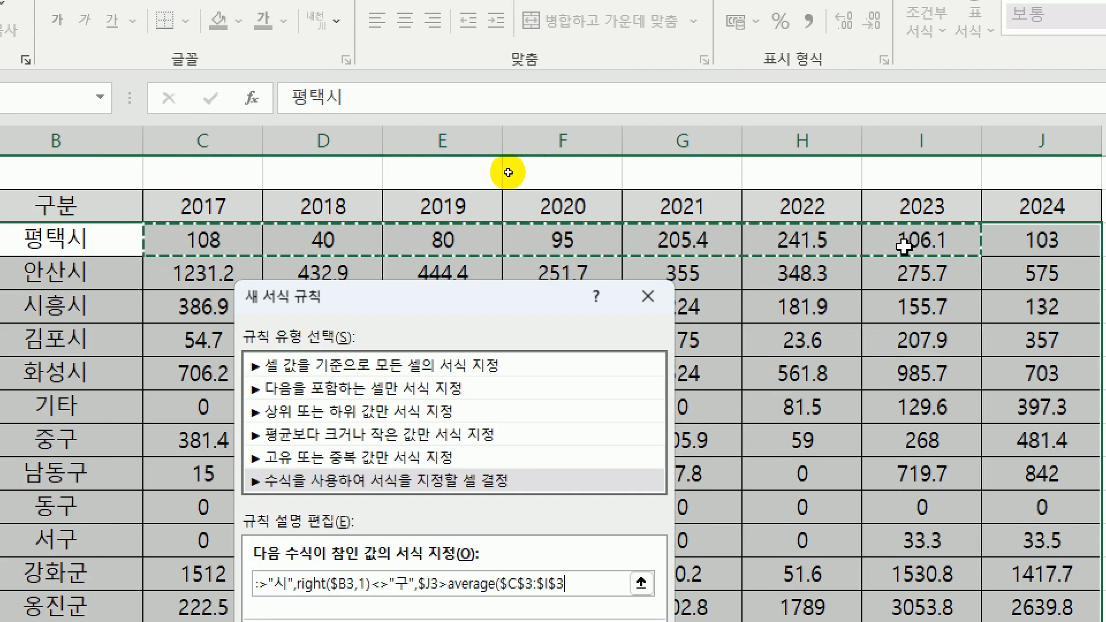
{"action": "left_click_drag", "start_coordinate": [458, 247], "coordinate": [436, 99]}
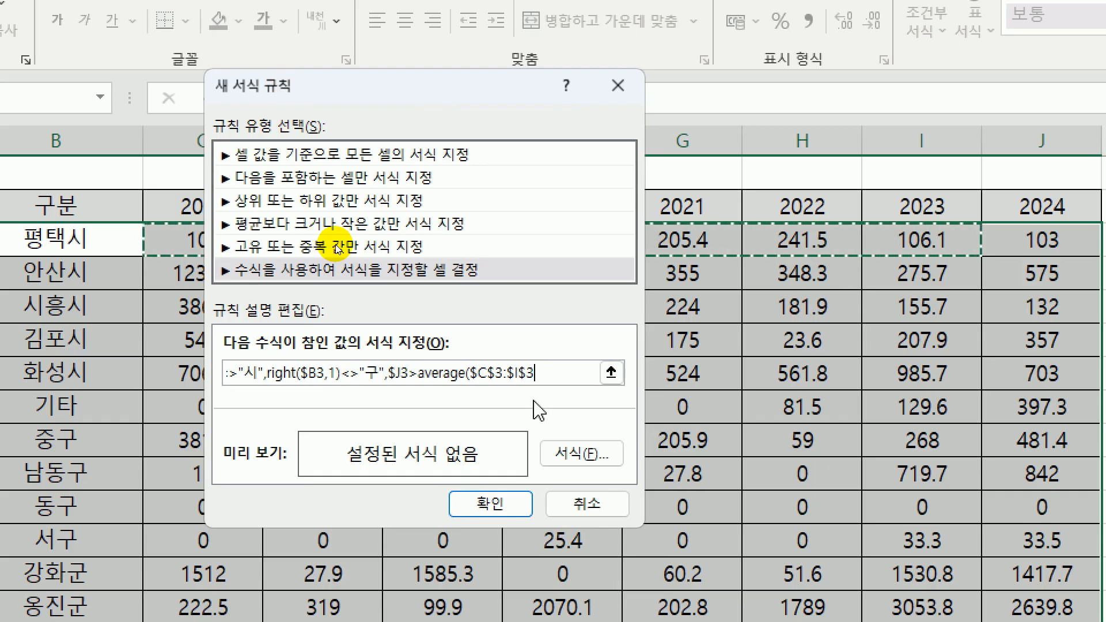
{"action": "key", "text": "F4"}
{"action": "key", "text": "F4"}
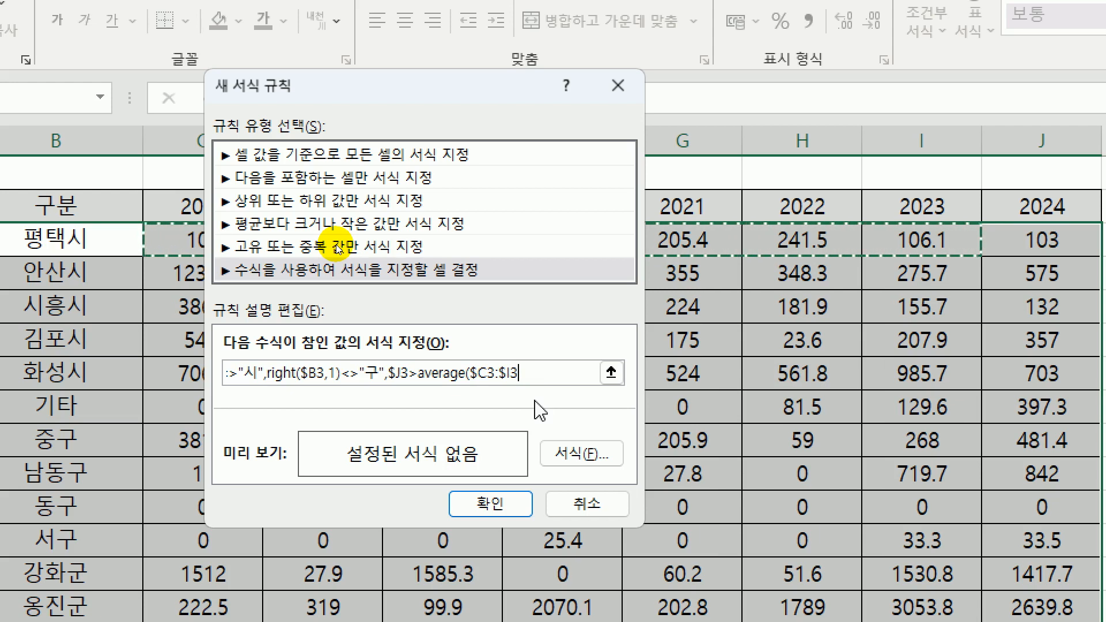
{"action": "type", "text": ")"}
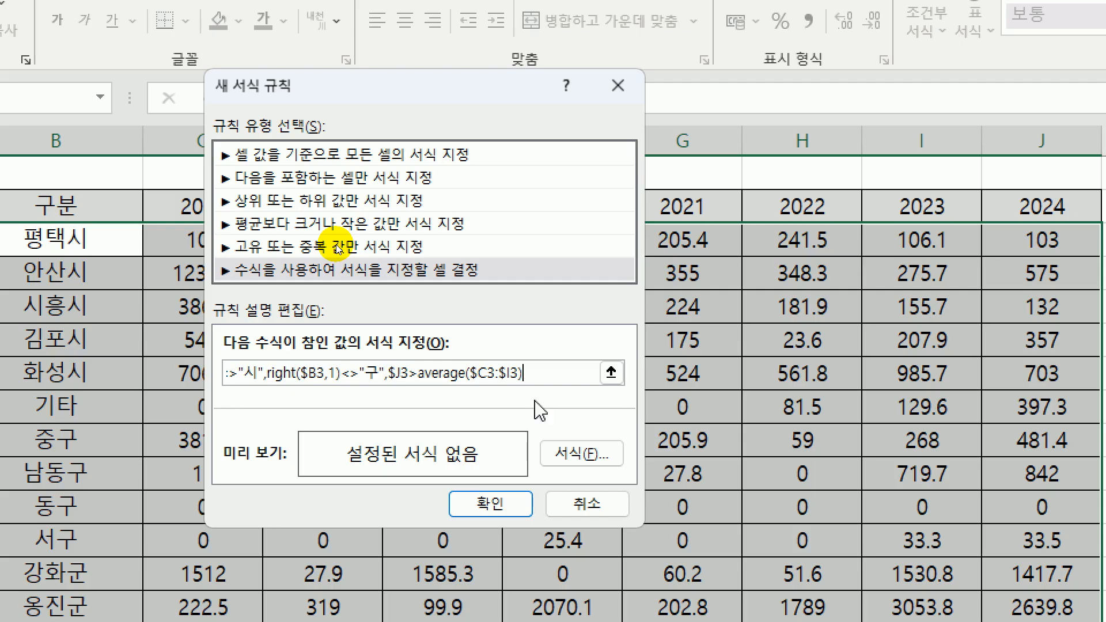
{"action": "type", "text": ")"}
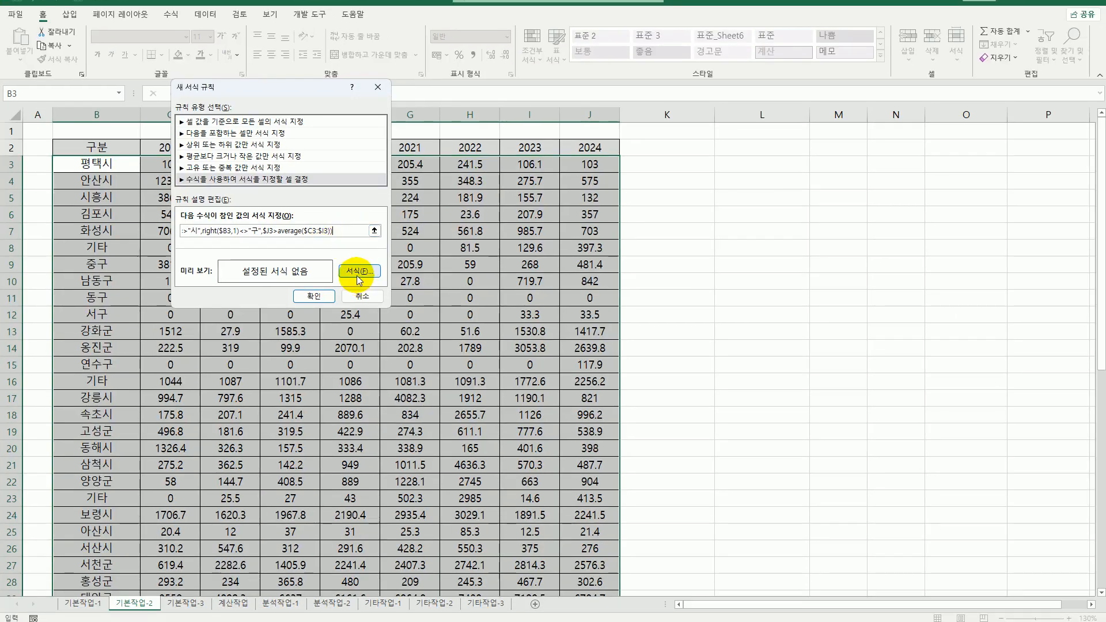
Step: Open the rule's cell format settings and set the background fill to the standard purple
{"action": "left_click", "coordinate": [359, 281]}
{"action": "left_click_drag", "start_coordinate": [494, 29], "coordinate": [493, 123]}
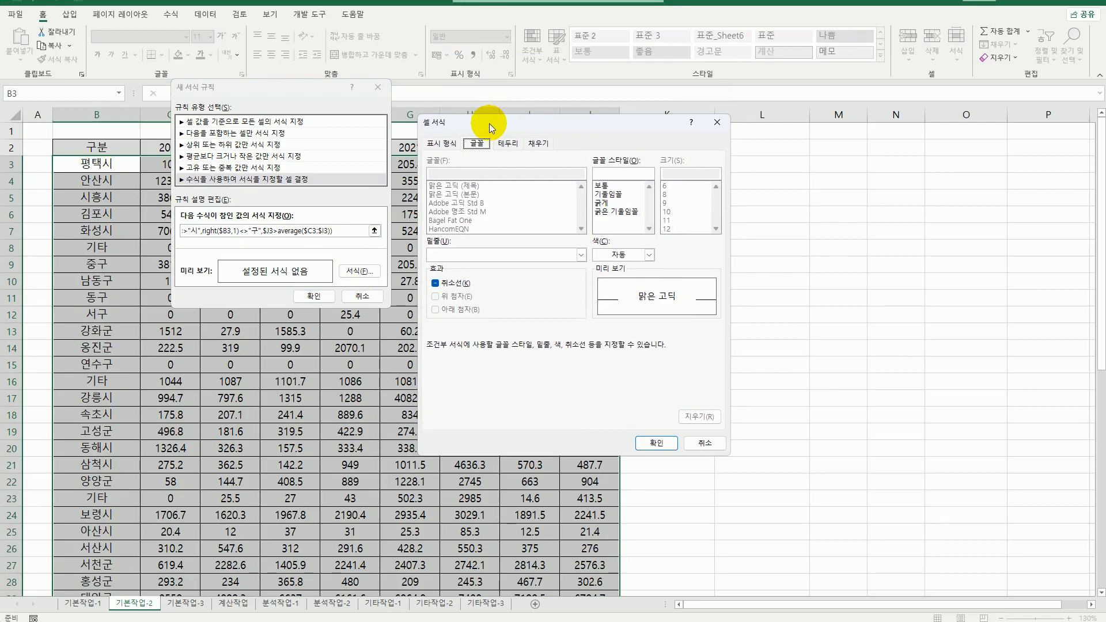
{"action": "left_click", "coordinate": [538, 144]}
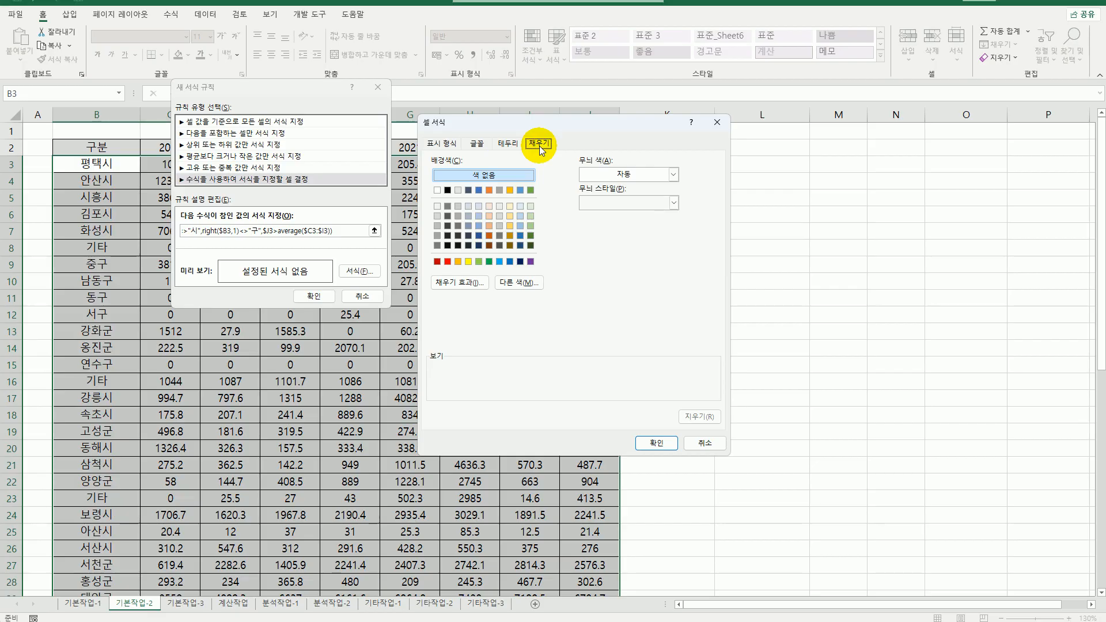
{"action": "left_click", "coordinate": [530, 263]}
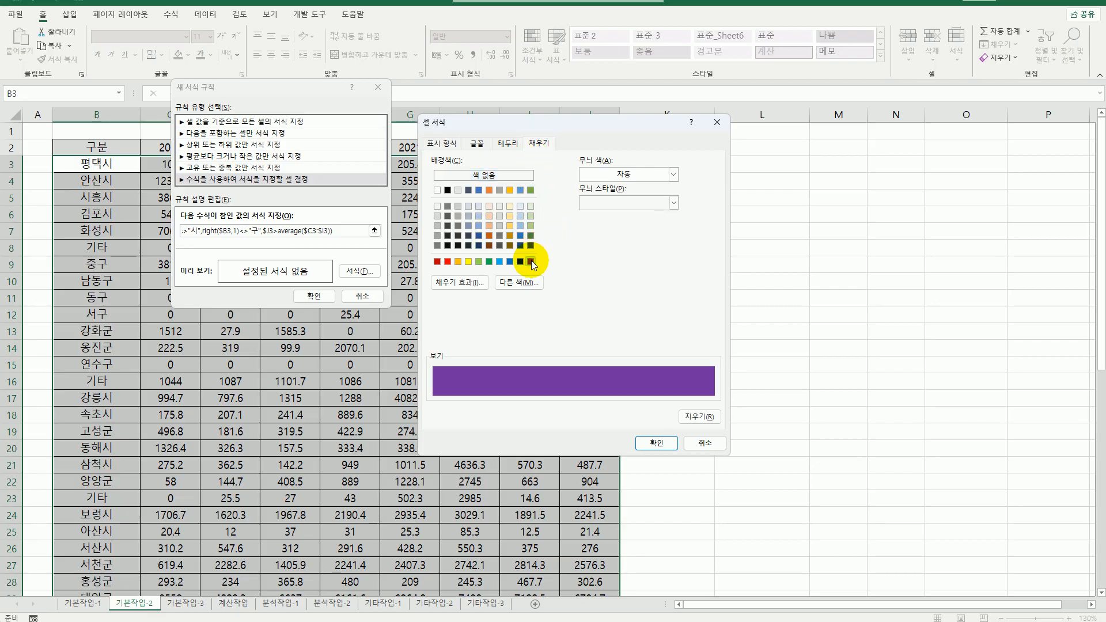
Step: Set the rule's font color to white and apply the finished conditional formatting rule to the table
{"action": "left_click", "coordinate": [476, 144]}
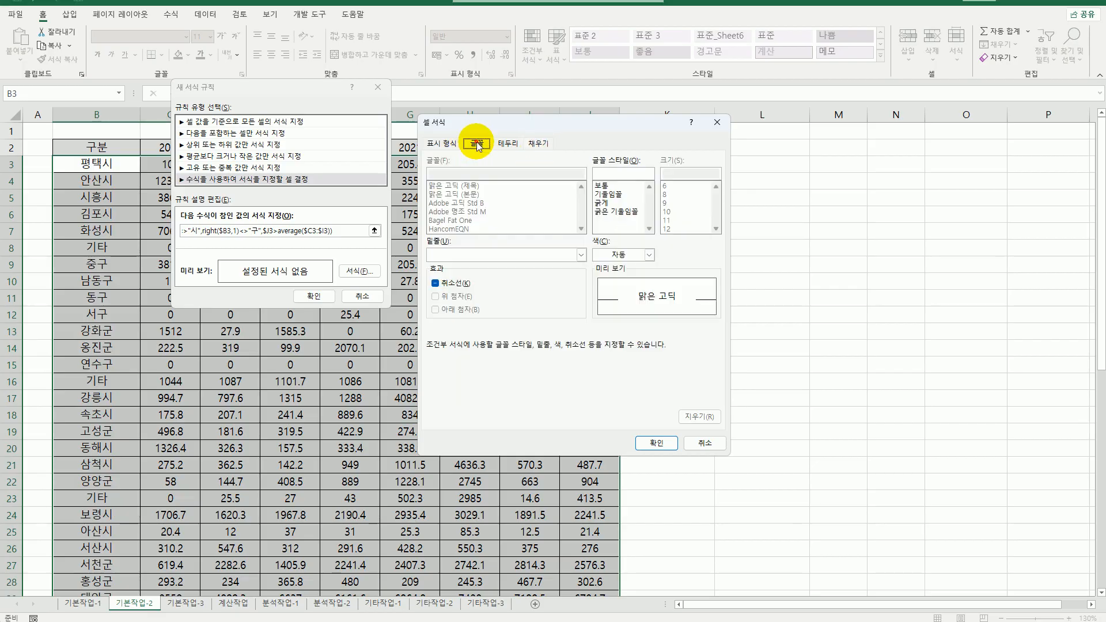
{"action": "left_click", "coordinate": [649, 255]}
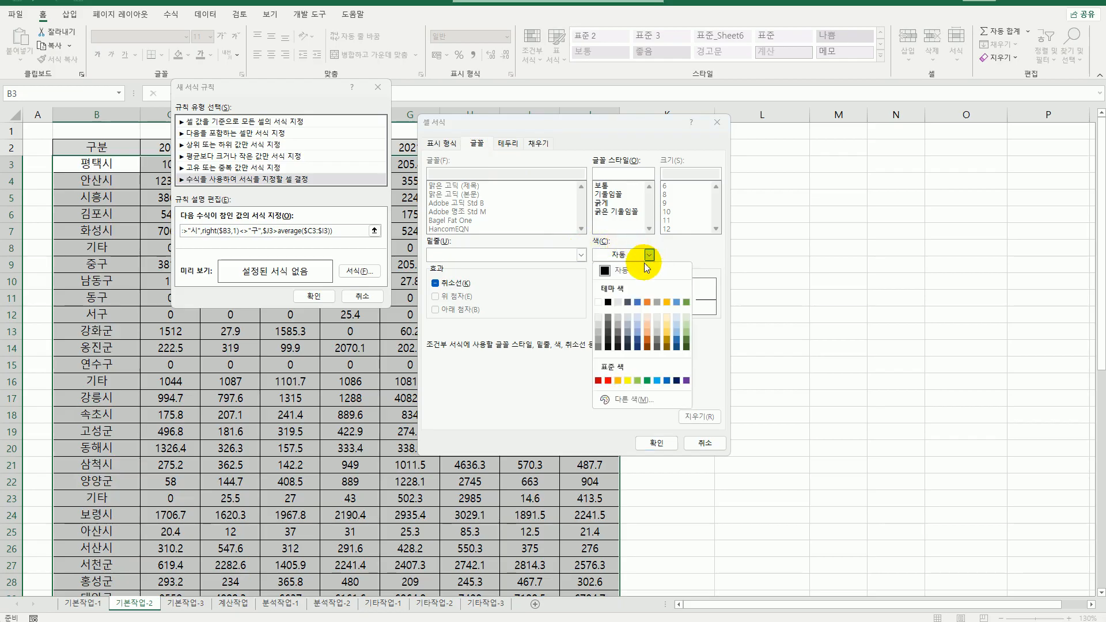
{"action": "left_click", "coordinate": [597, 303]}
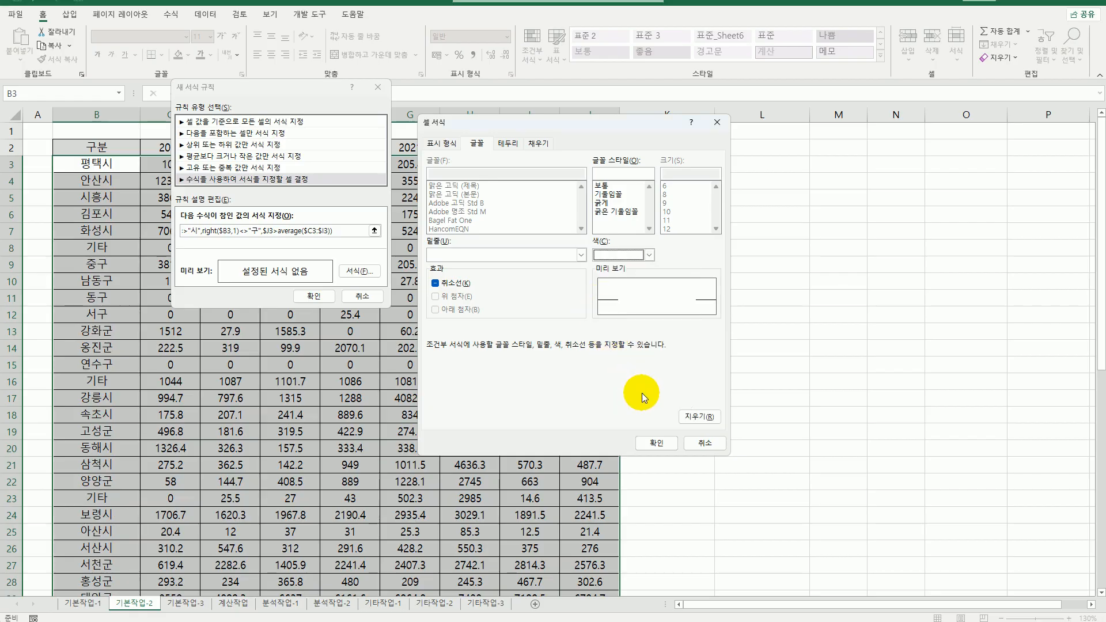
{"action": "left_click", "coordinate": [652, 442]}
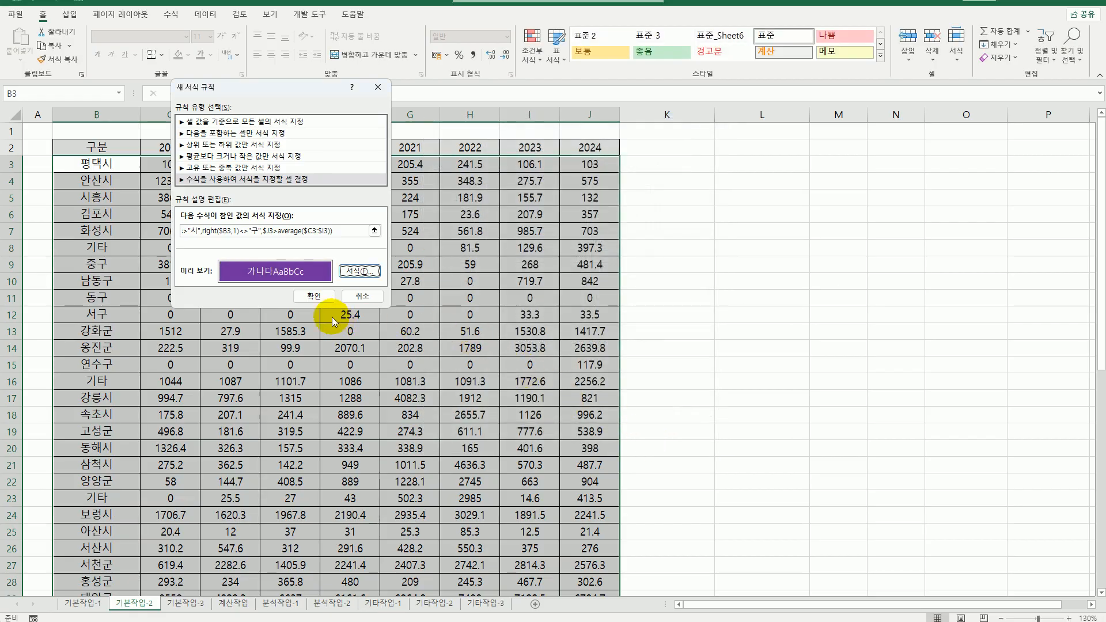
{"action": "left_click", "coordinate": [315, 297]}
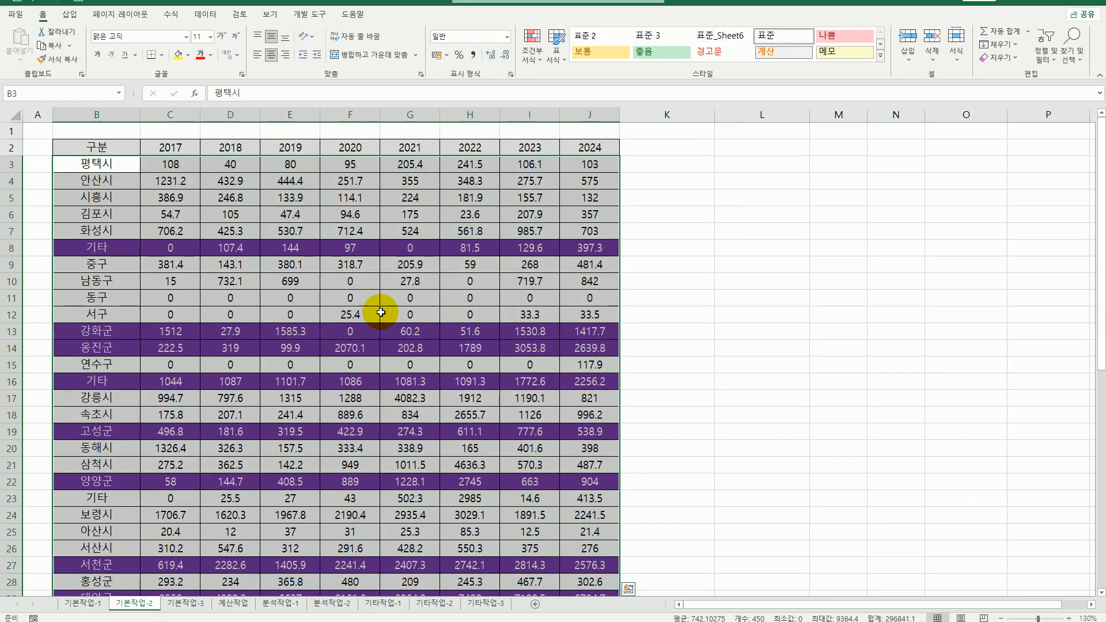
{"action": "left_click", "coordinate": [651, 378]}
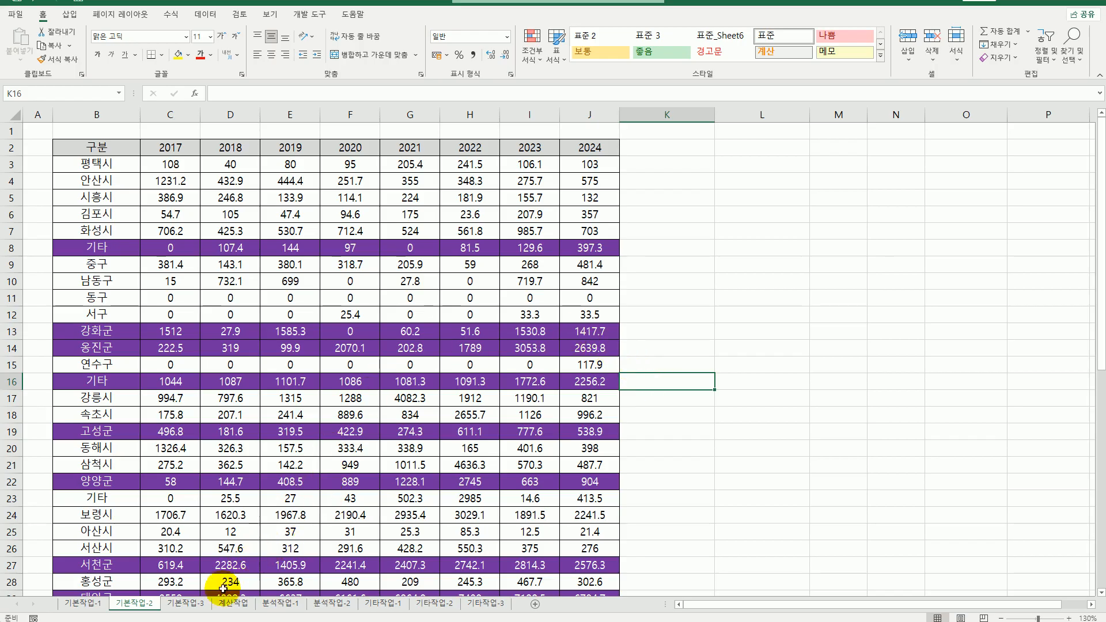
Step: Set the range B2:I52 on the 기본작업-3 sheet as the print area
{"action": "left_click", "coordinate": [193, 603]}
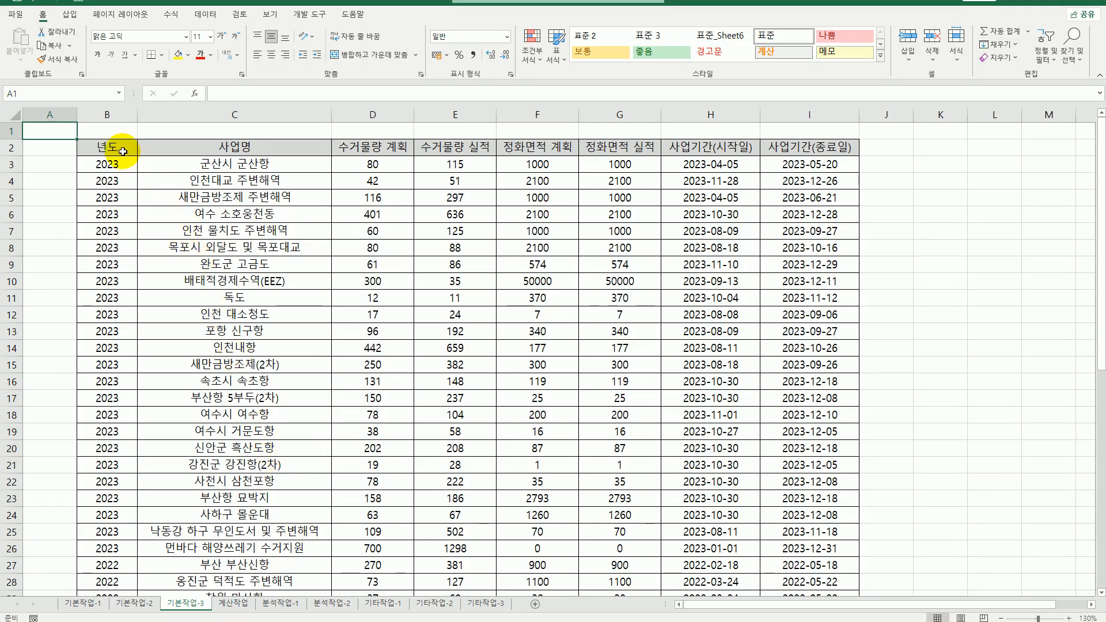
{"action": "left_click_drag", "start_coordinate": [130, 155], "coordinate": [813, 569]}
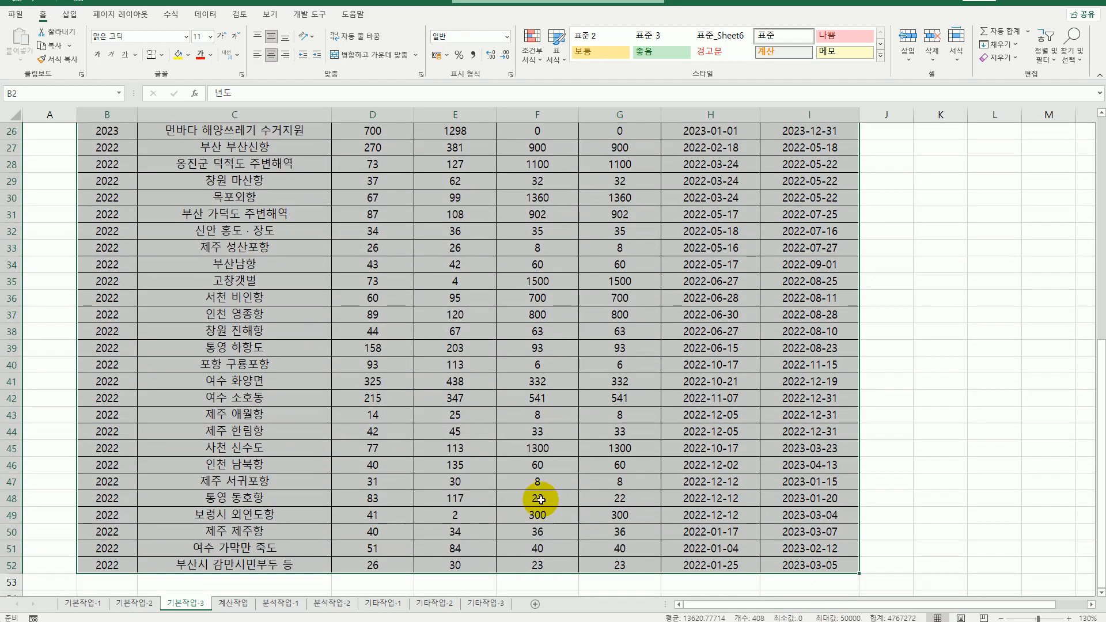
{"action": "scroll", "coordinate": [543, 493], "scroll_direction": "up", "scroll_amount": 8}
{"action": "scroll", "coordinate": [519, 480], "scroll_direction": "up", "scroll_amount": 1}
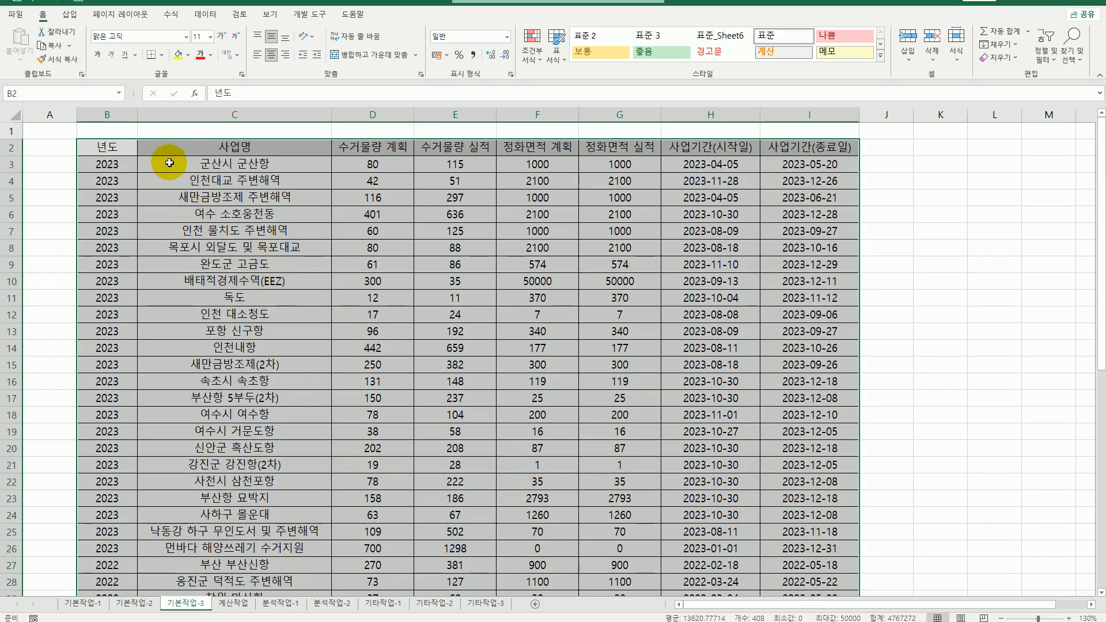
{"action": "left_click", "coordinate": [119, 15]}
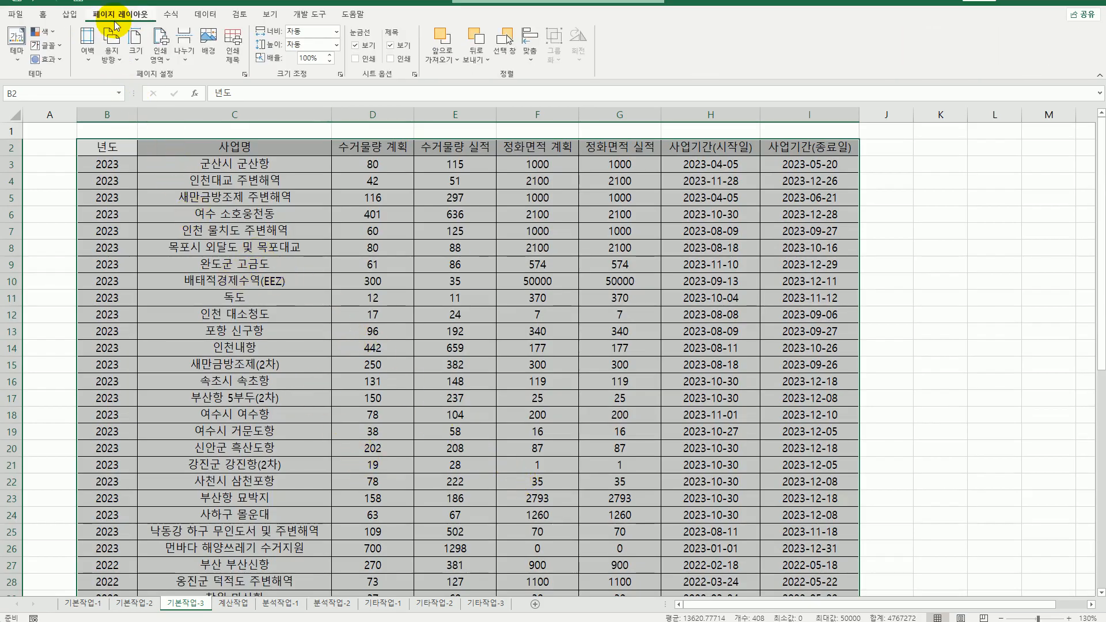
{"action": "left_click", "coordinate": [156, 60]}
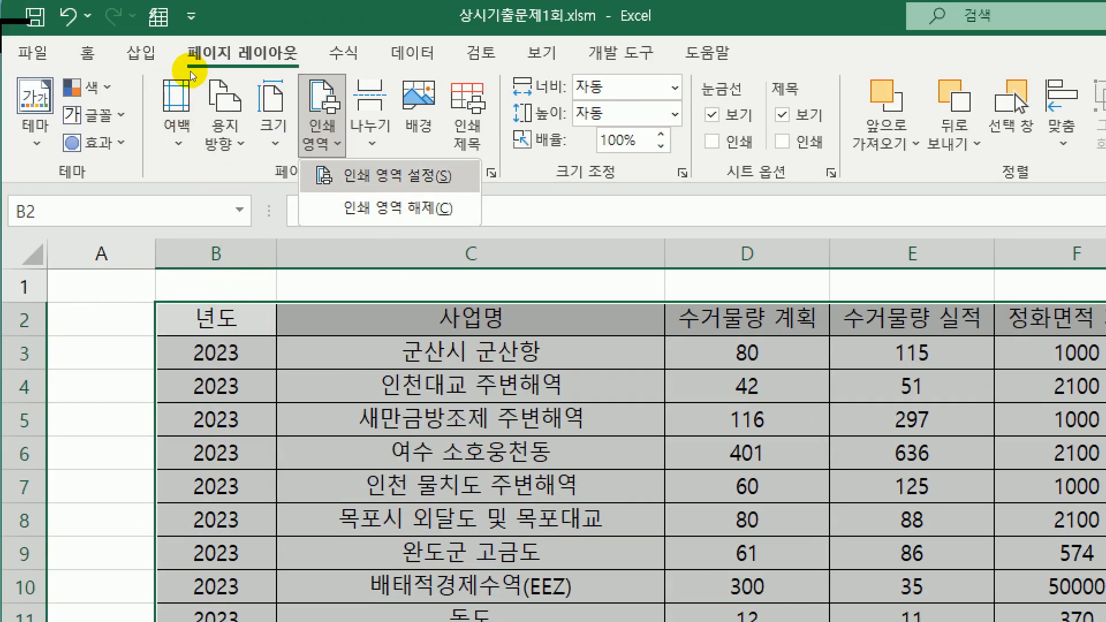
{"action": "left_click", "coordinate": [396, 182]}
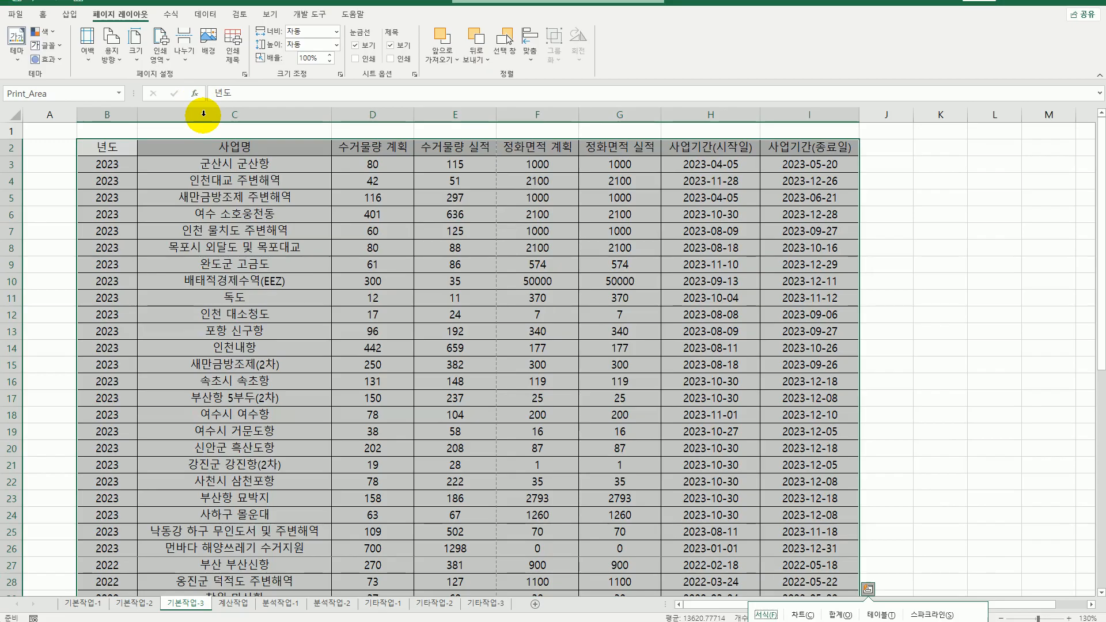
Step: Set row 2 ($2:$2) as the print title row repeated on every page in the page setup
{"action": "left_click", "coordinate": [233, 52]}
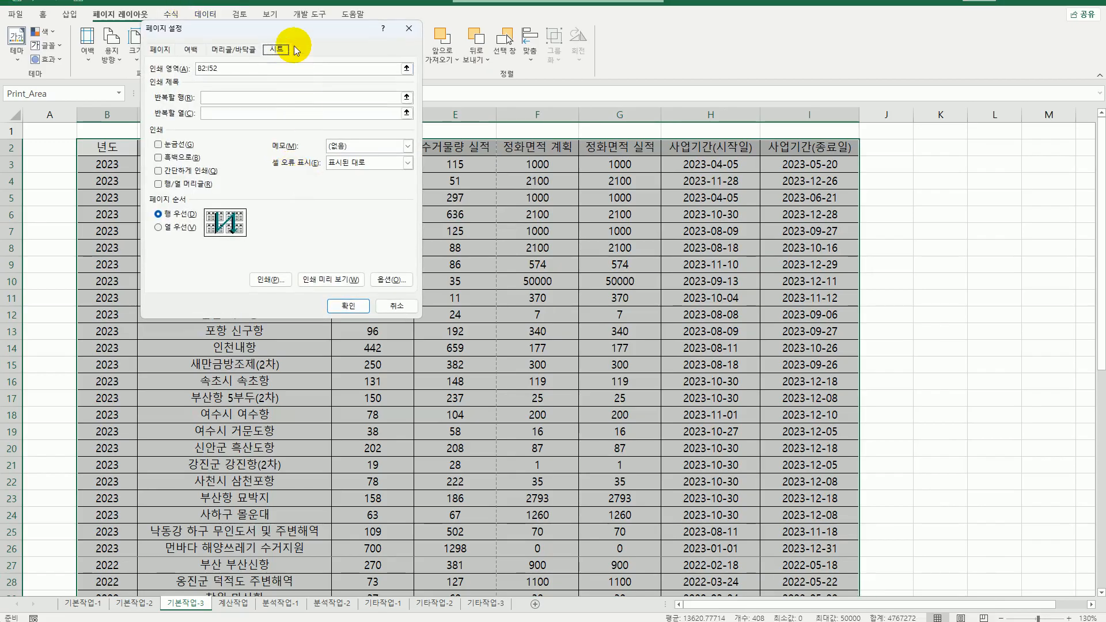
{"action": "left_click_drag", "start_coordinate": [296, 27], "coordinate": [409, 145]}
{"action": "left_click", "coordinate": [350, 218]}
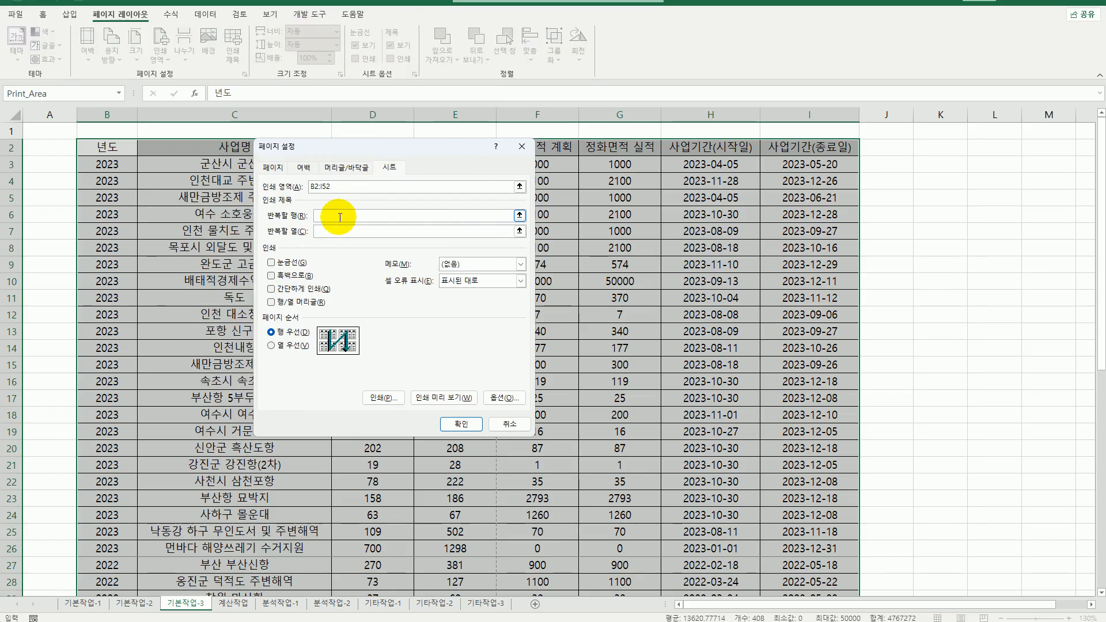
{"action": "left_click", "coordinate": [10, 147]}
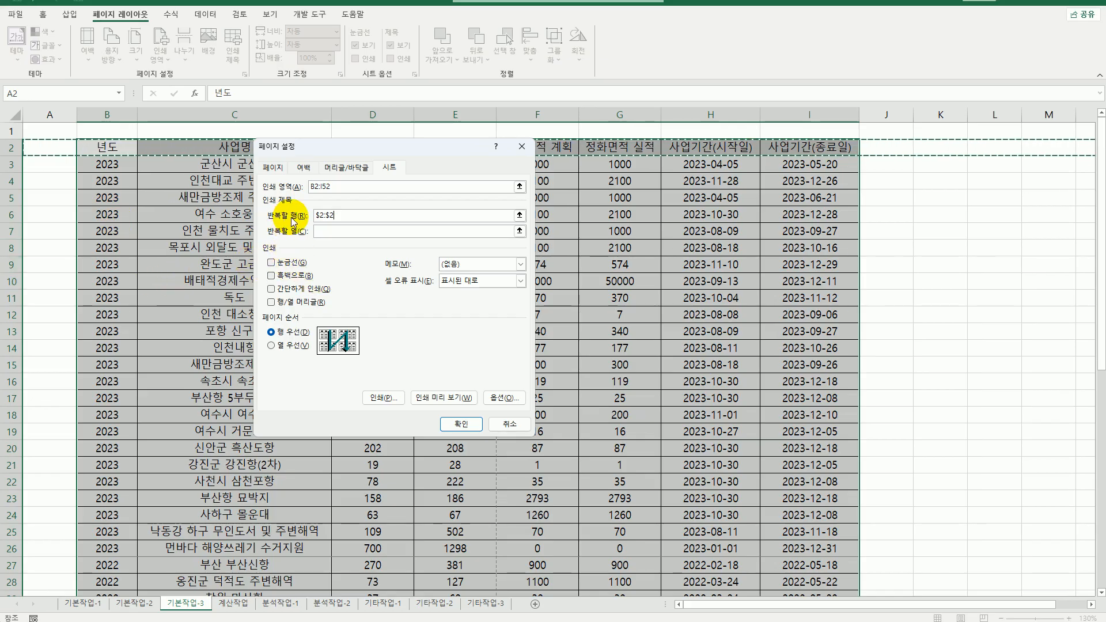
Step: Set the page orientation to landscape and the scaling to fit 1 page wide with the page height left blank
{"action": "left_click", "coordinate": [274, 168]}
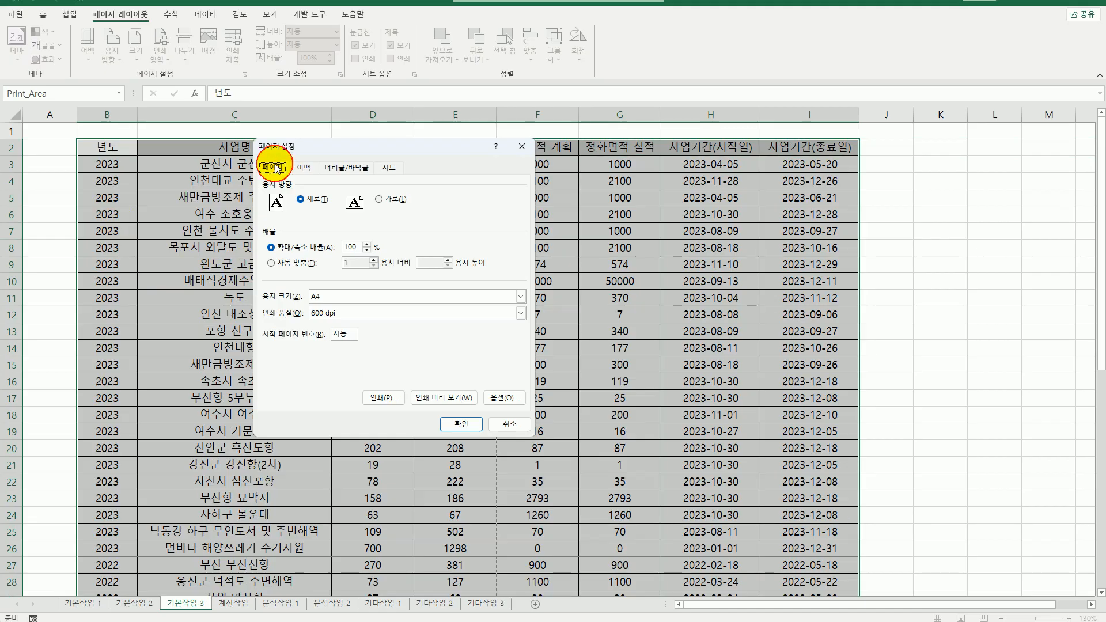
{"action": "left_click", "coordinate": [395, 203]}
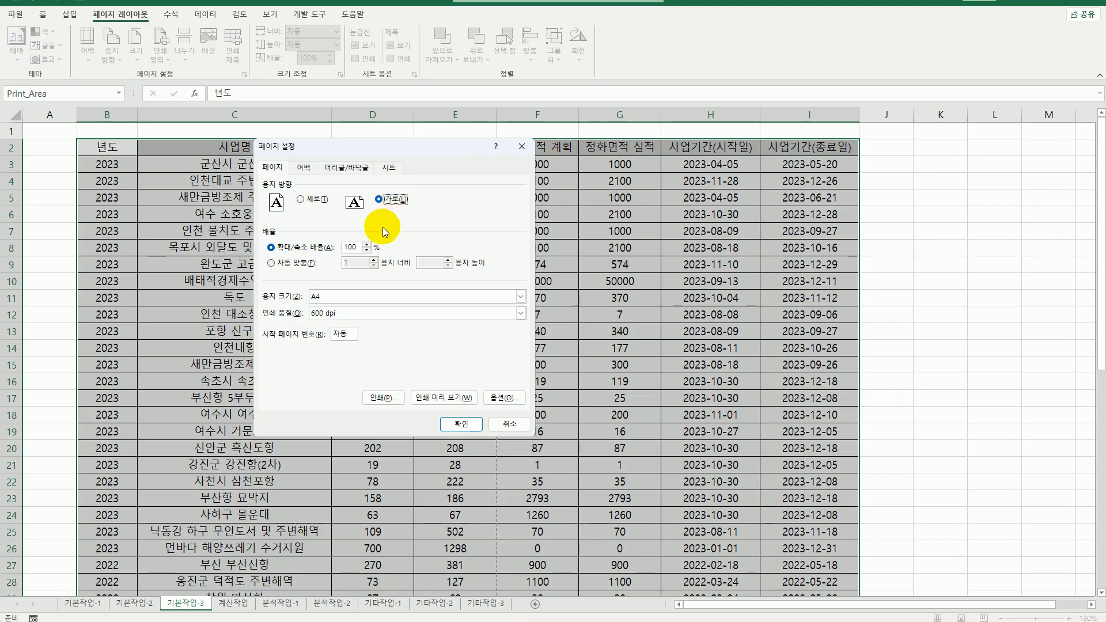
{"action": "left_click", "coordinate": [303, 263]}
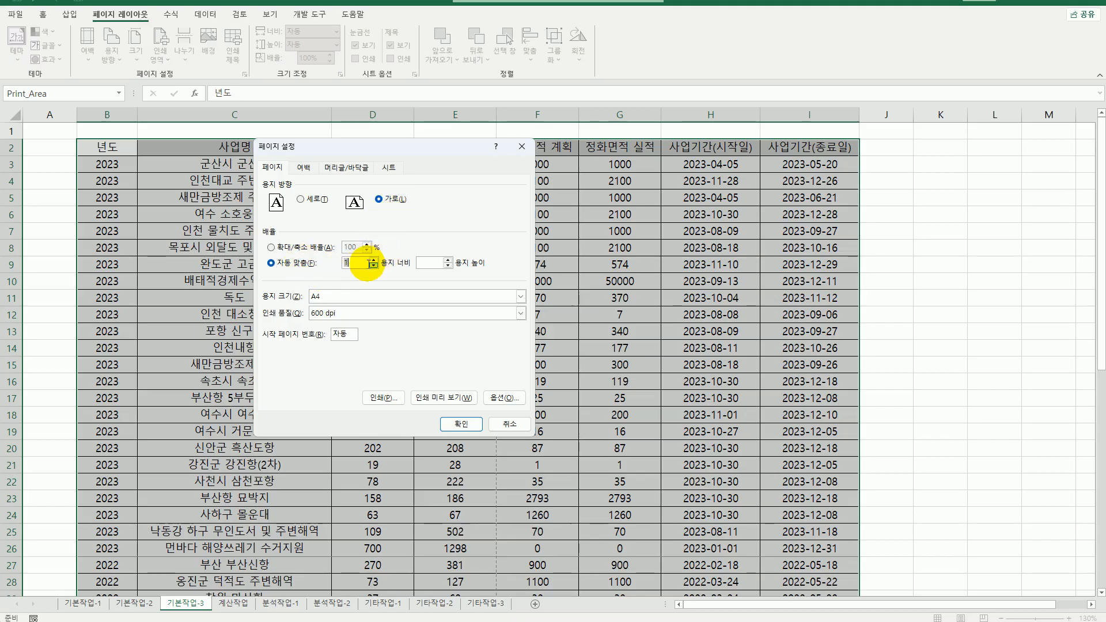
{"action": "left_click", "coordinate": [345, 263]}
{"action": "left_click", "coordinate": [421, 265]}
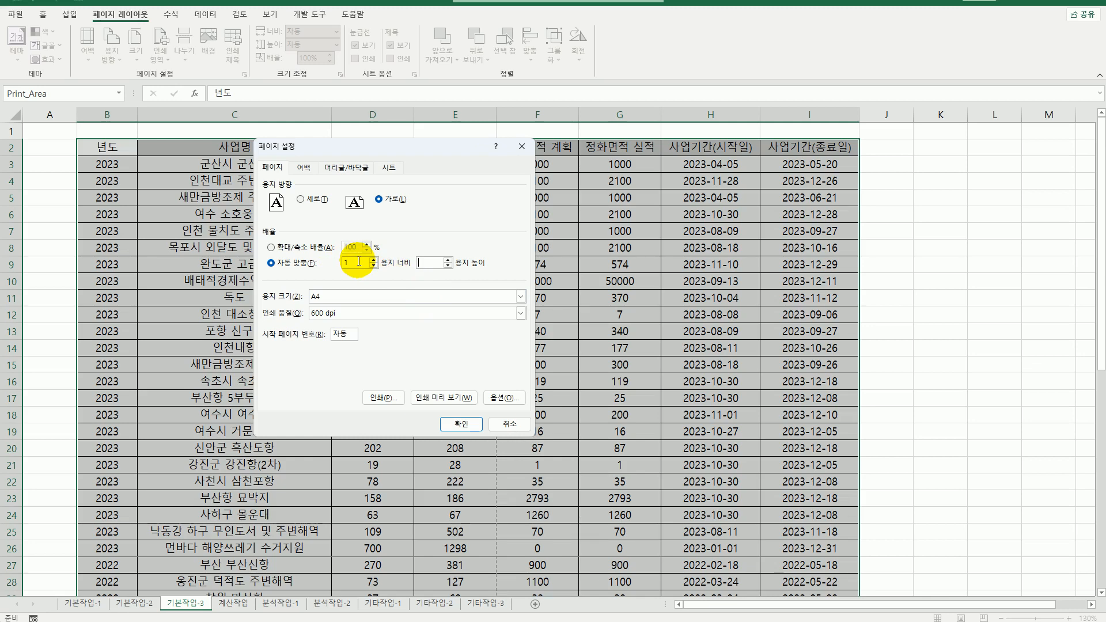
Step: Create a custom footer with the current date code &[날짜] in its right section
{"action": "left_click", "coordinate": [345, 169]}
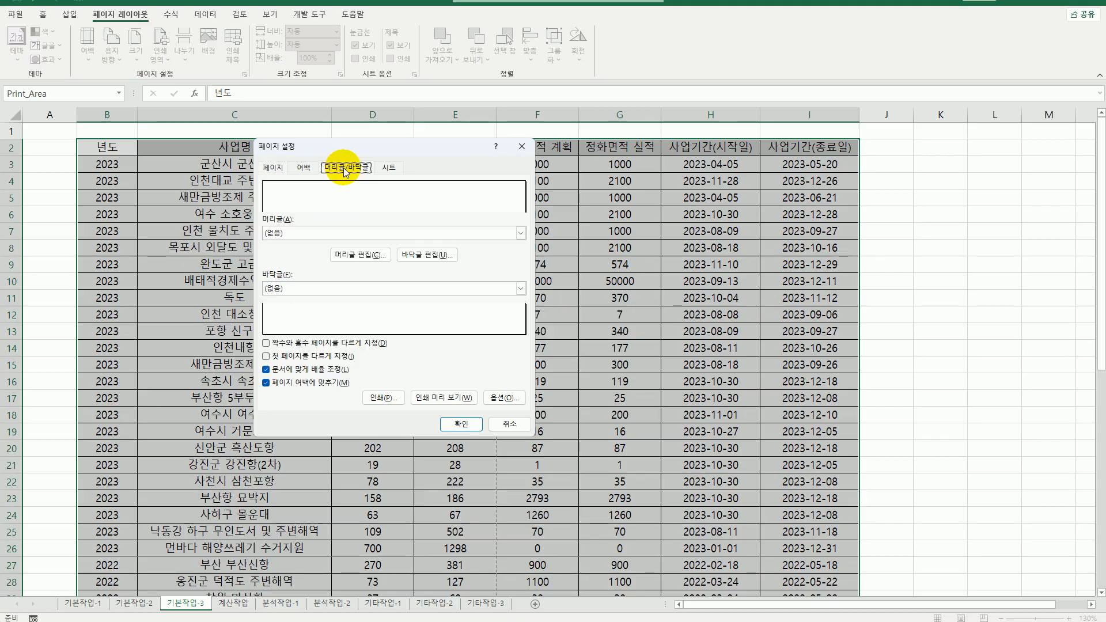
{"action": "left_click", "coordinate": [424, 256]}
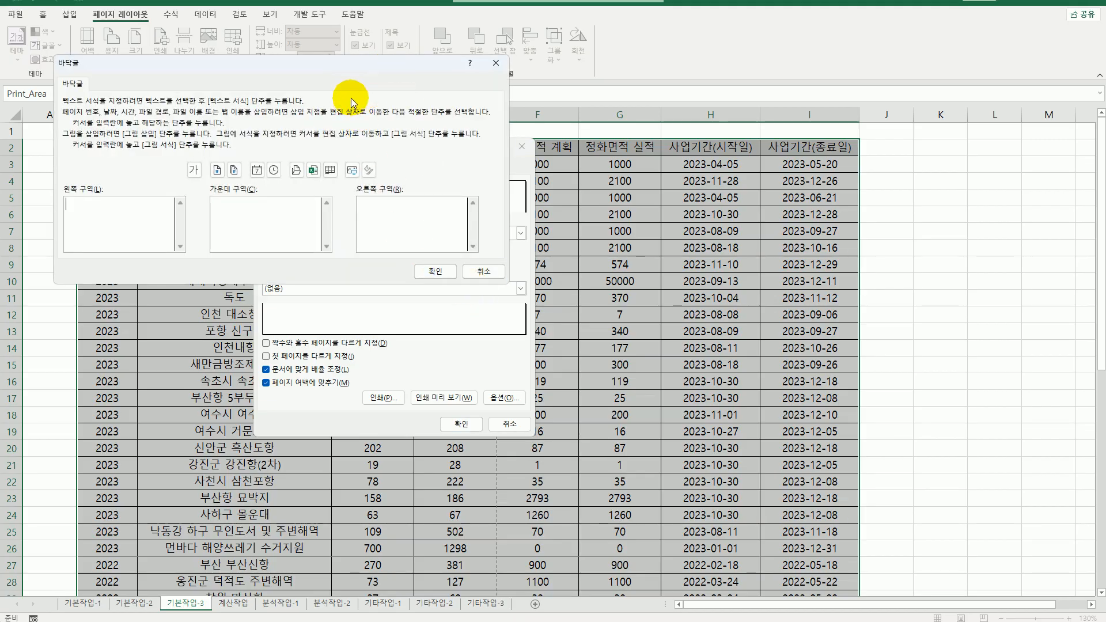
{"action": "left_click_drag", "start_coordinate": [351, 67], "coordinate": [498, 288]}
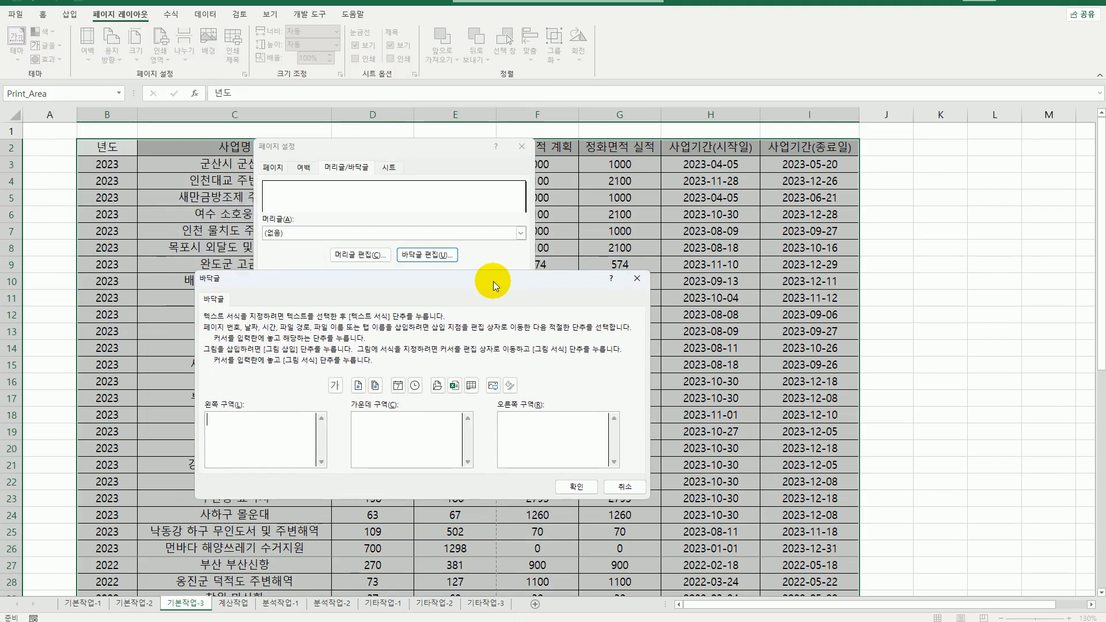
{"action": "left_click", "coordinate": [522, 431]}
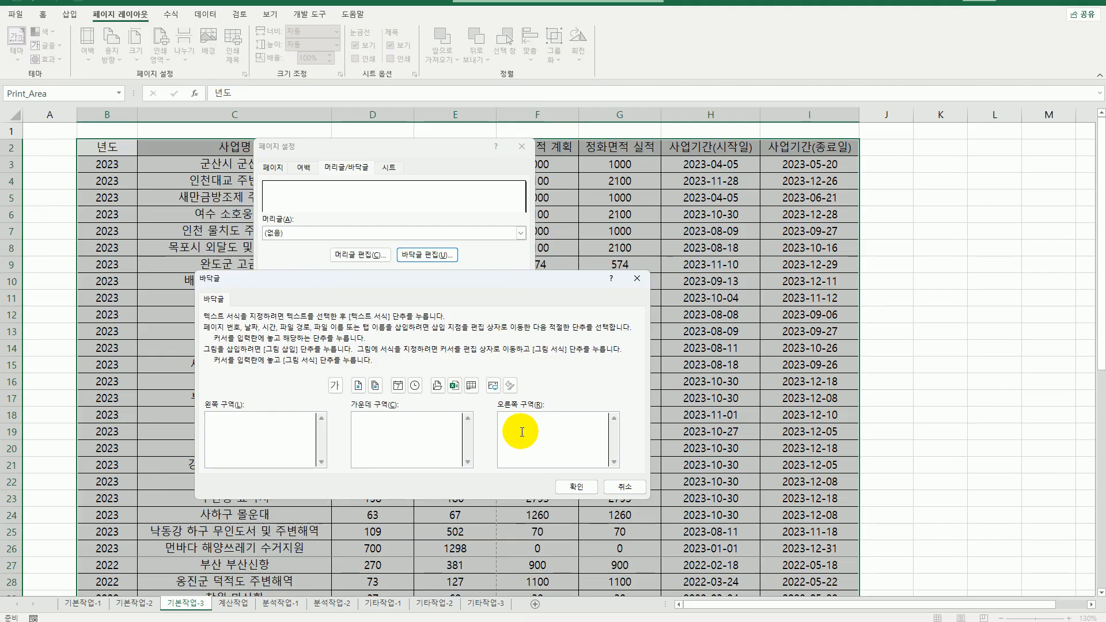
{"action": "left_click", "coordinate": [398, 385]}
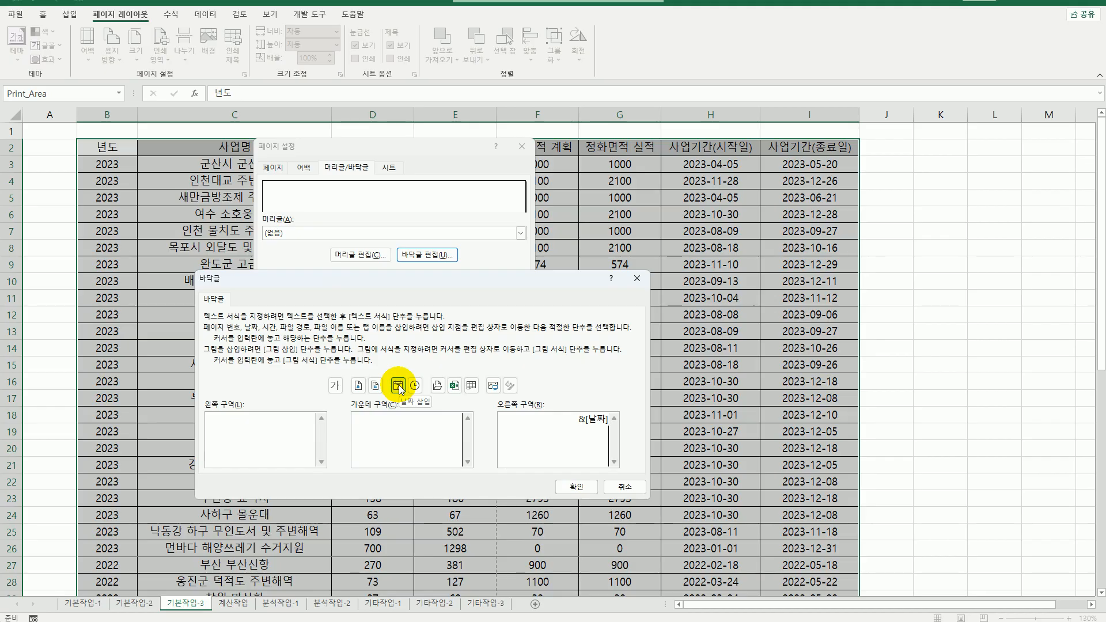
Step: Color the footer's date code standard purple and apply the footer and page setup
{"action": "left_click_drag", "start_coordinate": [553, 426], "coordinate": [609, 425]}
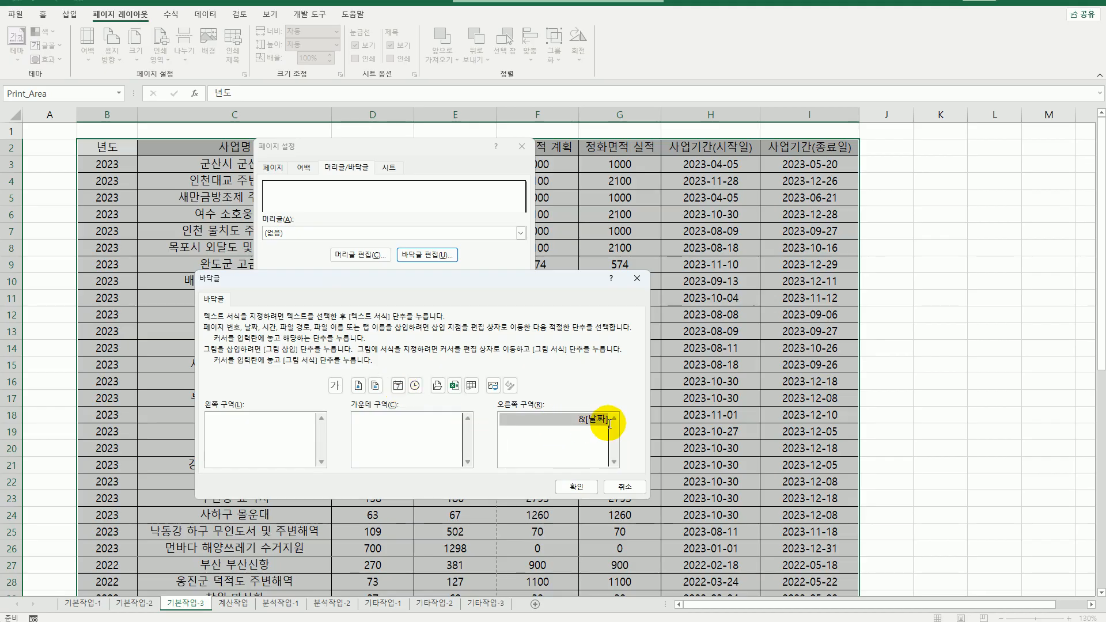
{"action": "left_click", "coordinate": [338, 390]}
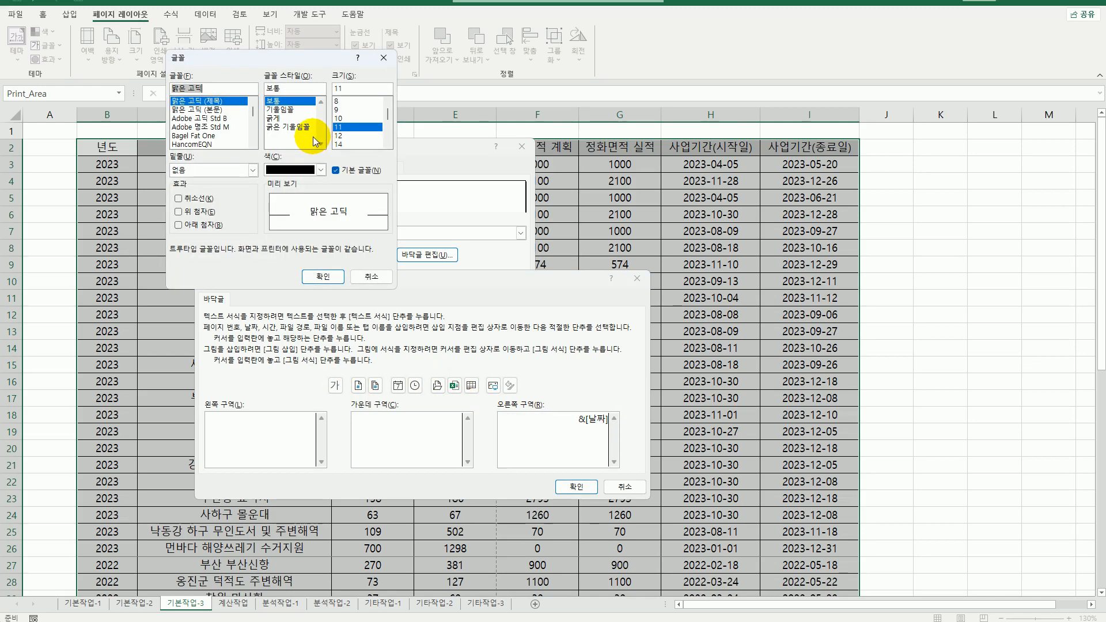
{"action": "left_click", "coordinate": [321, 170]}
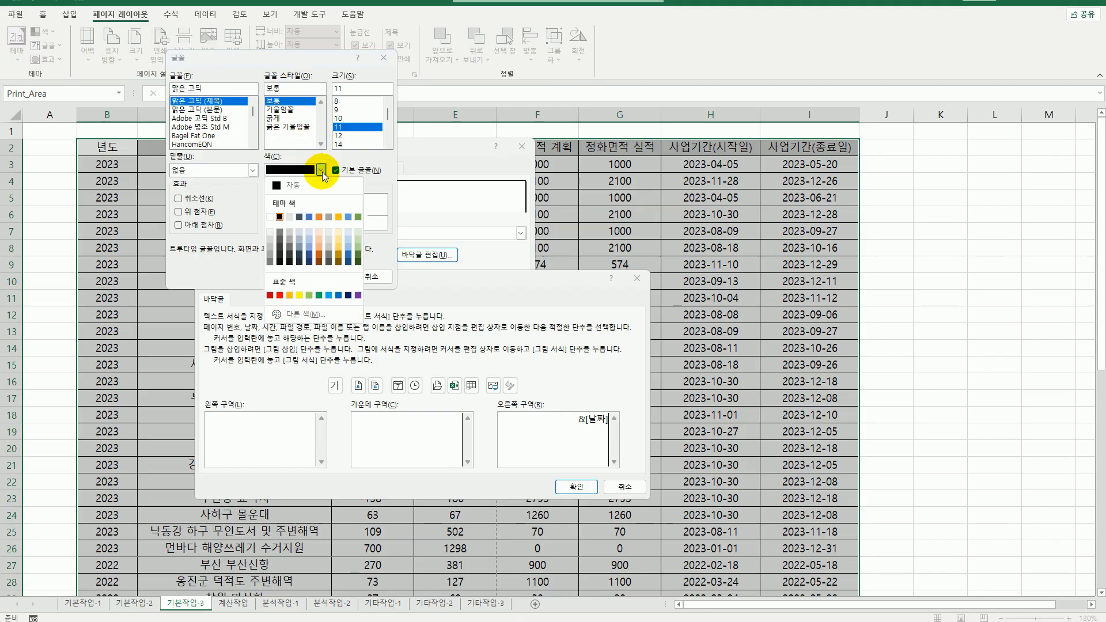
{"action": "left_click", "coordinate": [357, 295]}
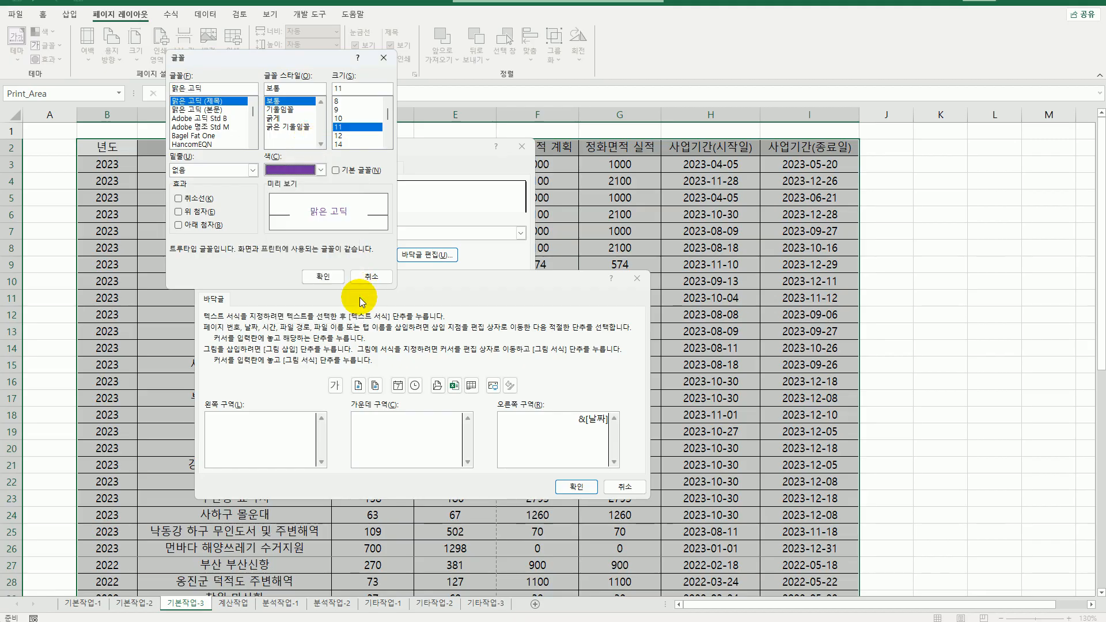
{"action": "left_click", "coordinate": [324, 277]}
{"action": "left_click", "coordinate": [563, 490]}
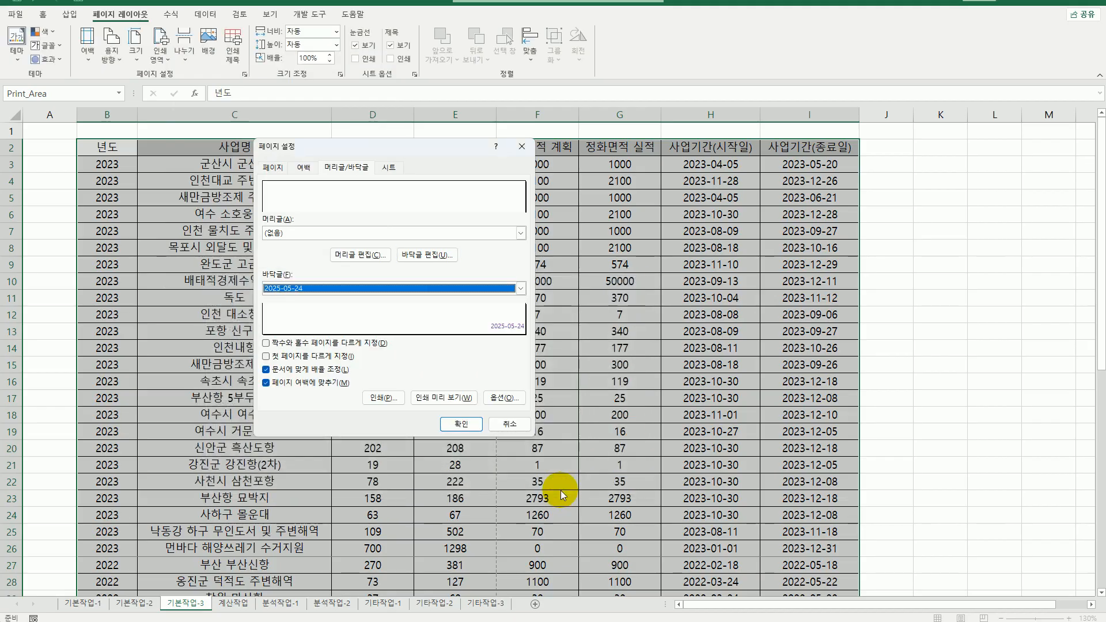
{"action": "left_click", "coordinate": [447, 424]}
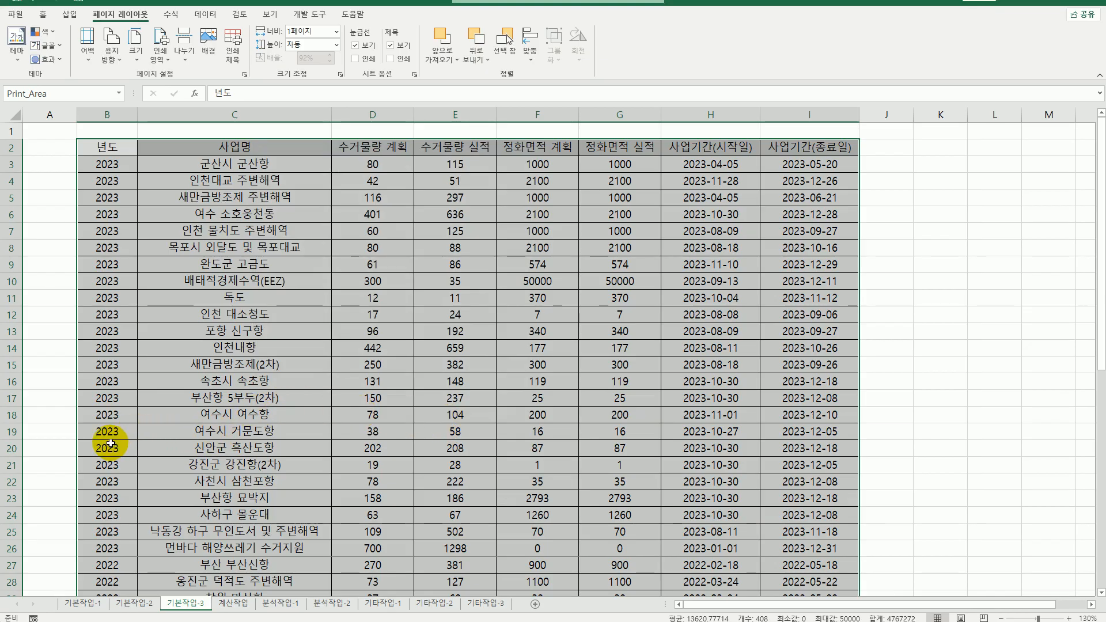
Step: Insert a page break at cell B27 so the 2022 rows start on a new page
{"action": "left_click", "coordinate": [109, 565]}
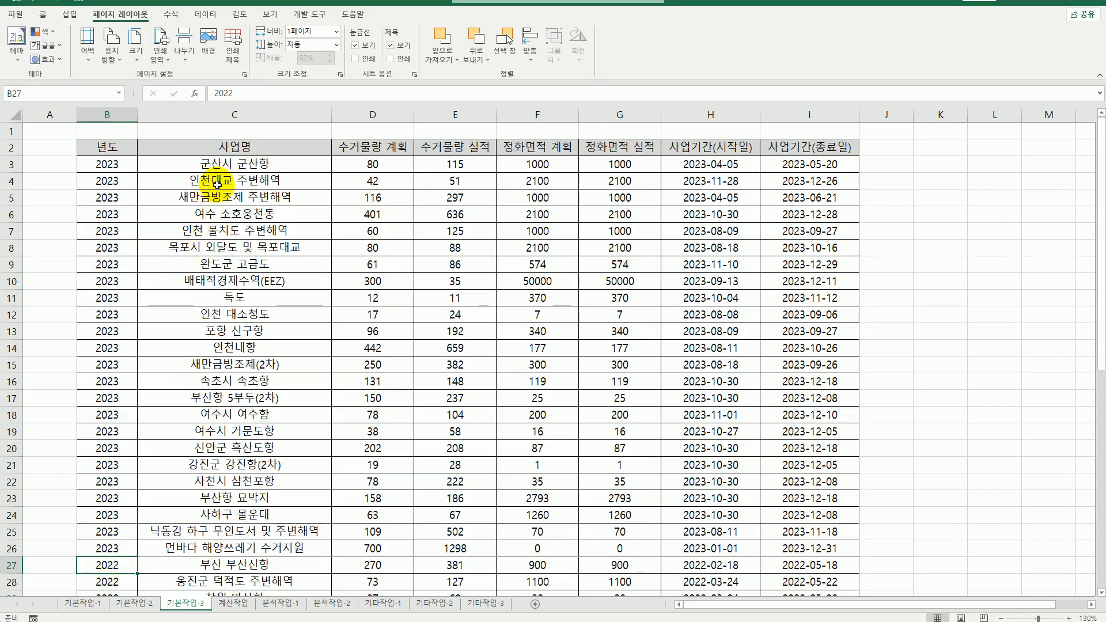
{"action": "left_click", "coordinate": [188, 60]}
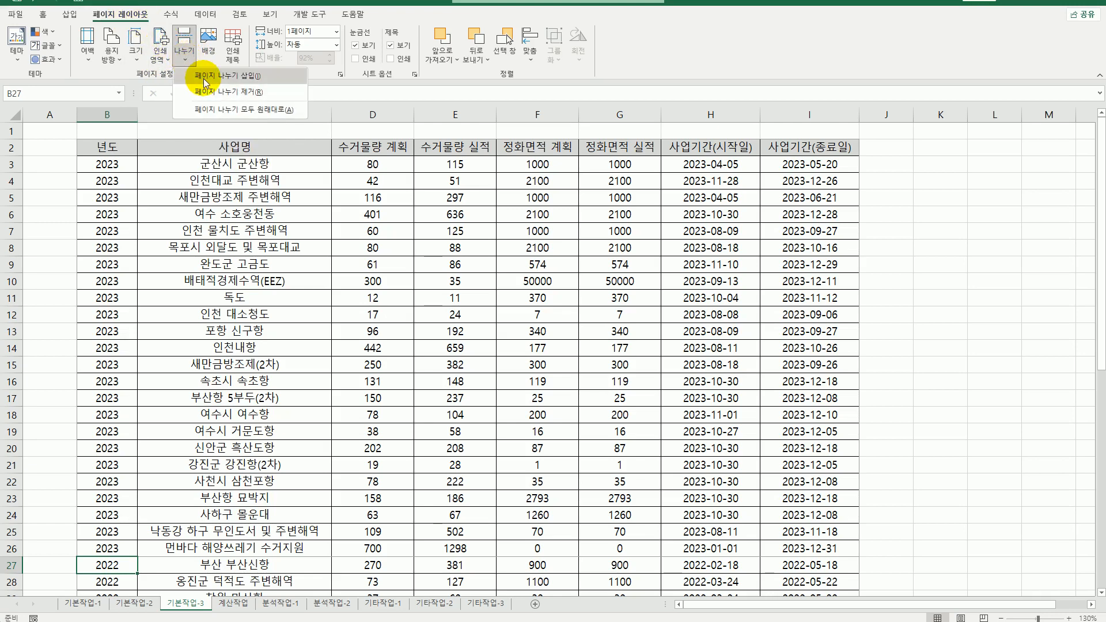
{"action": "left_click", "coordinate": [205, 82]}
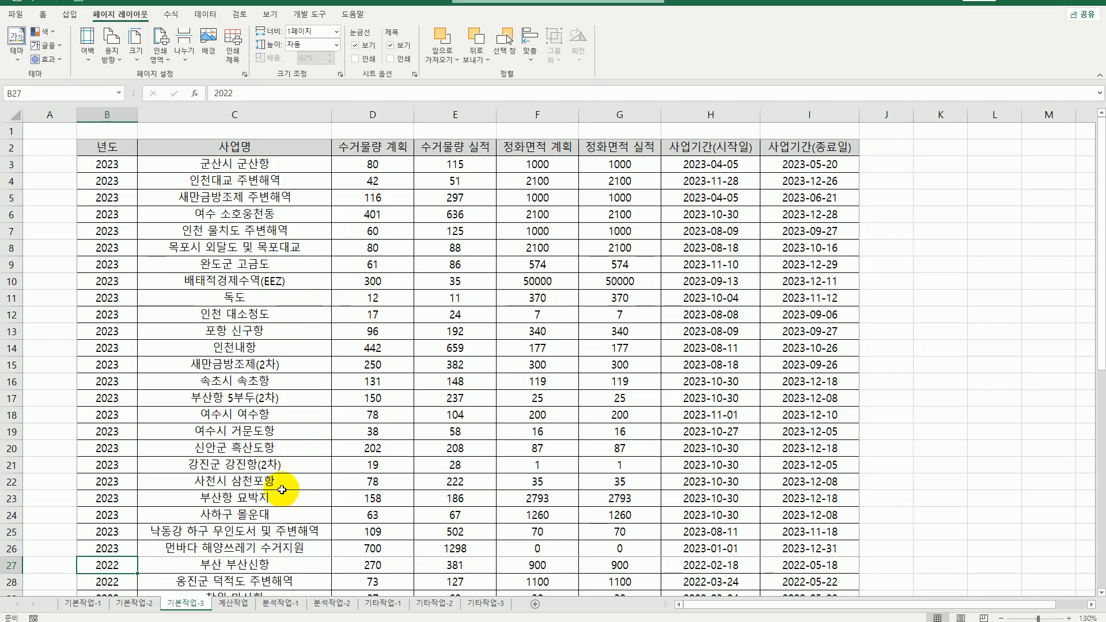
Step: Open the 계산작업 sheet and examine how the 지역/팀 values in 표1 correspond to the region and team grid in 표2
{"action": "left_click", "coordinate": [245, 602]}
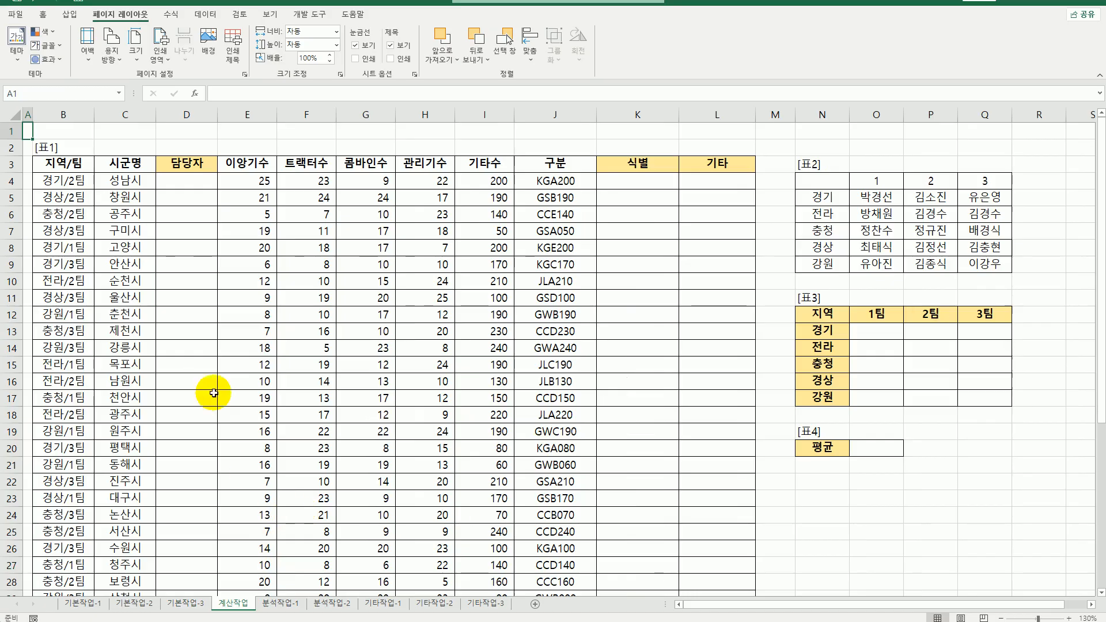
{"action": "left_click", "coordinate": [76, 184]}
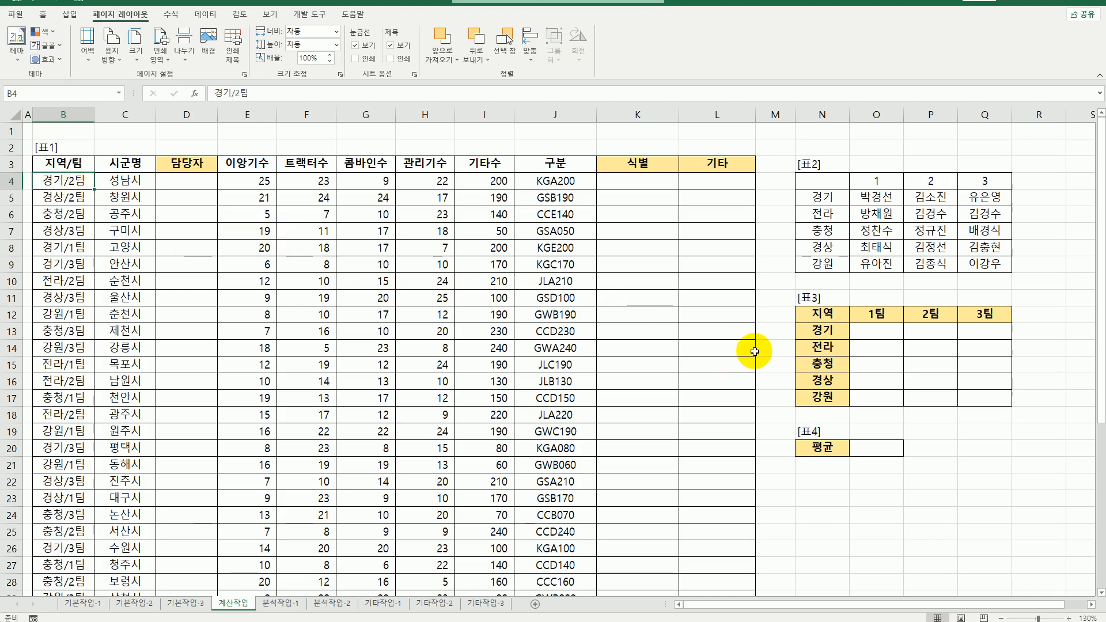
{"action": "left_click", "coordinate": [193, 180]}
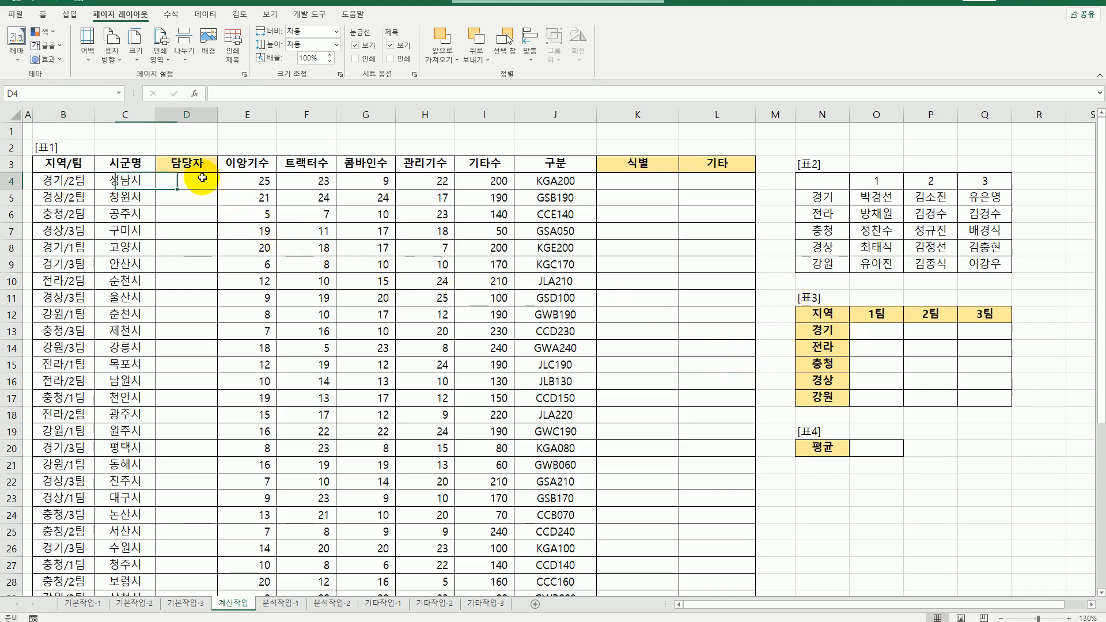
{"action": "left_click", "coordinate": [57, 180]}
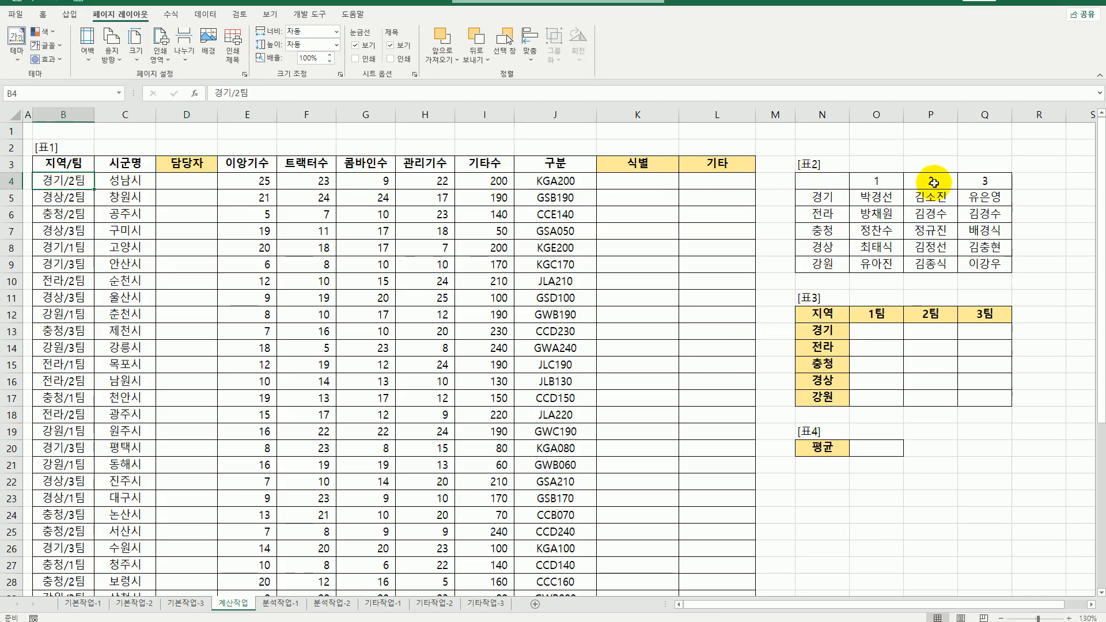
{"action": "left_click", "coordinate": [940, 203]}
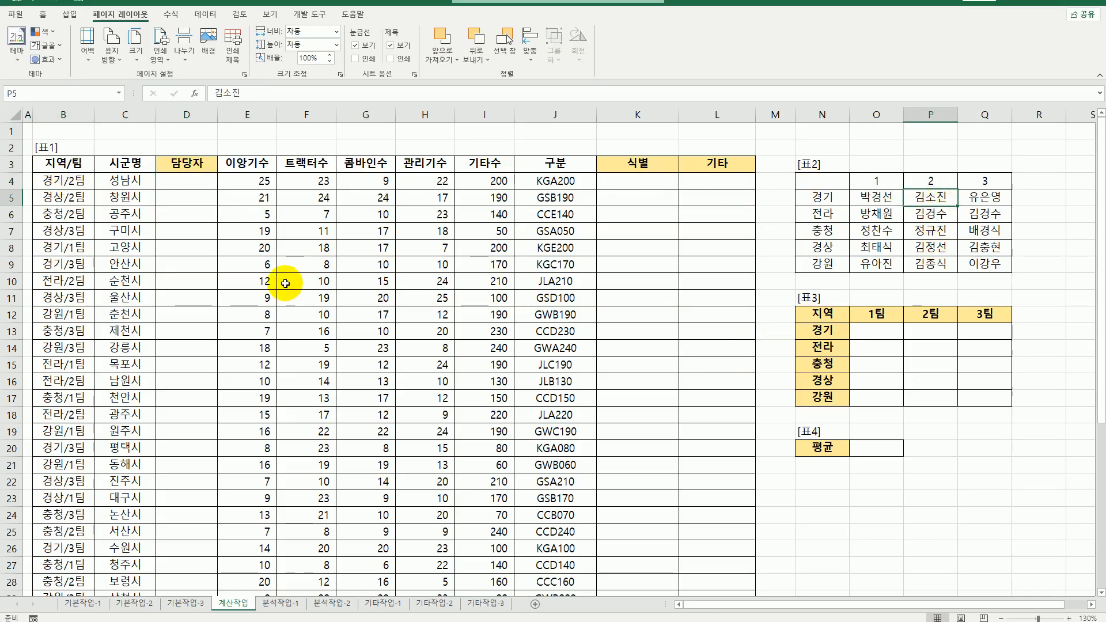
{"action": "left_click", "coordinate": [186, 185]}
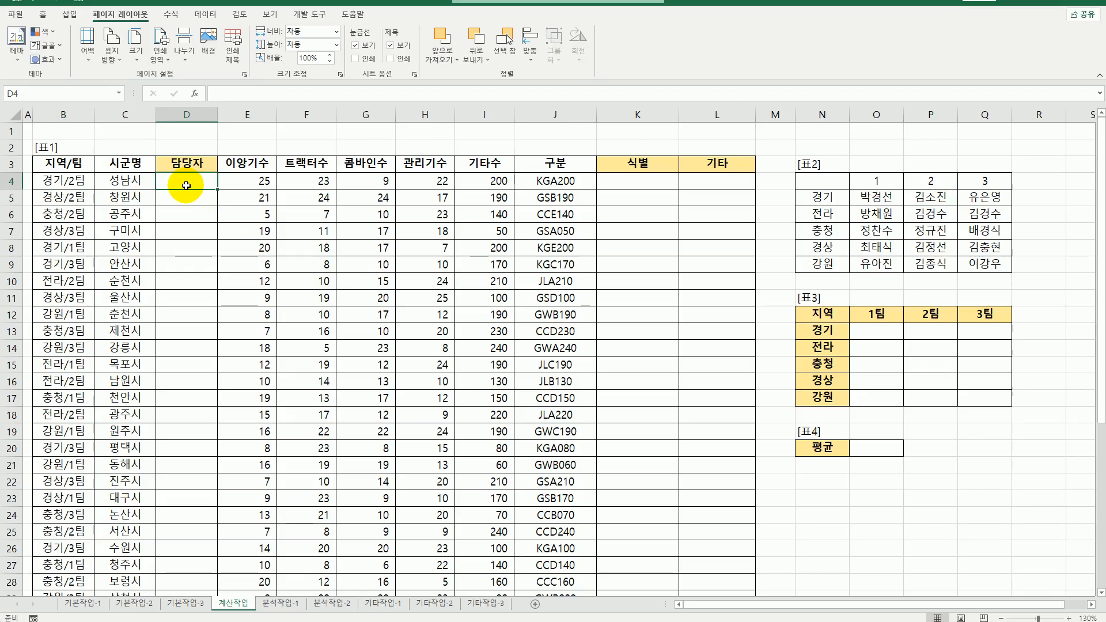
{"action": "left_click", "coordinate": [70, 200]}
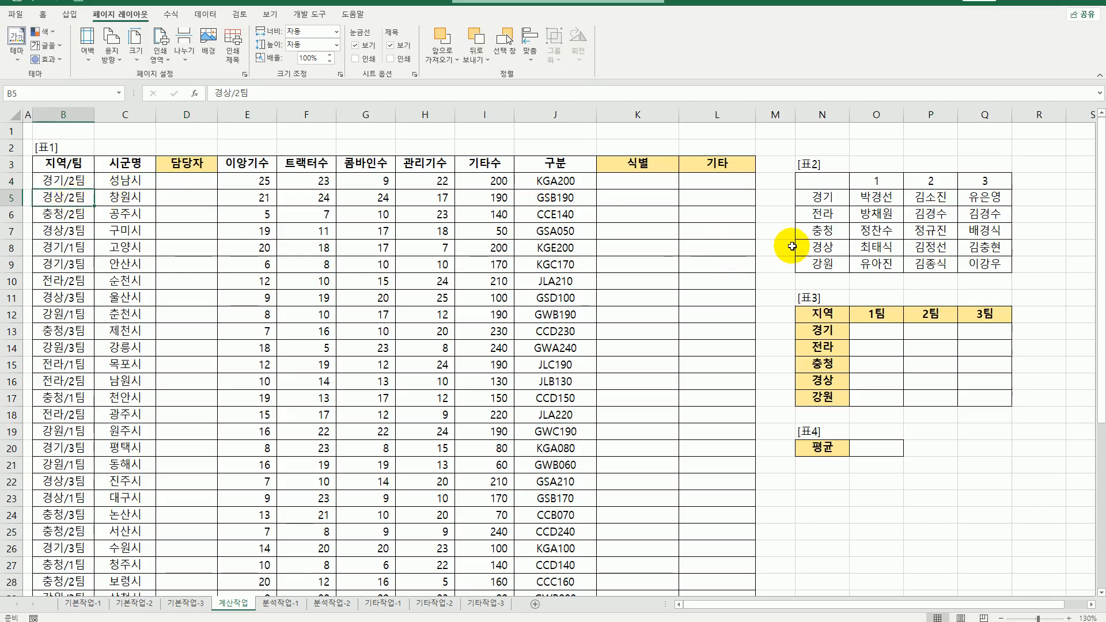
{"action": "left_click", "coordinate": [823, 250]}
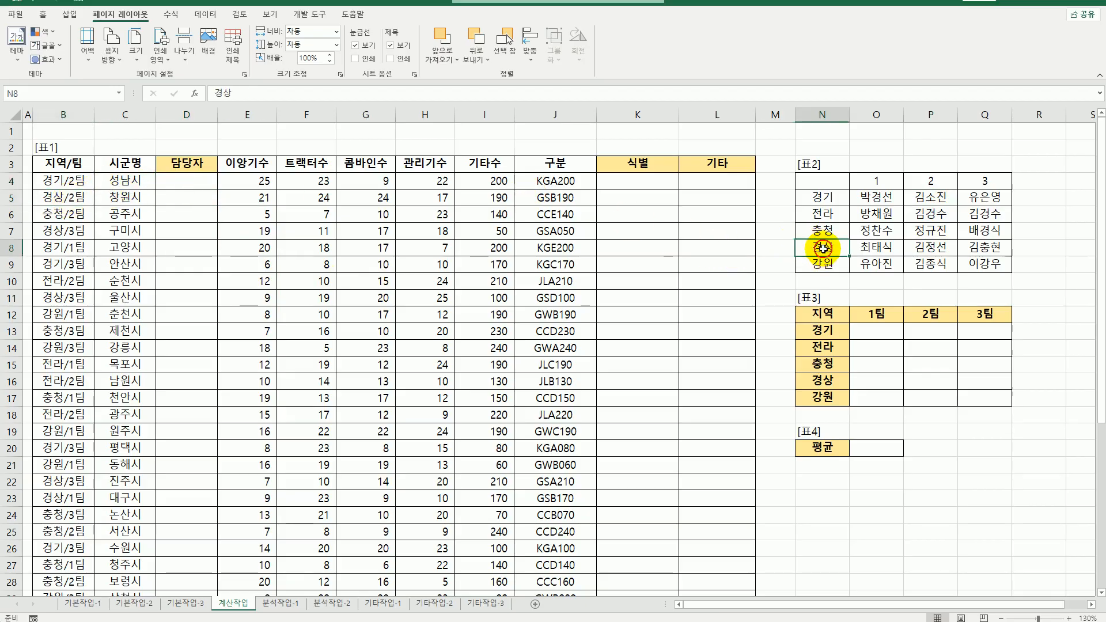
{"action": "left_click", "coordinate": [930, 248]}
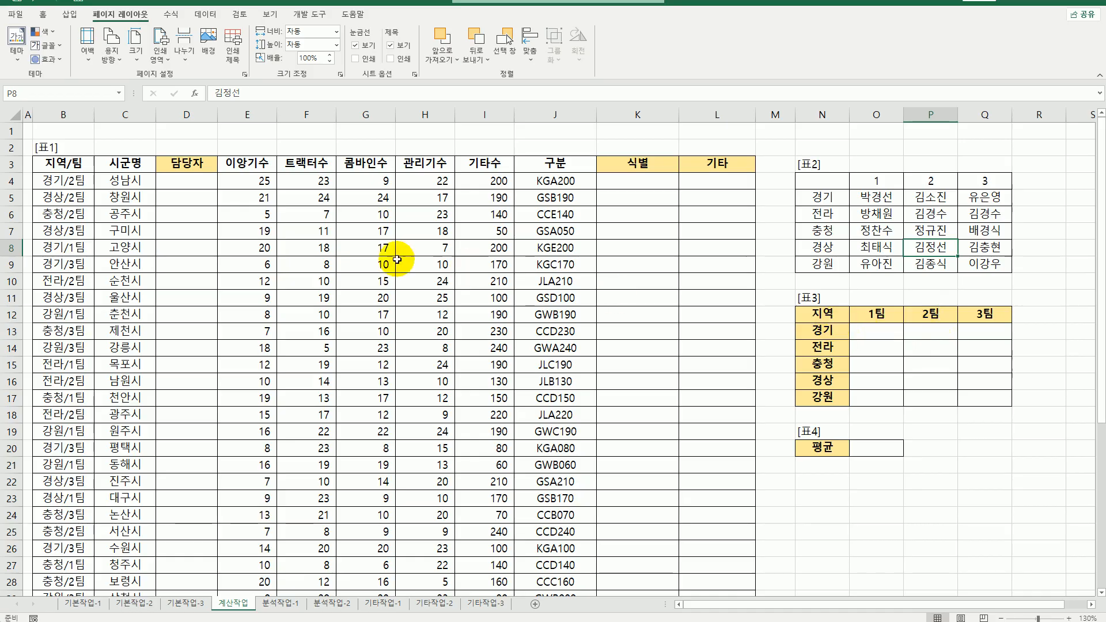
Step: Examine the 표2 lookup ranges for the 담당자 column: regions N5:N9, table N5:Q9 and team numbers O4:Q4
{"action": "left_click", "coordinate": [181, 182]}
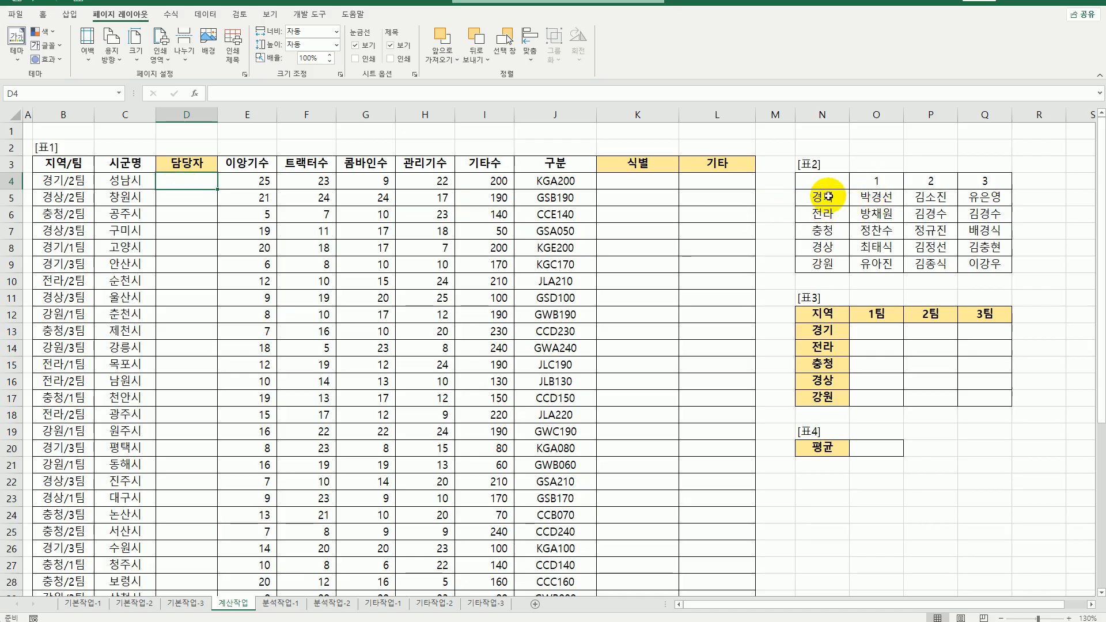
{"action": "left_click_drag", "start_coordinate": [830, 202], "coordinate": [813, 267]}
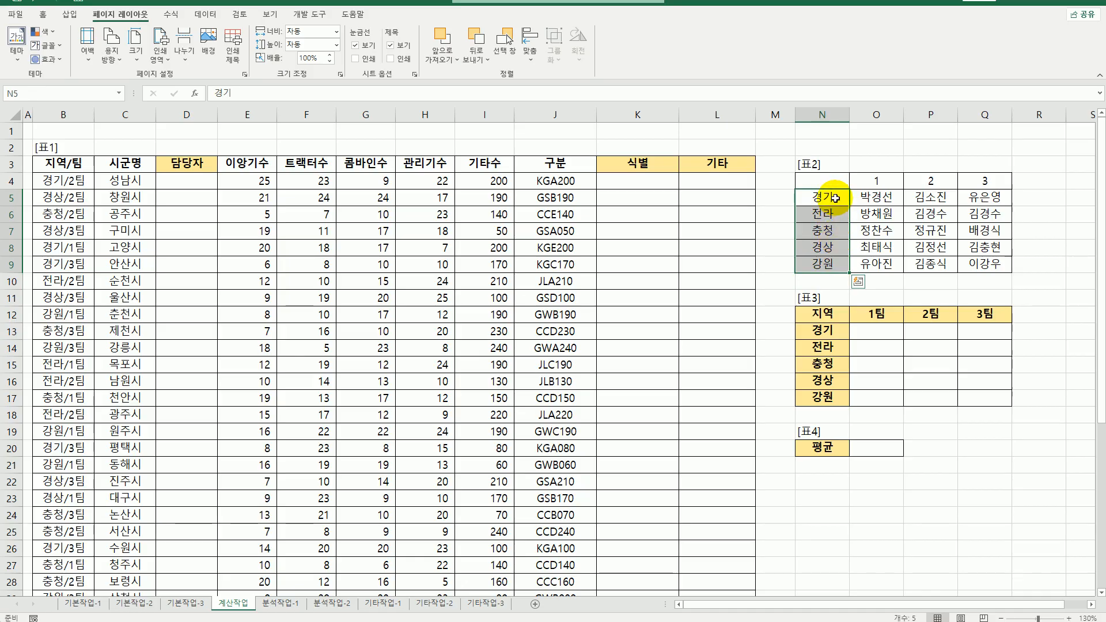
{"action": "left_click_drag", "start_coordinate": [835, 200], "coordinate": [823, 264]}
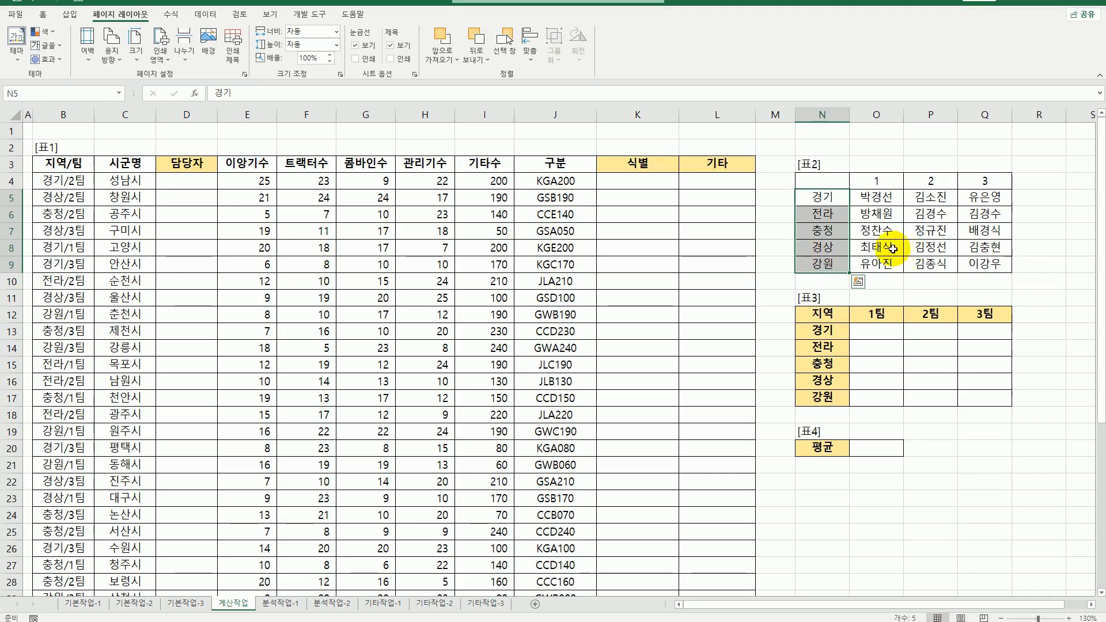
{"action": "left_click", "coordinate": [892, 182]}
{"action": "left_click", "coordinate": [917, 188]}
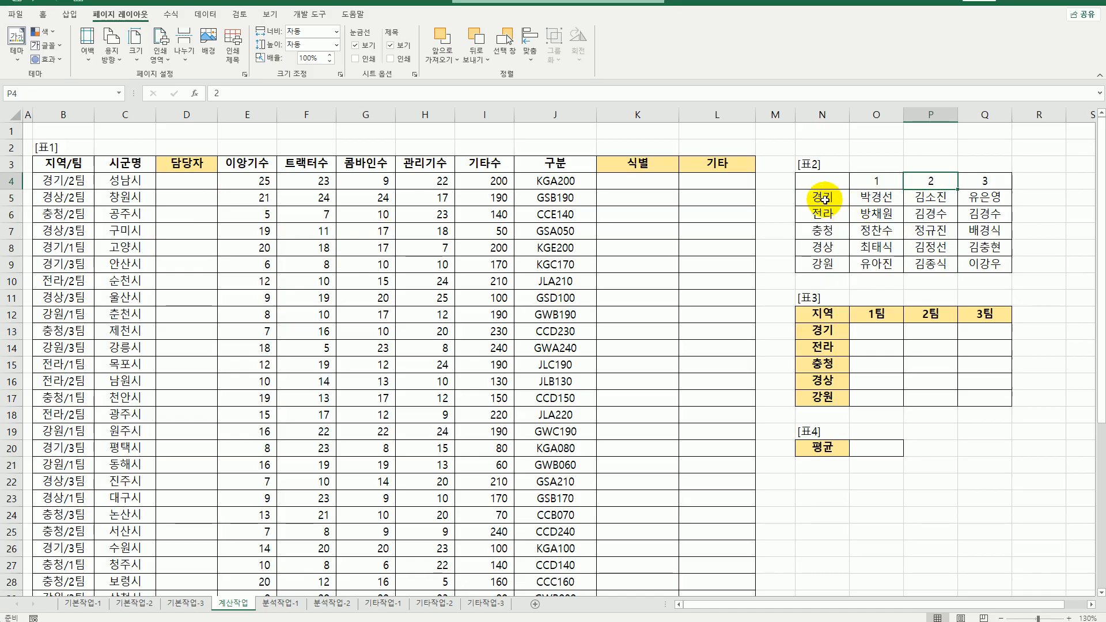
{"action": "left_click_drag", "start_coordinate": [832, 200], "coordinate": [970, 263]}
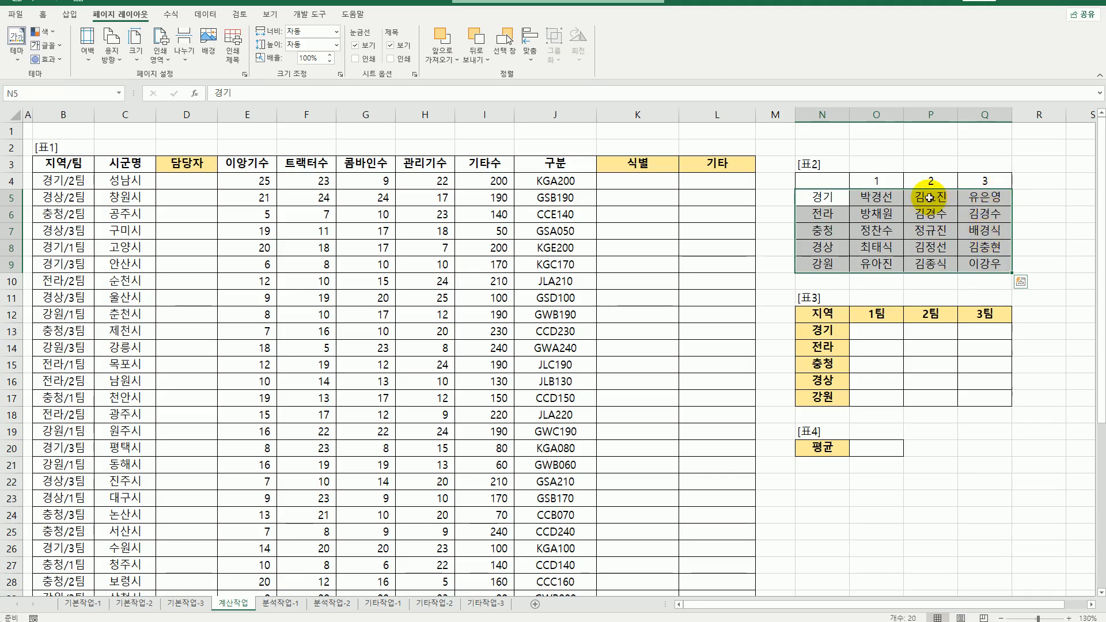
{"action": "left_click_drag", "start_coordinate": [876, 182], "coordinate": [968, 181]}
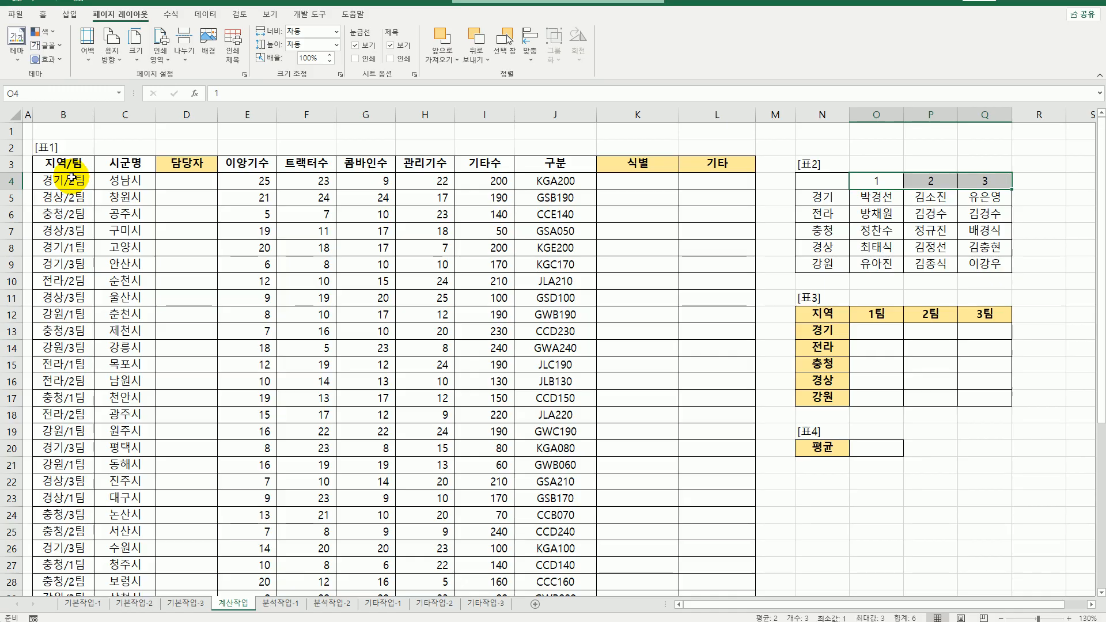
Step: Start a VLOOKUP formula in 담당자 cell D4 with MID(B4,1,2) as the lookup value
{"action": "left_click", "coordinate": [191, 182]}
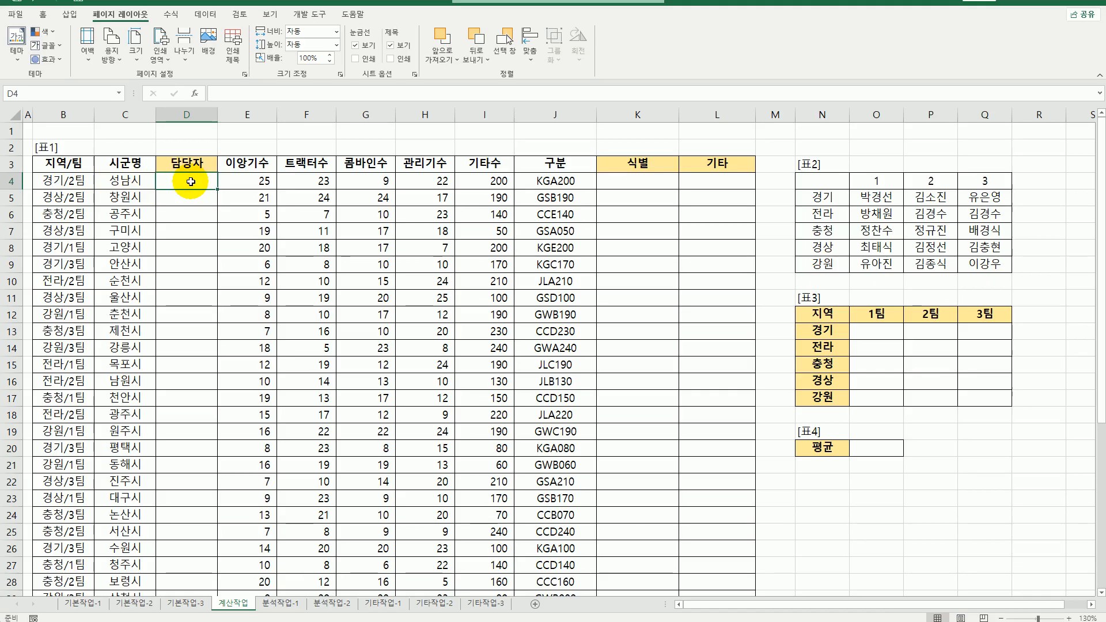
{"action": "type", "text": "="}
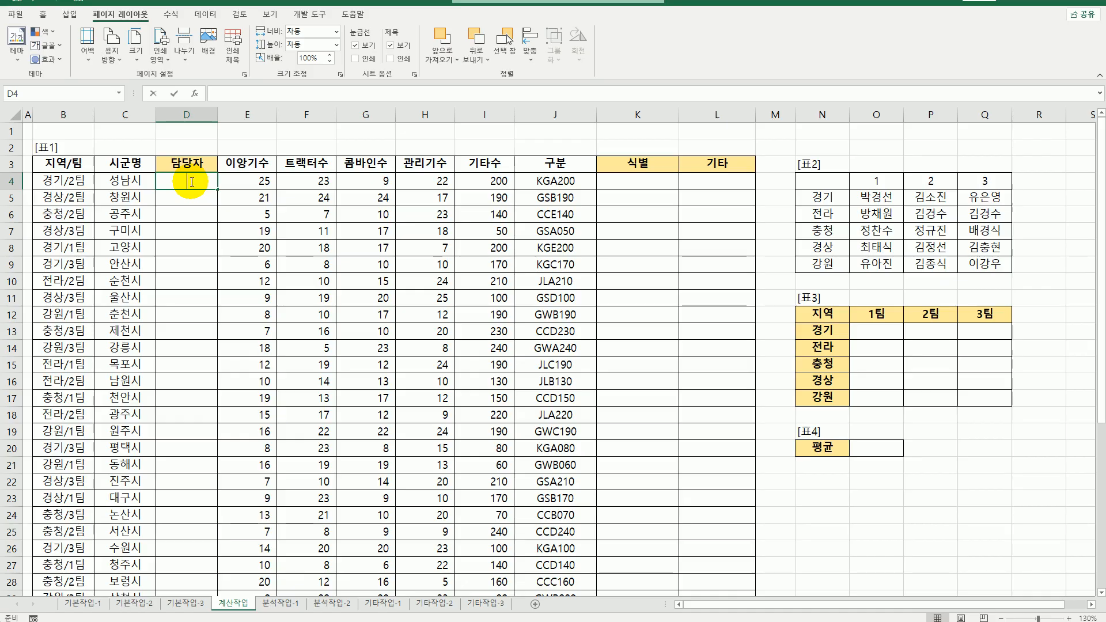
{"action": "type", "text": "vl"}
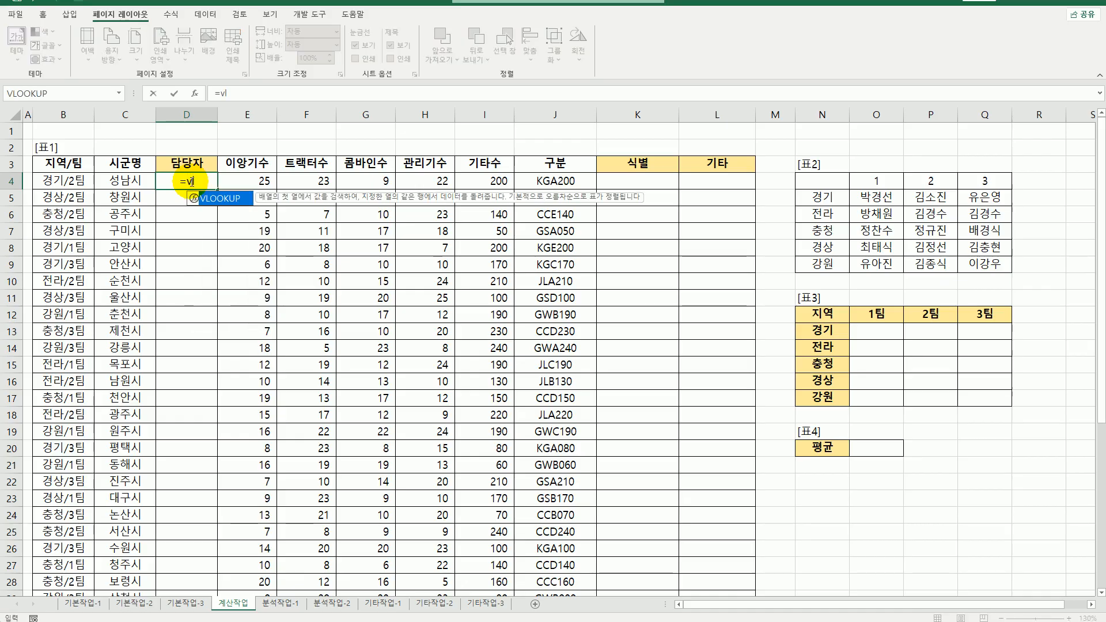
{"action": "key", "text": "Tab"}
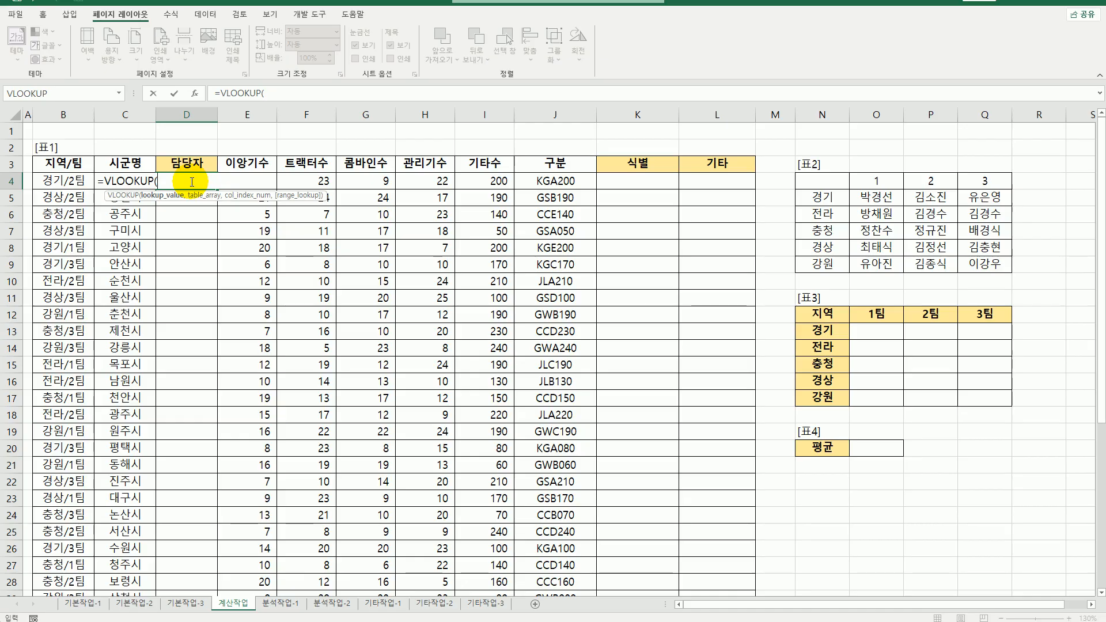
{"action": "type", "text": "mid("}
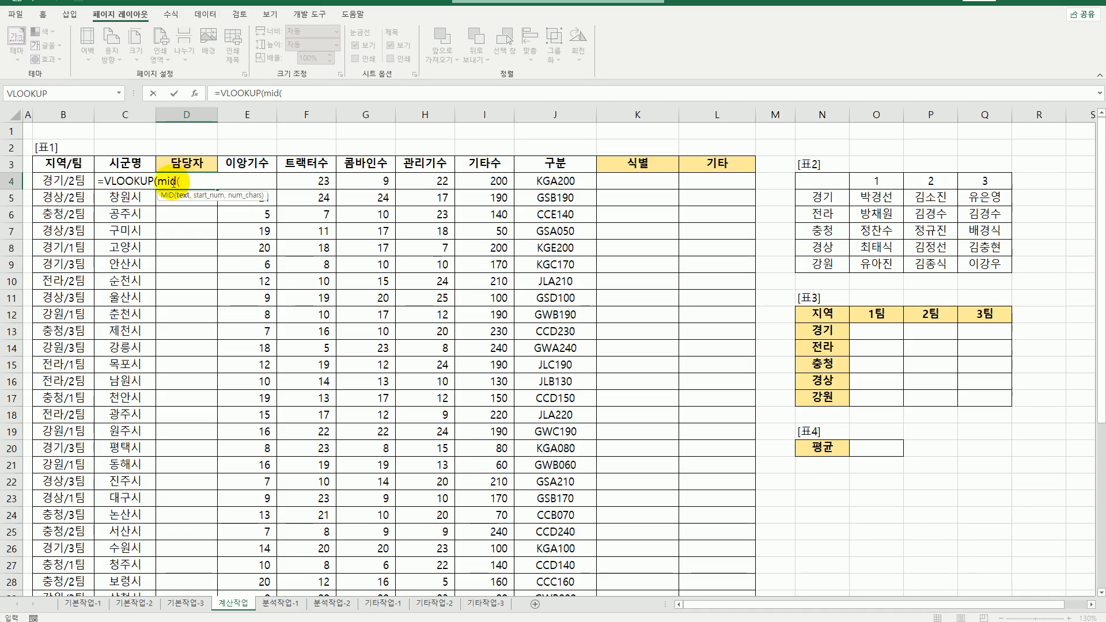
{"action": "left_click", "coordinate": [73, 178]}
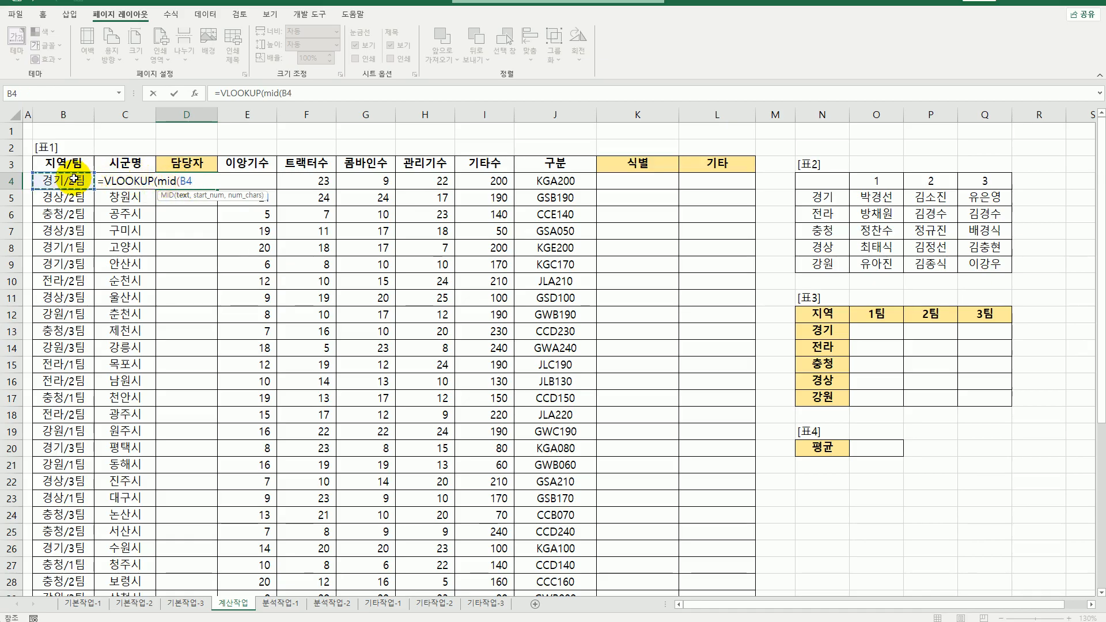
{"action": "type", "text": ","}
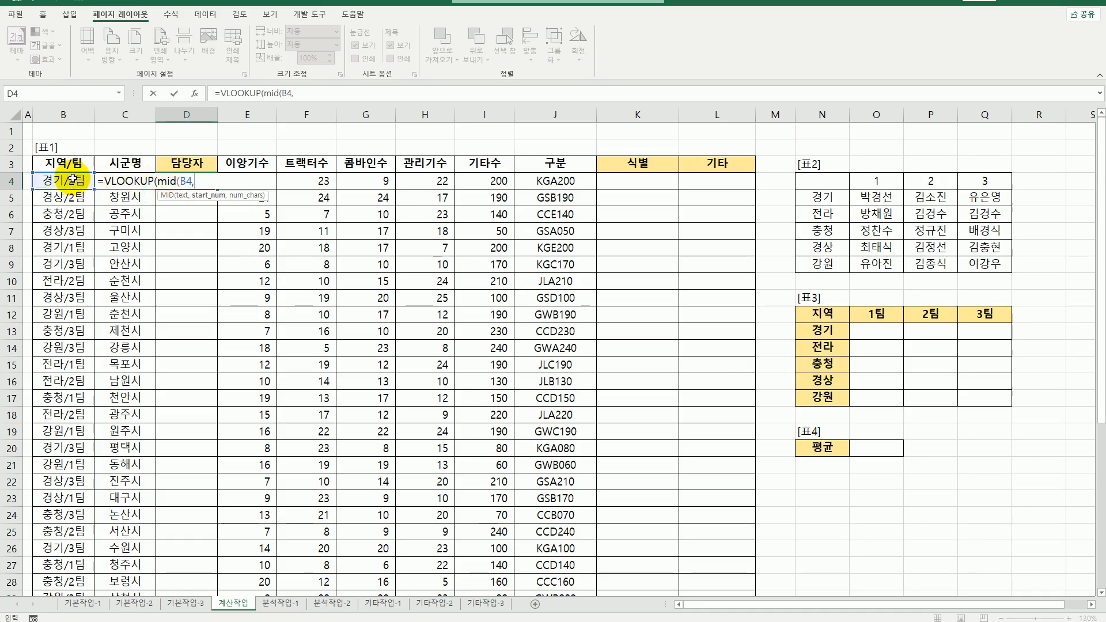
{"action": "type", "text": "1,2"}
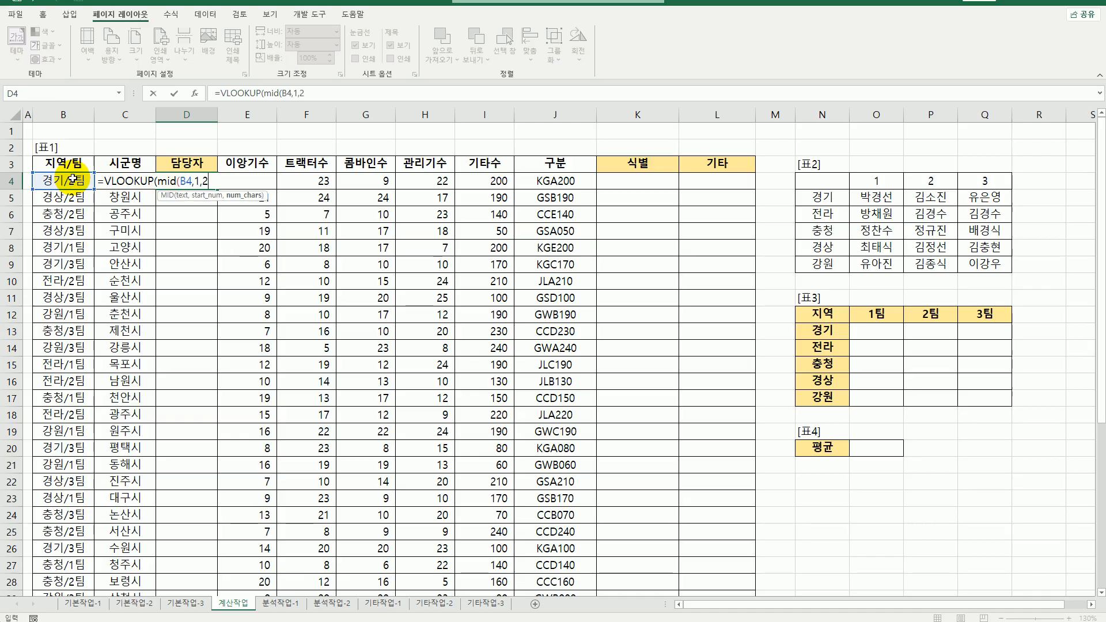
{"action": "type", "text": ")"}
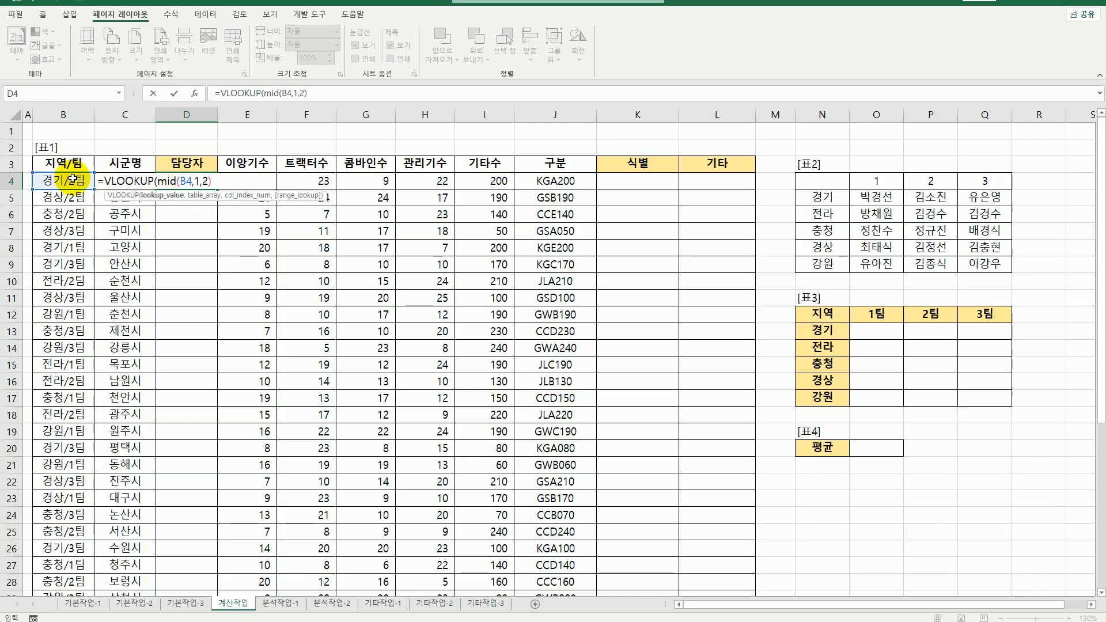
{"action": "type", "text": ","}
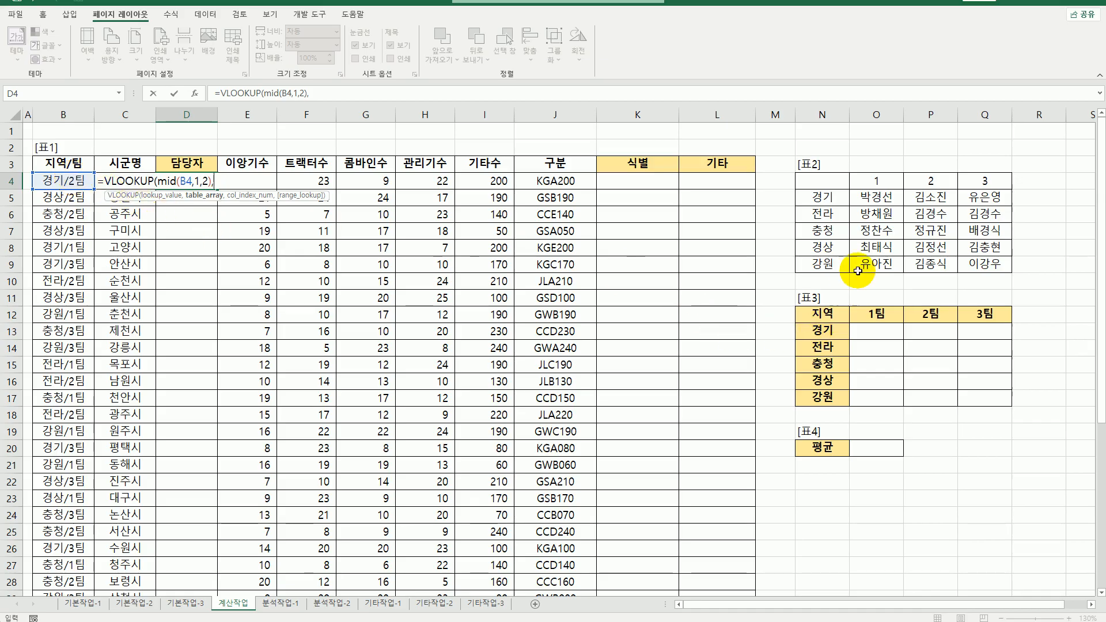
Step: Use 표2's region and manager range as the VLOOKUP table array, with absolute references $N$5:$Q$9
{"action": "left_click", "coordinate": [841, 199]}
{"action": "left_click_drag", "start_coordinate": [840, 199], "coordinate": [975, 264]}
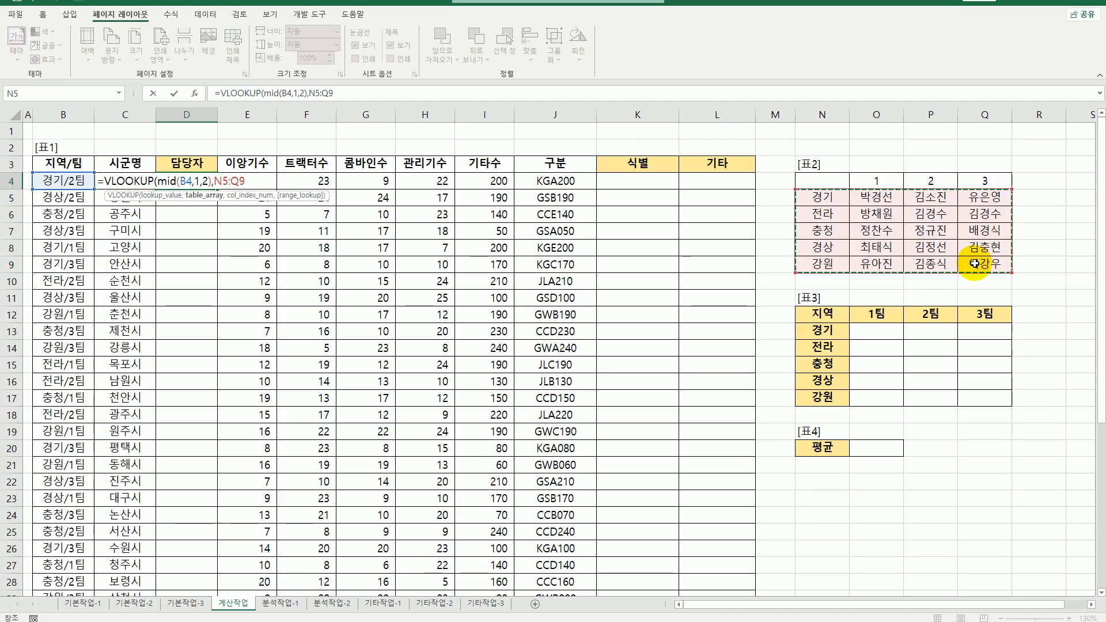
{"action": "key", "text": "F4"}
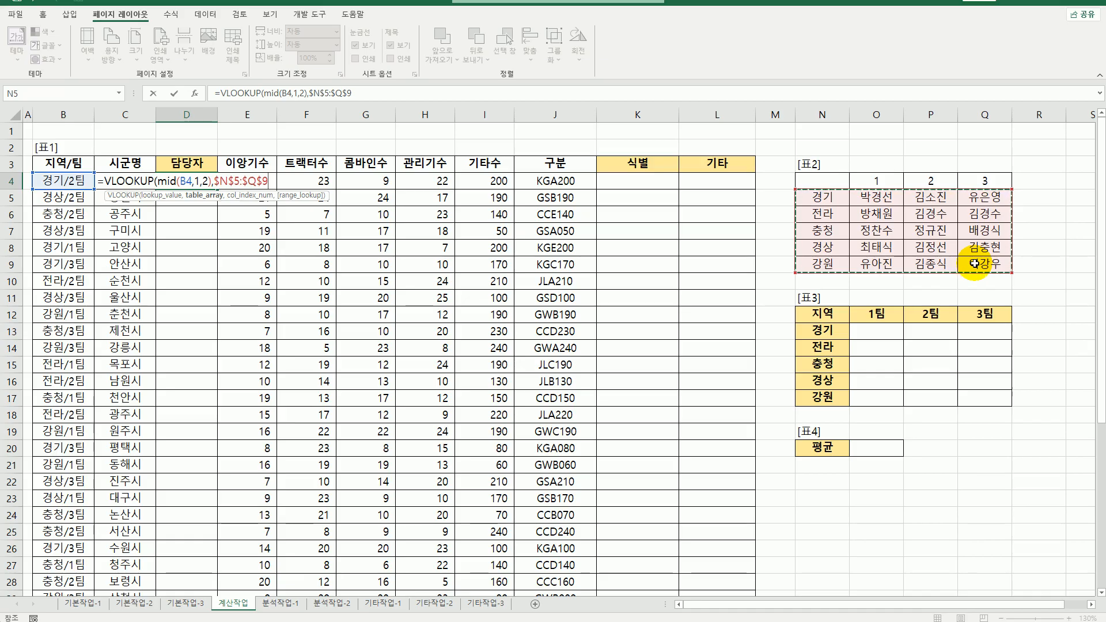
{"action": "type", "text": ","}
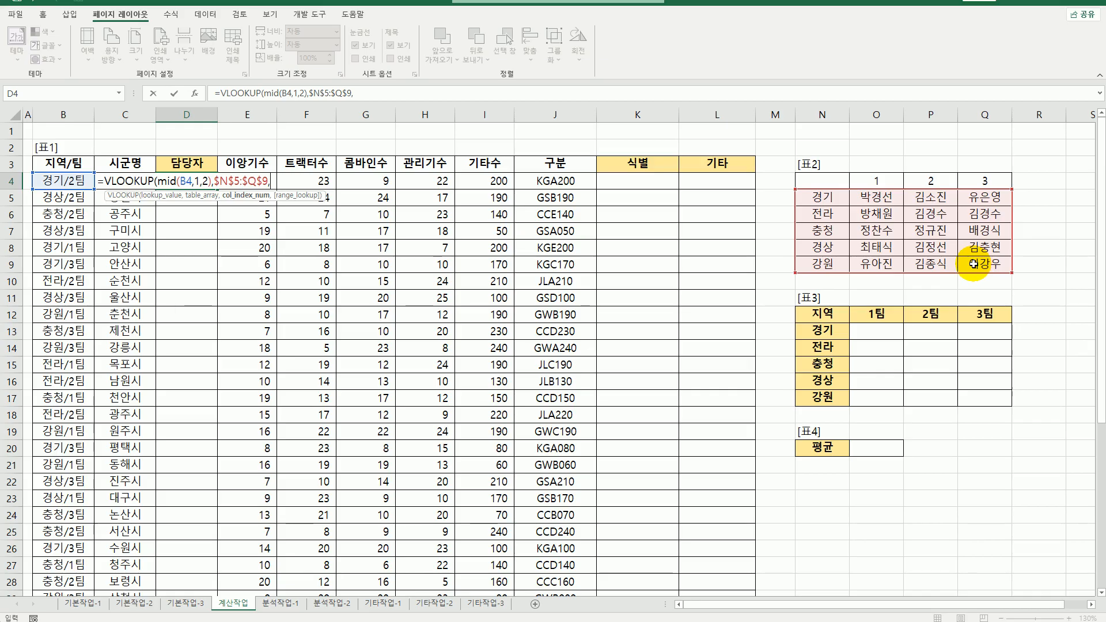
Step: Nest a MATCH function as the column index, with VALUE(MID(B4,4,1)) as its lookup value
{"action": "type", "text": "match"}
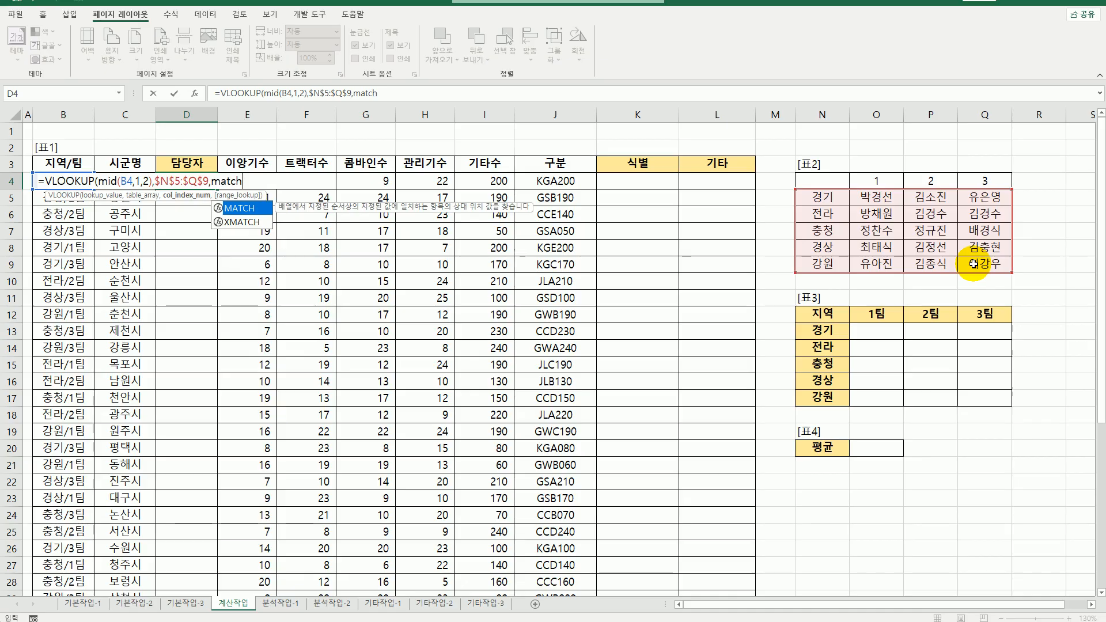
{"action": "type", "text": "("}
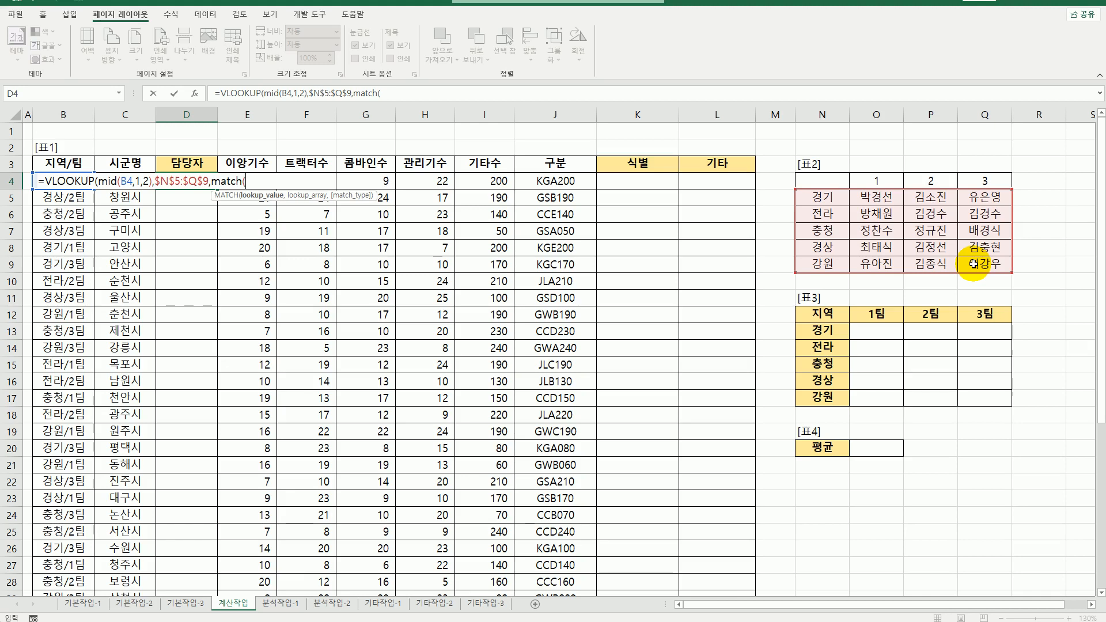
{"action": "type", "text": "val"}
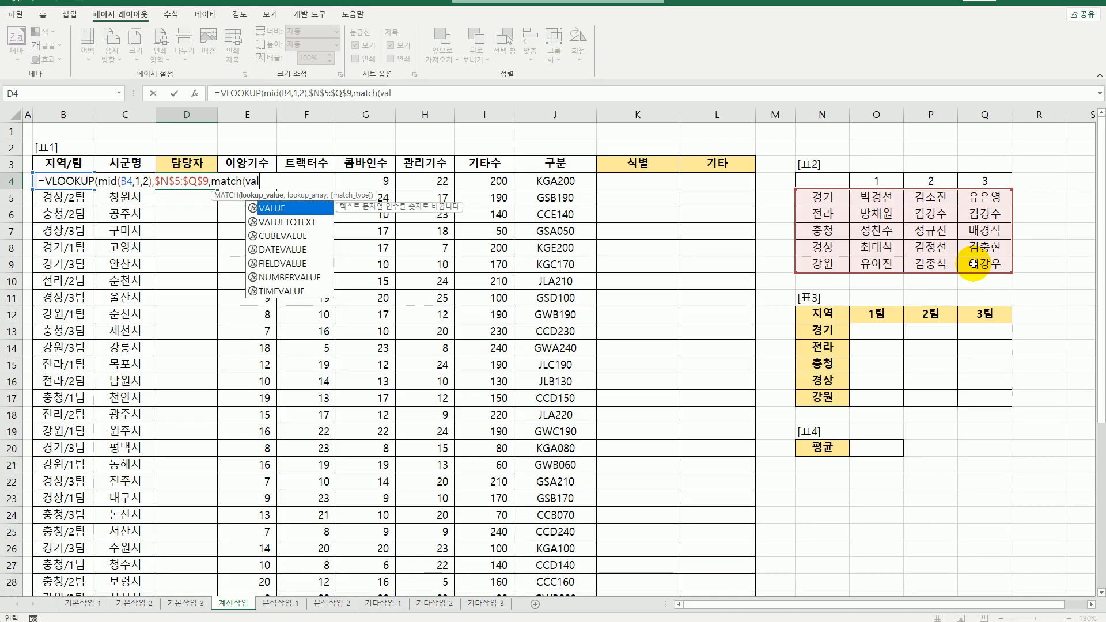
{"action": "key", "text": "Tab"}
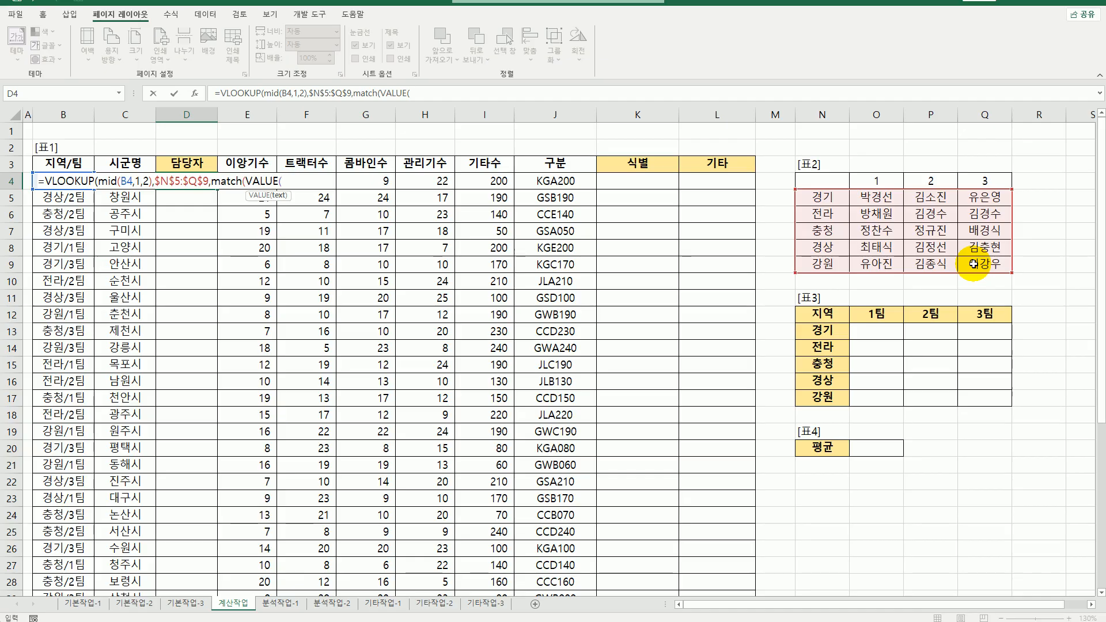
{"action": "type", "text": "m"}
{"action": "type", "text": "d("}
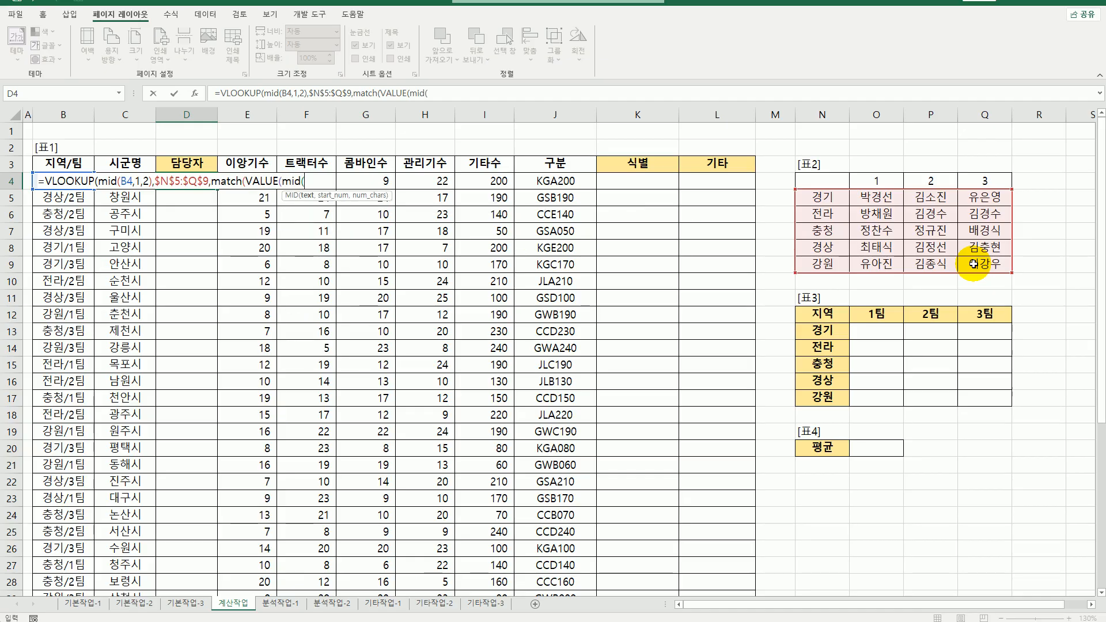
{"action": "key", "text": "Left"}
{"action": "key", "text": "Left"}
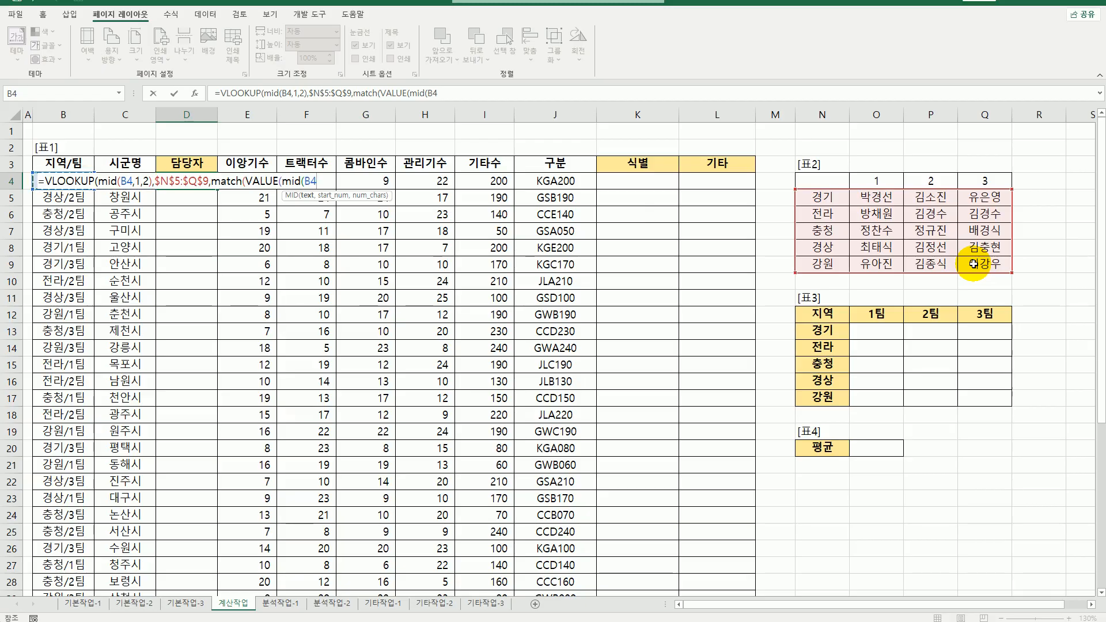
{"action": "type", "text": ","}
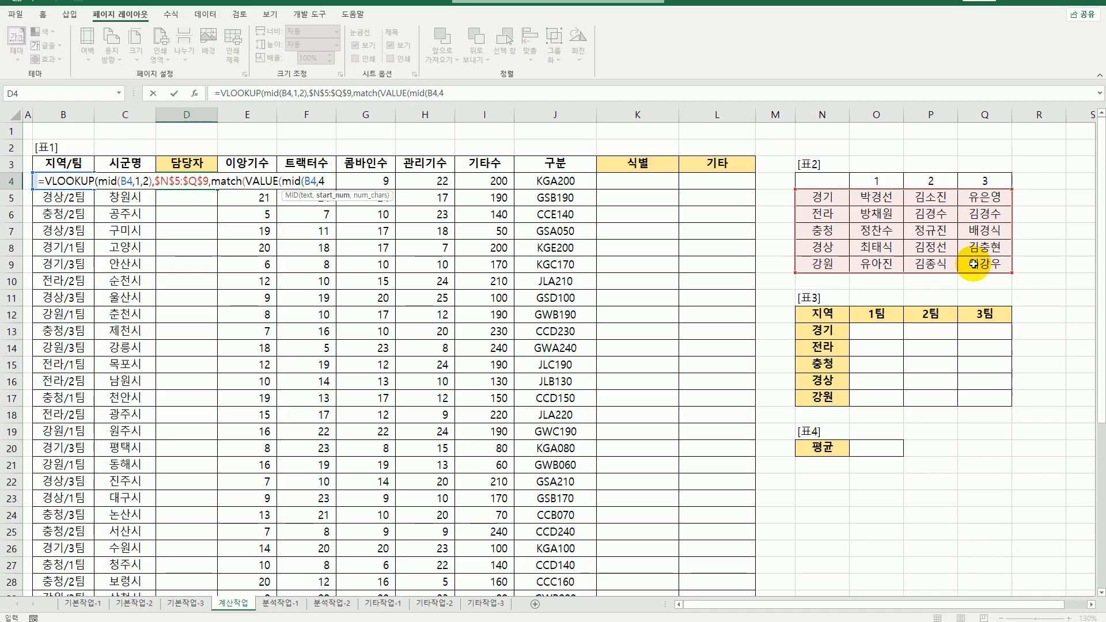
{"action": "type", "text": "4,1)"}
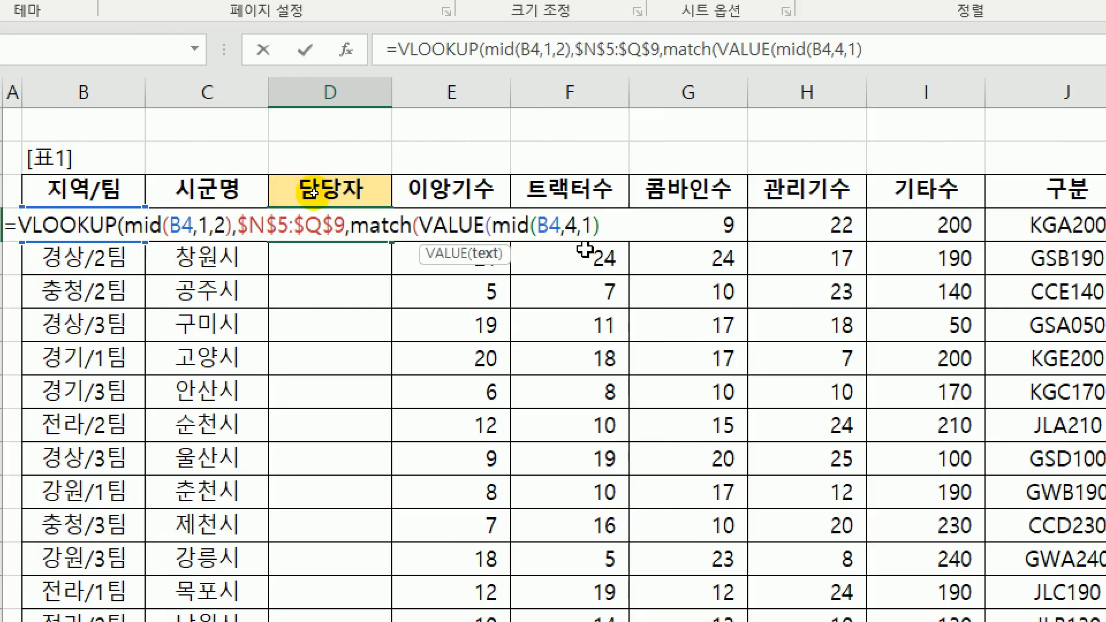
{"action": "type", "text": ")"}
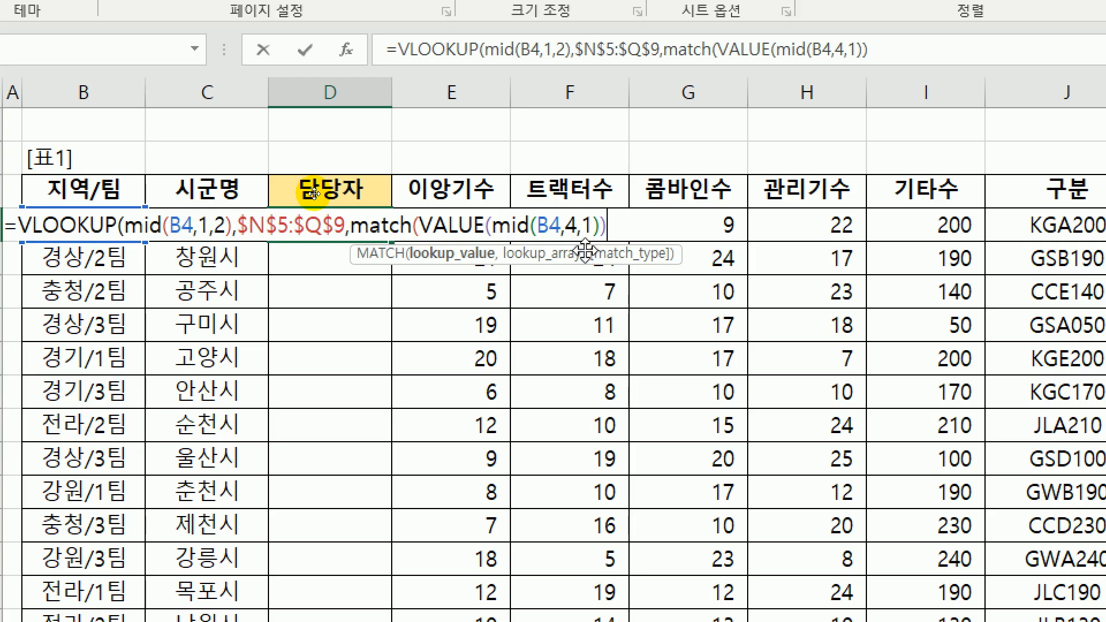
Step: Complete the MATCH function with the absolute team number range $O$4:$Q$4 and exact match type 0
{"action": "type", "text": ","}
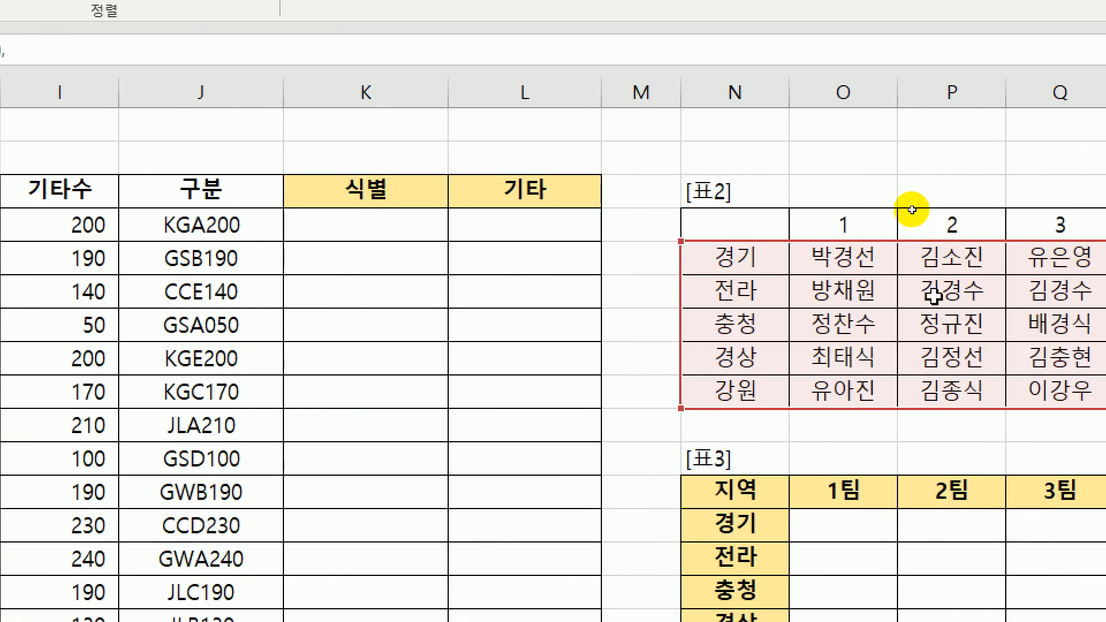
{"action": "left_click_drag", "start_coordinate": [844, 225], "coordinate": [1037, 224]}
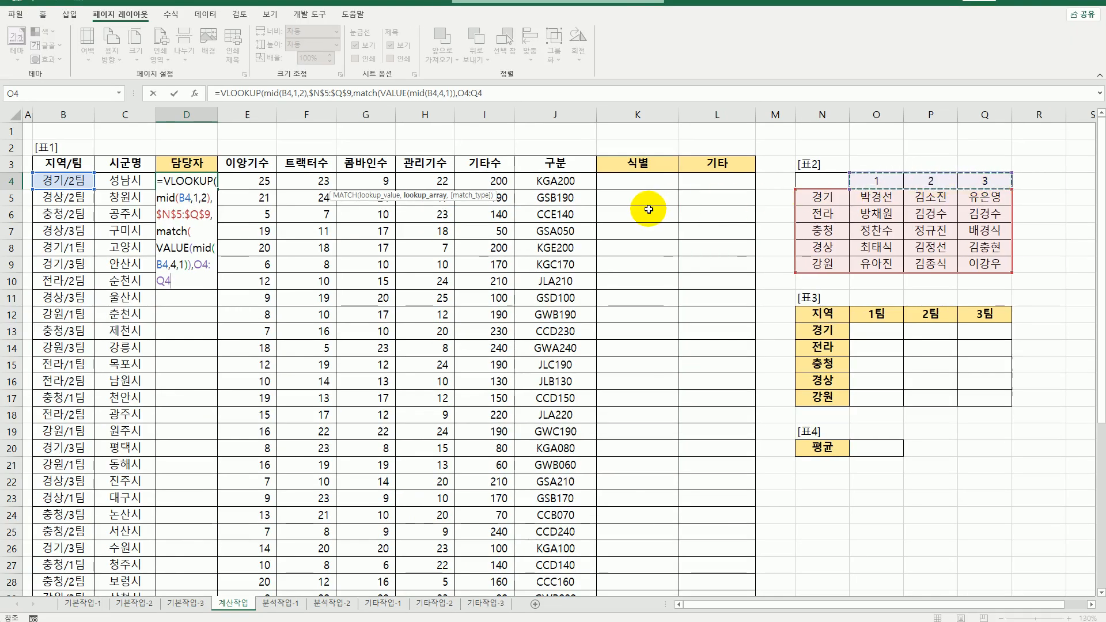
{"action": "key", "text": "F4"}
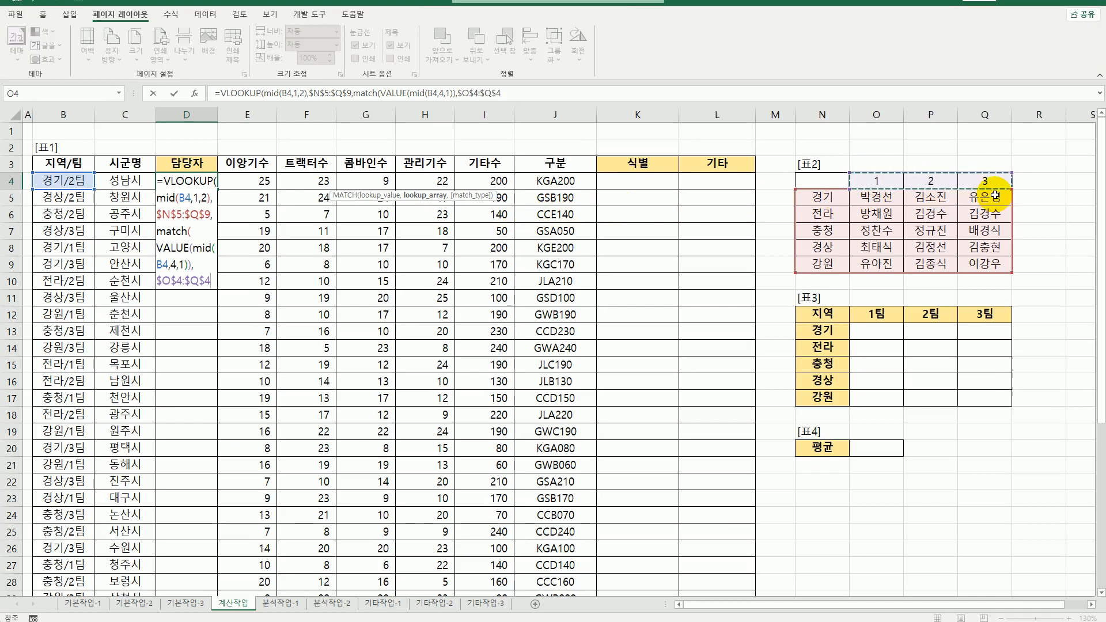
{"action": "type", "text": ","}
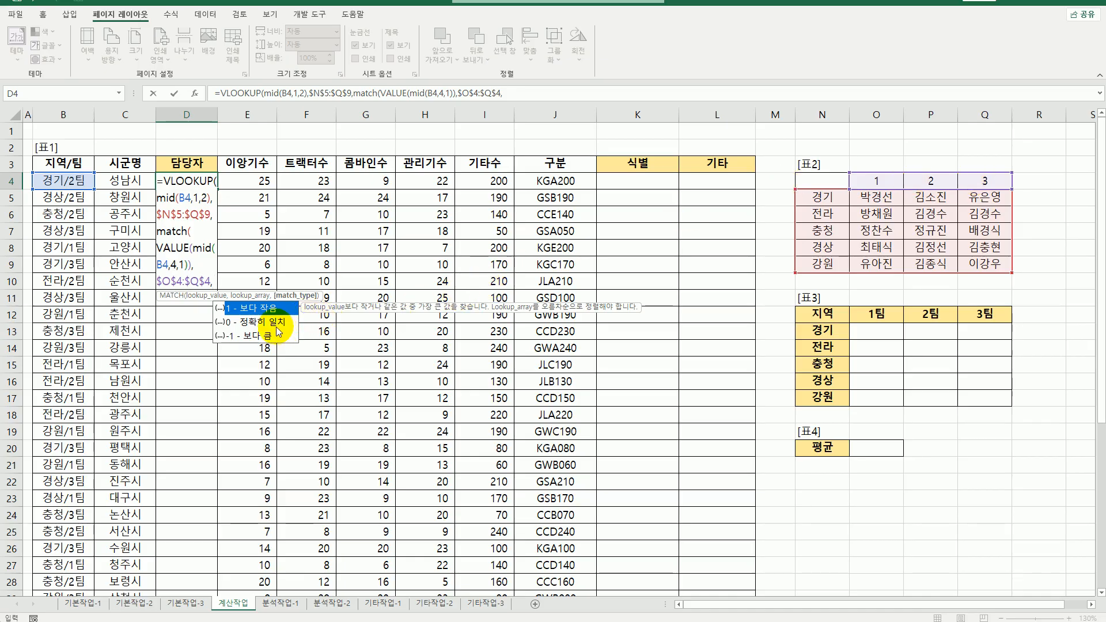
{"action": "left_click", "coordinate": [278, 322]}
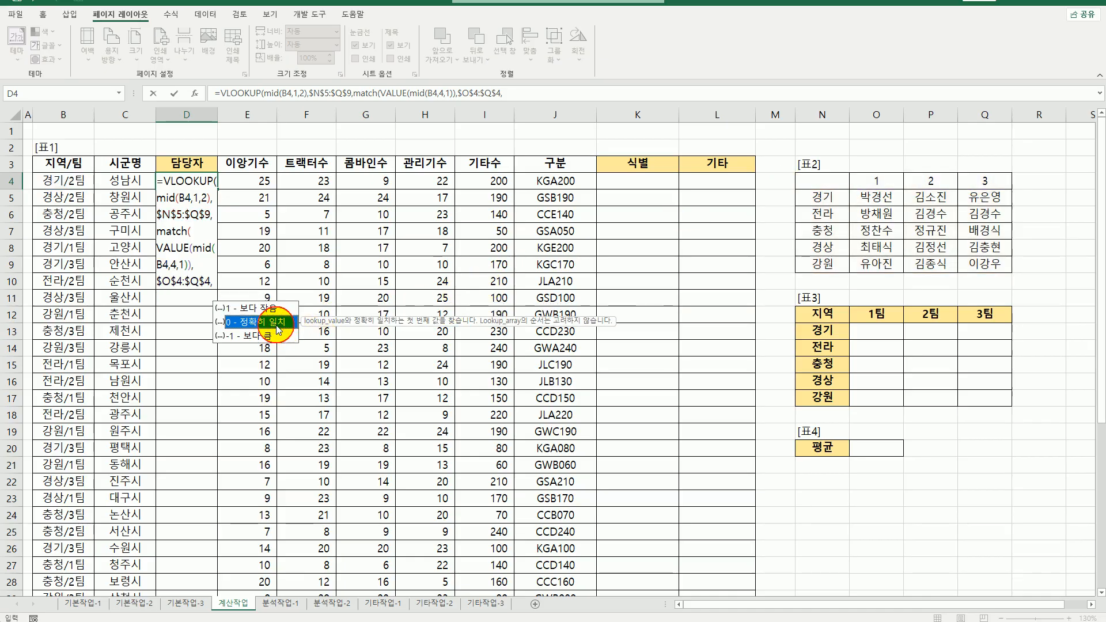
{"action": "double_click", "coordinate": [278, 327]}
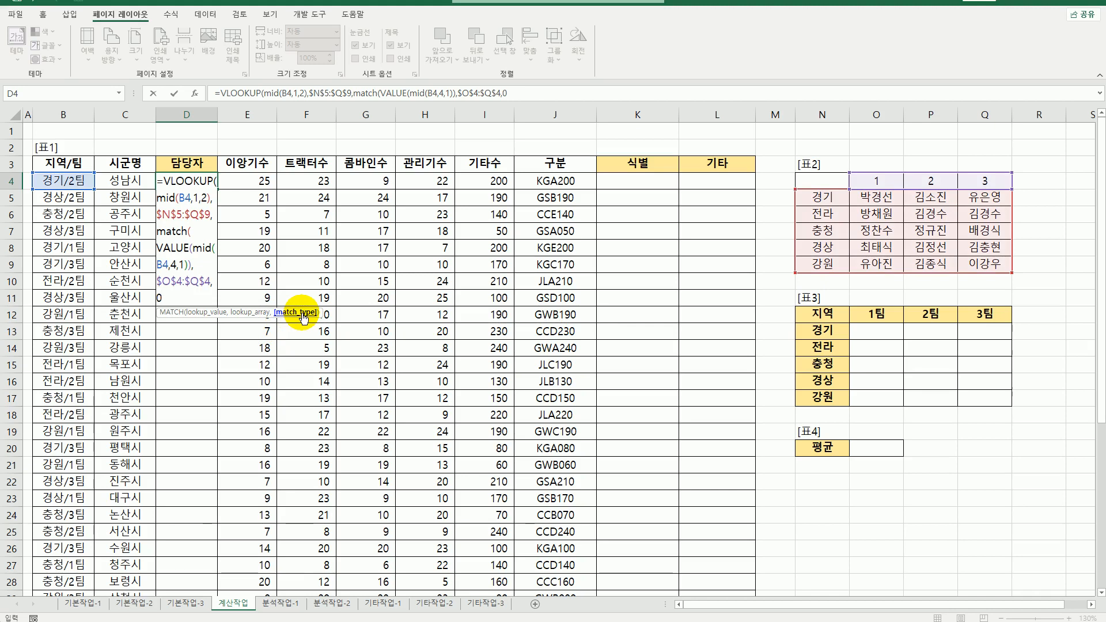
{"action": "type", "text": ")"}
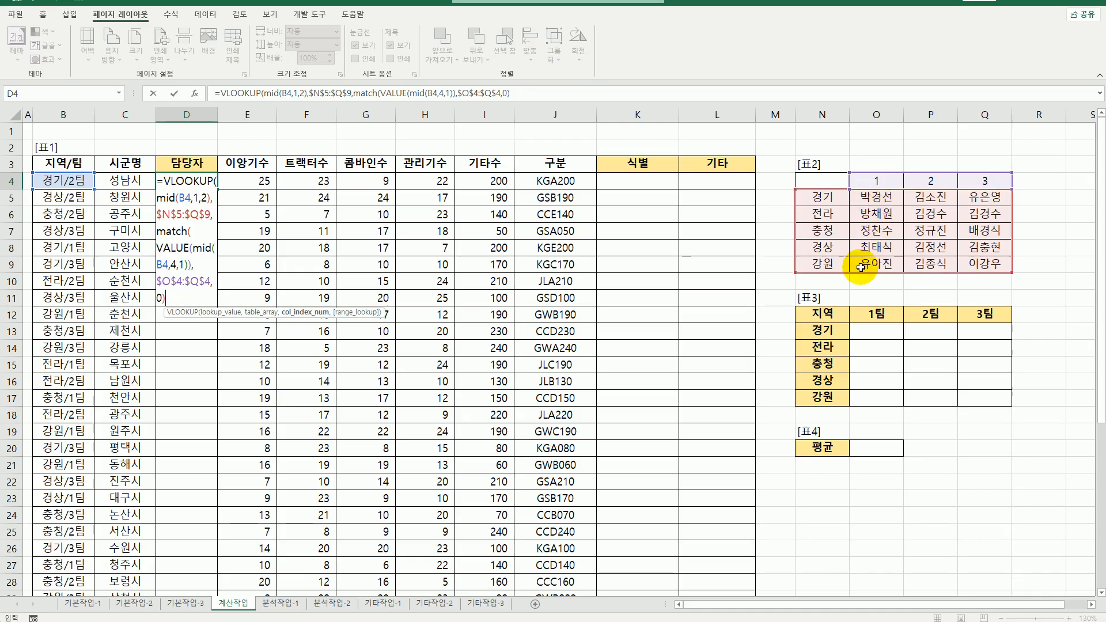
Step: Add 1 to the MATCH result, set the VLOOKUP range lookup to FALSE and enter the finished formula in D4
{"action": "type", "text": "+1,"}
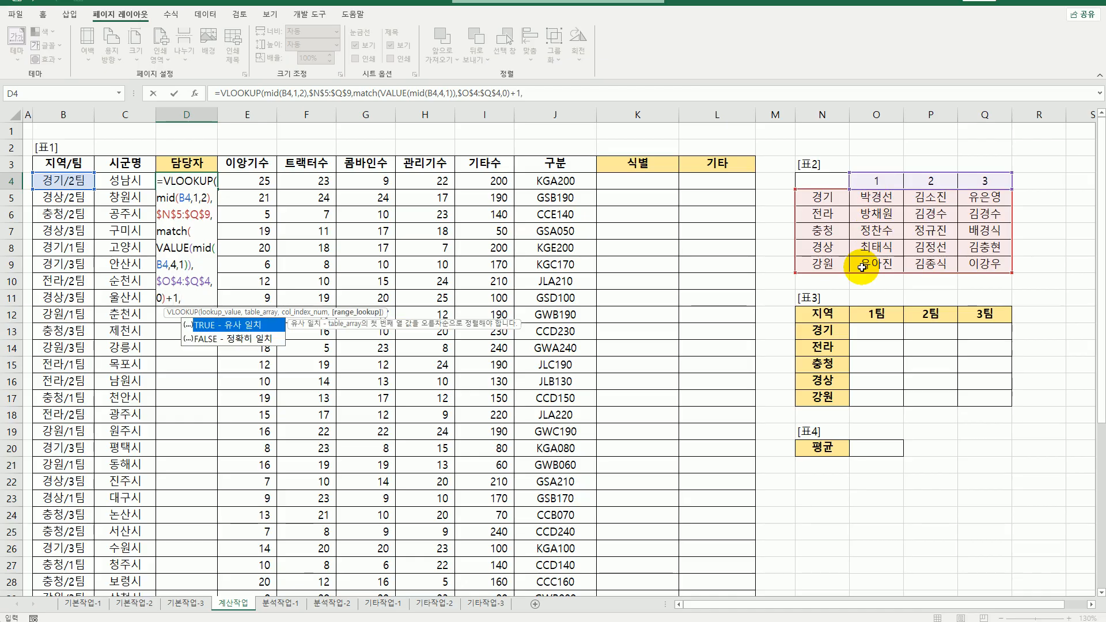
{"action": "type", "text": "0"}
{"action": "left_click", "coordinate": [231, 341]}
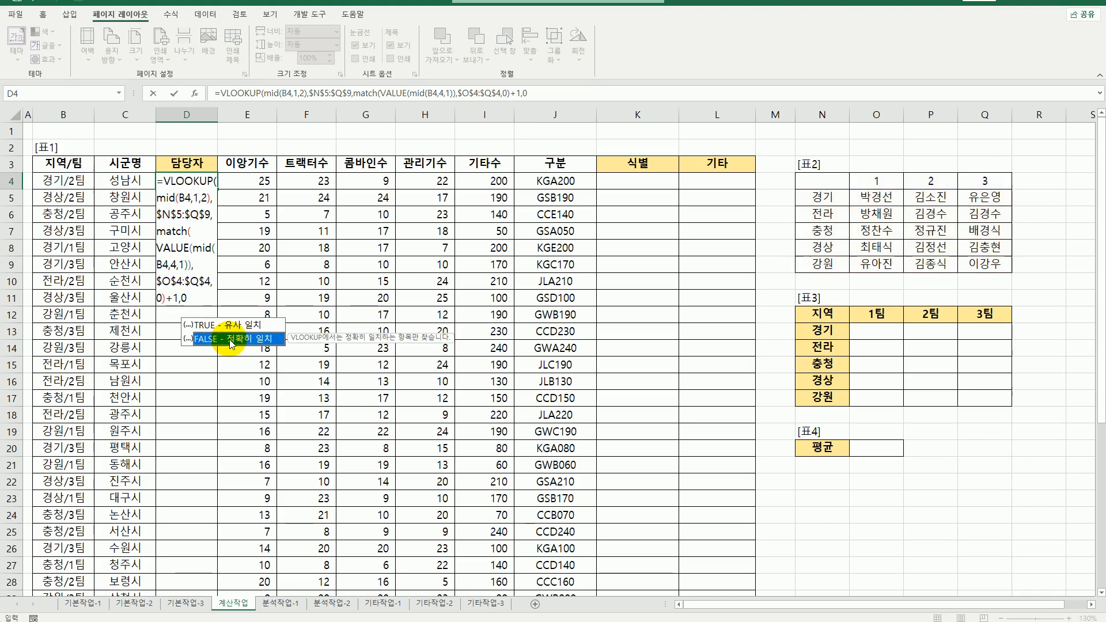
{"action": "left_click", "coordinate": [190, 297]}
{"action": "key", "text": "BackSpace"}
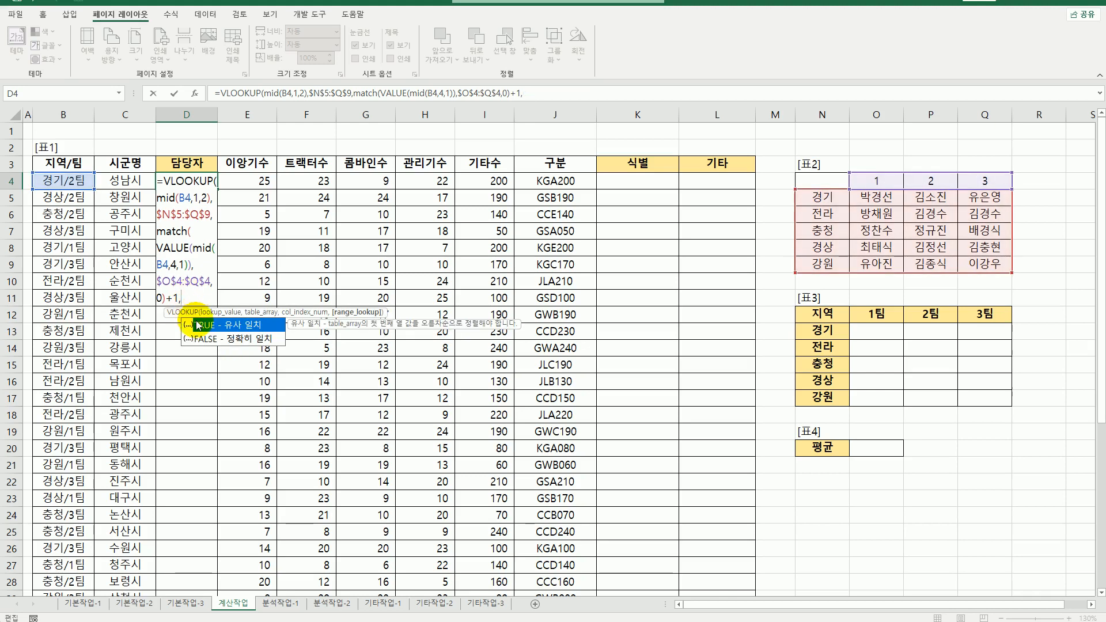
{"action": "double_click", "coordinate": [209, 339]}
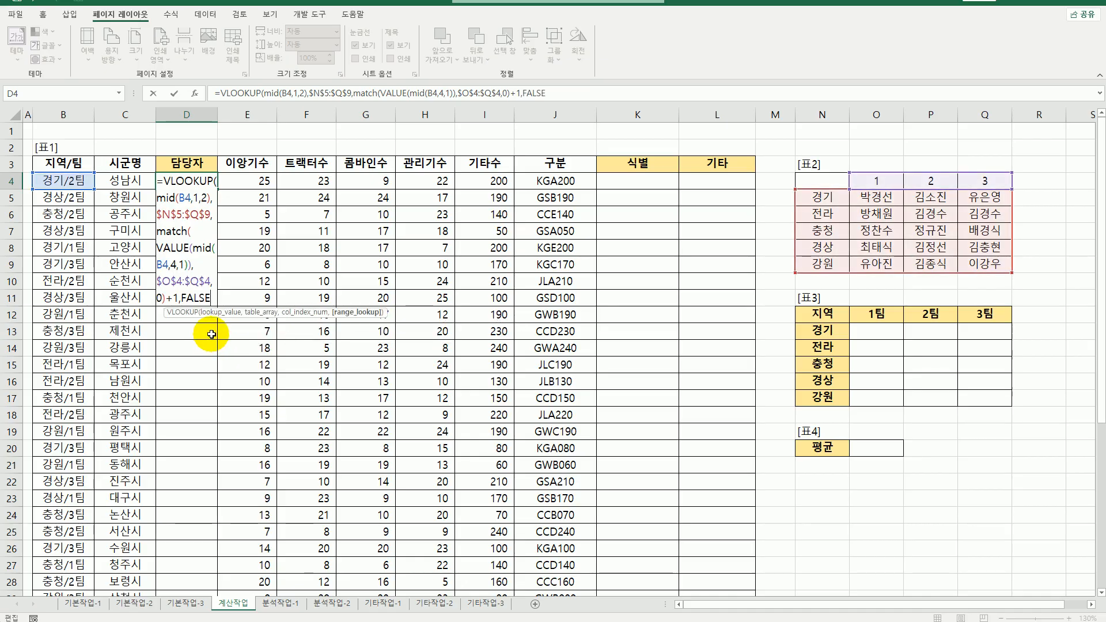
{"action": "type", "text": ")"}
{"action": "key", "text": "Return"}
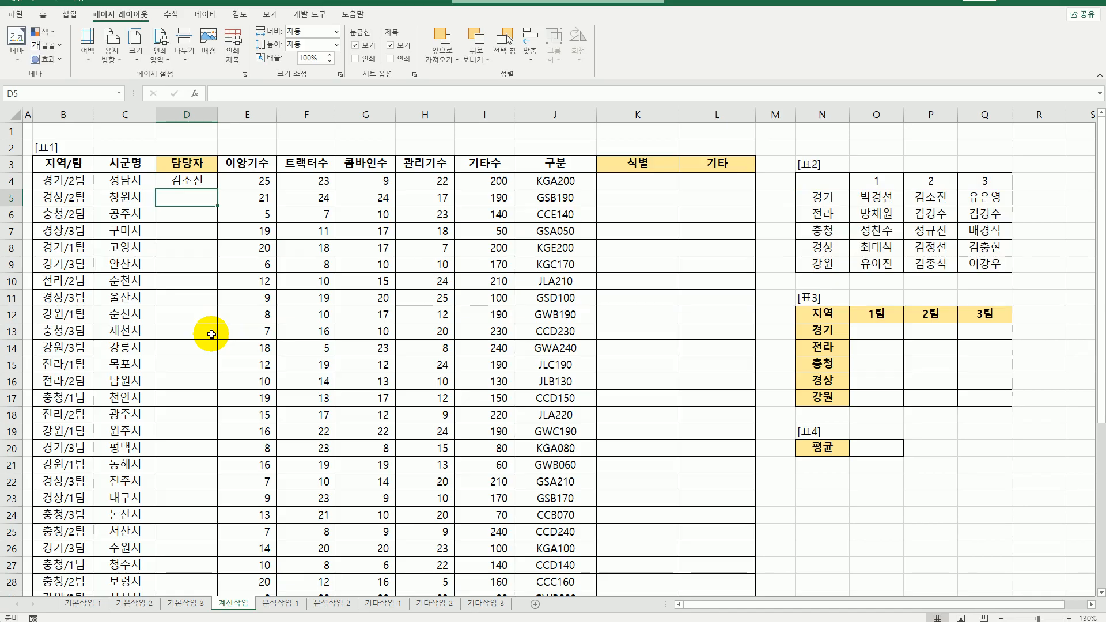
Step: Fill the finished VLOOKUP formula from D4 down the rest of the 담당자 column
{"action": "left_click", "coordinate": [195, 177]}
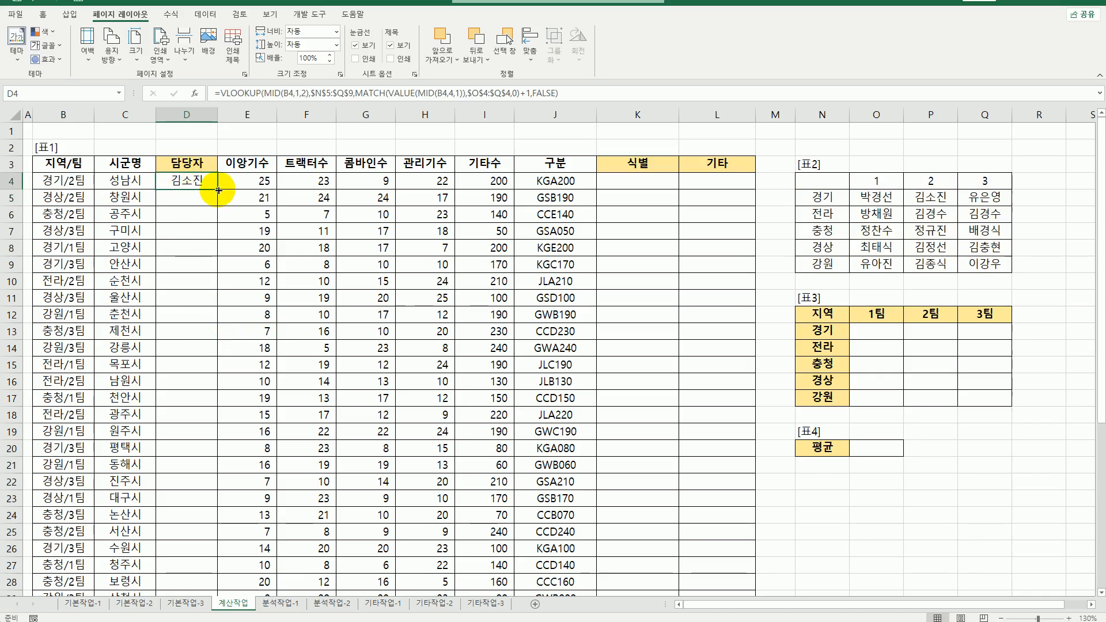
{"action": "double_click", "coordinate": [218, 189]}
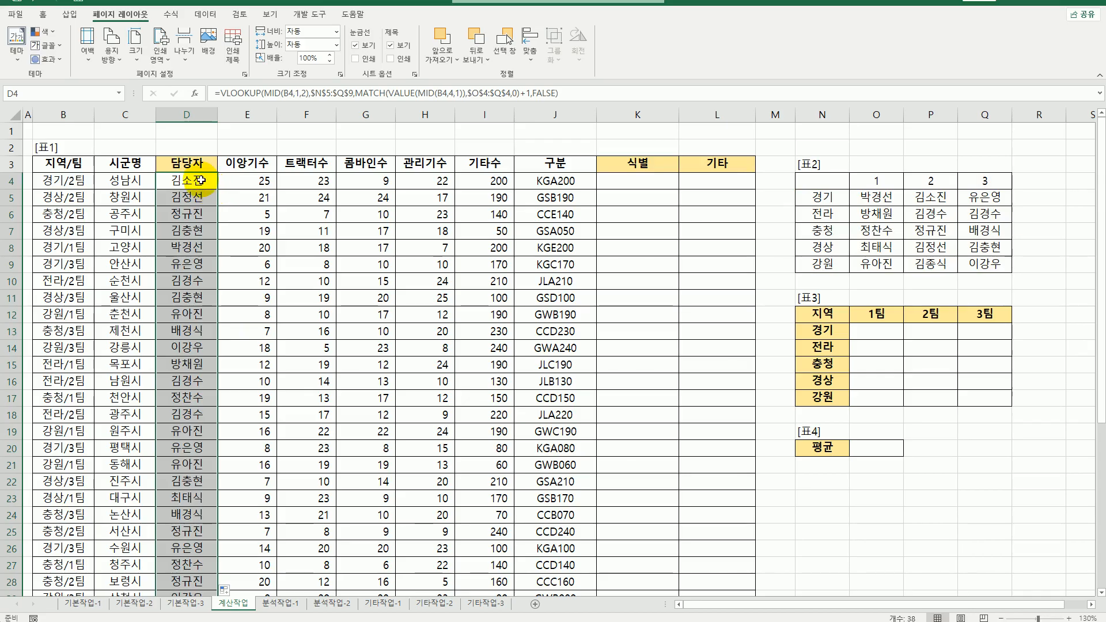
{"action": "left_click", "coordinate": [198, 180]}
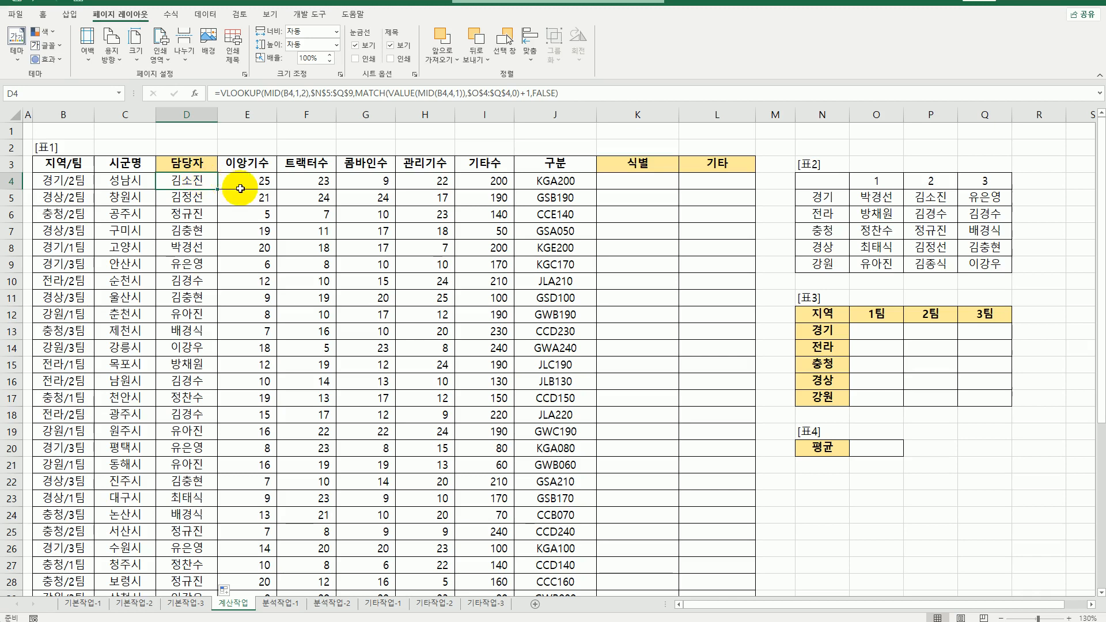
{"action": "left_click", "coordinate": [554, 179]}
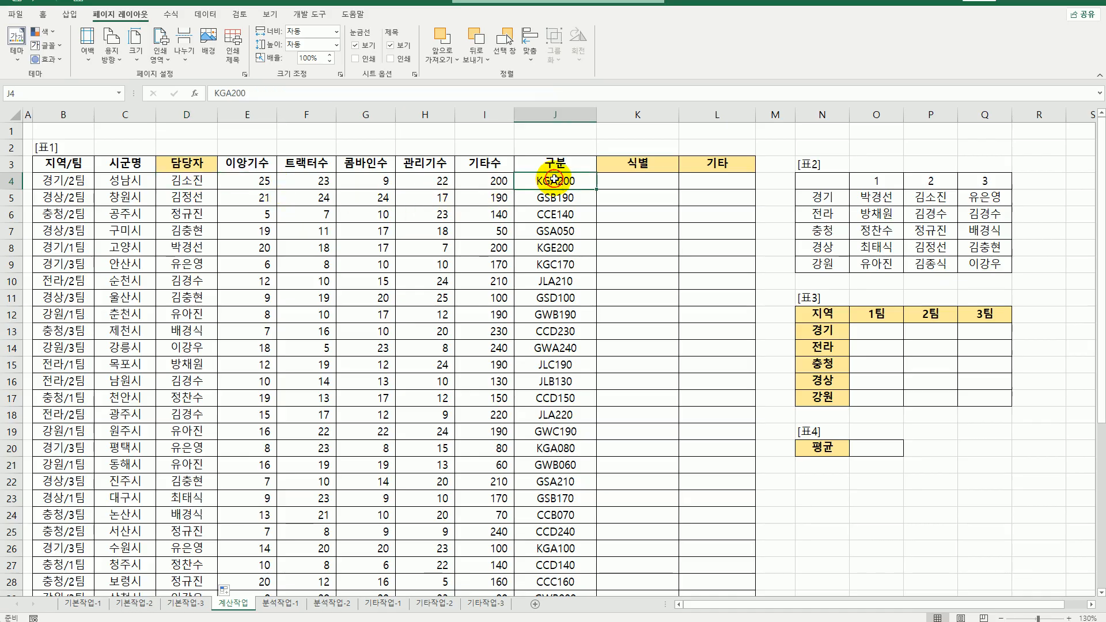
{"action": "left_click", "coordinate": [642, 185]}
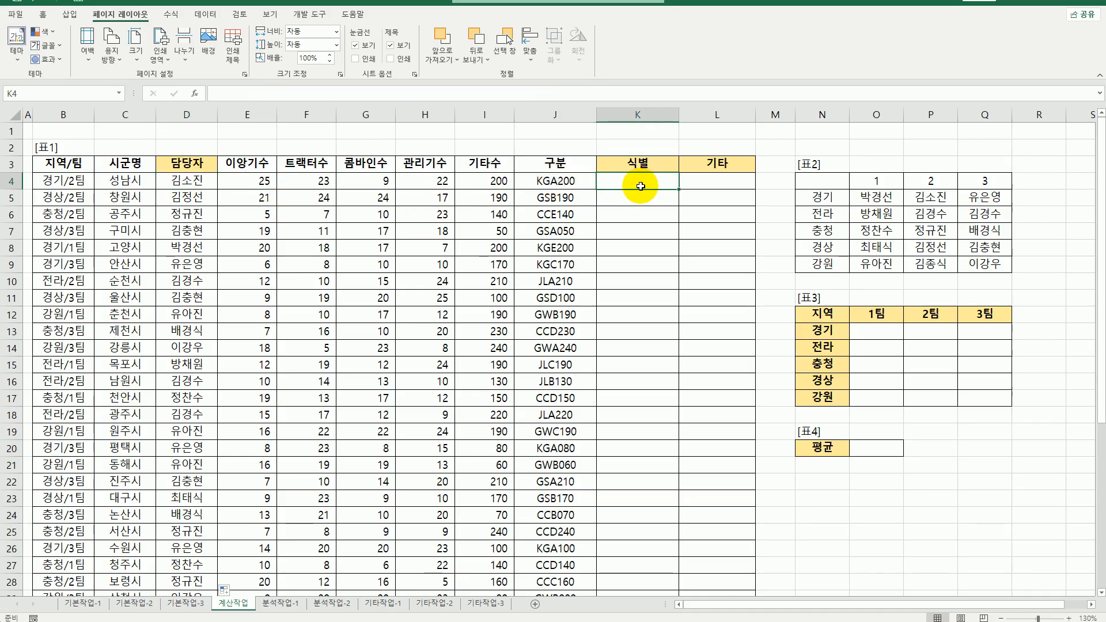
{"action": "scroll", "coordinate": [639, 185], "scroll_direction": "down", "scroll_amount": 3}
{"action": "scroll", "coordinate": [639, 185], "scroll_direction": "down", "scroll_amount": 3}
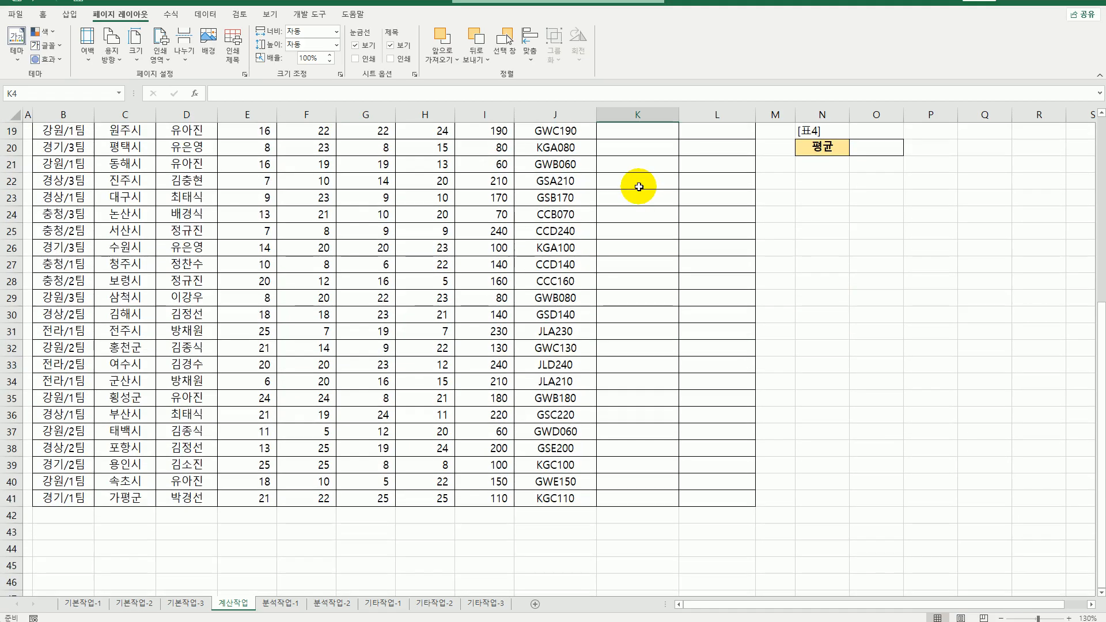
{"action": "scroll", "coordinate": [639, 185], "scroll_direction": "up", "scroll_amount": 6}
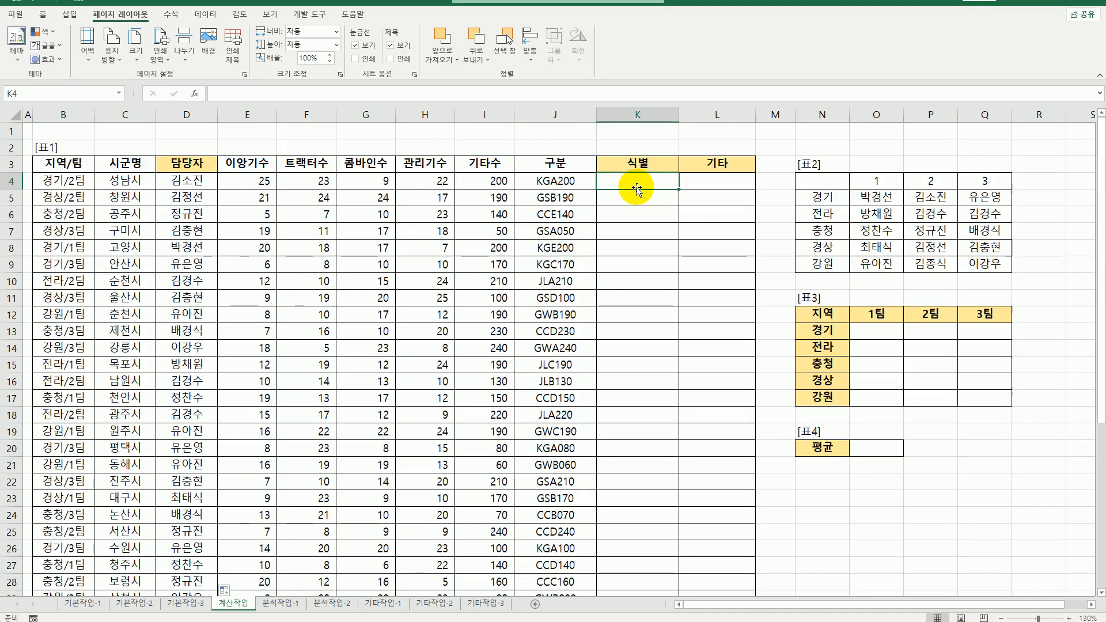
{"action": "left_click", "coordinate": [568, 182]}
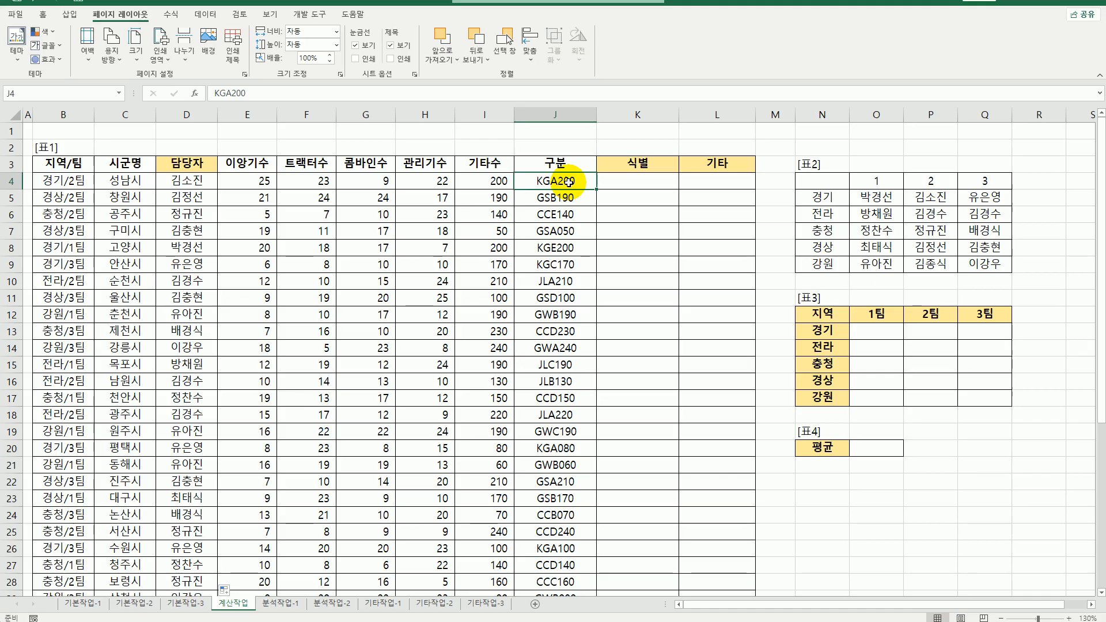
Step: Start an IF formula in K4 of the 식별 column with the logical test VALUE(RIGHT(J4,3))<=100
{"action": "left_click", "coordinate": [648, 182]}
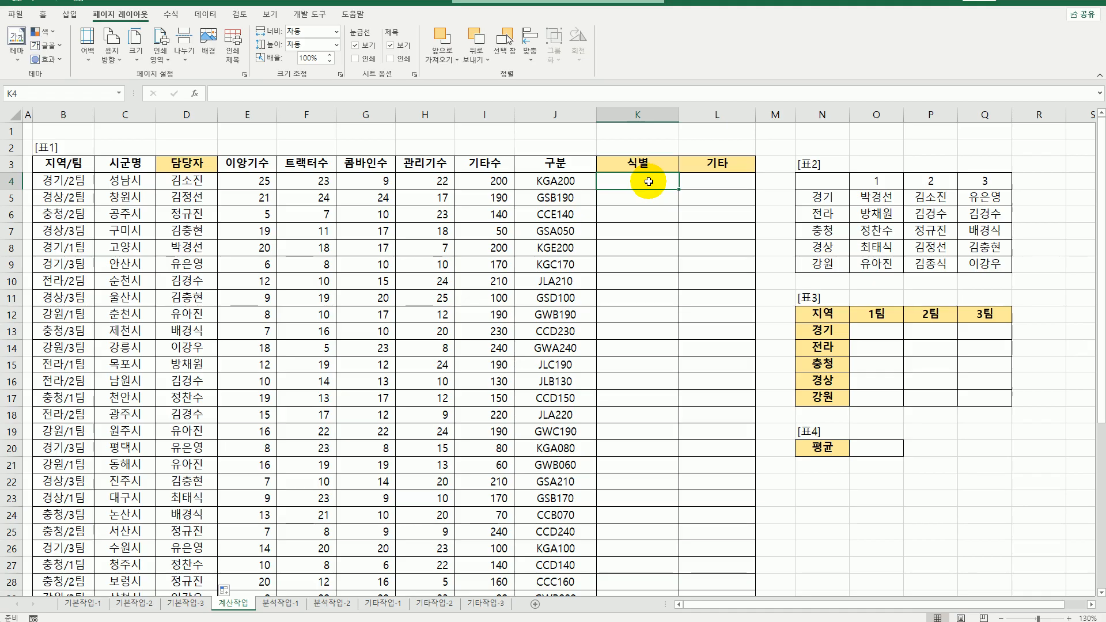
{"action": "type", "text": "="}
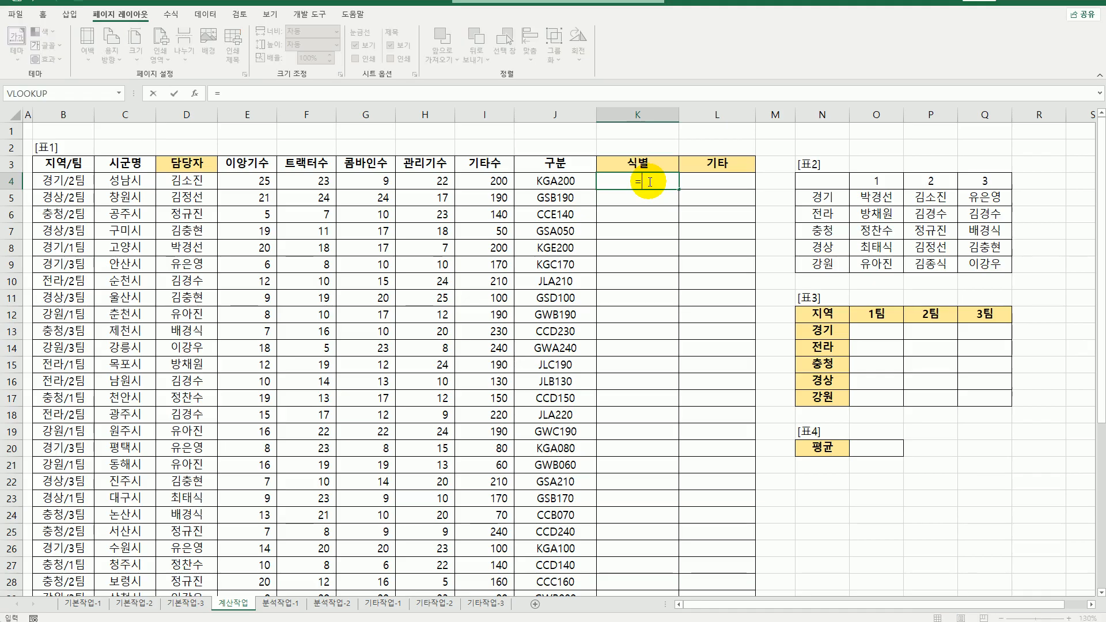
{"action": "type", "text": "IF("}
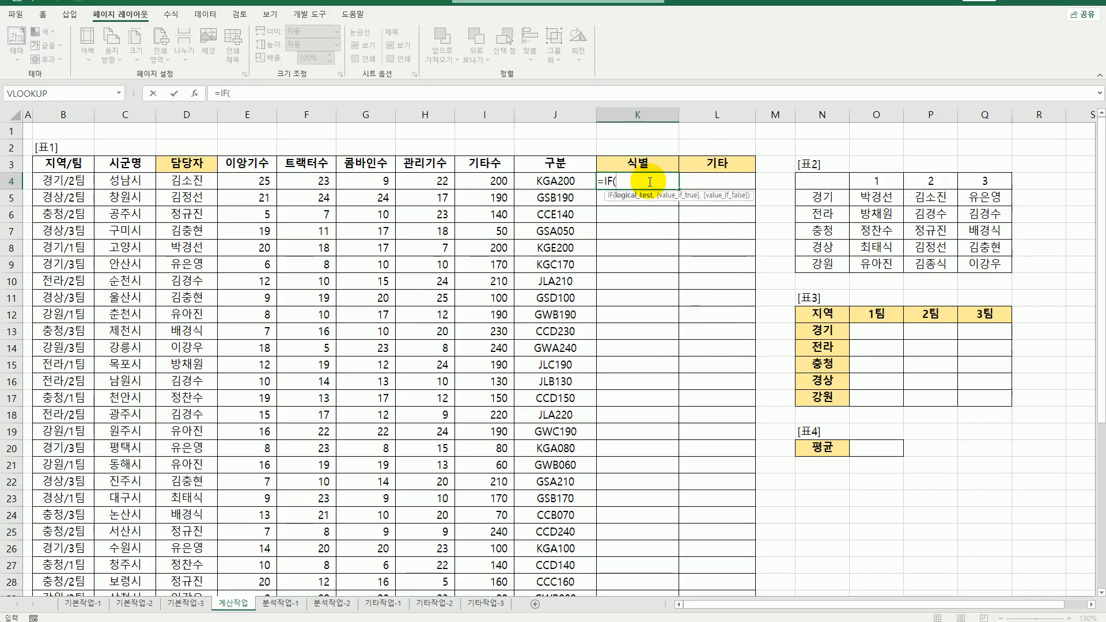
{"action": "type", "text": "val"}
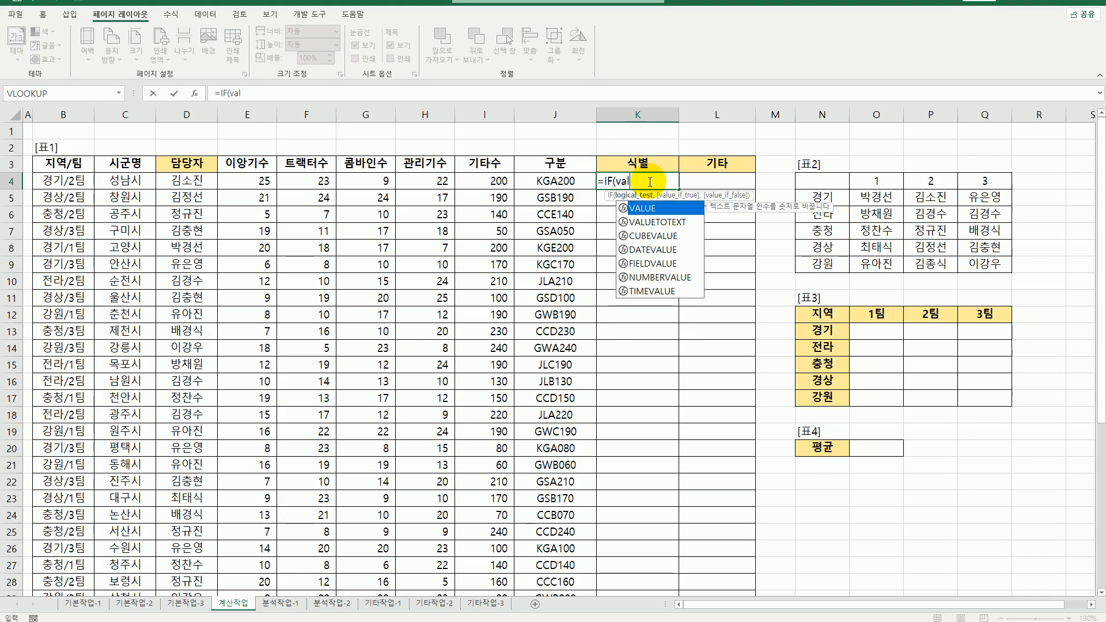
{"action": "key", "text": "Tab"}
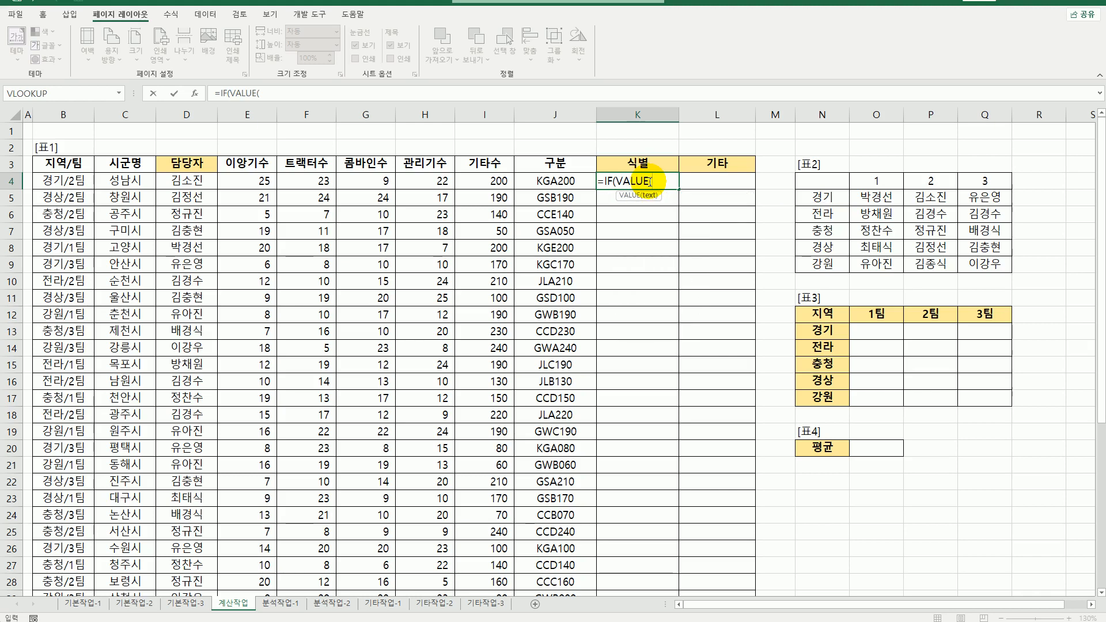
{"action": "type", "text": "right("}
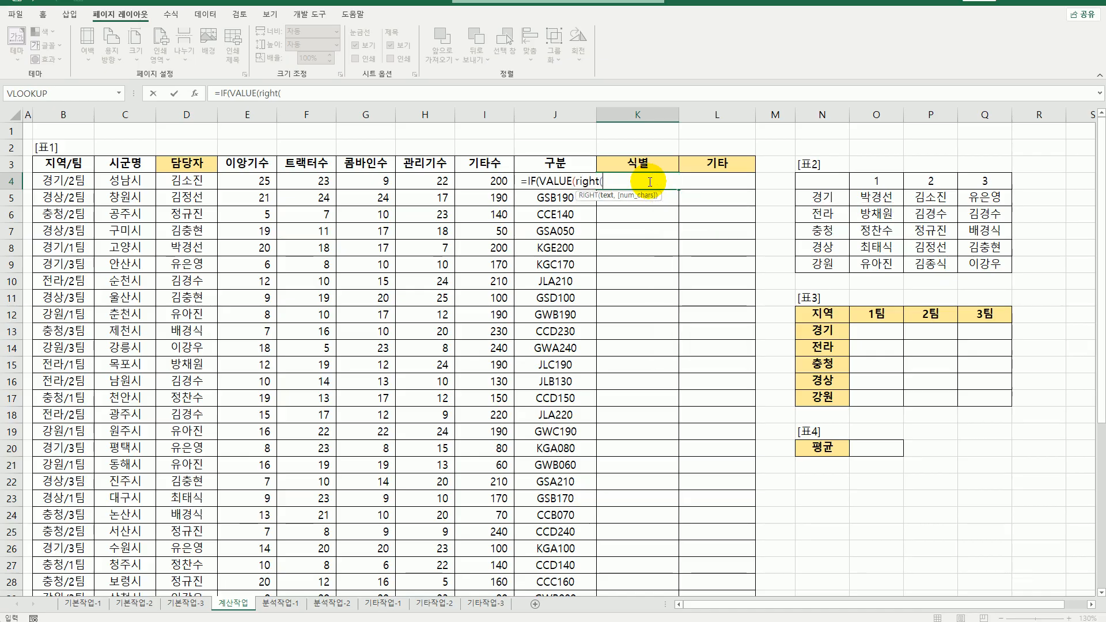
{"action": "key", "text": "Left"}
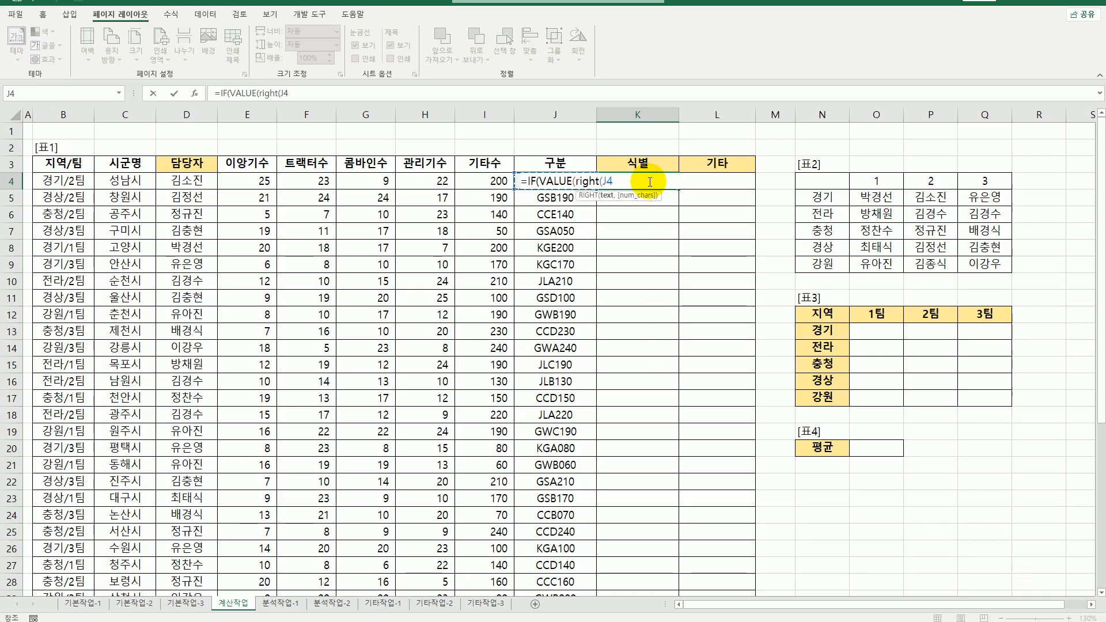
{"action": "type", "text": ",3)"}
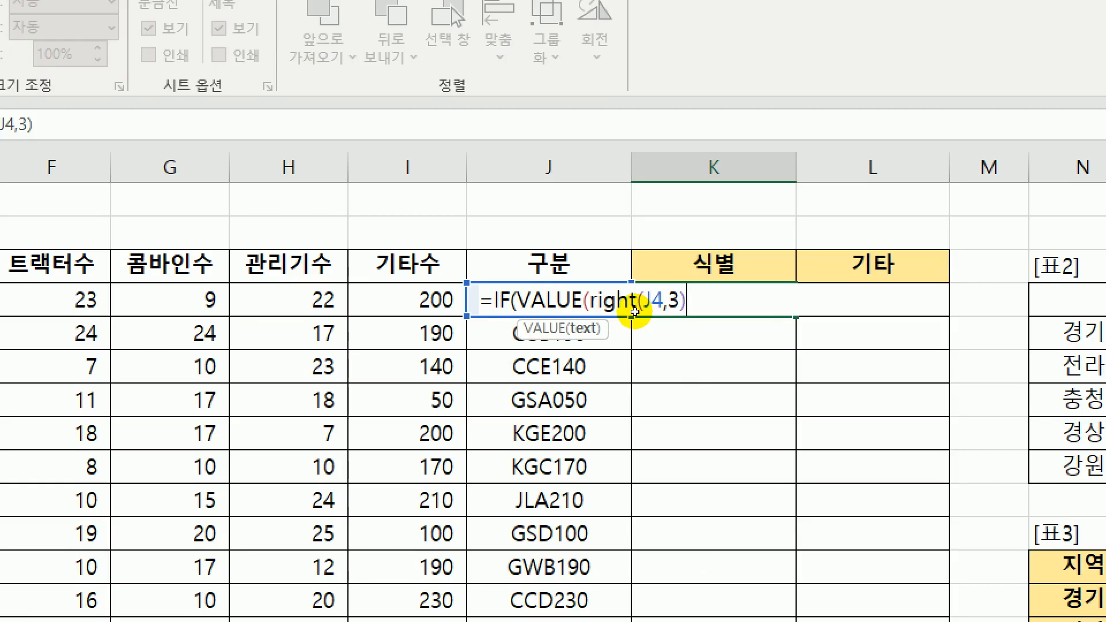
{"action": "type", "text": ")"}
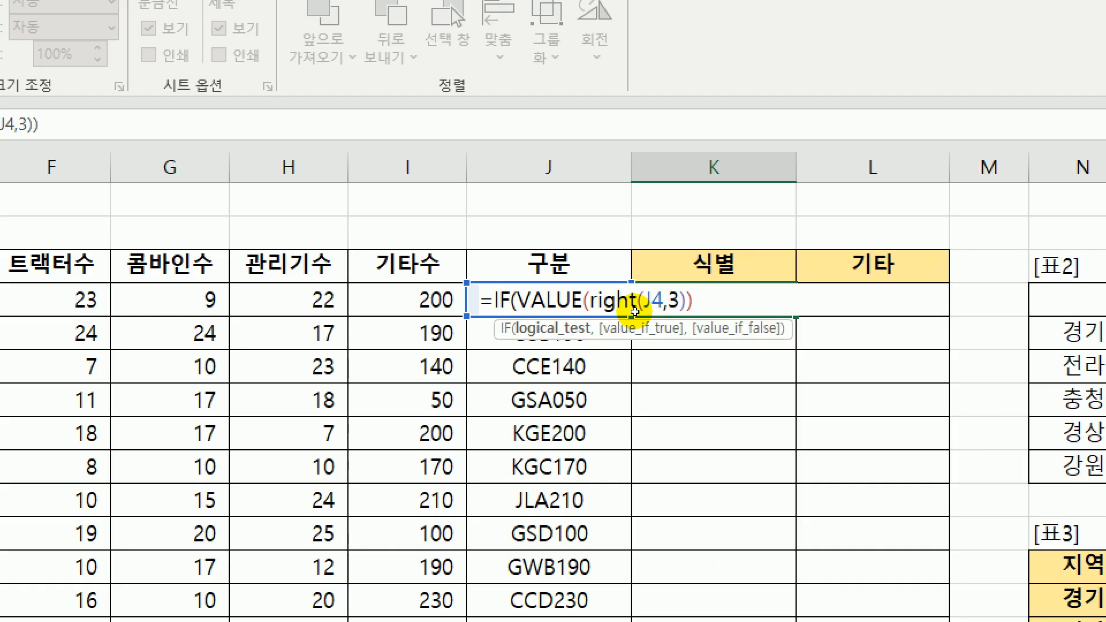
{"action": "type", "text": "<=100,"}
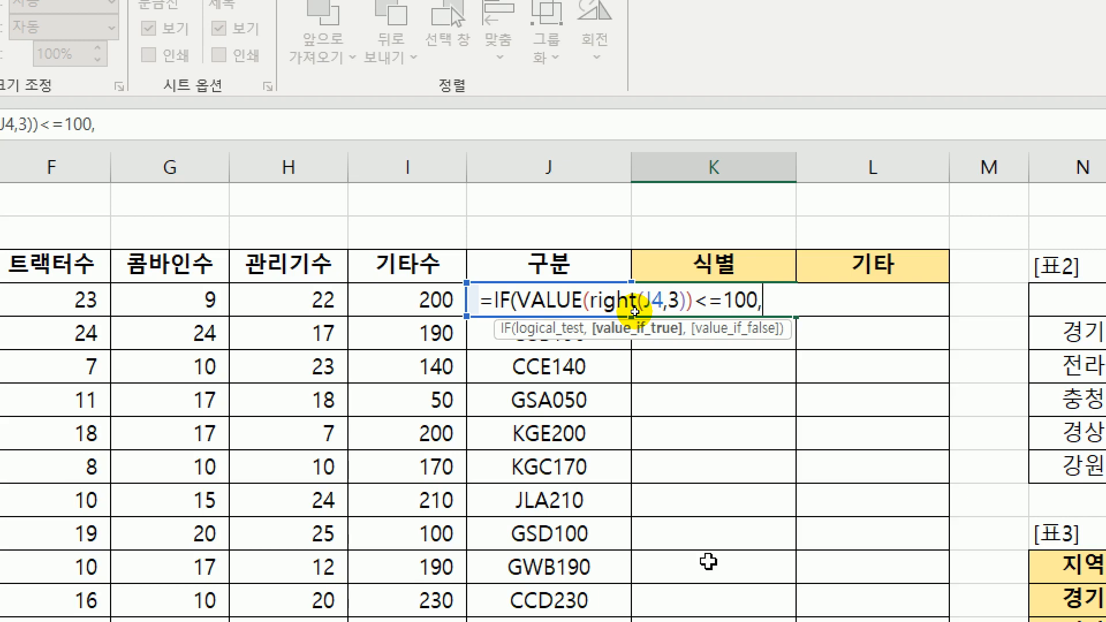
Step: Nest a SUBSTITUTE function as the IF's true value, with J4 as its text and "A" as the old text
{"action": "type", "text": "su"}
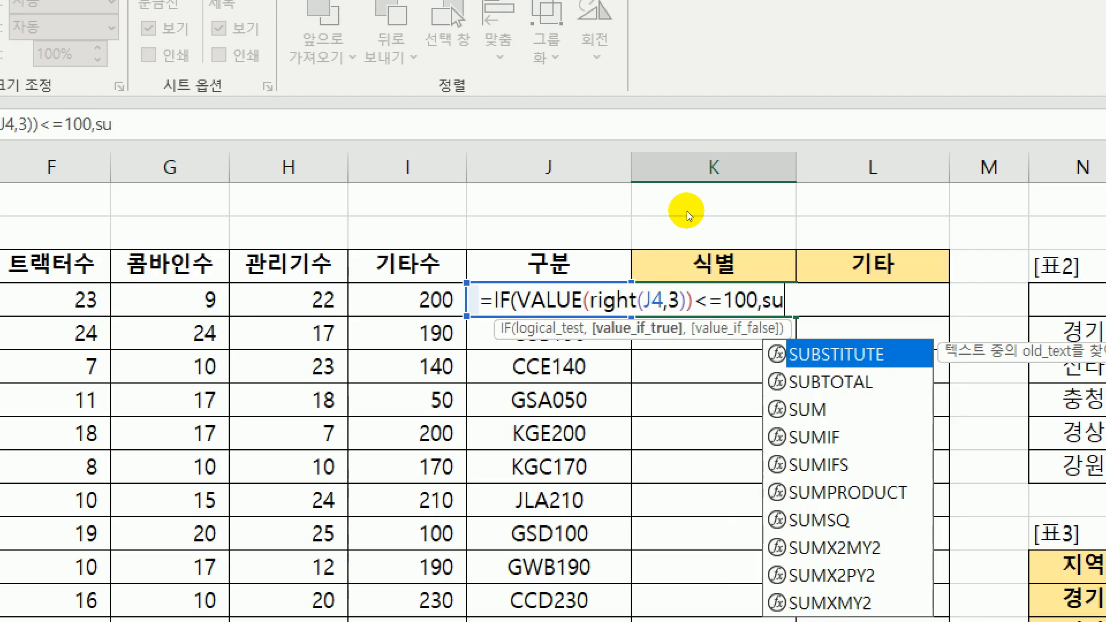
{"action": "key", "text": "Tab"}
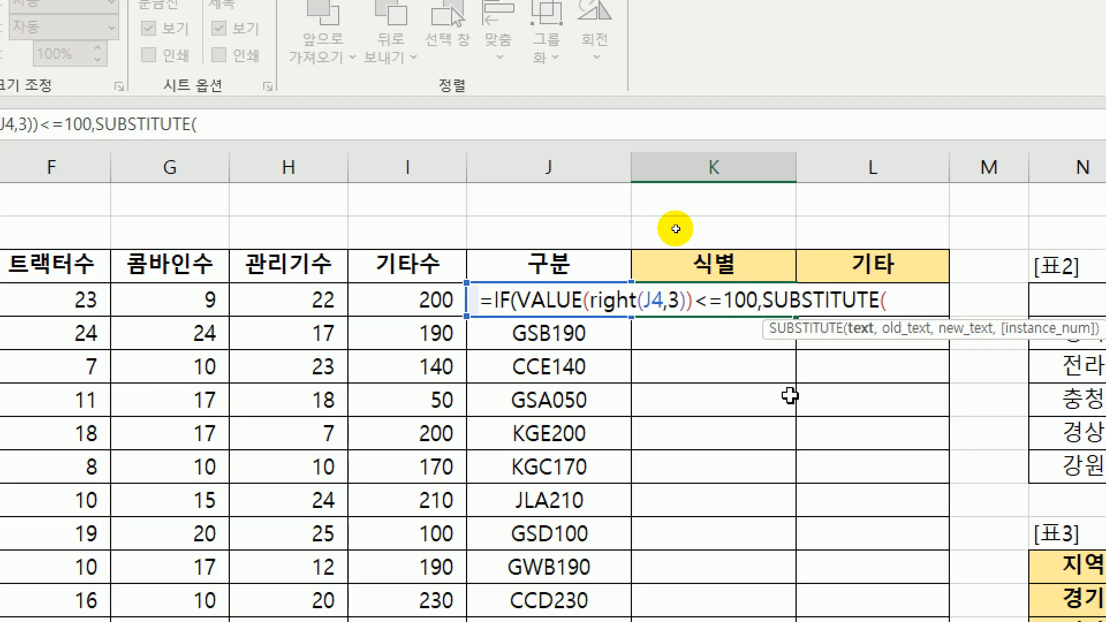
{"action": "key", "text": "Left"}
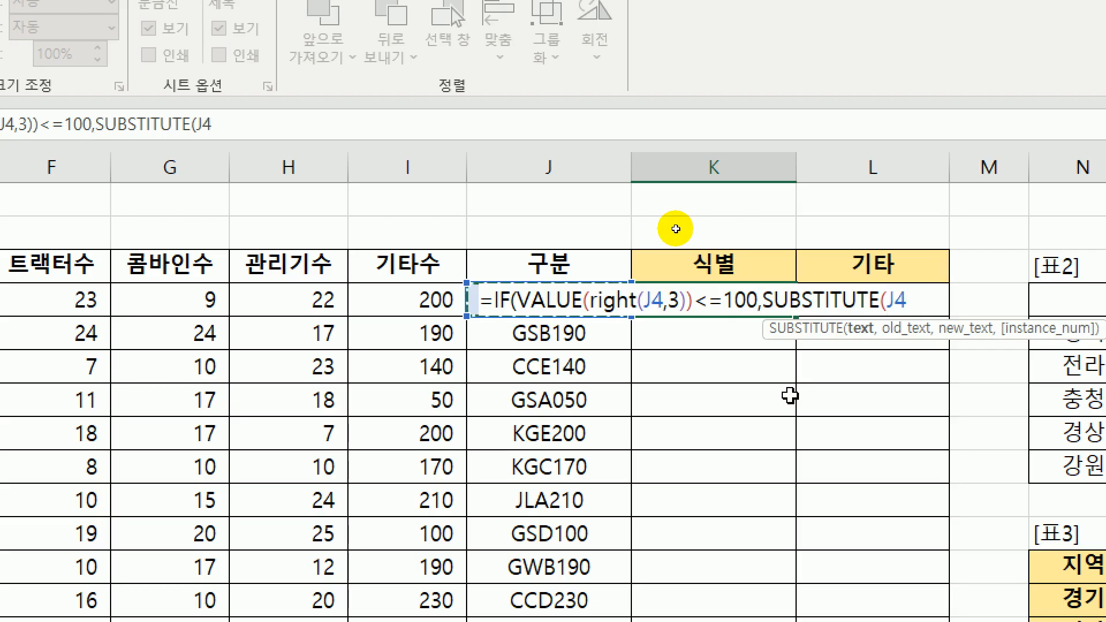
{"action": "type", "text": ","}
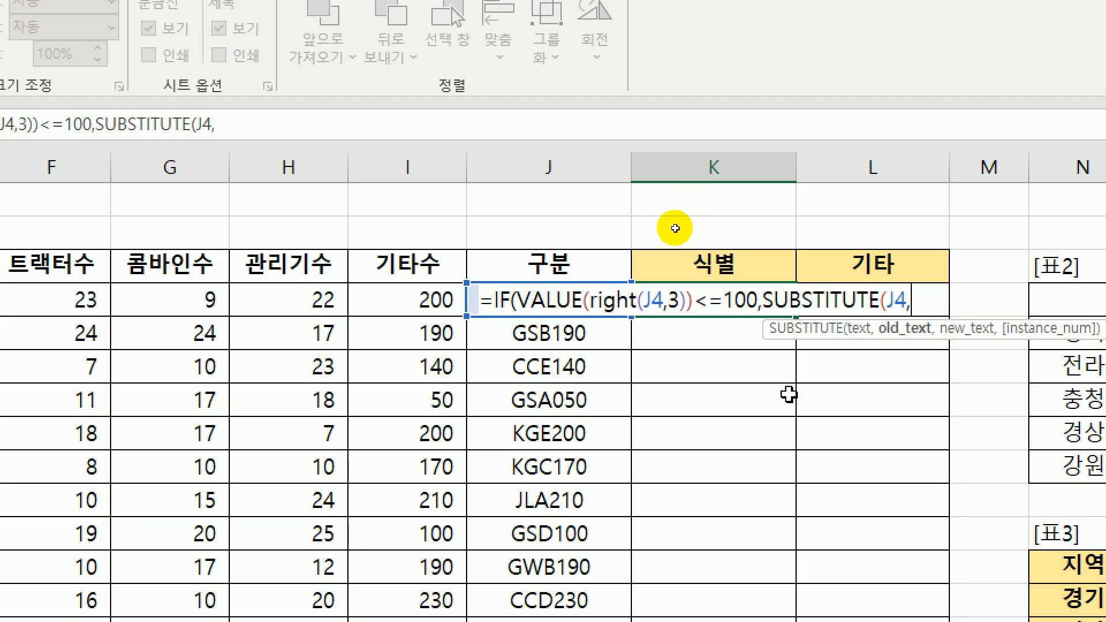
{"action": "type", "text": "\"A\","}
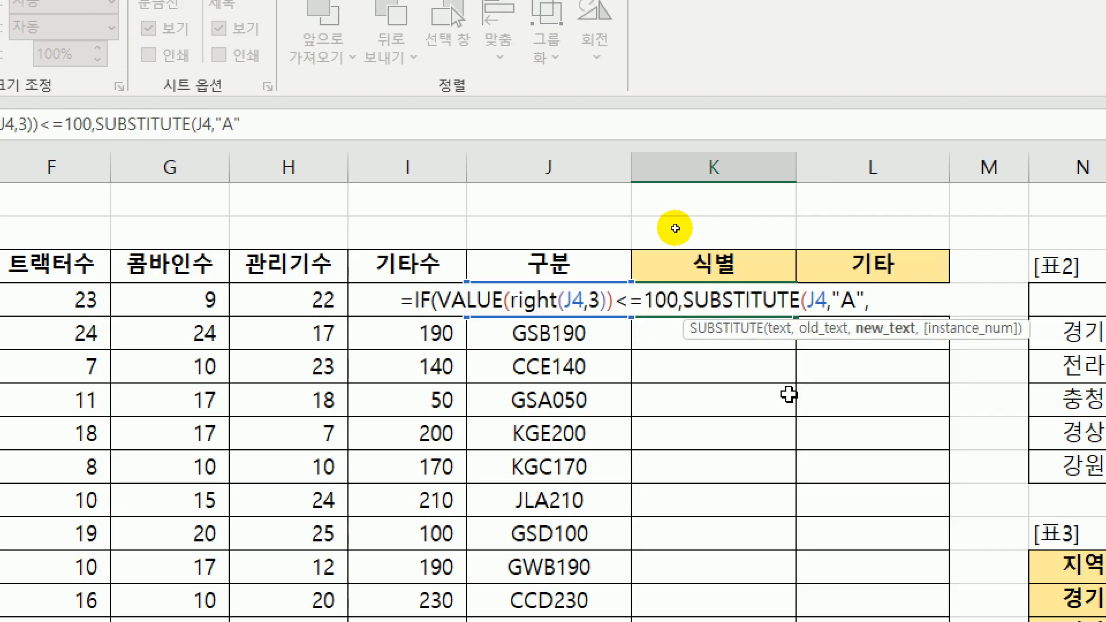
Step: Use "A▷" with the special symbol ▷ as the new text, close SUBSTITUTE and continue to the IF's false value
{"action": "type", "text": "\"Aㅁ"}
{"action": "key", "text": "Hangul_Hanja"}
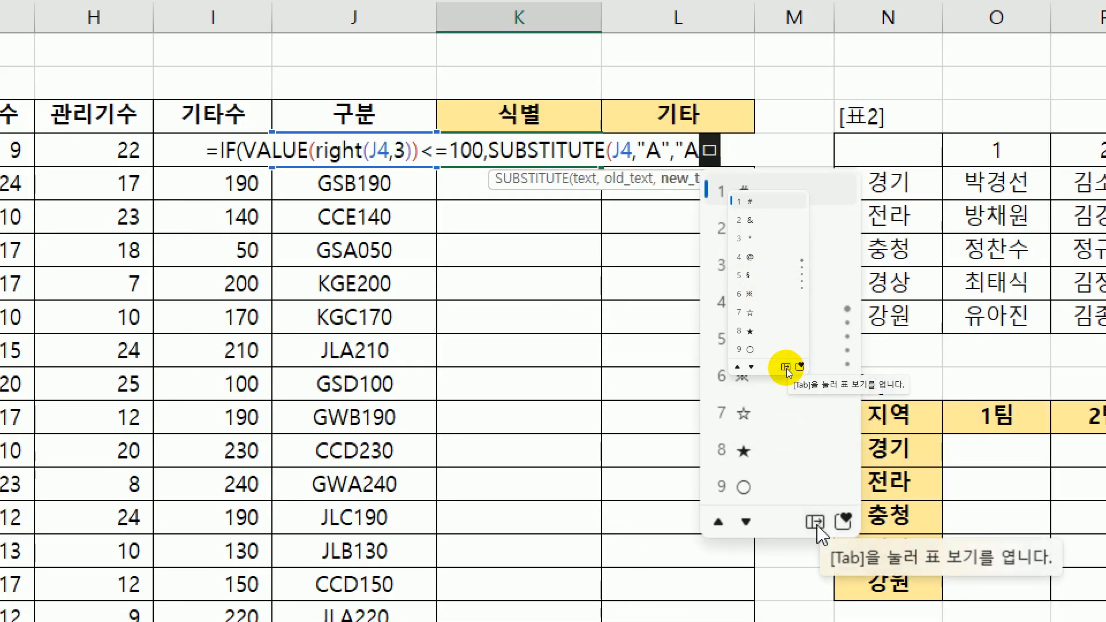
{"action": "left_click", "coordinate": [785, 367]}
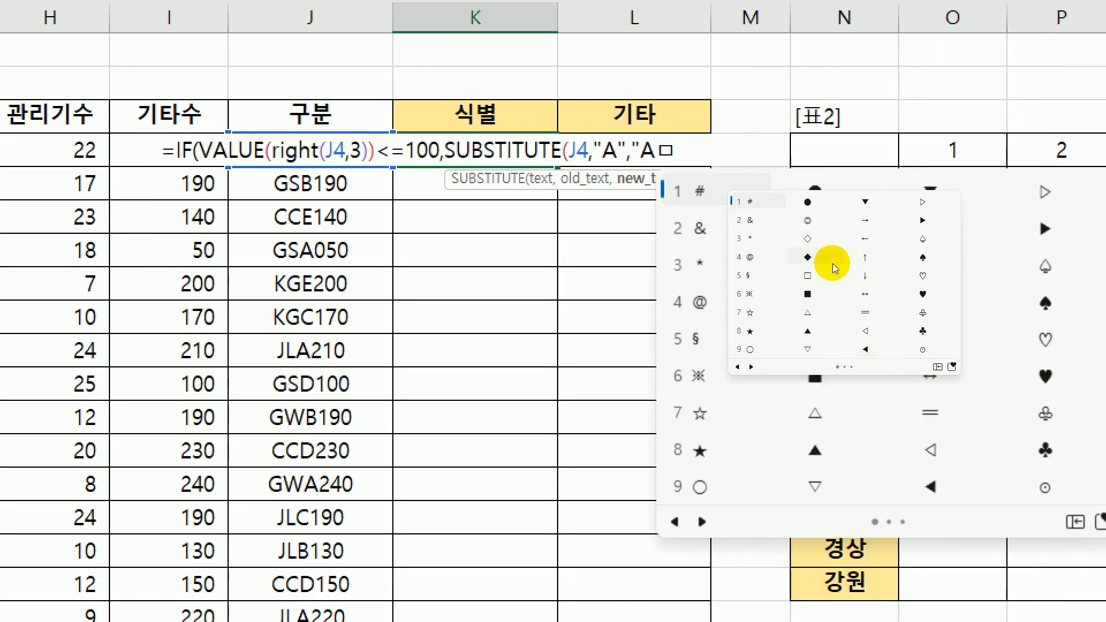
{"action": "left_click", "coordinate": [922, 205]}
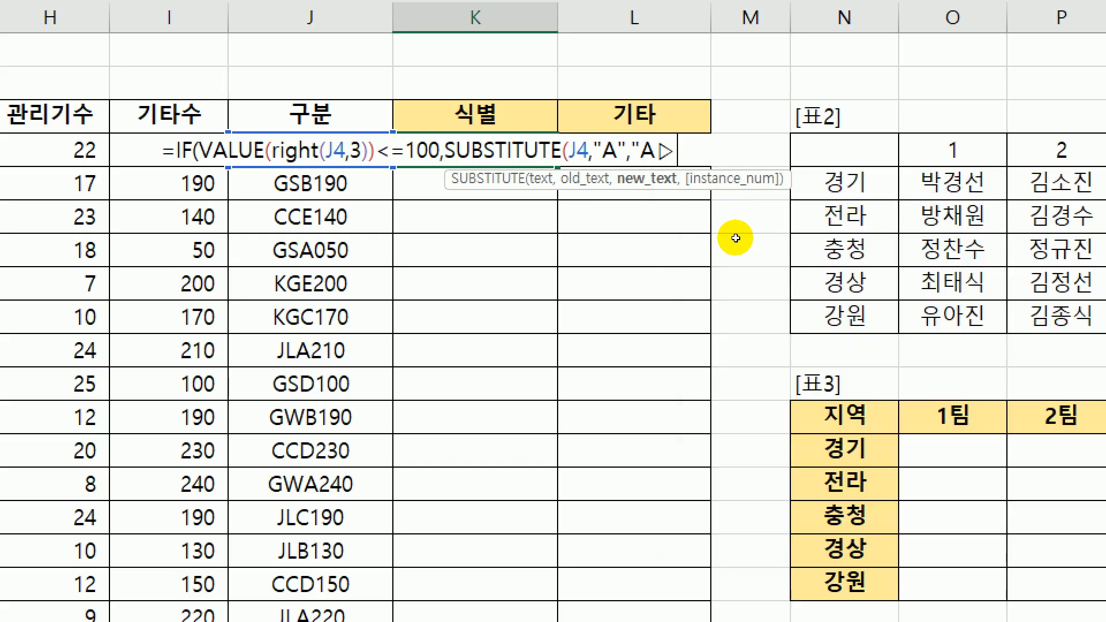
{"action": "type", "text": "\""}
{"action": "type", "text": ")"}
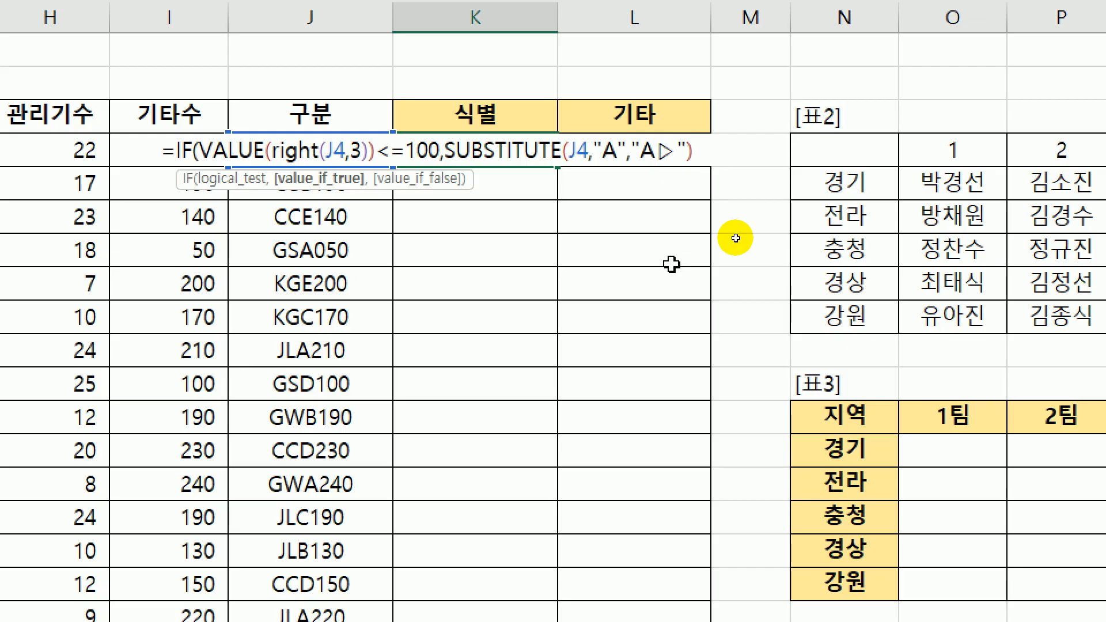
{"action": "type", "text": ","}
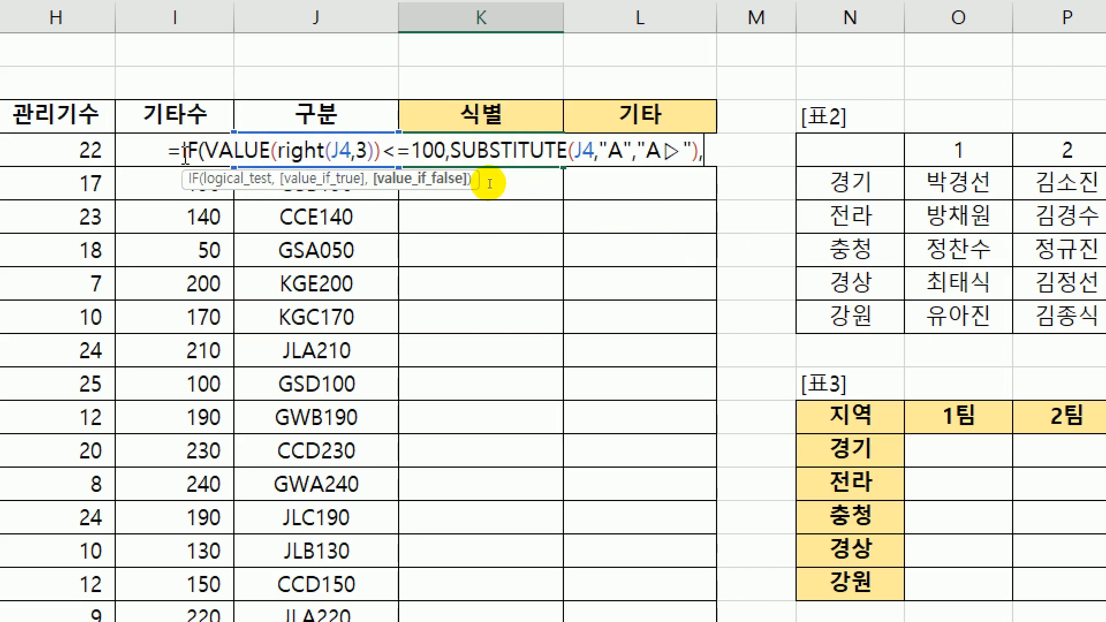
Step: Duplicate the IF and SUBSTITUTE part after the first SUBSTITUTE in K4 and set the duplicate's limit to 200
{"action": "left_click_drag", "start_coordinate": [185, 152], "coordinate": [706, 153]}
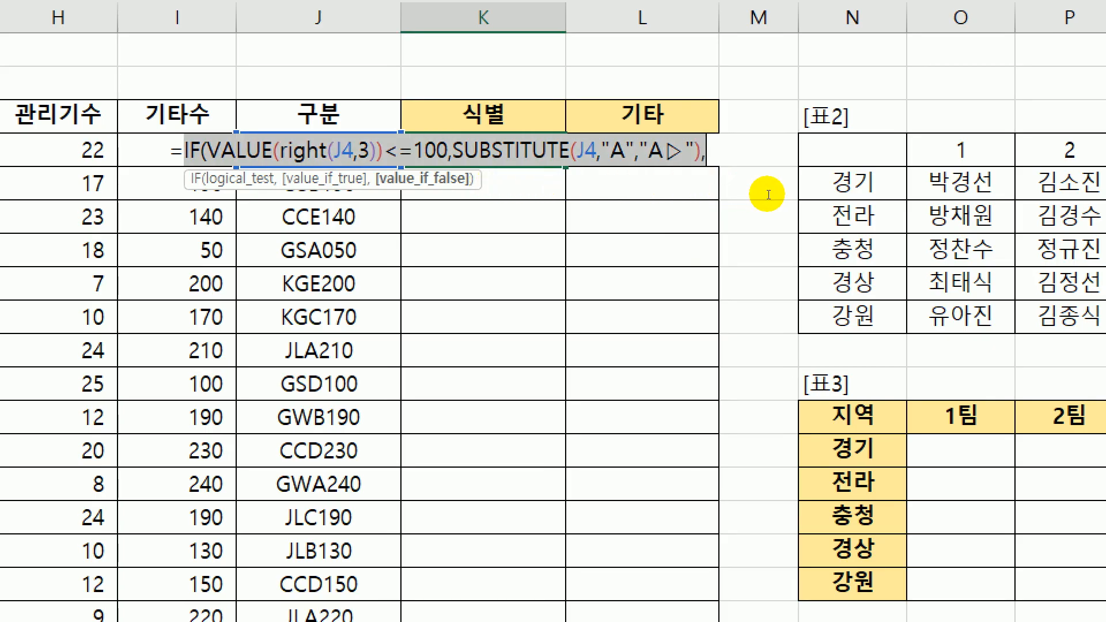
{"action": "left_click", "coordinate": [704, 157]}
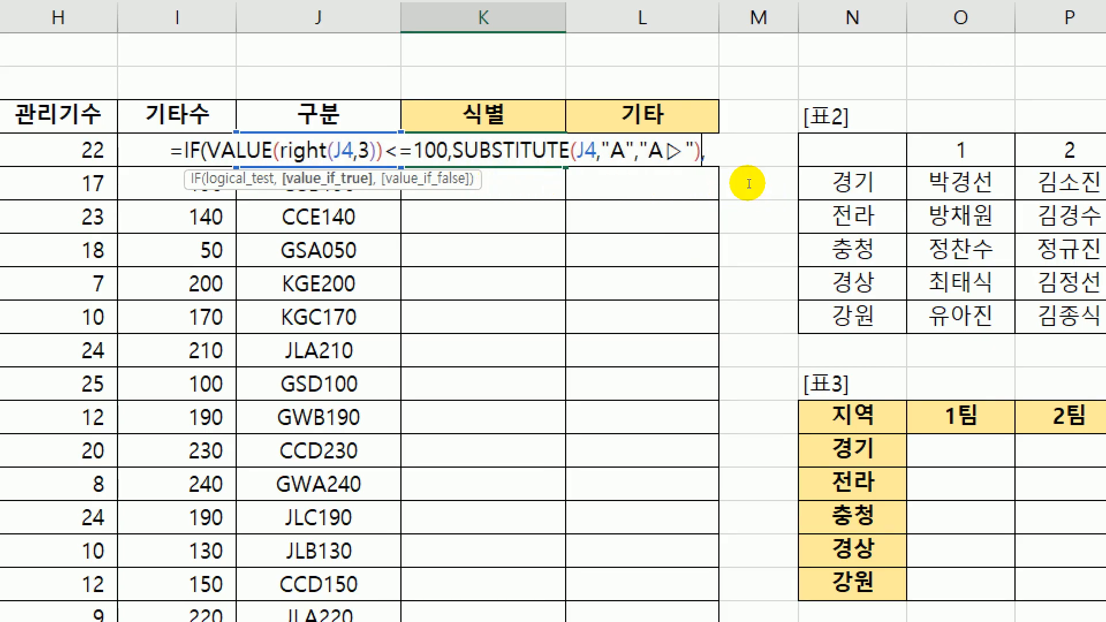
{"action": "key", "text": "ctrl+v"}
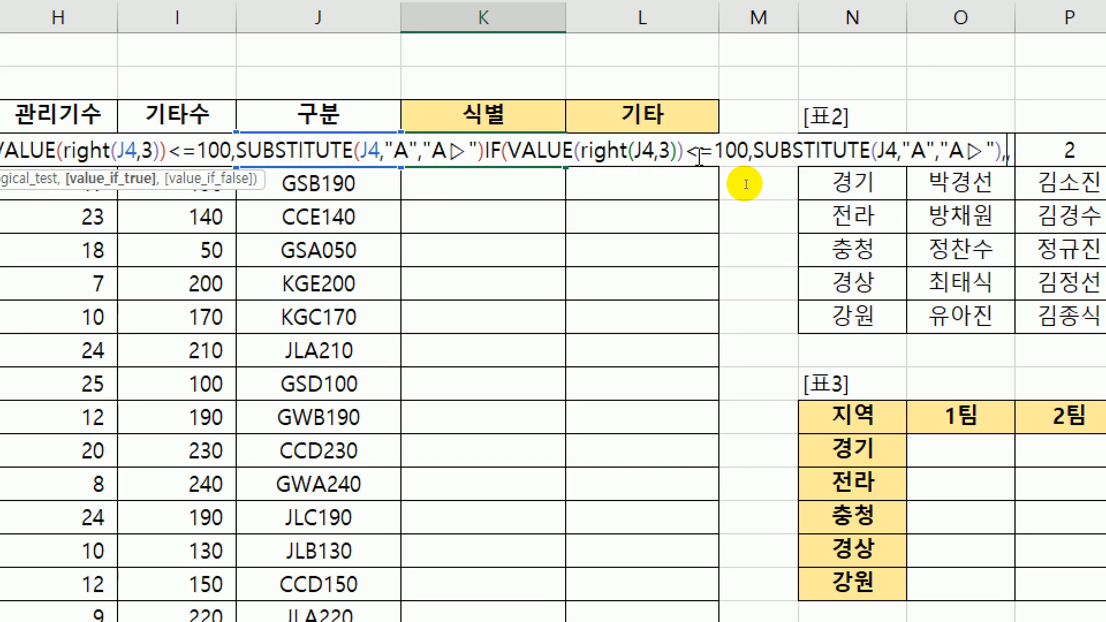
{"action": "key", "text": "shift+Right"}
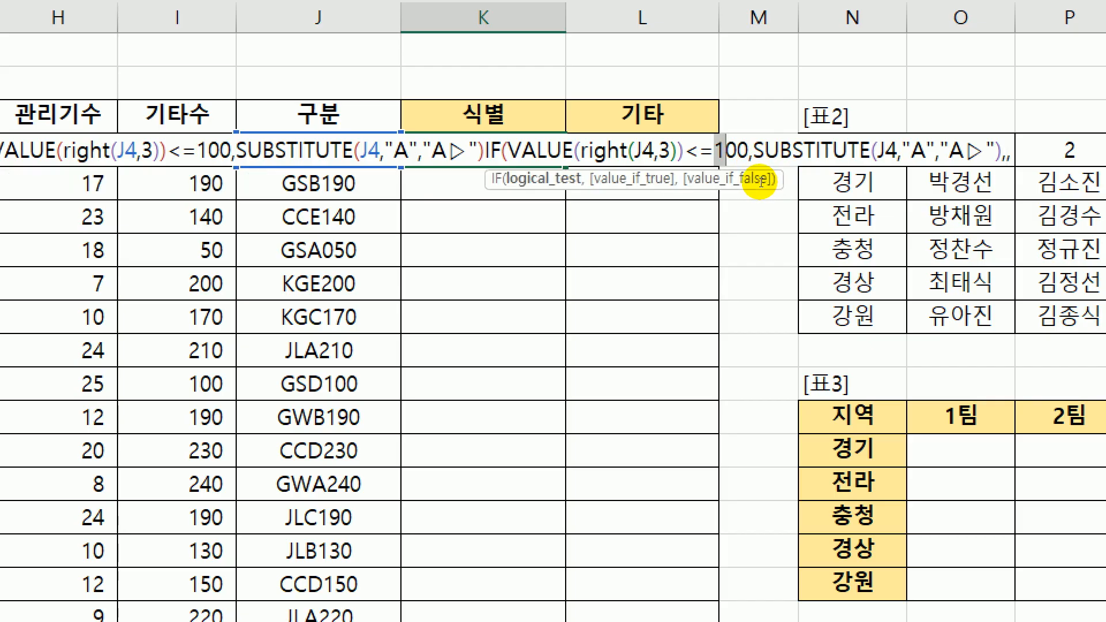
{"action": "type", "text": "2"}
Step: Change the old text of the second SUBSTITUTE in the K4 formula to "B"
{"action": "left_click", "coordinate": [854, 182]}
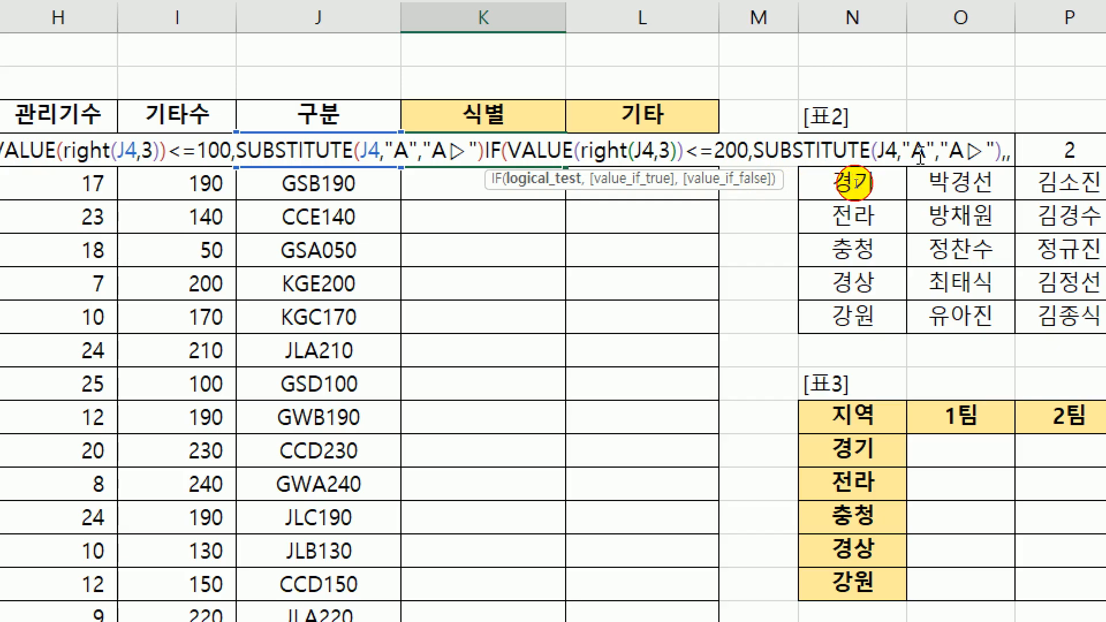
{"action": "double_click", "coordinate": [919, 151]}
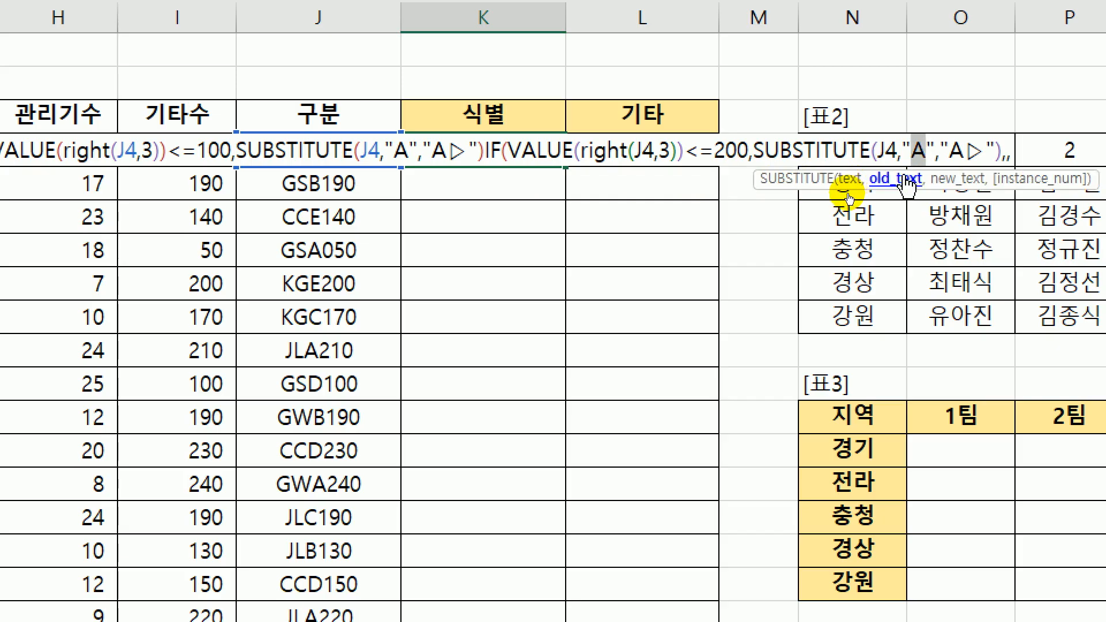
{"action": "type", "text": "ㅍ"}
{"action": "key", "text": "BackSpace"}
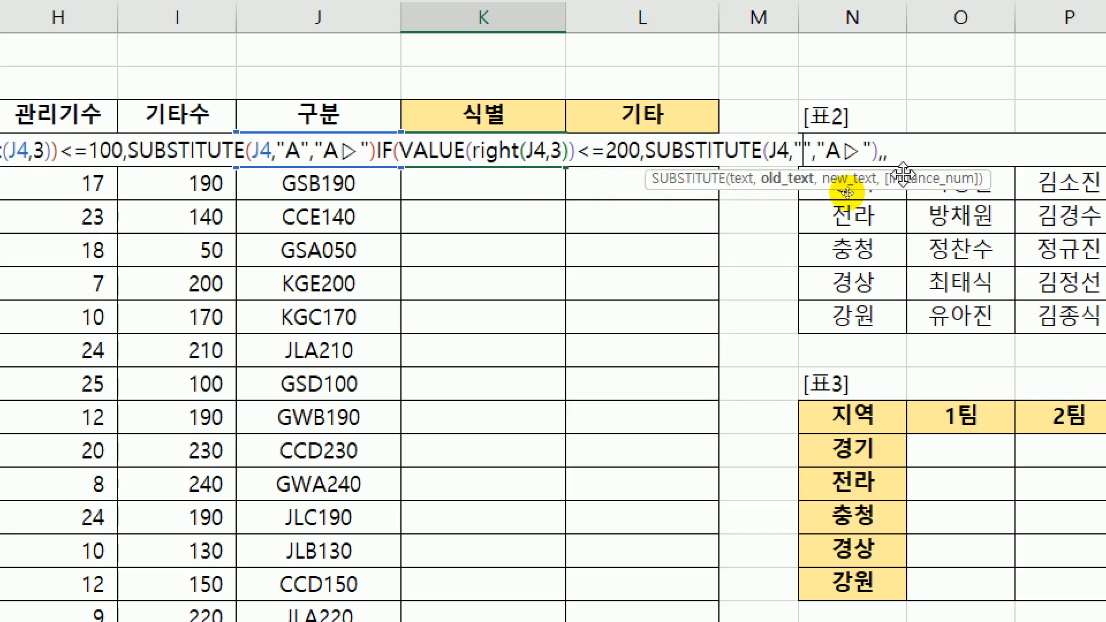
{"action": "type", "text": "B"}
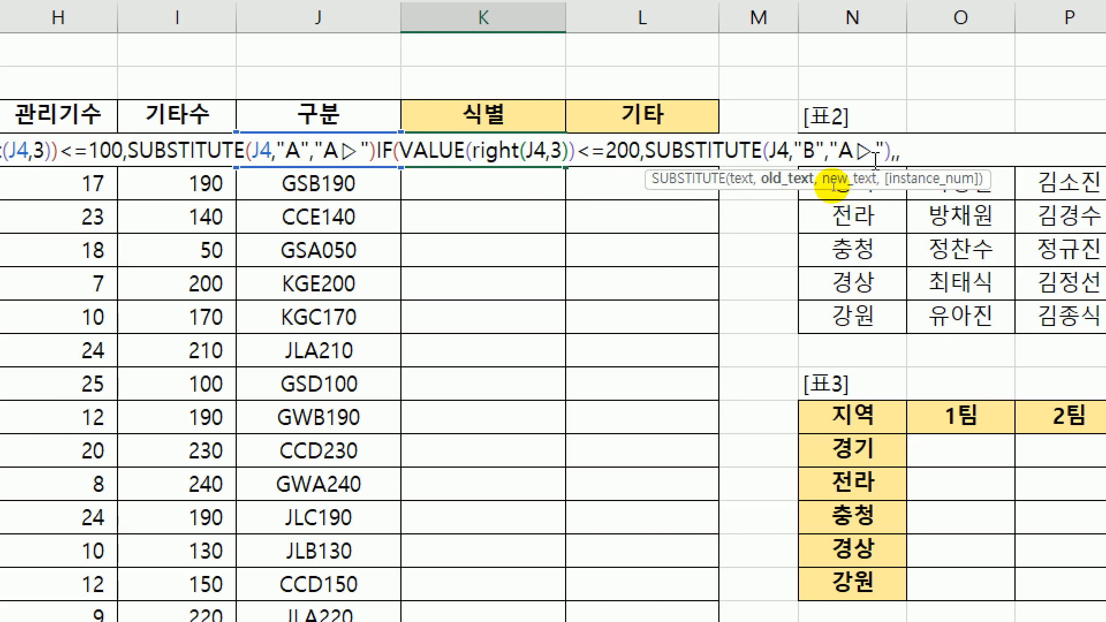
Step: Change the new text of the second SUBSTITUTE to "B▷▷", duplicating the existing ▷ symbol
{"action": "key", "text": "Right"}
{"action": "key", "text": "Right"}
{"action": "key", "text": "Right"}
{"action": "key", "text": "shift+Right"}
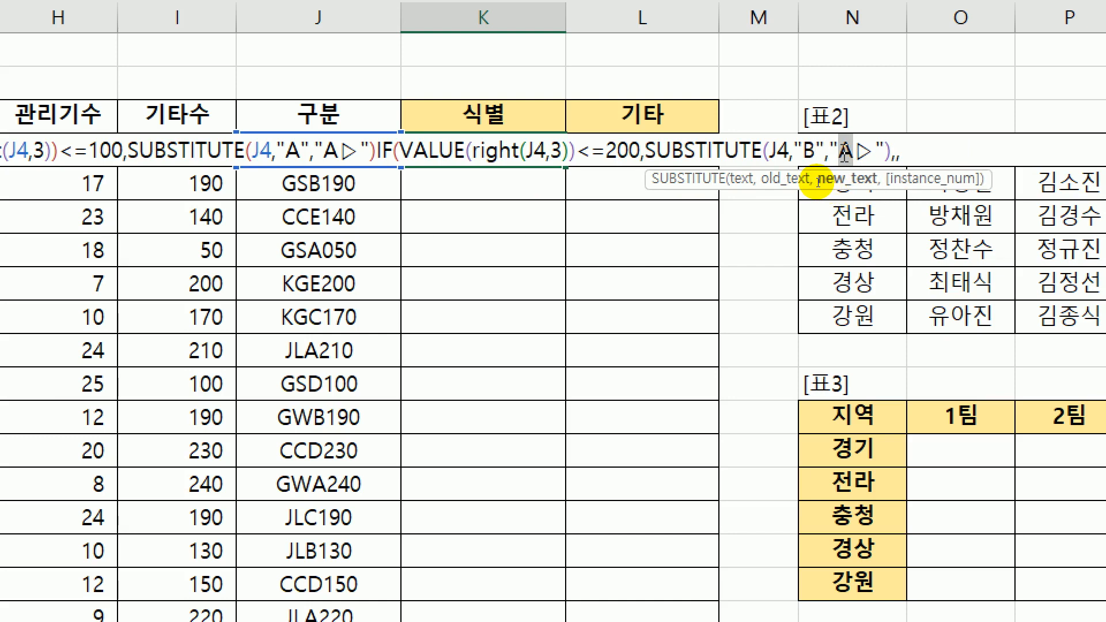
{"action": "type", "text": "B"}
{"action": "key", "text": "shift+Right"}
{"action": "key", "text": "ctrl+c"}
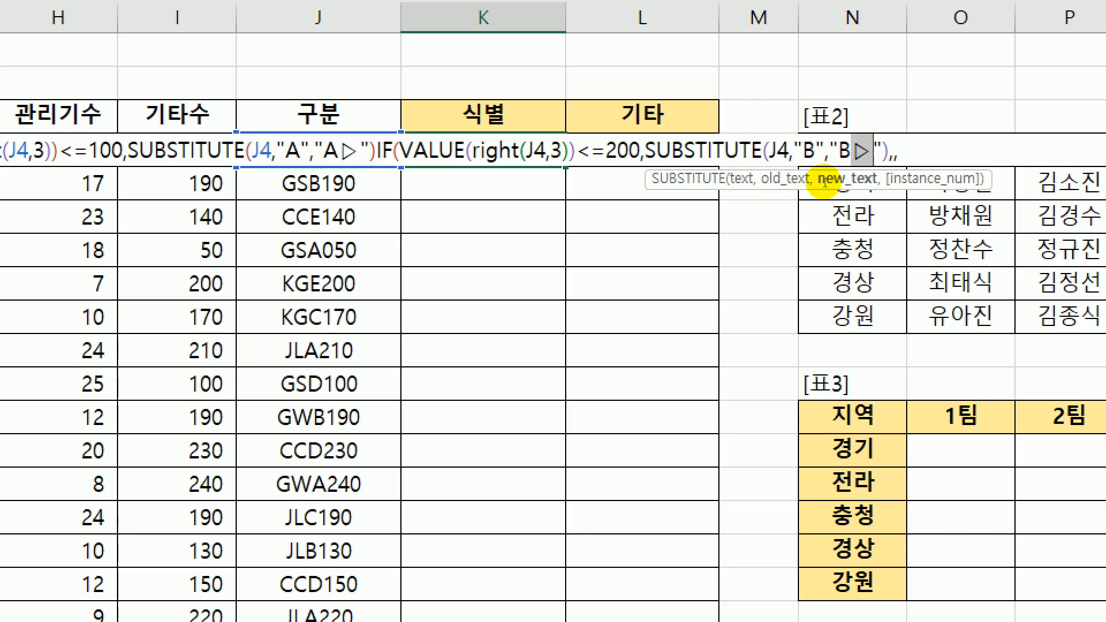
{"action": "key", "text": "Left"}
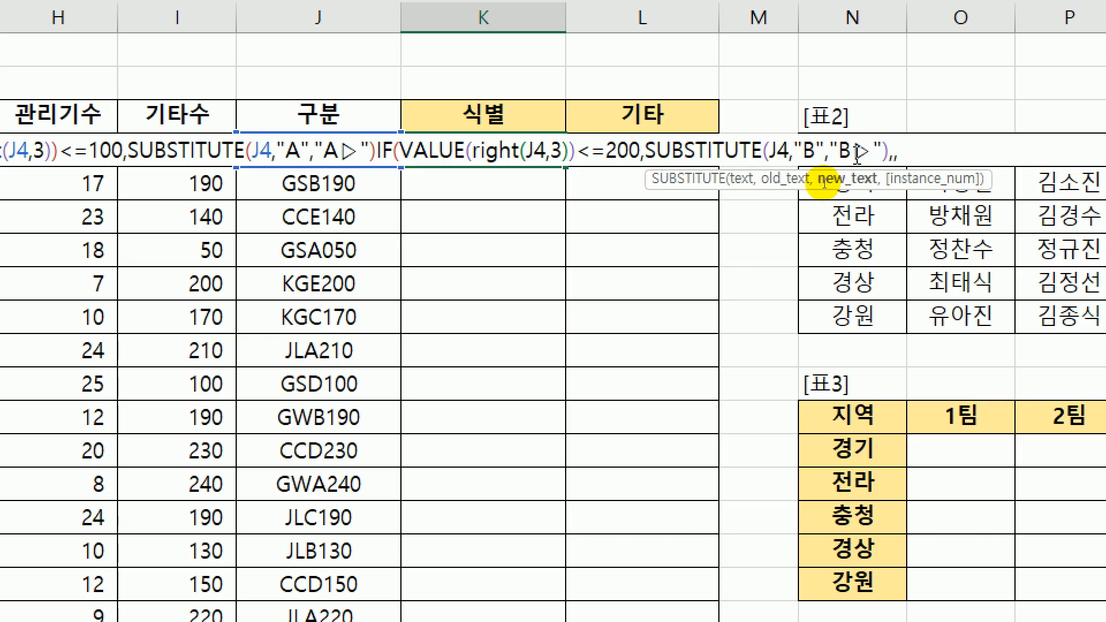
{"action": "key", "text": "ctrl+v"}
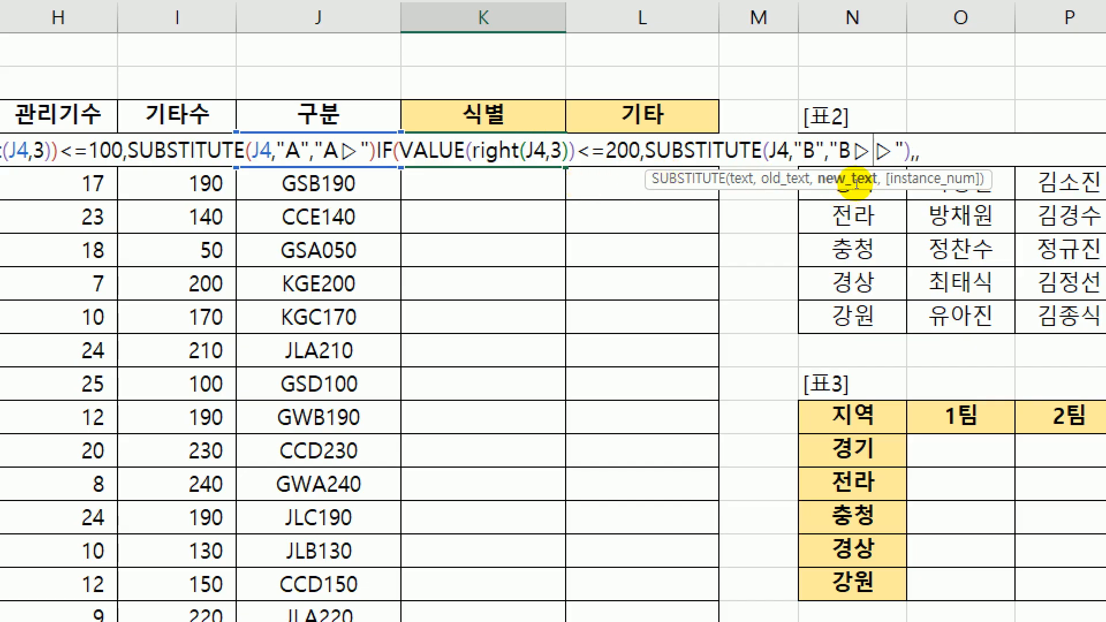
Step: Separate the first SUBSTITUTE from the second IF with a comma and remove the extra comma at the formula's end
{"action": "left_click", "coordinate": [376, 151]}
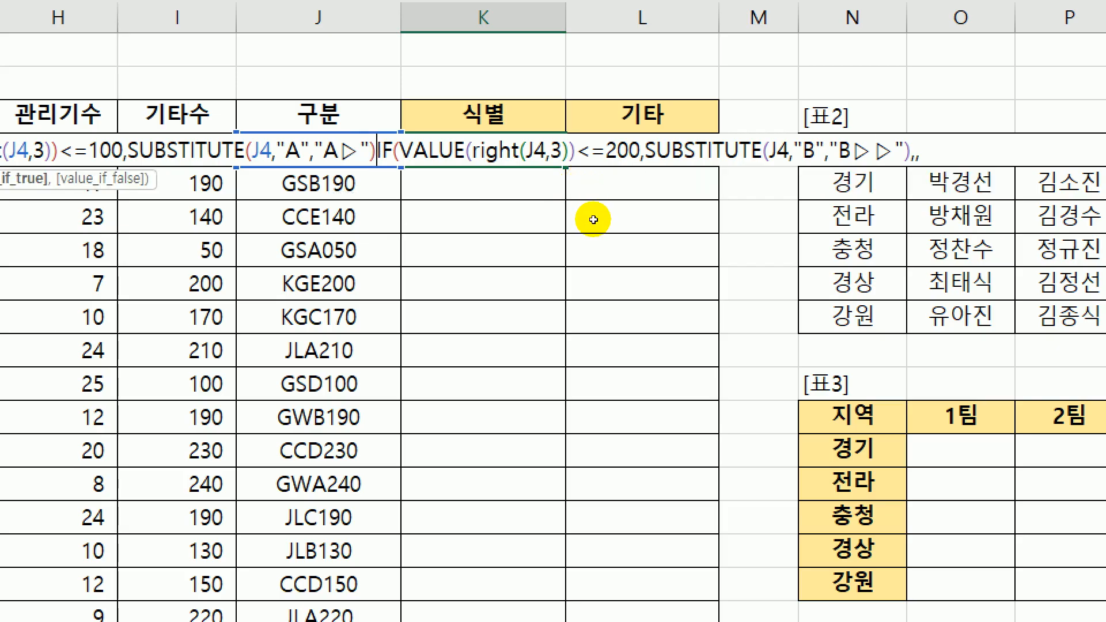
{"action": "type", "text": "),"}
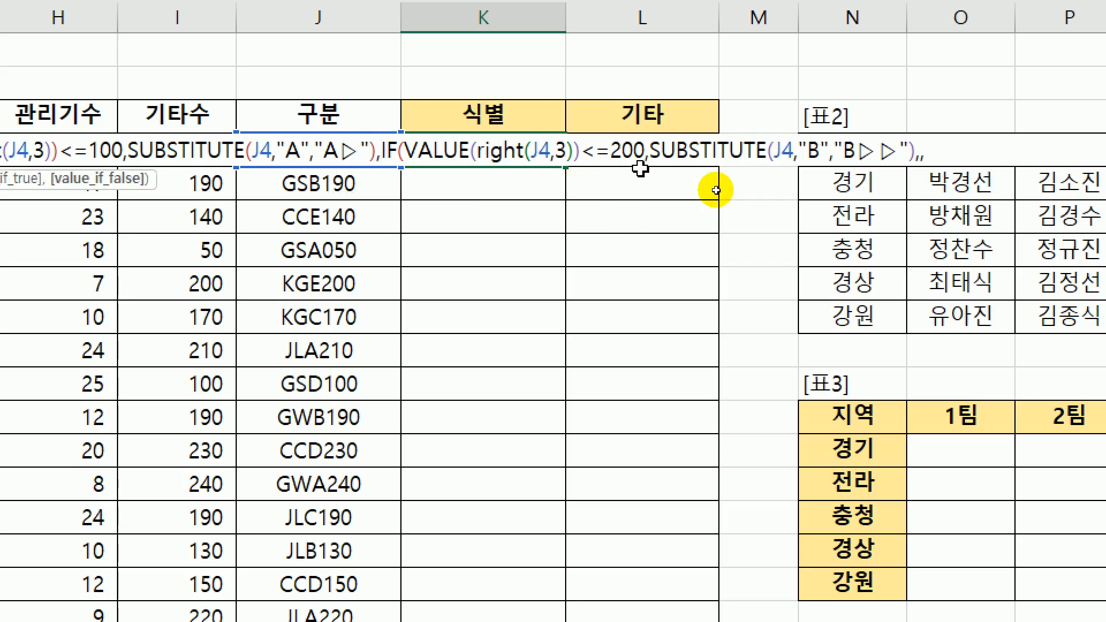
{"action": "left_click", "coordinate": [932, 155]}
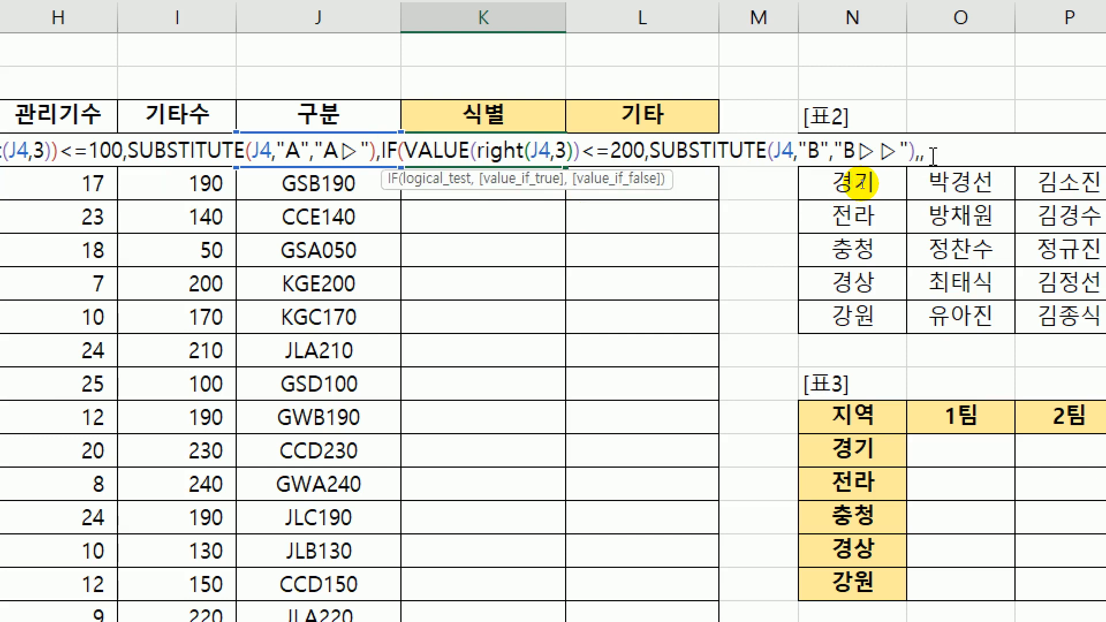
{"action": "key", "text": "BackSpace"}
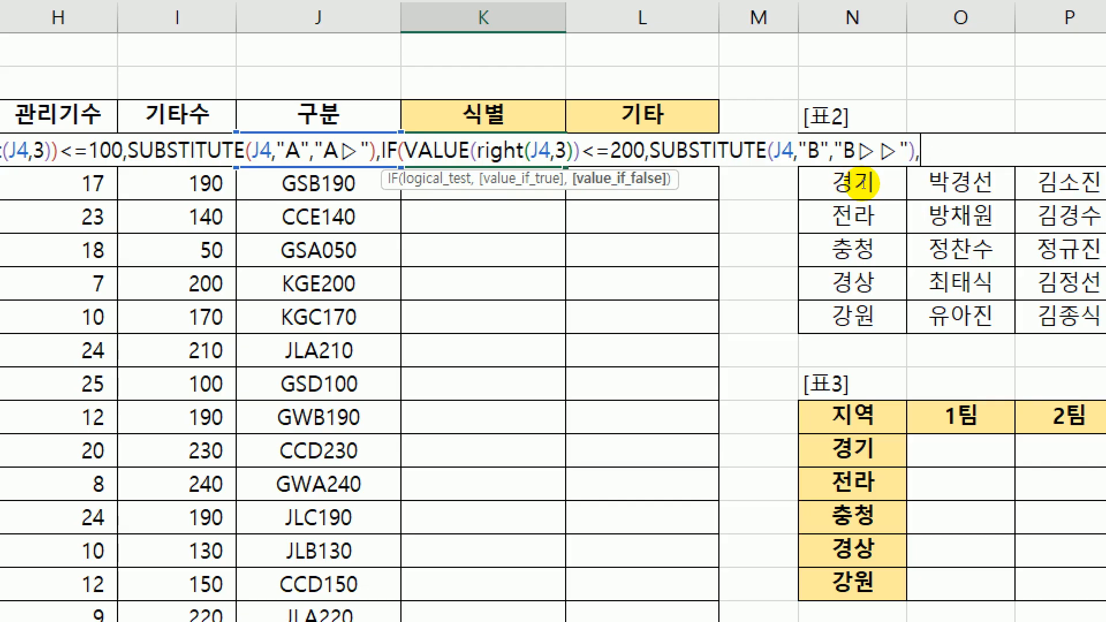
Step: Use J4 as the inner IF's false value, close both IF functions and enter the K4 formula
{"action": "left_click", "coordinate": [337, 113]}
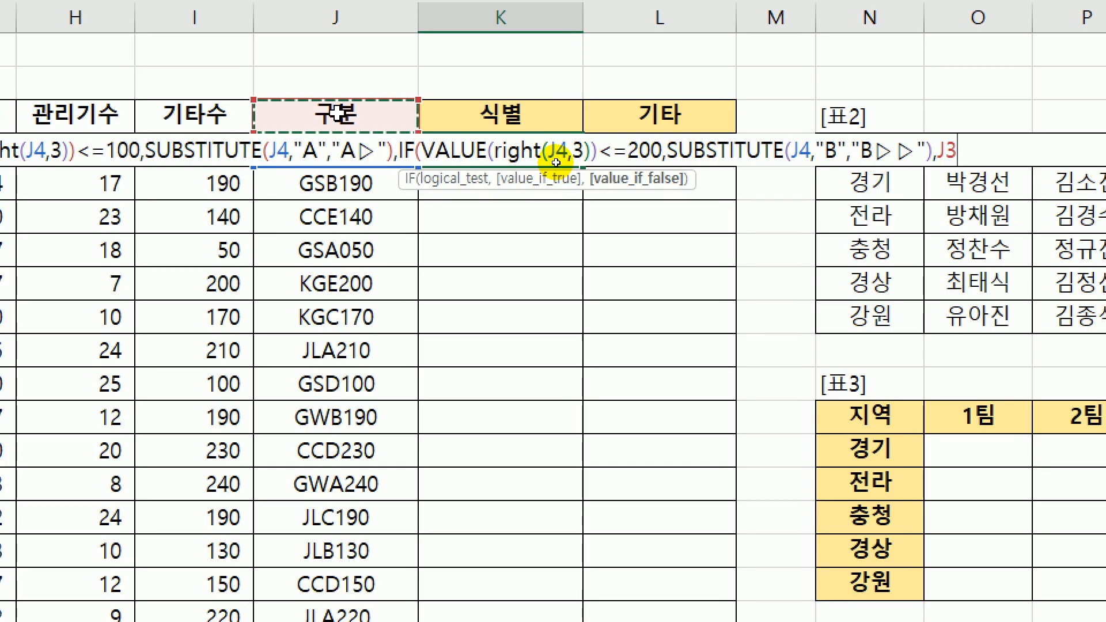
{"action": "key", "text": "Down"}
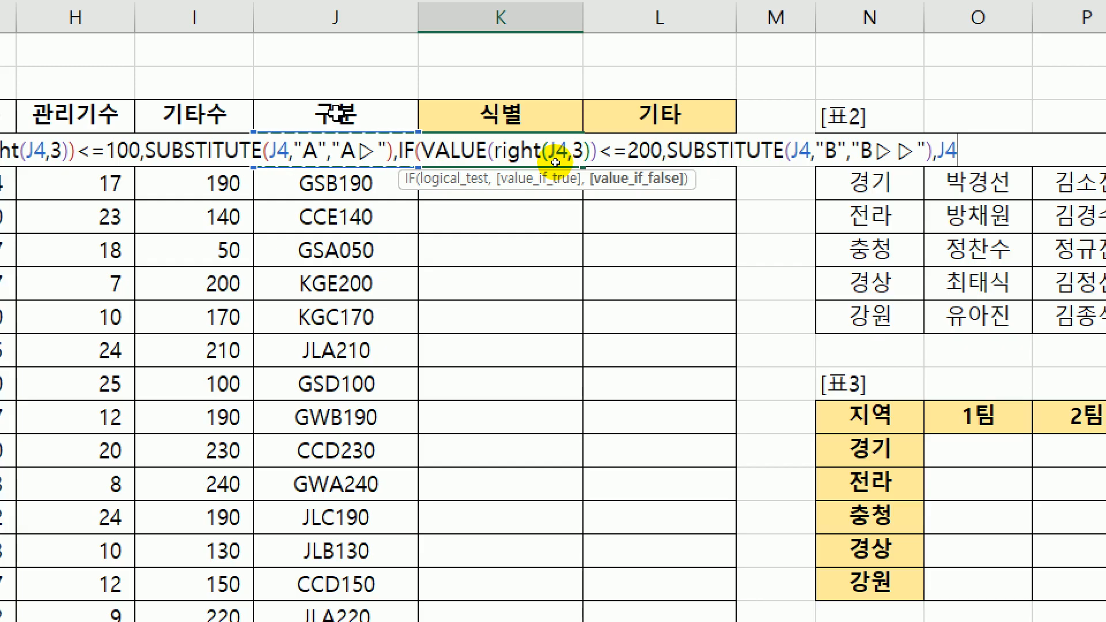
{"action": "type", "text": "))"}
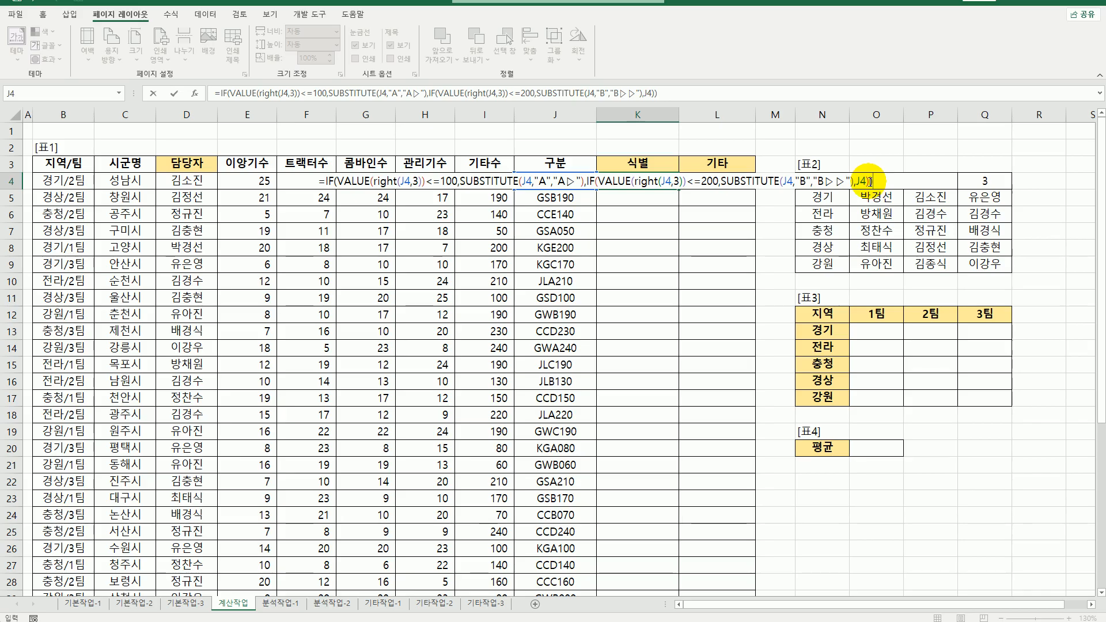
{"action": "key", "text": "Return"}
Step: Fill the K4 formula down the 식별 column and check the results in K5 and K7
{"action": "left_click", "coordinate": [668, 186]}
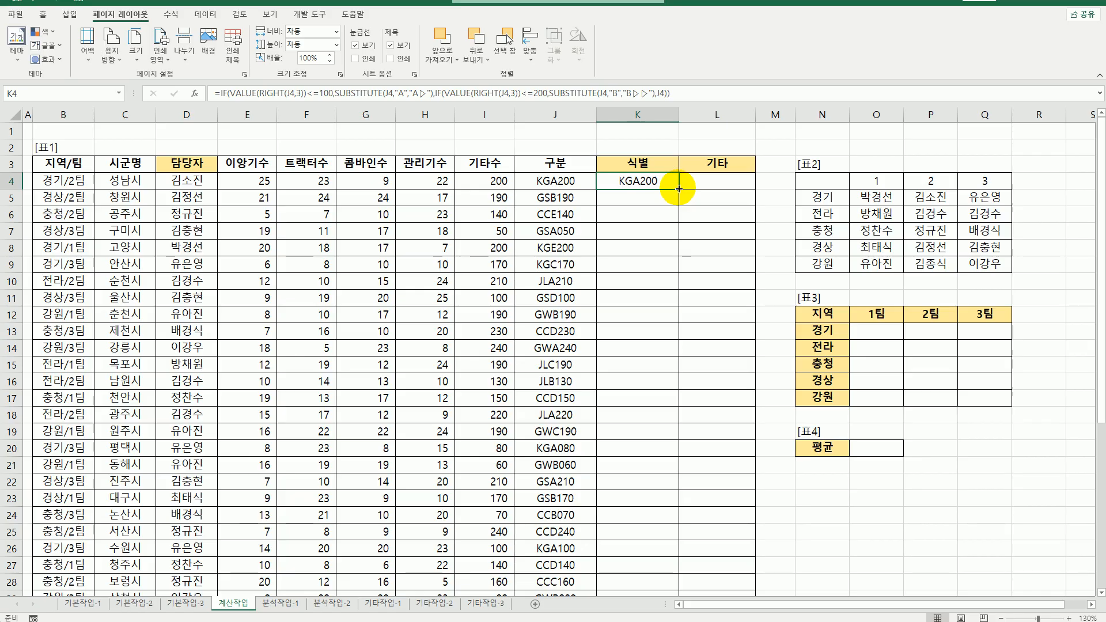
{"action": "double_click", "coordinate": [678, 189]}
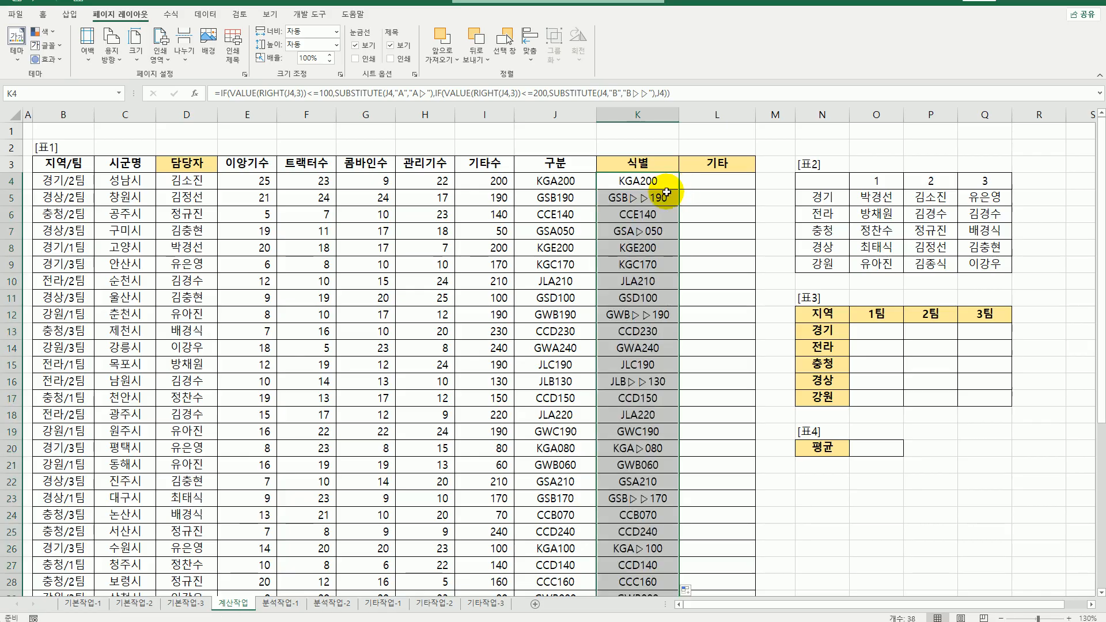
{"action": "left_click", "coordinate": [666, 197]}
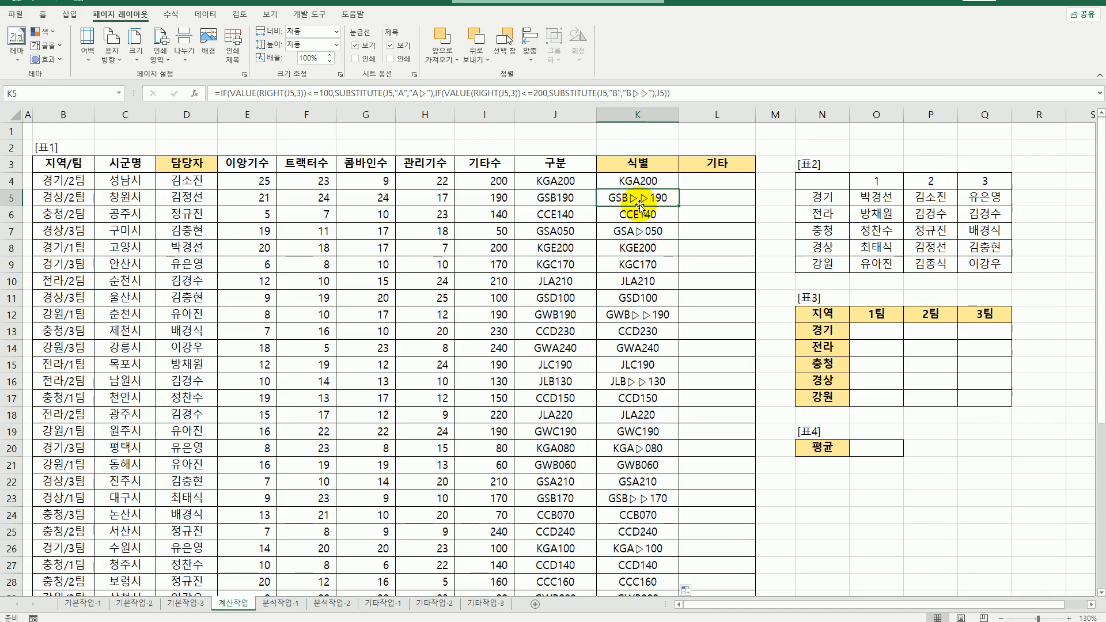
{"action": "left_click", "coordinate": [644, 233]}
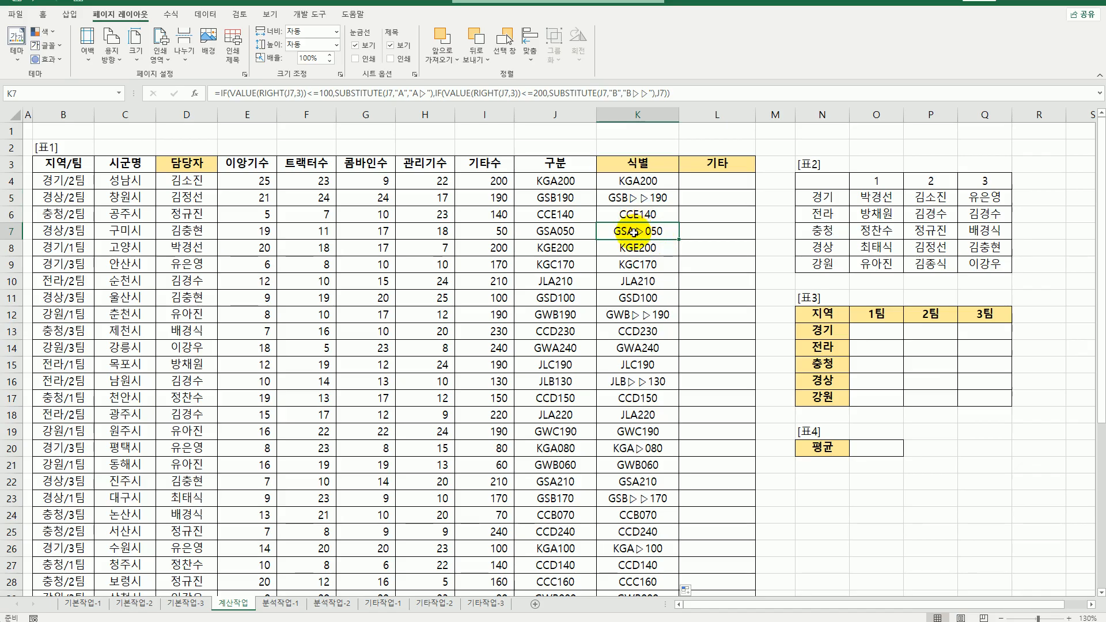
{"action": "left_click", "coordinate": [650, 181]}
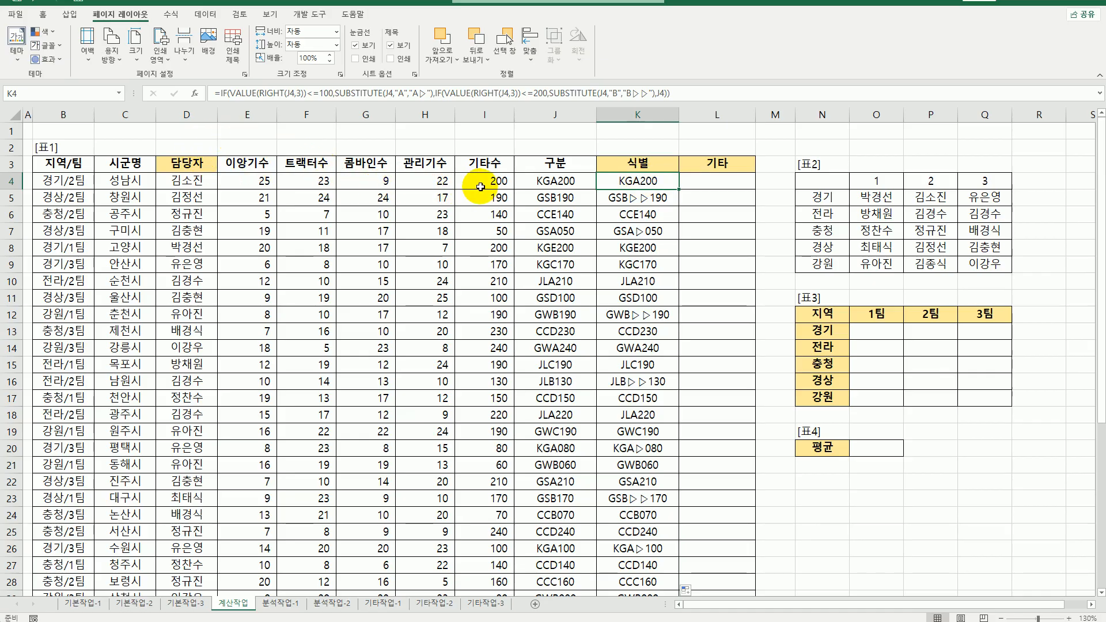
Step: Start a TEXT formula in O13 of 표3 with an empty value argument and the format "0.0%"
{"action": "left_click", "coordinate": [872, 330]}
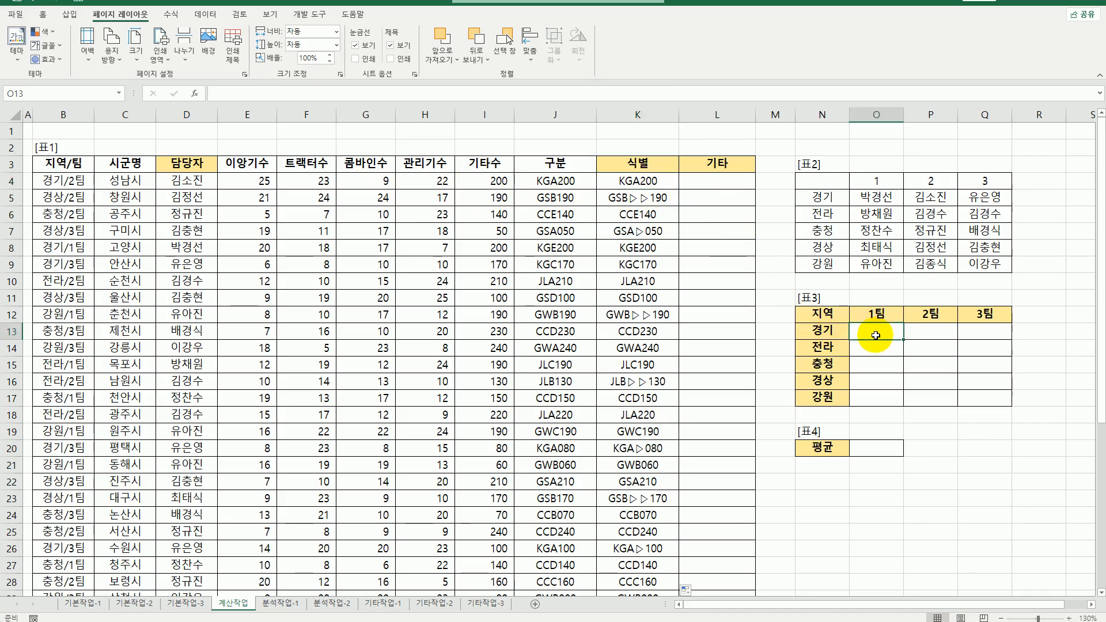
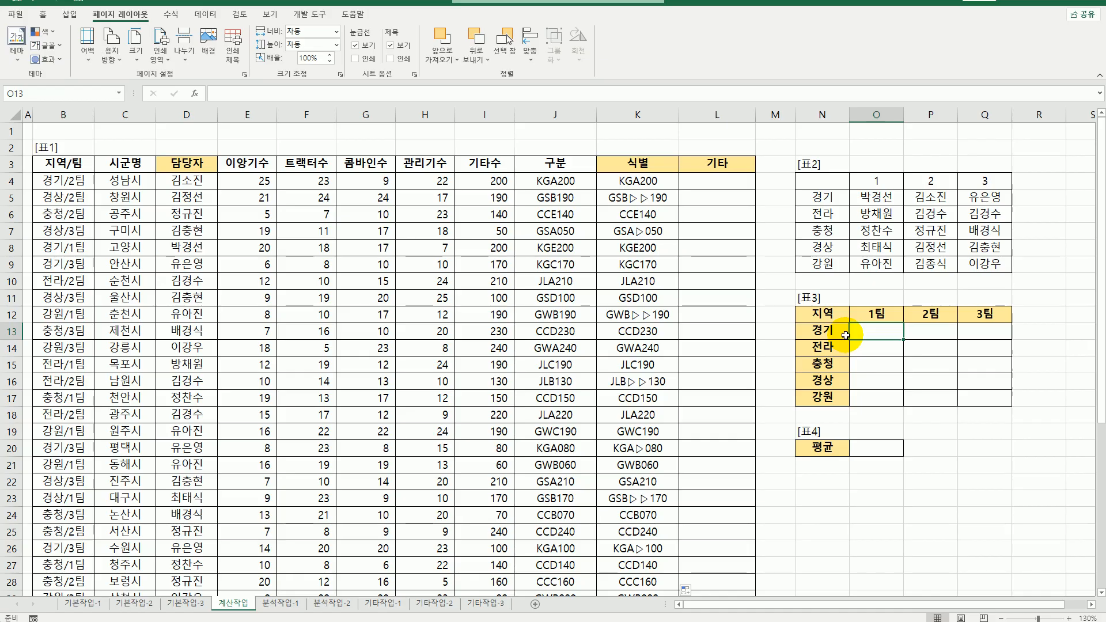
{"action": "type", "text": "="}
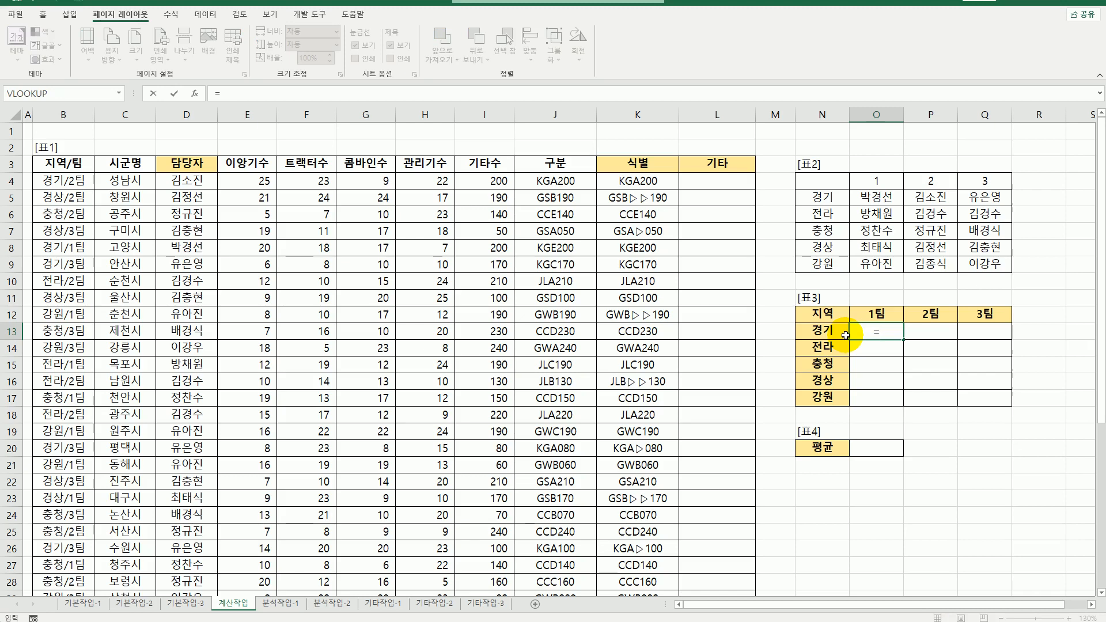
{"action": "type", "text": "tex"}
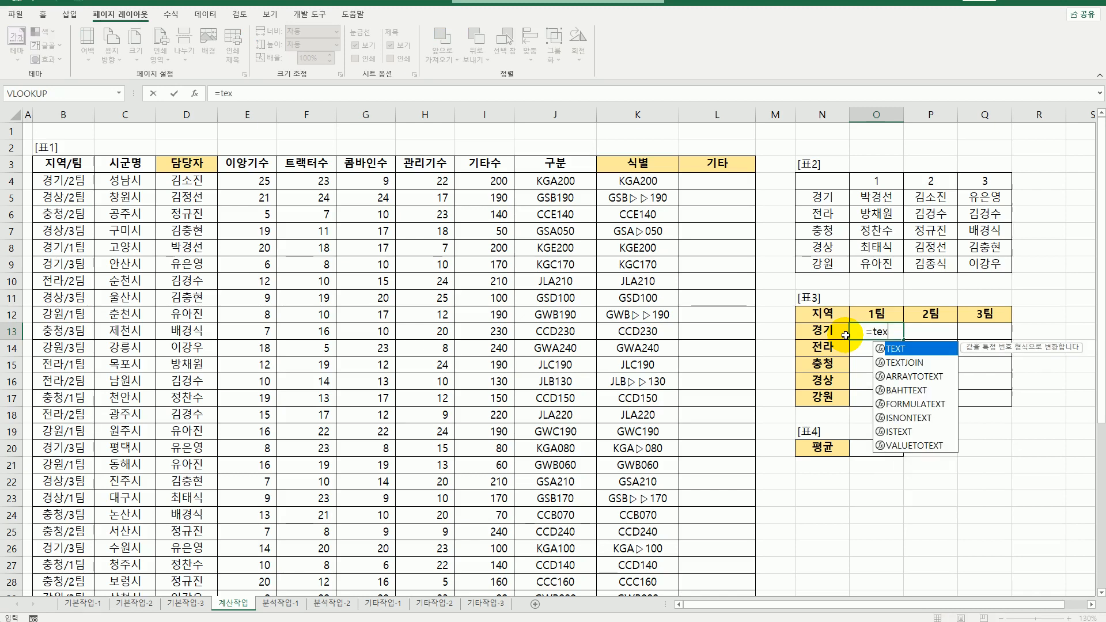
{"action": "type", "text": "t("}
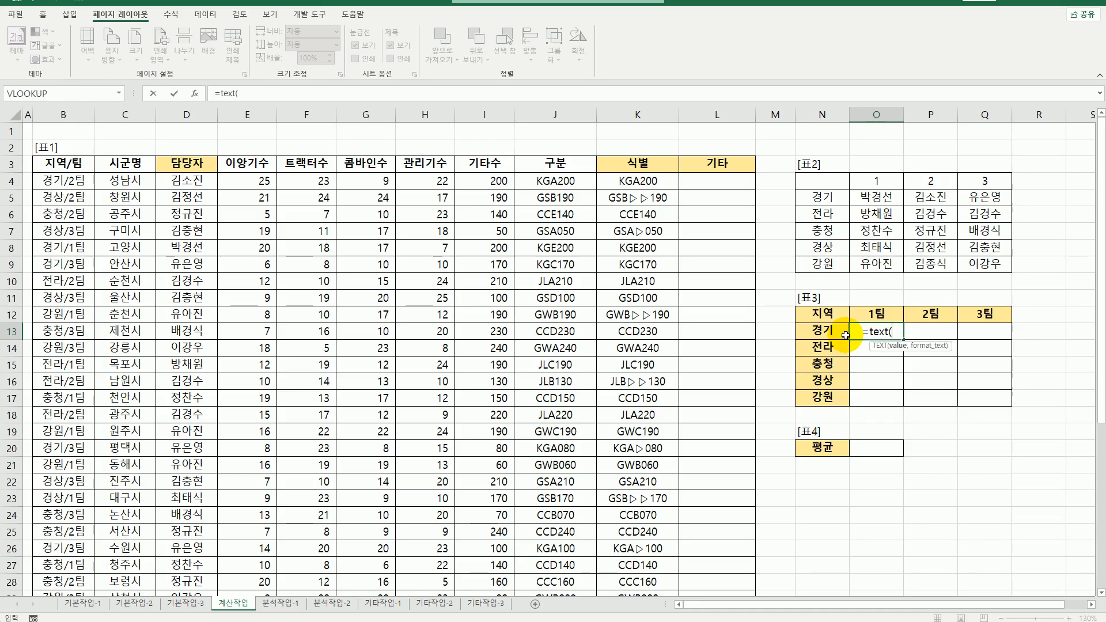
{"action": "type", "text": ","}
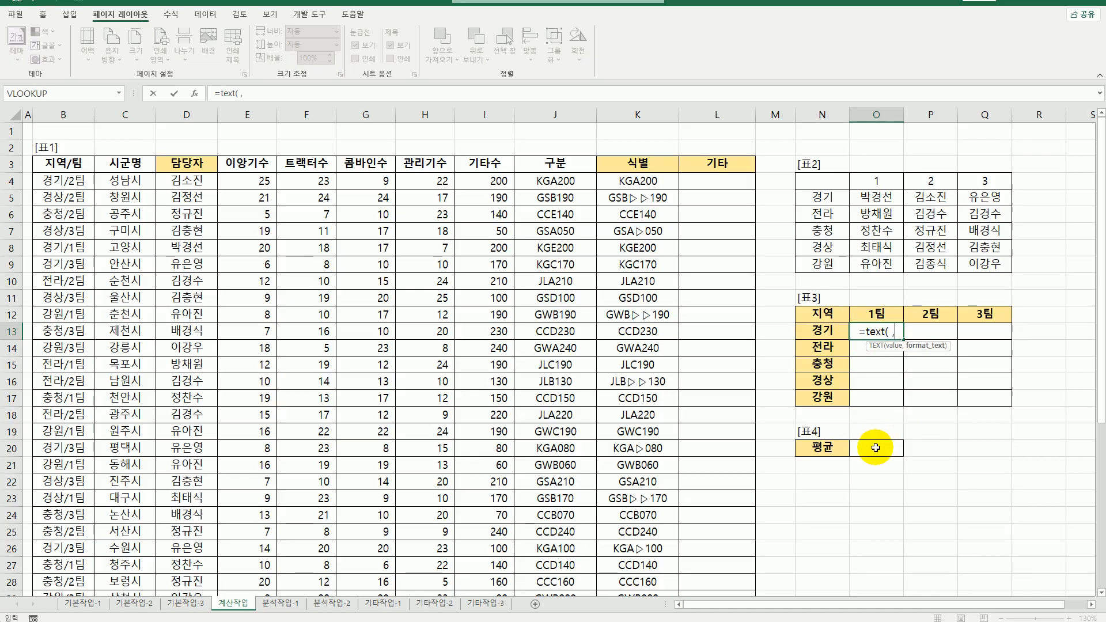
{"action": "type", "text": "\""}
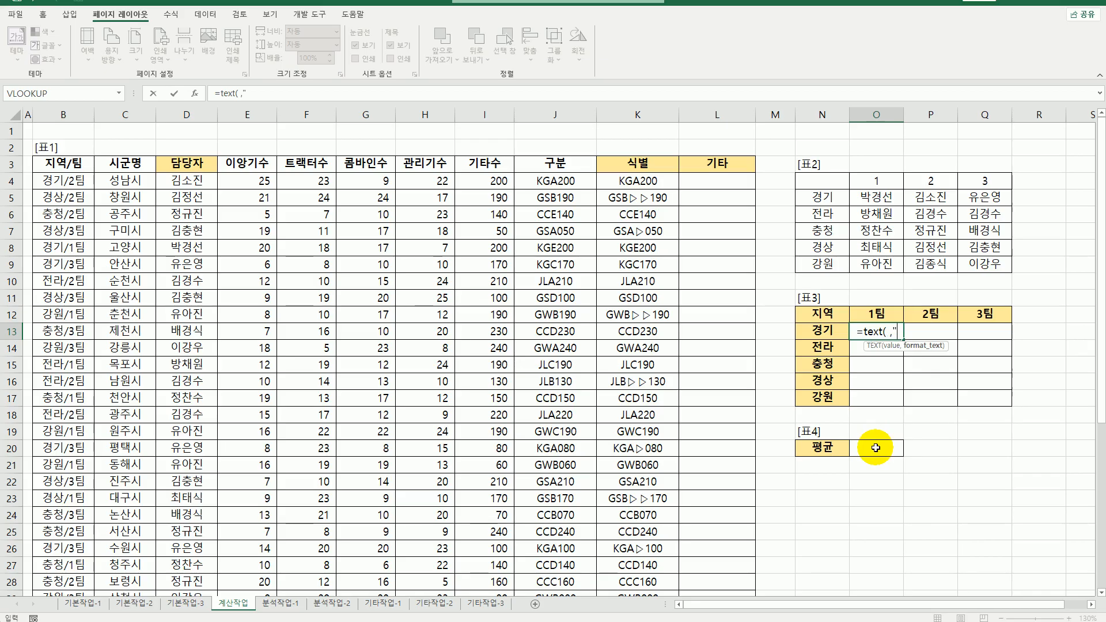
{"action": "type", "text": "0."}
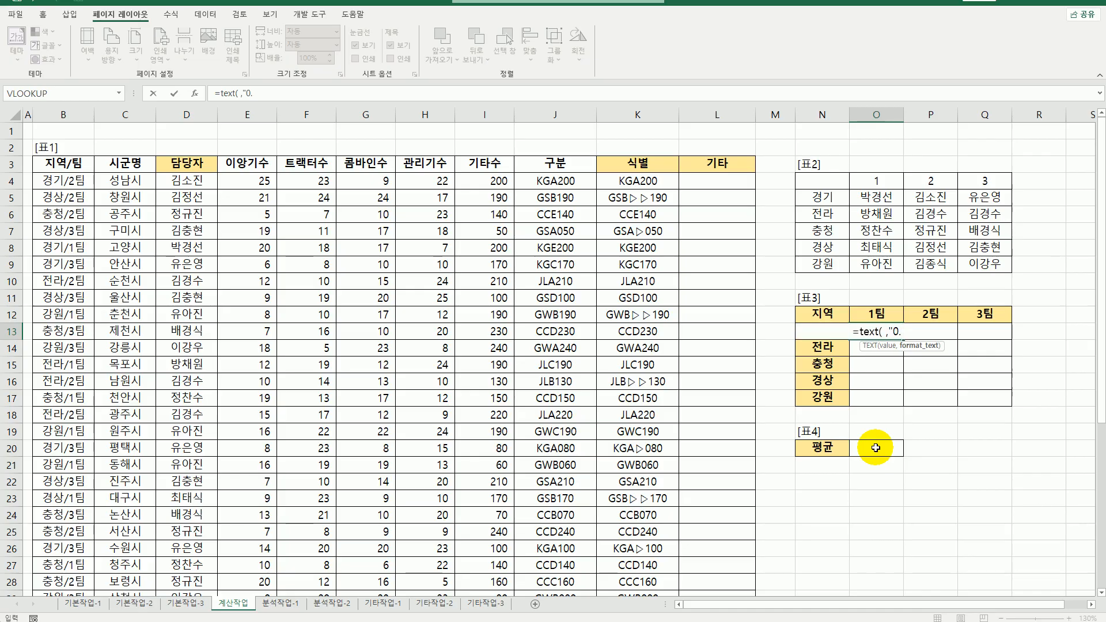
{"action": "type", "text": "0%"}
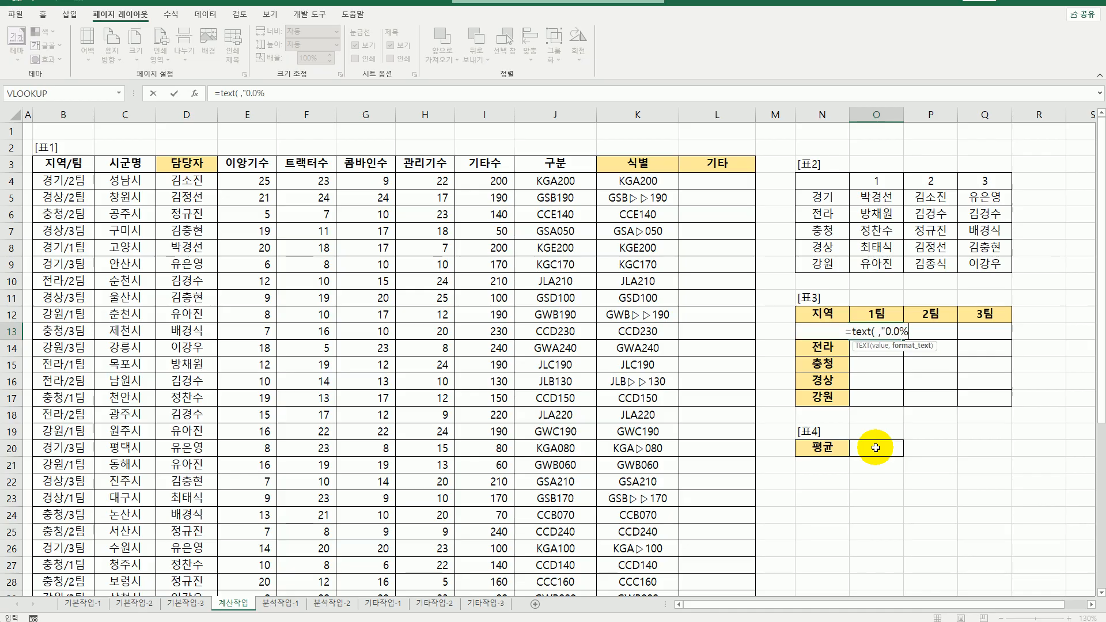
{"action": "type", "text": "\")"}
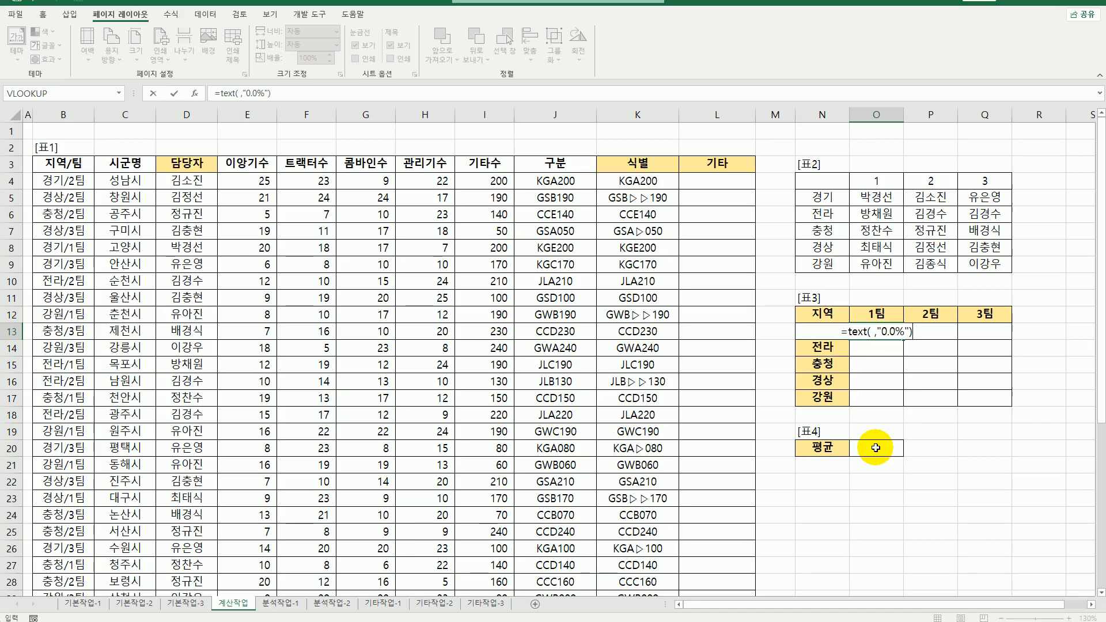
Step: Nest a SUM function containing an IF in the empty value argument of the TEXT formula in O13
{"action": "left_click", "coordinate": [872, 332]}
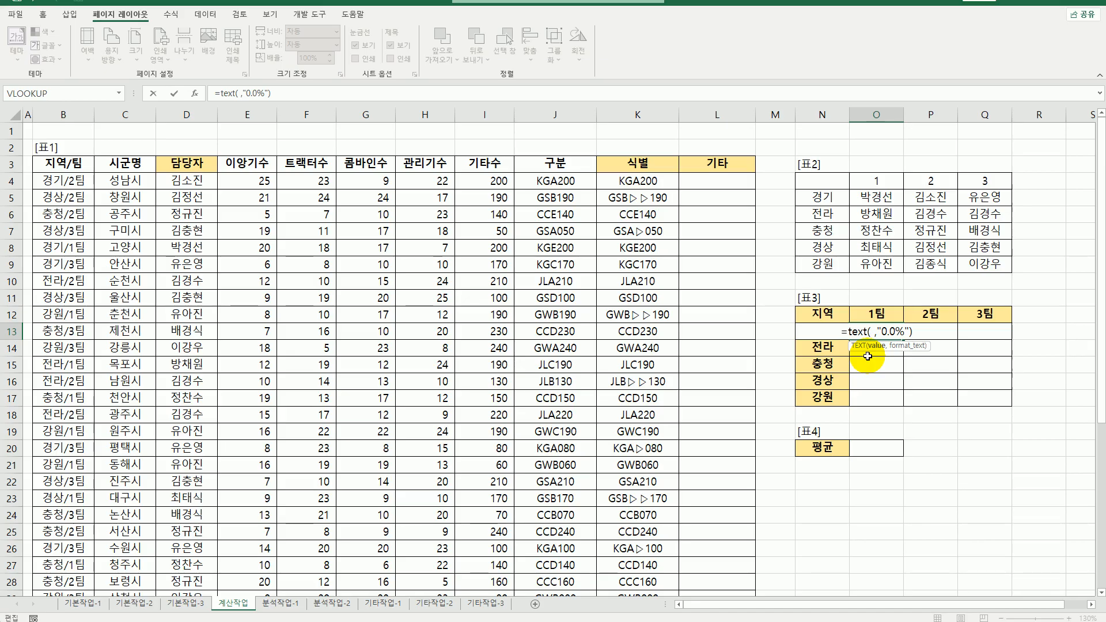
{"action": "type", "text": "s"}
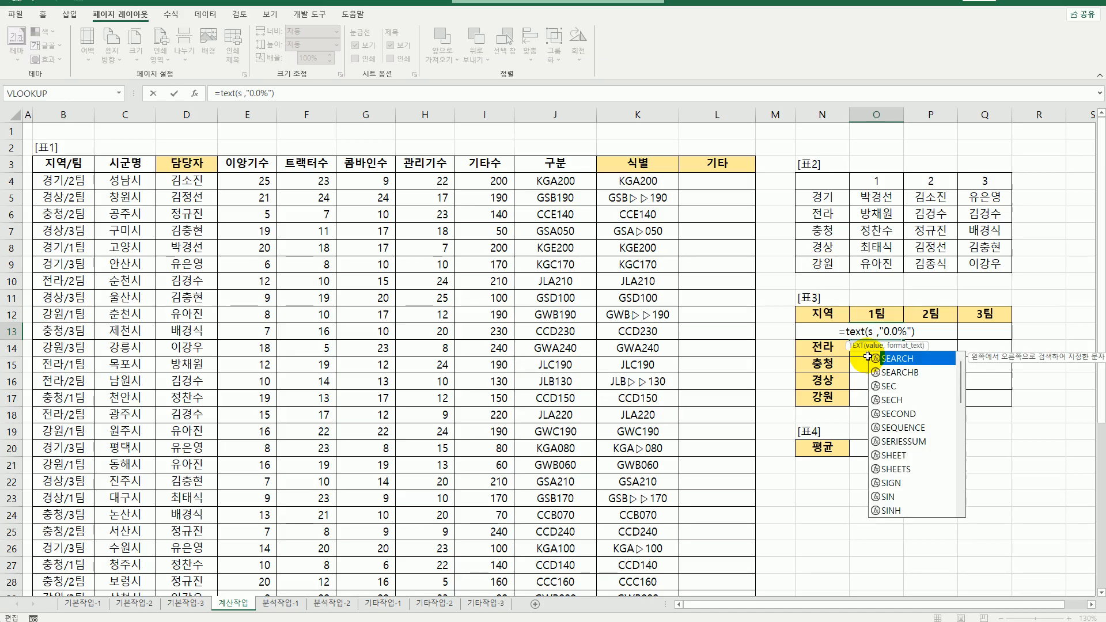
{"action": "type", "text": "um("}
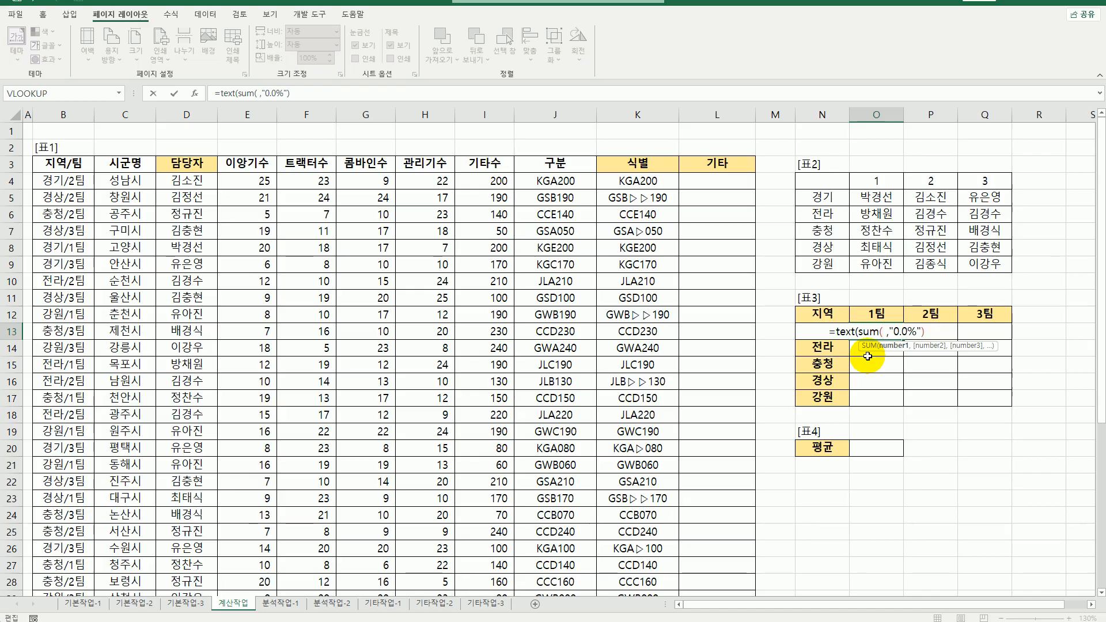
{"action": "type", "text": "if"}
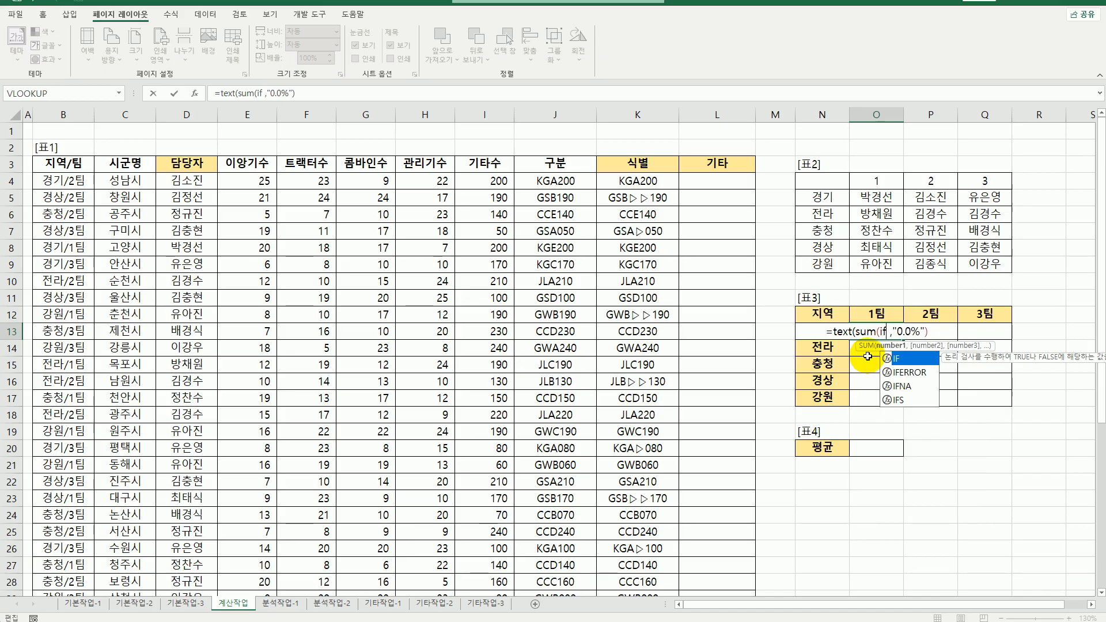
{"action": "type", "text": "("}
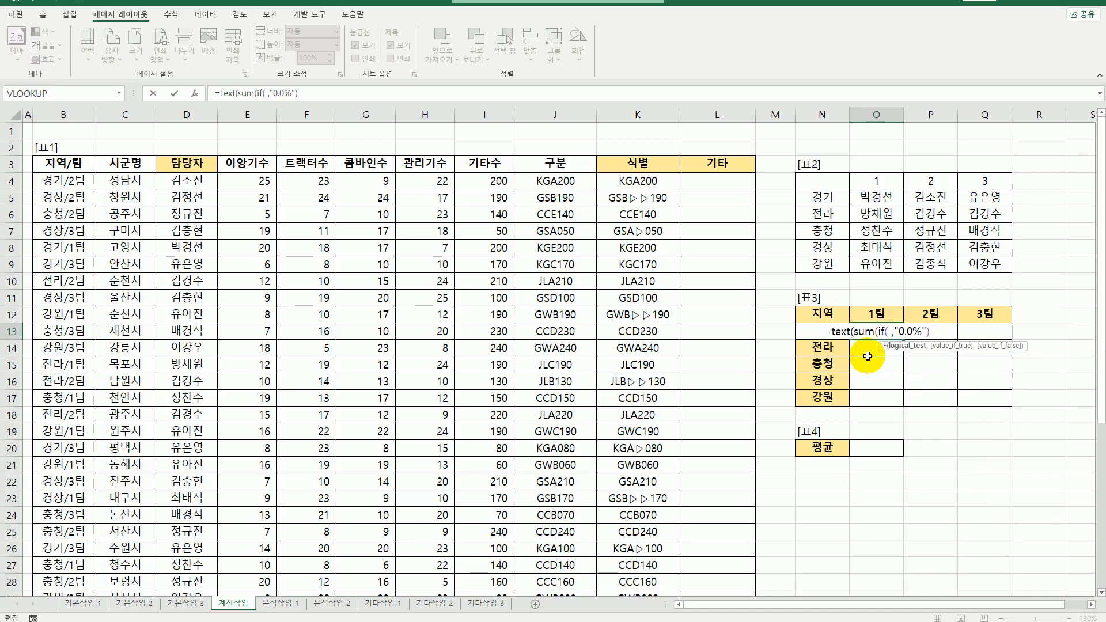
Step: Give the IF in O13 two empty bracketed conditions joined by *, with $F$4:$F$41 as true value, and close IF and SUM
{"action": "type", "text": "( )*"}
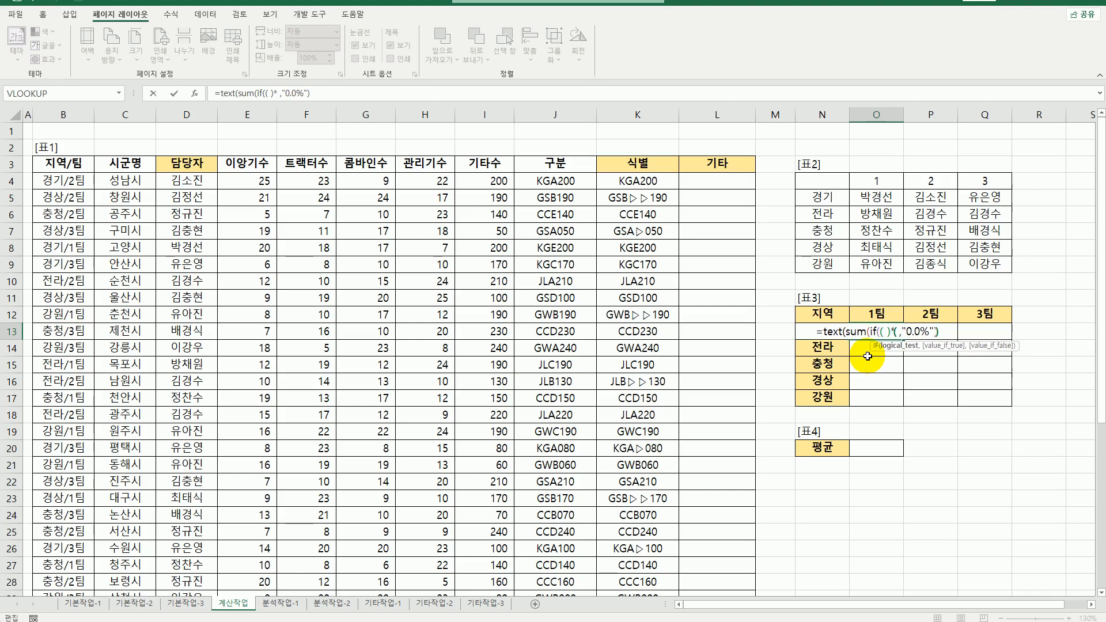
{"action": "type", "text": "( ),"}
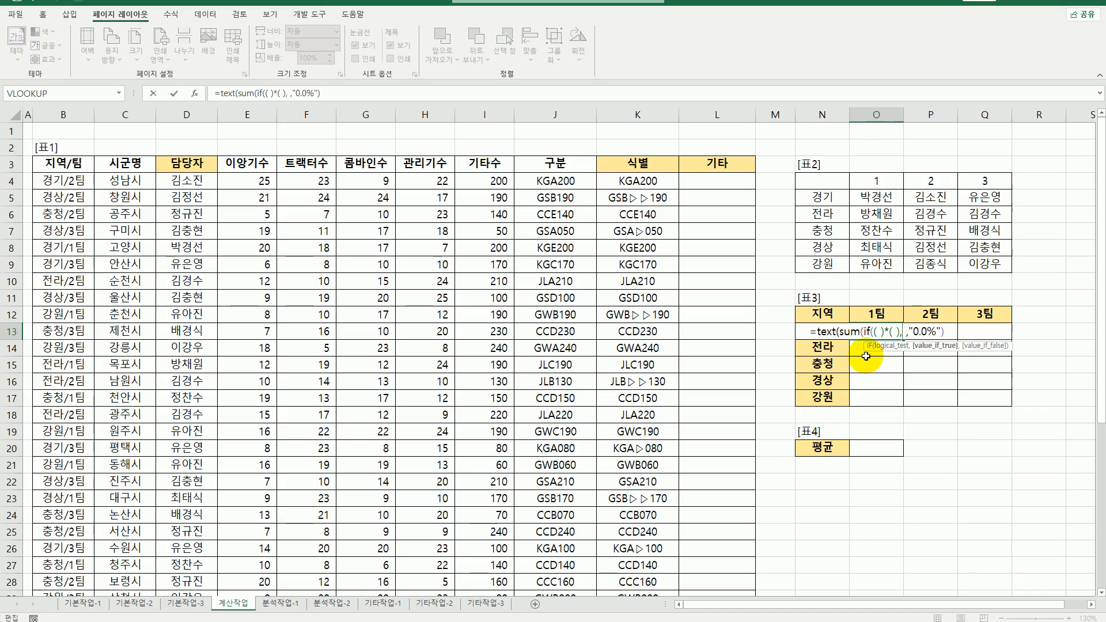
{"action": "left_click_drag", "start_coordinate": [317, 182], "coordinate": [325, 553]}
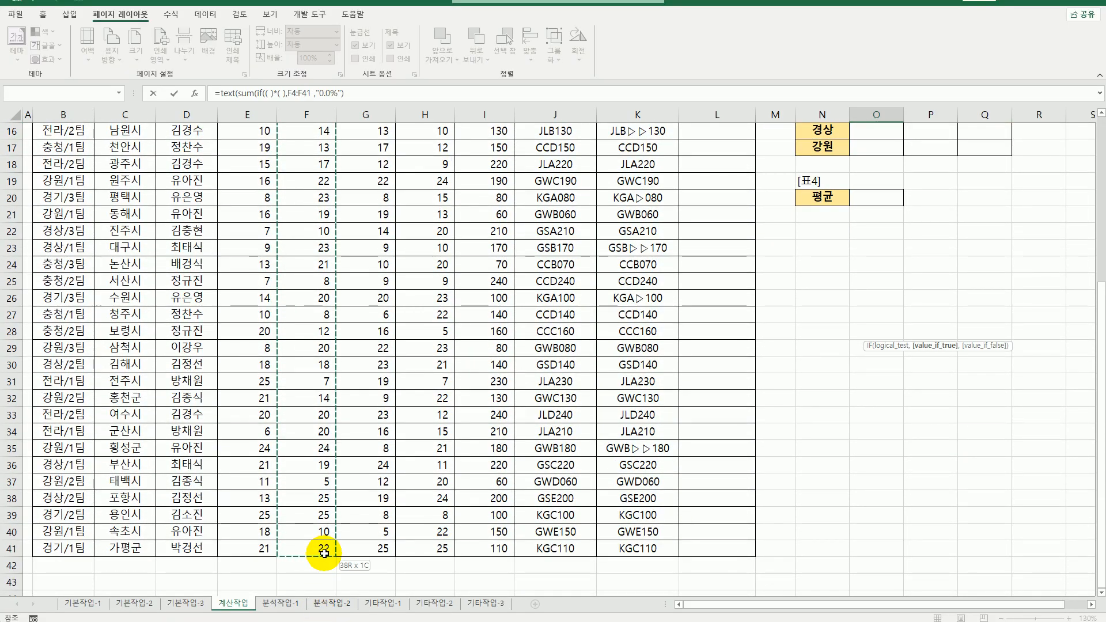
{"action": "key", "text": "F4"}
{"action": "scroll", "coordinate": [495, 484], "scroll_direction": "up", "scroll_amount": 5}
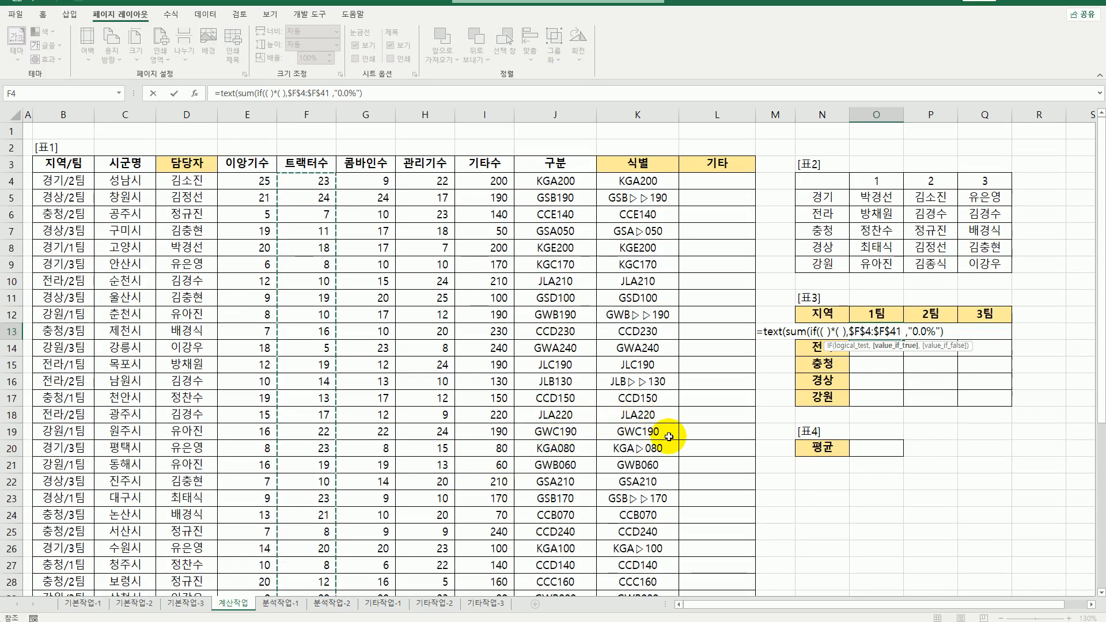
{"action": "type", "text": ")"}
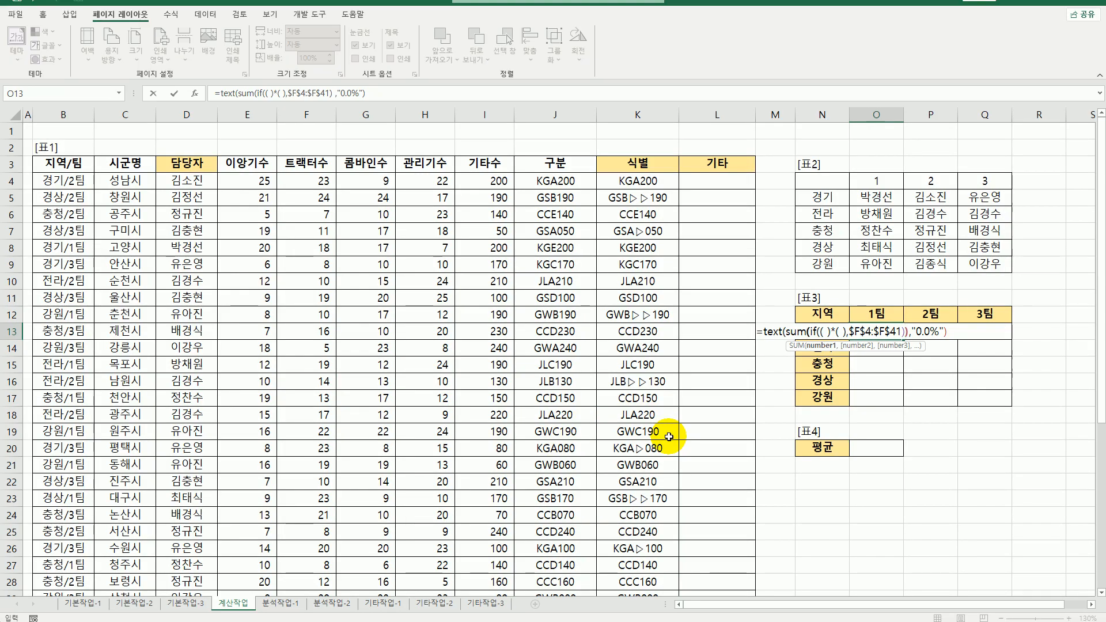
{"action": "type", "text": ")"}
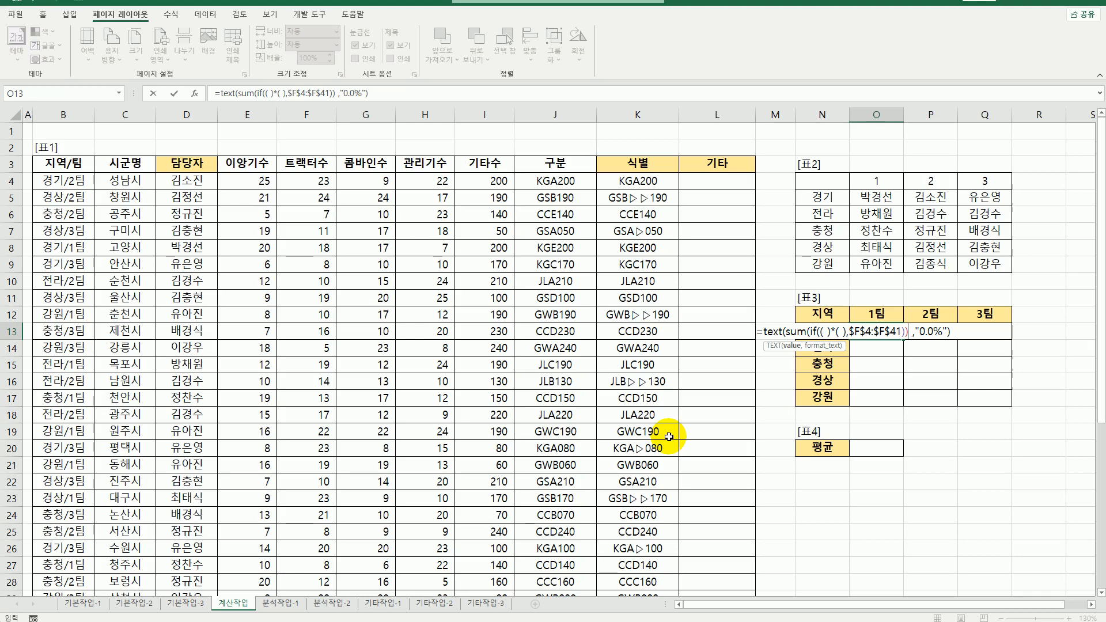
Step: Divide the conditional sum in the O13 formula by SUM($F$4:$F$41)
{"action": "type", "text": "/sum("}
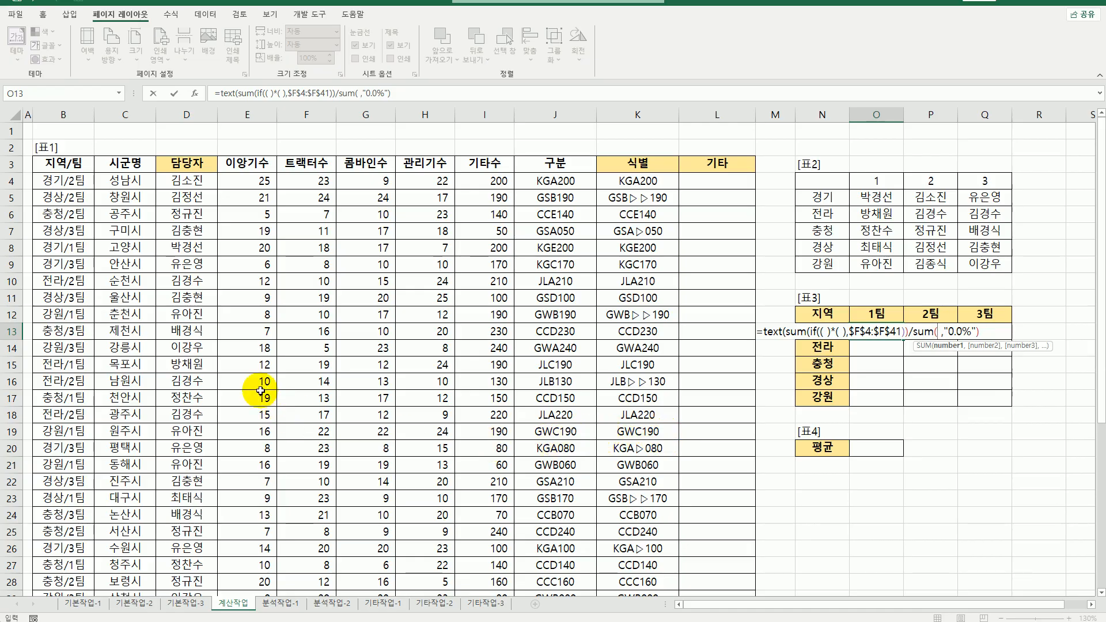
{"action": "left_click_drag", "start_coordinate": [302, 181], "coordinate": [313, 616]}
{"action": "left_click_drag", "start_coordinate": [316, 606], "coordinate": [323, 565]}
{"action": "key", "text": "F4"}
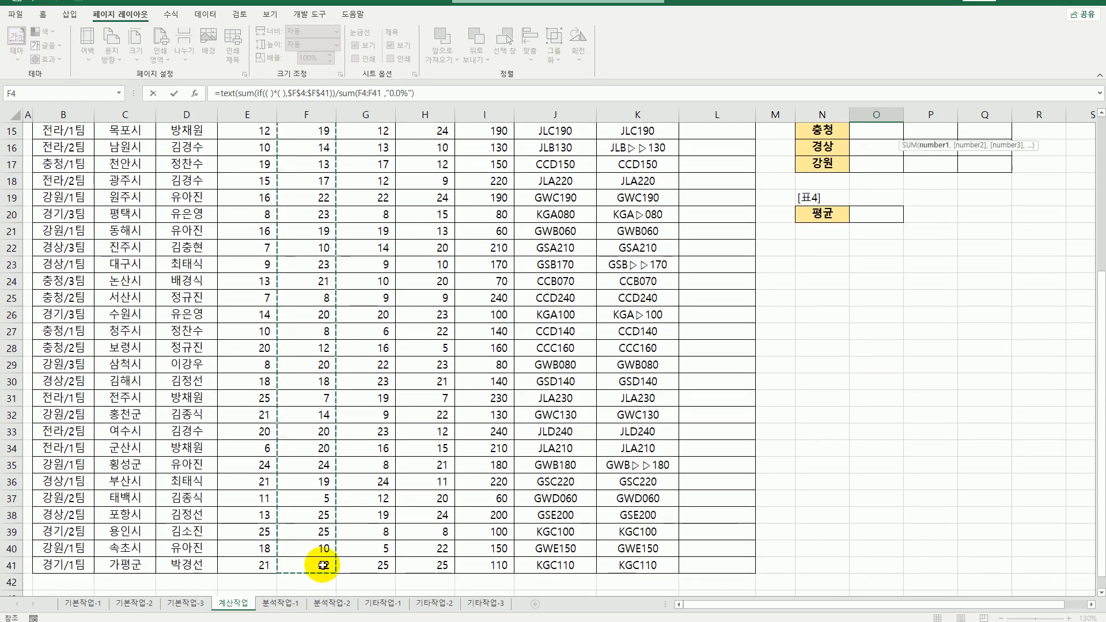
{"action": "scroll", "coordinate": [322, 563], "scroll_direction": "up", "scroll_amount": 5}
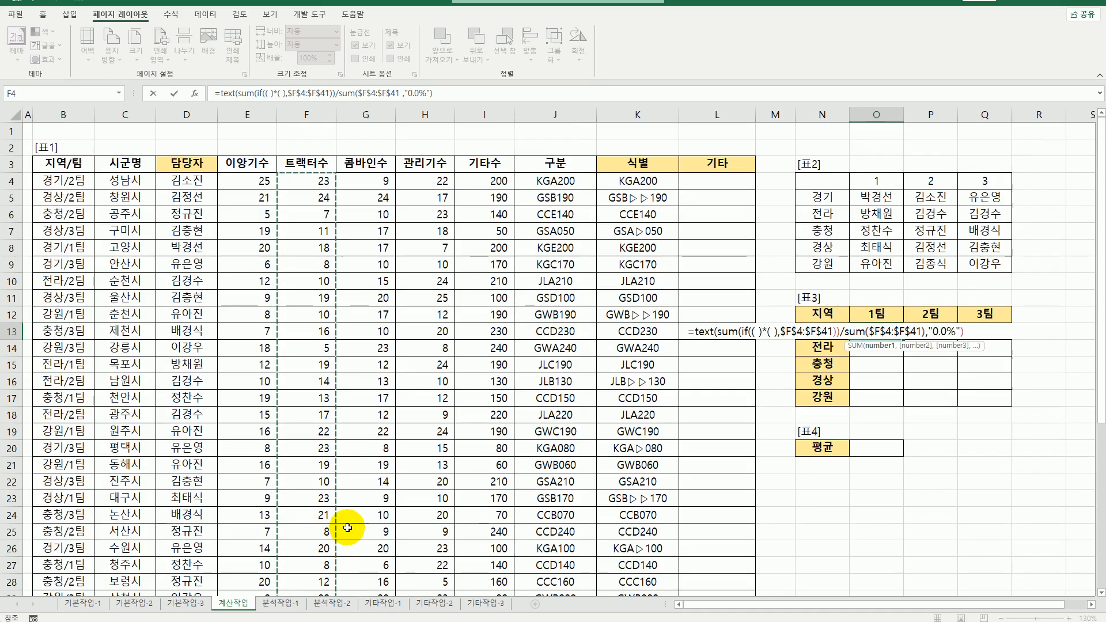
{"action": "type", "text": ")"}
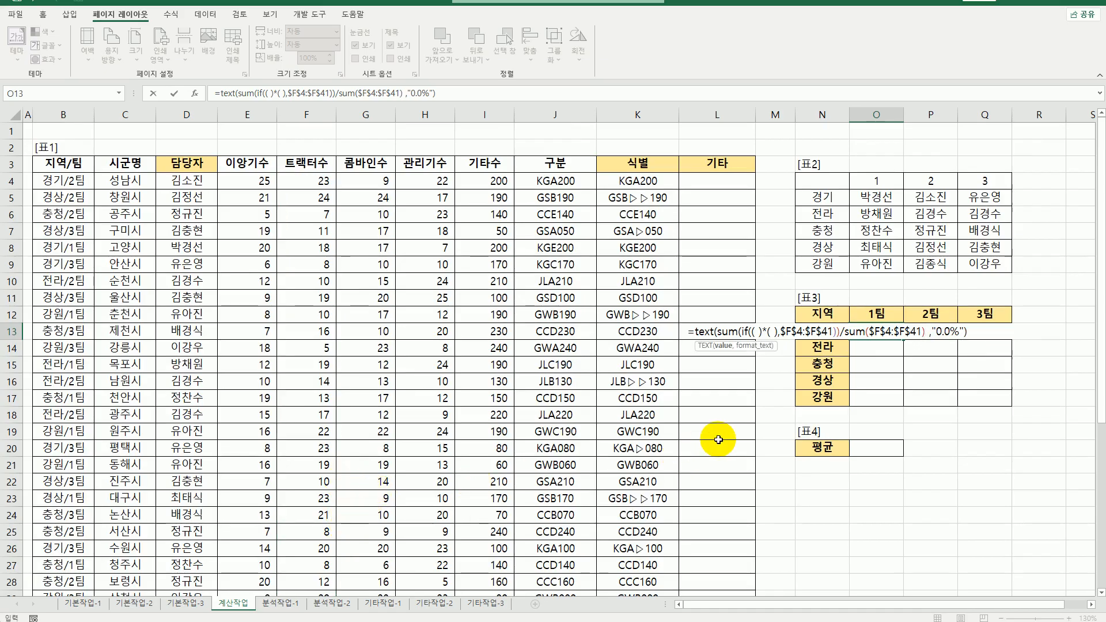
Step: Fill the first empty IF condition with LEFT($B$4:$B$41,2)=$N13
{"action": "left_click", "coordinate": [756, 332]}
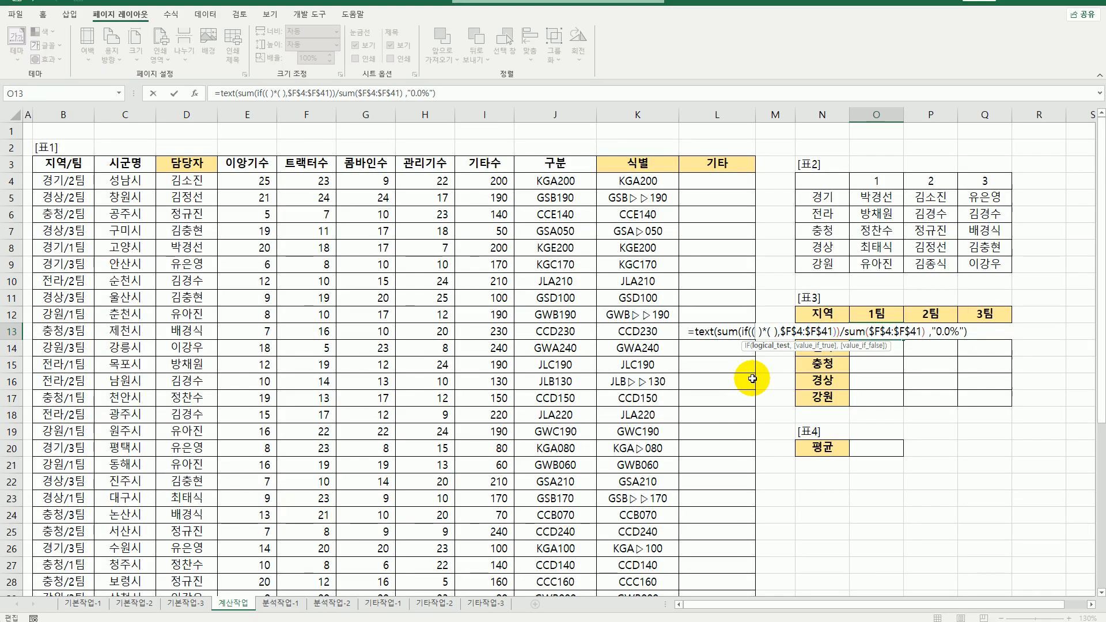
{"action": "type", "text": "left("}
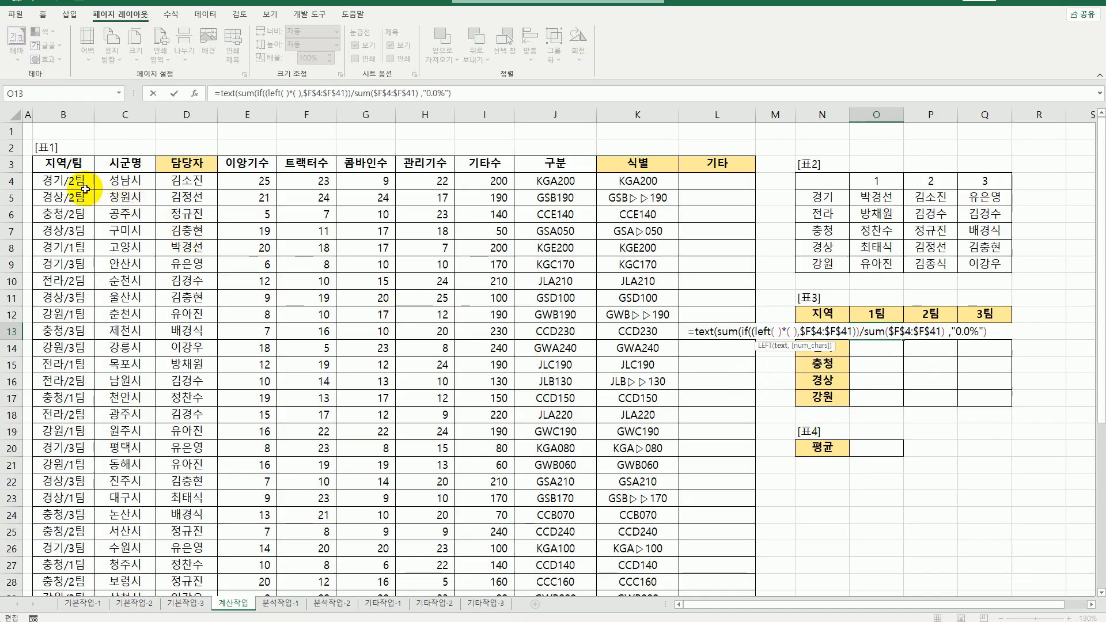
{"action": "left_click_drag", "start_coordinate": [66, 181], "coordinate": [76, 565]}
{"action": "key", "text": "F4"}
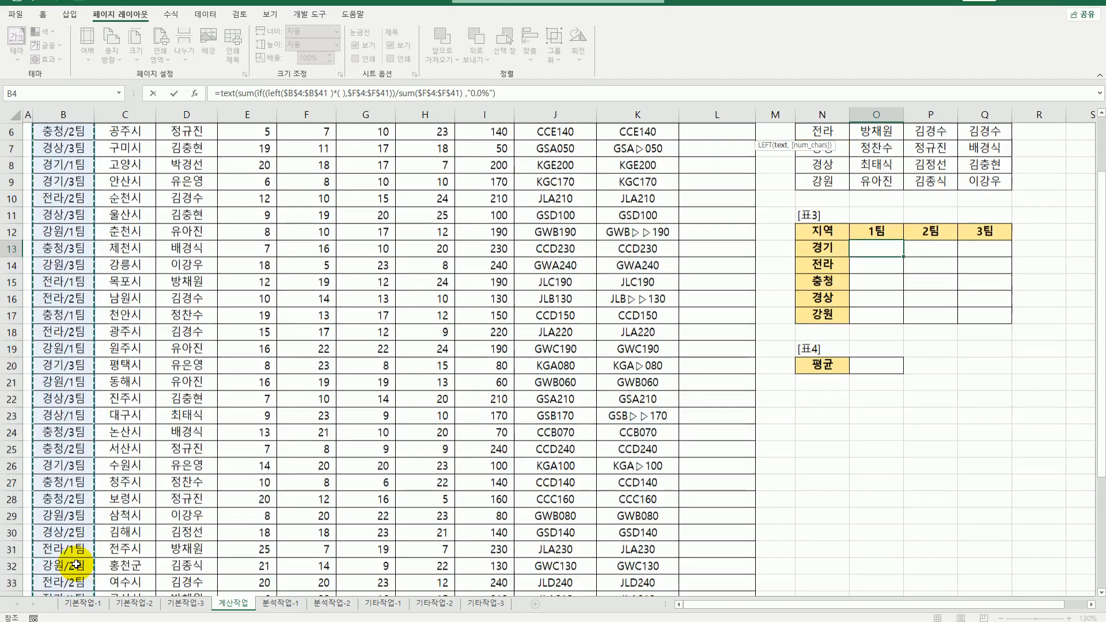
{"action": "type", "text": ",2)="}
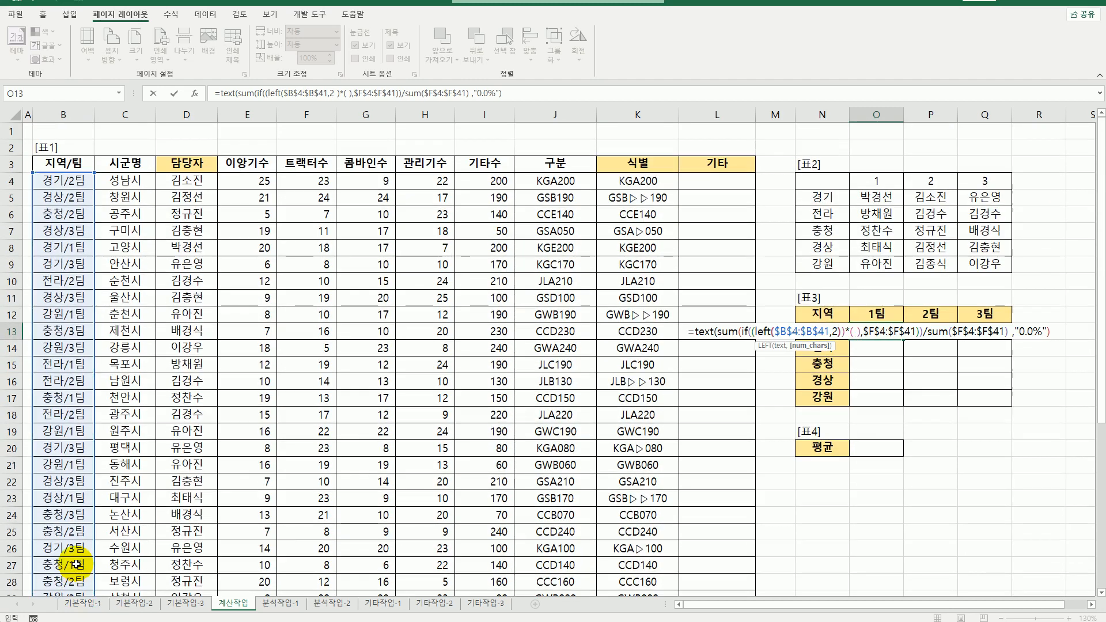
{"action": "key", "text": "Left"}
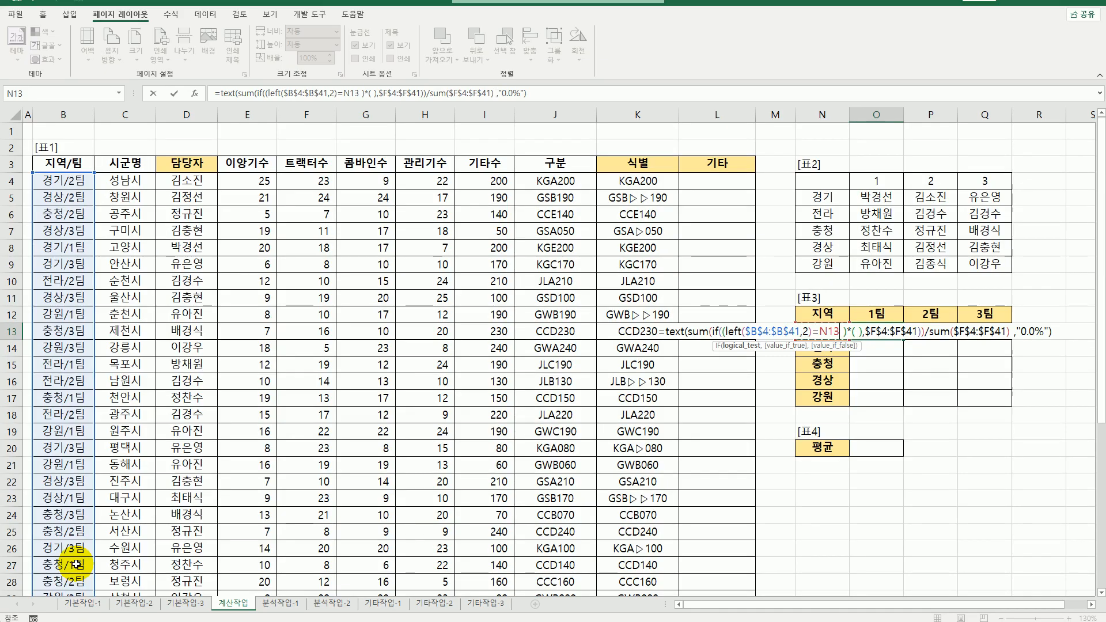
{"action": "key", "text": "F4"}
{"action": "key", "text": "F4"}
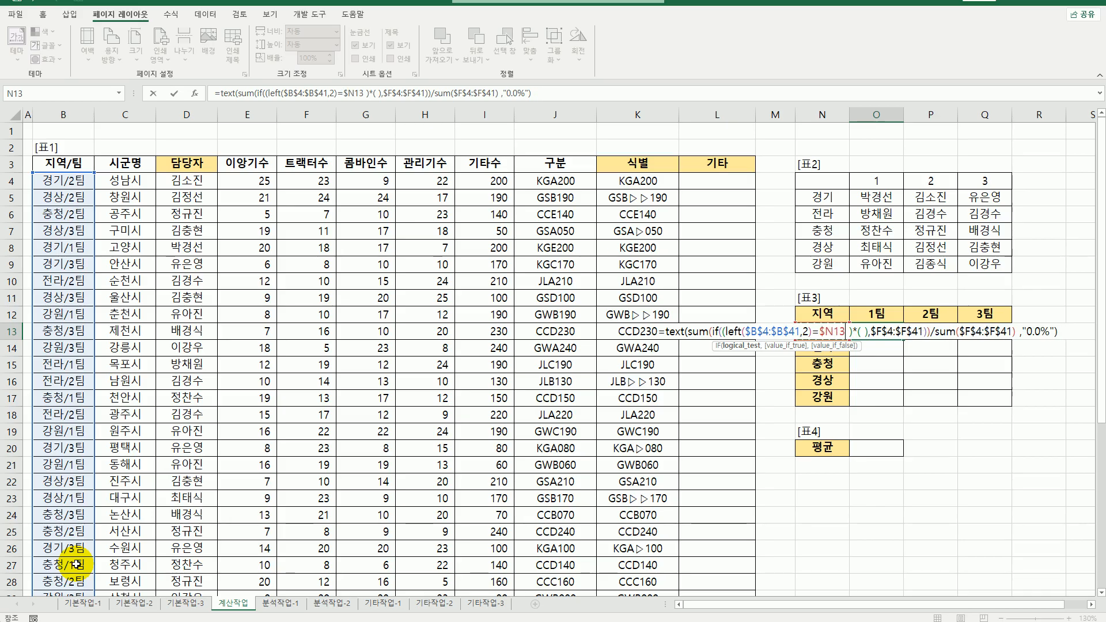
{"action": "key", "text": "F4"}
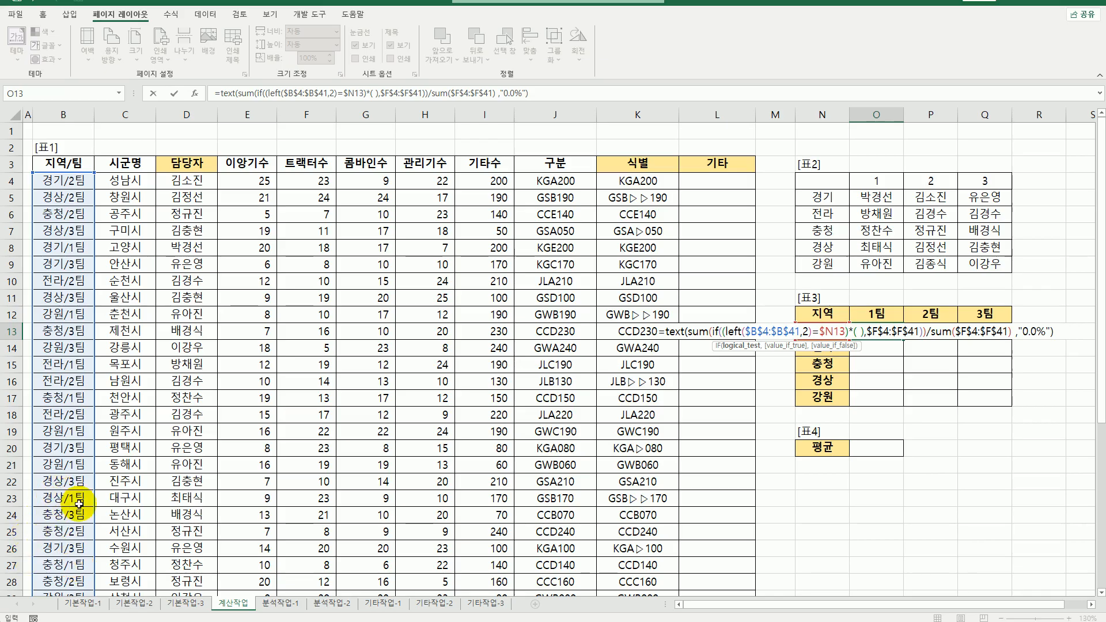
Step: Insert RIGHT($B$4:$B$41,2) in the second empty IF condition of the O13 formula
{"action": "left_click", "coordinate": [858, 332]}
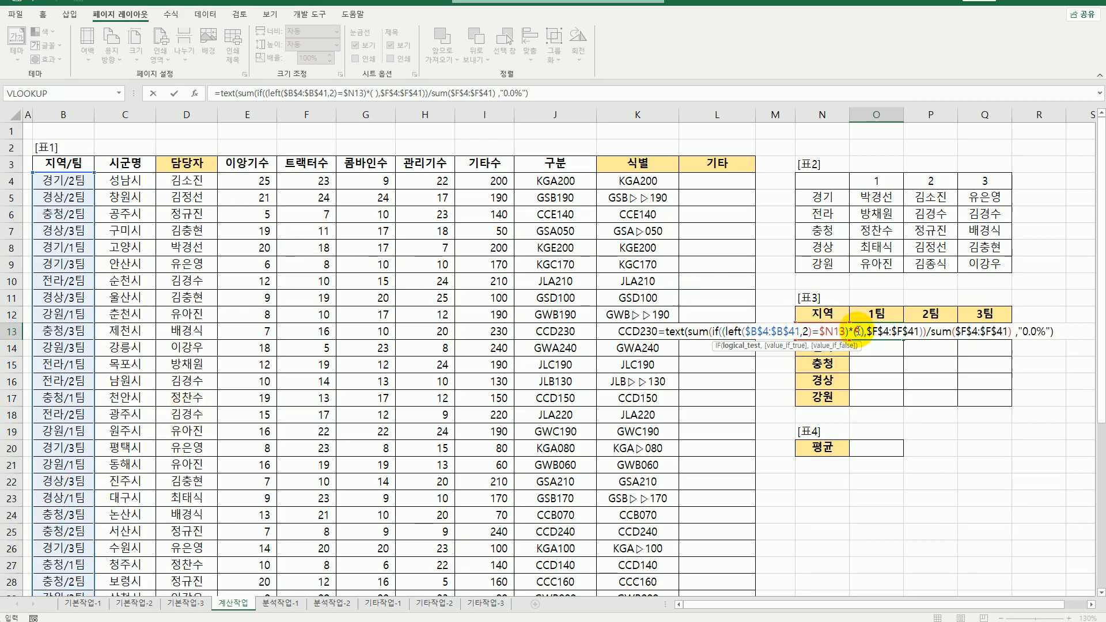
{"action": "left_click", "coordinate": [858, 333]}
{"action": "type", "text": "ri"}
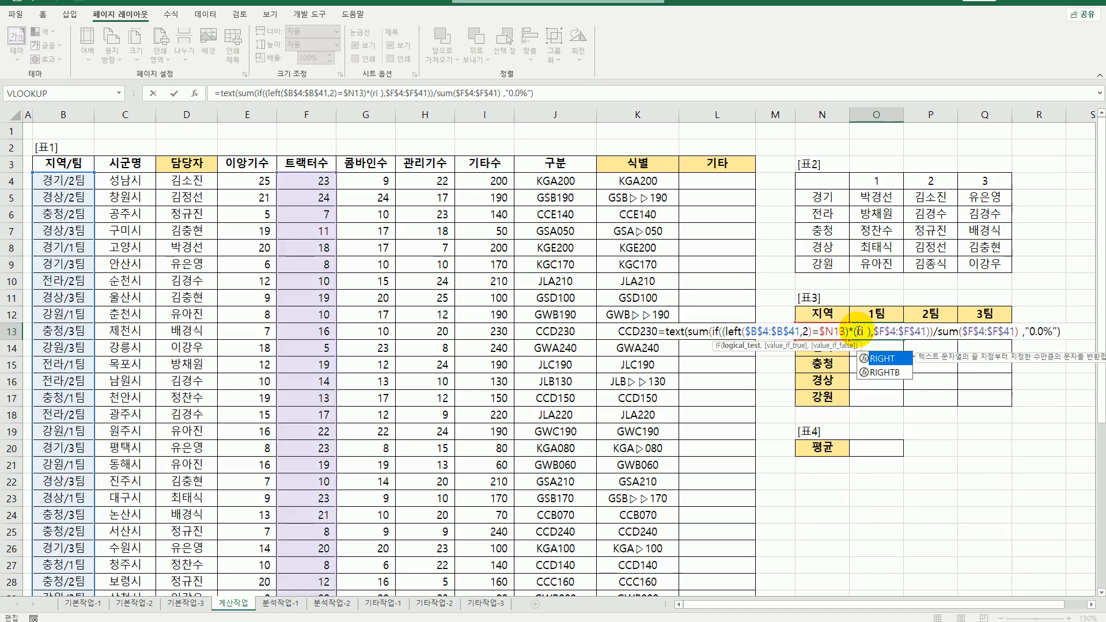
{"action": "key", "text": "Tab"}
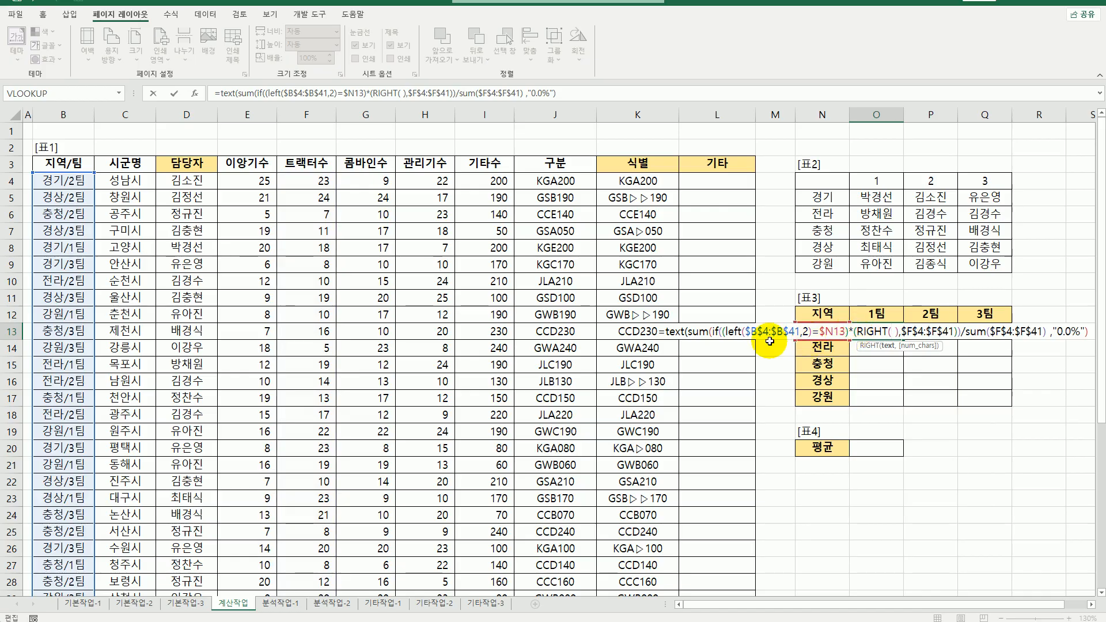
{"action": "left_click_drag", "start_coordinate": [43, 183], "coordinate": [81, 563]}
{"action": "key", "text": "F4"}
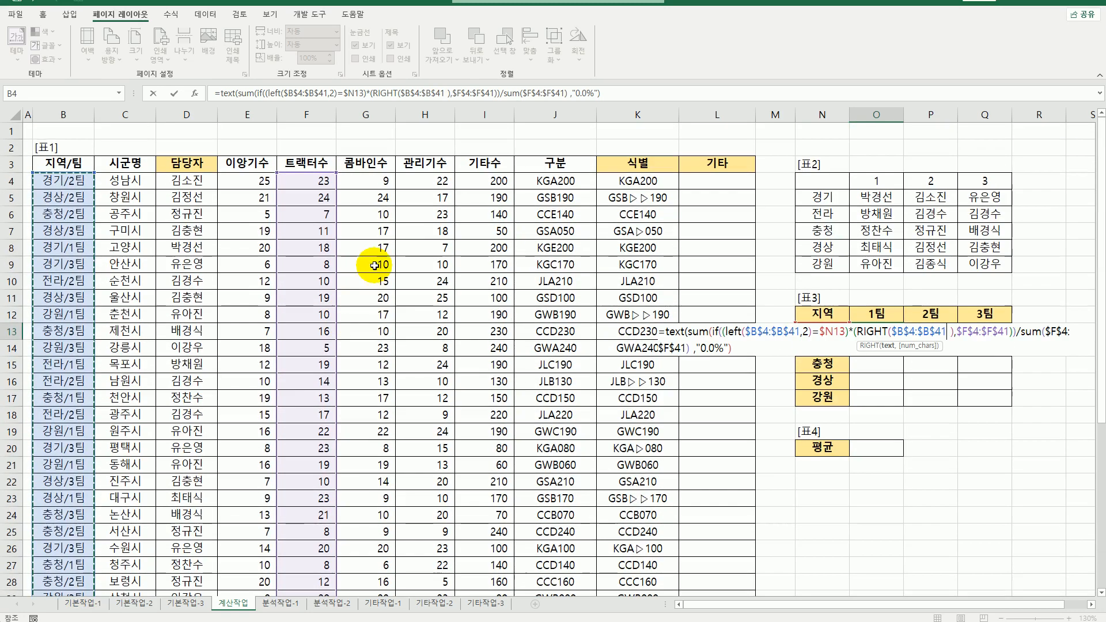
{"action": "type", "text": ",2)"}
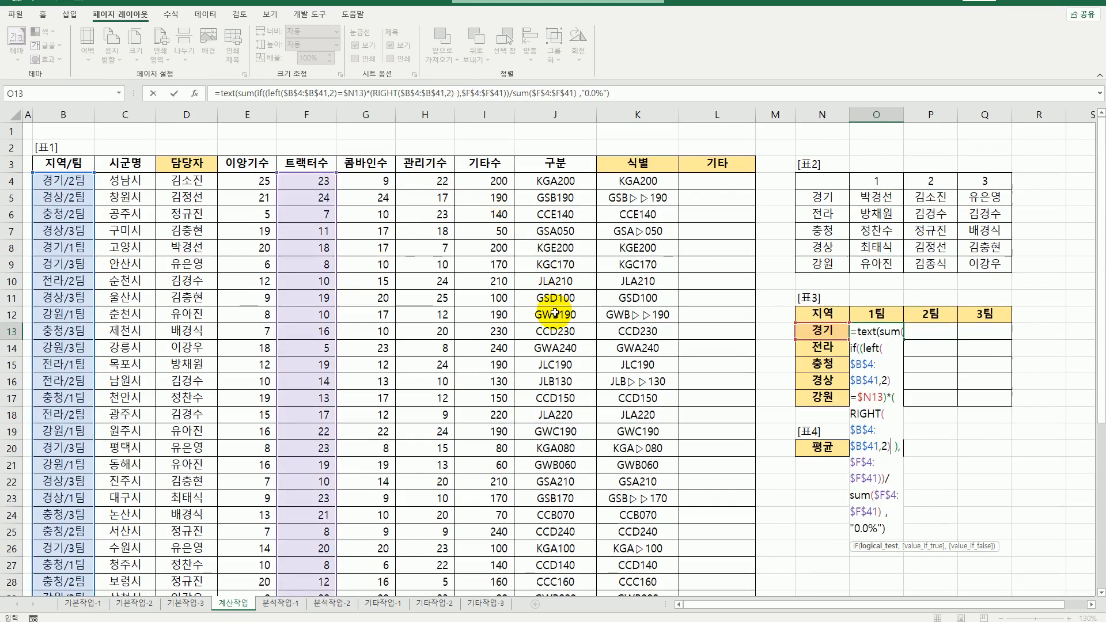
Step: Compare the RIGHT result with the team heading reference O$12 and remove the extra space before the closing bracket
{"action": "key", "text": "Left"}
{"action": "key", "text": "Left"}
{"action": "key", "text": "Left"}
{"action": "type", "text": "="}
{"action": "left_click", "coordinate": [871, 316]}
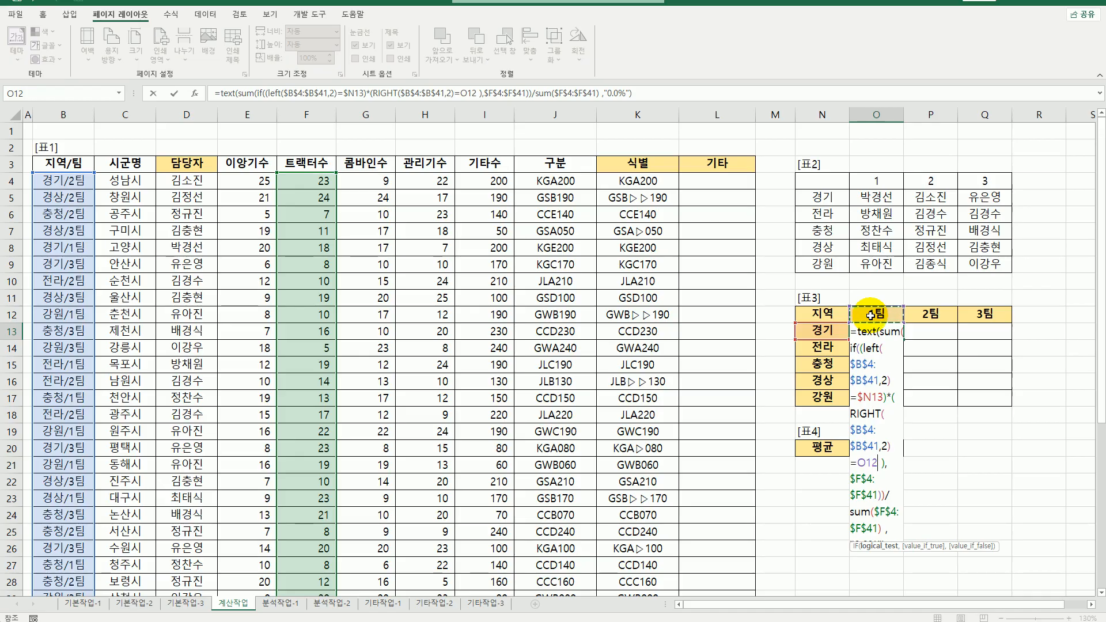
{"action": "key", "text": "F4"}
{"action": "key", "text": "F4"}
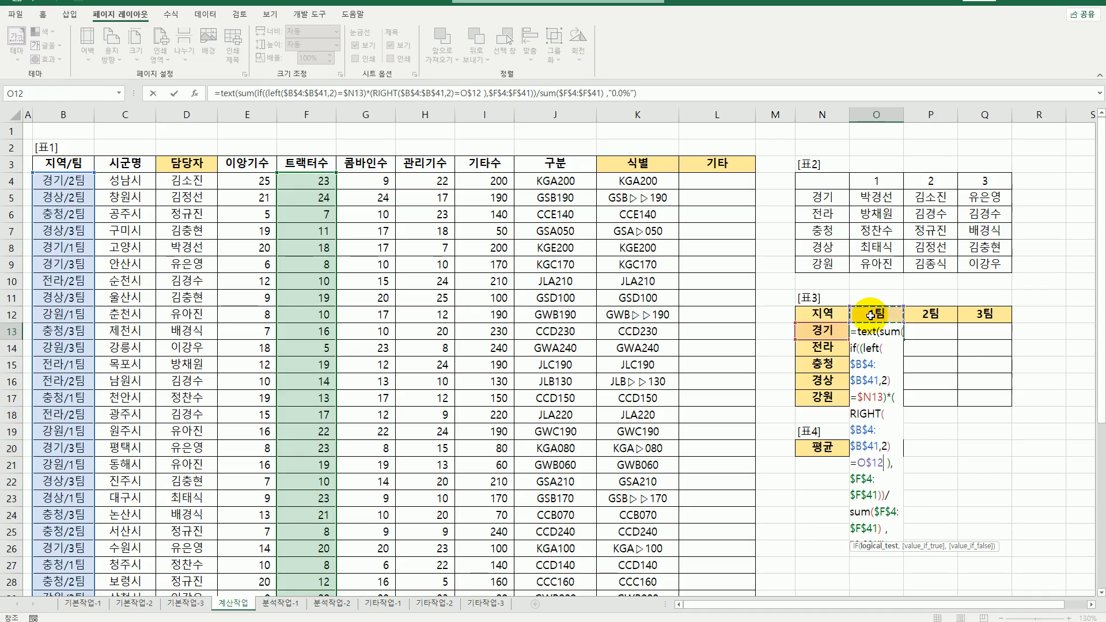
{"action": "key", "text": "Delete"}
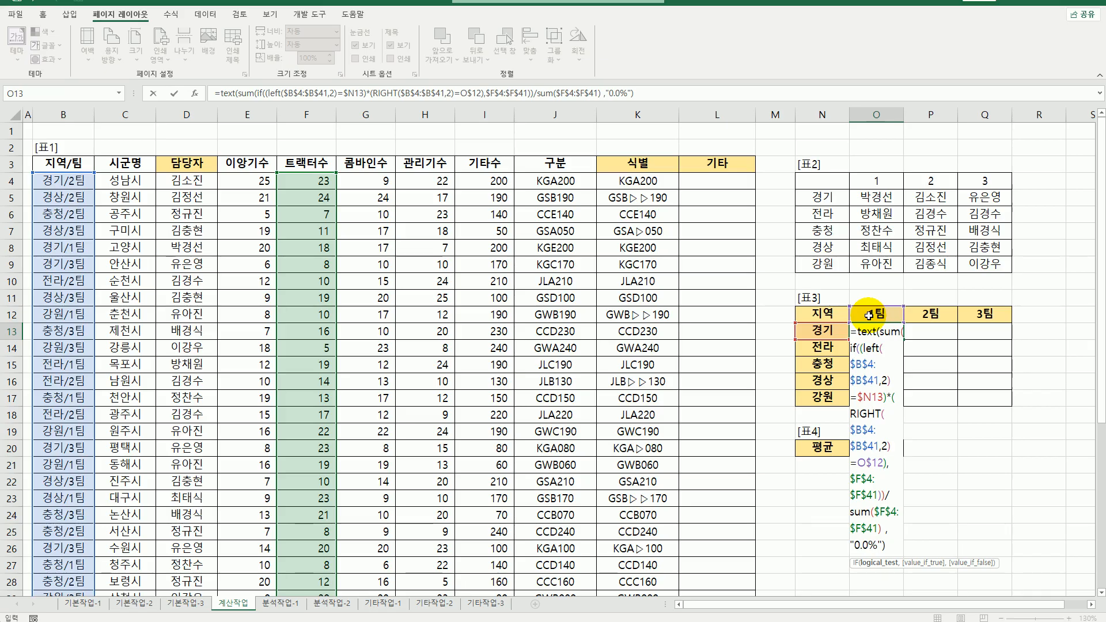
Step: Enter the O13 formula as an array formula, fill it across O13:Q17 and check the copy in Q17
{"action": "left_click", "coordinate": [874, 332]}
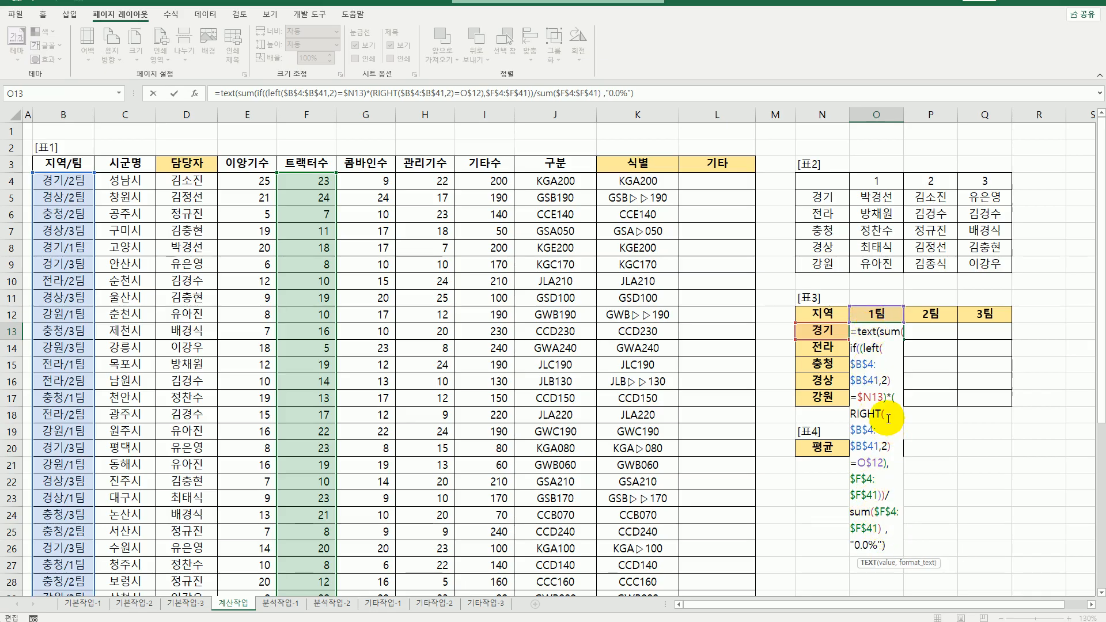
{"action": "left_click", "coordinate": [888, 361]}
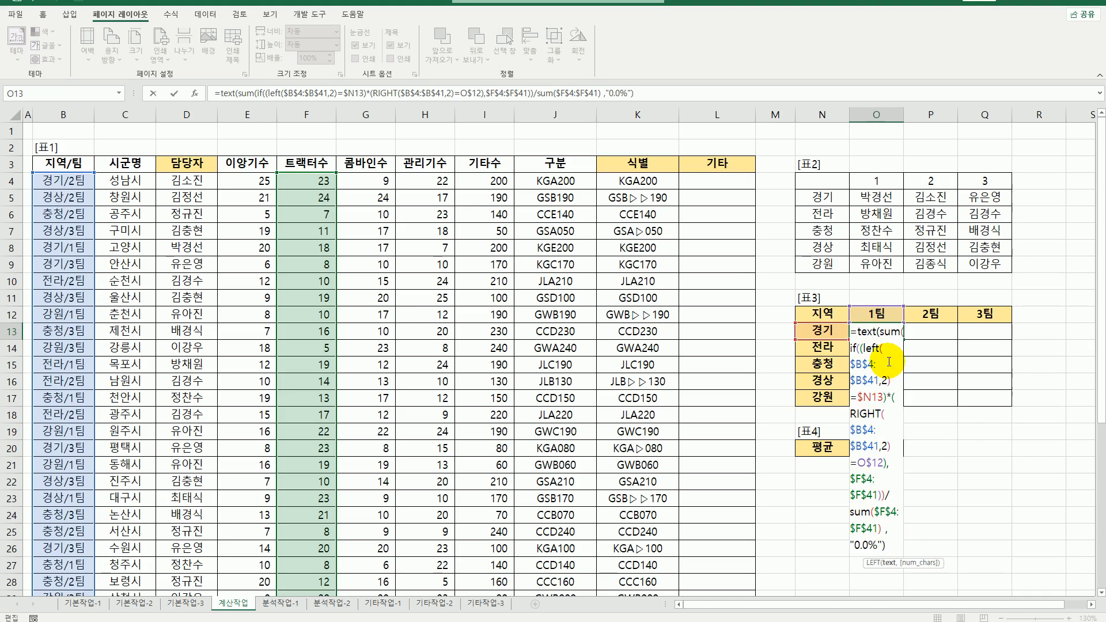
{"action": "key", "text": "ctrl+shift+Return"}
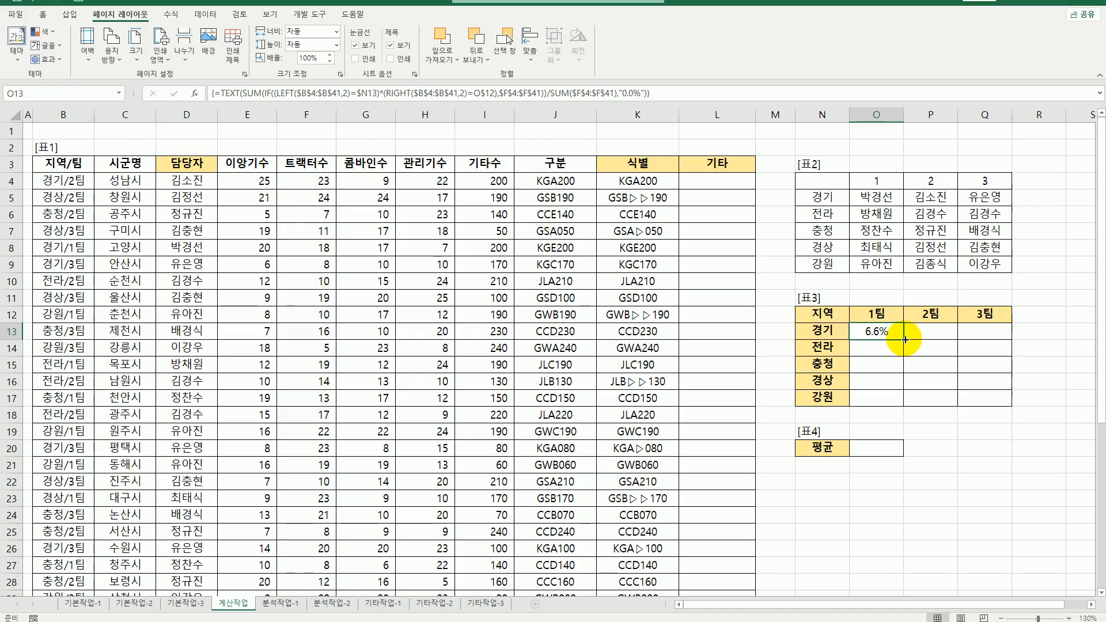
{"action": "left_click_drag", "start_coordinate": [905, 340], "coordinate": [980, 398]}
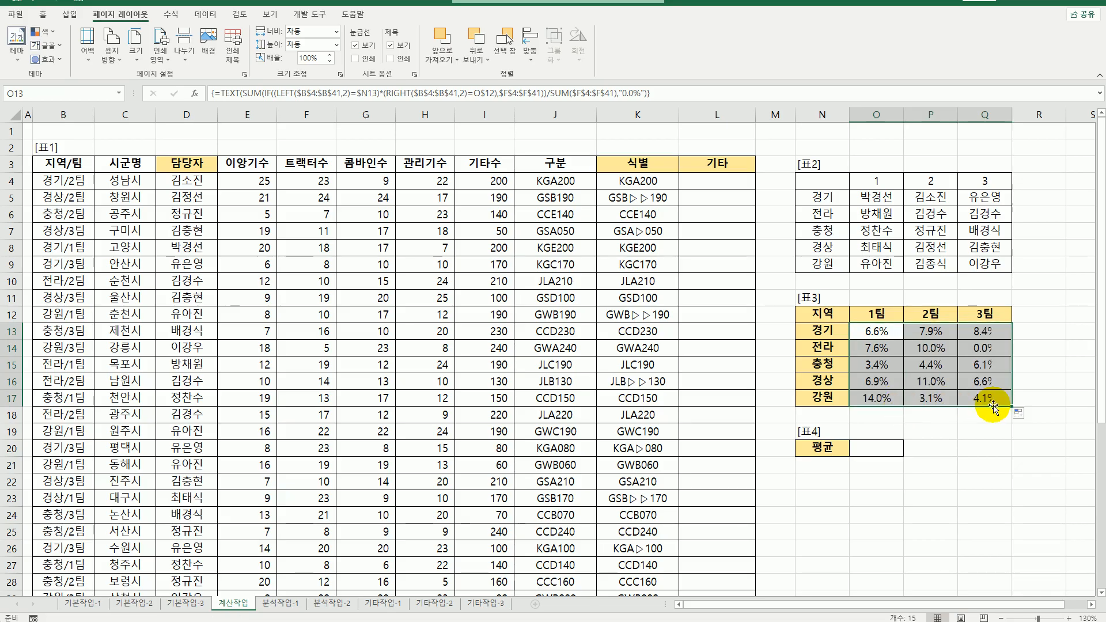
{"action": "left_click", "coordinate": [985, 396]}
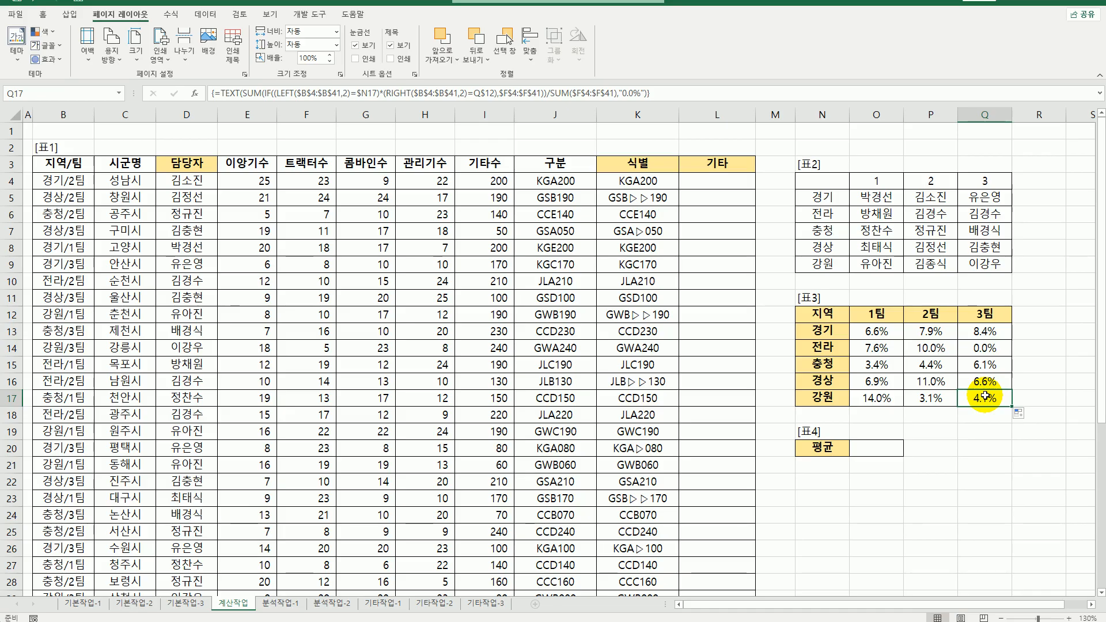
Step: Start the 표4 평균 formula in O20 as AVERAGE with LARGE(F4:F41,{1,2,3}) as its first argument
{"action": "left_click", "coordinate": [862, 450]}
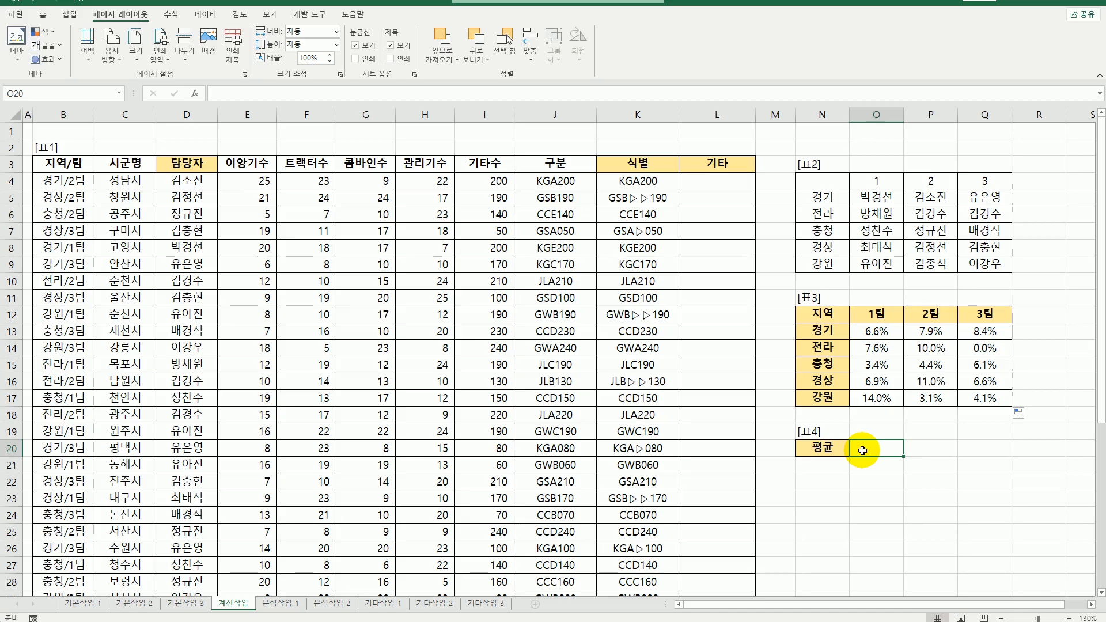
{"action": "type", "text": "="}
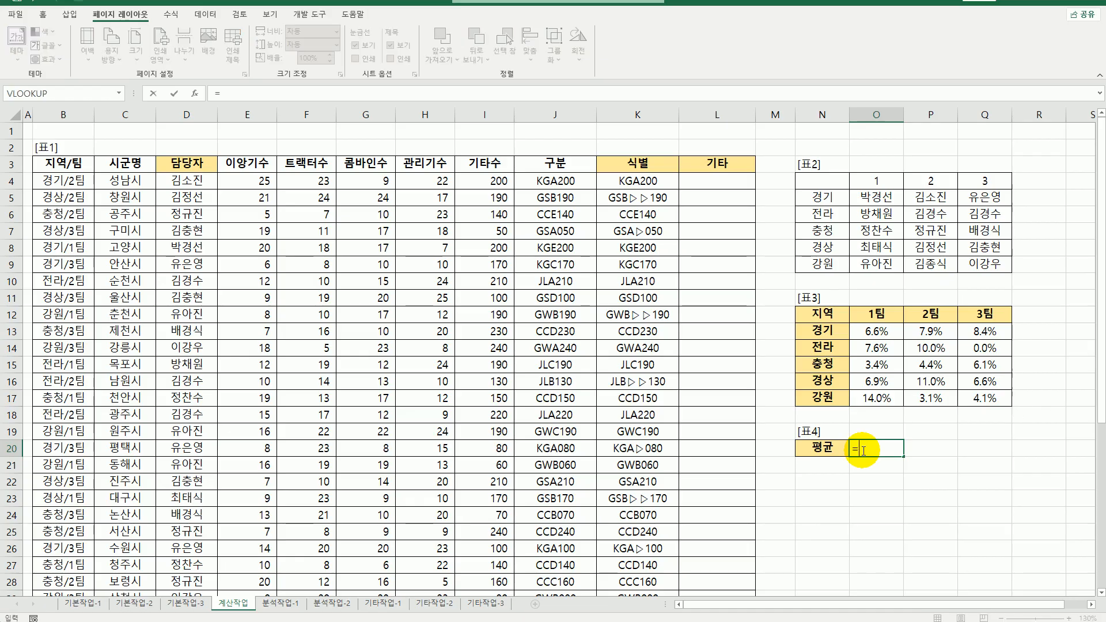
{"action": "type", "text": "av"}
{"action": "key", "text": "Tab"}
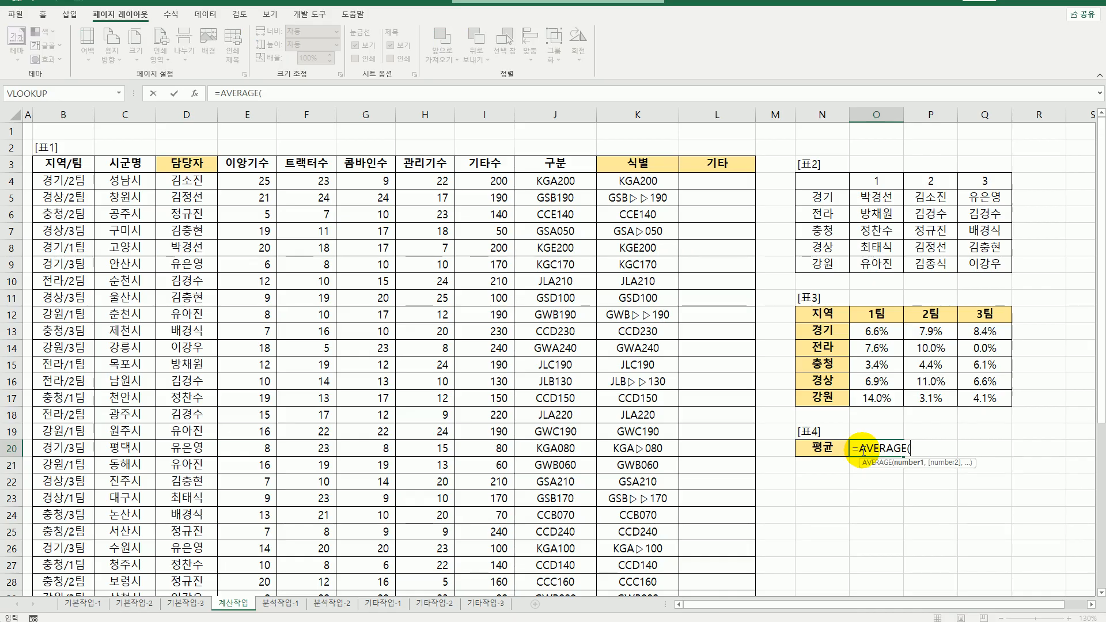
{"action": "type", "text": "la"}
{"action": "key", "text": "Tab"}
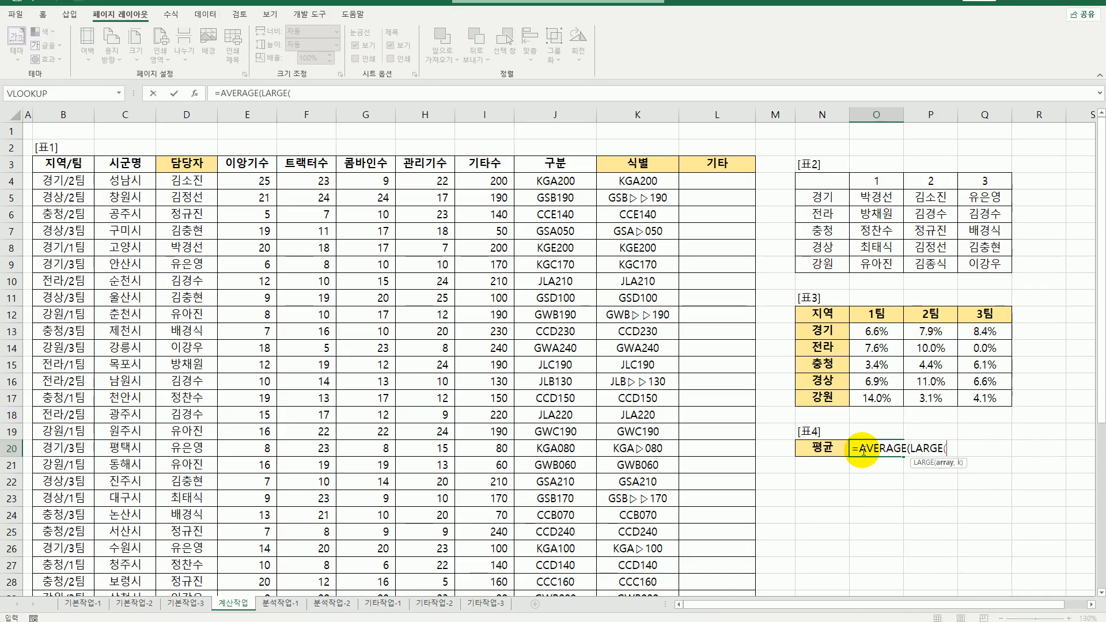
{"action": "left_click_drag", "start_coordinate": [307, 180], "coordinate": [314, 563]}
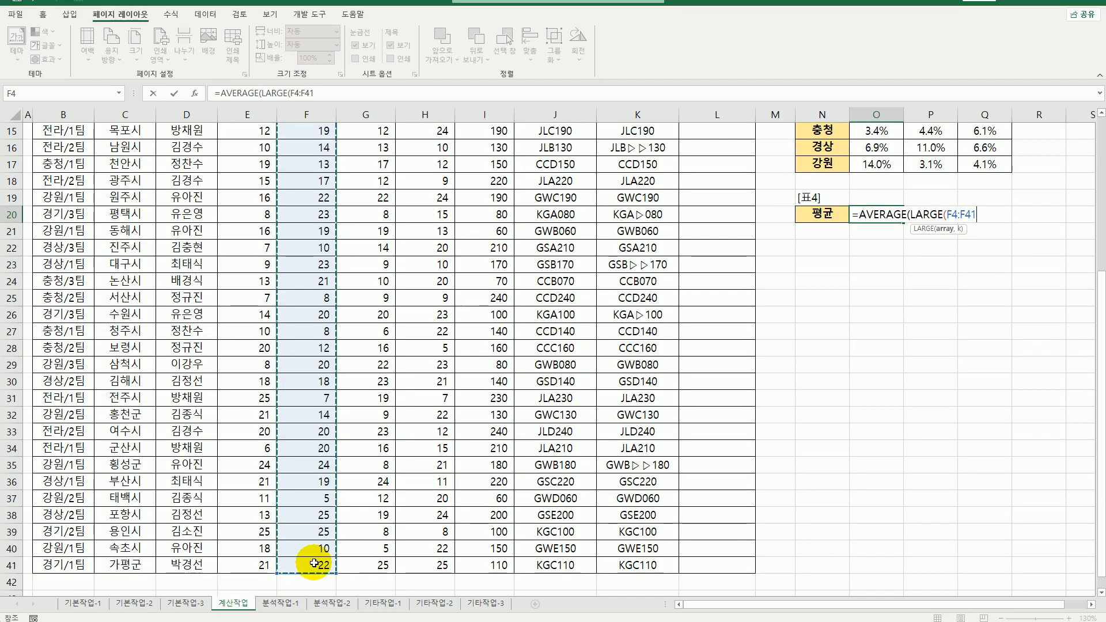
{"action": "type", "text": ","}
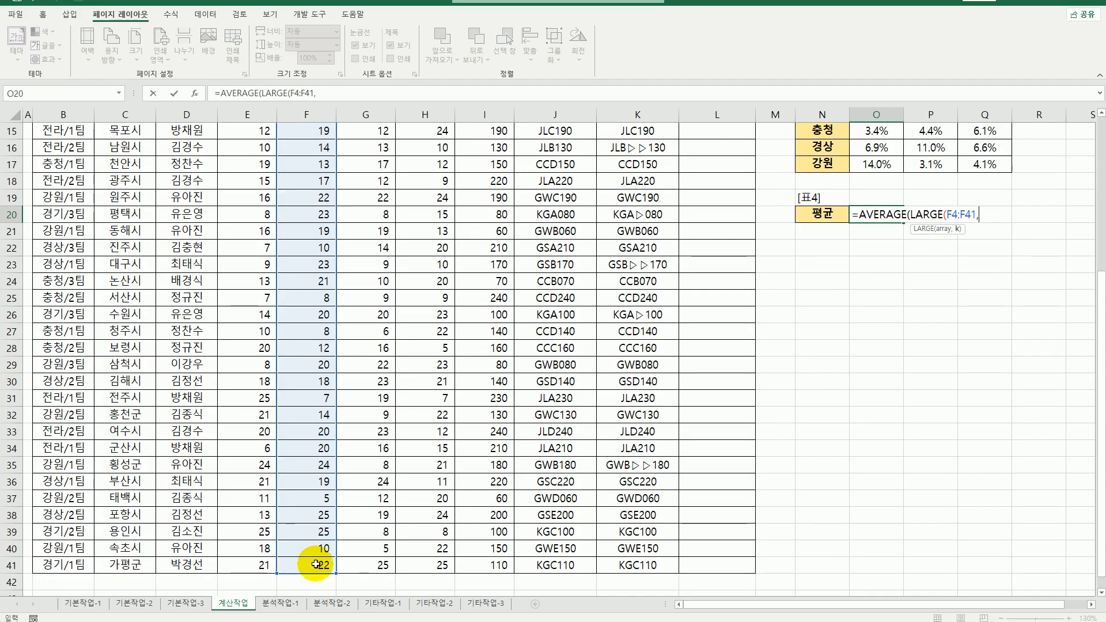
{"action": "type", "text": "{1,2,3}"}
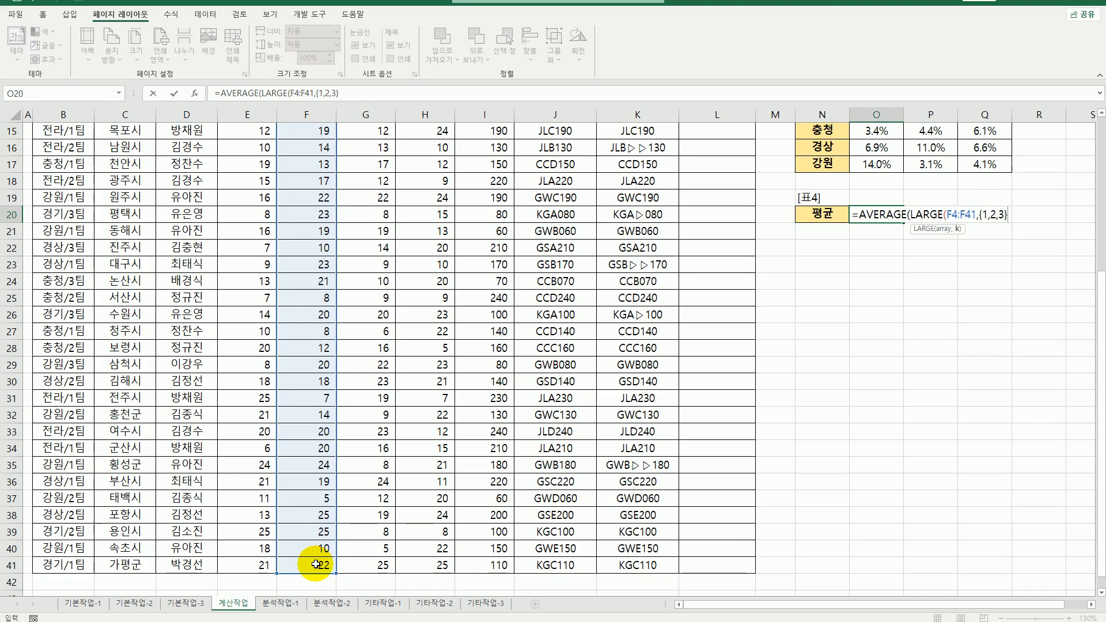
{"action": "type", "text": ")"}
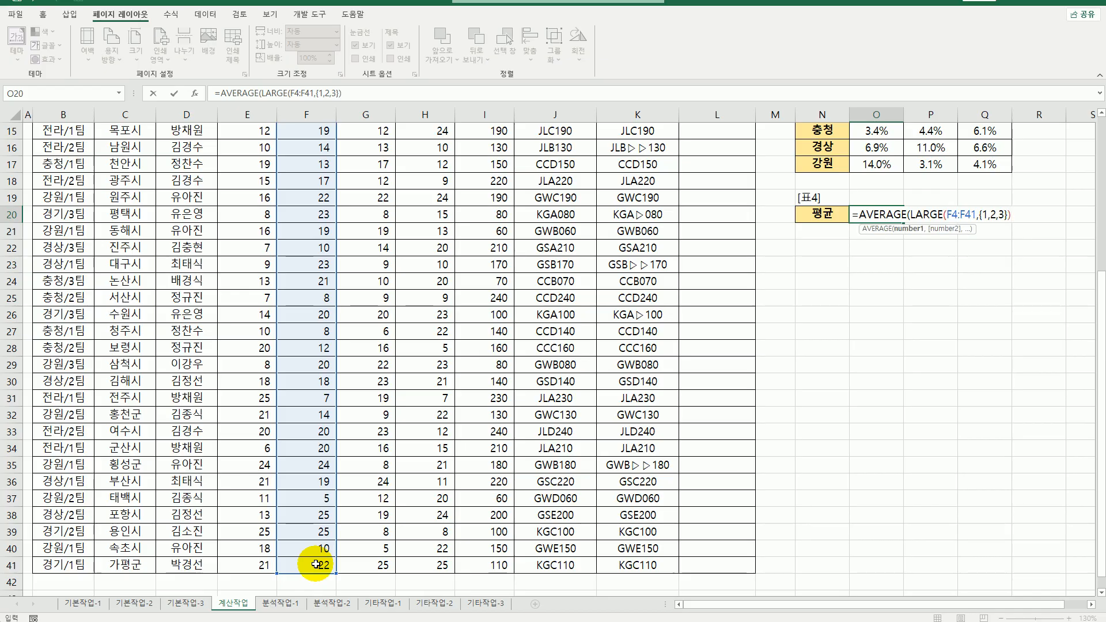
Step: Add SMALL($F$4:$F$41,{1,2,3}) as the second AVERAGE argument and enter the O20 formula as an array formula
{"action": "type", "text": ",sm"}
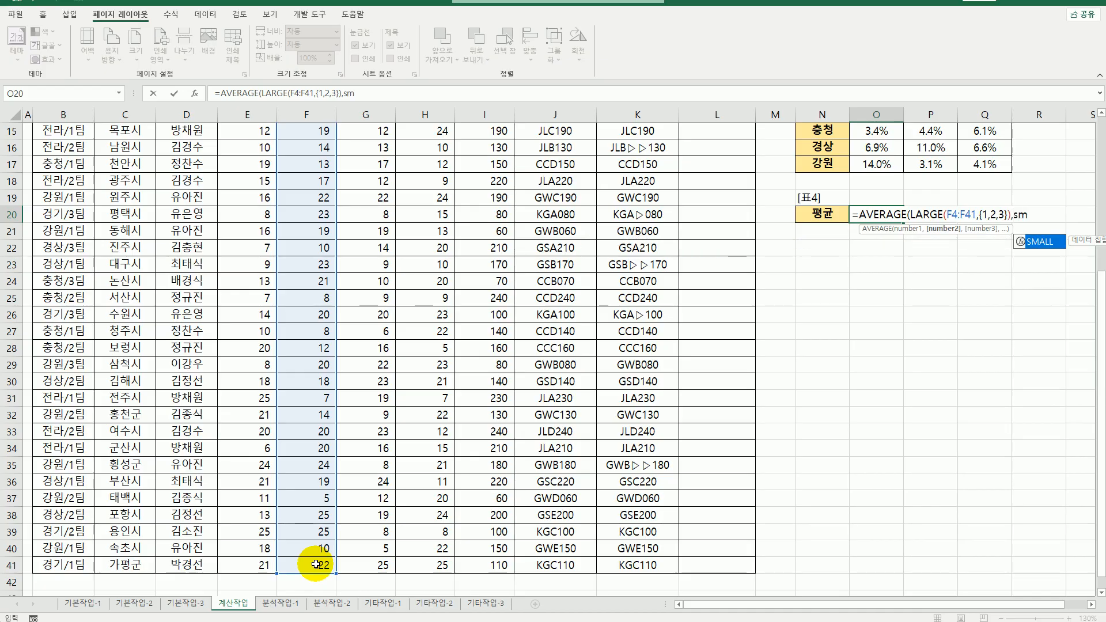
{"action": "key", "text": "Tab"}
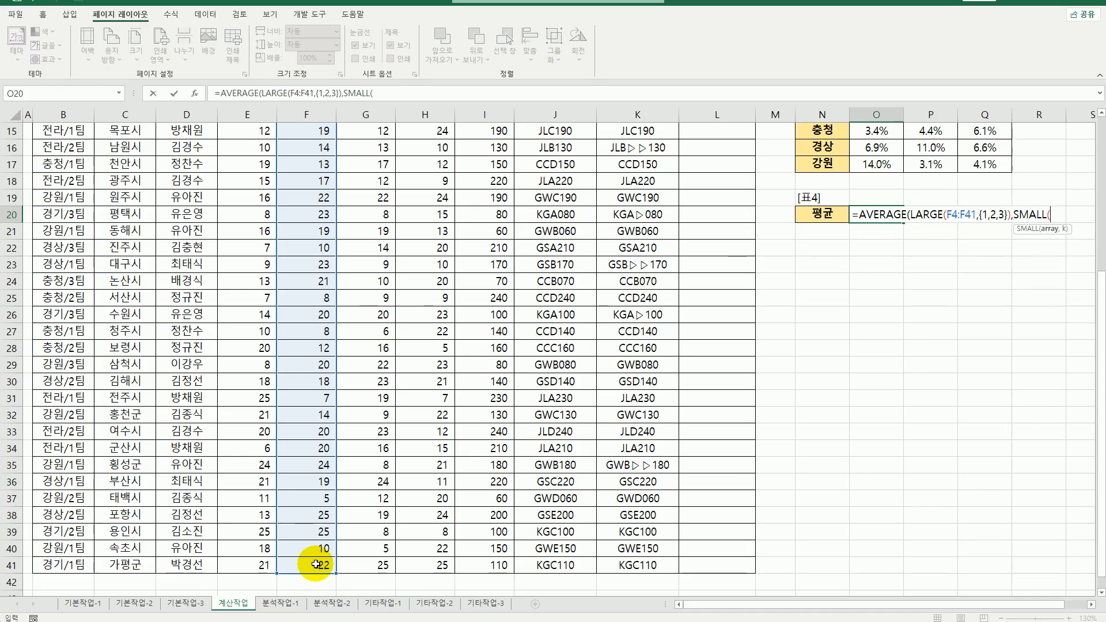
{"action": "scroll", "coordinate": [321, 321], "scroll_direction": "up", "scroll_amount": 3}
{"action": "scroll", "coordinate": [311, 259], "scroll_direction": "up", "scroll_amount": 2}
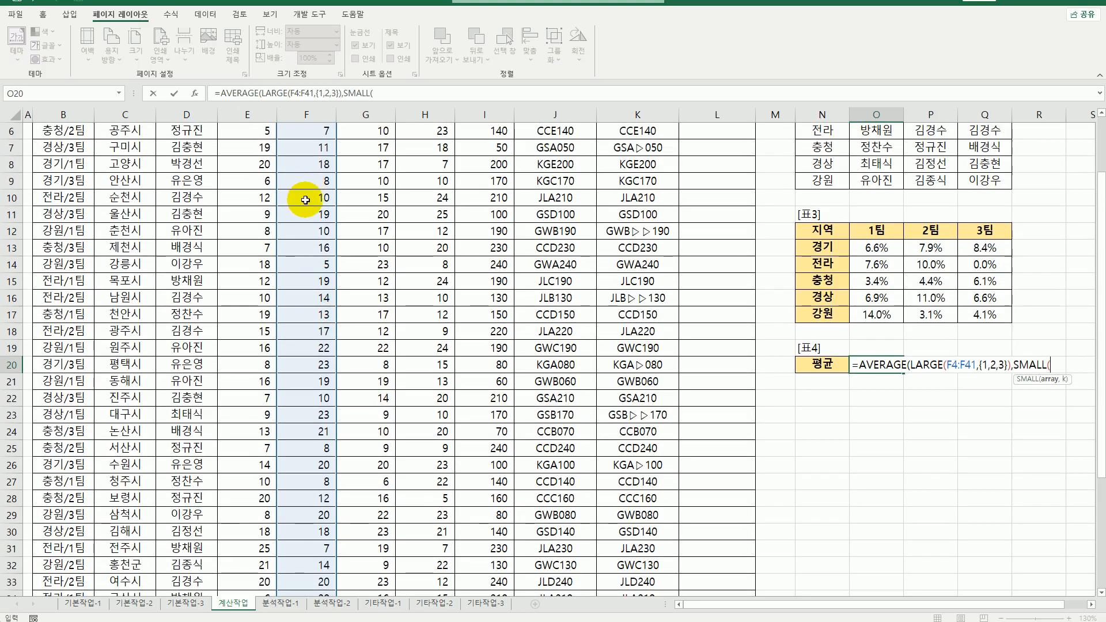
{"action": "left_click_drag", "start_coordinate": [301, 179], "coordinate": [323, 574]}
{"action": "key", "text": "F4"}
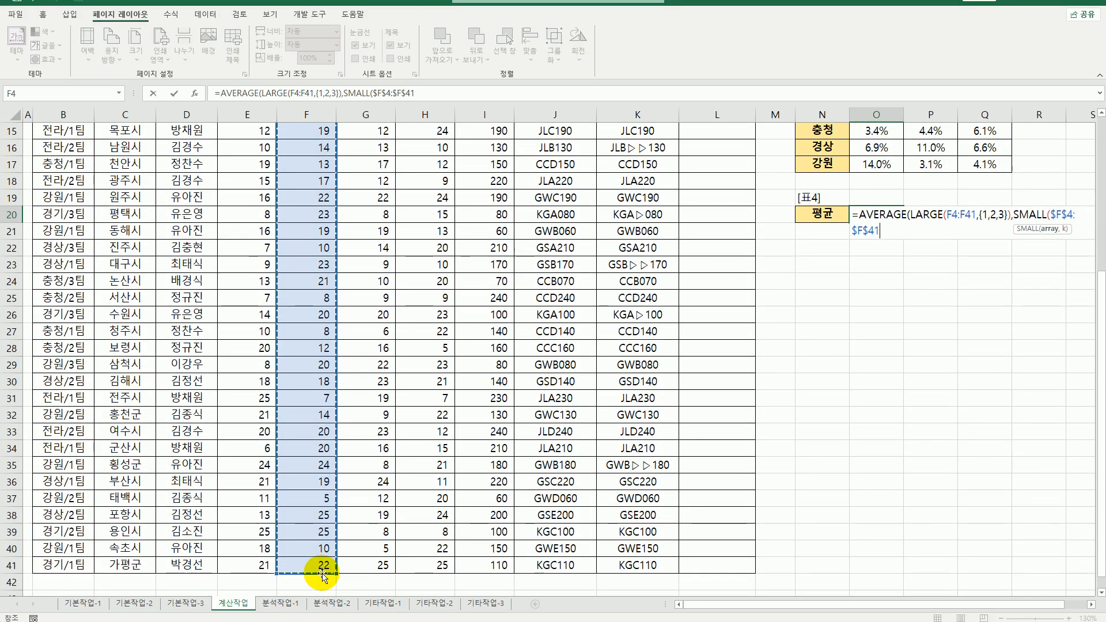
{"action": "type", "text": ",{"}
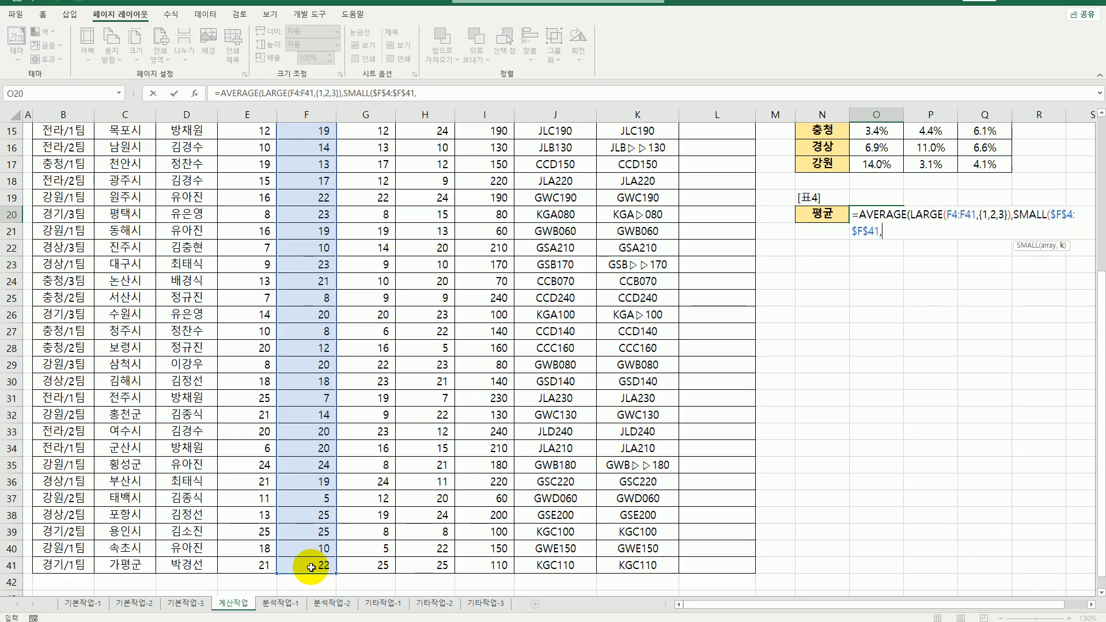
{"action": "type", "text": "1,2,3}"}
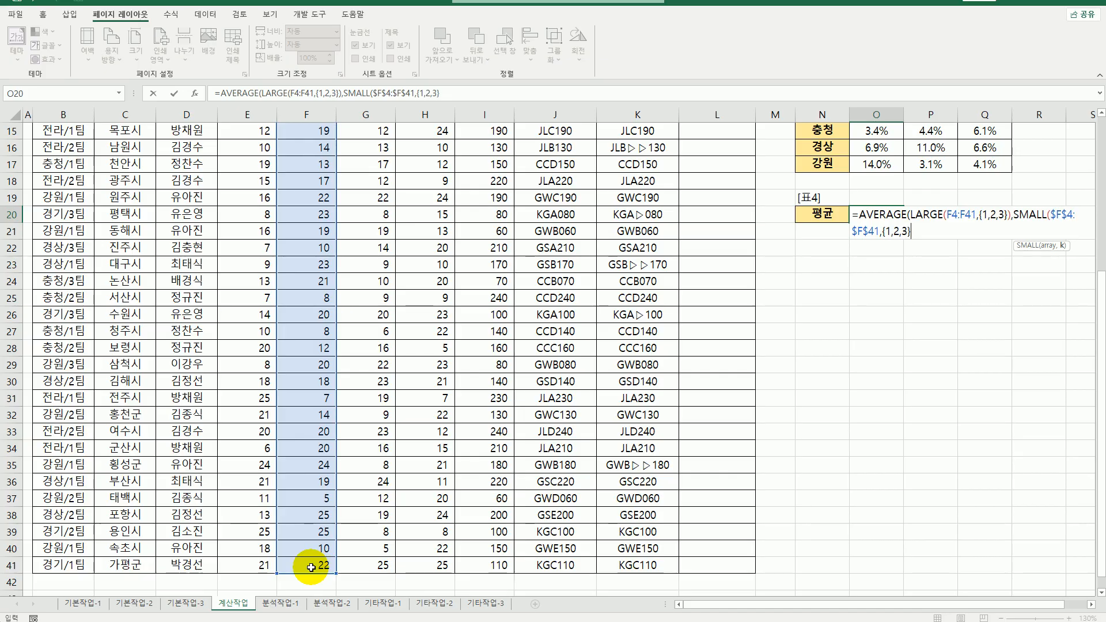
{"action": "type", "text": ")"}
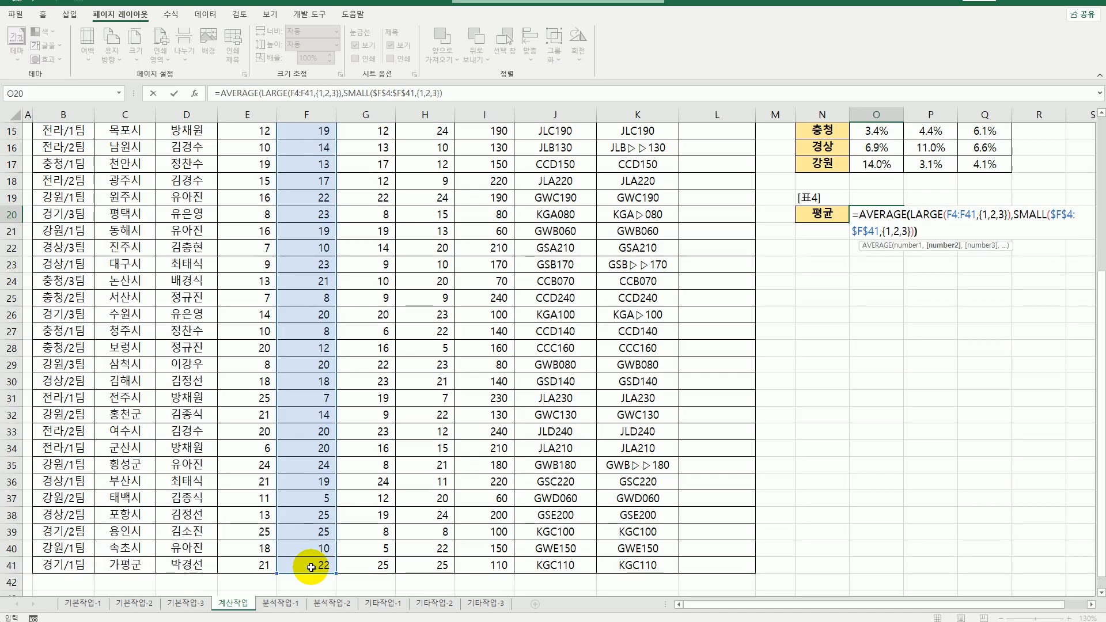
{"action": "type", "text": ")"}
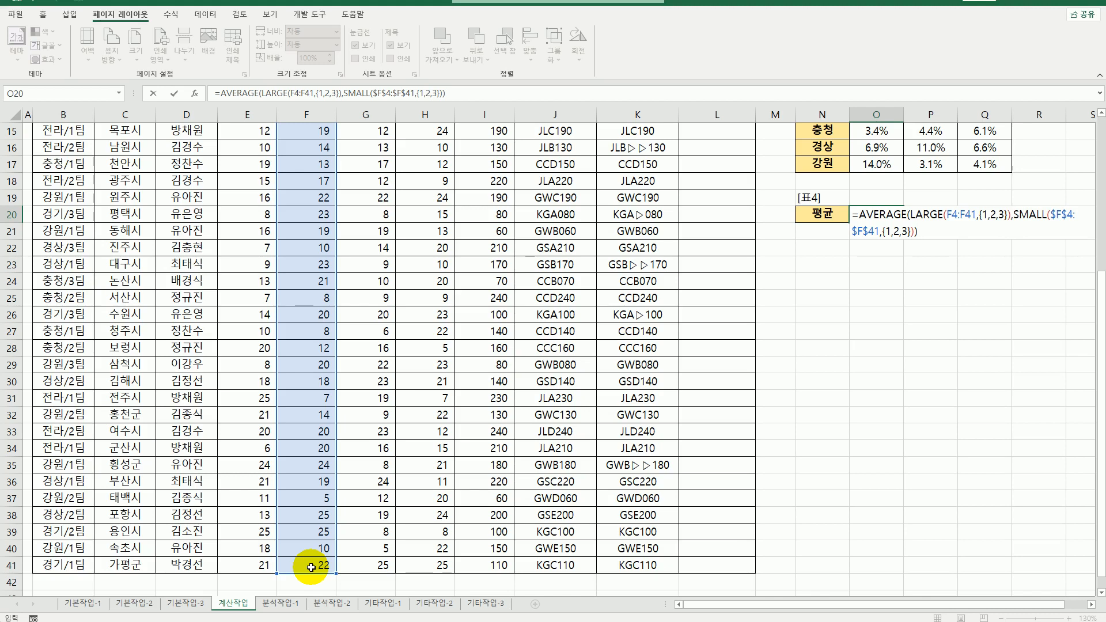
{"action": "key", "text": "ctrl+shift+Return"}
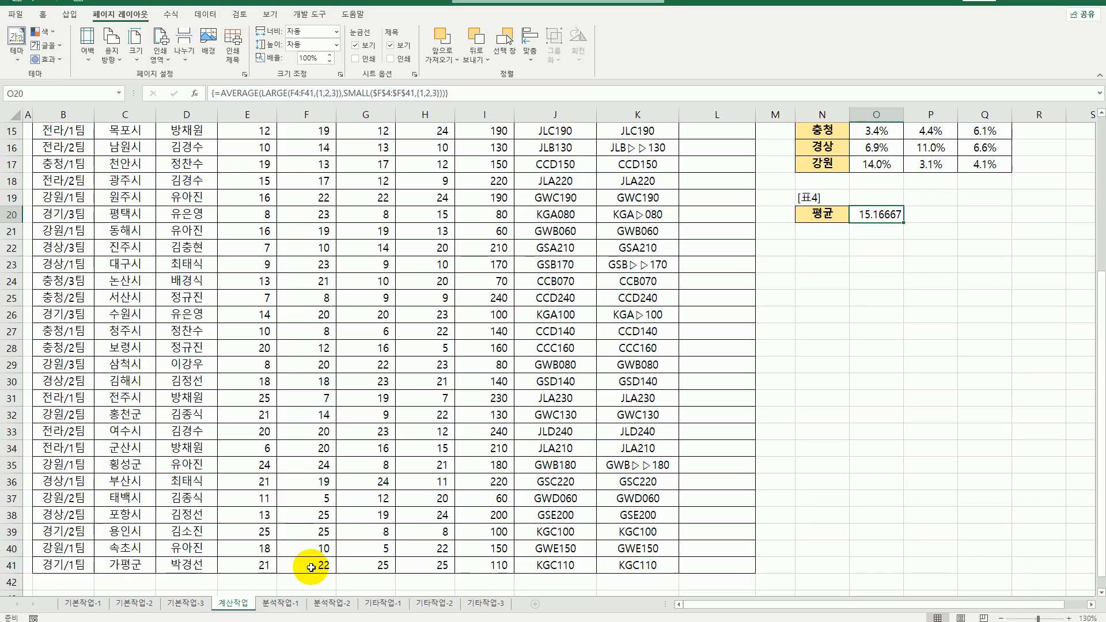
Step: Select L4 in the 기타 column, switch to the Visual Basic editor and insert a new standard module
{"action": "scroll", "coordinate": [439, 495], "scroll_direction": "up", "scroll_amount": 5}
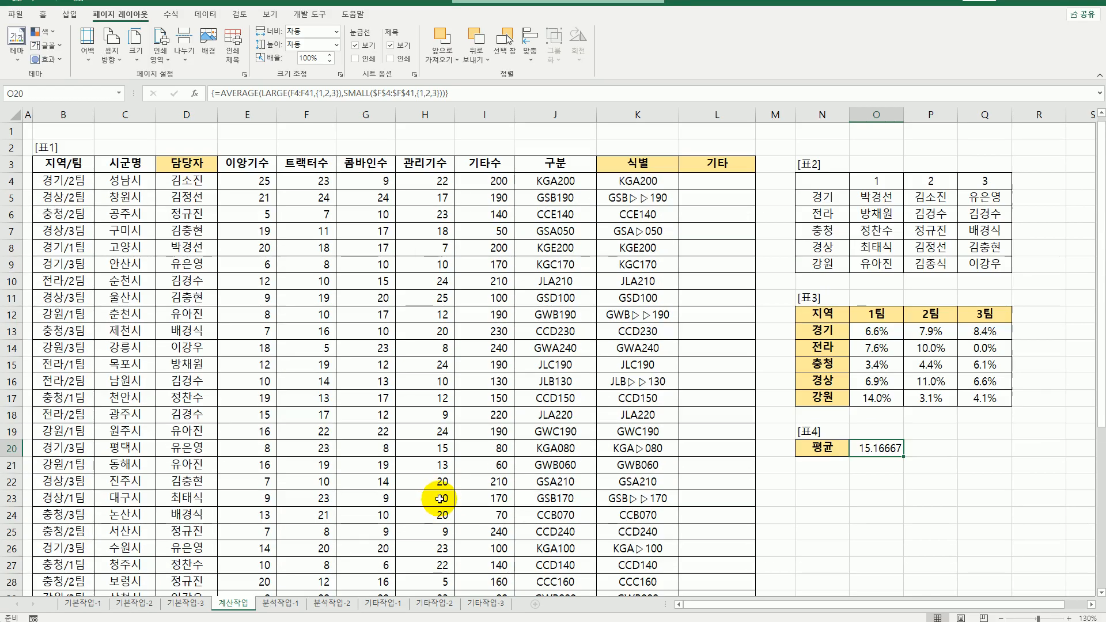
{"action": "left_click", "coordinate": [724, 185]}
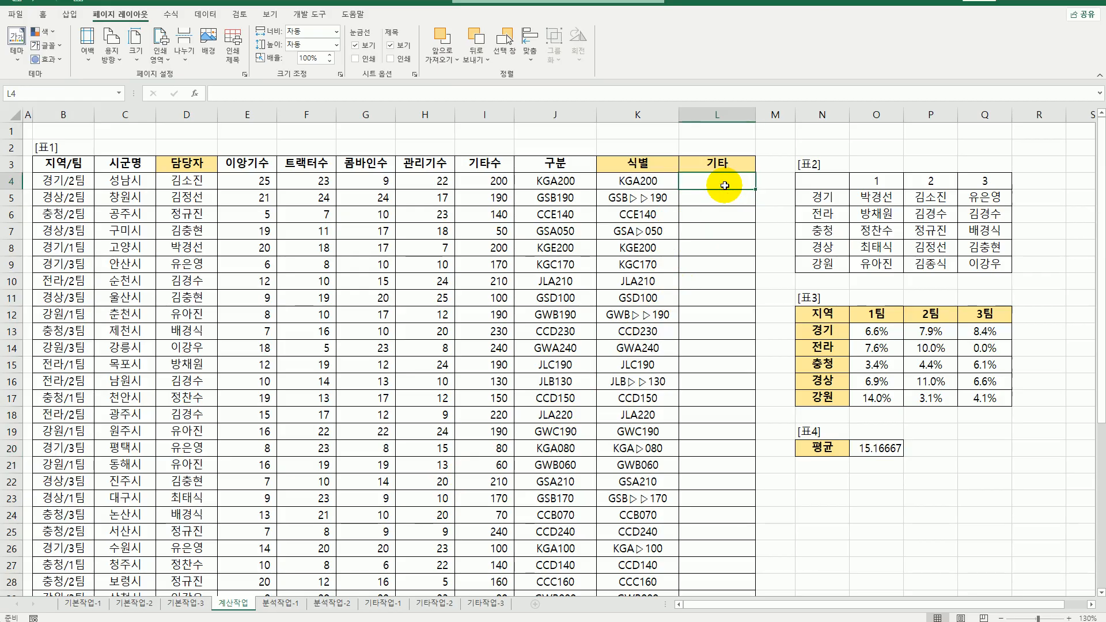
{"action": "left_click", "coordinate": [317, 18]}
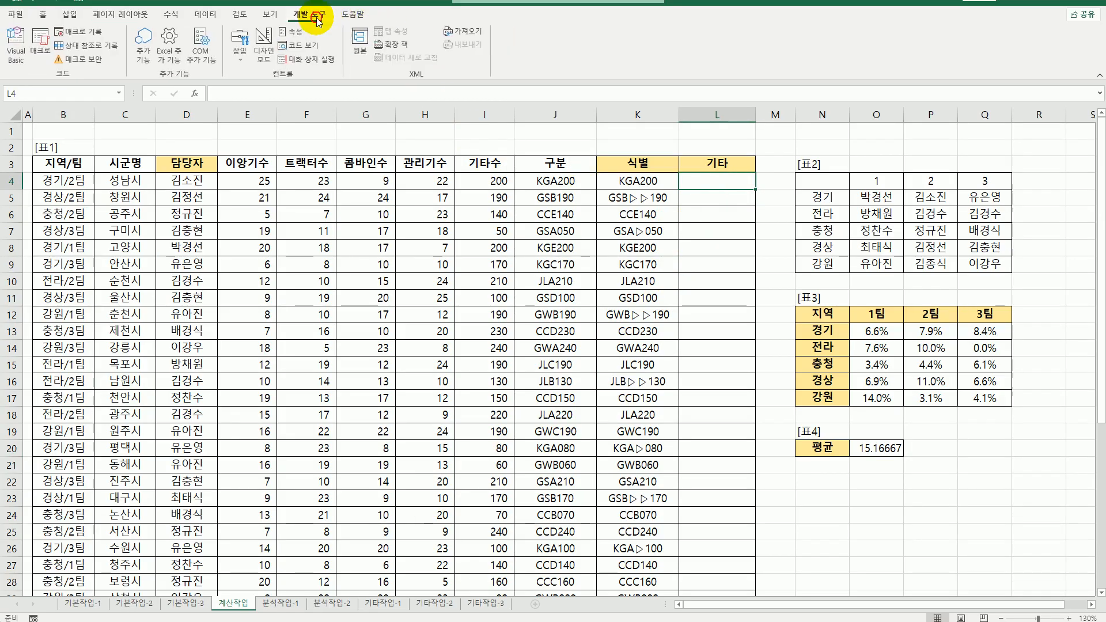
{"action": "left_click", "coordinate": [17, 59]}
{"action": "left_click", "coordinate": [140, 15]}
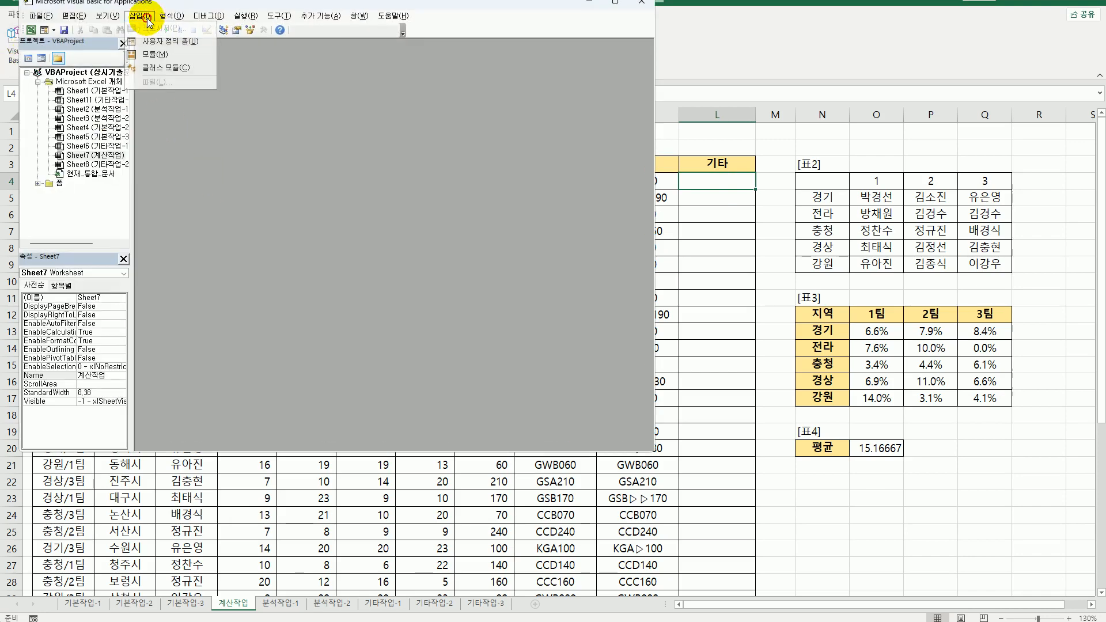
{"action": "left_click", "coordinate": [156, 51]}
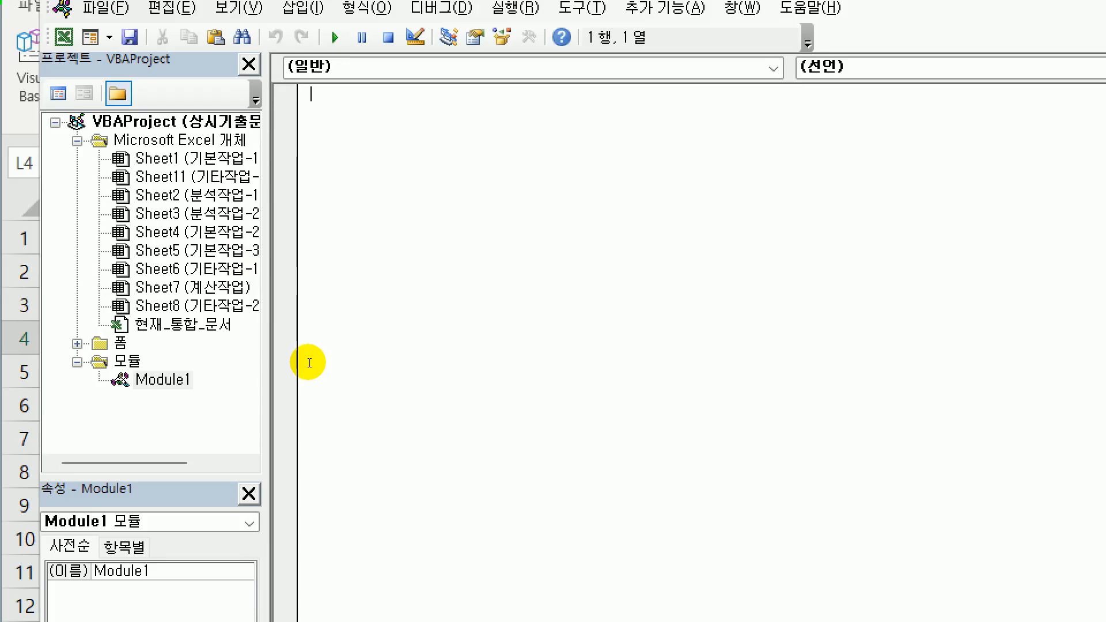
Step: Begin a public function declaration on the first line of the new module
{"action": "type", "text": "public function"}
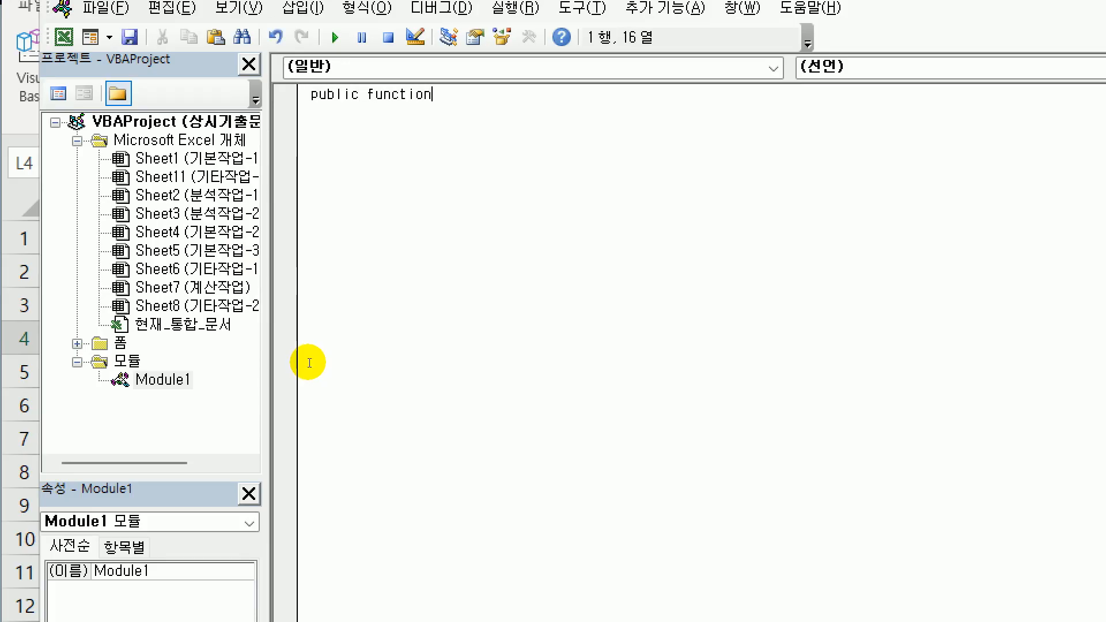
Step: Complete the declaration of public function fn상태 with the parameters 지역, 이앙기수, 트랙터수, 콤바인수 and 관리기수
{"action": "type", "text": " fn"}
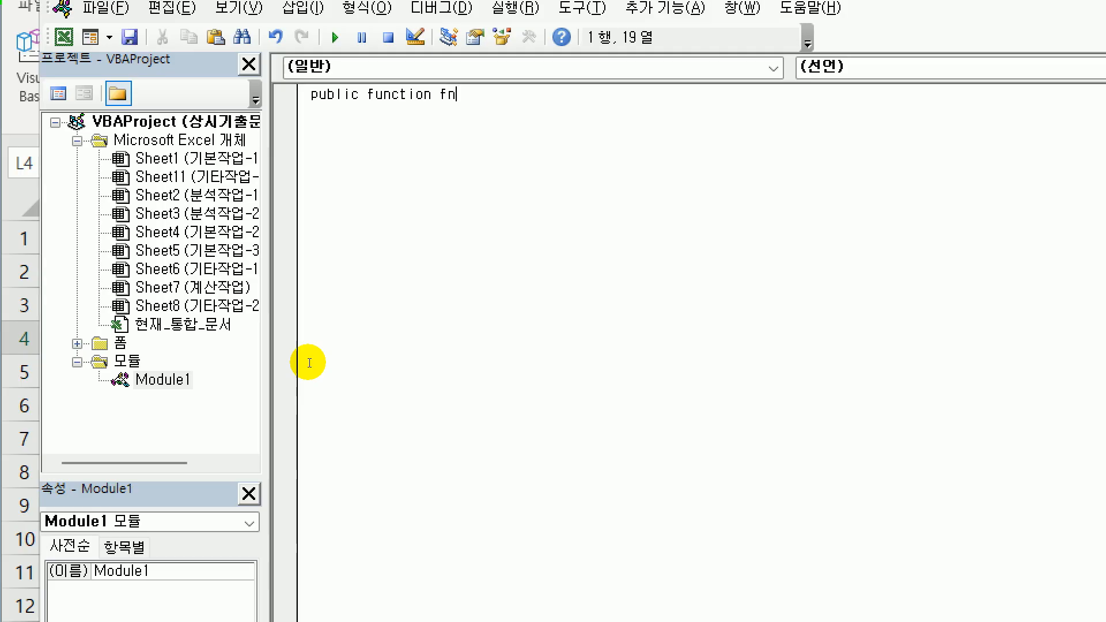
{"action": "type", "text": "상태(지역"}
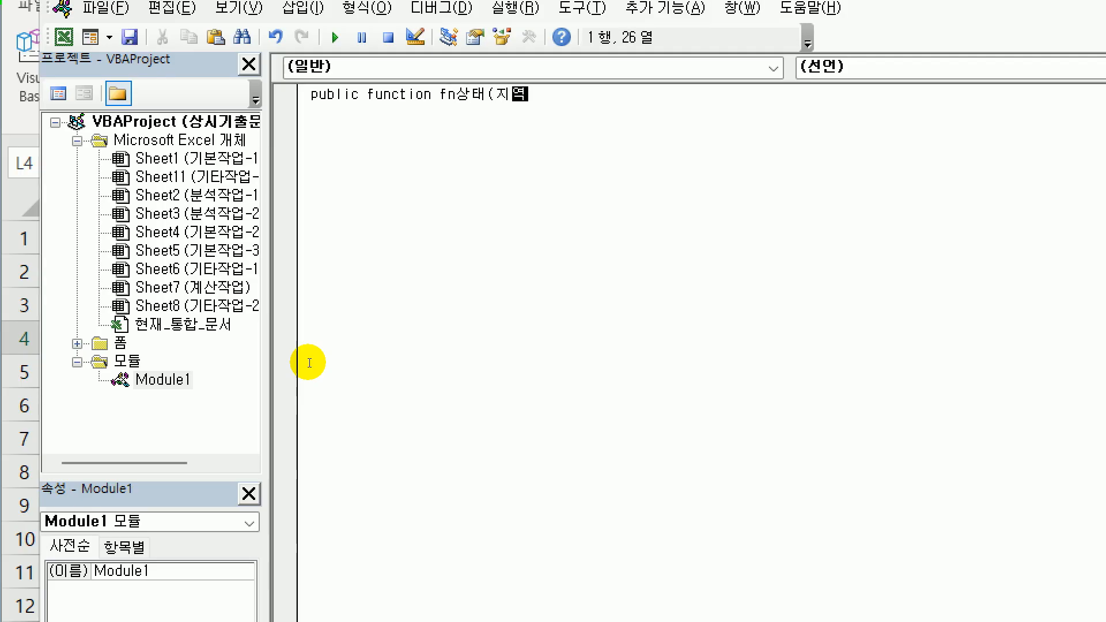
{"action": "type", "text": ", 이앙"}
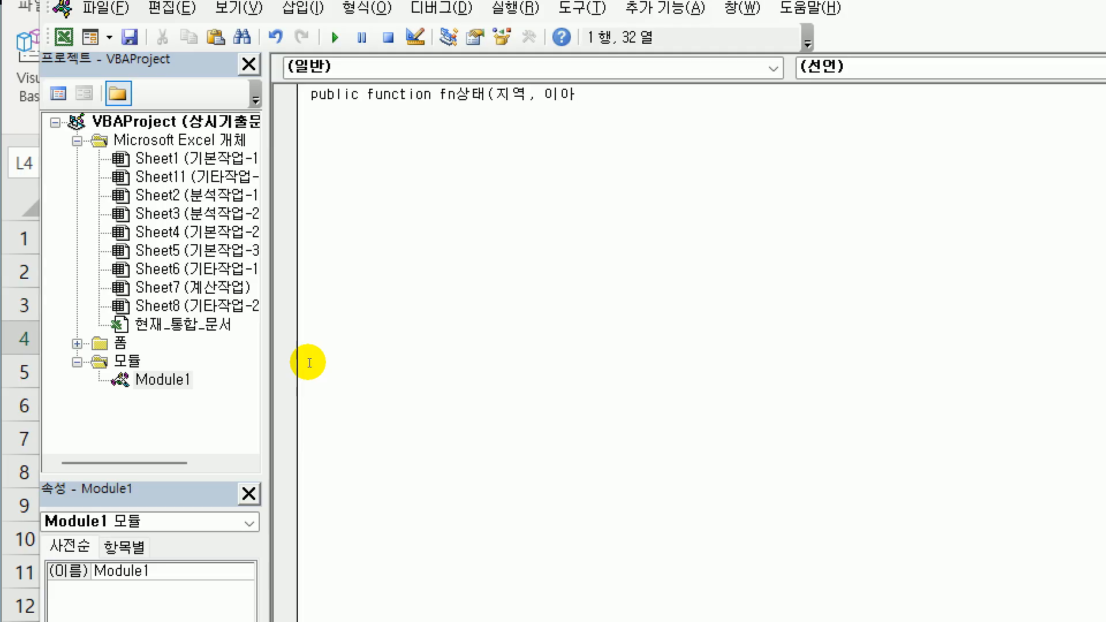
{"action": "type", "text": "기수, 트랙"}
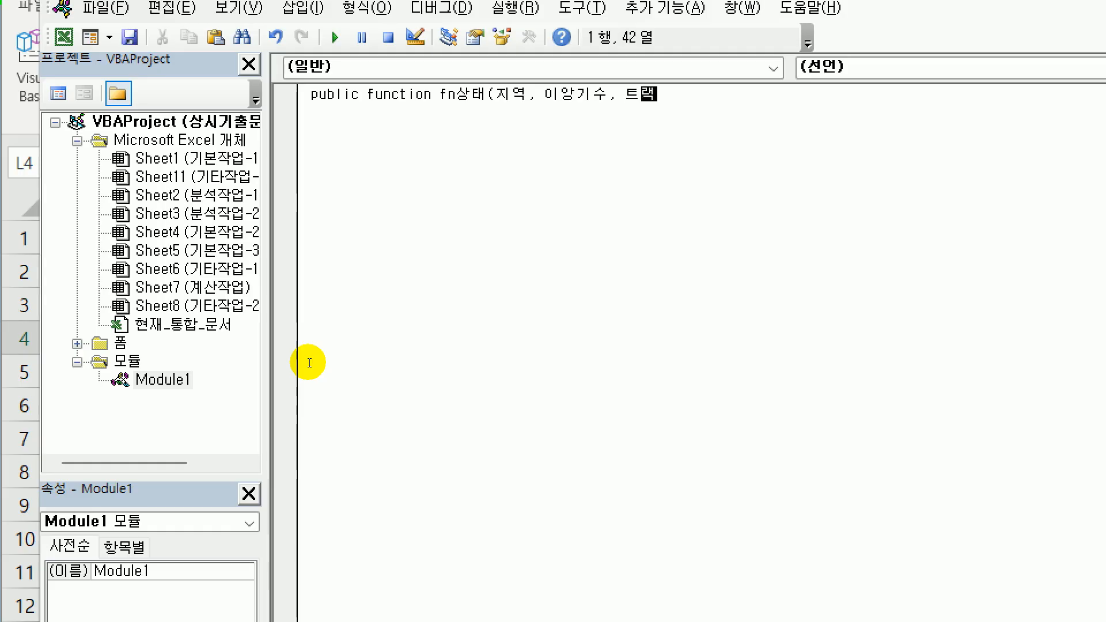
{"action": "type", "text": "터수, 콤바인수"}
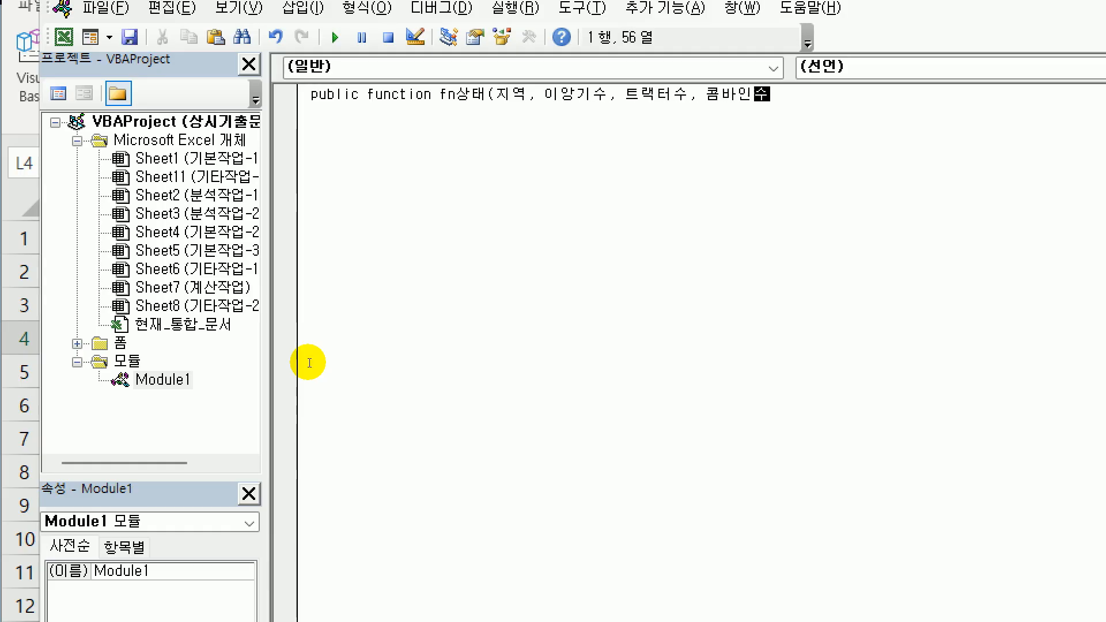
{"action": "type", "text": ", 관리기"}
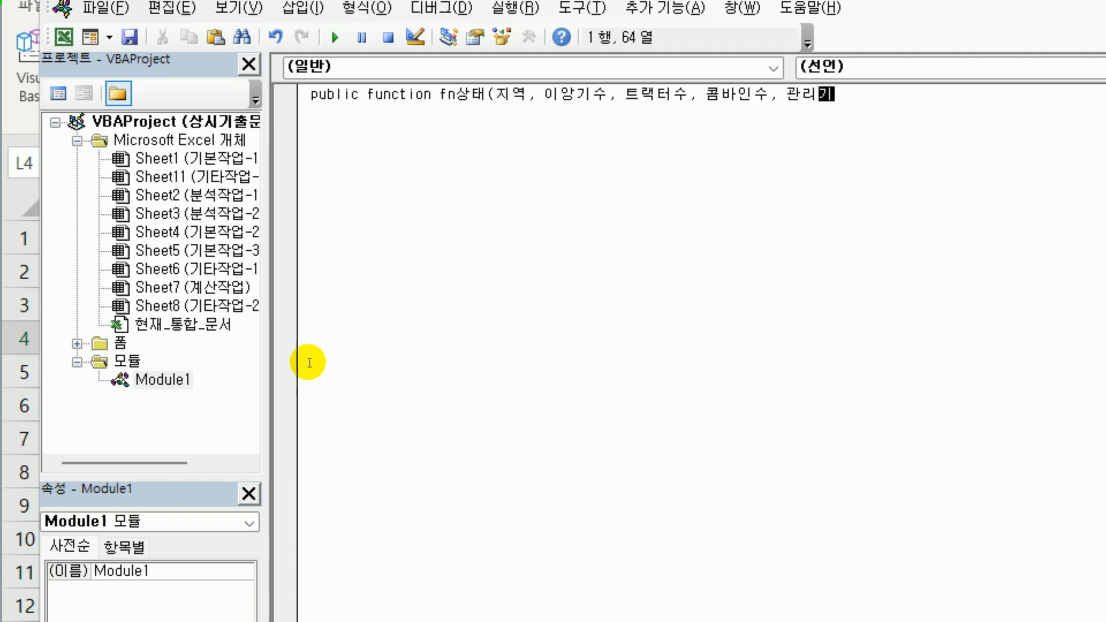
{"action": "type", "text": "수)"}
{"action": "key", "text": "Return"}
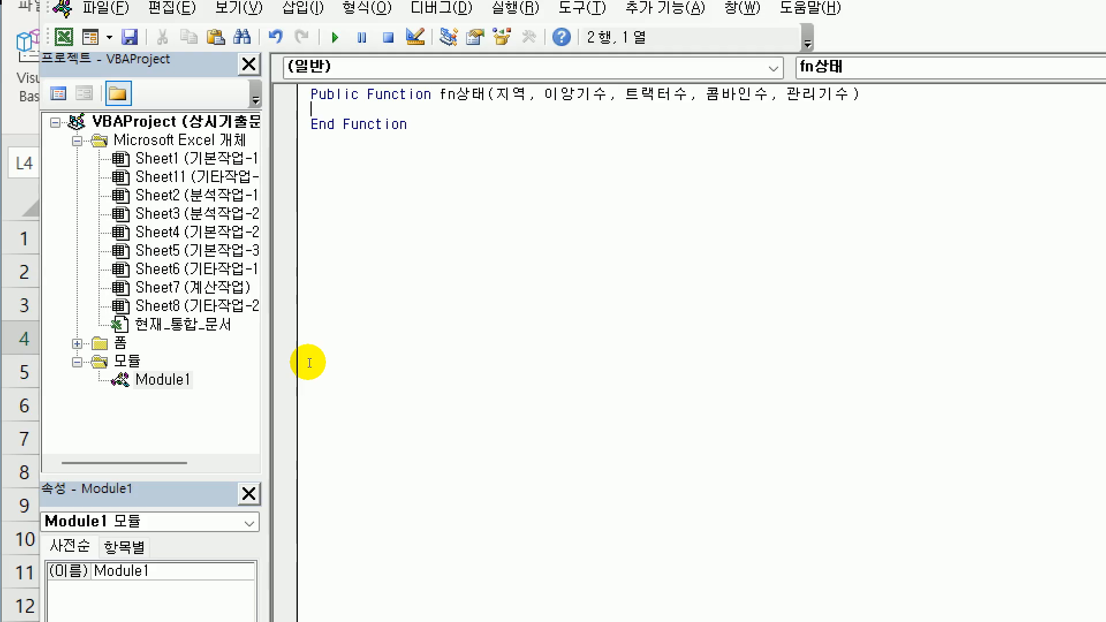
Step: Add an indented line in the function body assigning 합 = 이앙기수 + 트랙터수 + 콤바인수 + 관리기수
{"action": "key", "text": "Return"}
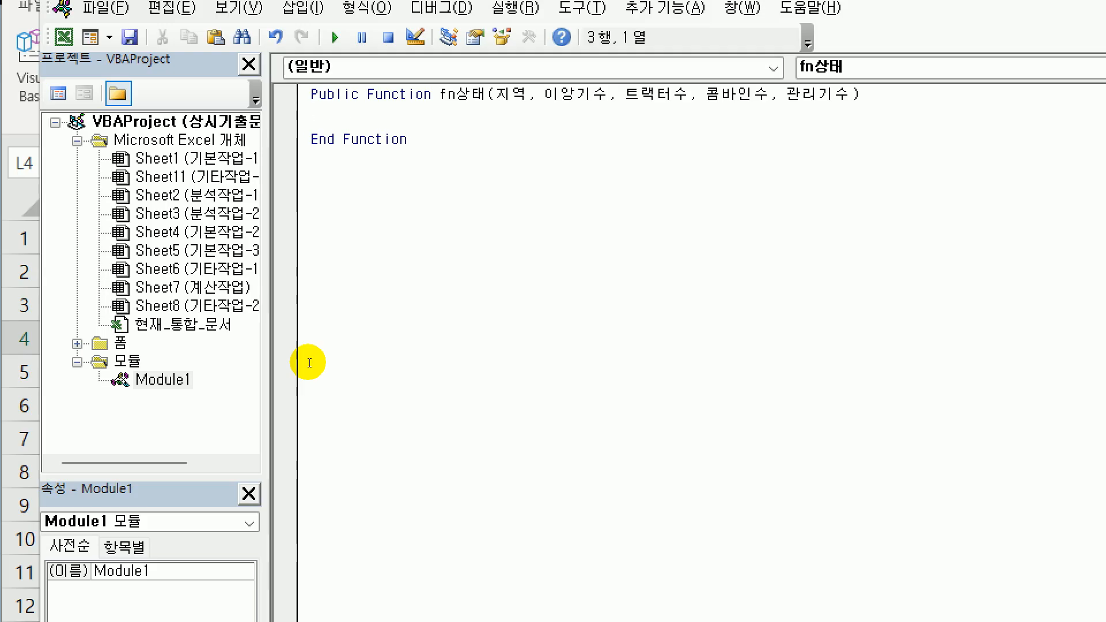
{"action": "key", "text": "Tab"}
{"action": "type", "text": "합 ="}
{"action": "type", "text": " 이"}
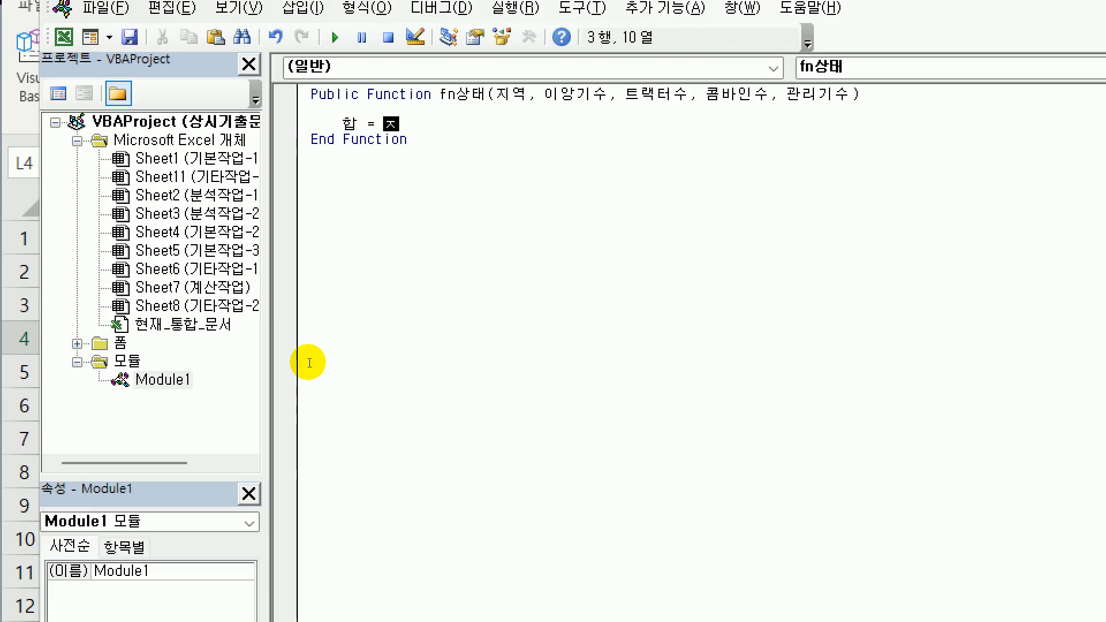
{"action": "type", "text": "앙기수 + "}
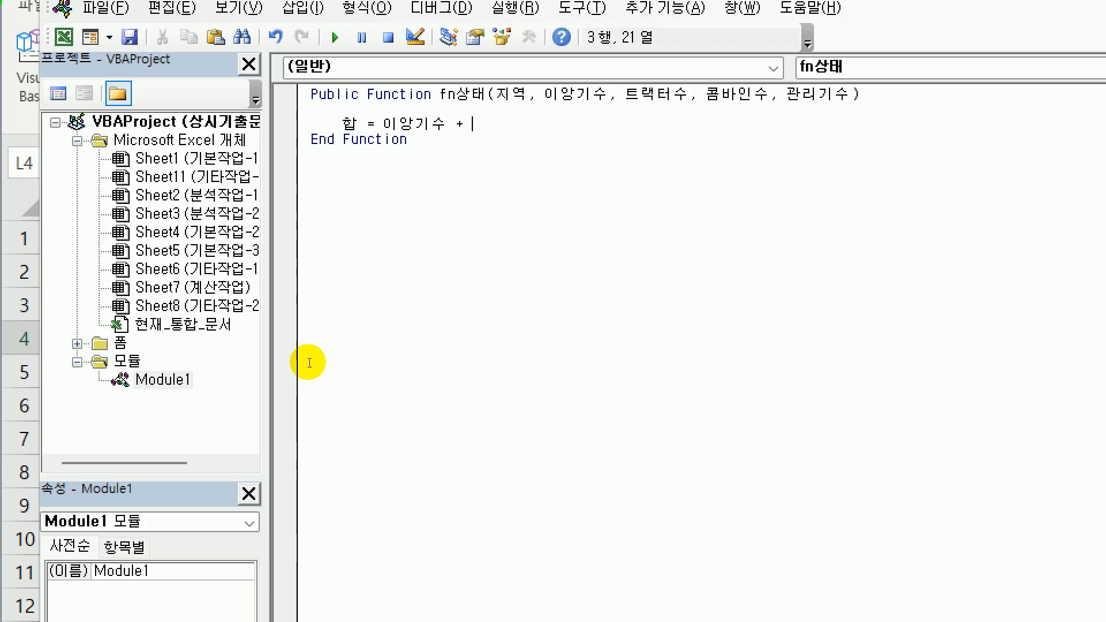
{"action": "type", "text": "트랙터수 + 콤바"}
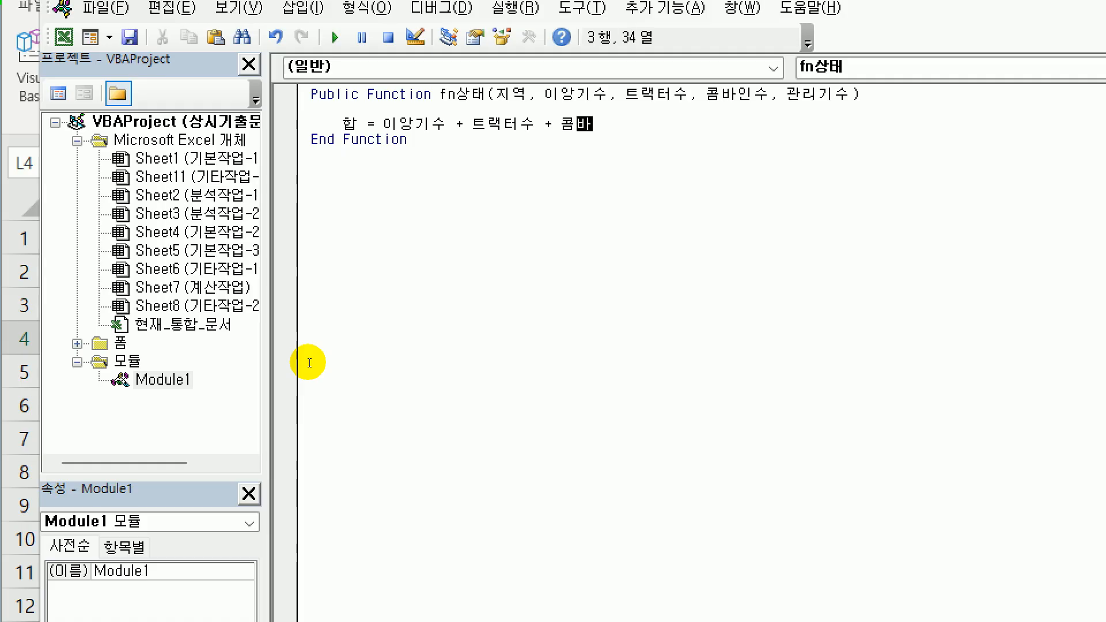
{"action": "type", "text": "인수 + 관리"}
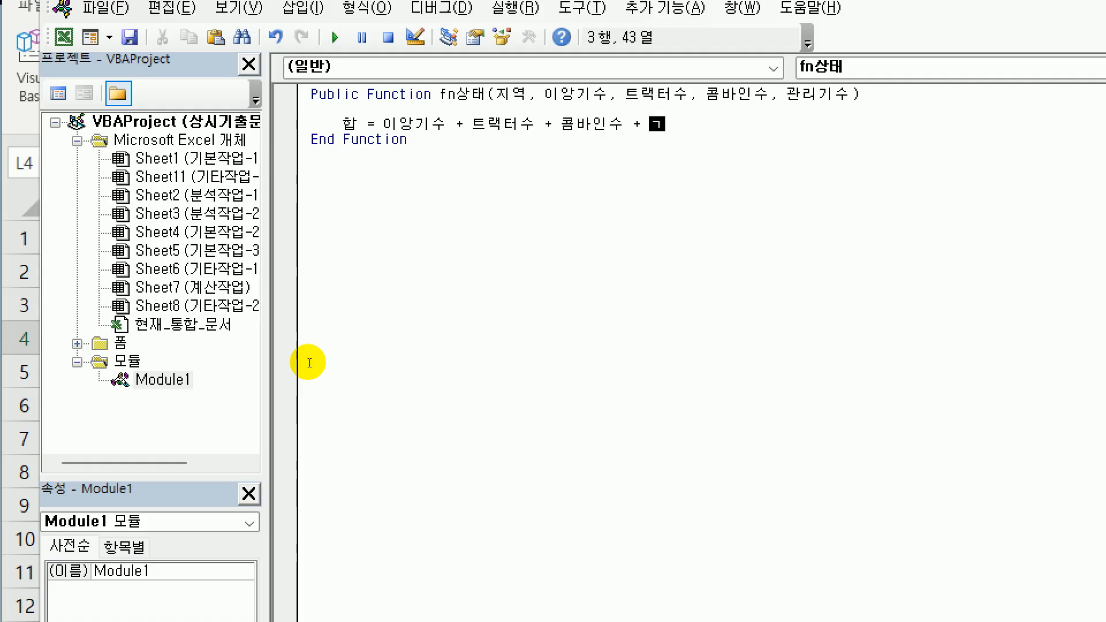
{"action": "type", "text": "기수"}
{"action": "key", "text": "Return"}
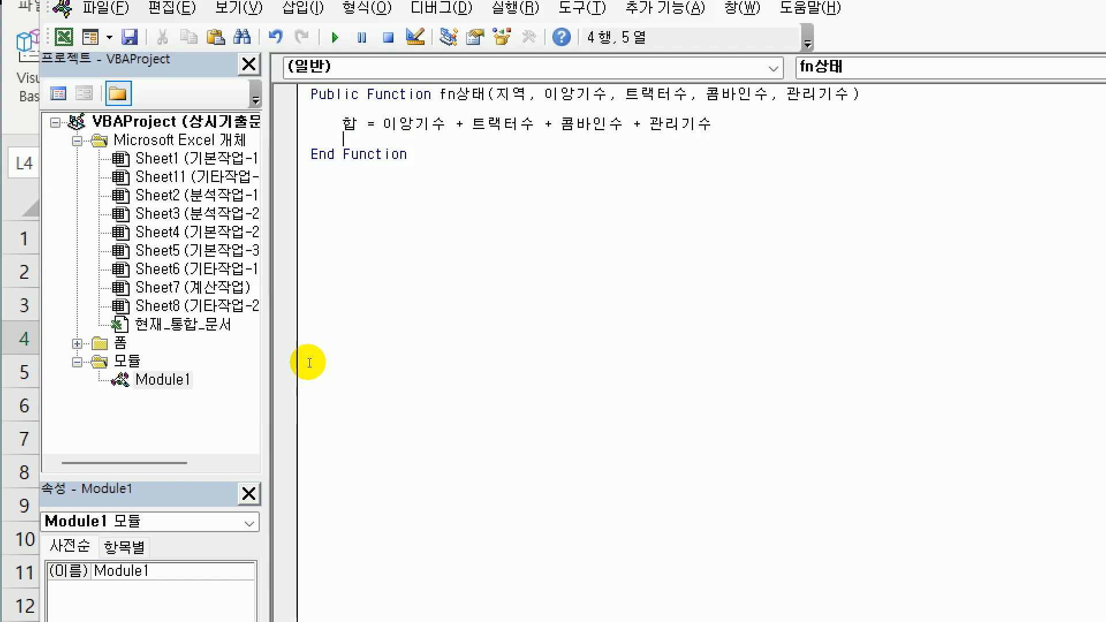
Step: Add the condition If 합 >= 80 Then with the result fn상태 = Left(지역, 2) & "(여유)"
{"action": "key", "text": "Return"}
{"action": "type", "text": "if 합"}
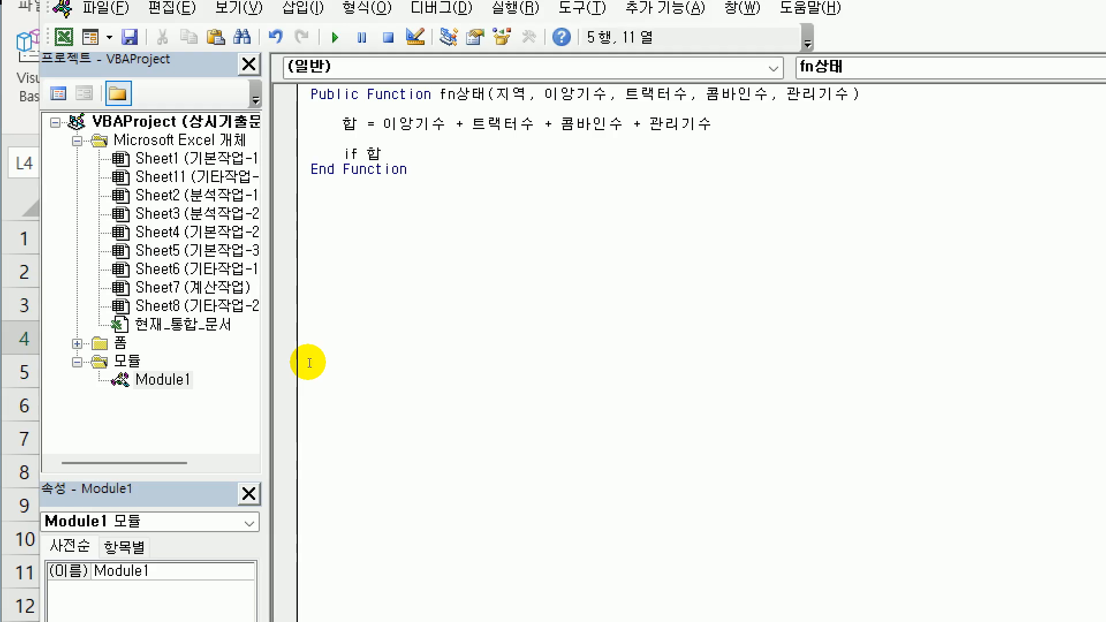
{"action": "type", "text": " >=80 then"}
{"action": "key", "text": "Return"}
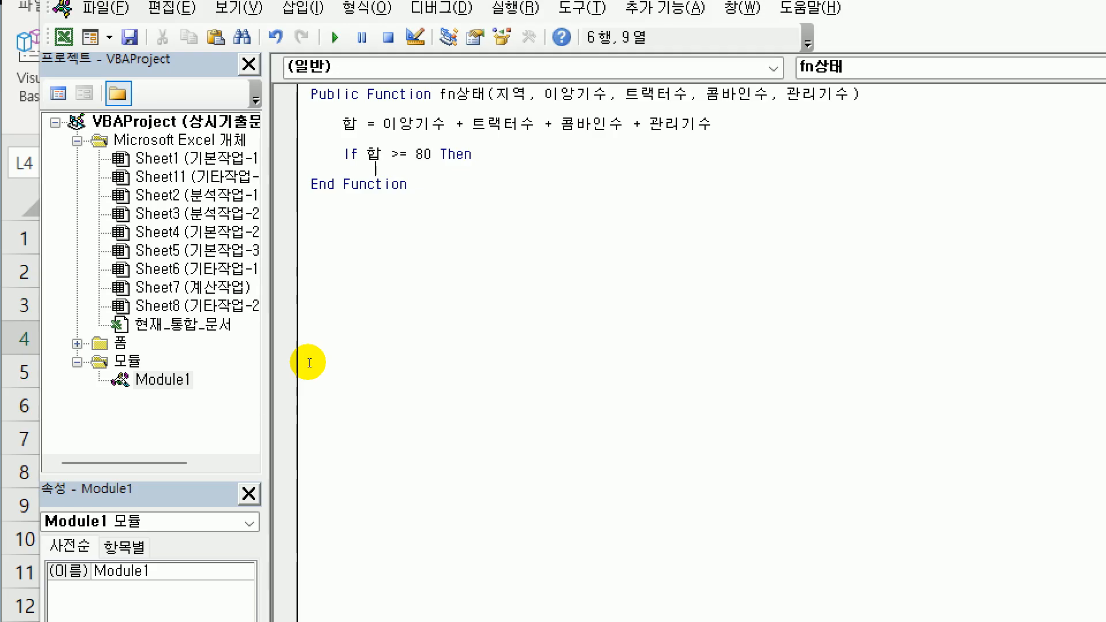
{"action": "type", "text": "fn상태 ="}
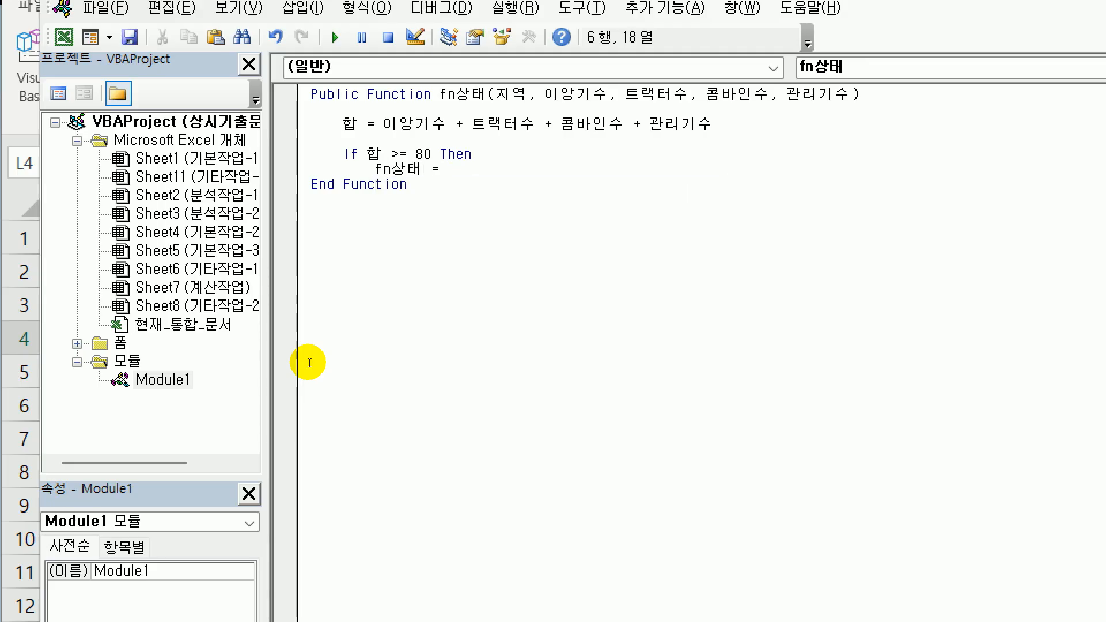
{"action": "type", "text": " left(지역,"}
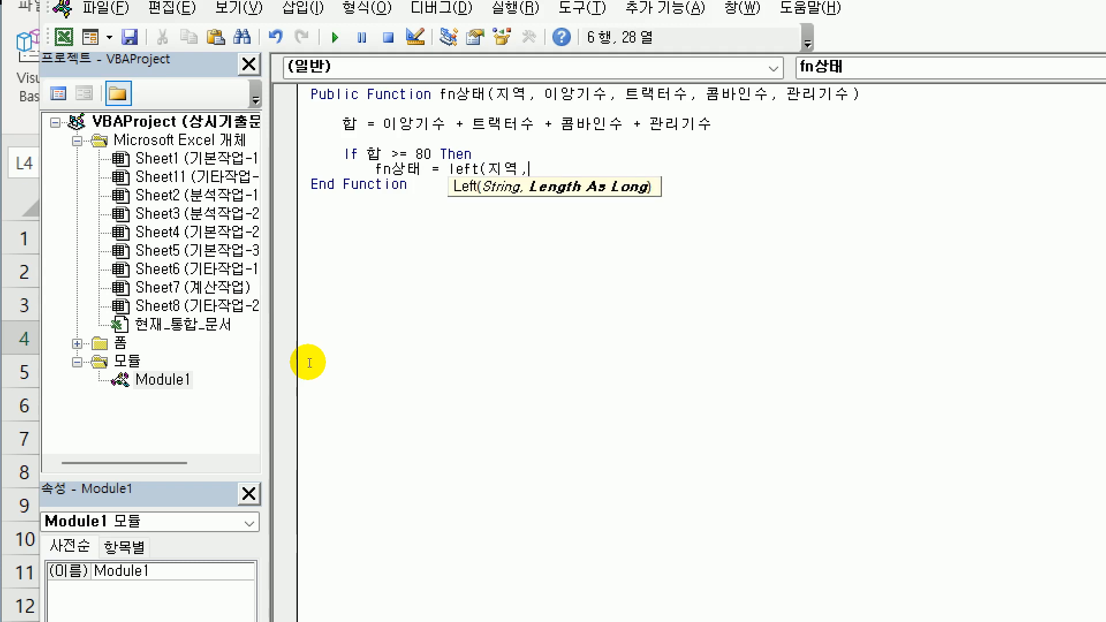
{"action": "type", "text": "2)"}
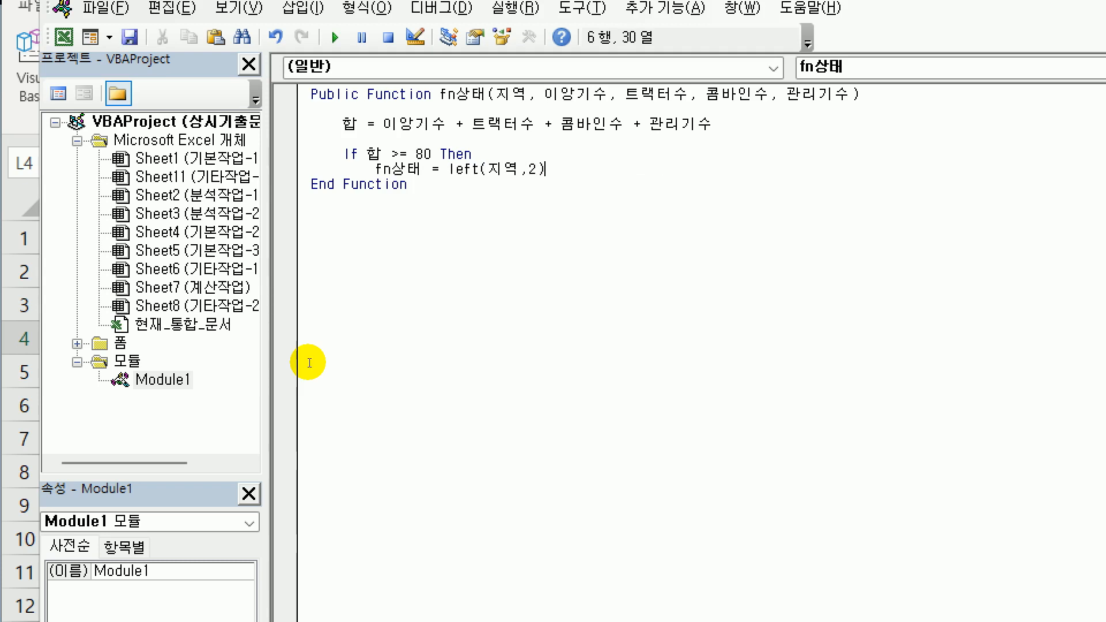
{"action": "type", "text": " & \"(여유"}
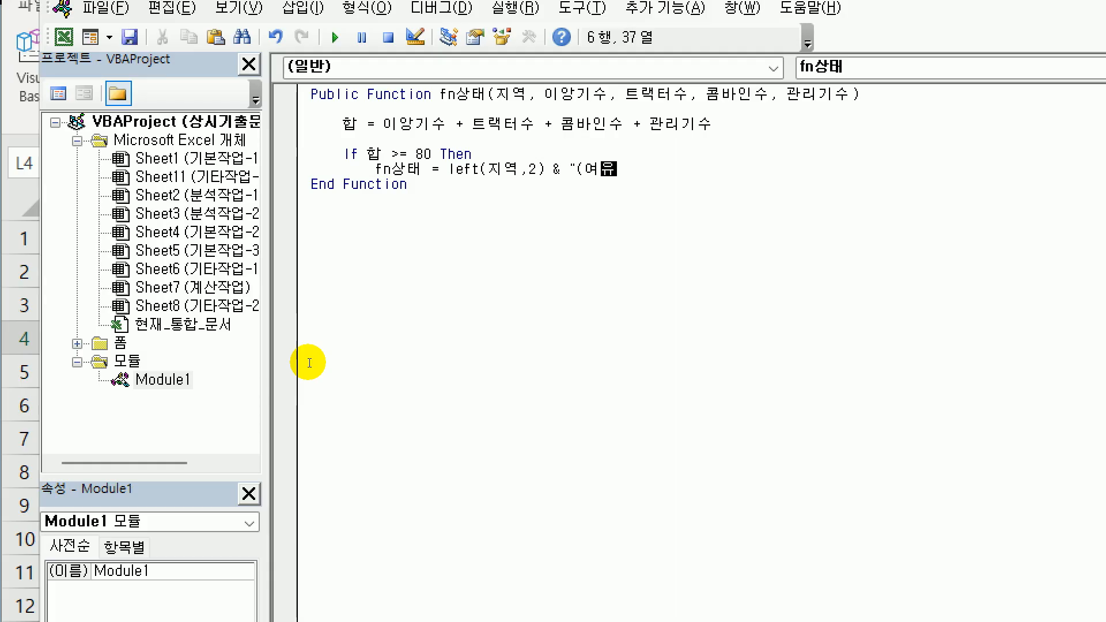
{"action": "type", "text": ")\""}
{"action": "key", "text": "Return"}
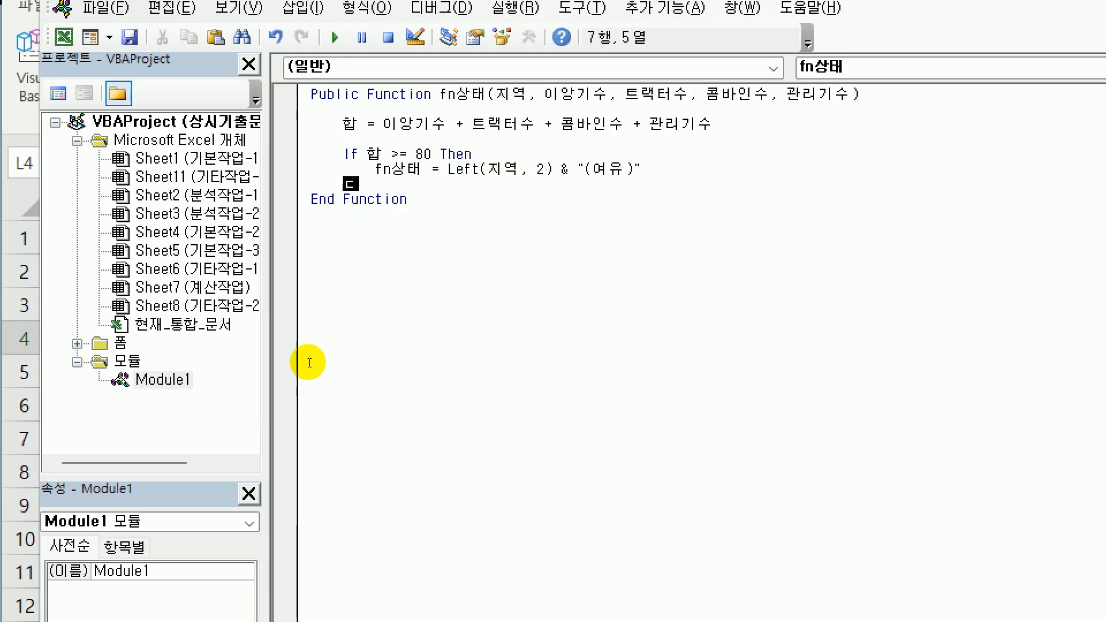
Step: Add an ElseIf 합 <= 40 Then branch and copy the existing fn상태 assignment line under it, indented
{"action": "type", "text": "else"}
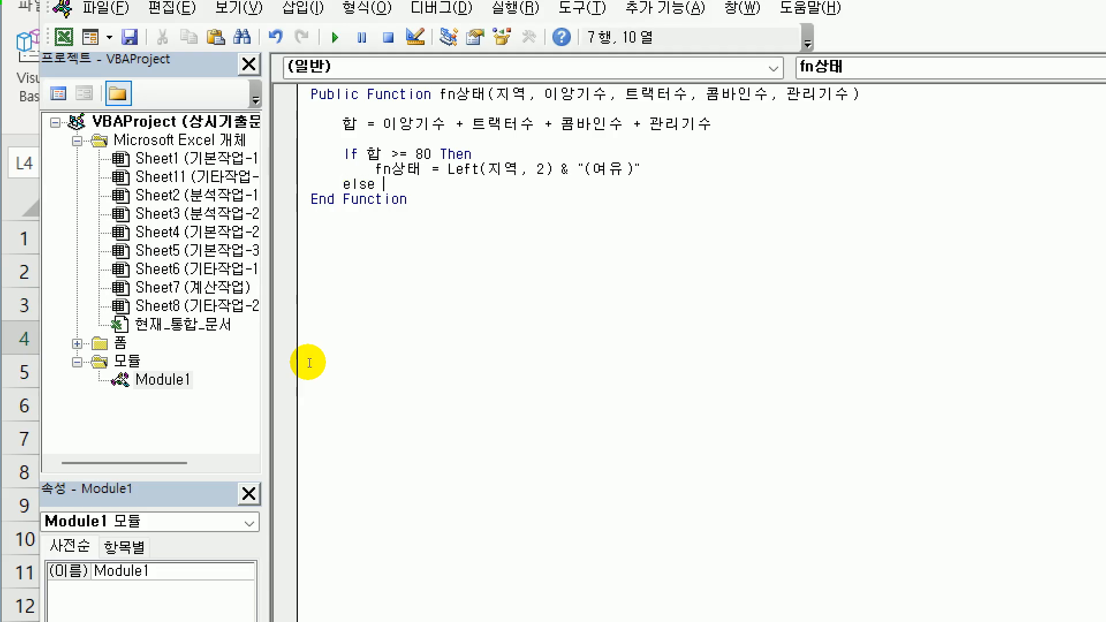
{"action": "type", "text": "if ㅎ합 <=40 then"}
{"action": "key", "text": "Up"}
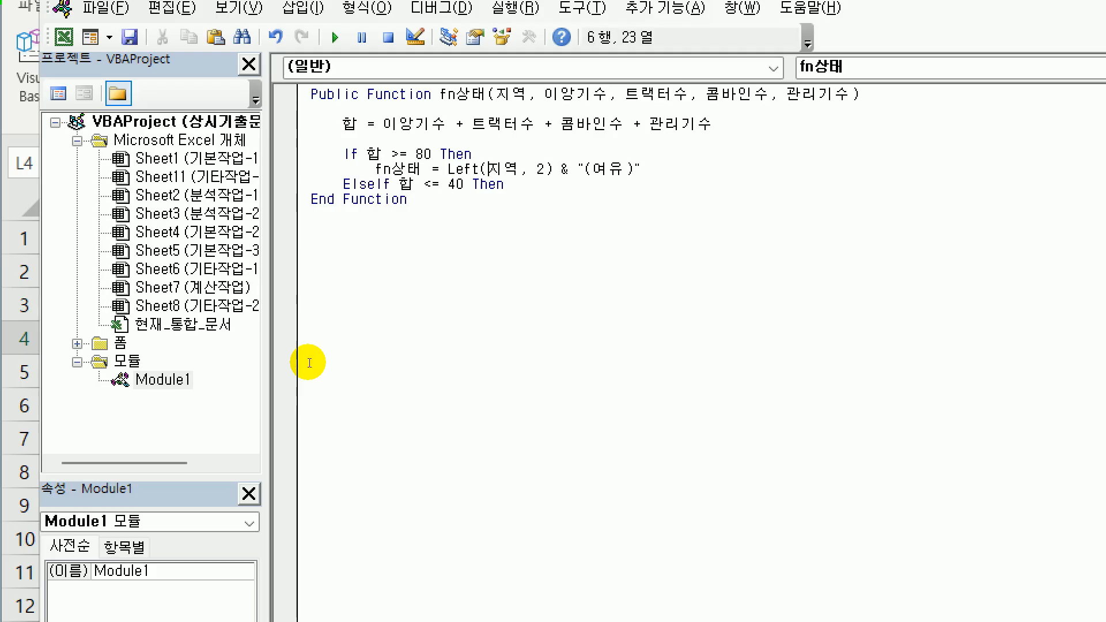
{"action": "key", "text": "Home"}
{"action": "key", "text": "shift+End"}
{"action": "key", "text": "ctrl+c"}
{"action": "key", "text": "Down"}
{"action": "key", "text": "Return"}
{"action": "key", "text": "ctrl+v"}
{"action": "key", "text": "Home"}
{"action": "key", "text": "Tab"}
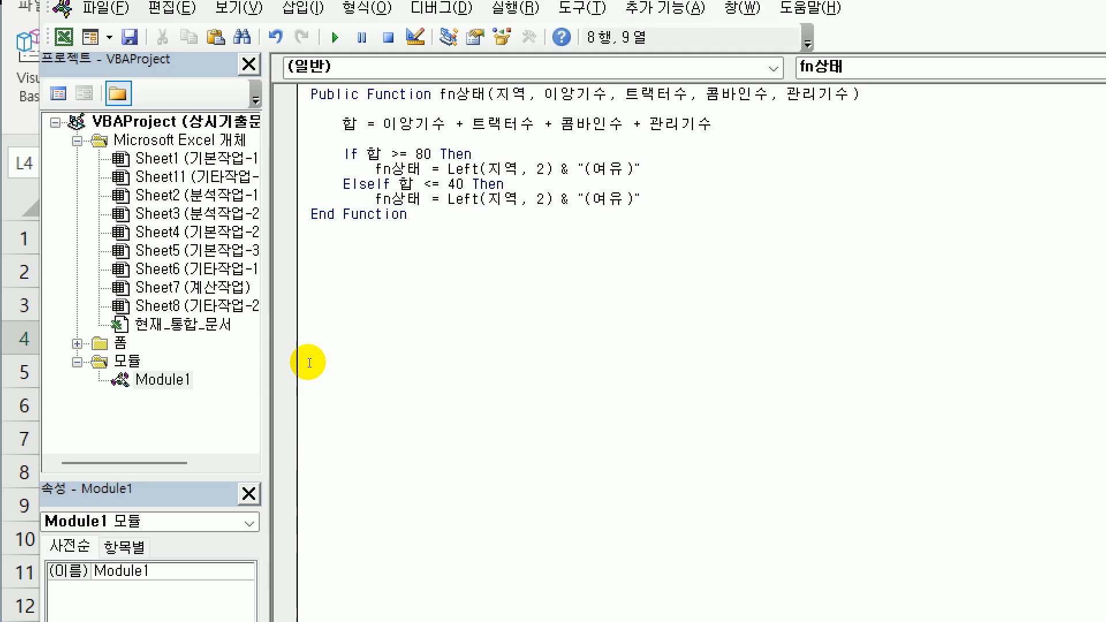
Step: Change the text in the ElseIf branch's result from "(여유)" to "(부족)"
{"action": "key", "text": "Right"}
{"action": "key", "text": "Right"}
{"action": "key", "text": "Right"}
{"action": "key", "text": "Right"}
{"action": "key", "text": "Right"}
{"action": "key", "text": "Right"}
{"action": "key", "text": "Right"}
{"action": "key", "text": "Right"}
{"action": "key", "text": "Right"}
{"action": "key", "text": "Right"}
{"action": "key", "text": "Right"}
{"action": "key", "text": "Right"}
{"action": "key", "text": "Right"}
{"action": "key", "text": "Right"}
{"action": "key", "text": "Right"}
{"action": "key", "text": "Right"}
{"action": "key", "text": "Right"}
{"action": "key", "text": "Right"}
{"action": "key", "text": "Right"}
{"action": "key", "text": "Right"}
{"action": "key", "text": "Right"}
{"action": "type", "text": "보"}
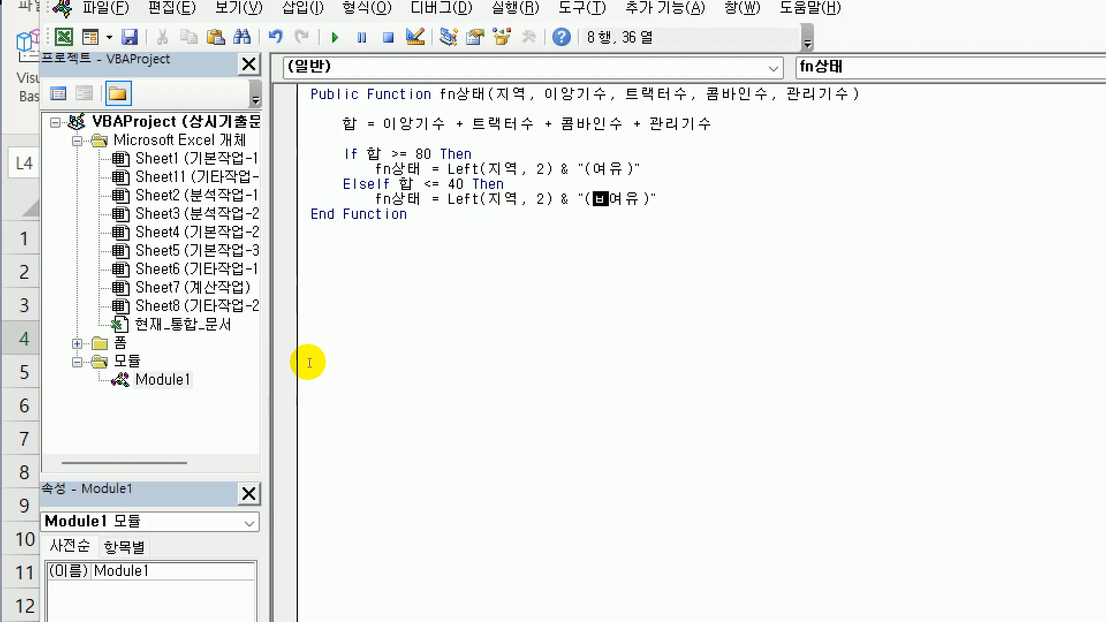
{"action": "key", "text": "BackSpace"}
{"action": "type", "text": "부족"}
{"action": "key", "text": "Delete"}
{"action": "key", "text": "Delete"}
Step: Add an Else branch below and paste the copied fn상태 assignment line into it
{"action": "key", "text": "Return"}
{"action": "key", "text": "BackSpace"}
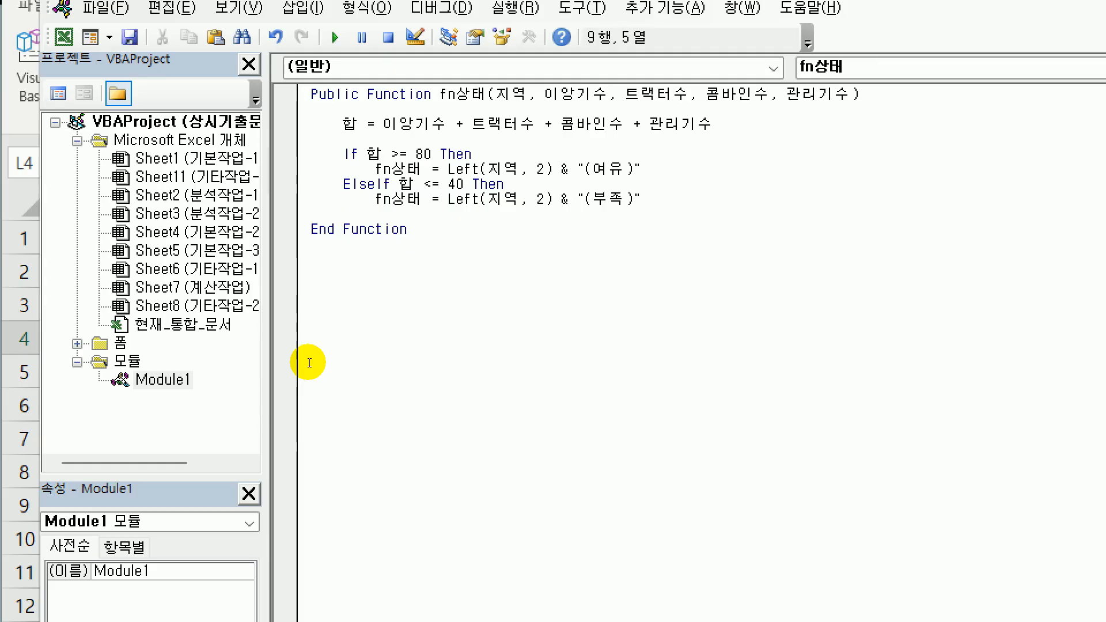
{"action": "type", "text": "else"}
{"action": "key", "text": "Return"}
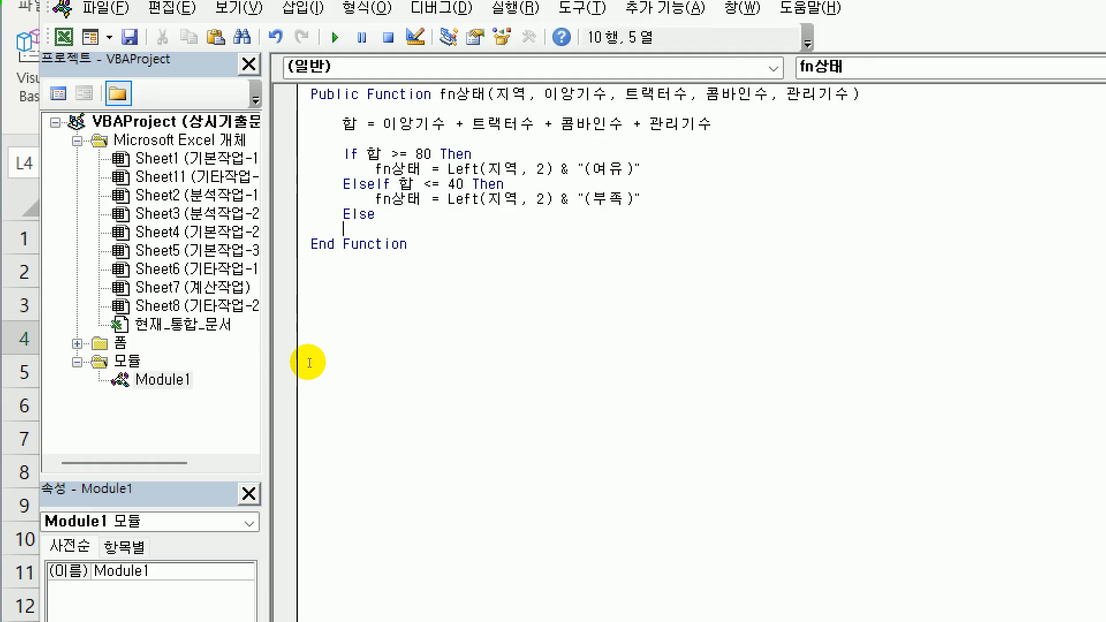
{"action": "key", "text": "ctrl+v"}
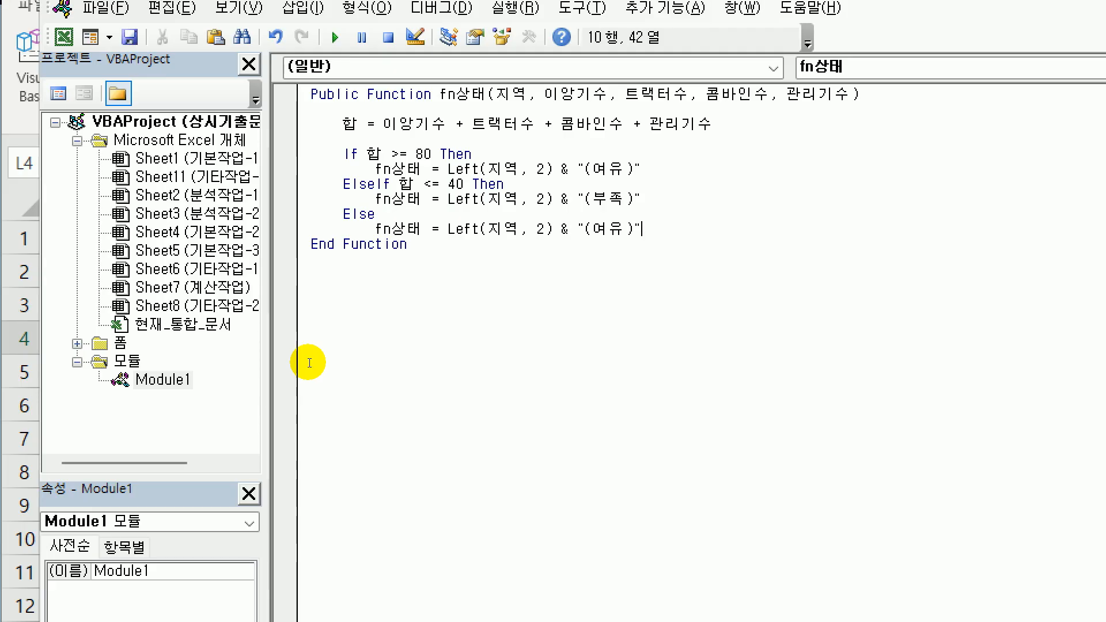
Step: Replace the Else branch's result with an empty string "" and close the condition with End If
{"action": "key", "text": "Left"}
{"action": "key", "text": "shift+Left"}
{"action": "key", "text": "shift+Left"}
{"action": "key", "text": "shift+Left"}
{"action": "key", "text": "shift+Left"}
{"action": "key", "text": "shift+Left"}
{"action": "key", "text": "shift+Left"}
{"action": "key", "text": "shift+Left"}
{"action": "key", "text": "shift+Left"}
{"action": "key", "text": "shift+Left"}
{"action": "key", "text": "shift+Left"}
{"action": "key", "text": "shift+Left"}
{"action": "key", "text": "shift+Left"}
{"action": "key", "text": "shift+Left"}
{"action": "key", "text": "shift+Left"}
{"action": "key", "text": "shift+Left"}
{"action": "key", "text": "shift+Left"}
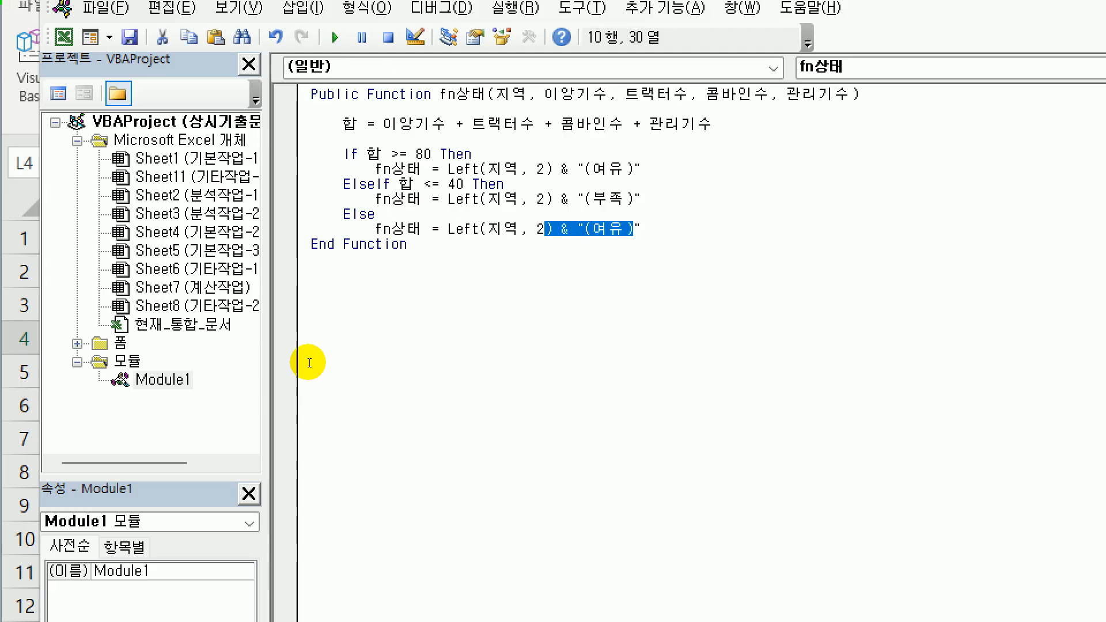
{"action": "key", "text": "shift+Left"}
{"action": "key", "text": "shift+Left"}
{"action": "key", "text": "shift+Left"}
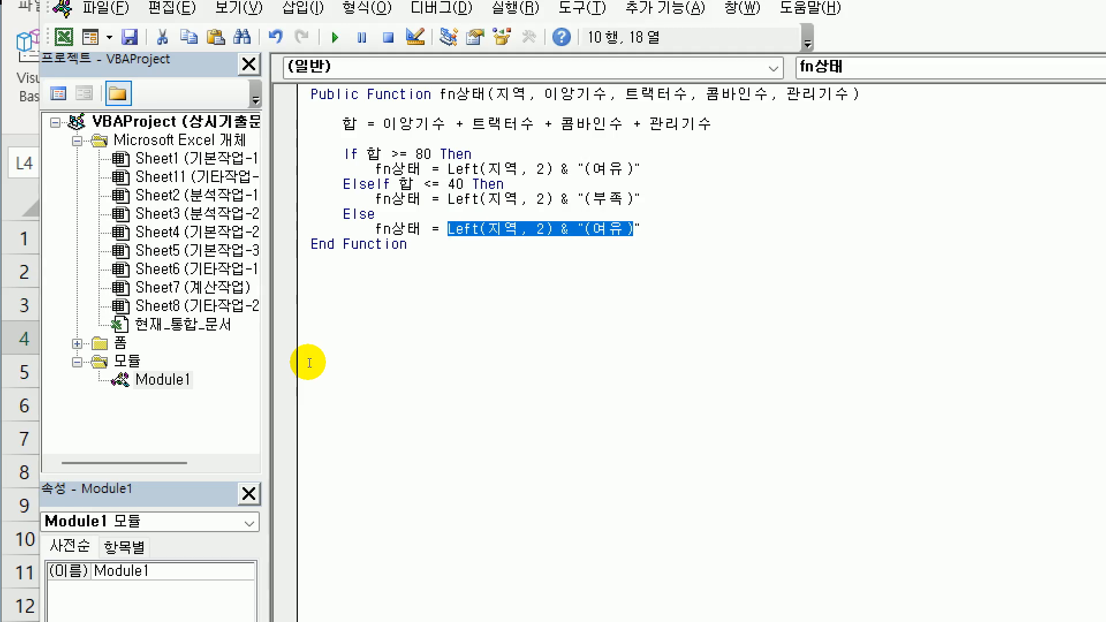
{"action": "key", "text": "Delete"}
{"action": "type", "text": "\""}
{"action": "key", "text": "Return"}
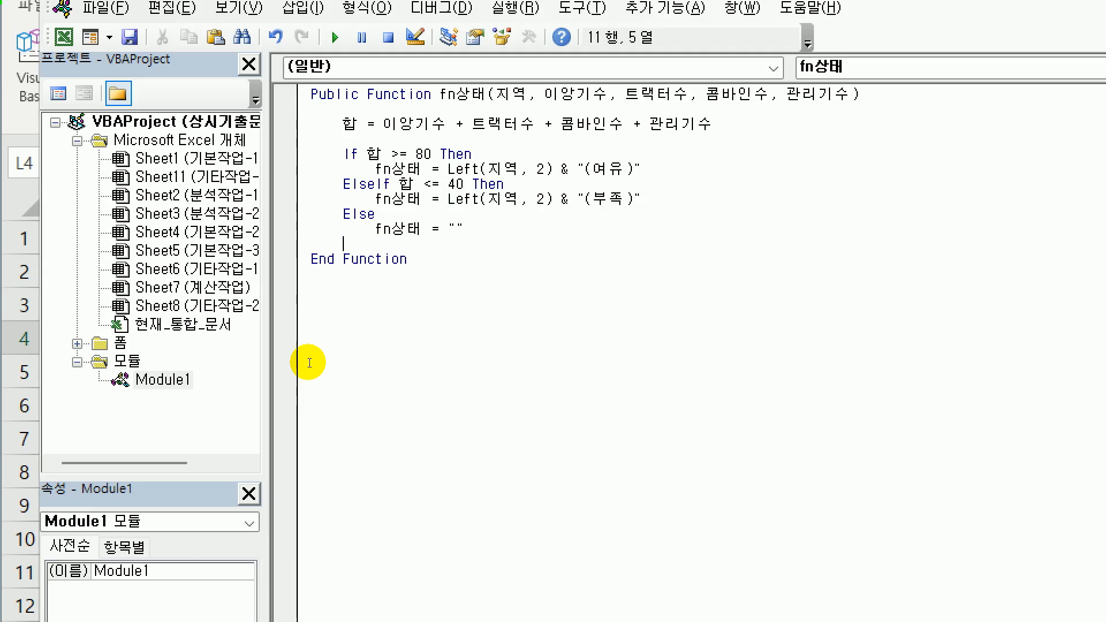
{"action": "type", "text": "end if"}
{"action": "key", "text": "Return"}
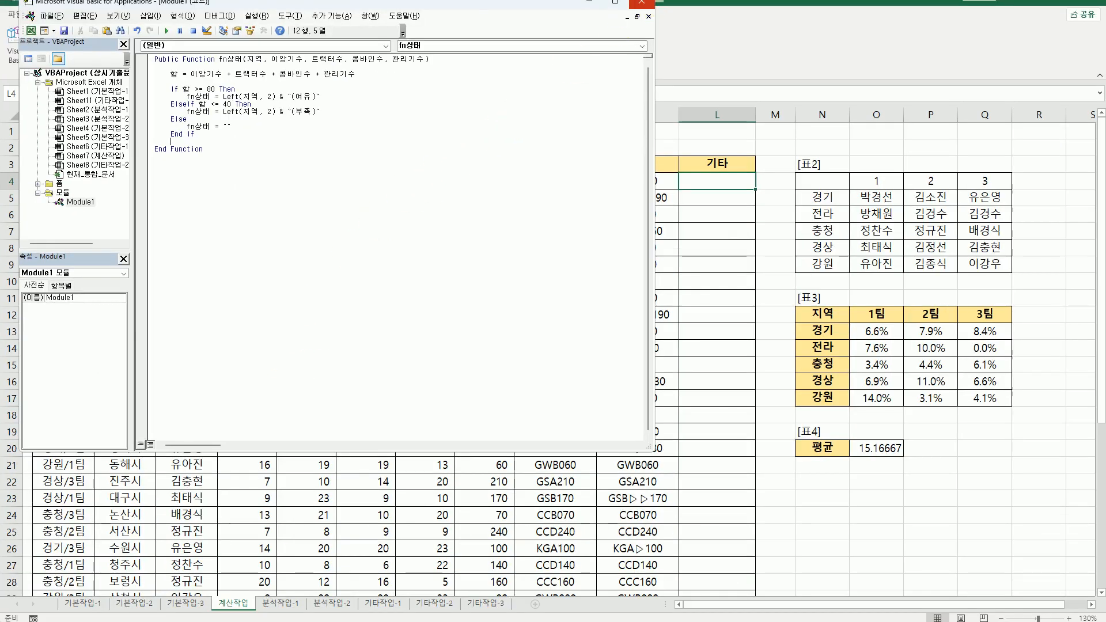
Step: Close the code editor and insert the user-defined function fn상태 into cell L4
{"action": "left_click", "coordinate": [640, 4]}
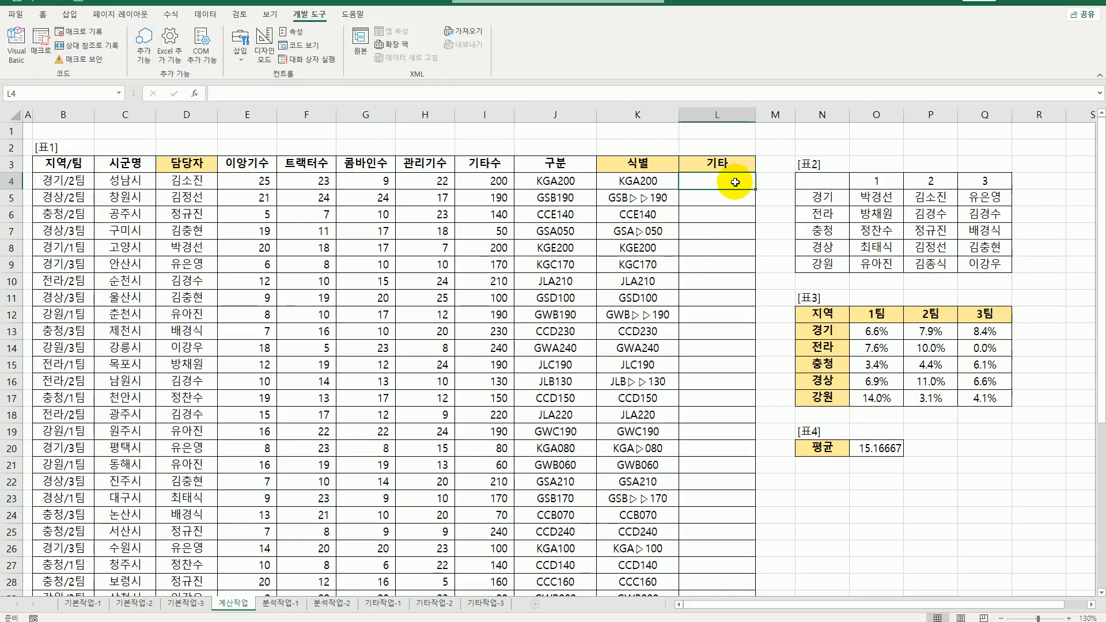
{"action": "left_click", "coordinate": [196, 93]}
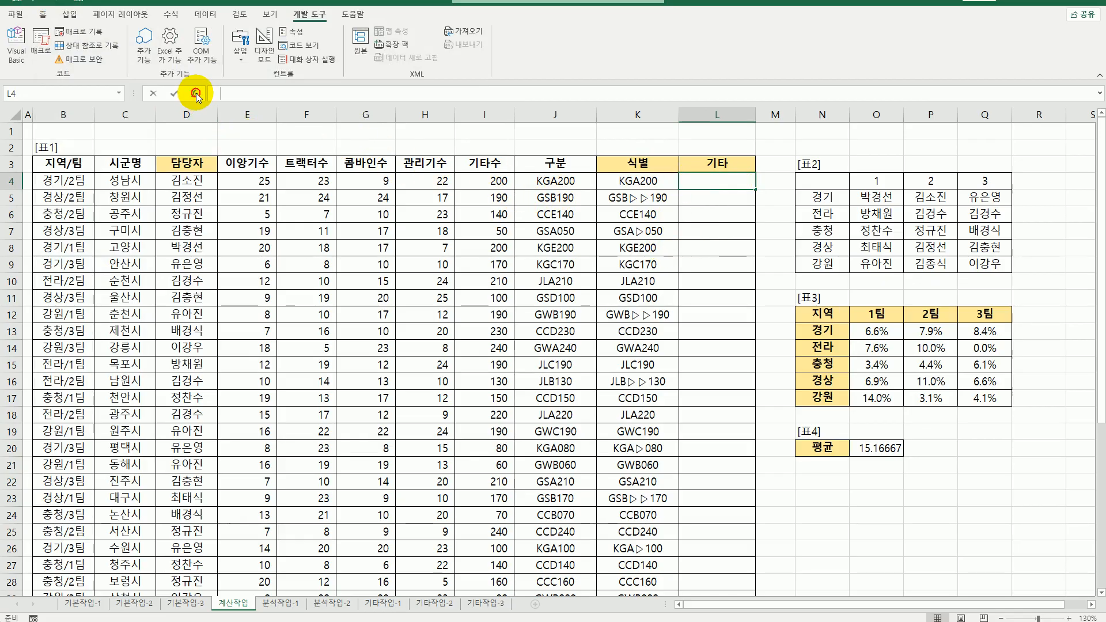
{"action": "left_click", "coordinate": [414, 233]}
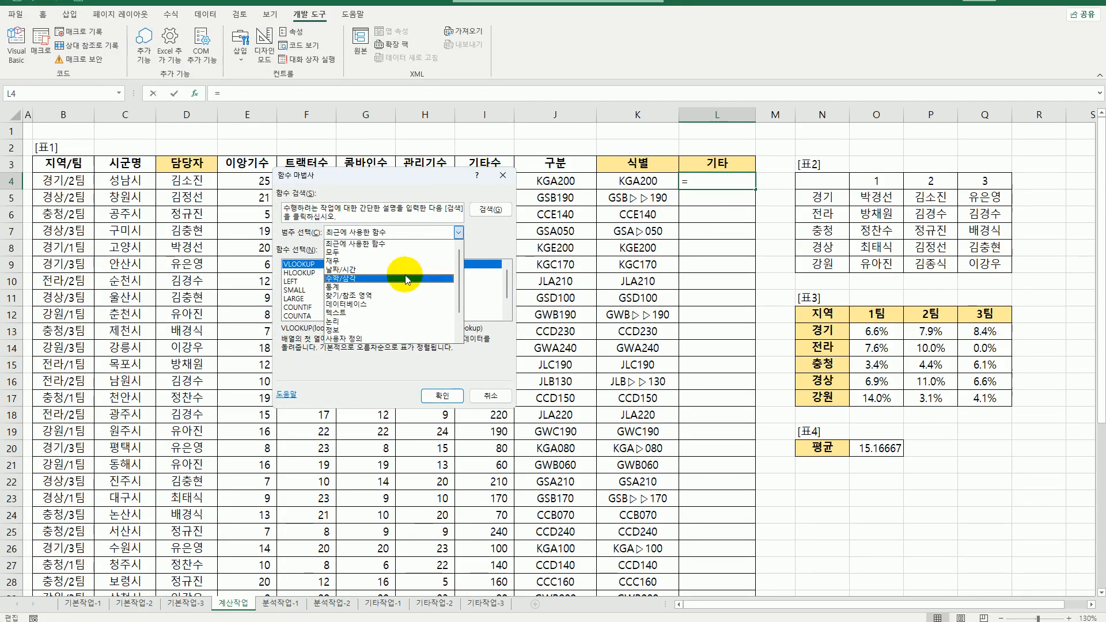
{"action": "left_click", "coordinate": [380, 338]}
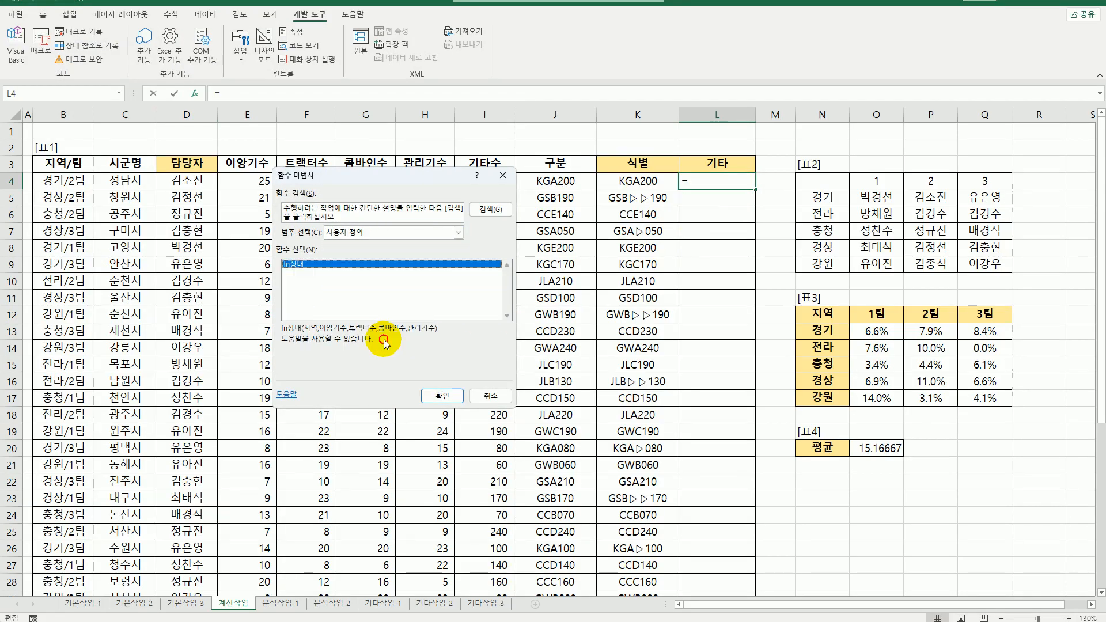
{"action": "left_click", "coordinate": [443, 397]}
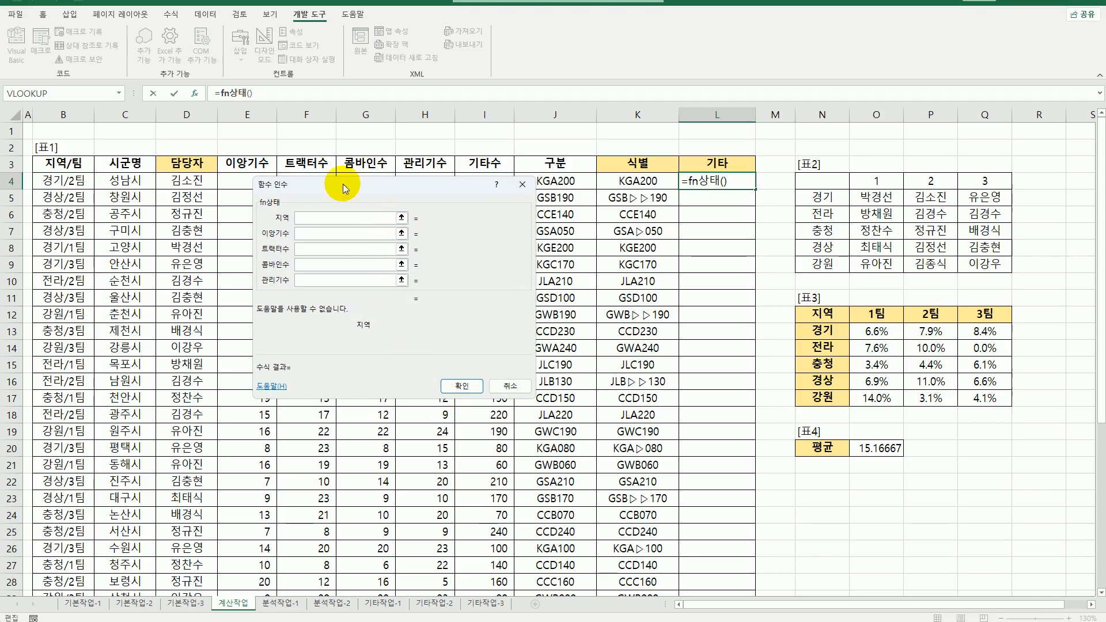
Step: Set the function's 지역 argument to B4 and its 이양기수 argument to E4
{"action": "left_click", "coordinate": [68, 180]}
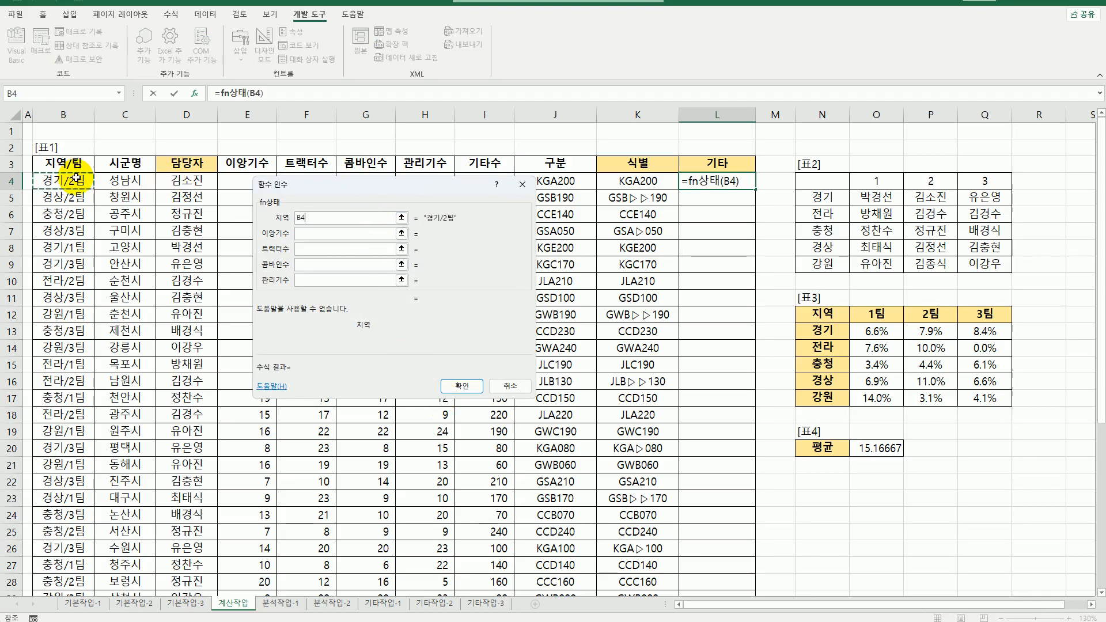
{"action": "left_click", "coordinate": [318, 239]}
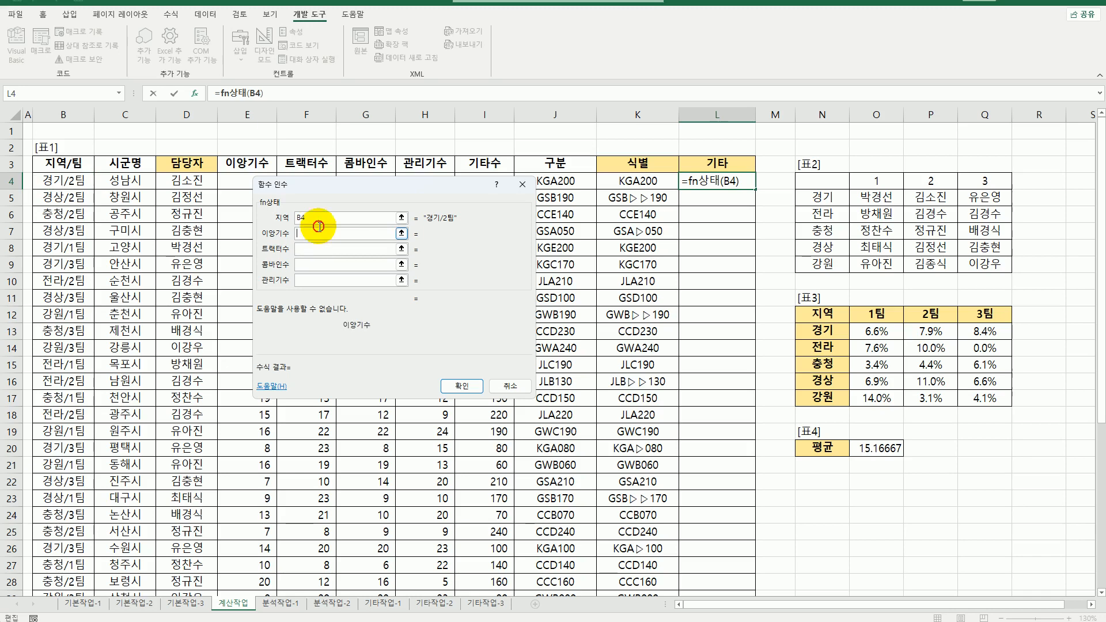
{"action": "left_click", "coordinate": [248, 167]}
{"action": "left_click", "coordinate": [309, 286]}
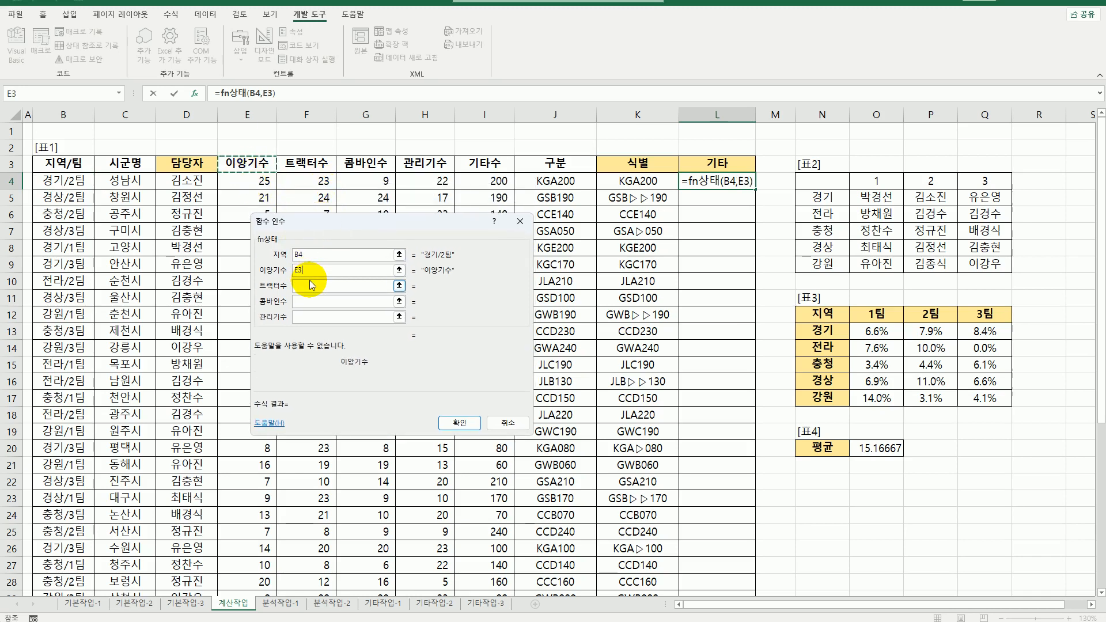
{"action": "double_click", "coordinate": [306, 269]}
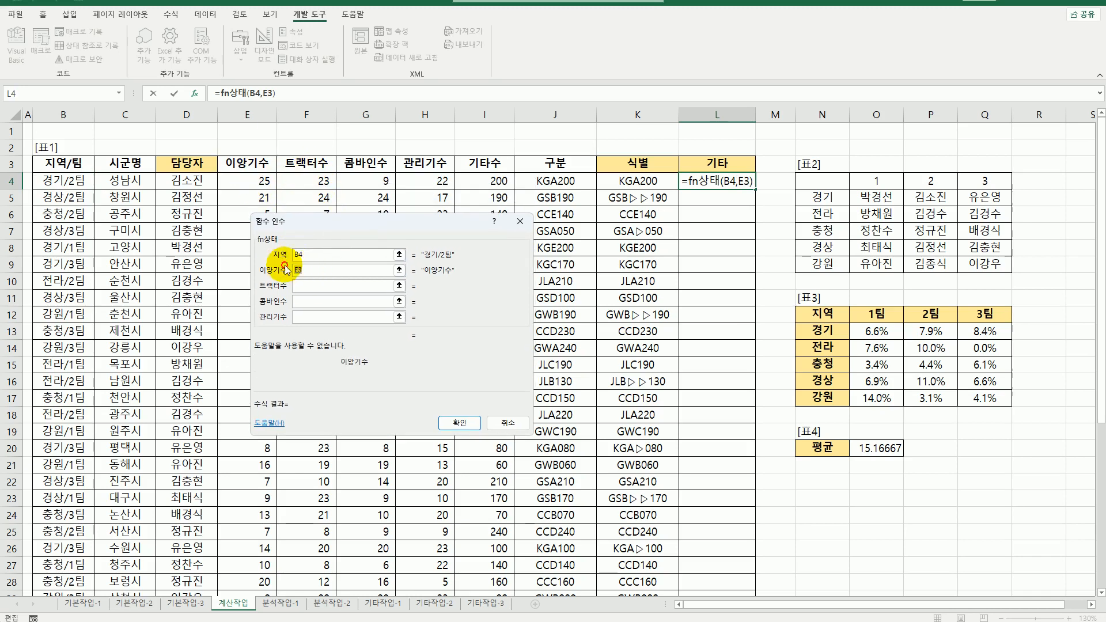
{"action": "key", "text": "BackSpace"}
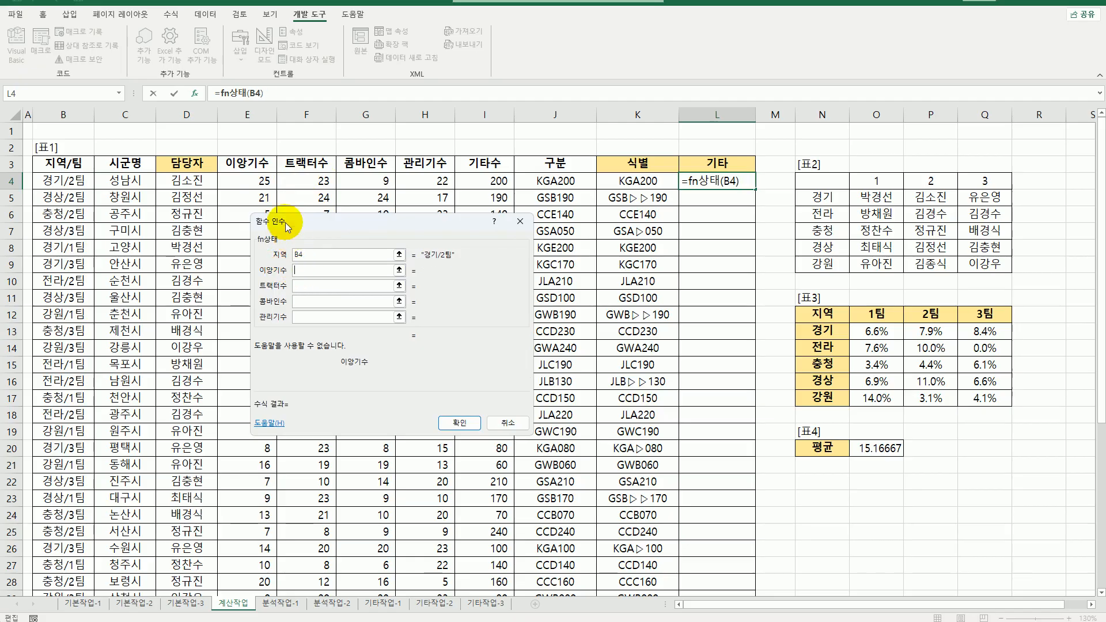
{"action": "left_click", "coordinate": [270, 183]}
Step: Set 트랙터수 to F4, 콤바인수 to G4 and 관리기수 to H4, and fill the formula down the 기타 column
{"action": "left_click", "coordinate": [298, 285]}
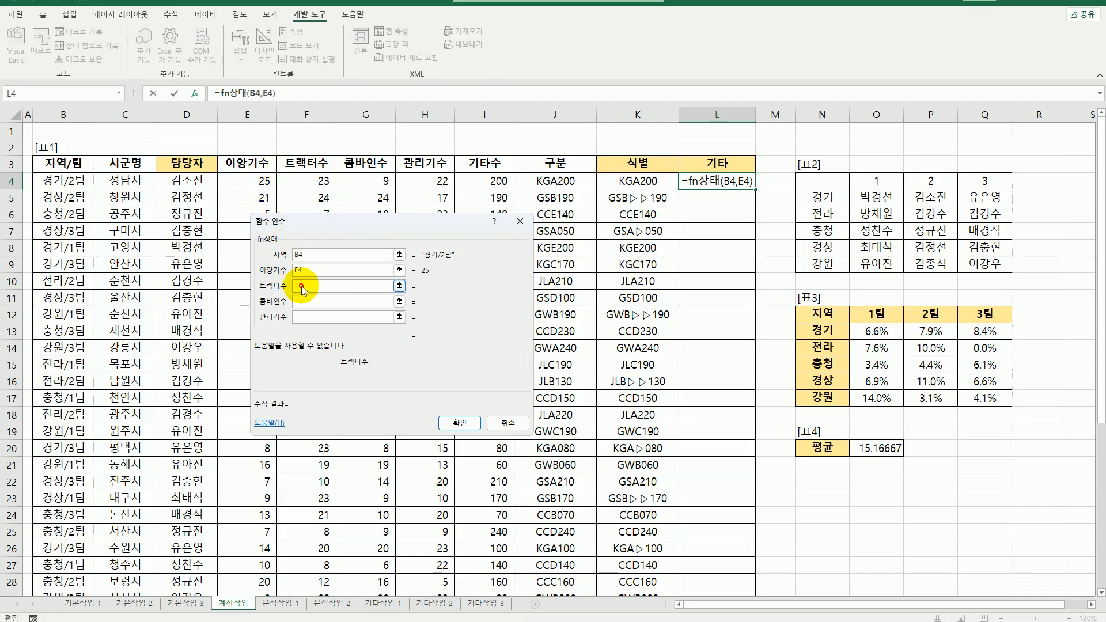
{"action": "left_click", "coordinate": [316, 181]}
{"action": "left_click", "coordinate": [309, 300]}
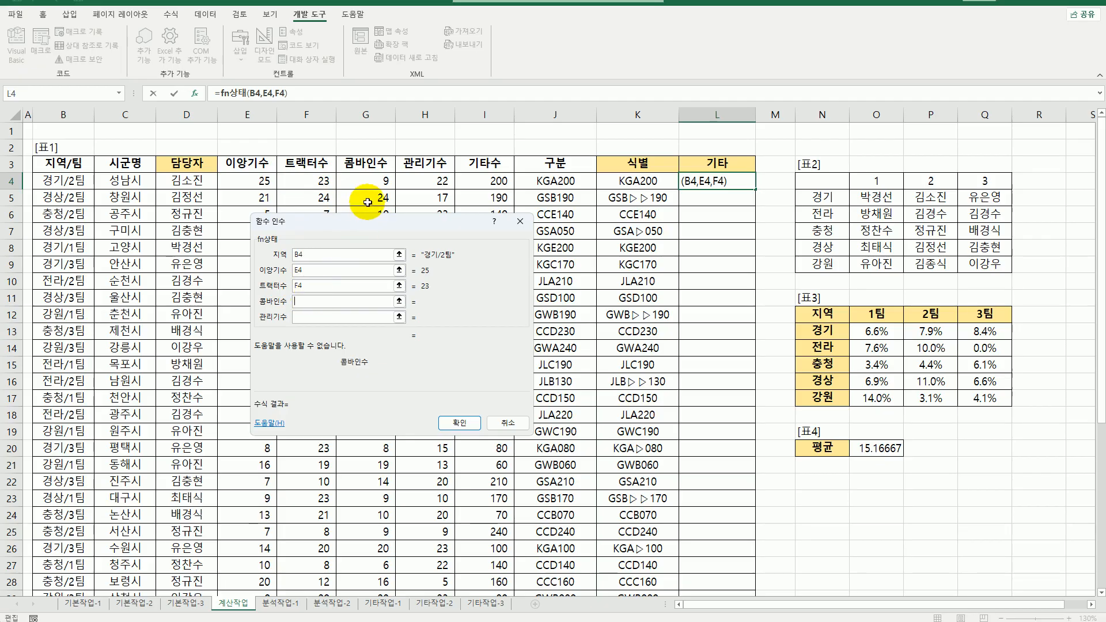
{"action": "left_click", "coordinate": [370, 180]}
{"action": "left_click", "coordinate": [320, 316]}
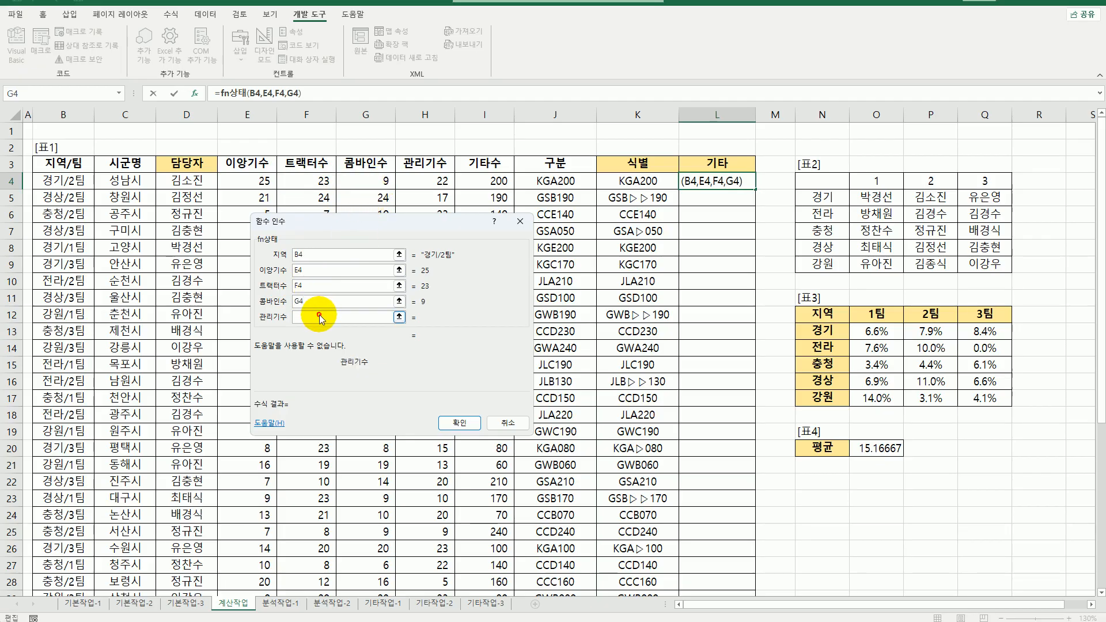
{"action": "left_click", "coordinate": [425, 180]}
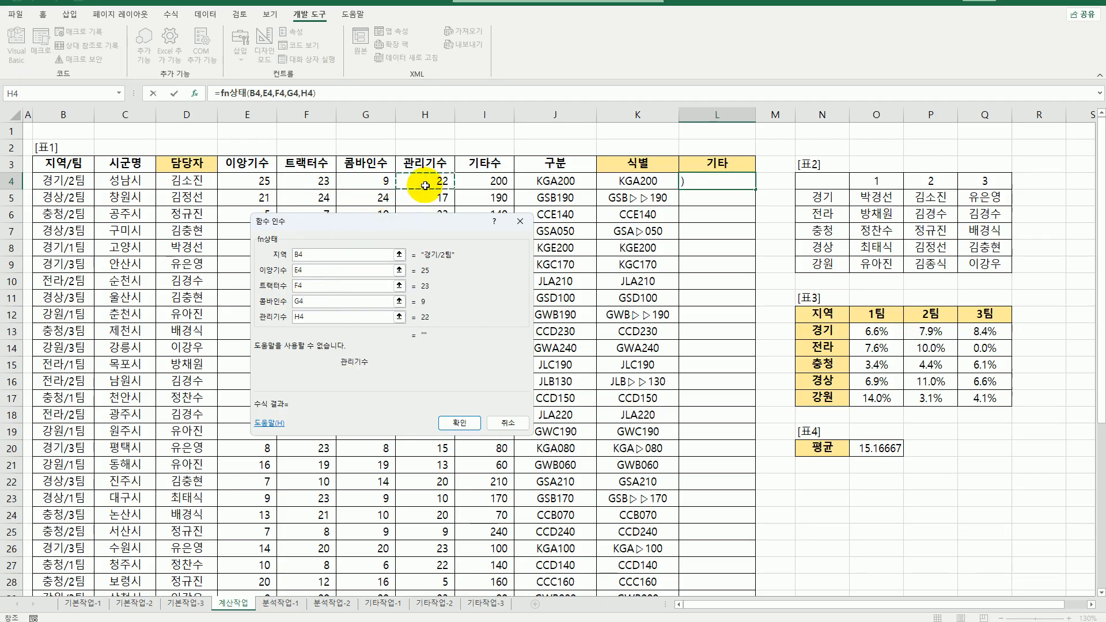
{"action": "left_click", "coordinate": [465, 429]}
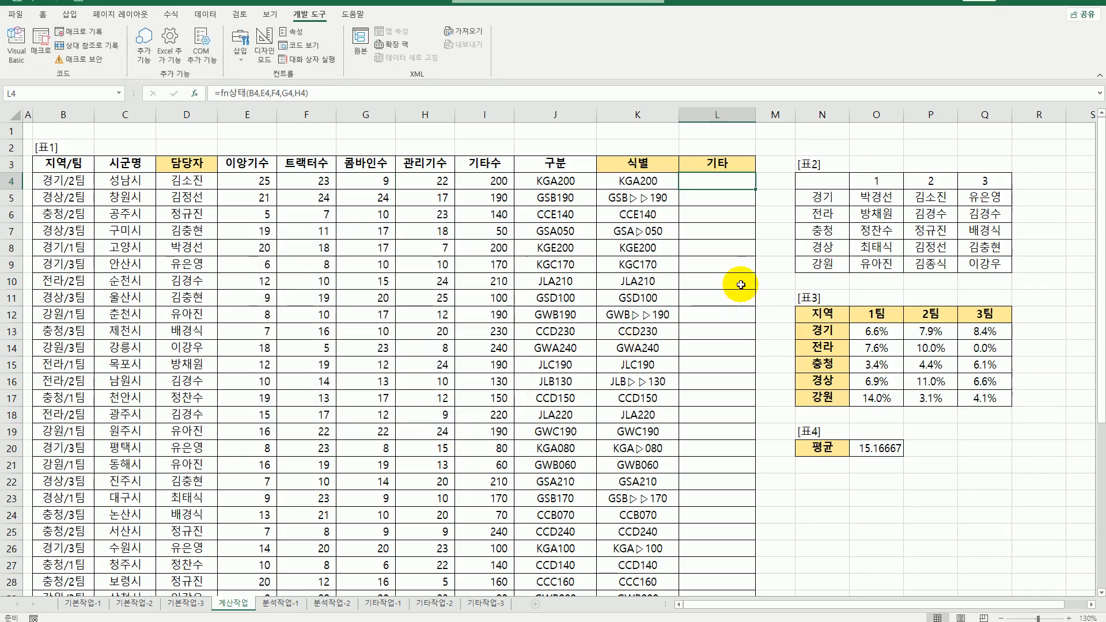
{"action": "double_click", "coordinate": [753, 188]}
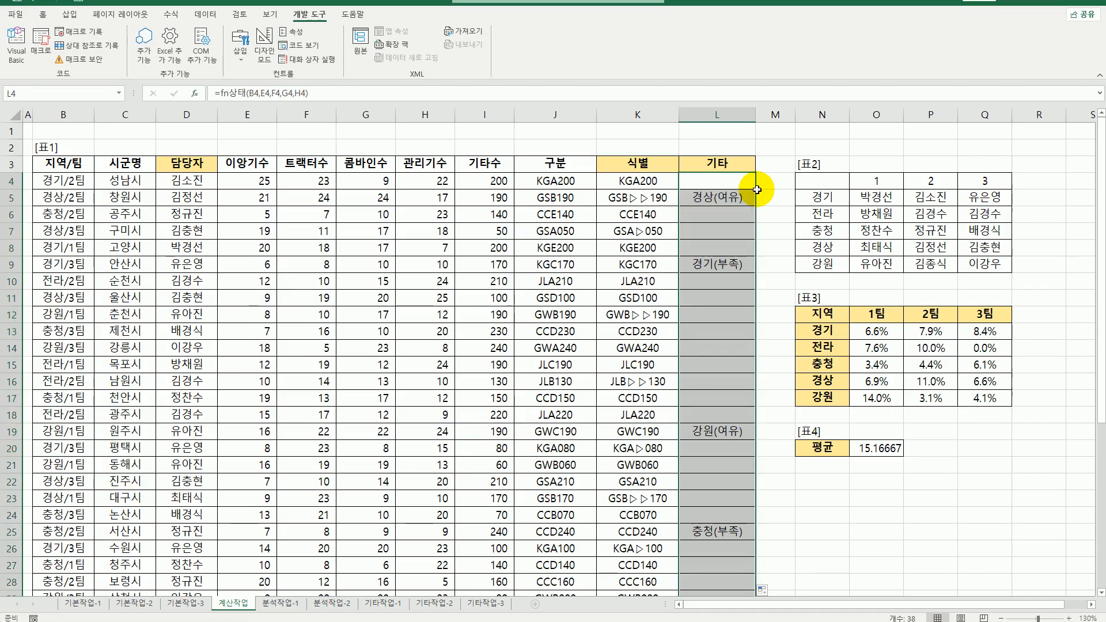
{"action": "left_click", "coordinate": [714, 434]}
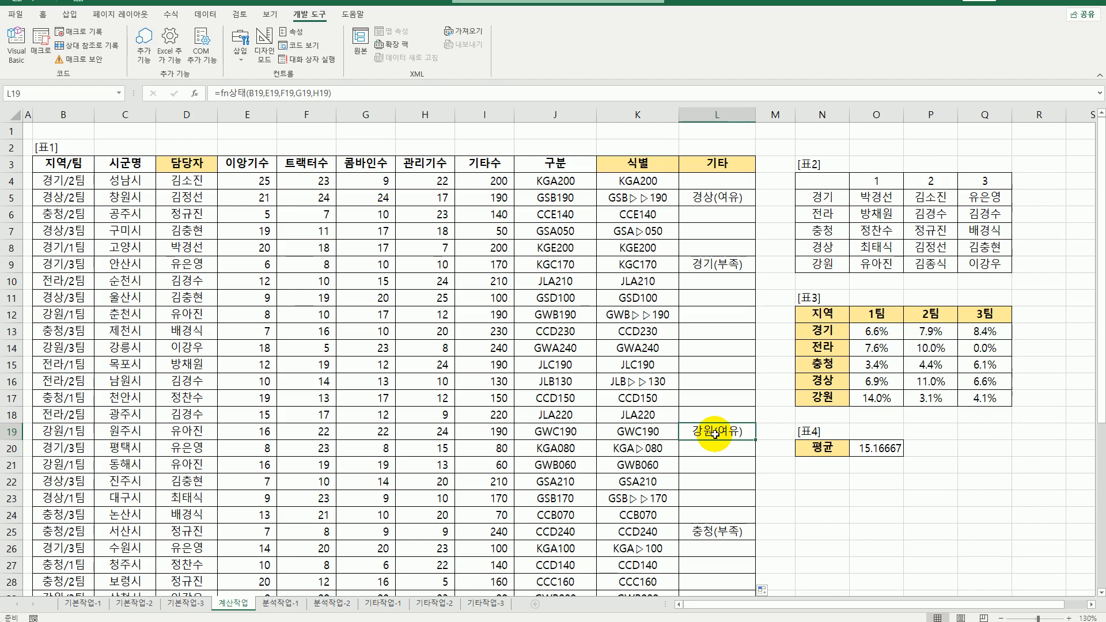
Step: Start a legacy Microsoft Query import at cell B3 of the 분석작업-1 sheet
{"action": "left_click", "coordinate": [278, 603]}
{"action": "left_click", "coordinate": [322, 570]}
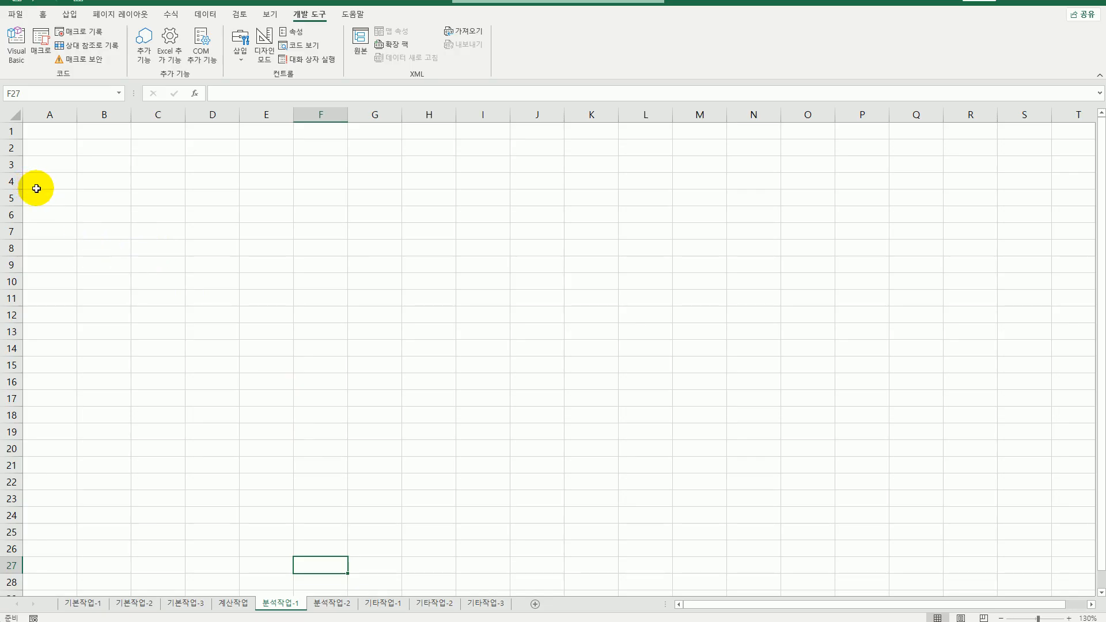
{"action": "left_click", "coordinate": [93, 169]}
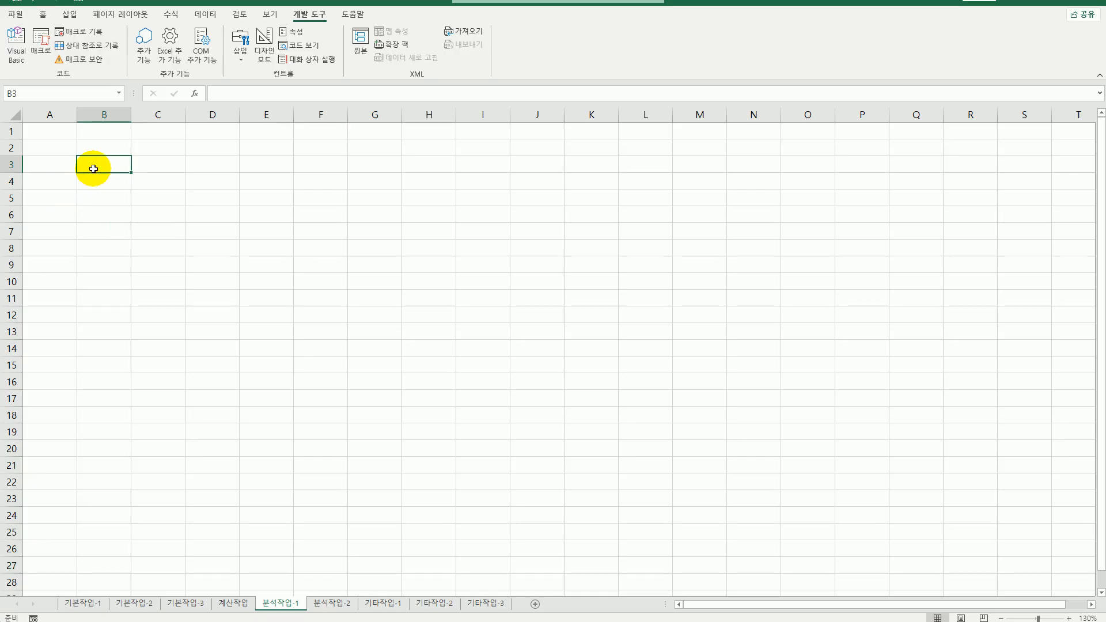
{"action": "left_click", "coordinate": [205, 14]}
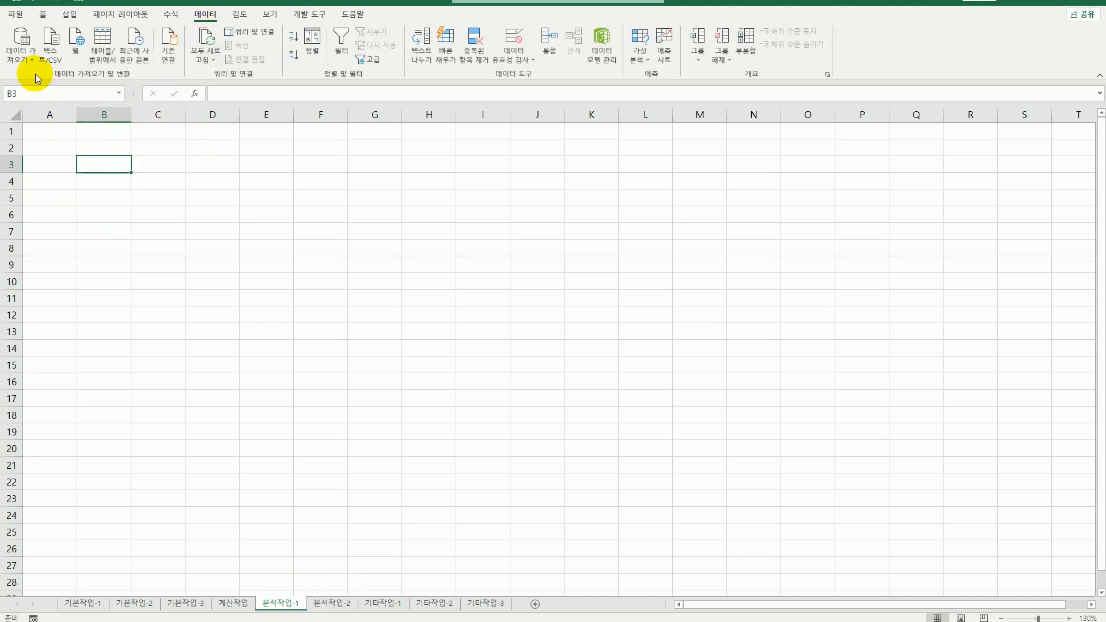
{"action": "left_click", "coordinate": [25, 52]}
{"action": "mouse_move", "coordinate": [58, 198]}
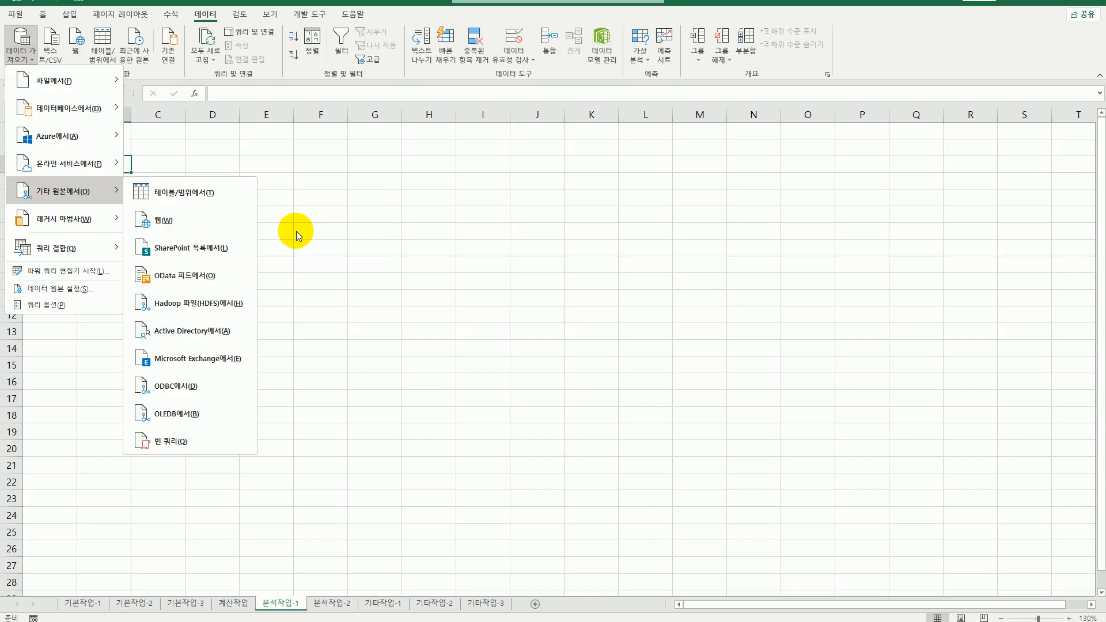
{"action": "mouse_move", "coordinate": [102, 229]}
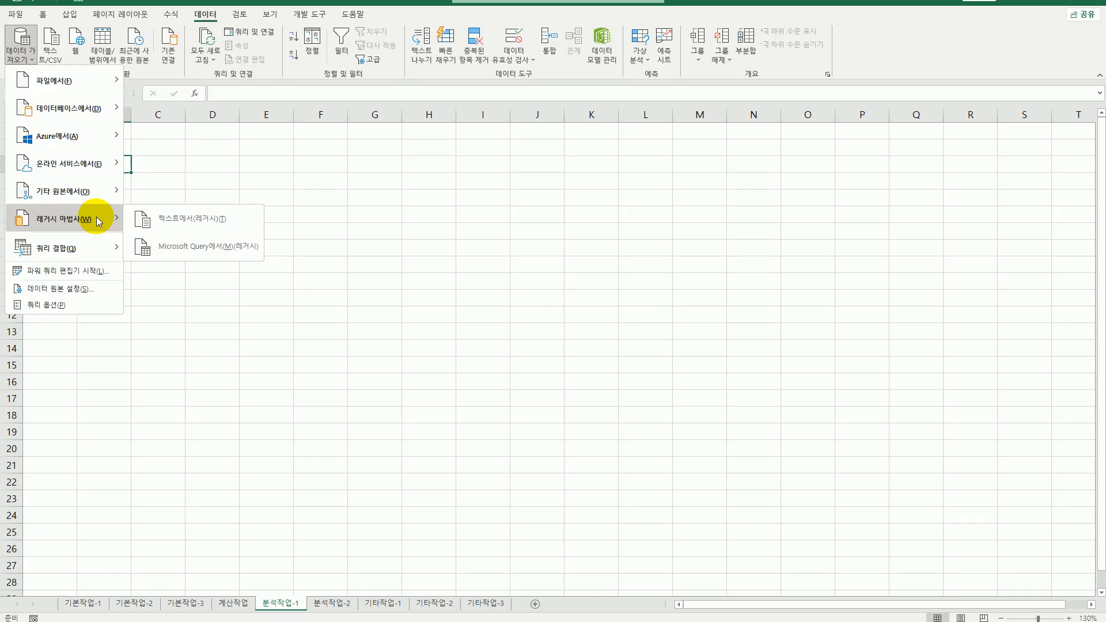
{"action": "mouse_move", "coordinate": [98, 199]}
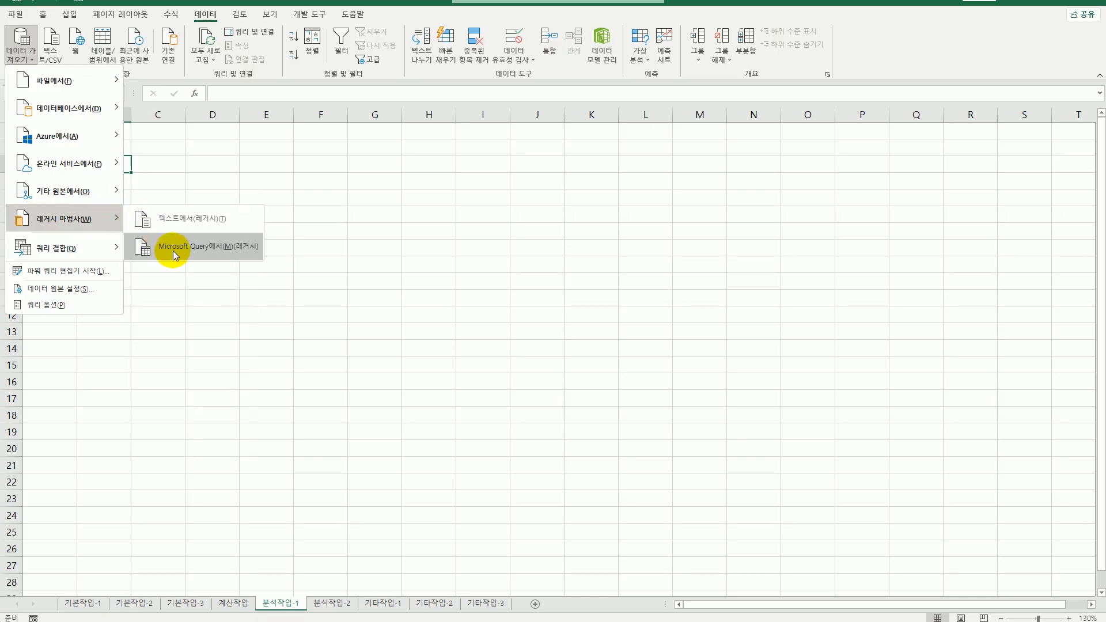
{"action": "left_click", "coordinate": [175, 255]}
Step: Choose MS Access Database as the data source and connect to 배출현황.accdb
{"action": "left_click_drag", "start_coordinate": [646, 294], "coordinate": [267, 191]}
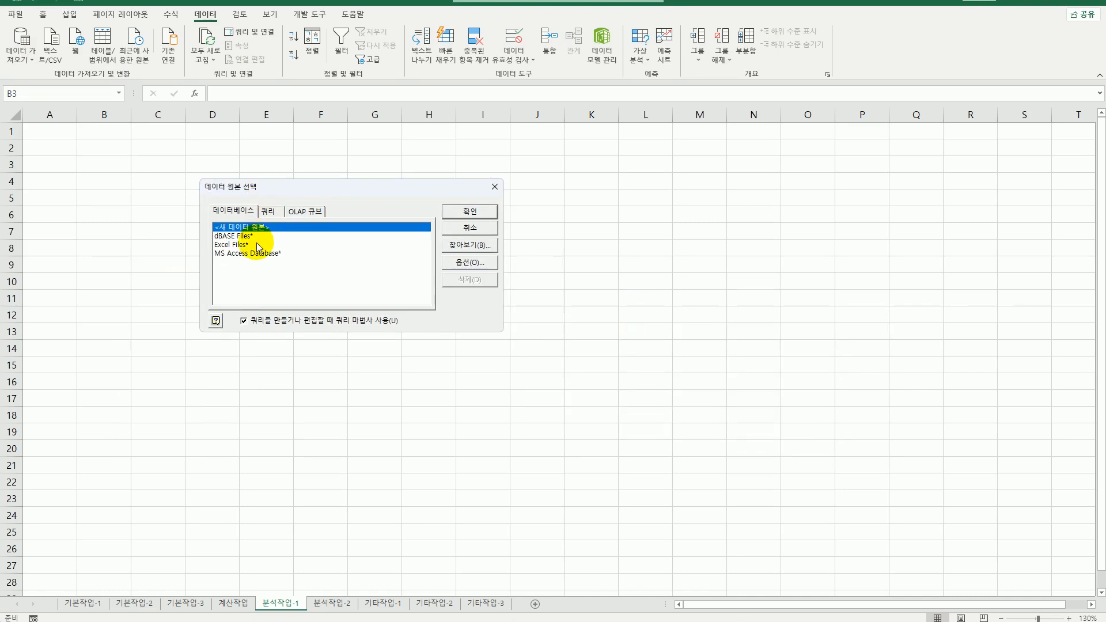
{"action": "left_click", "coordinate": [255, 253]}
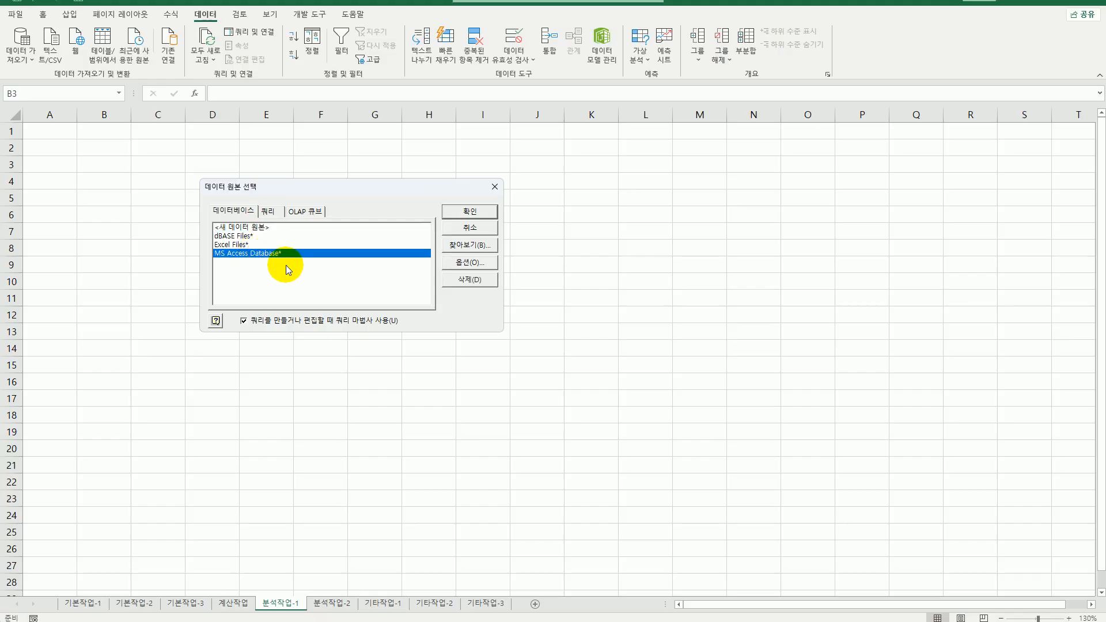
{"action": "left_click", "coordinate": [468, 212]}
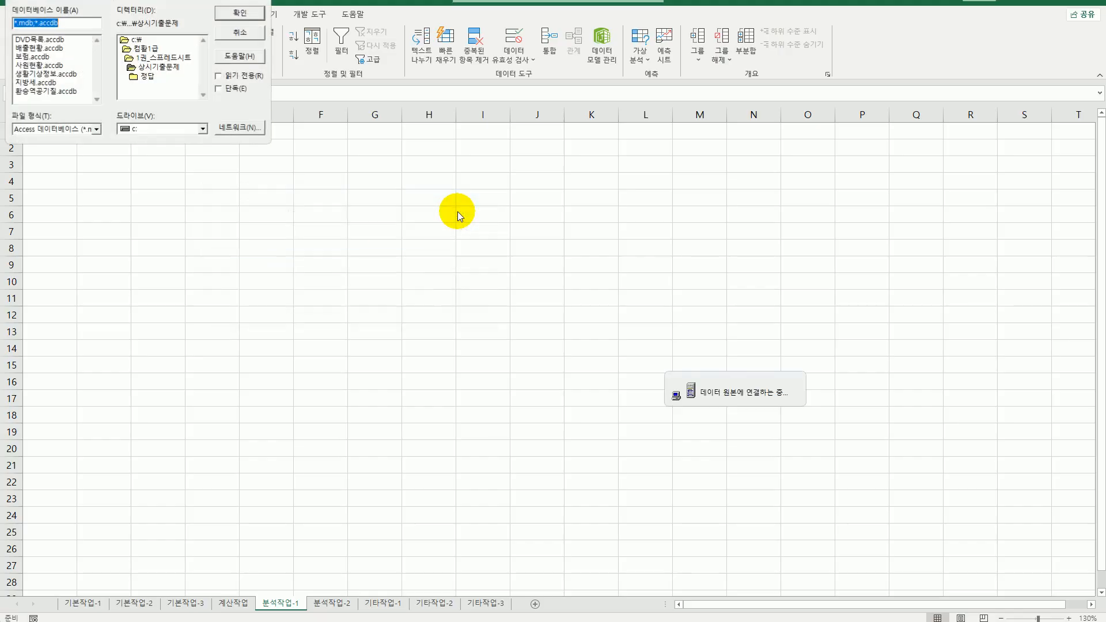
{"action": "left_click_drag", "start_coordinate": [298, 198], "coordinate": [337, 237]}
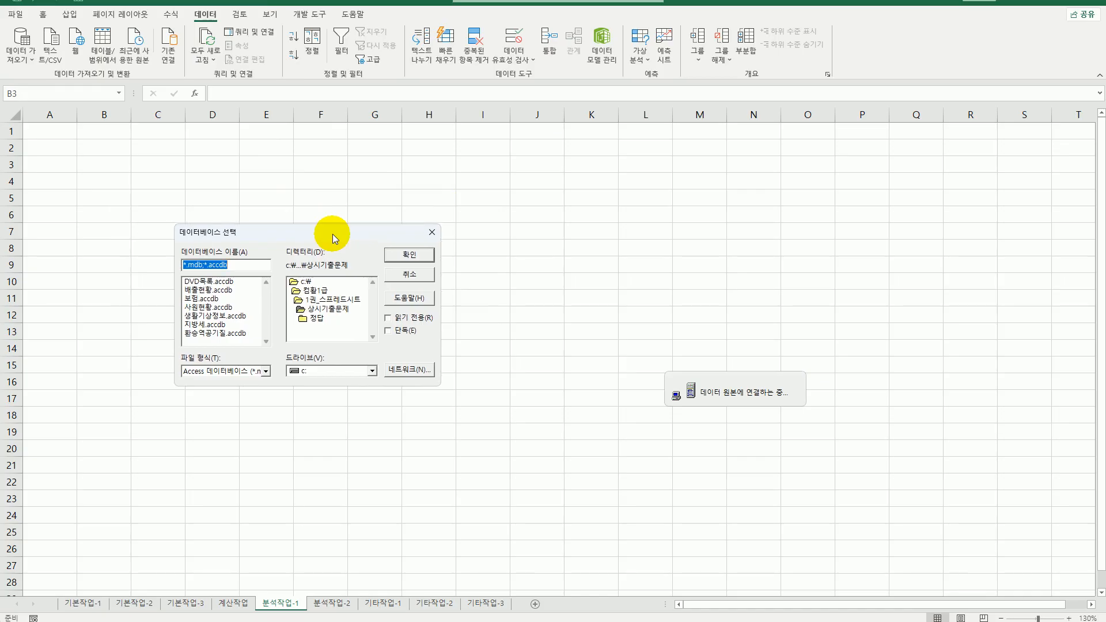
{"action": "left_click", "coordinate": [226, 291]}
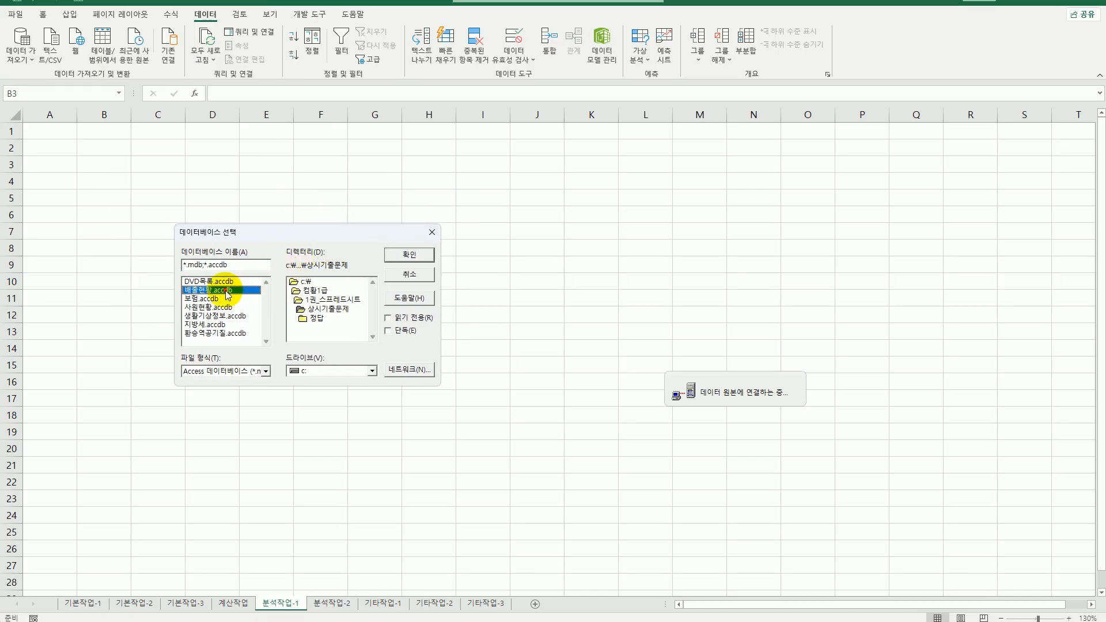
{"action": "left_click", "coordinate": [419, 256]}
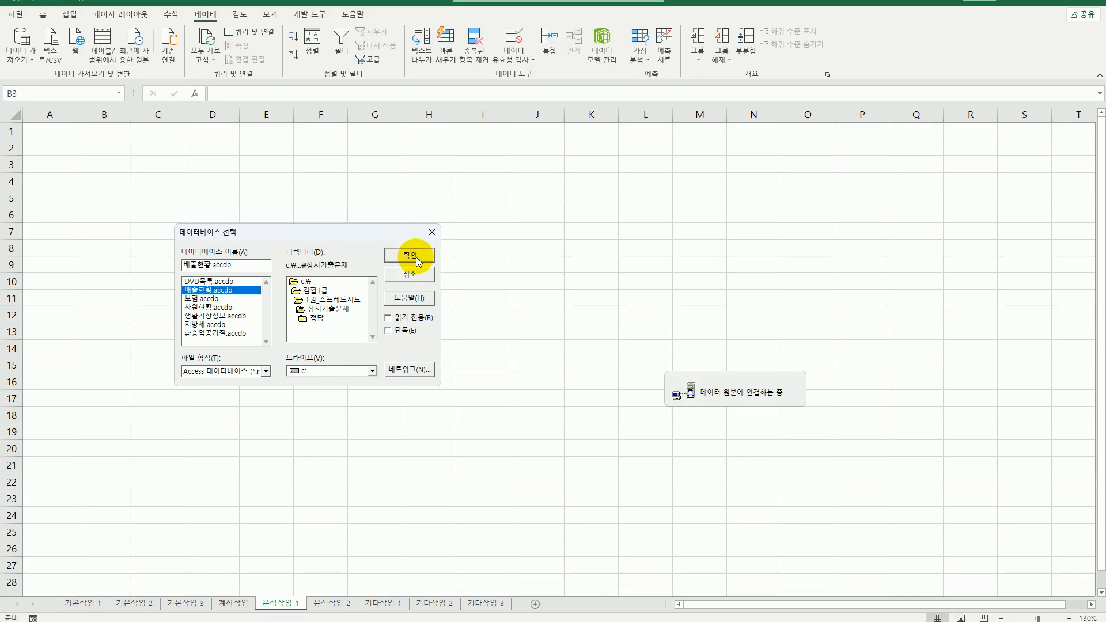
Step: Add the 시군구명, 배출월 and 배출량(g) columns of the 음식물쓰레기 table to the query and continue to data filtering
{"action": "left_click_drag", "start_coordinate": [531, 280], "coordinate": [318, 208]}
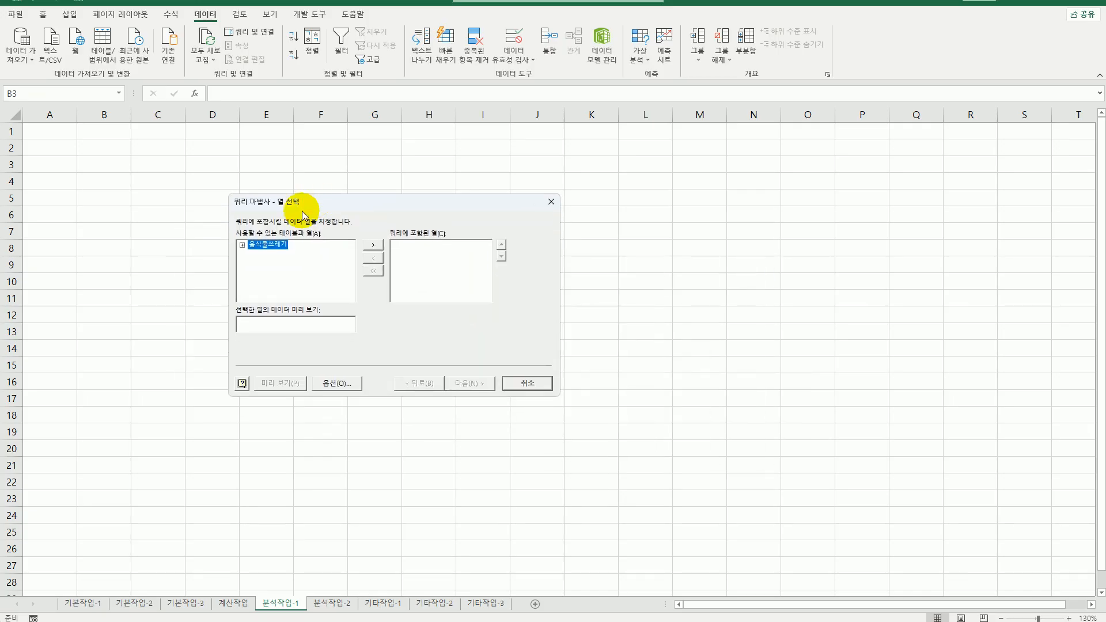
{"action": "double_click", "coordinate": [255, 246]}
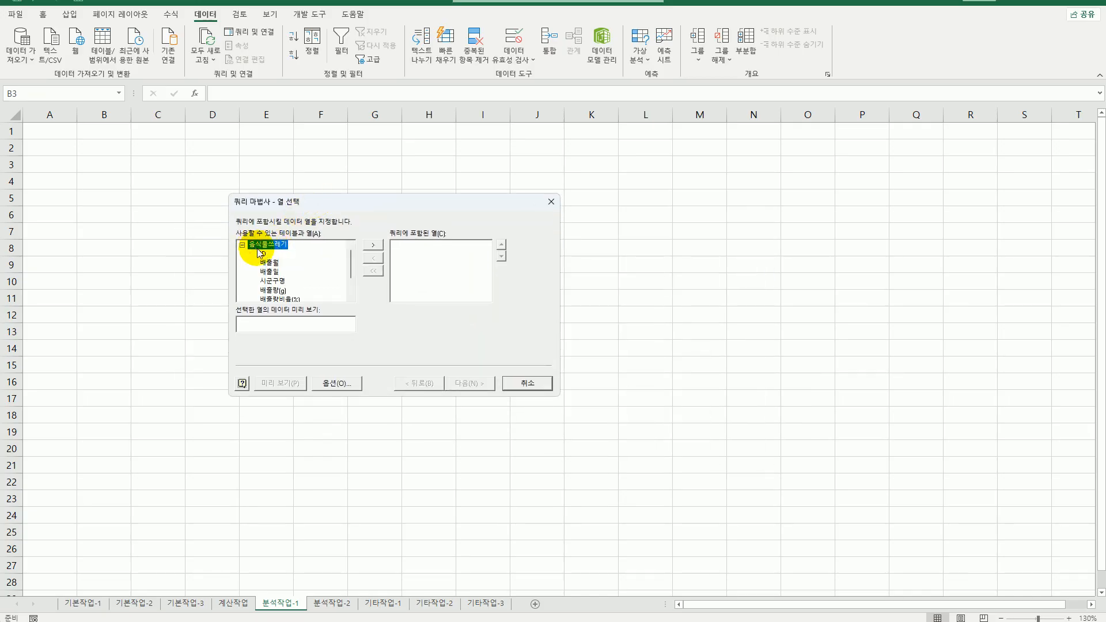
{"action": "double_click", "coordinate": [279, 283]}
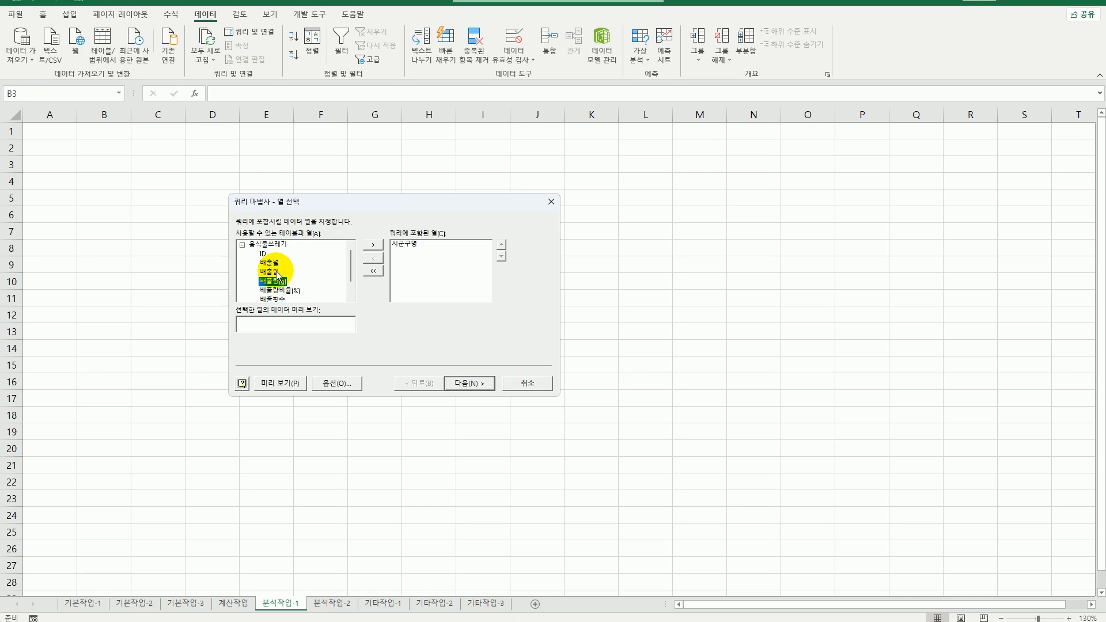
{"action": "double_click", "coordinate": [272, 264]}
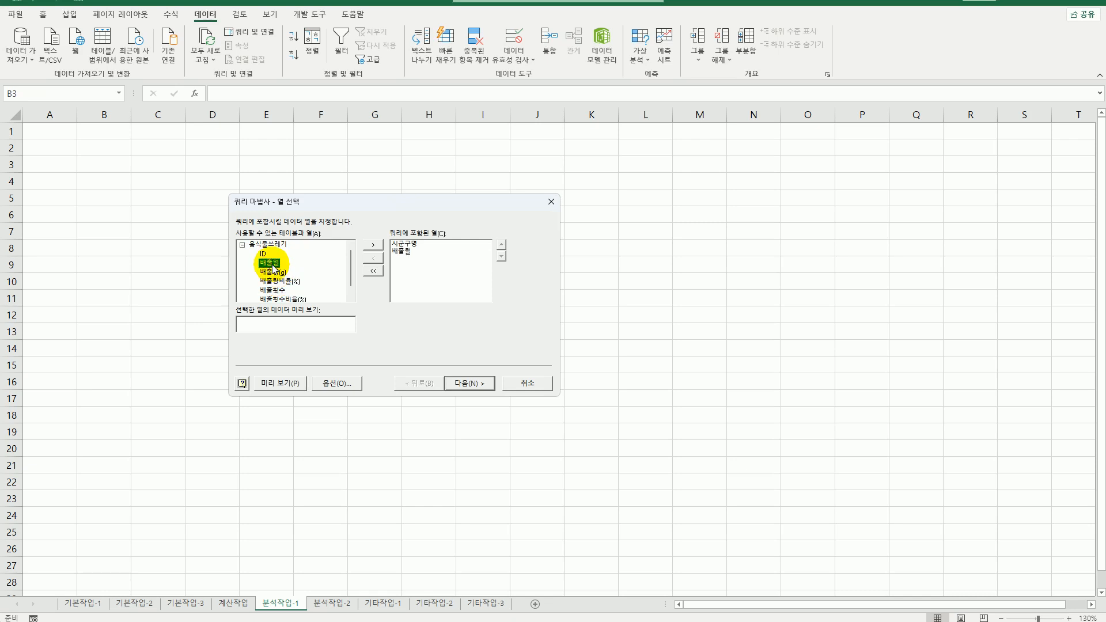
{"action": "double_click", "coordinate": [275, 271]}
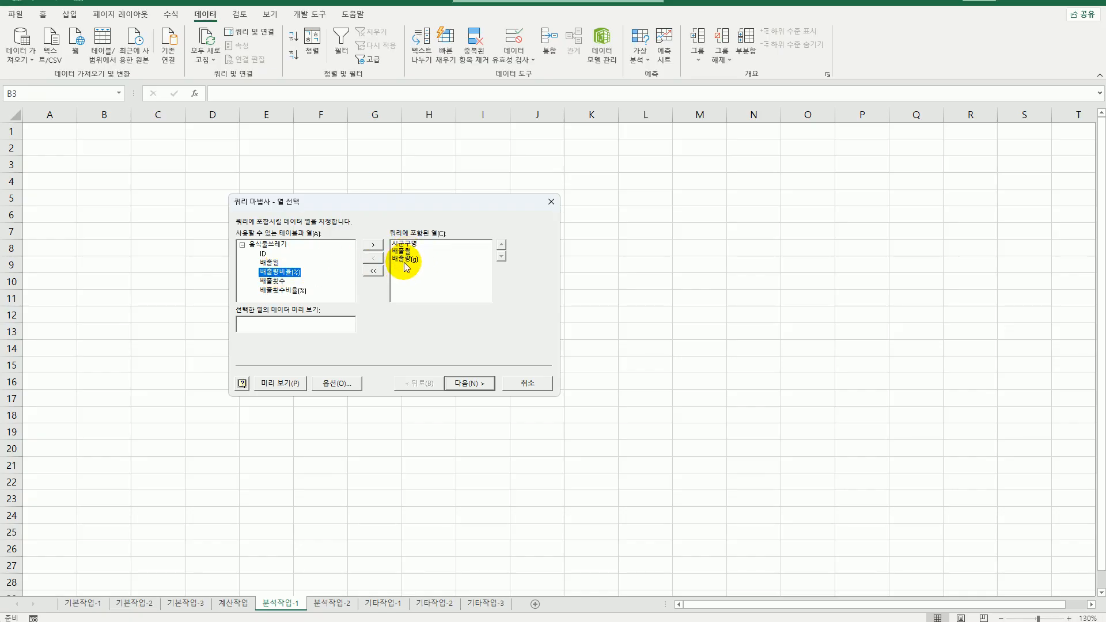
{"action": "left_click", "coordinate": [467, 387]}
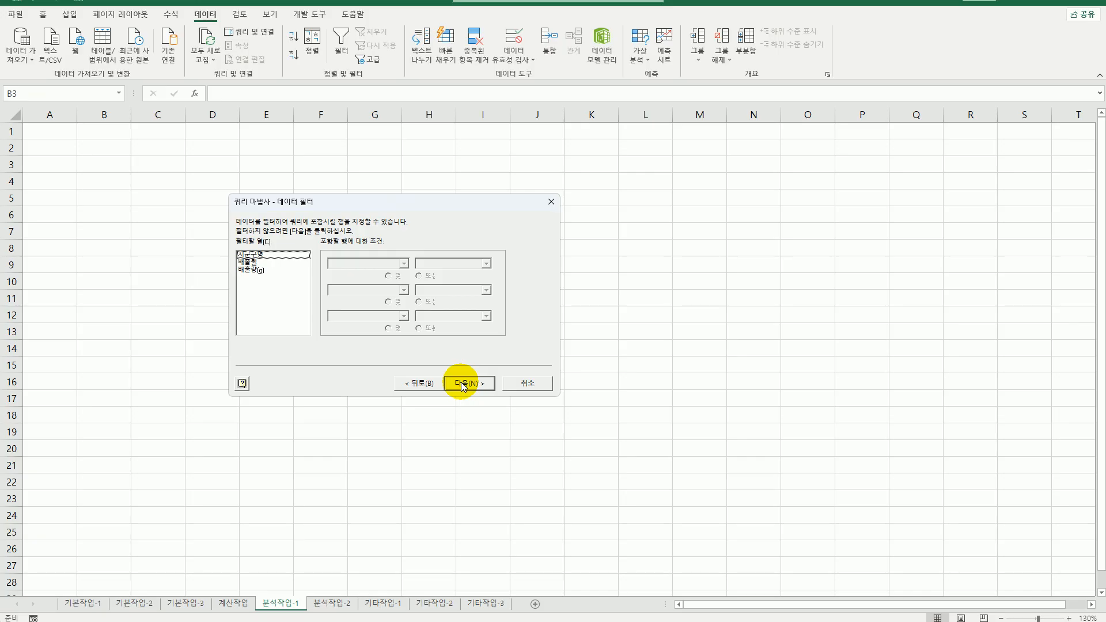
Step: Add a filter condition on 시군구명 with the 시작 값 operator and the value 수원
{"action": "left_click", "coordinate": [260, 255]}
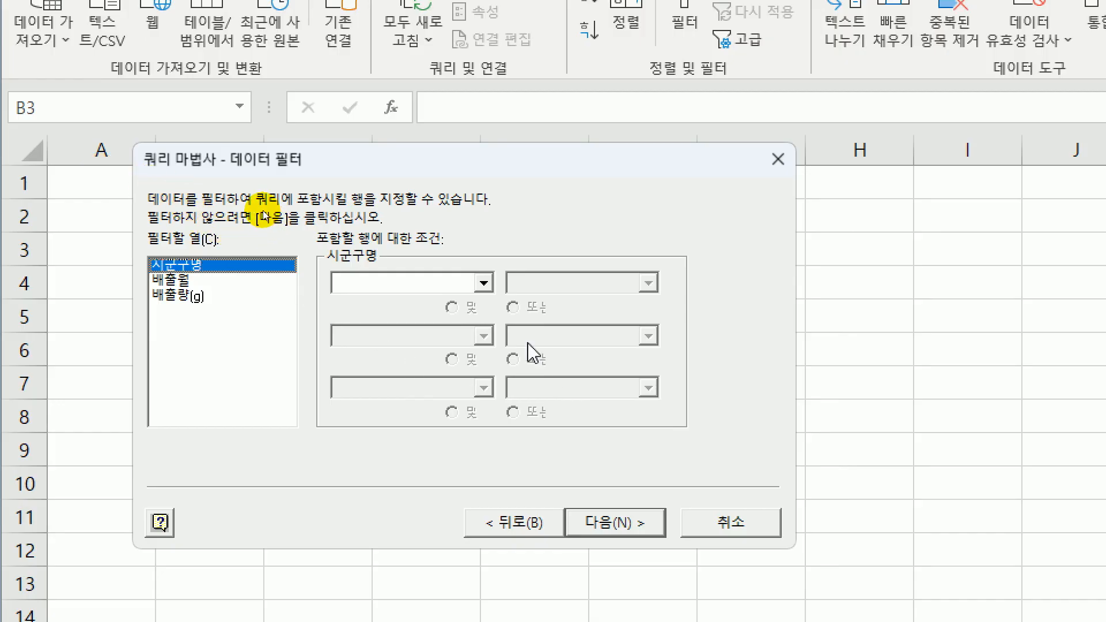
{"action": "left_click", "coordinate": [460, 282]}
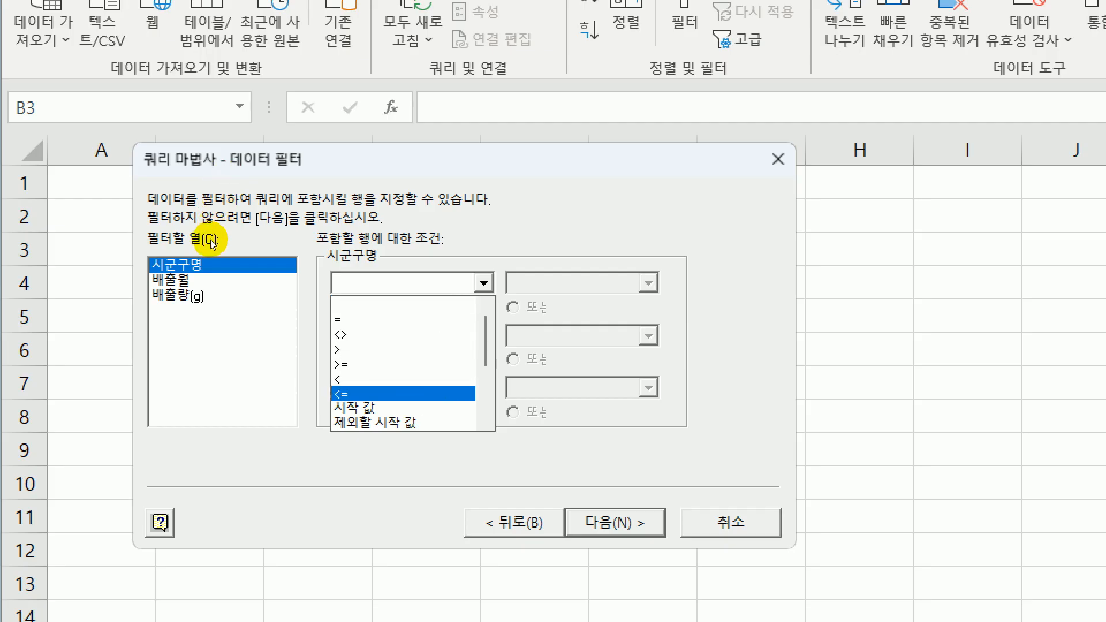
{"action": "left_click", "coordinate": [423, 408]}
{"action": "left_click", "coordinate": [554, 283]}
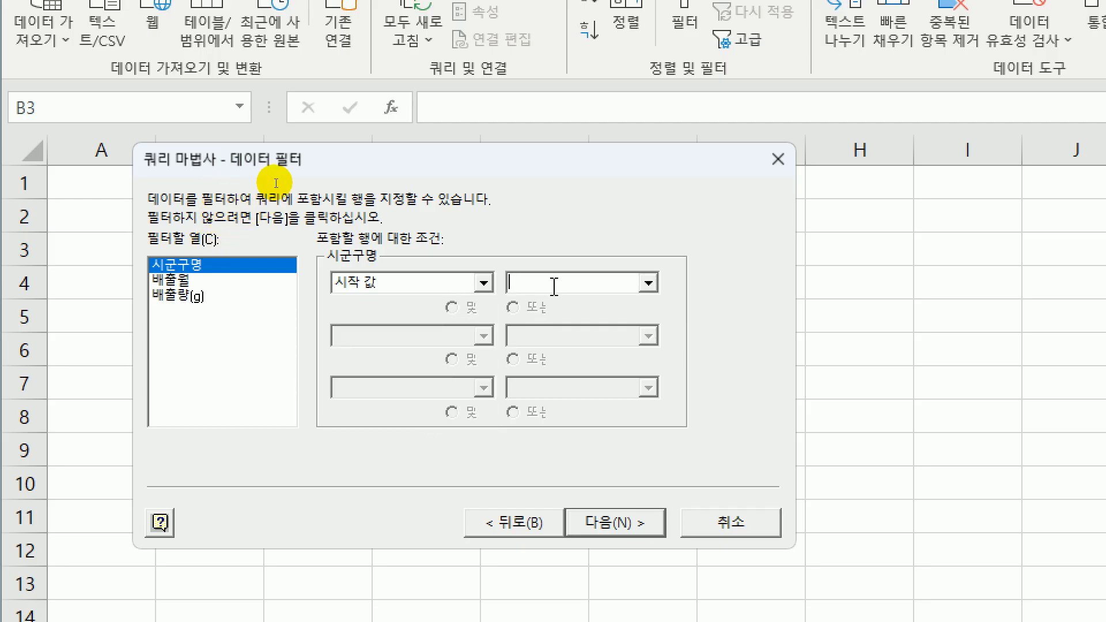
{"action": "type", "text": "ㅂ"}
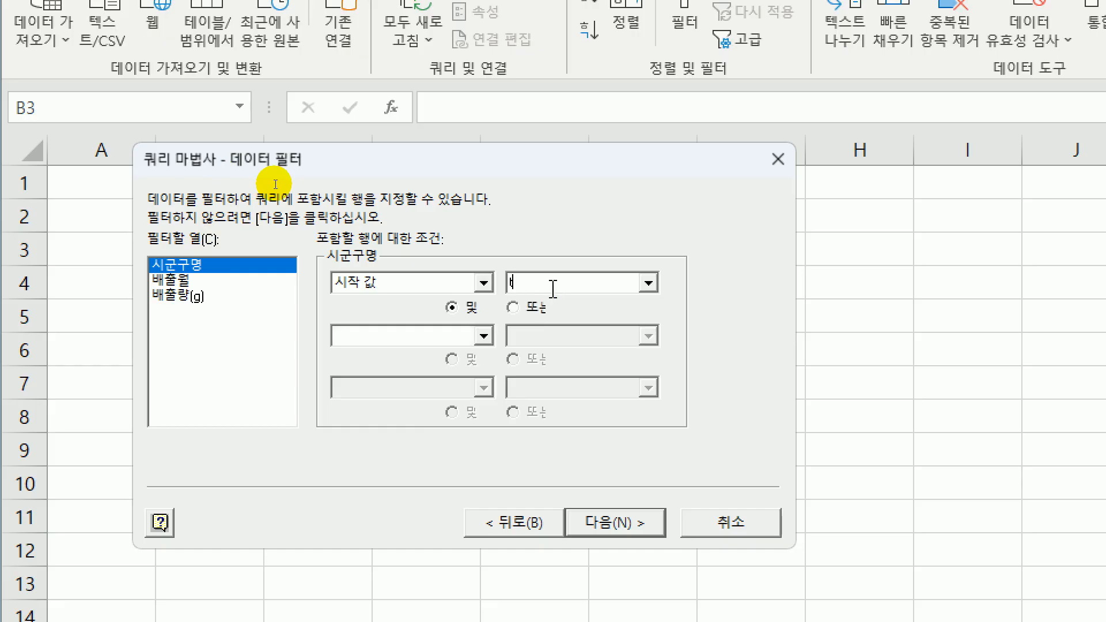
{"action": "key", "text": "BackSpace"}
{"action": "type", "text": "수원"}
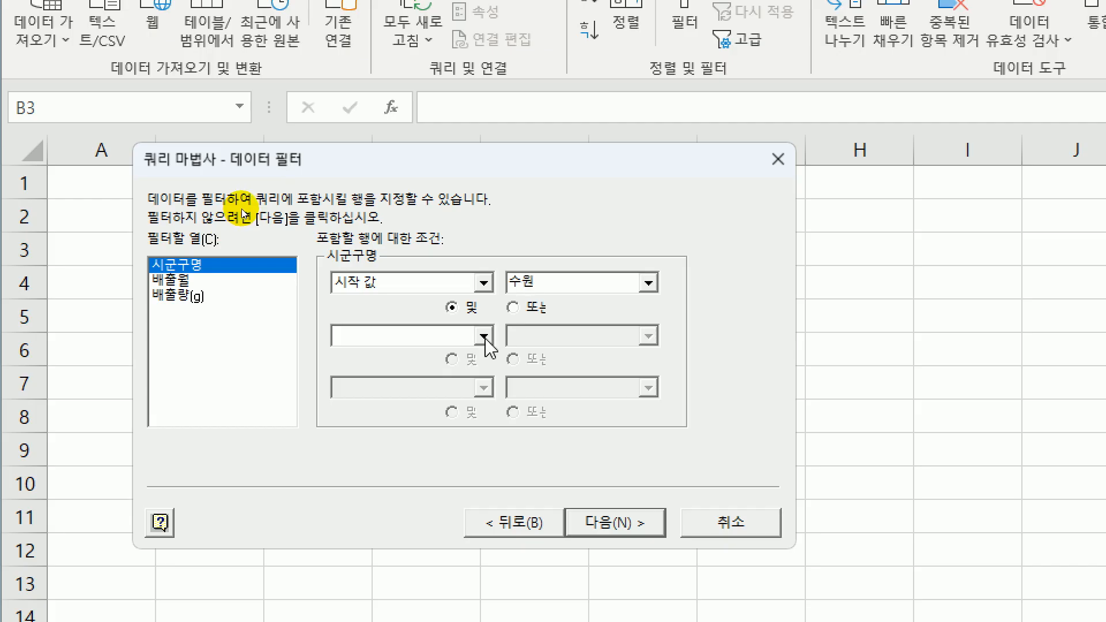
Step: Add a second 시군구명 condition, joined with 및, using the 시작 값 operator and the value 성남
{"action": "key", "text": "Tab"}
{"action": "key", "text": "Tab"}
{"action": "key", "text": "alt+Down"}
{"action": "key", "text": "End"}
{"action": "key", "text": "Up"}
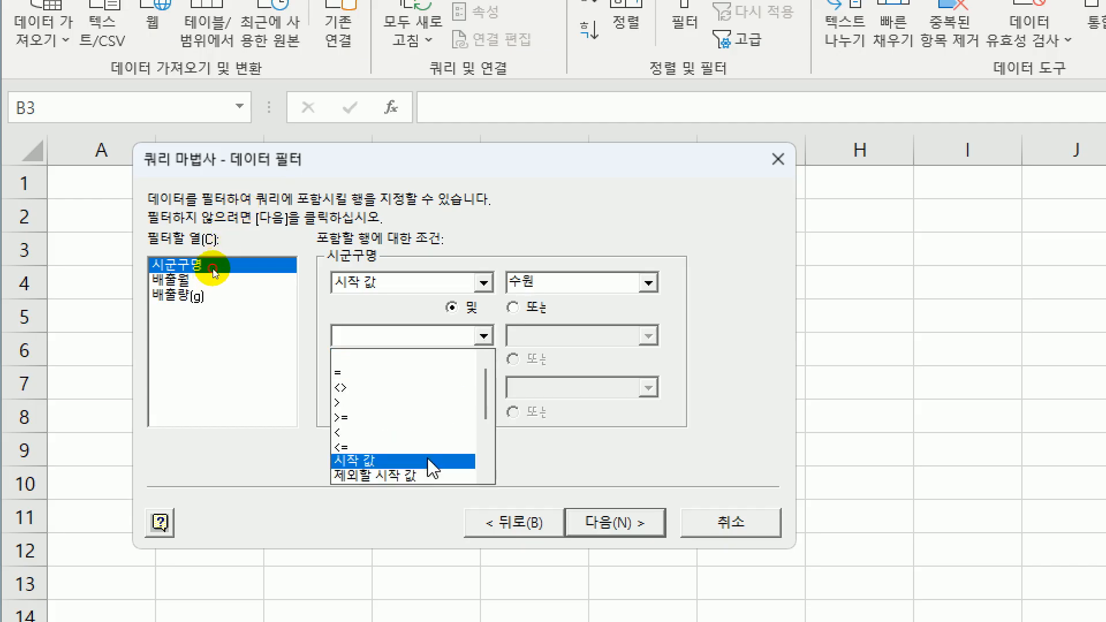
{"action": "key", "text": "Tab"}
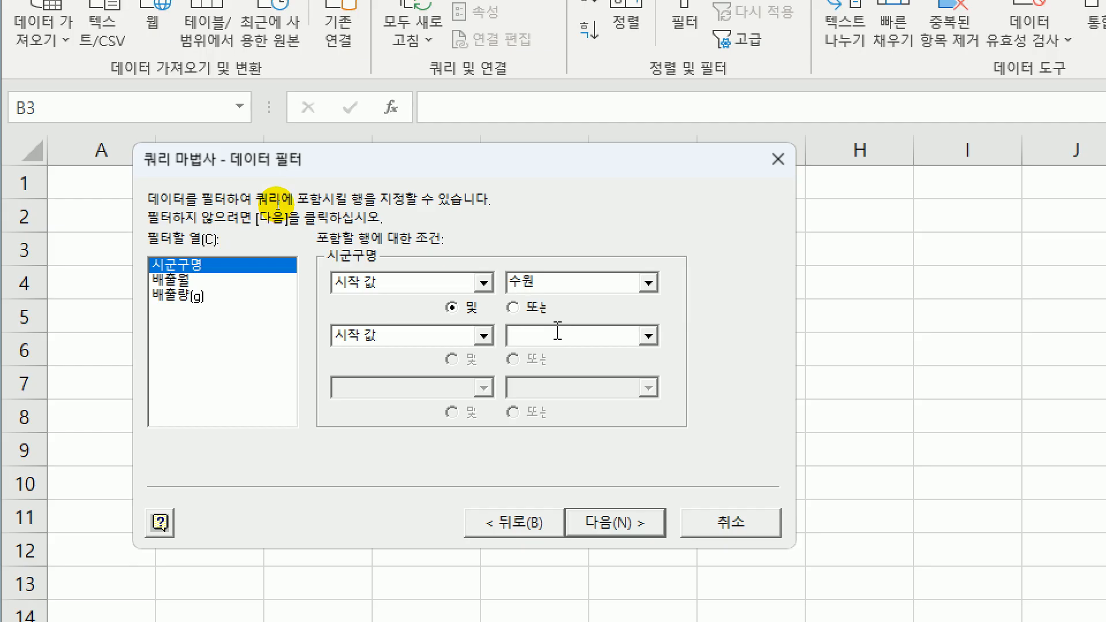
{"action": "type", "text": "성ㄴ"}
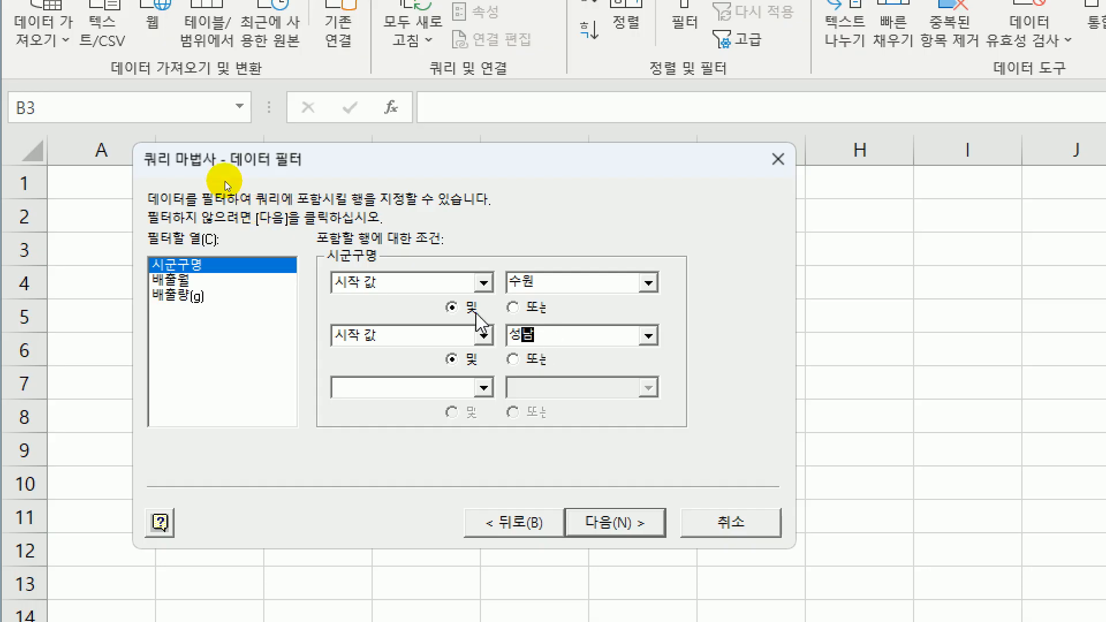
Step: Change the operator of both 시군구명 conditions to 제외할 시작 값 and continue to the sort order
{"action": "left_click", "coordinate": [484, 283]}
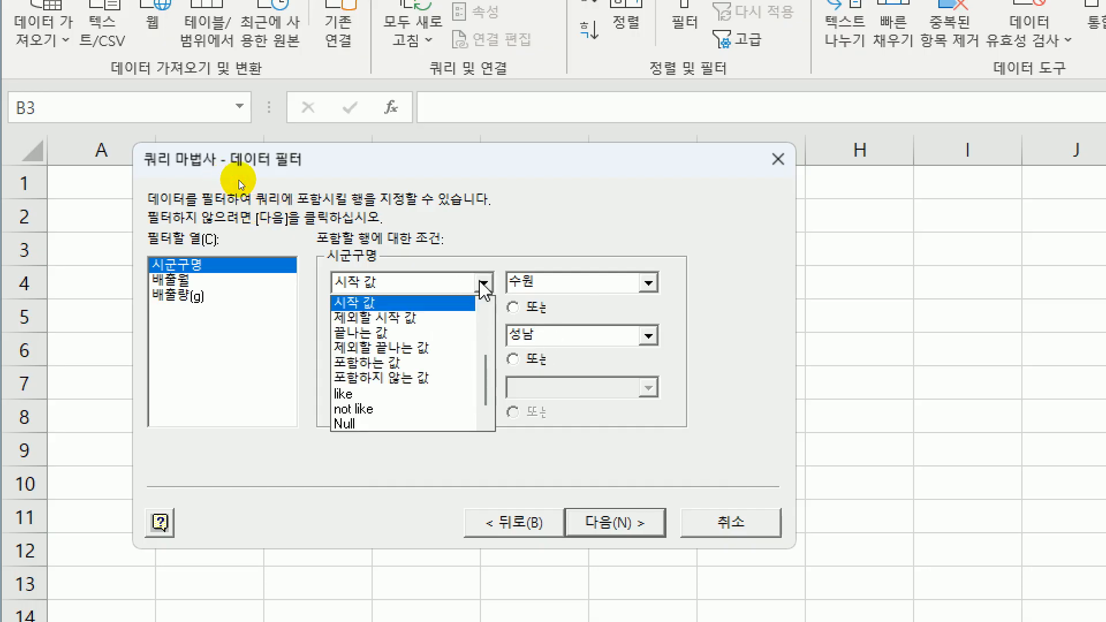
{"action": "key", "text": "Down"}
{"action": "key", "text": "Down"}
{"action": "key", "text": "Down"}
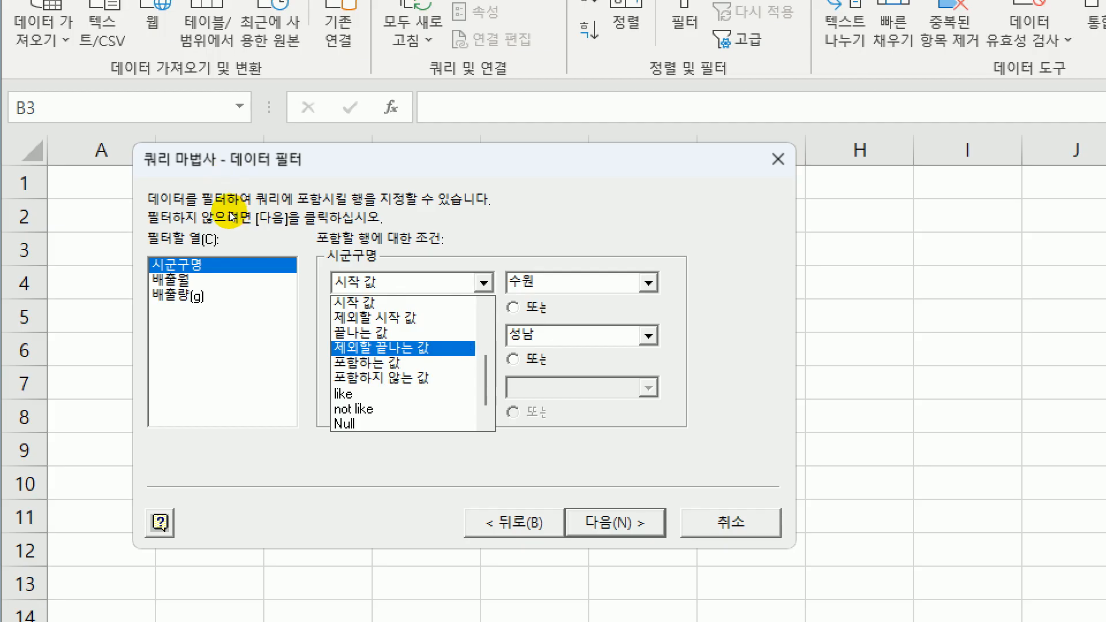
{"action": "key", "text": "Up"}
{"action": "key", "text": "Up"}
{"action": "key", "text": "Tab"}
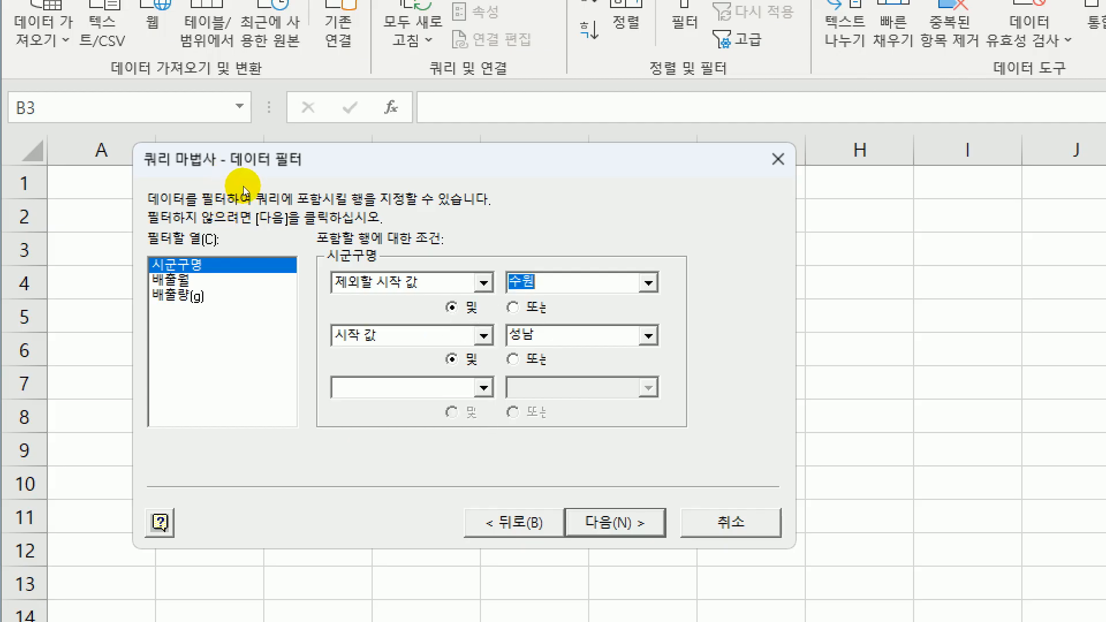
{"action": "left_click", "coordinate": [482, 335]}
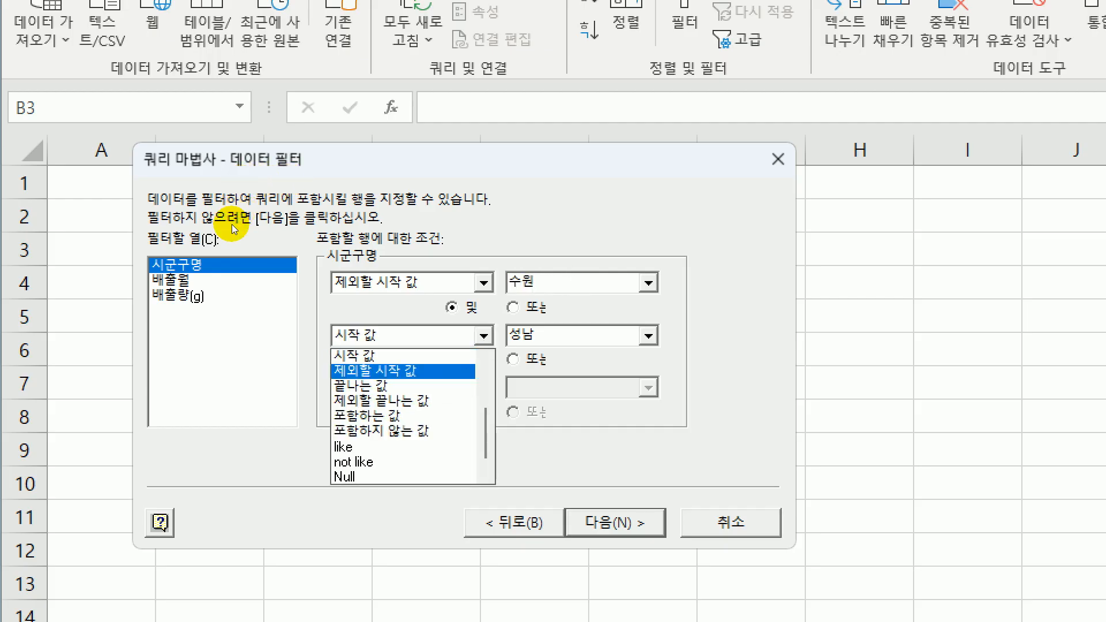
{"action": "left_click", "coordinate": [468, 370]}
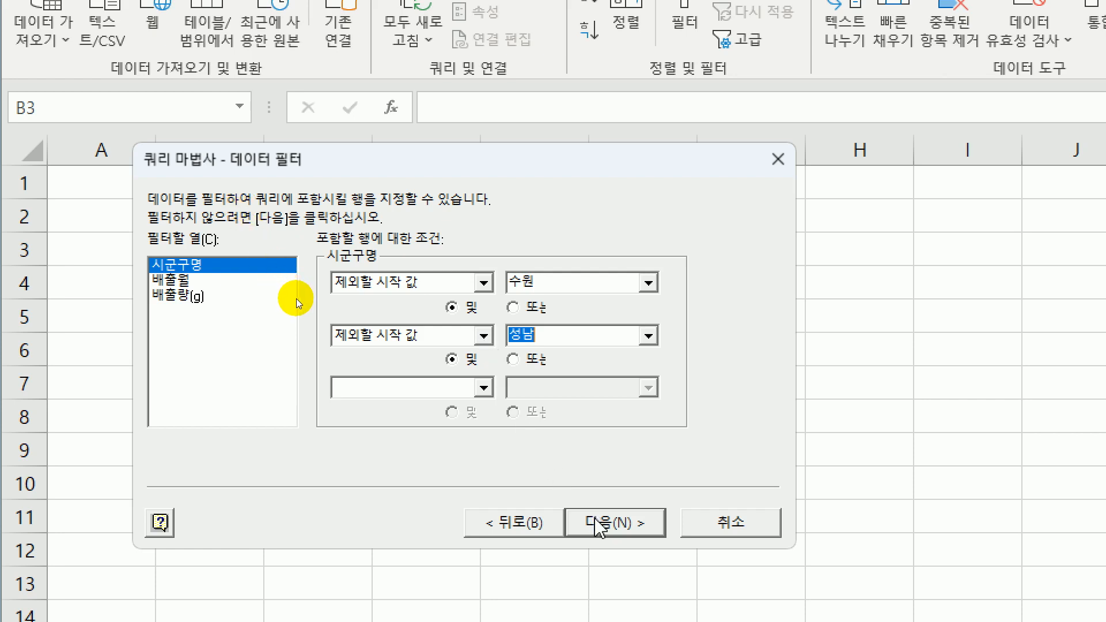
{"action": "key", "text": "Return"}
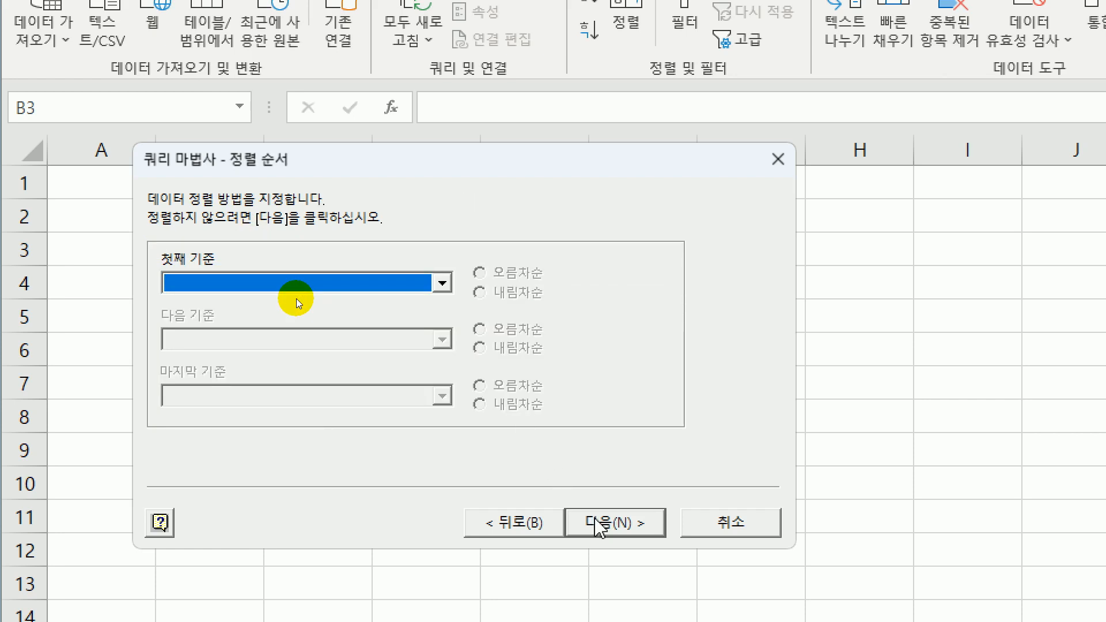
Step: Finish the query without sorting and import the data as a pivot table report at cell B3
{"action": "key", "text": "Return"}
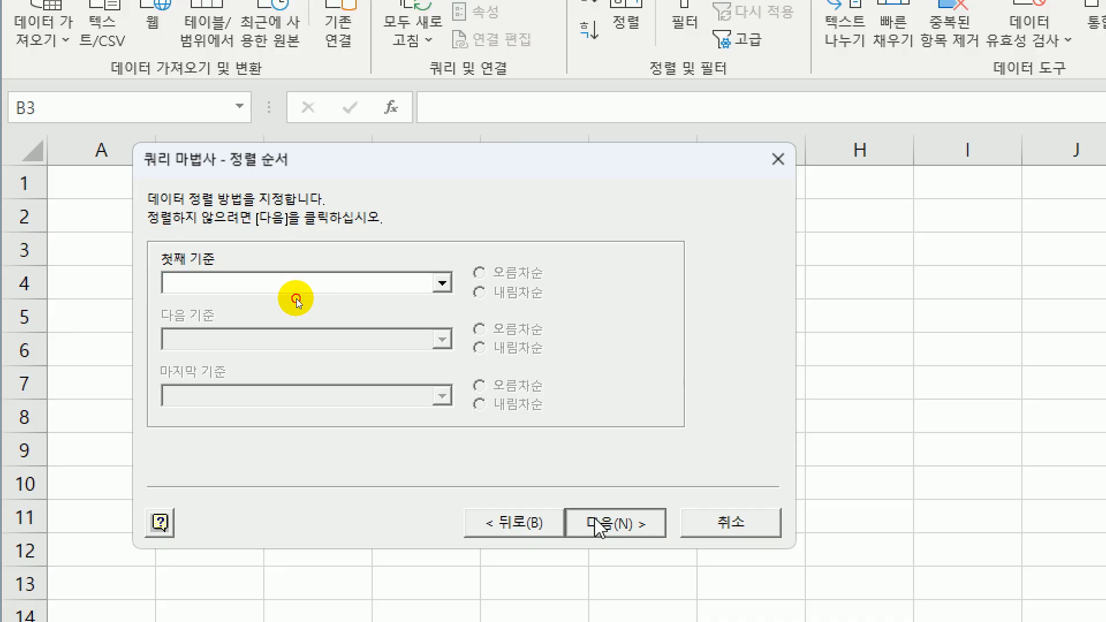
{"action": "key", "text": "Return"}
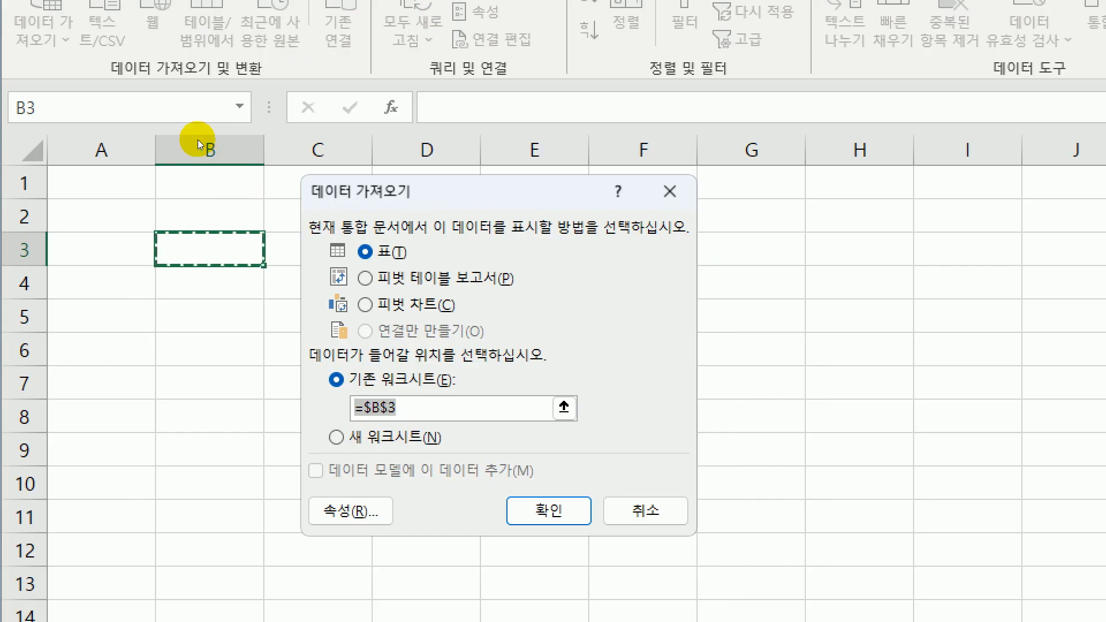
{"action": "left_click", "coordinate": [416, 285]}
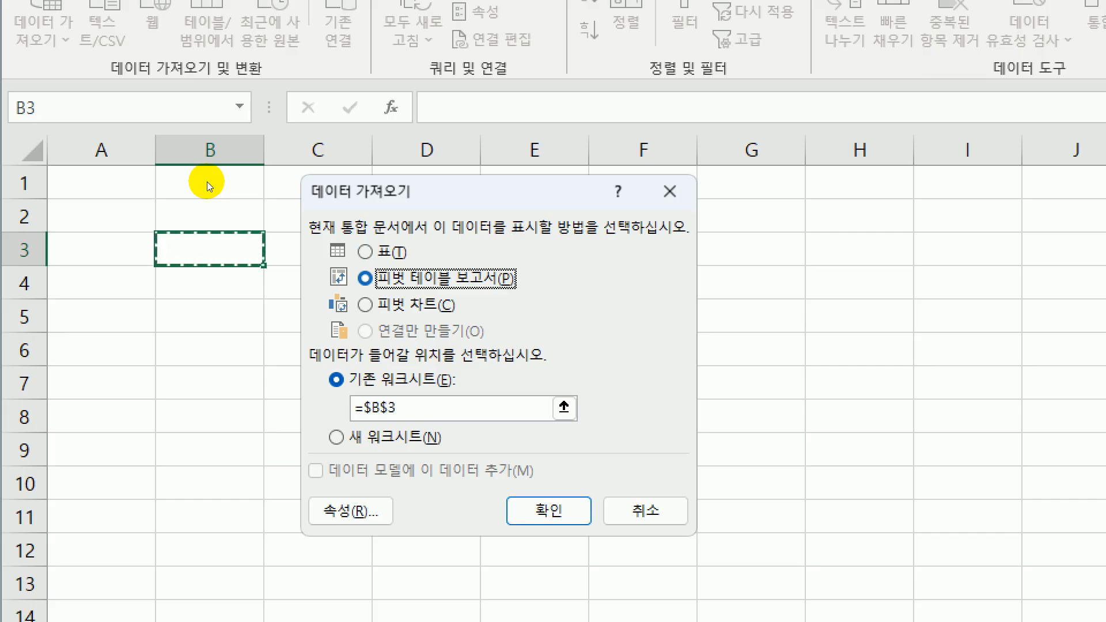
{"action": "left_click", "coordinate": [544, 511]}
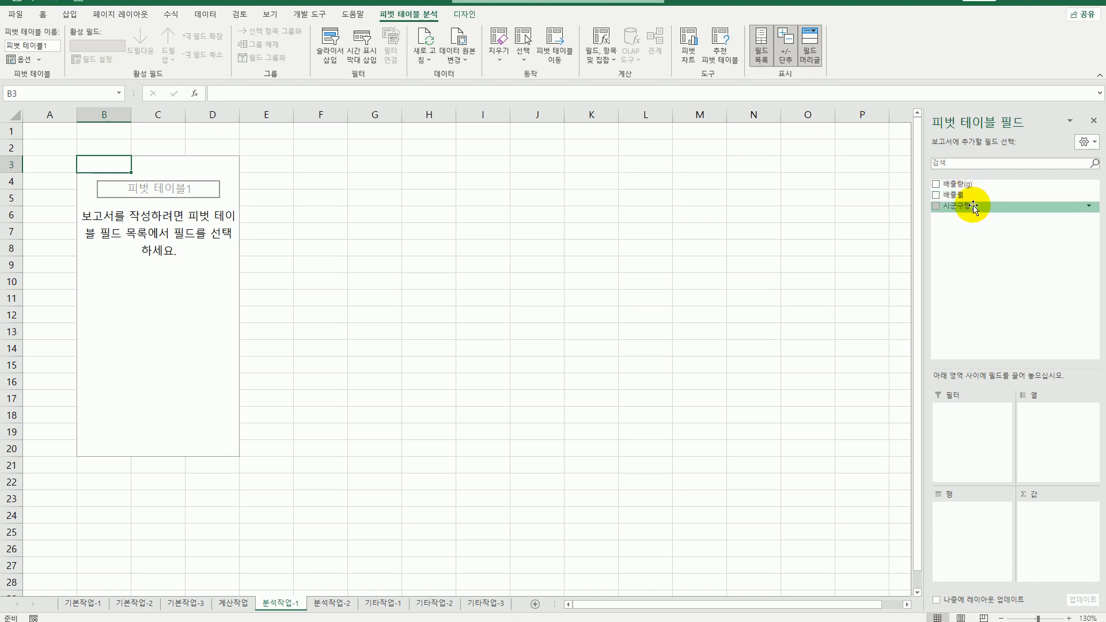
Step: Lay out the pivot table with 시군구명 in rows, 배출월 in columns and 배출량(g) in values
{"action": "left_click_drag", "start_coordinate": [972, 206], "coordinate": [960, 513]}
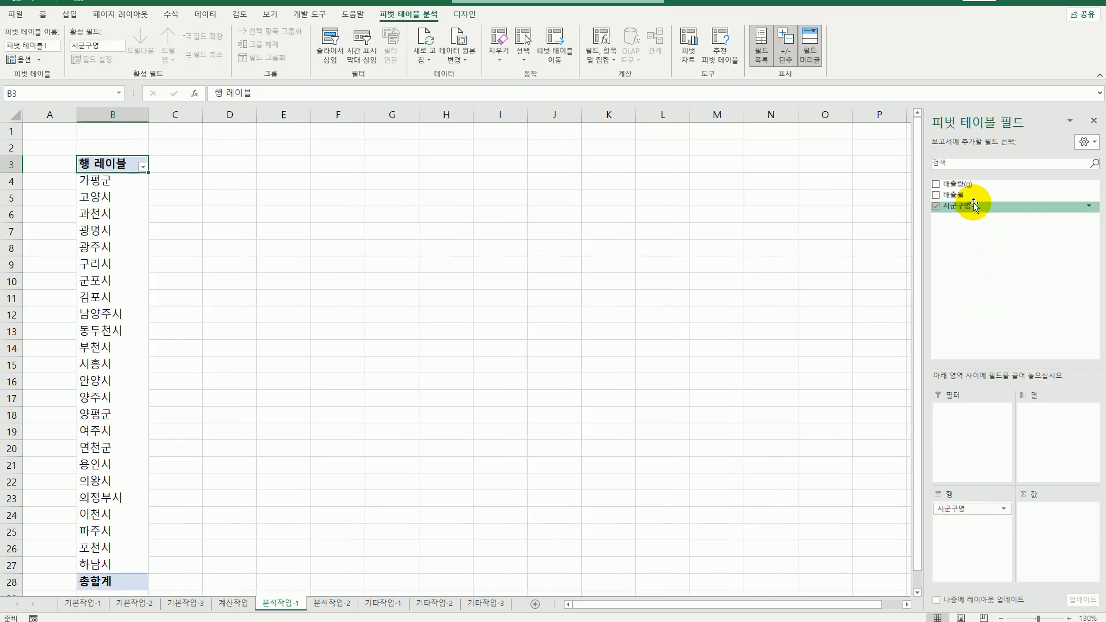
{"action": "left_click_drag", "start_coordinate": [973, 196], "coordinate": [1049, 429]}
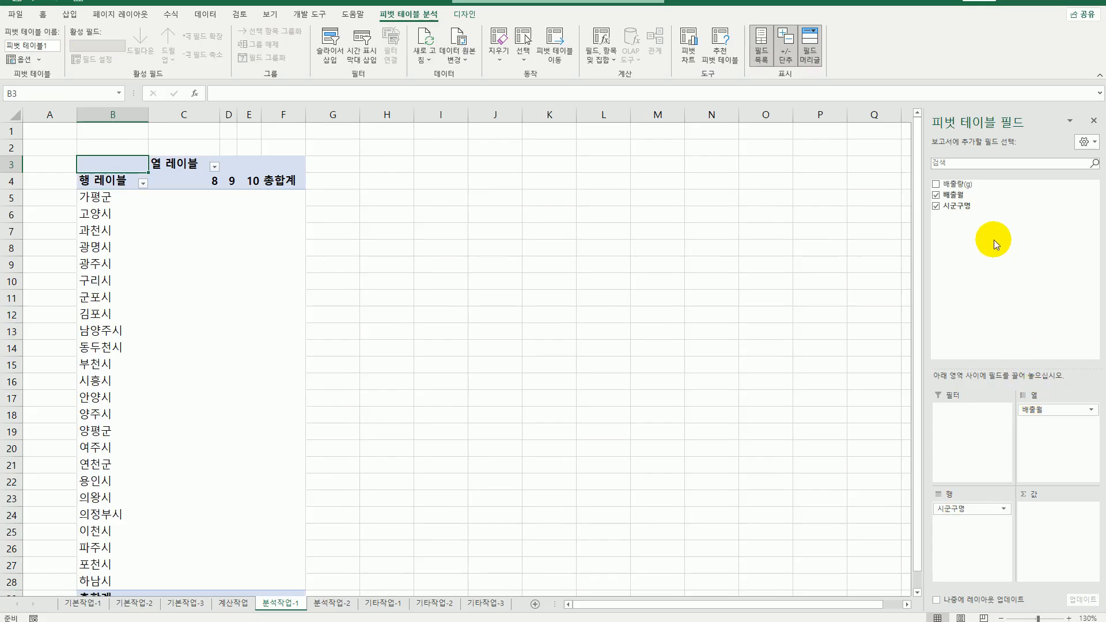
{"action": "left_click_drag", "start_coordinate": [974, 185], "coordinate": [1046, 522]}
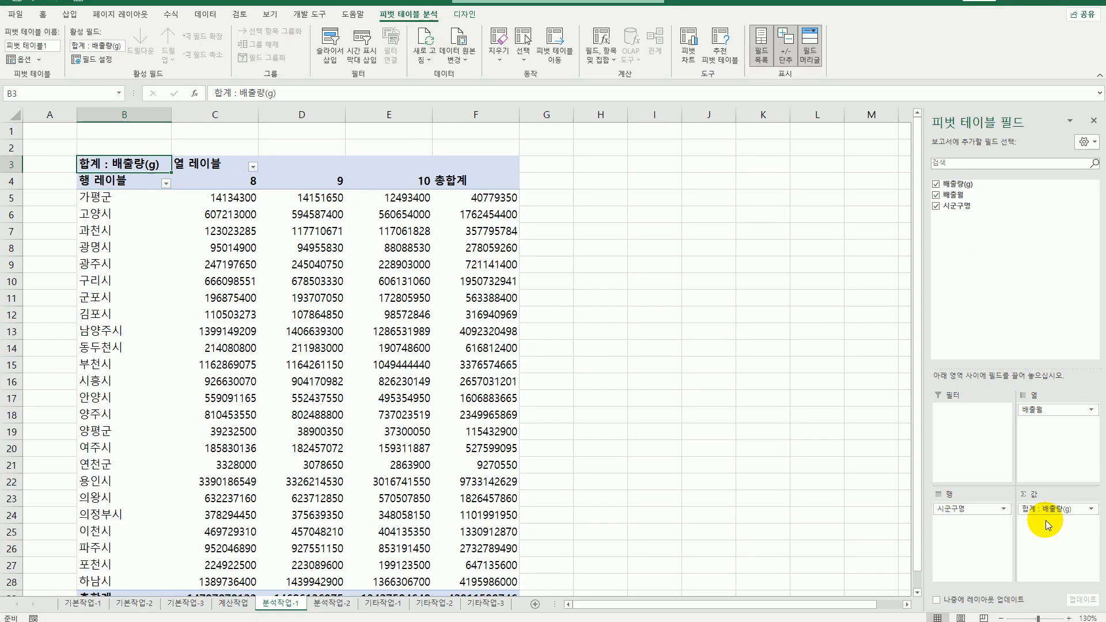
Step: Move 시군구명 to the filter area, remove it from the pivot table and put it back in rows
{"action": "mouse_move", "coordinate": [388, 402]}
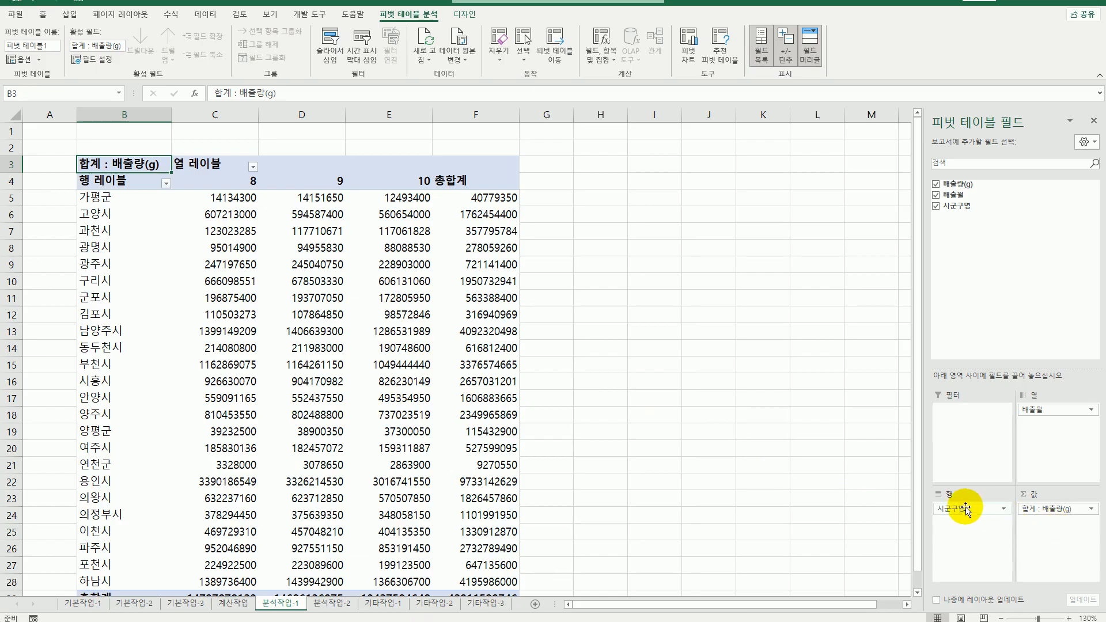
{"action": "left_click_drag", "start_coordinate": [962, 509], "coordinate": [964, 448]}
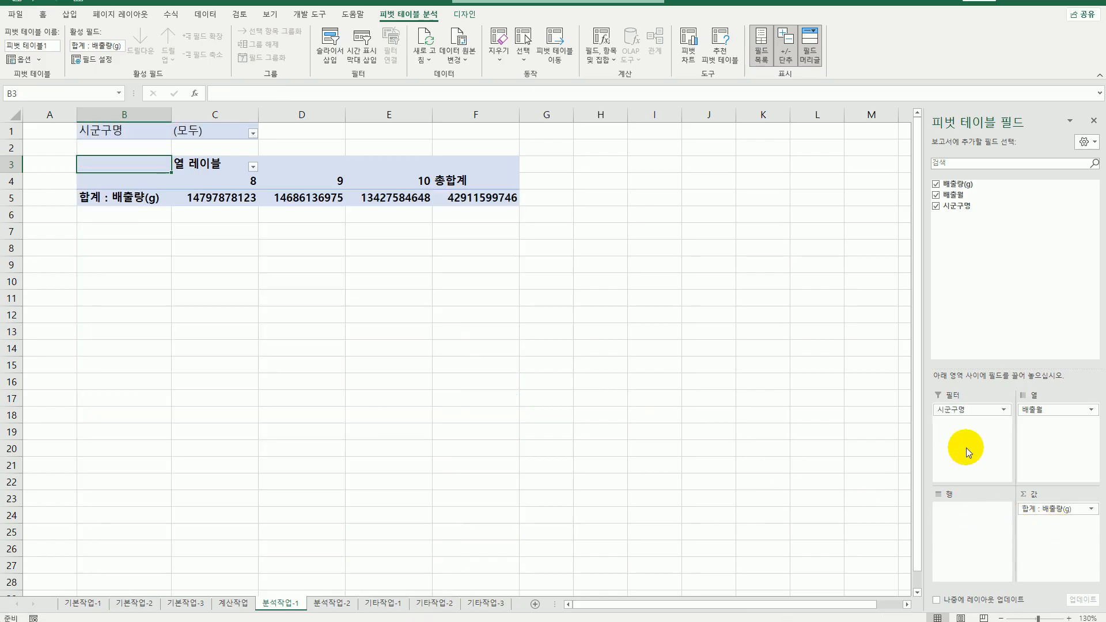
{"action": "left_click_drag", "start_coordinate": [956, 409], "coordinate": [967, 293]}
{"action": "left_click_drag", "start_coordinate": [968, 208], "coordinate": [963, 520]}
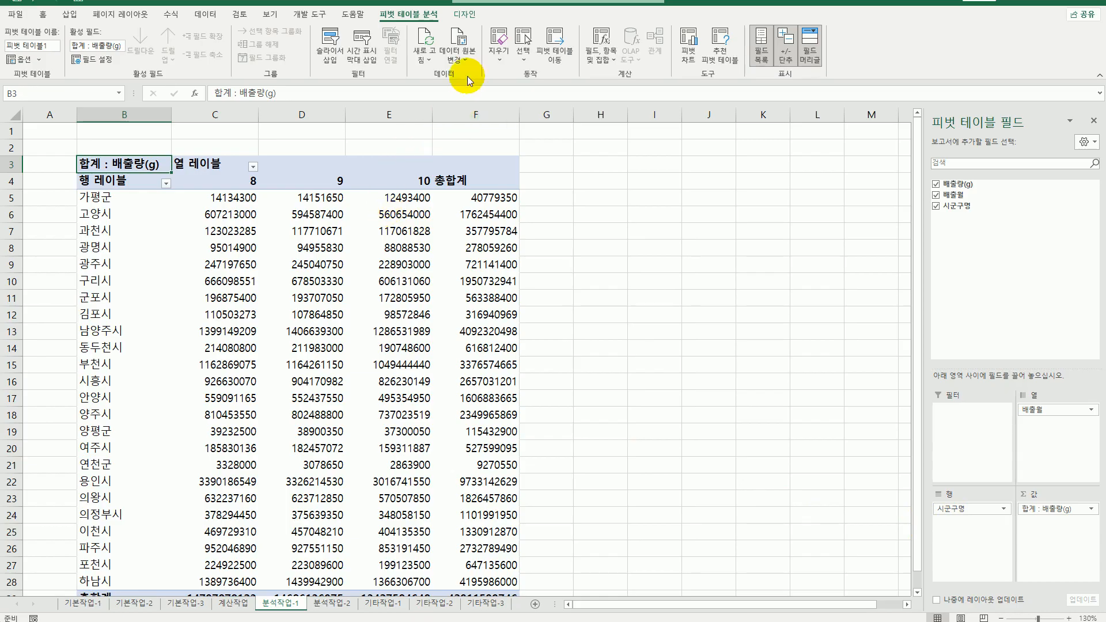
Step: Set the pivot table's report layout to outline form (개요 형식)
{"action": "left_click", "coordinate": [464, 14]}
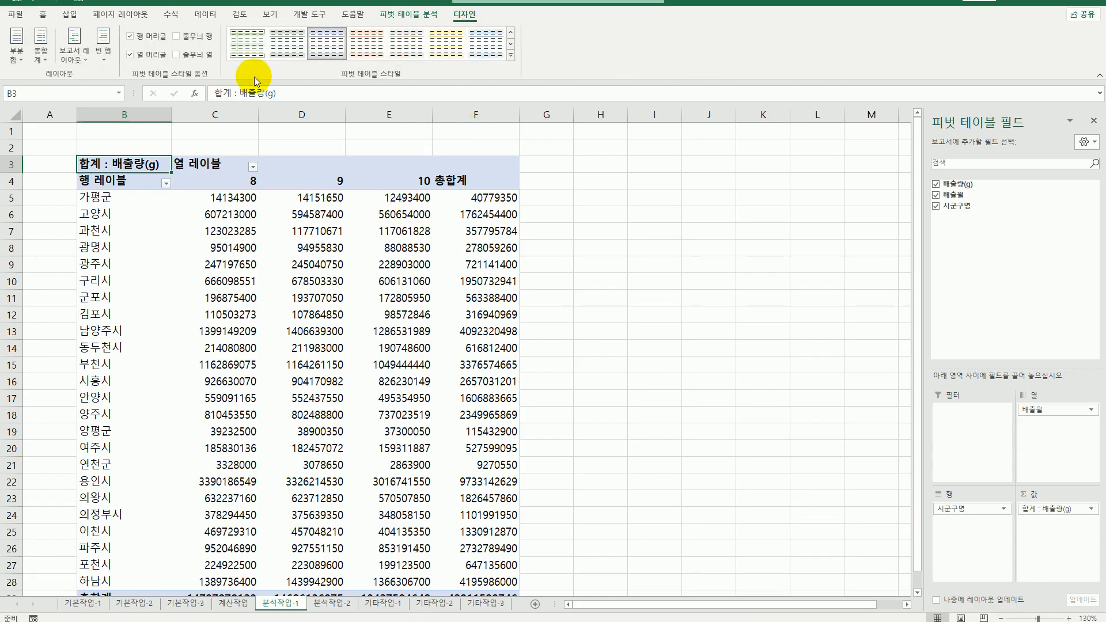
{"action": "left_click", "coordinate": [73, 56]}
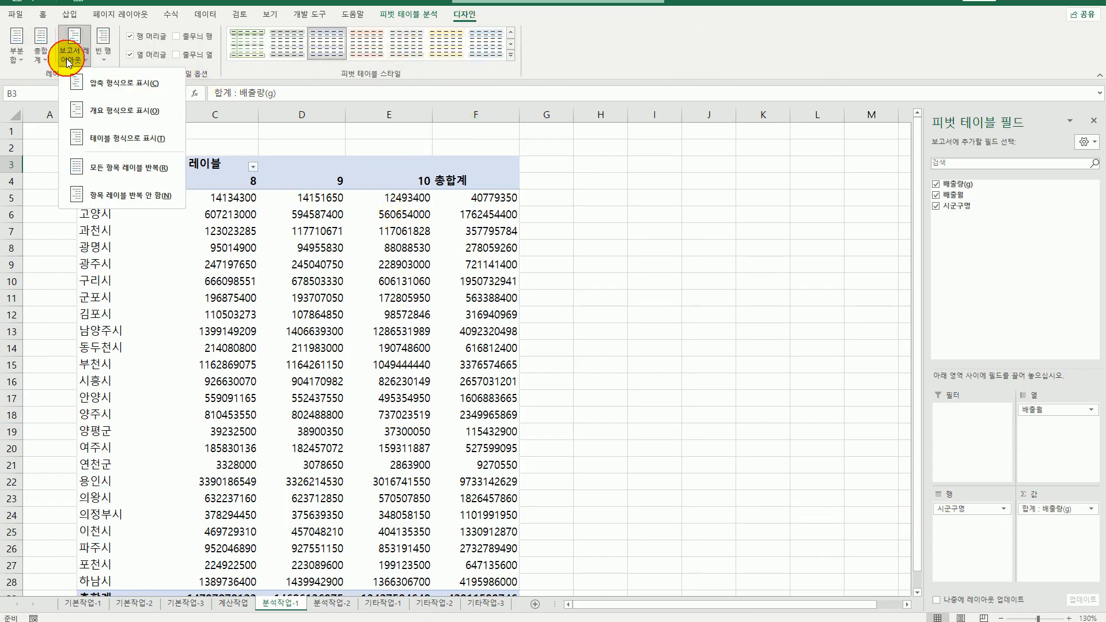
{"action": "left_click", "coordinate": [91, 109]}
{"action": "mouse_move", "coordinate": [346, 253]}
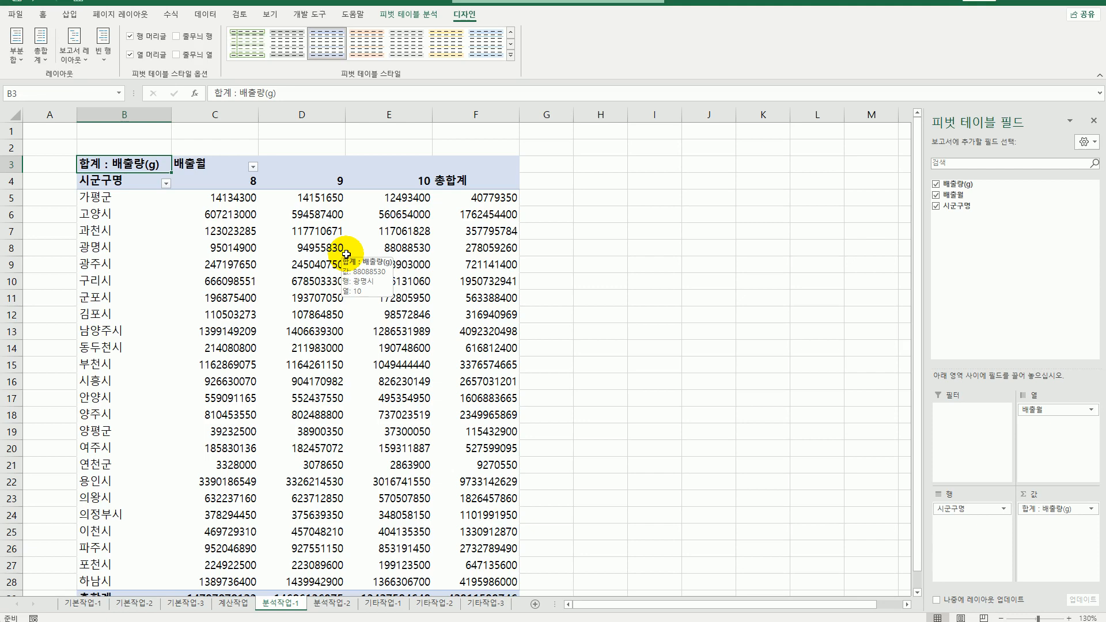
{"action": "left_click", "coordinate": [106, 199]}
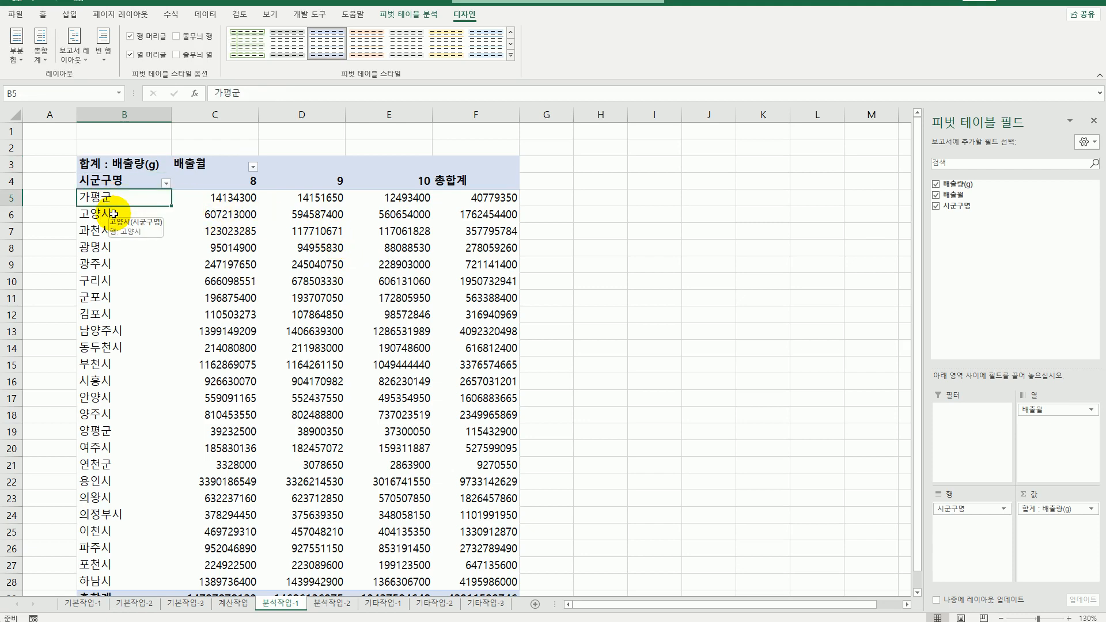
{"action": "left_click", "coordinate": [113, 215], "text": "ctrl"}
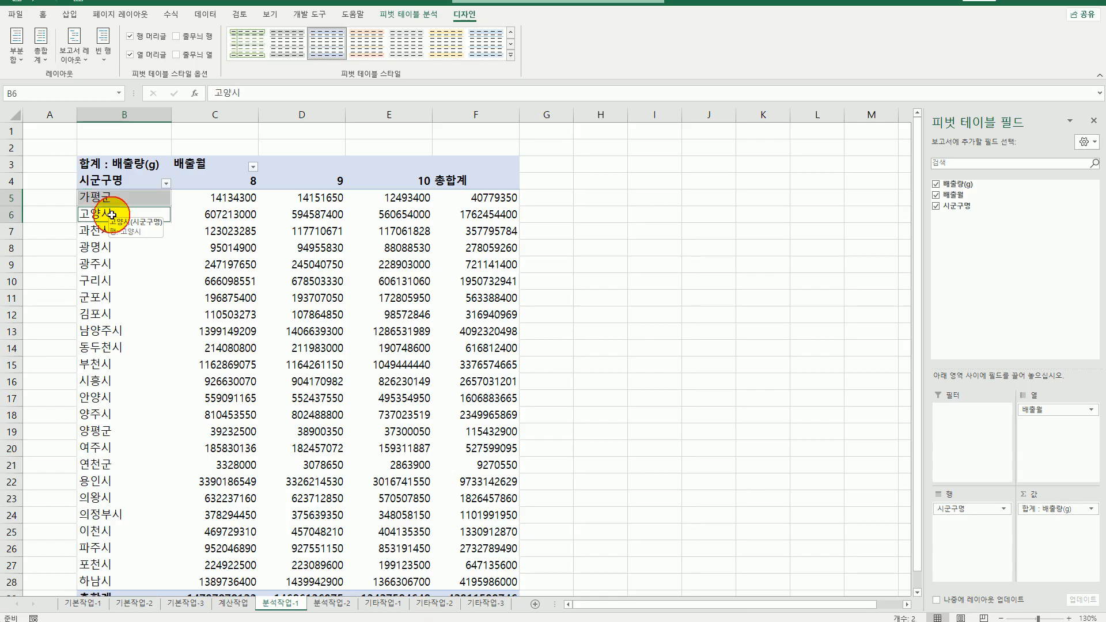
{"action": "left_click", "coordinate": [109, 280], "text": "ctrl"}
{"action": "left_click", "coordinate": [105, 330]}
{"action": "key", "text": "ctrl+space"}
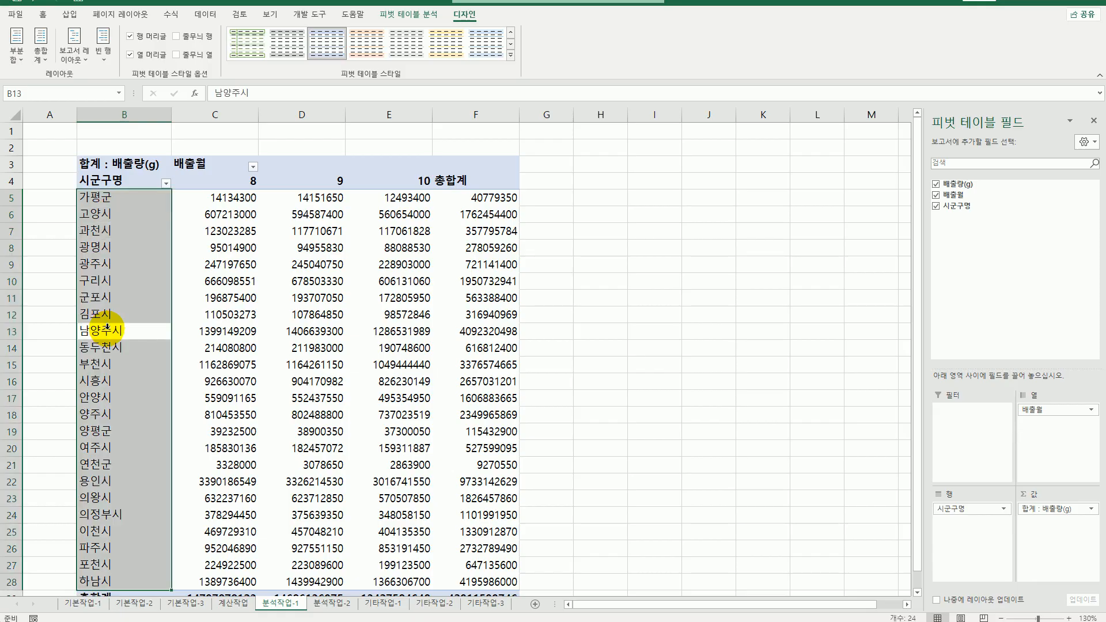
{"action": "left_click", "coordinate": [116, 197]}
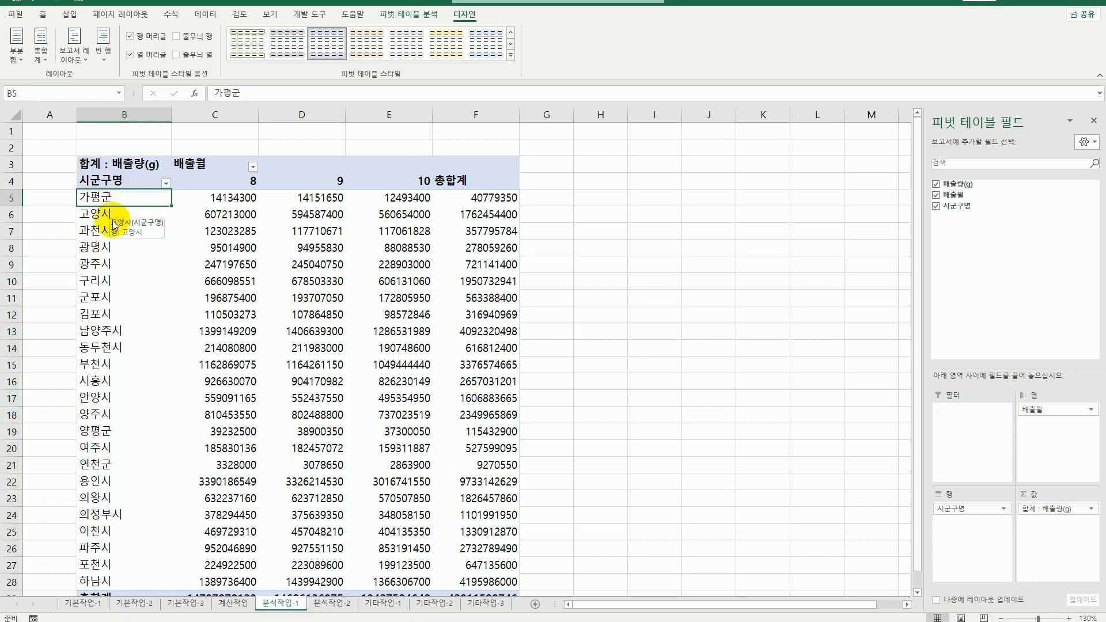
{"action": "left_click", "coordinate": [104, 215], "text": "ctrl"}
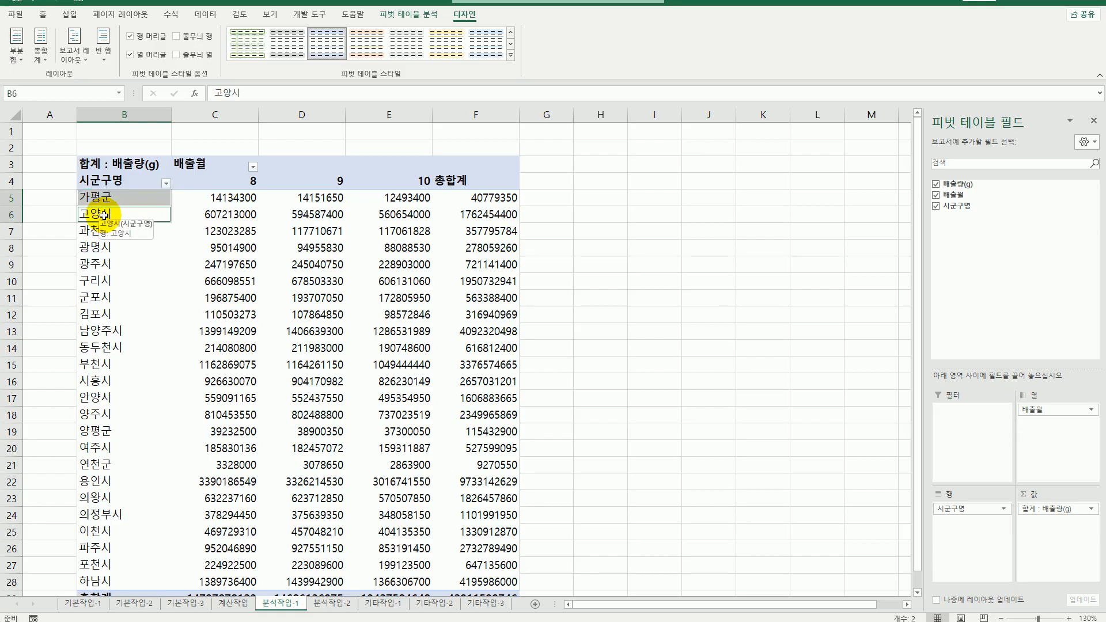
{"action": "left_click", "coordinate": [94, 280]}
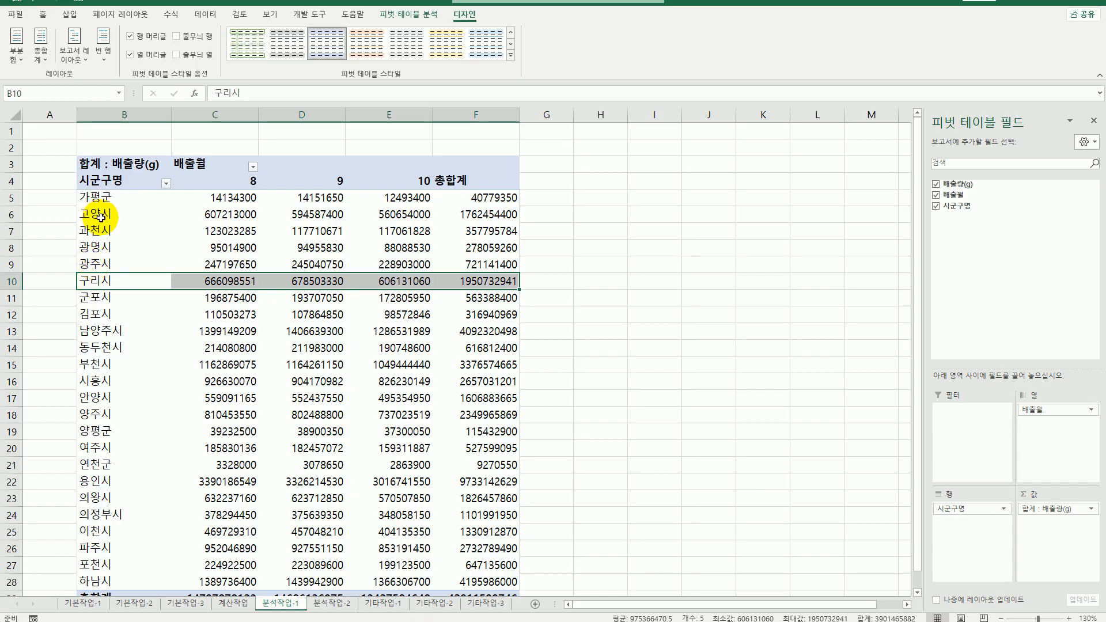
Step: Group 가평군, 고양시, 구리시, 남양주시, 동두천시, 양주시, 연천군, 의정부시, 파주시 and 포천시 in the 시군구명 row field
{"action": "left_click", "coordinate": [107, 197]}
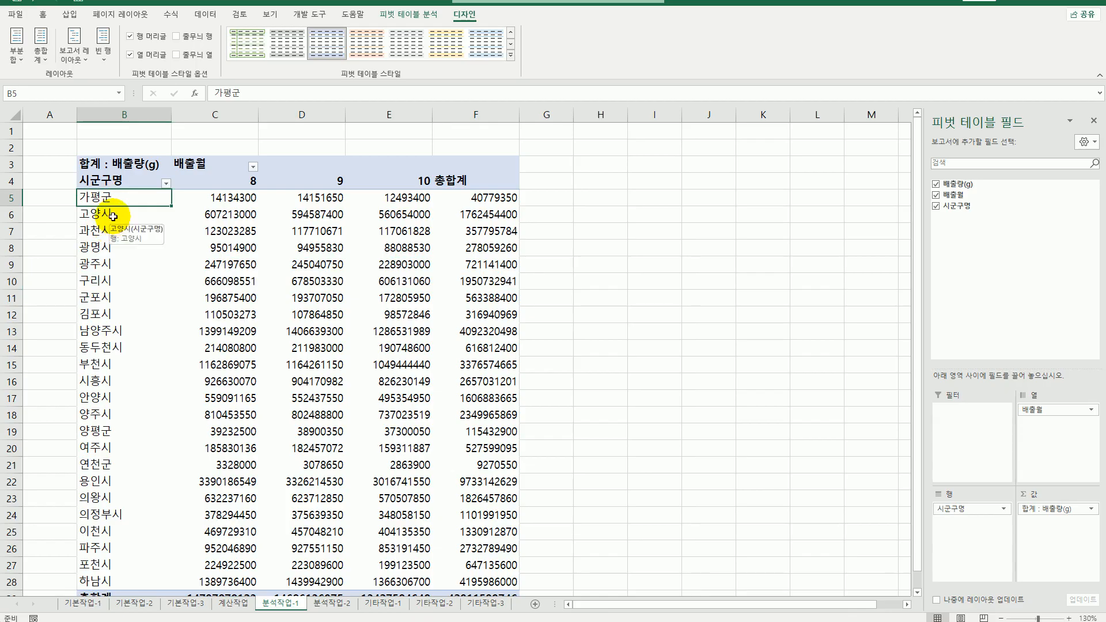
{"action": "left_click", "coordinate": [113, 216], "text": "ctrl"}
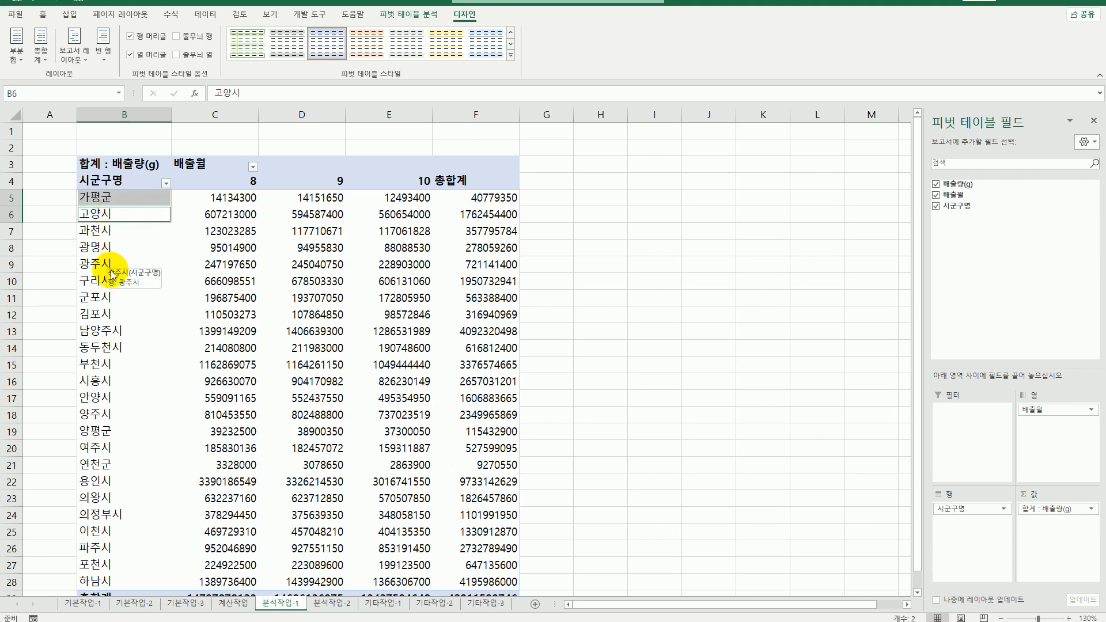
{"action": "left_click", "coordinate": [104, 281], "text": "ctrl"}
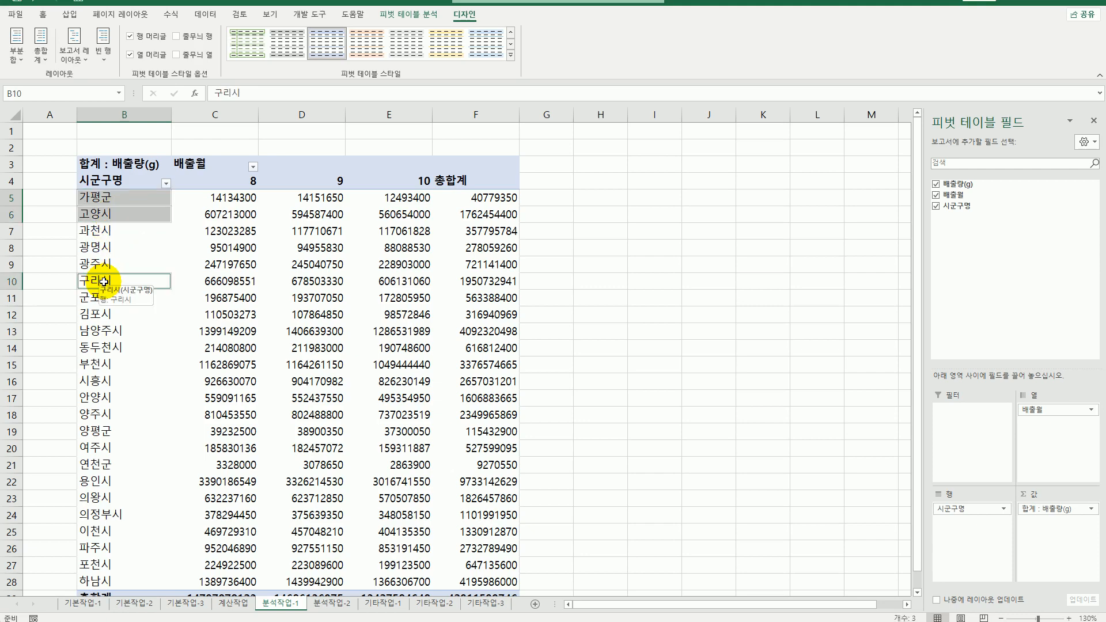
{"action": "left_click", "coordinate": [105, 332], "text": "ctrl"}
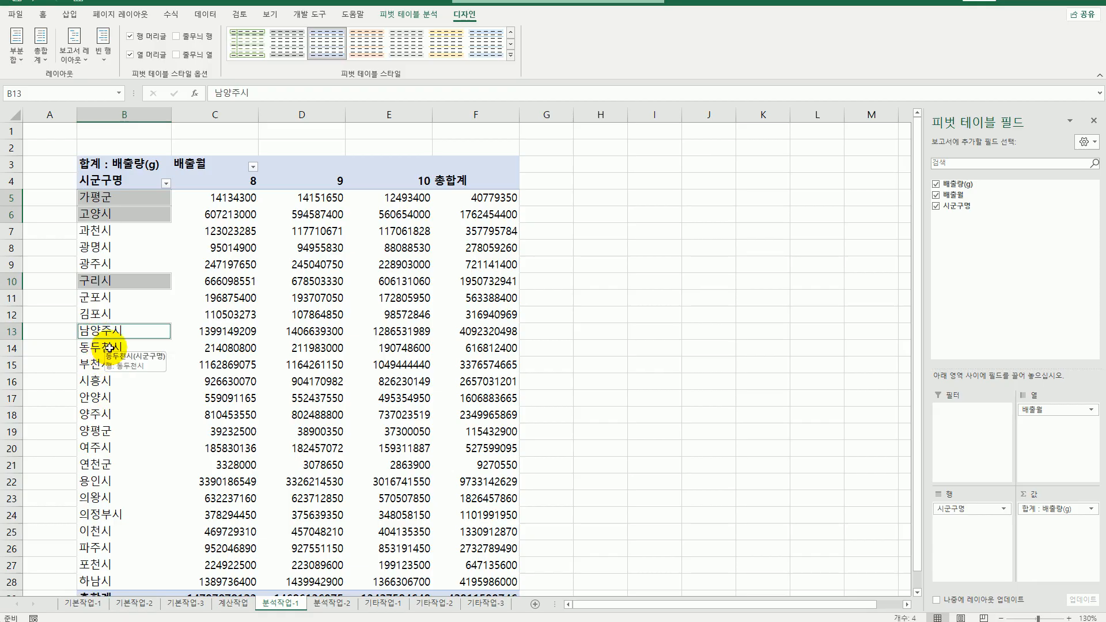
{"action": "left_click", "coordinate": [108, 348], "text": "ctrl"}
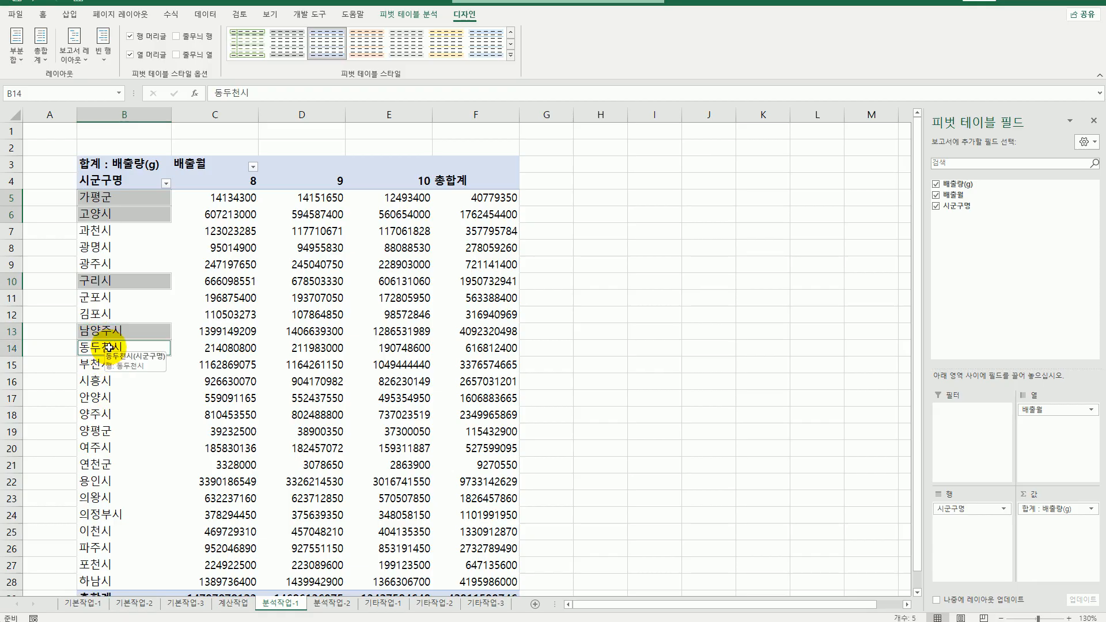
{"action": "left_click", "coordinate": [105, 414], "text": "ctrl"}
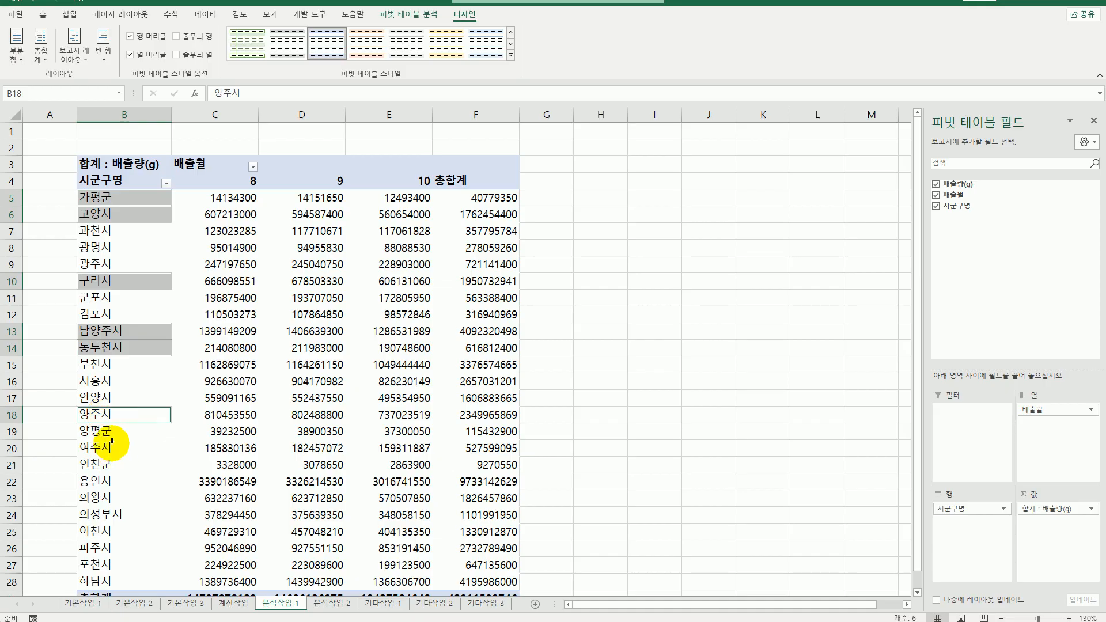
{"action": "left_click", "coordinate": [108, 465], "text": "ctrl"}
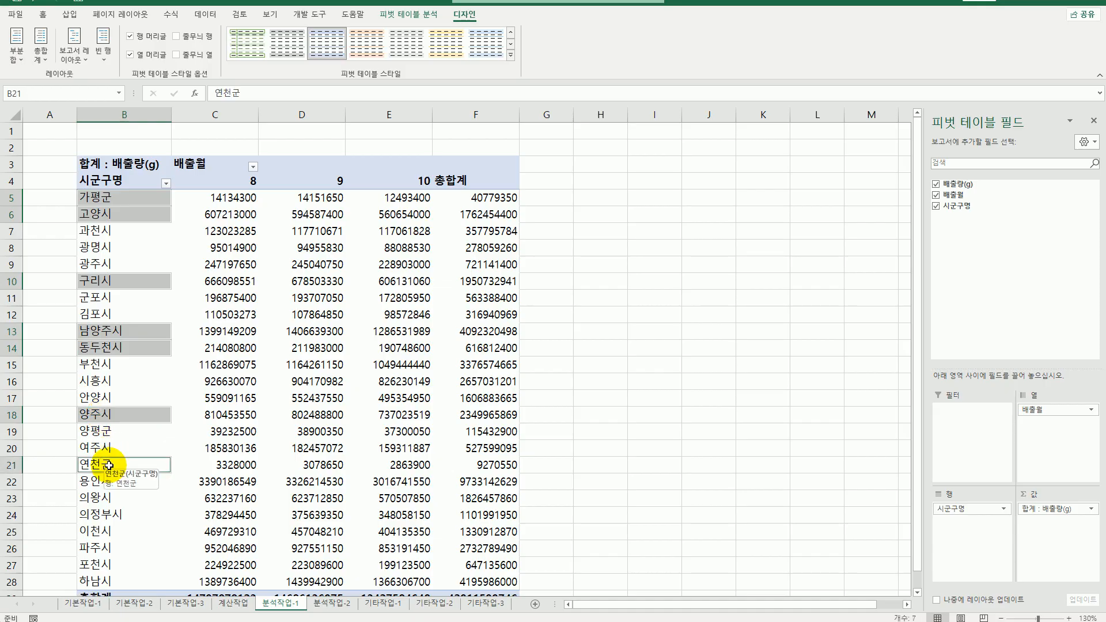
{"action": "left_click", "coordinate": [117, 515], "text": "ctrl"}
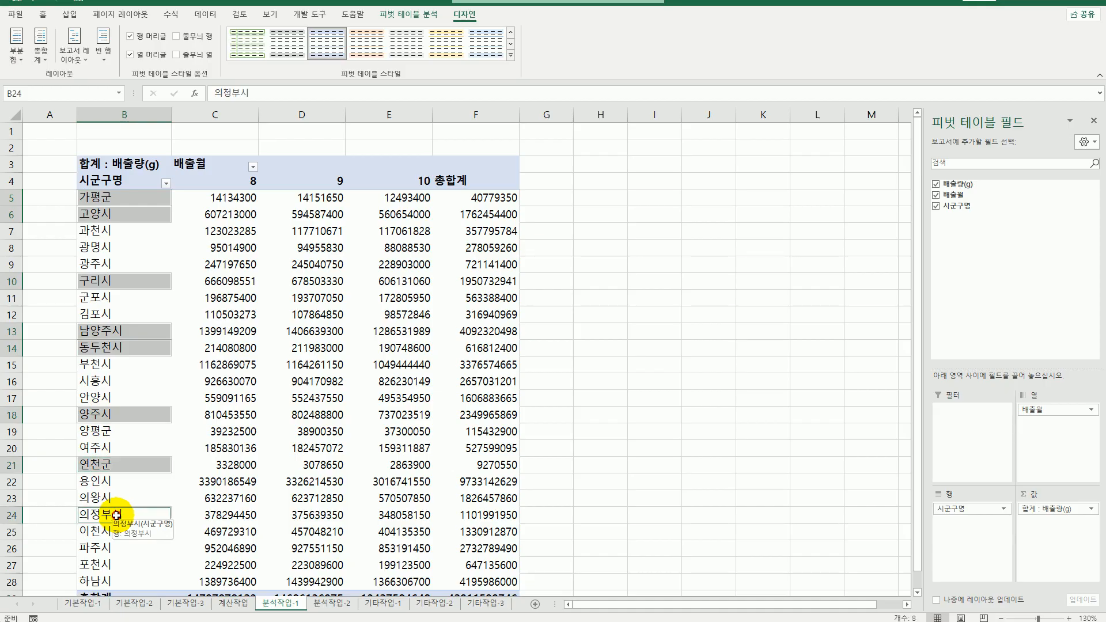
{"action": "left_click", "coordinate": [113, 548], "text": "ctrl"}
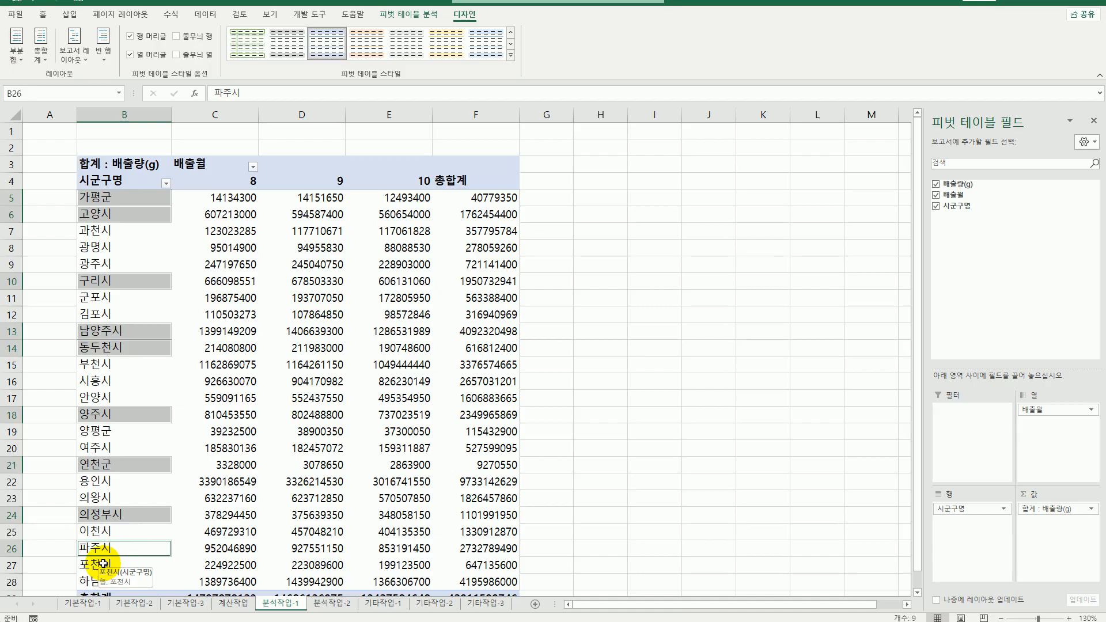
{"action": "left_click", "coordinate": [103, 564], "text": "ctrl"}
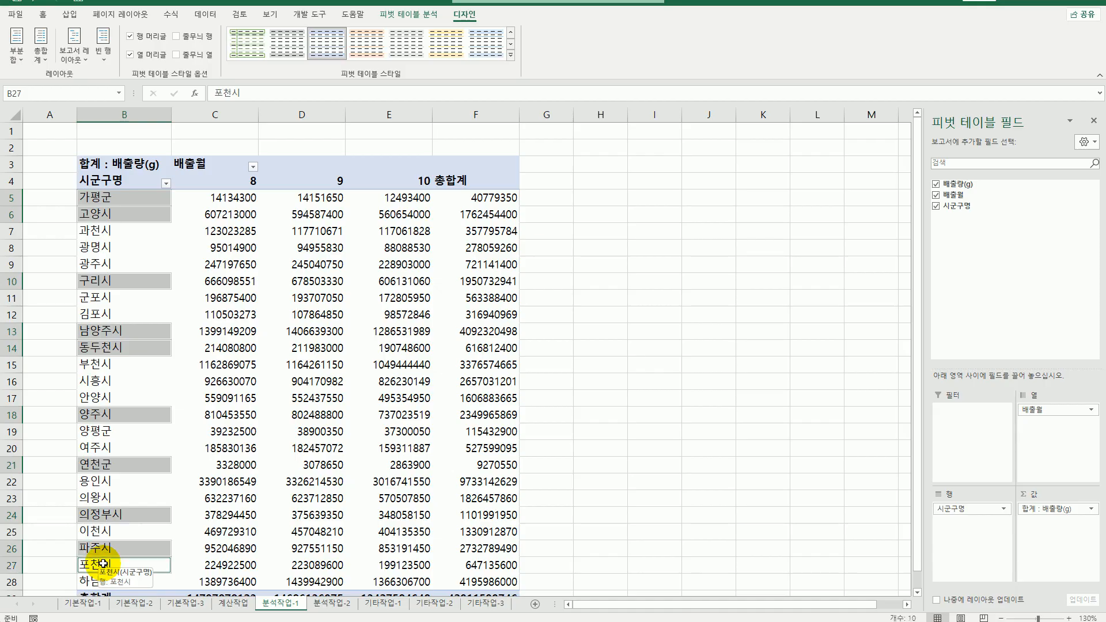
{"action": "right_click", "coordinate": [134, 286]}
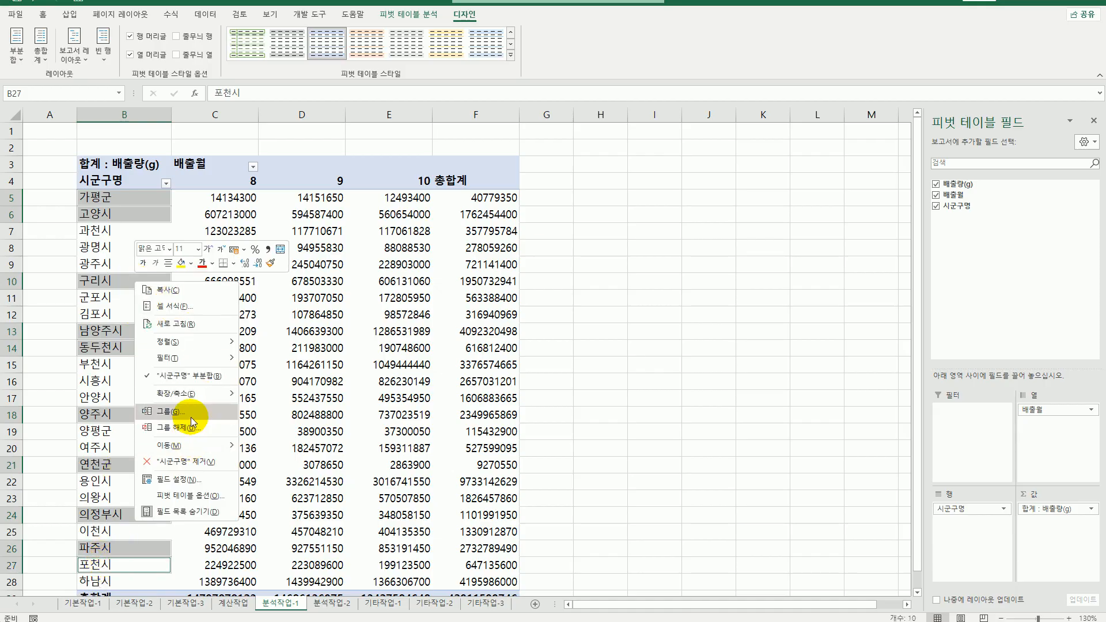
{"action": "left_click", "coordinate": [170, 411]}
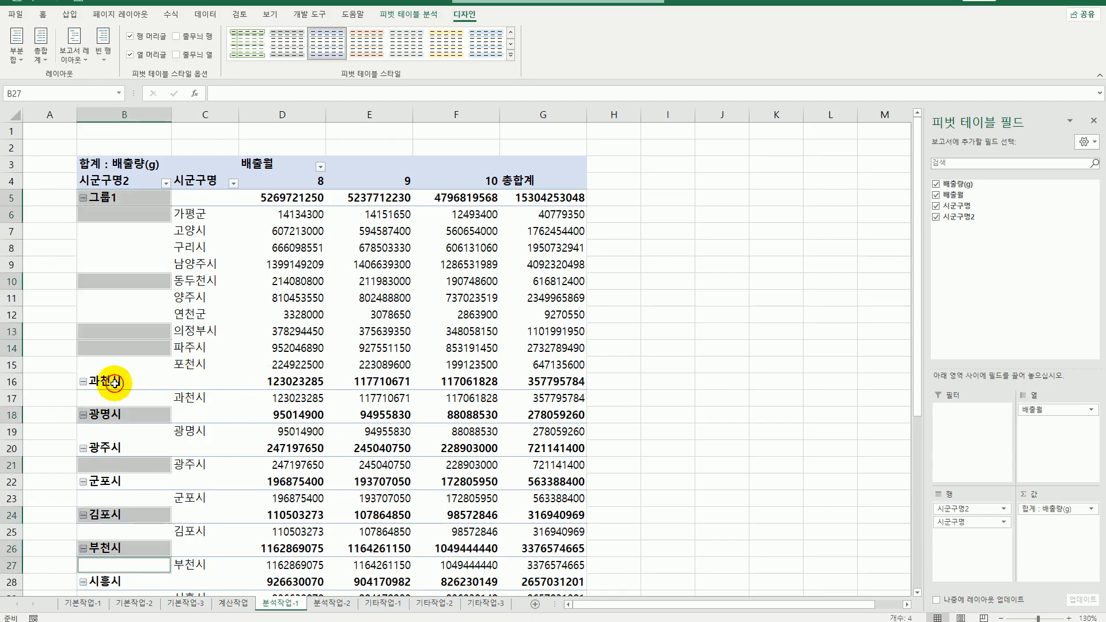
Step: Group all the remaining ungrouped 시군구명2 items, from 과천시 through 하남시, into a second group
{"action": "left_click_drag", "start_coordinate": [121, 386], "coordinate": [118, 562]}
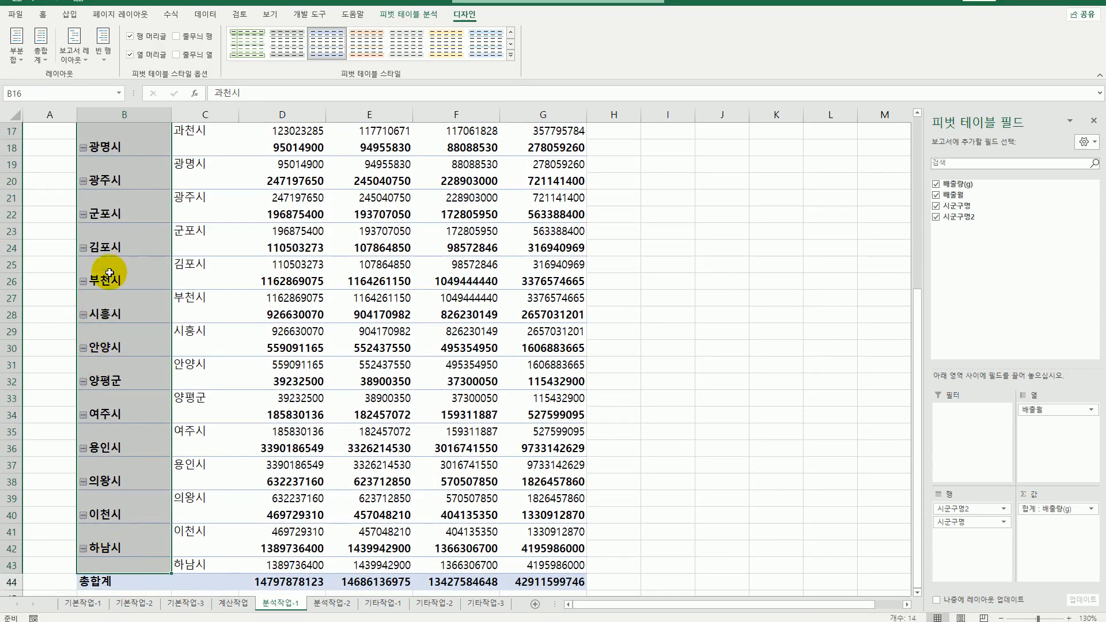
{"action": "right_click", "coordinate": [113, 248]}
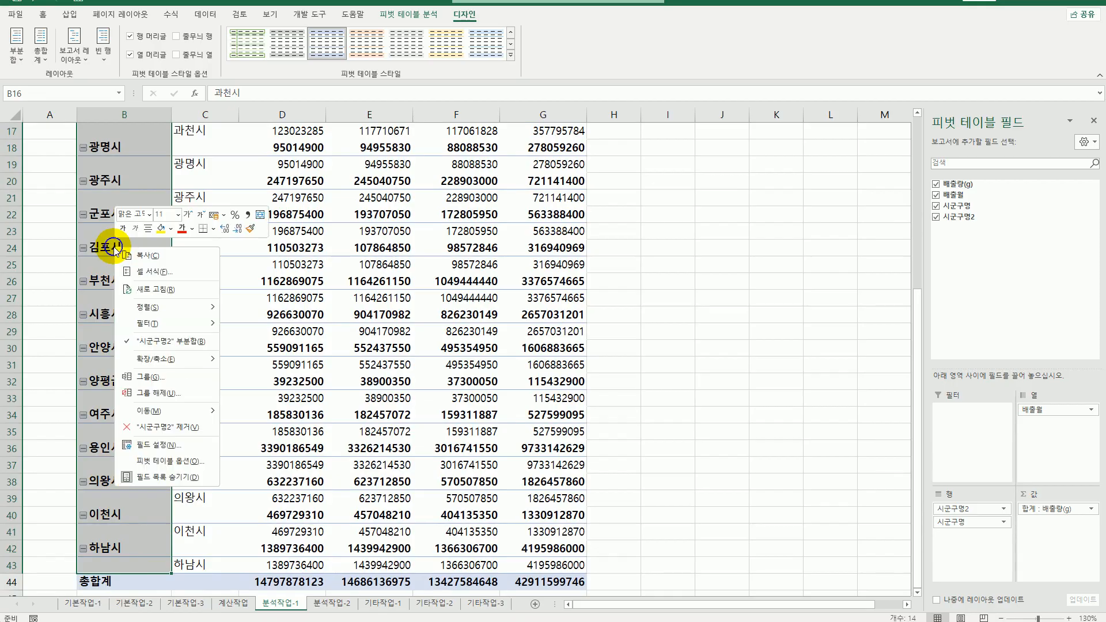
{"action": "left_click", "coordinate": [165, 378]}
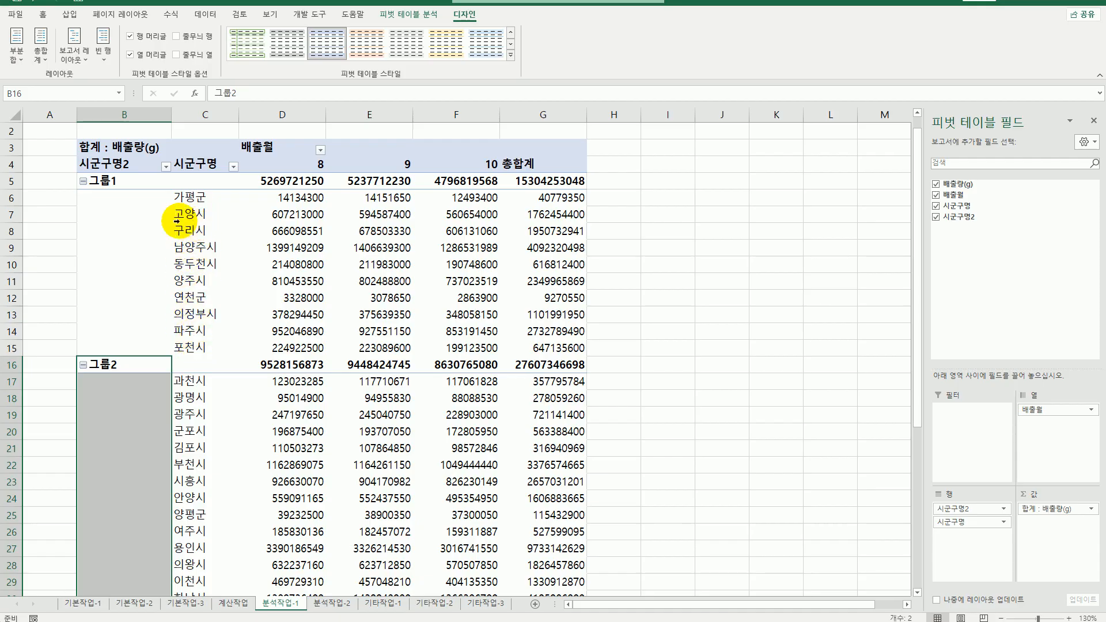
Step: Rename the 그룹1 row group as 경기 북부 and the 그룹2 row group as 경기 남부
{"action": "left_click", "coordinate": [102, 183]}
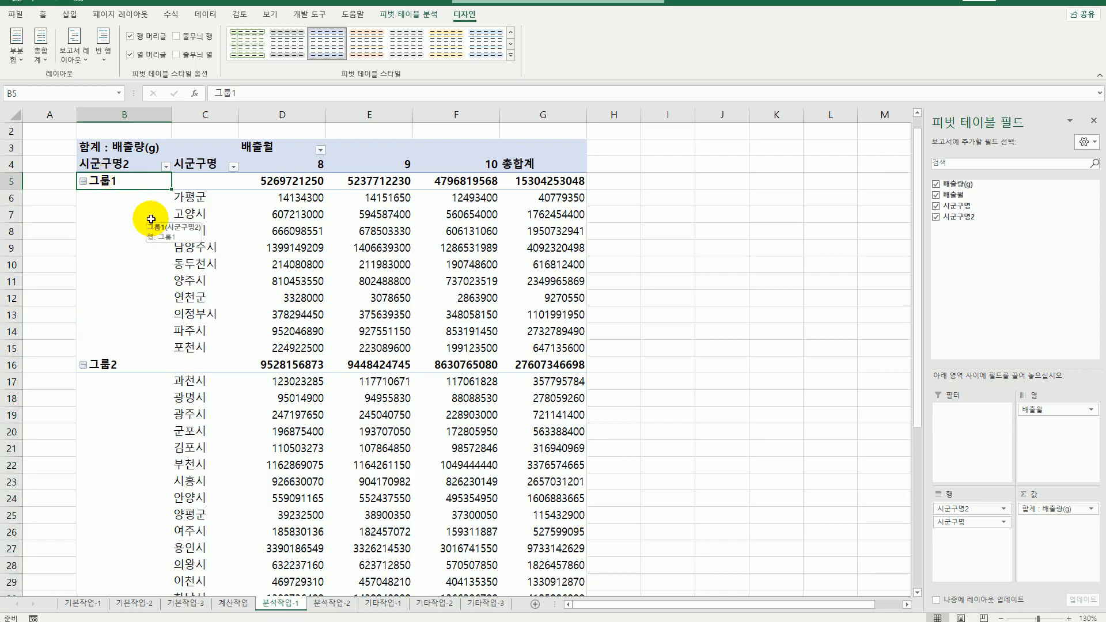
{"action": "type", "text": "ㄱㅜ"}
{"action": "key", "text": "BackSpace"}
{"action": "key", "text": "BackSpace"}
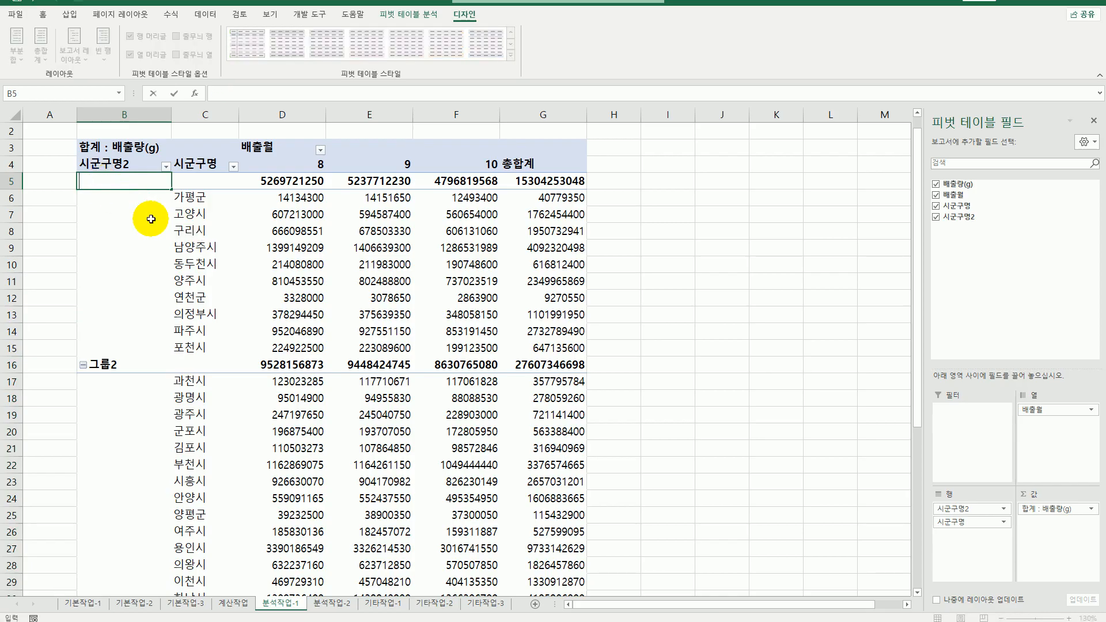
{"action": "type", "text": "경기 북ㅂ"}
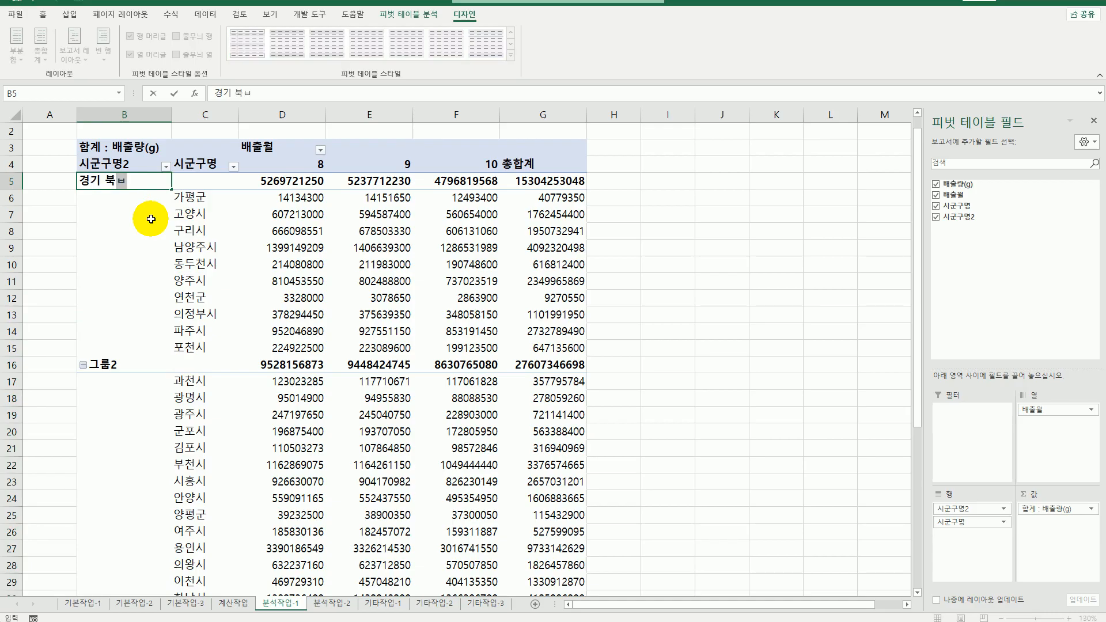
{"action": "type", "text": "ㅜ"}
{"action": "left_click", "coordinate": [115, 367]}
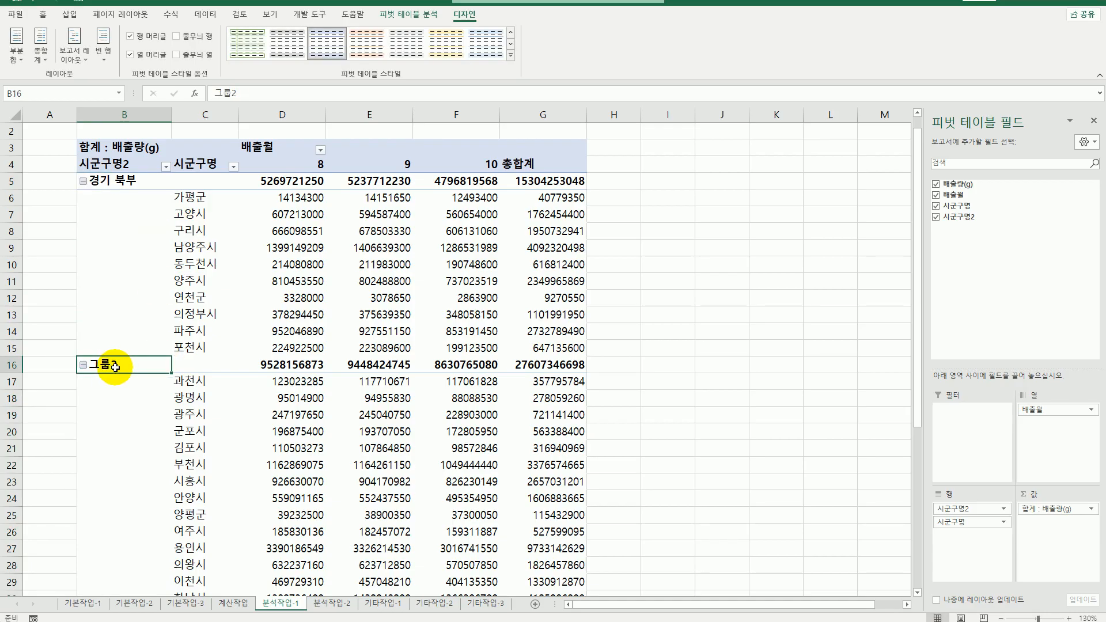
{"action": "type", "text": "경기 남부"}
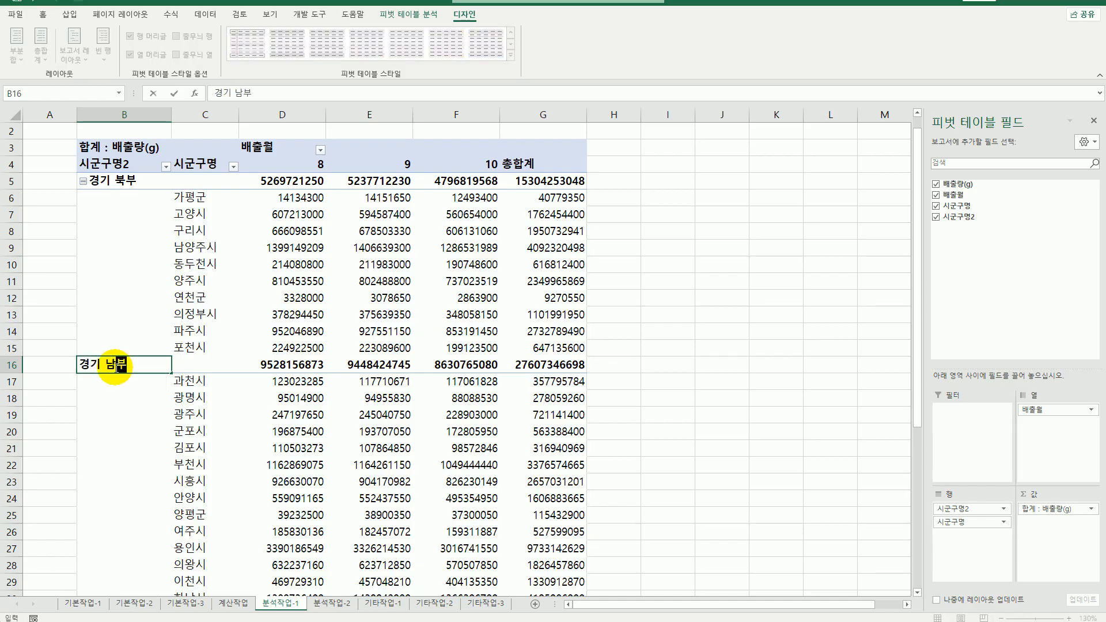
{"action": "key", "text": "Return"}
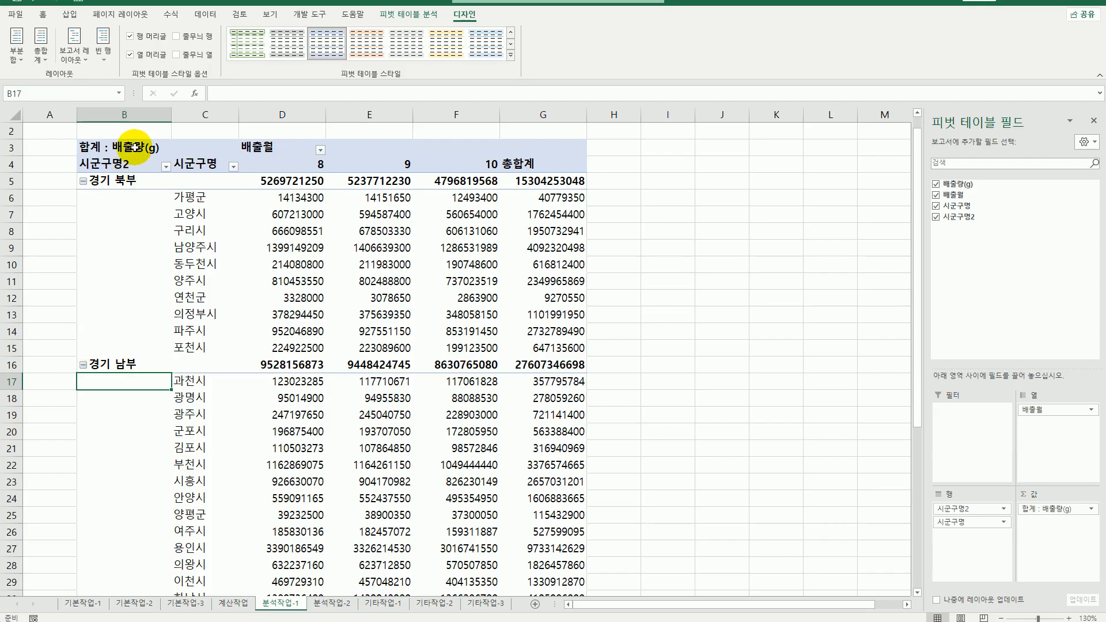
{"action": "left_click", "coordinate": [123, 183]}
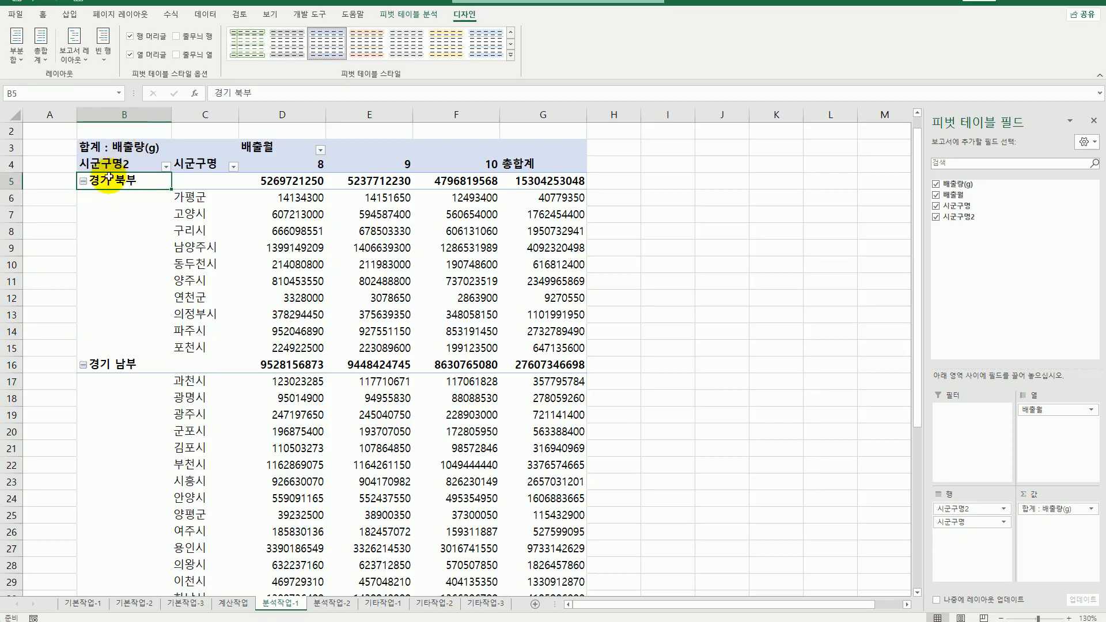
{"action": "right_click", "coordinate": [117, 152]}
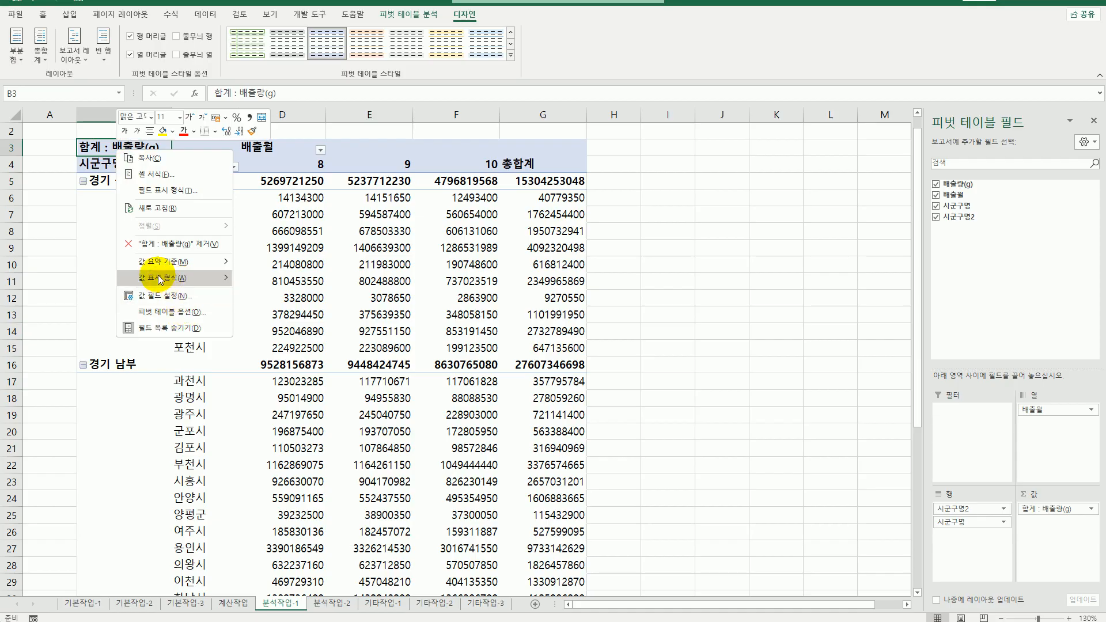
{"action": "left_click", "coordinate": [108, 182]}
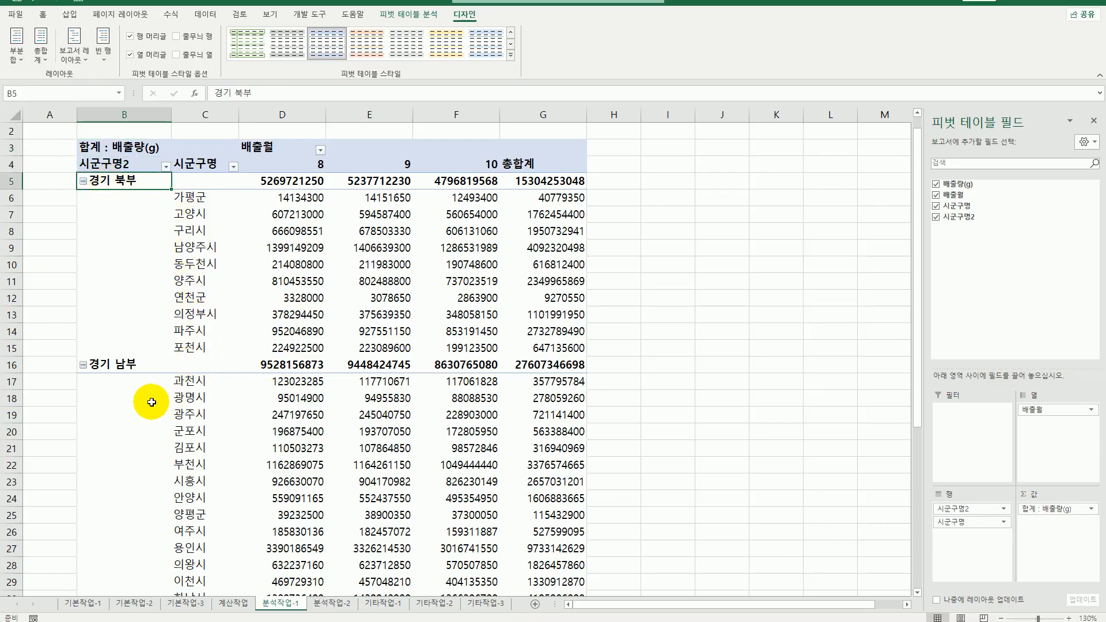
Step: Set the 시군구명2 field's subtotals to custom (사용자 지정) with the 합계 and 평균 functions
{"action": "right_click", "coordinate": [119, 187]}
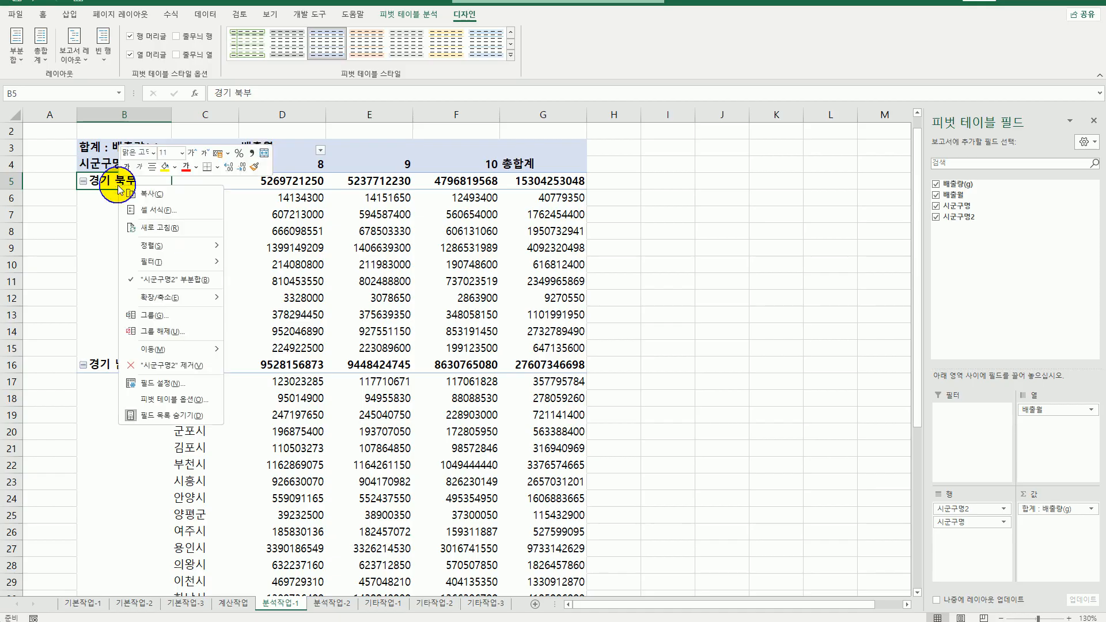
{"action": "left_click", "coordinate": [177, 384]}
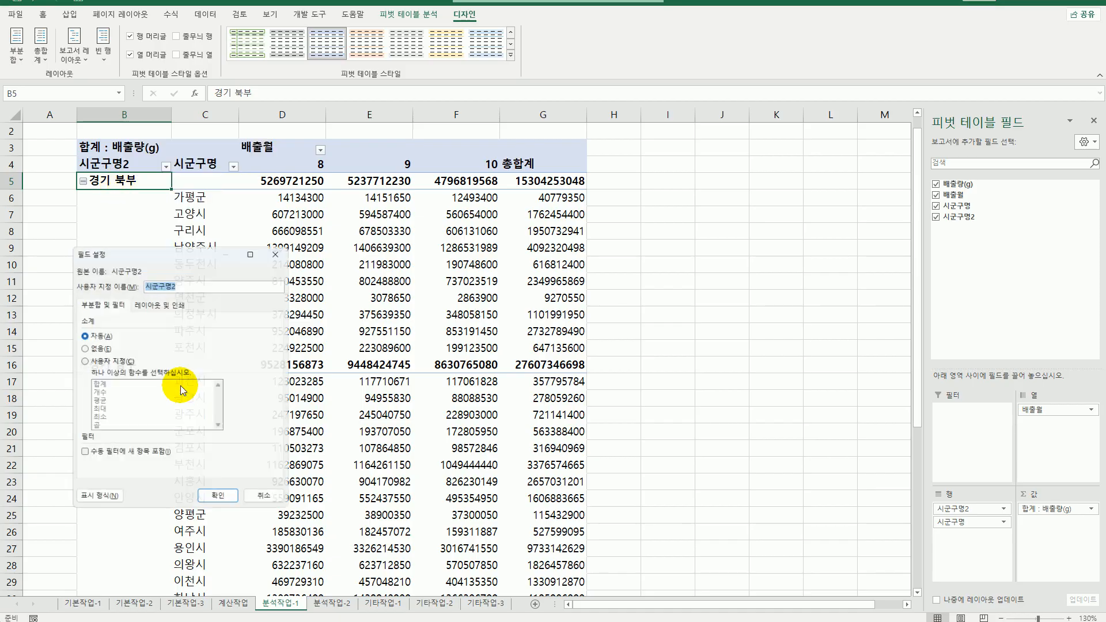
{"action": "left_click_drag", "start_coordinate": [178, 249], "coordinate": [329, 234]}
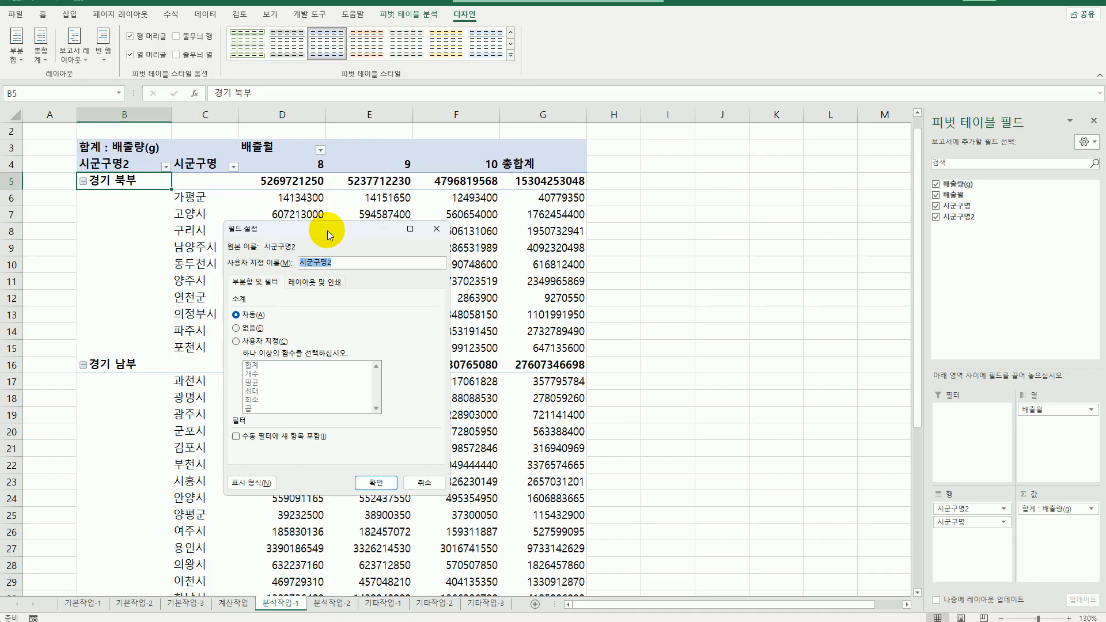
{"action": "left_click_drag", "start_coordinate": [328, 230], "coordinate": [279, 167]}
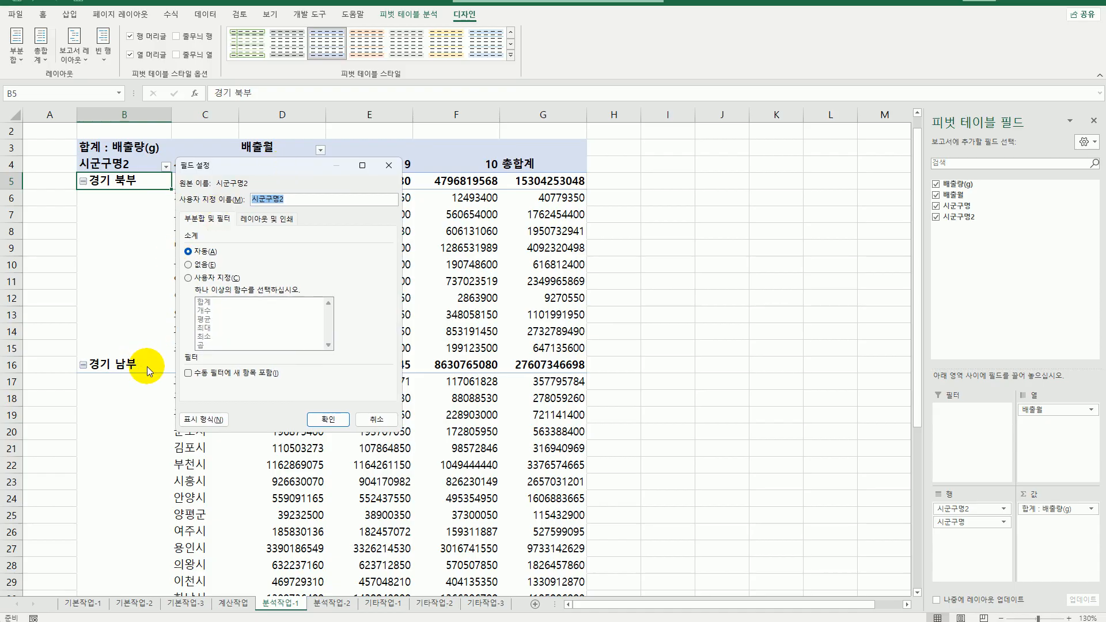
{"action": "left_click", "coordinate": [205, 279]}
{"action": "left_click", "coordinate": [202, 302]}
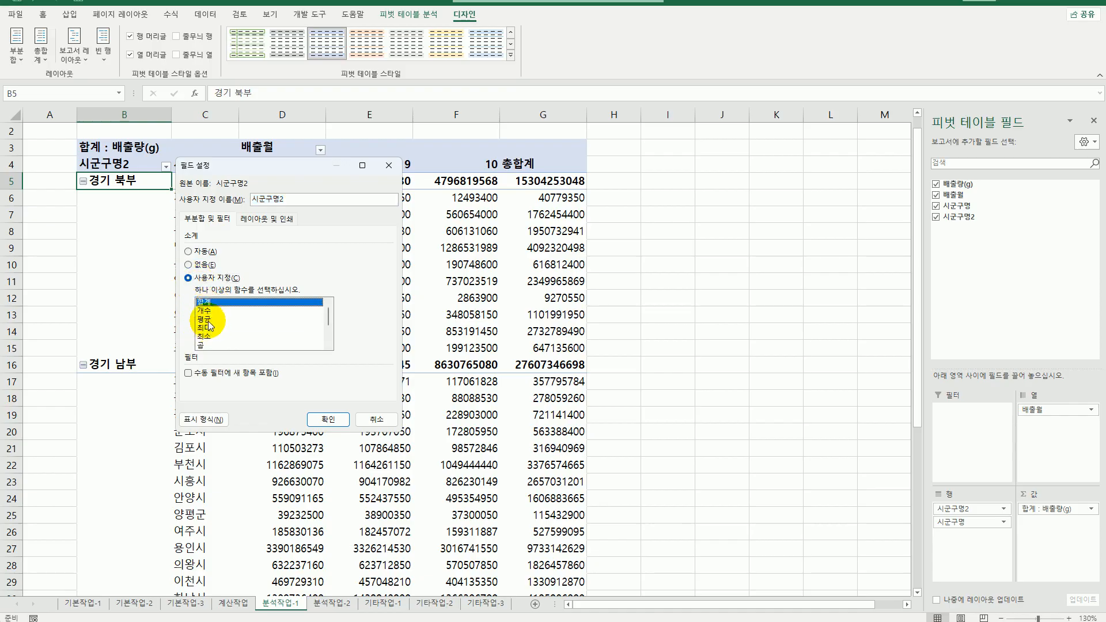
{"action": "left_click", "coordinate": [207, 320]}
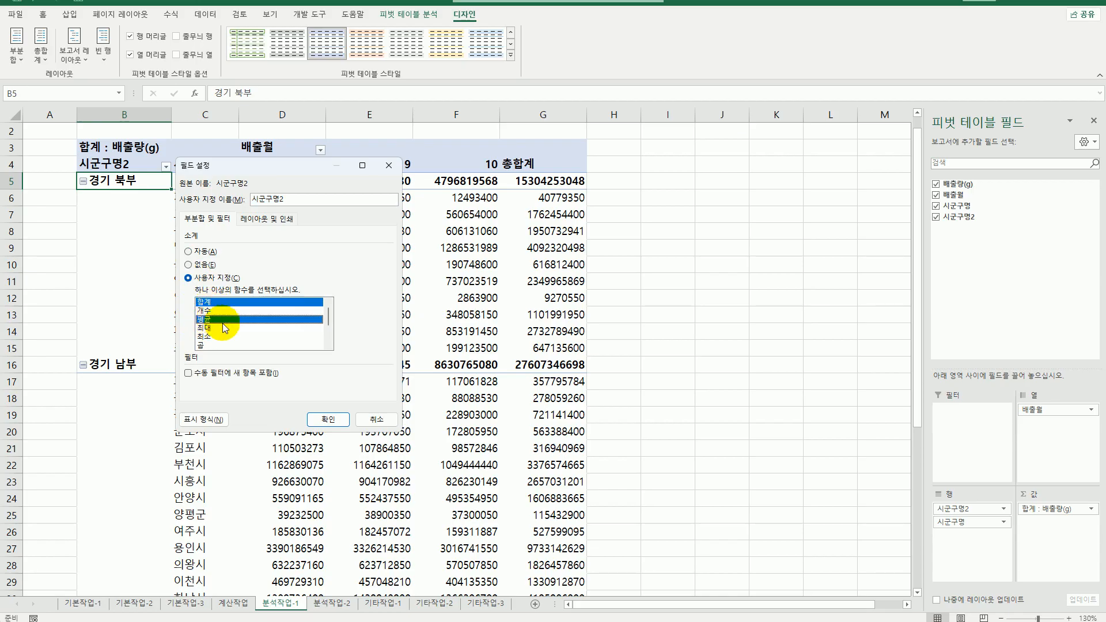
{"action": "left_click", "coordinate": [328, 419]}
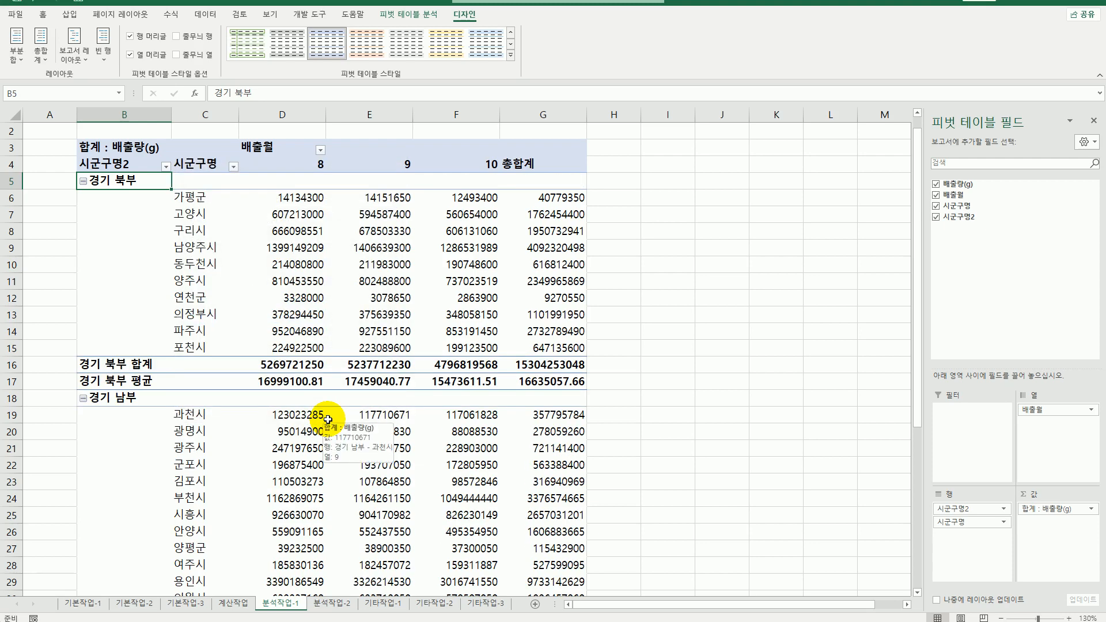
{"action": "mouse_move", "coordinate": [306, 382]}
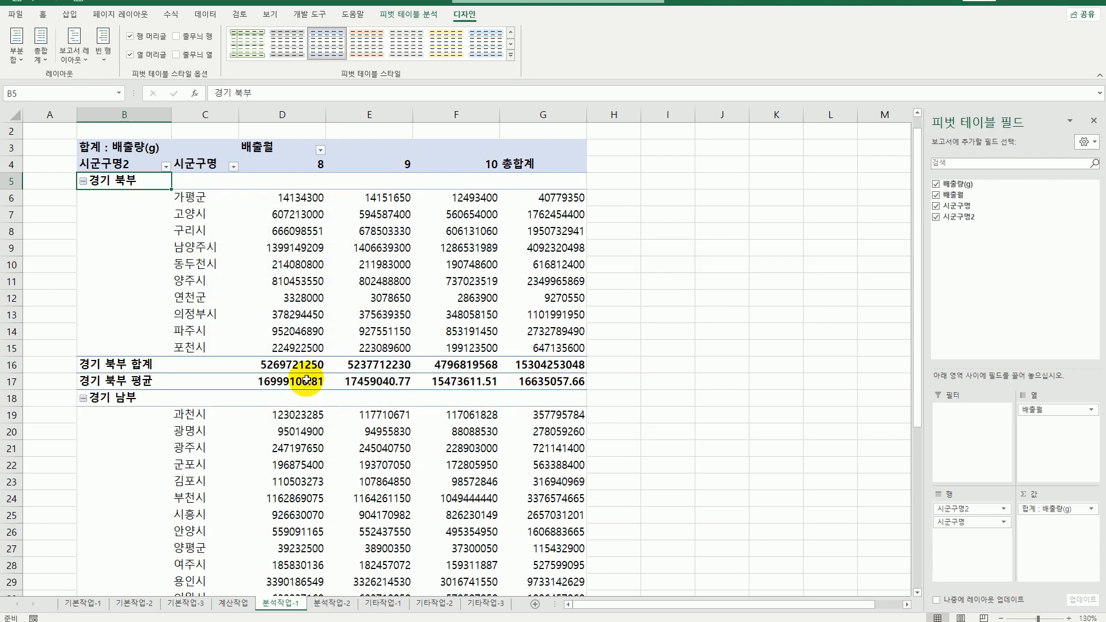
{"action": "scroll", "coordinate": [303, 389], "scroll_direction": "down", "scroll_amount": 3}
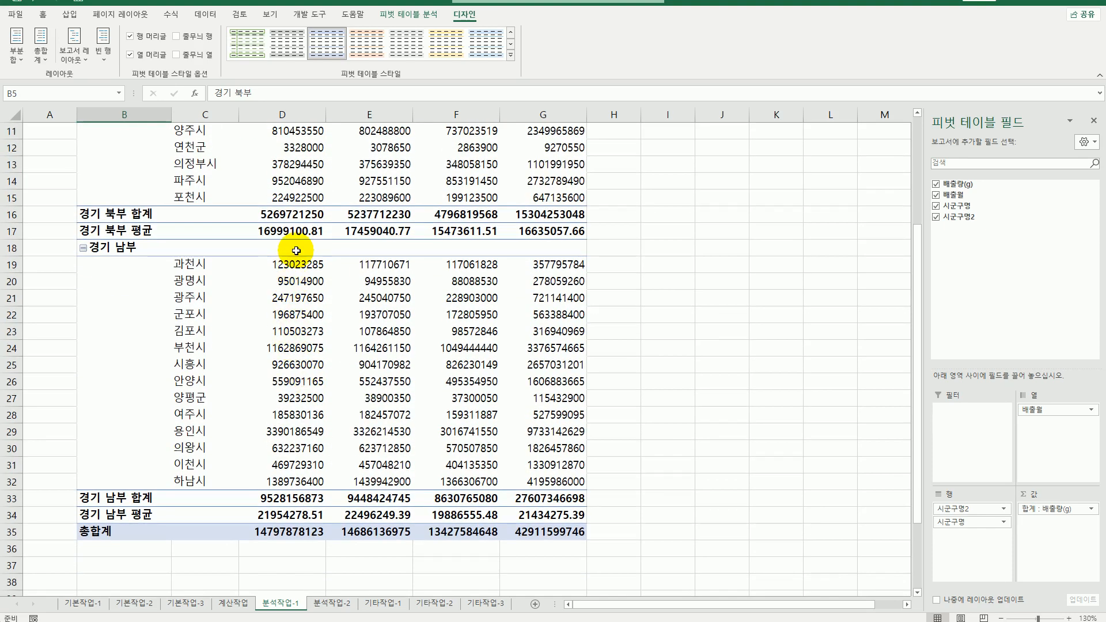
{"action": "scroll", "coordinate": [290, 467], "scroll_direction": "up", "scroll_amount": 3}
{"action": "scroll", "coordinate": [291, 466], "scroll_direction": "up", "scroll_amount": 1}
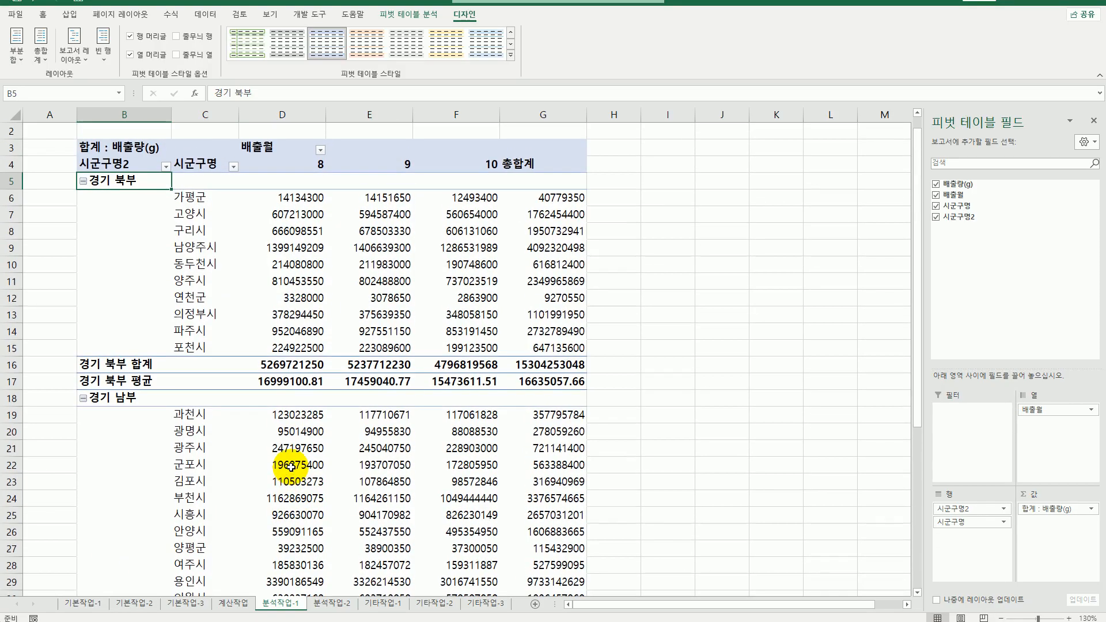
{"action": "mouse_move", "coordinate": [289, 465]}
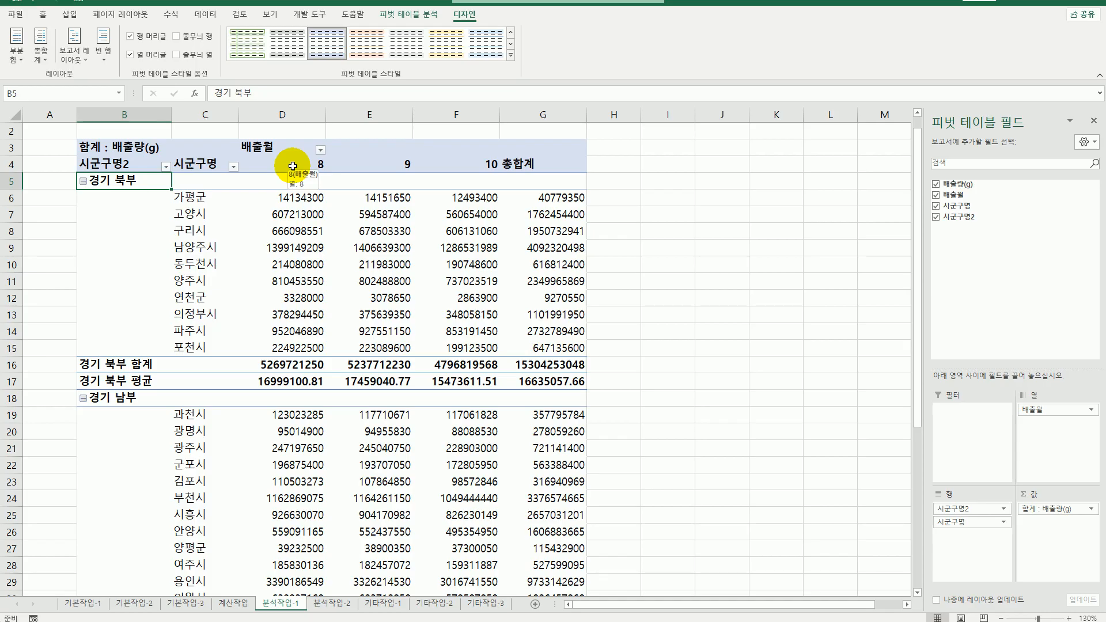
Step: Apply the custom number format 0월 to the 배출월 column field through its field settings
{"action": "left_click", "coordinate": [275, 146]}
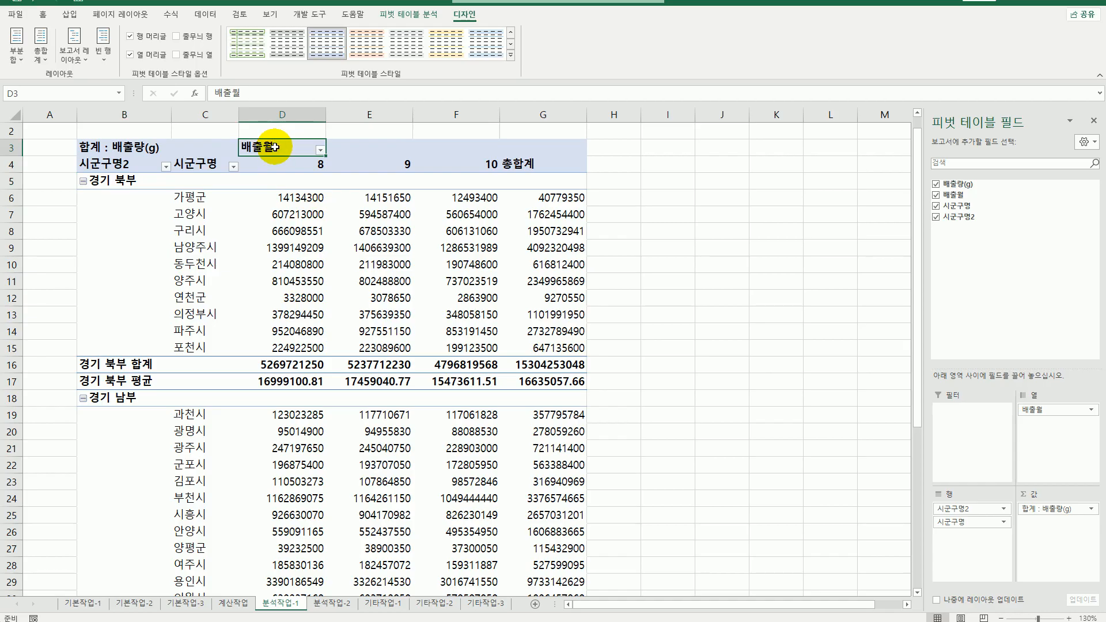
{"action": "right_click", "coordinate": [275, 147]}
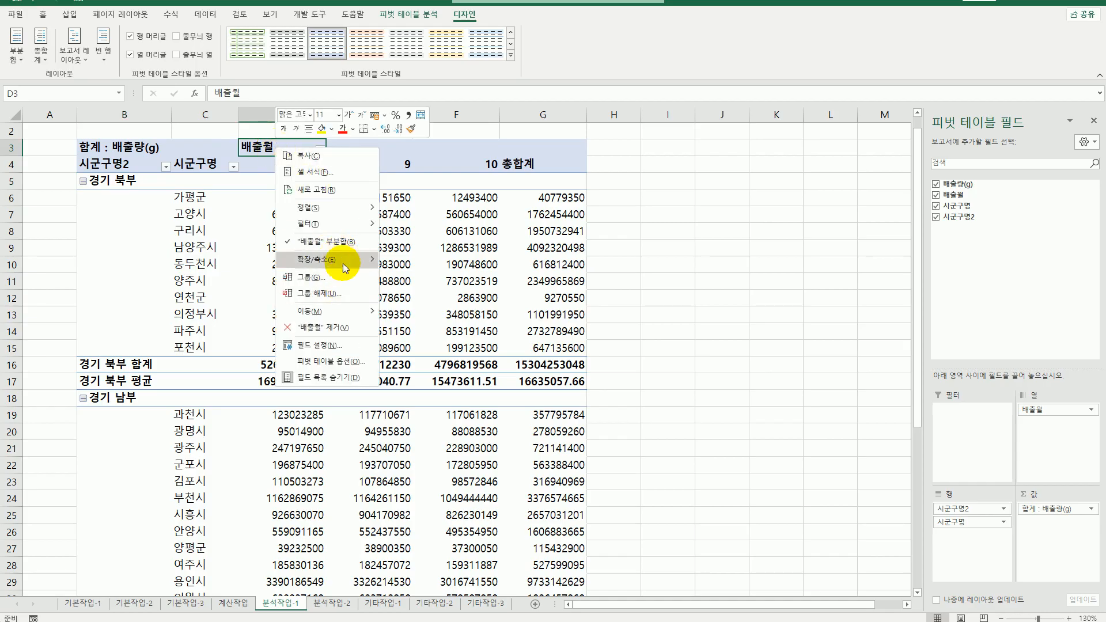
{"action": "left_click", "coordinate": [334, 351]}
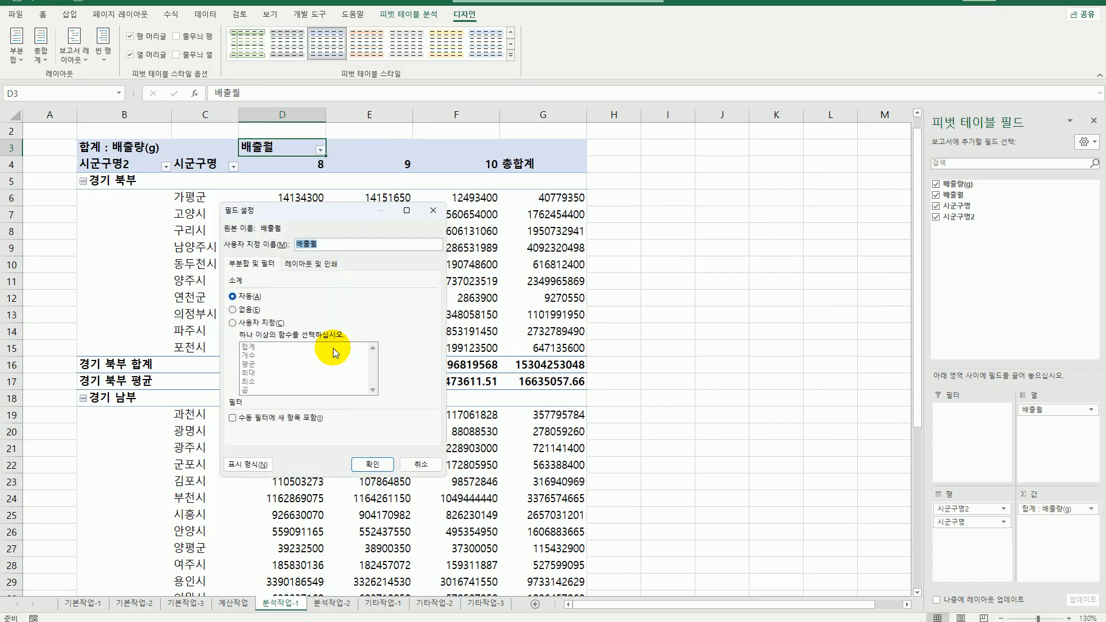
{"action": "left_click", "coordinate": [251, 465]}
{"action": "left_click_drag", "start_coordinate": [299, 198], "coordinate": [481, 198]}
{"action": "left_click", "coordinate": [382, 342]}
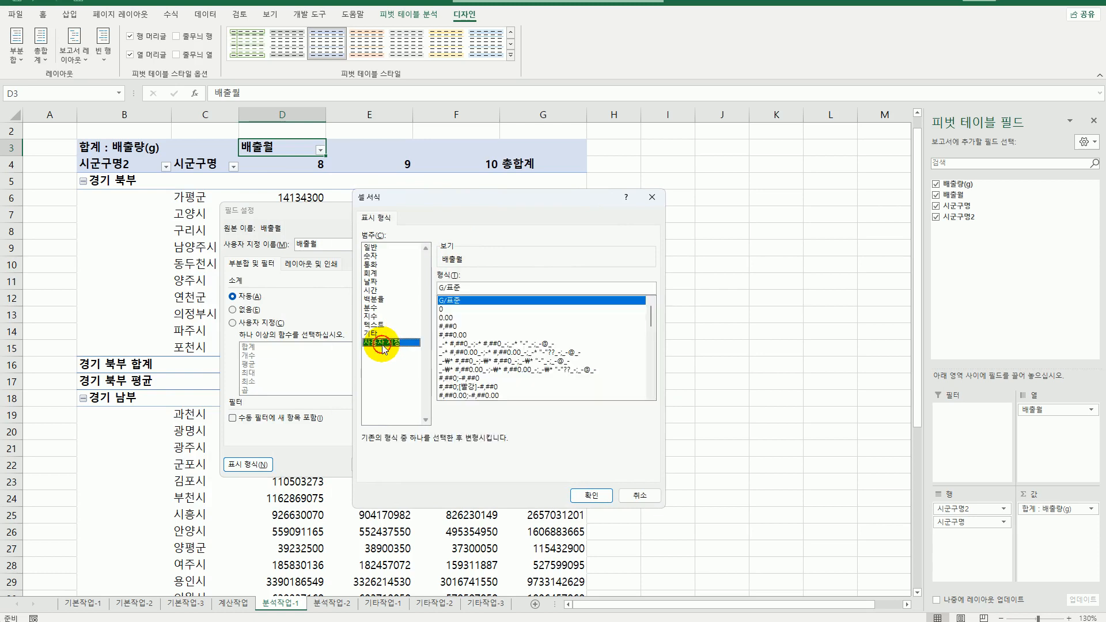
{"action": "left_click", "coordinate": [460, 300]}
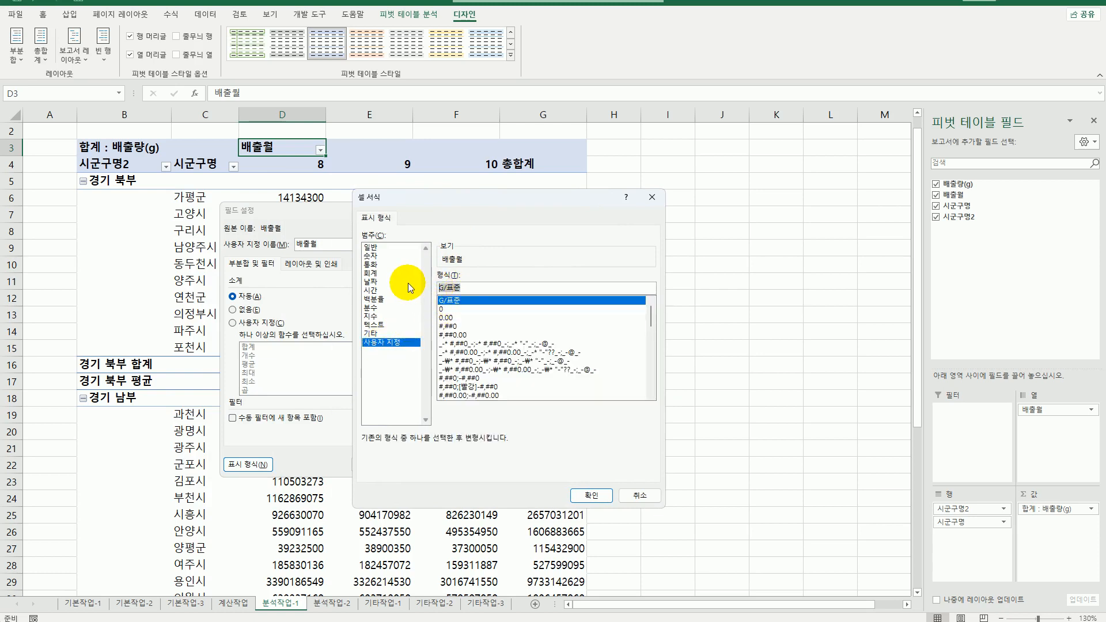
{"action": "type", "text": "0"}
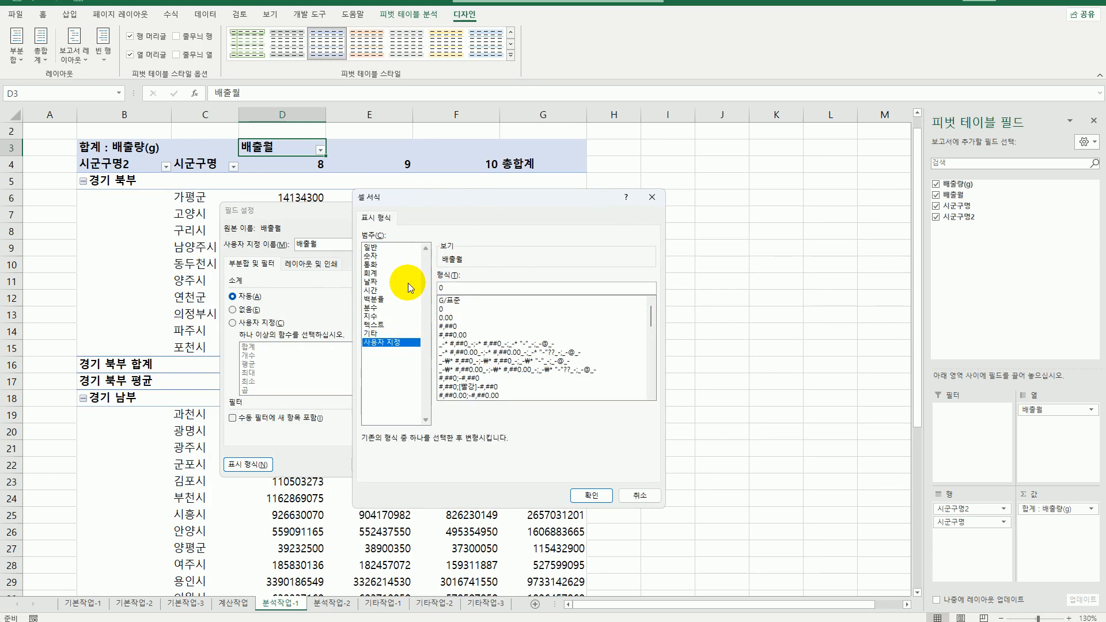
{"action": "type", "text": "월"}
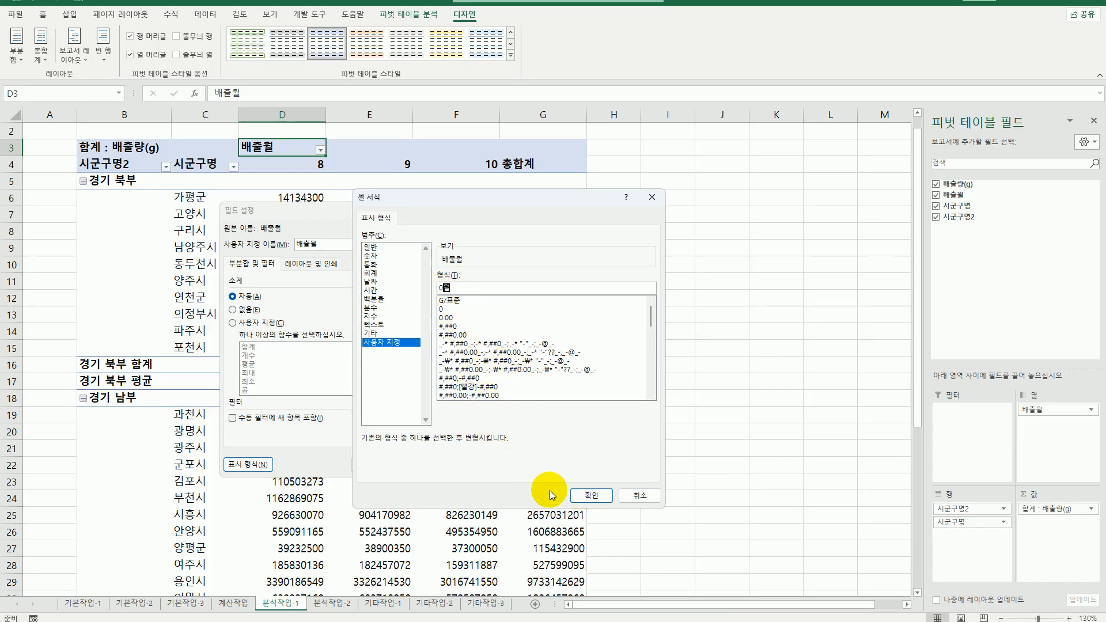
{"action": "left_click", "coordinate": [591, 495]}
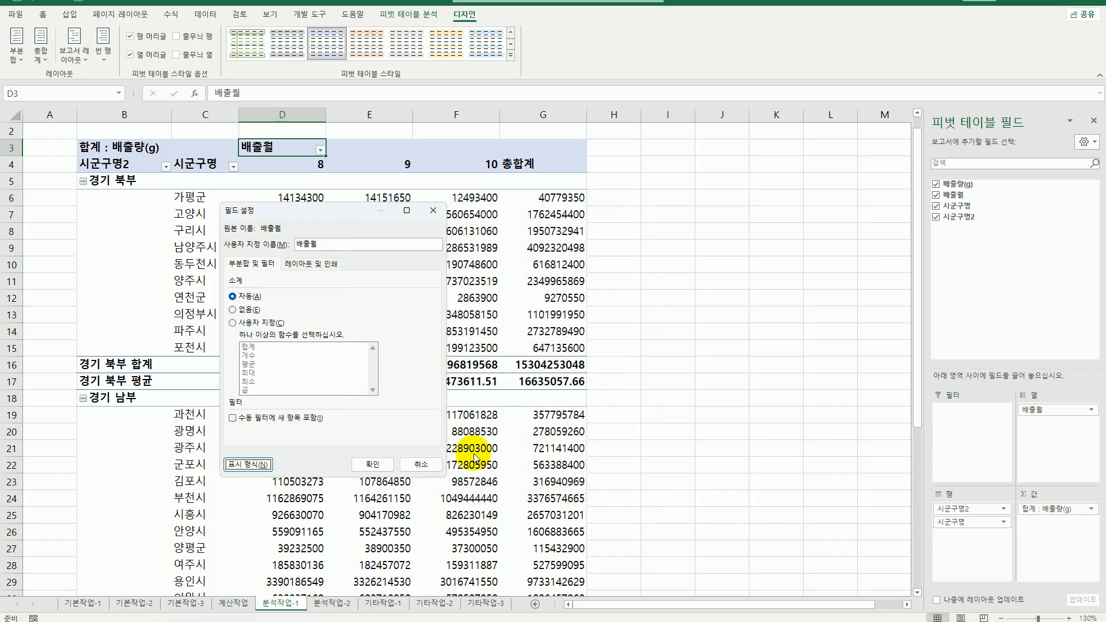
{"action": "left_click", "coordinate": [372, 464]}
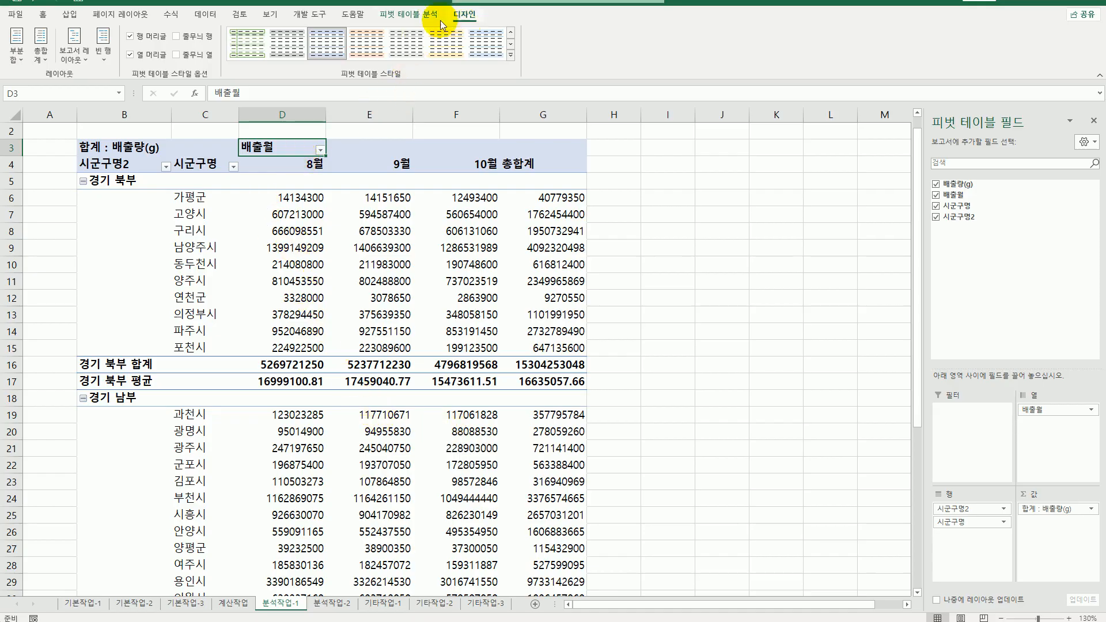
Step: Insert a blank line after each item in the pivot table layout
{"action": "left_click", "coordinate": [100, 60]}
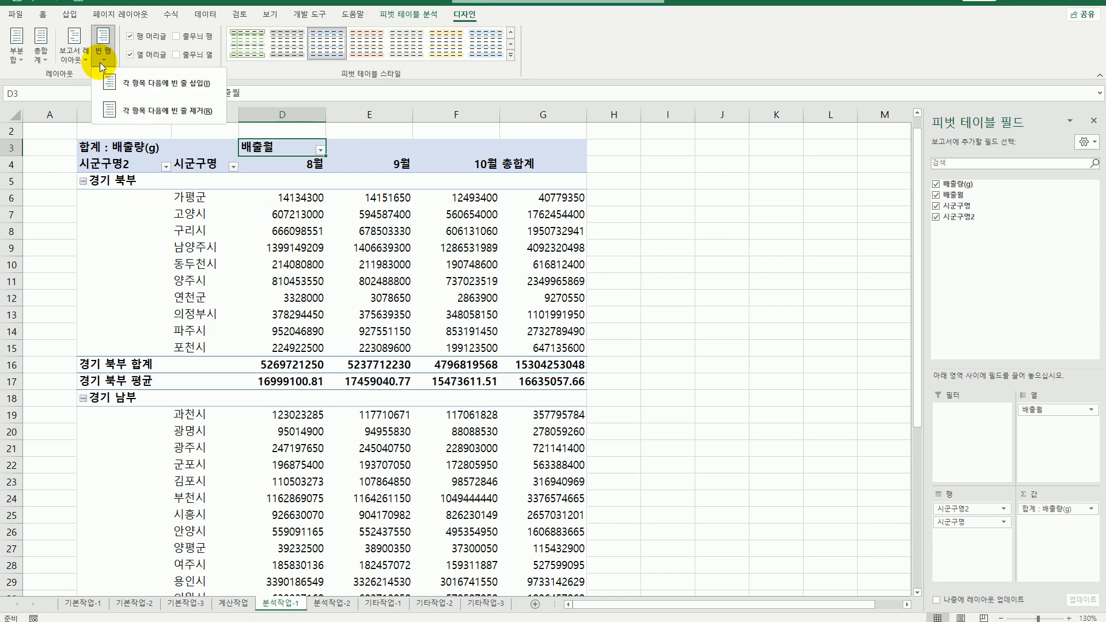
{"action": "left_click", "coordinate": [132, 88]}
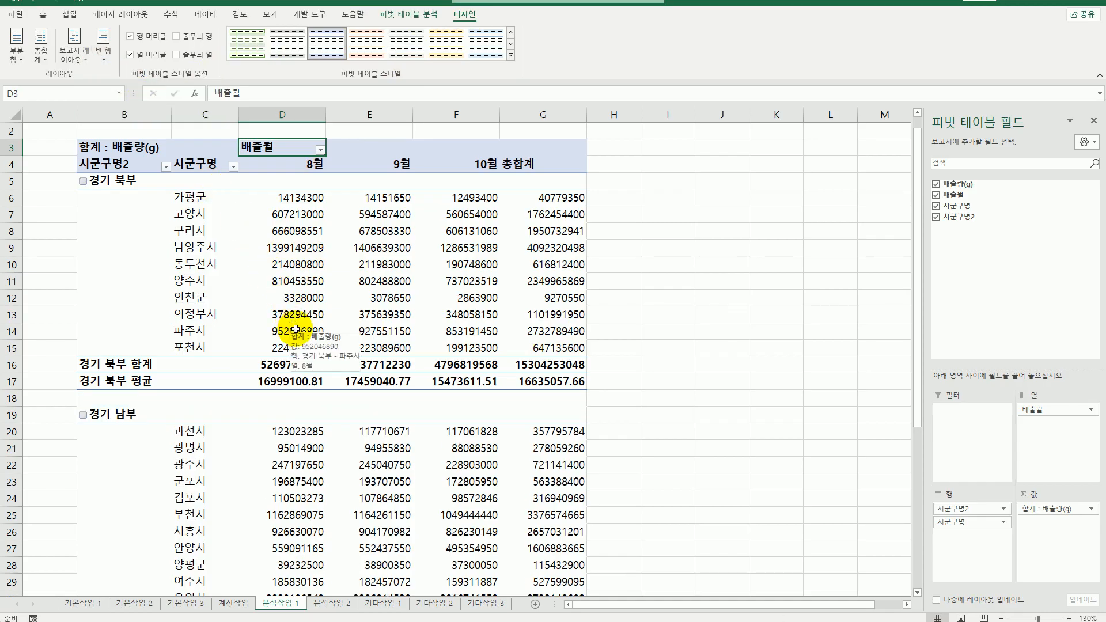
Step: Format the 합계 : 배출량(g) value field as 숫자 with the 1000 separator
{"action": "left_click", "coordinate": [124, 149]}
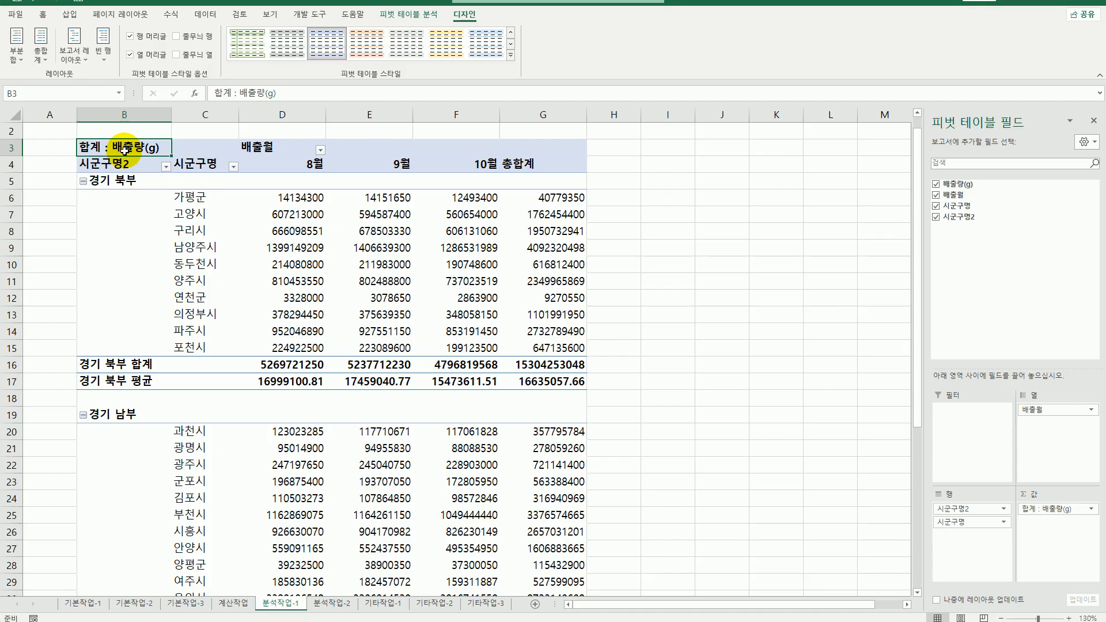
{"action": "right_click", "coordinate": [124, 150]}
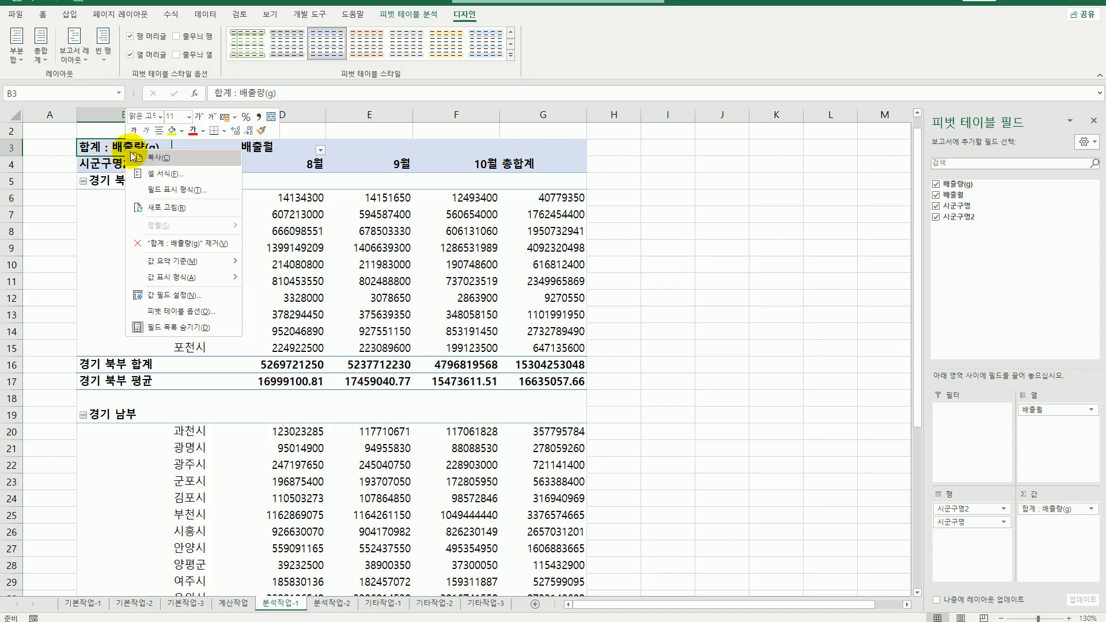
{"action": "left_click", "coordinate": [204, 300]}
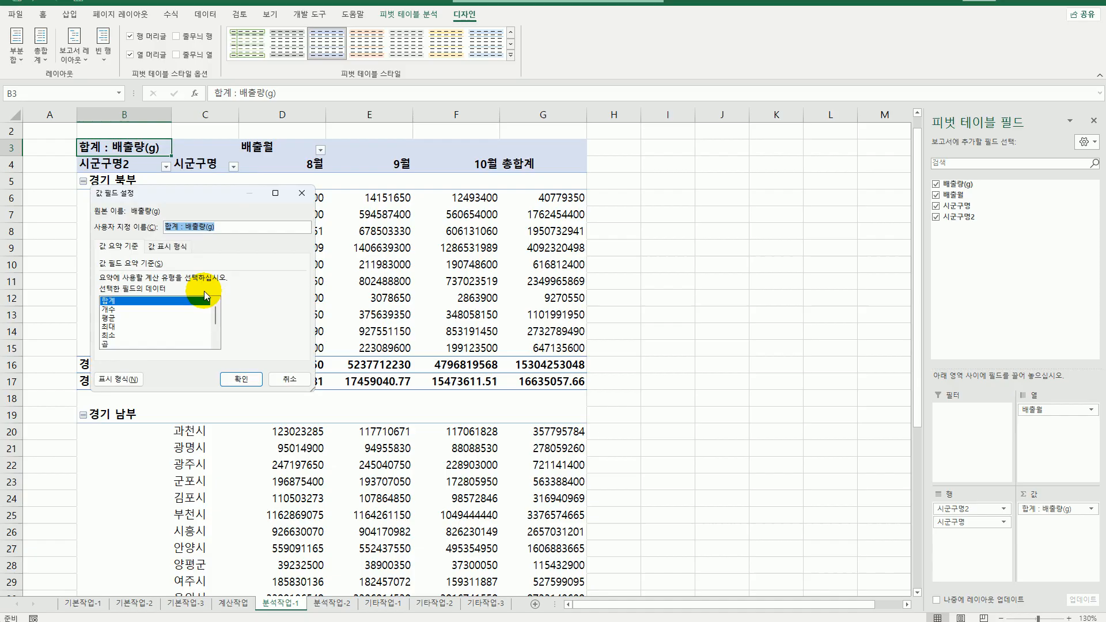
{"action": "left_click", "coordinate": [126, 373]}
{"action": "left_click_drag", "start_coordinate": [240, 136], "coordinate": [392, 145]}
{"action": "left_click", "coordinate": [233, 204]}
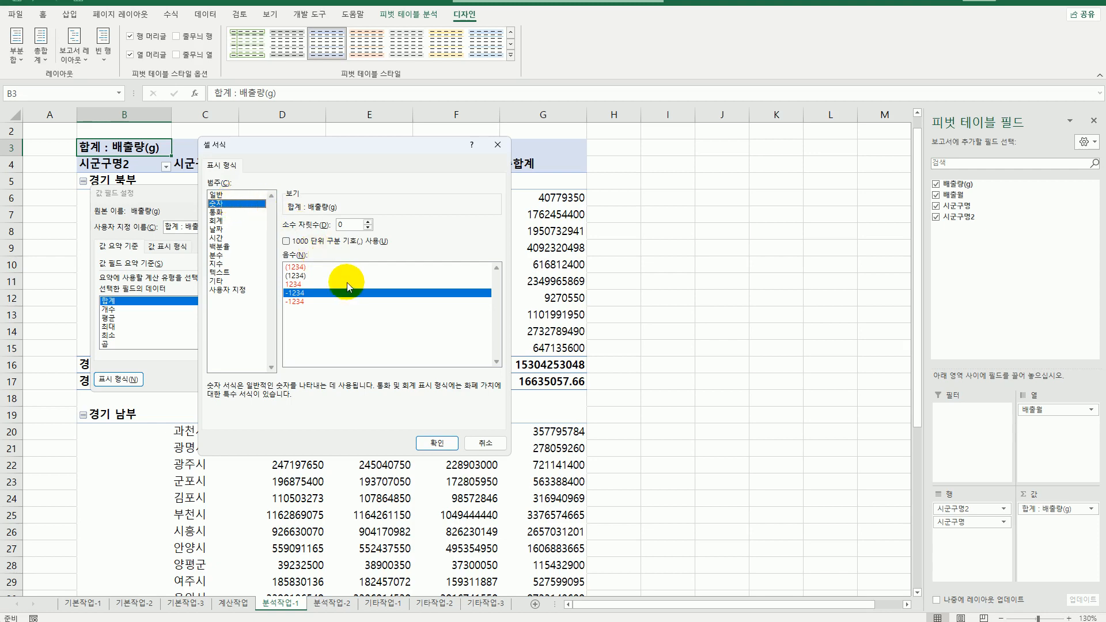
{"action": "left_click", "coordinate": [333, 242]}
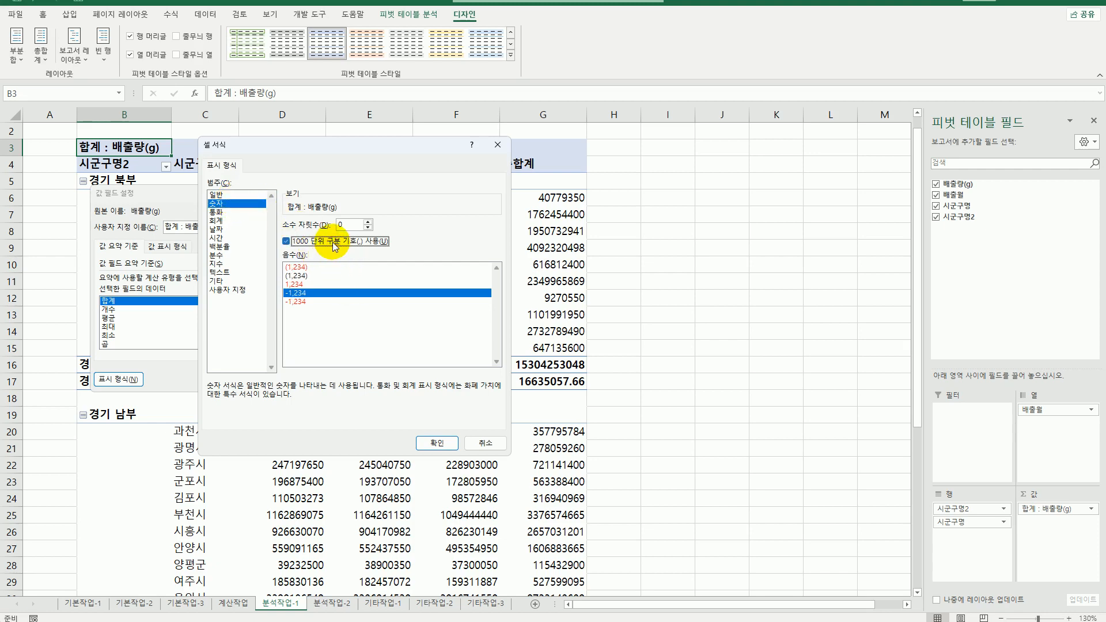
{"action": "left_click", "coordinate": [438, 443]}
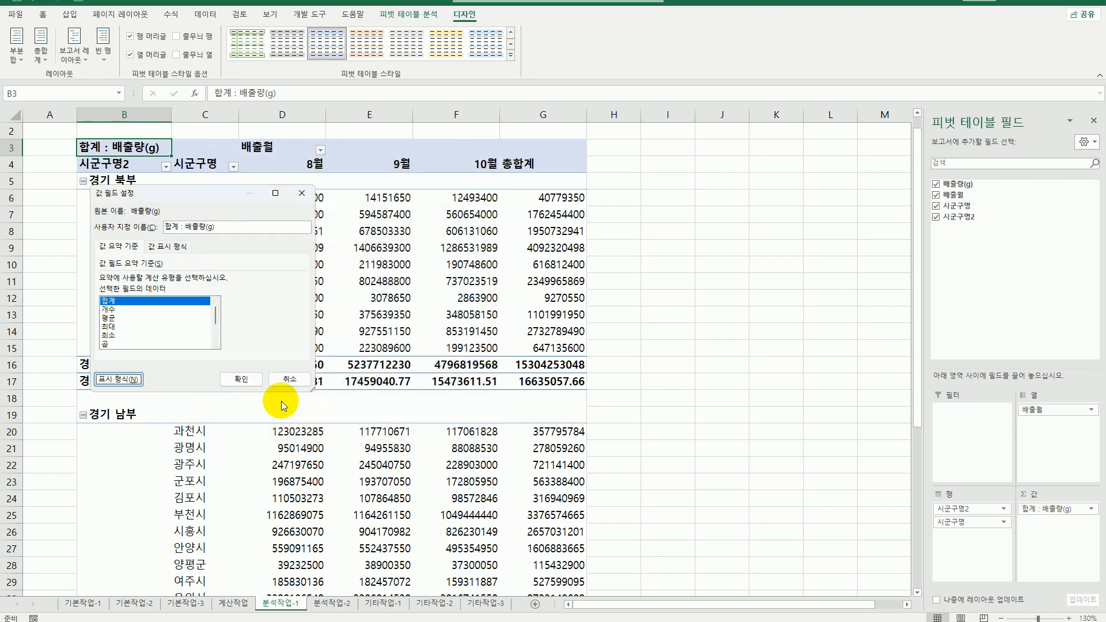
{"action": "left_click", "coordinate": [241, 382]}
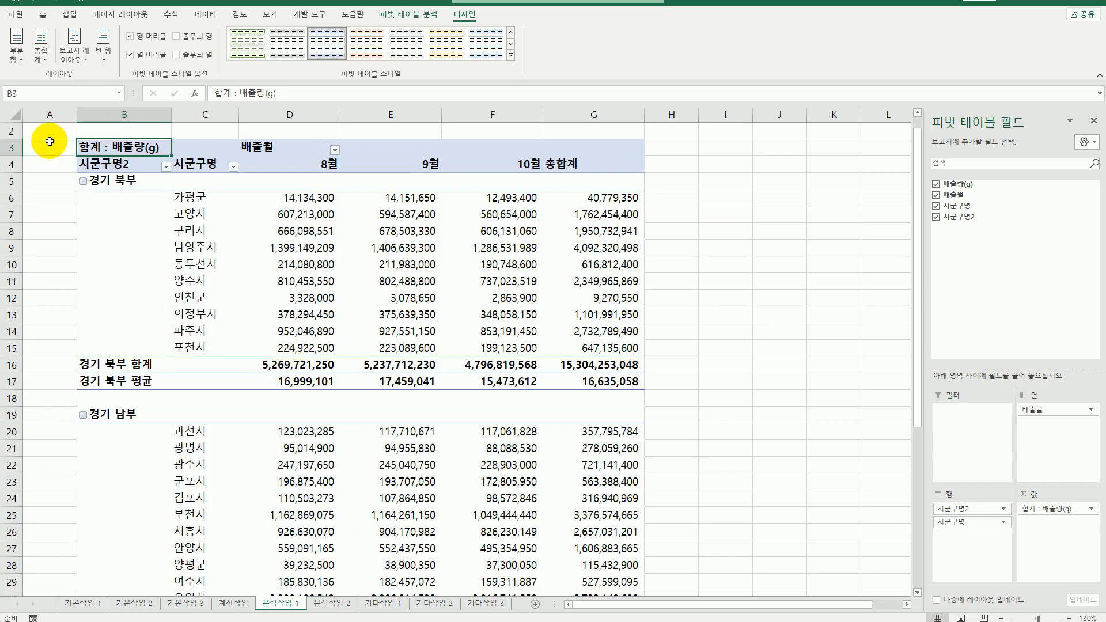
Step: Turn on grand totals for rows only (행의 총합계만 설정) and check the table down to its end
{"action": "left_click", "coordinate": [44, 61]}
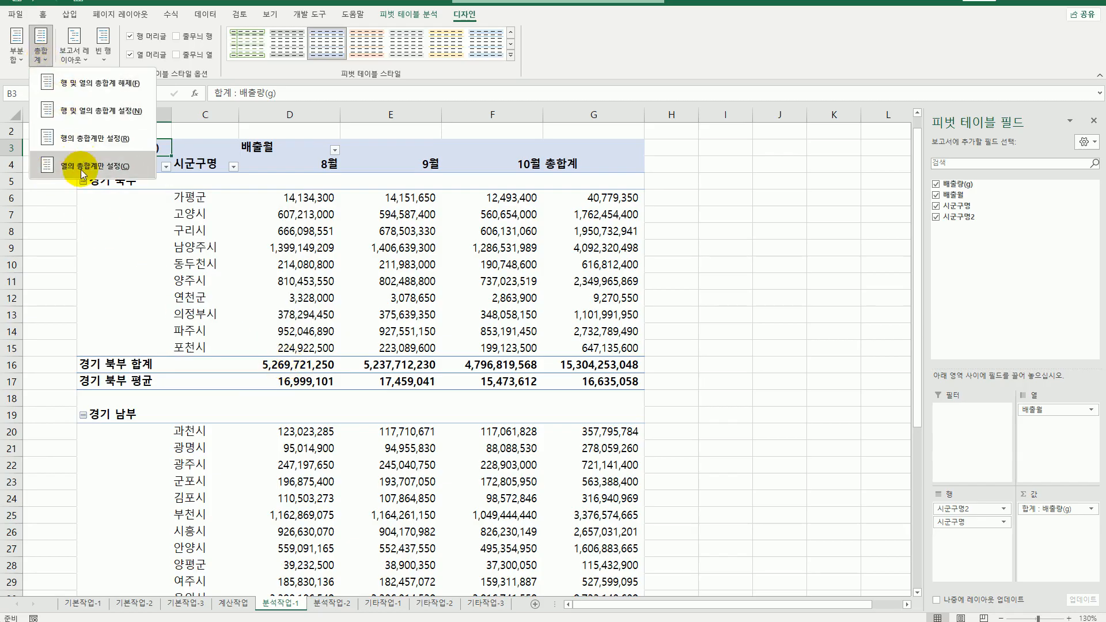
{"action": "left_click", "coordinate": [104, 146]}
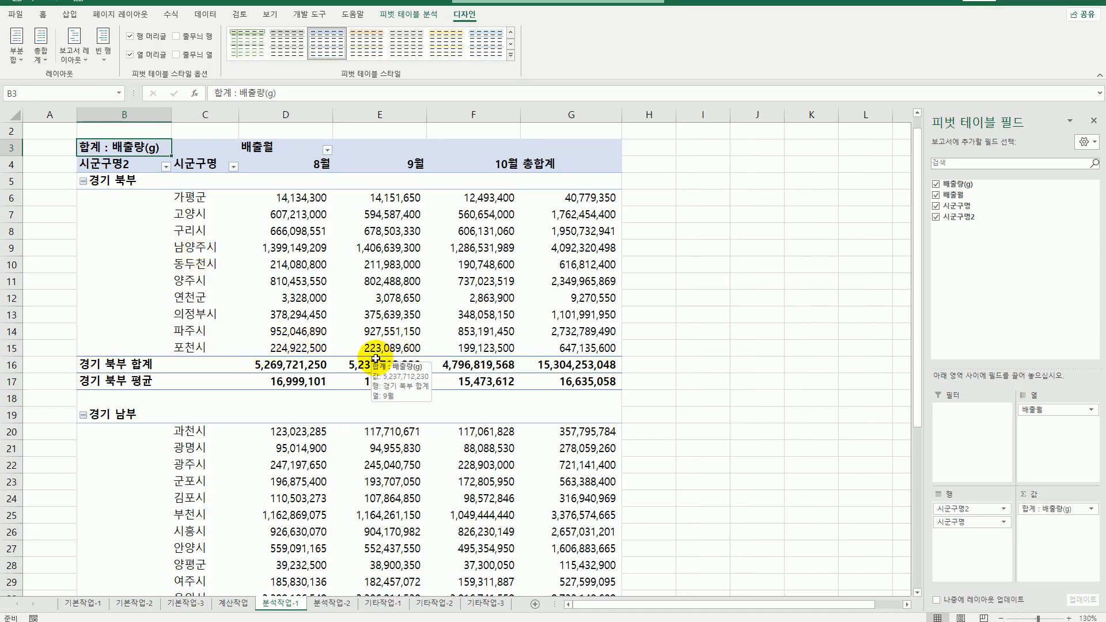
{"action": "scroll", "coordinate": [454, 340], "scroll_direction": "down", "scroll_amount": 3}
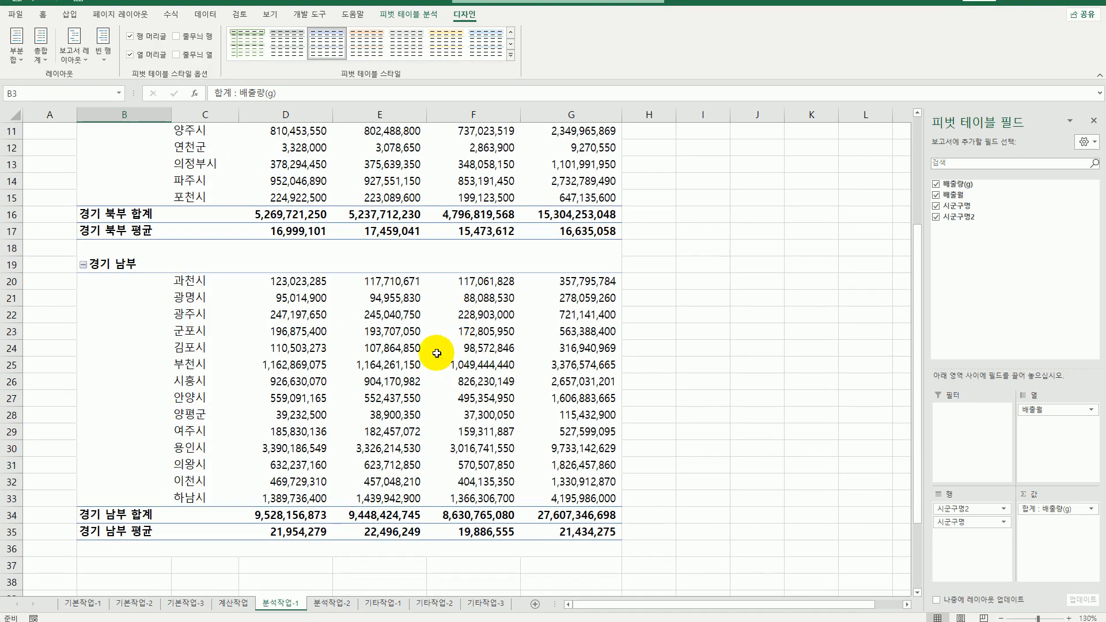
{"action": "scroll", "coordinate": [381, 491], "scroll_direction": "up", "scroll_amount": 4}
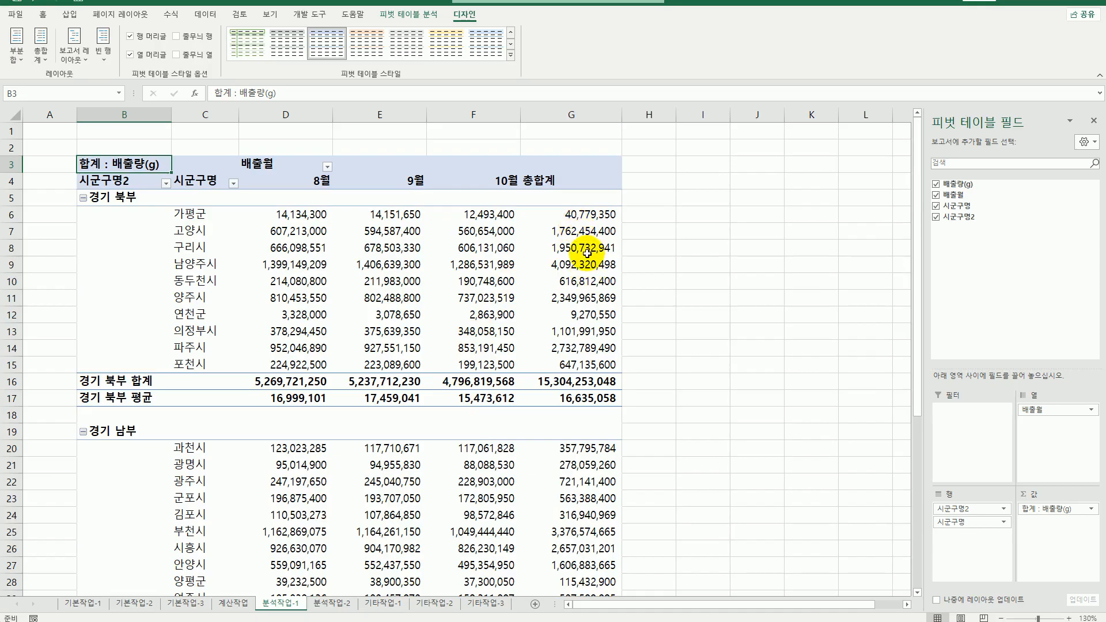
{"action": "mouse_move", "coordinate": [585, 253]}
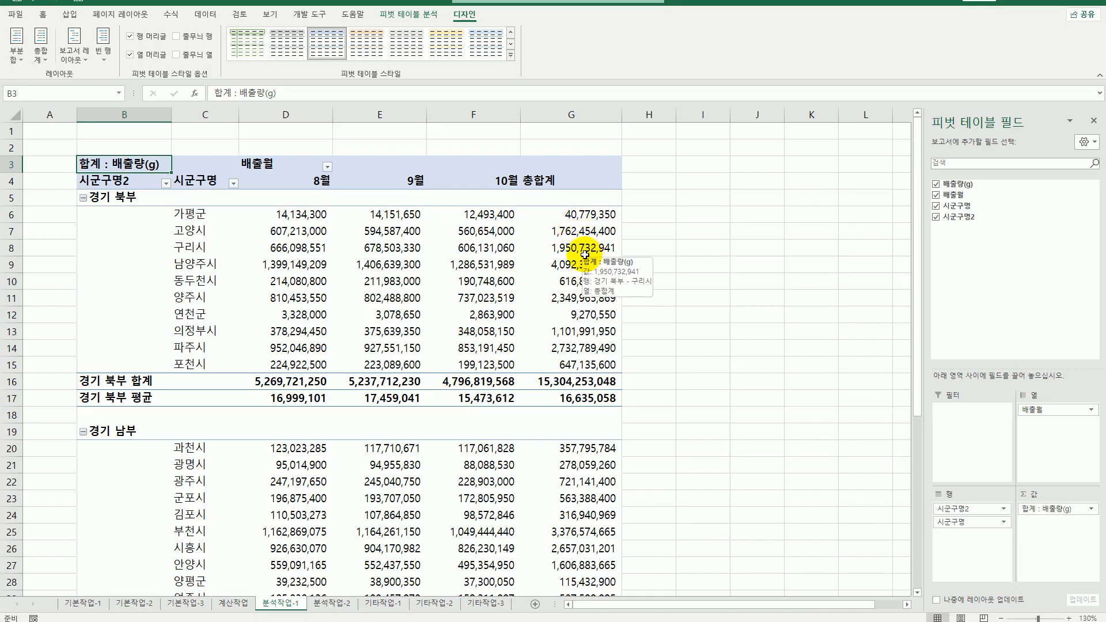
Step: Enable merging and centring of cells with labels (레이블이 있는 셀 병합 및 가운데 맞춤) in the pivot table options
{"action": "right_click", "coordinate": [299, 232]}
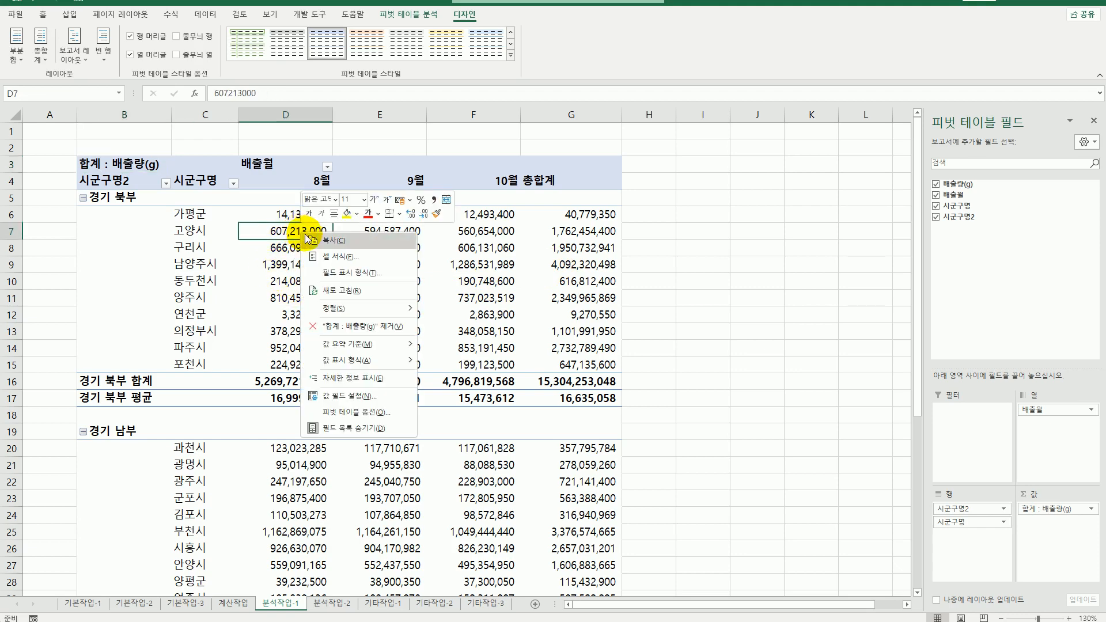
{"action": "left_click", "coordinate": [369, 420]}
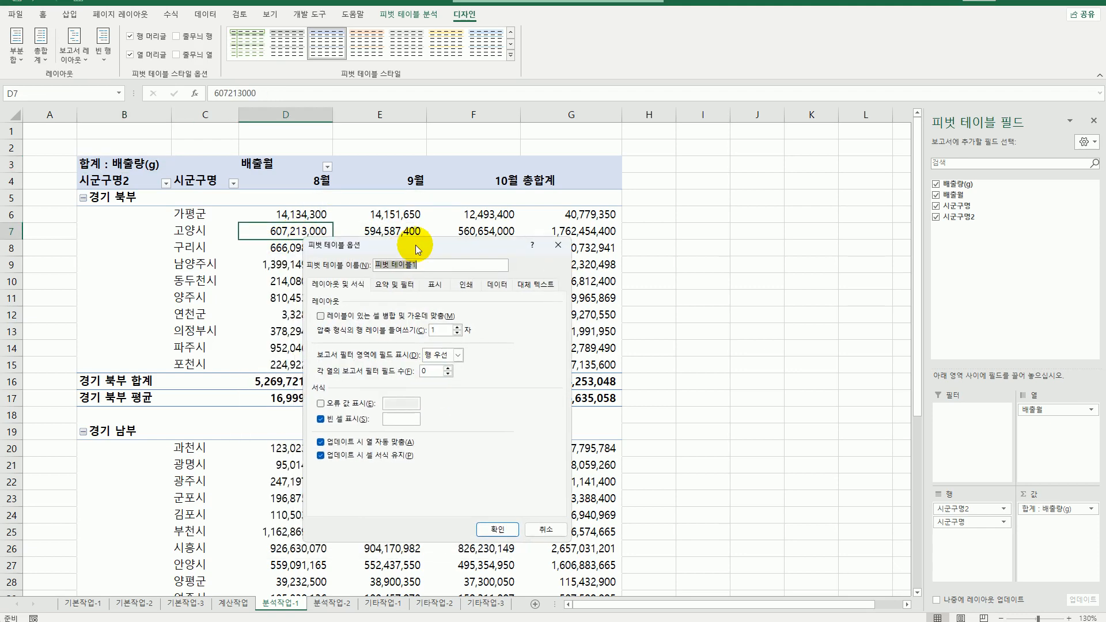
{"action": "left_click", "coordinate": [363, 316]}
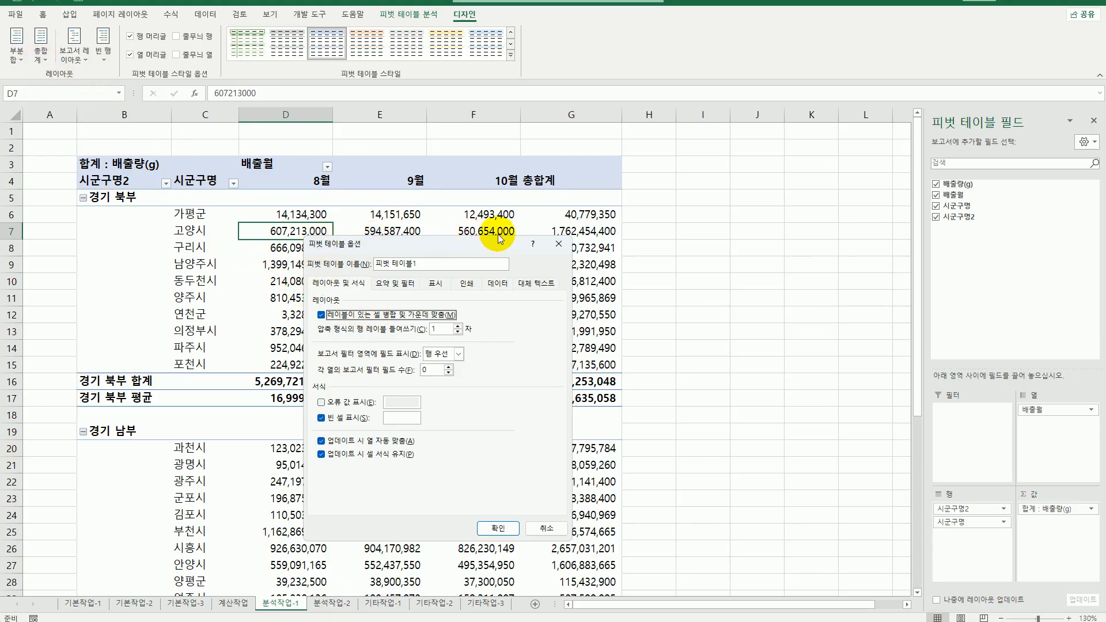
{"action": "left_click", "coordinate": [390, 285]}
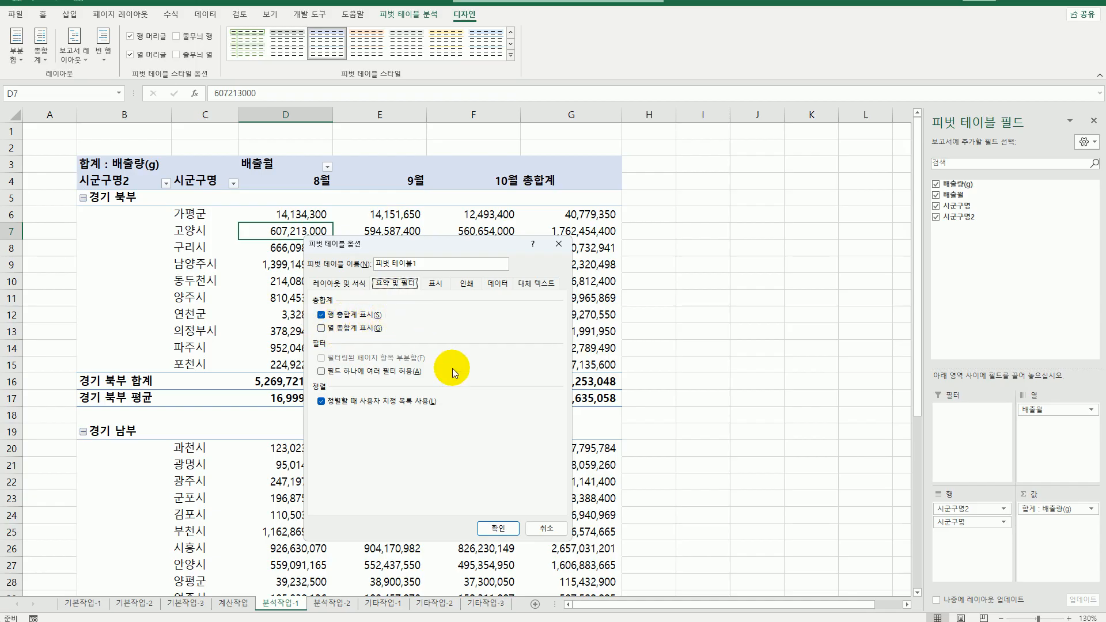
{"action": "left_click", "coordinate": [344, 285]}
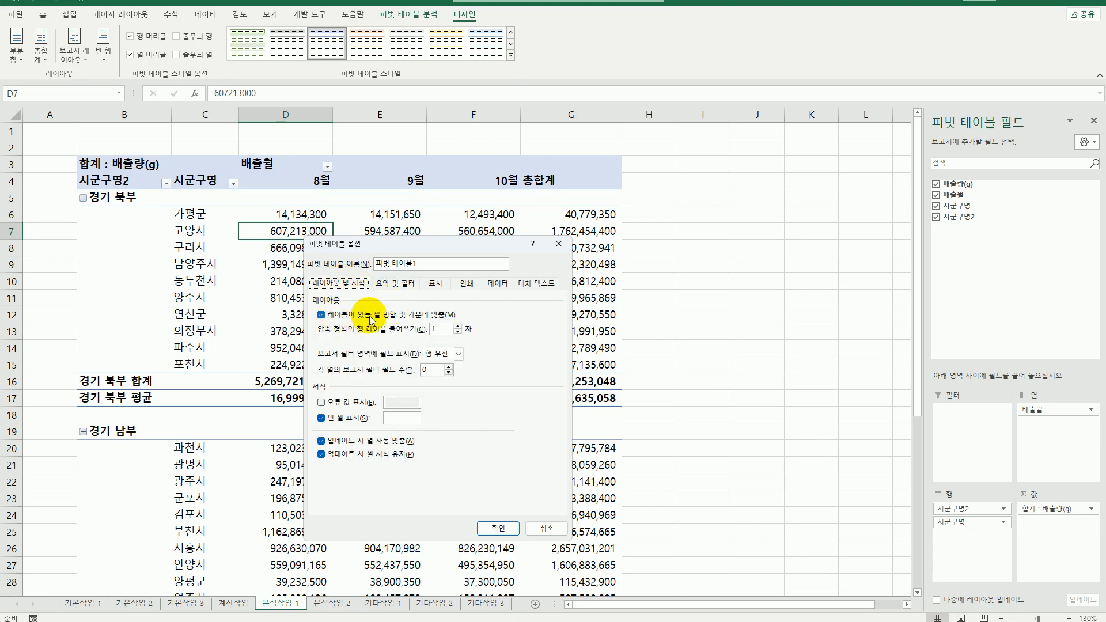
{"action": "left_click", "coordinate": [497, 528]}
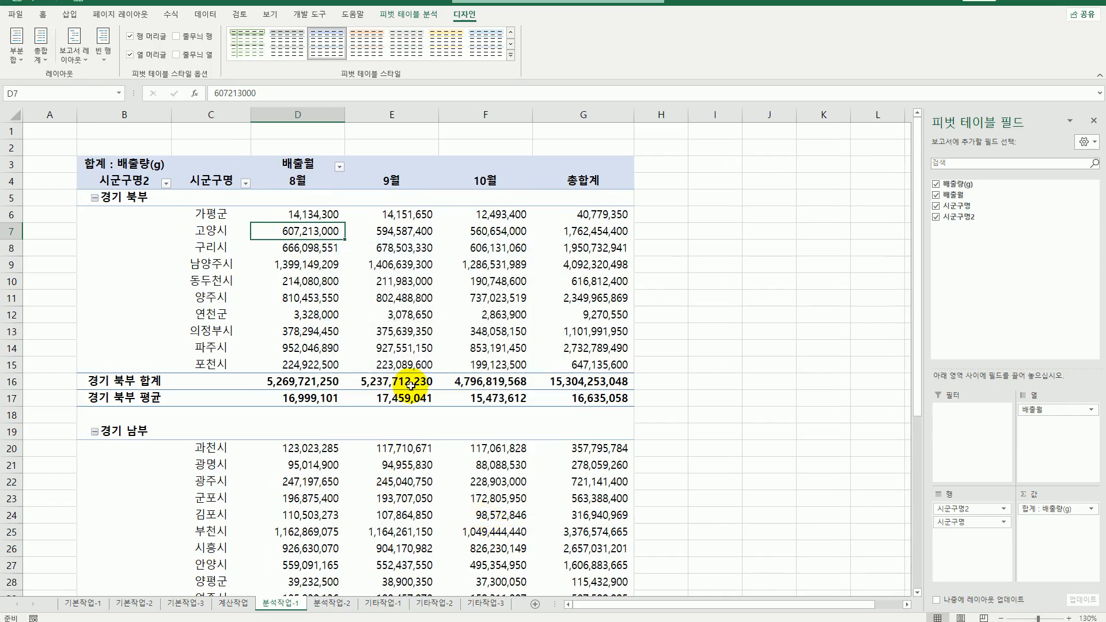
Step: Apply the grey pivot table style, second in the second row of the 밝게 styles
{"action": "left_click", "coordinate": [511, 55]}
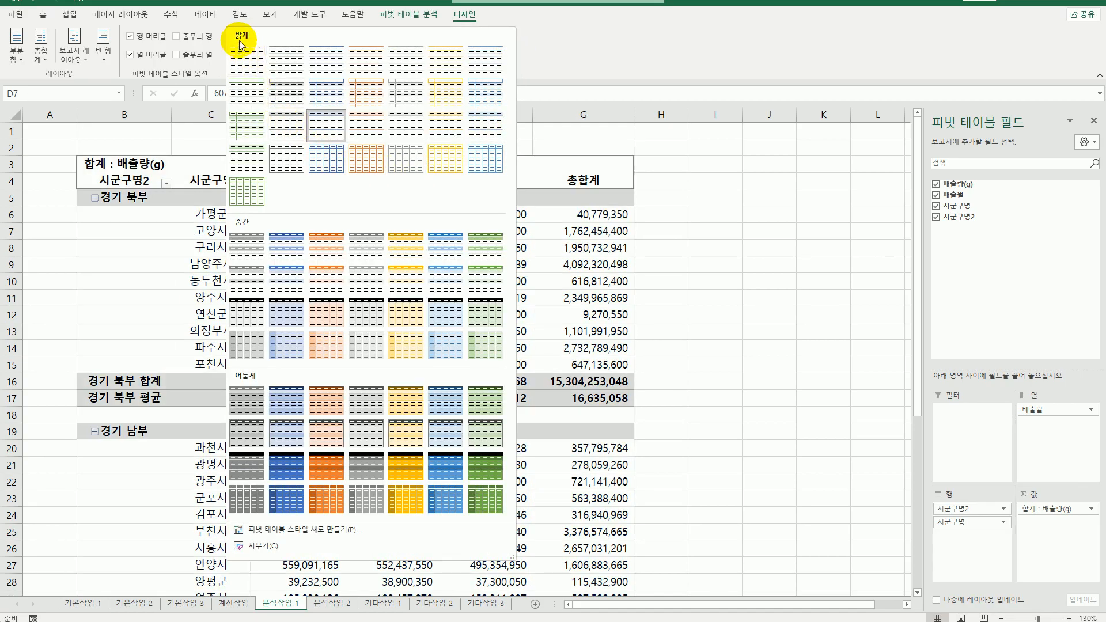
{"action": "left_click", "coordinate": [282, 97]}
{"action": "mouse_move", "coordinate": [515, 331]}
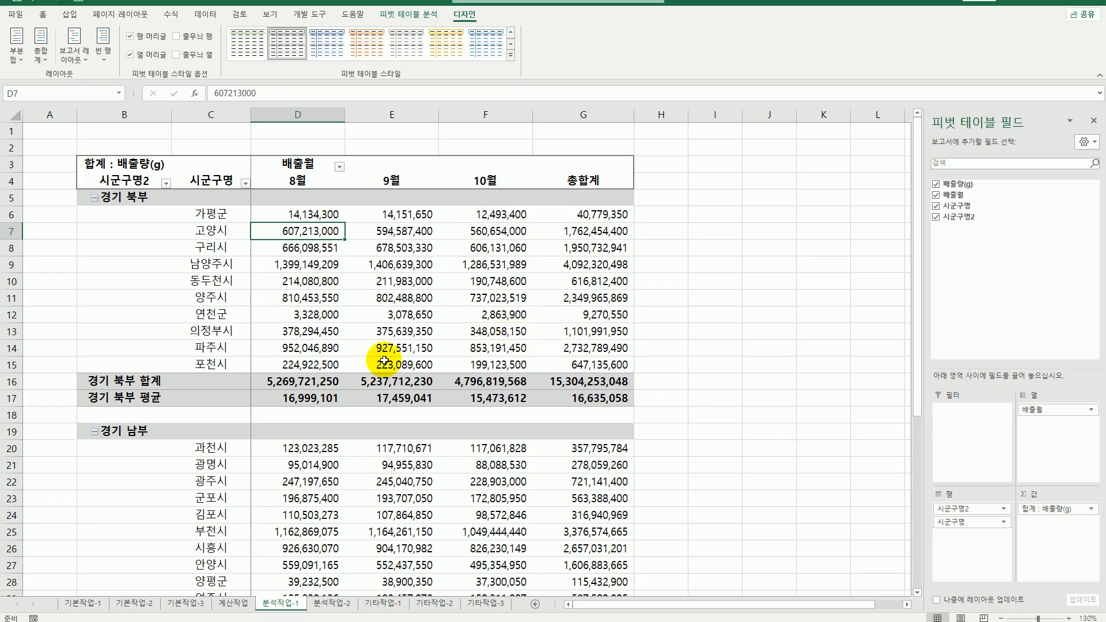
{"action": "mouse_move", "coordinate": [293, 403]}
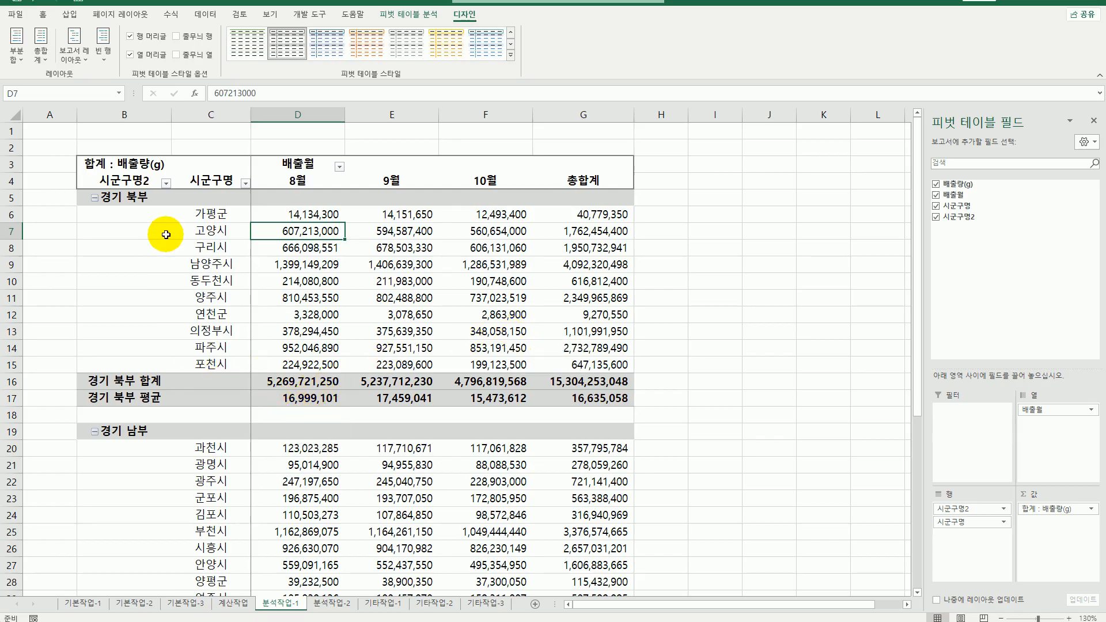
{"action": "mouse_move", "coordinate": [153, 203]}
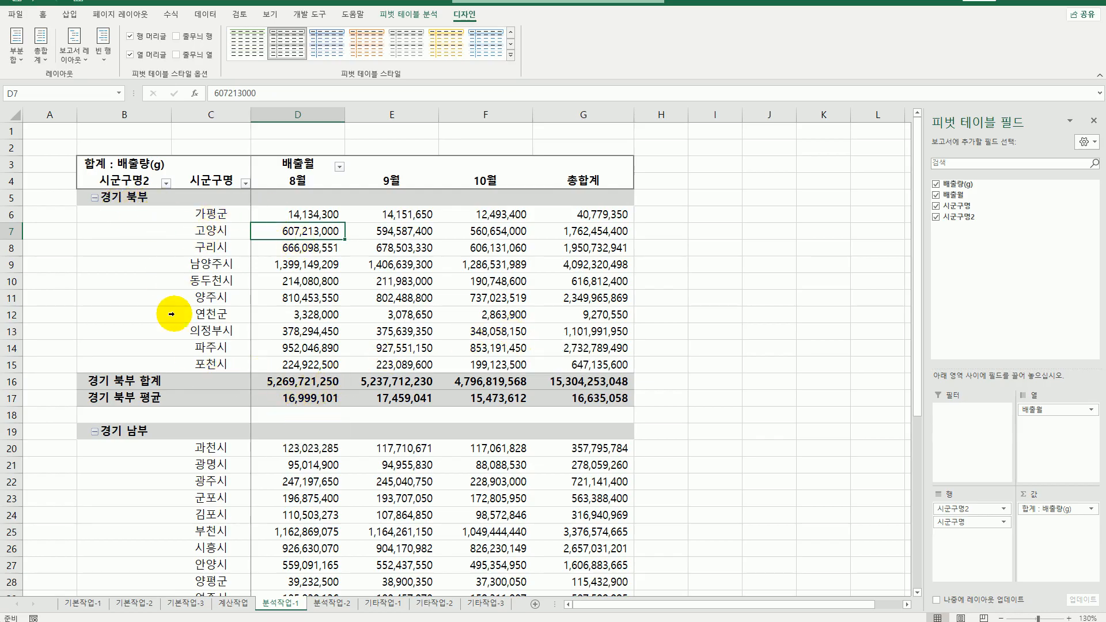
Step: Collapse the 경기 남부 group in the pivot table
{"action": "left_click", "coordinate": [94, 432]}
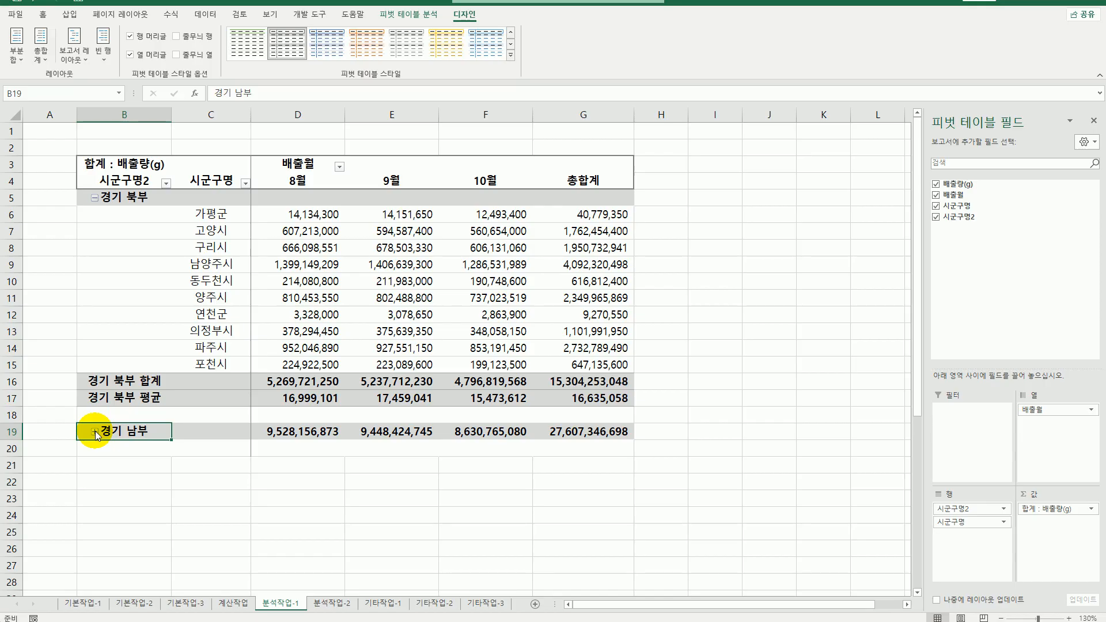
{"action": "left_click", "coordinate": [95, 432]}
{"action": "left_click", "coordinate": [95, 432]}
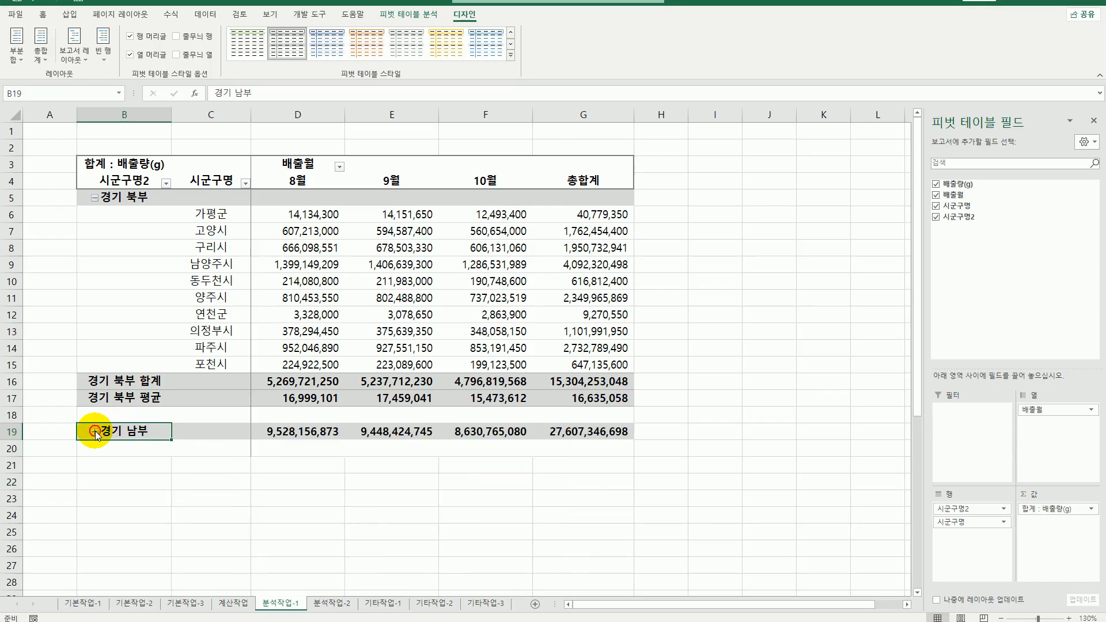
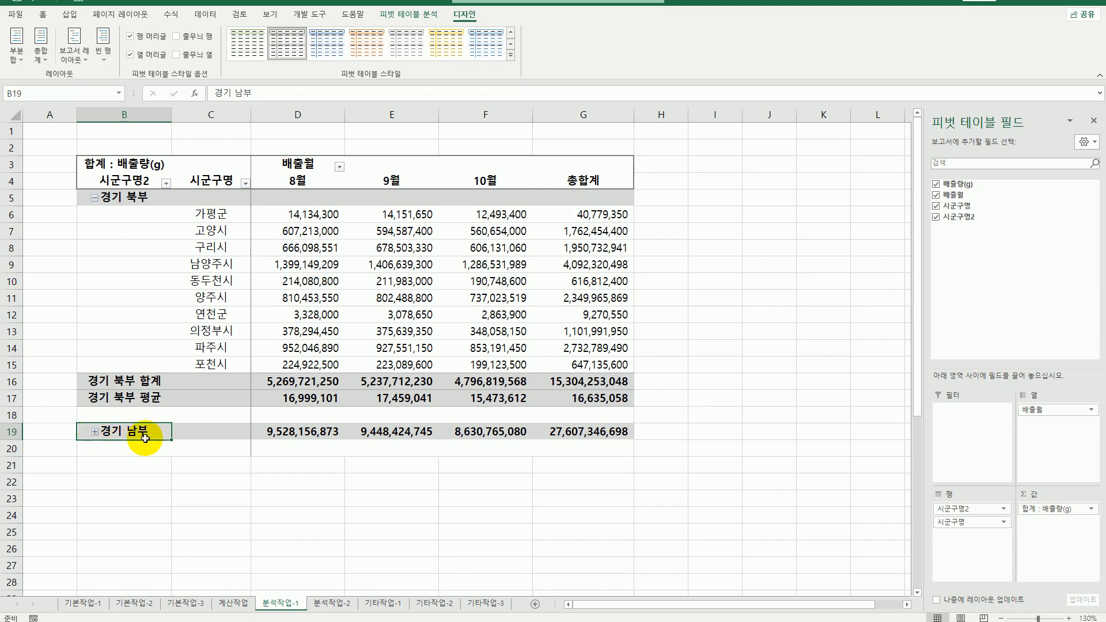
Step: On sheet 분석작업-2, restrict B4:B25 with data validation to a list (목록) sourced from =$K$4:$K$15
{"action": "left_click", "coordinate": [327, 605]}
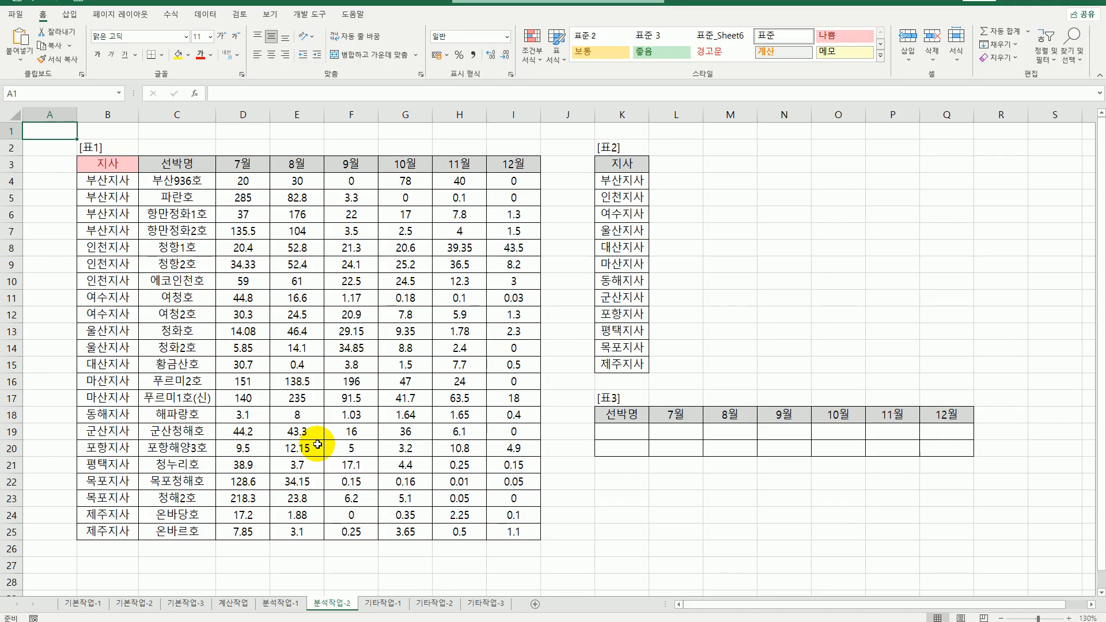
{"action": "left_click", "coordinate": [102, 182]}
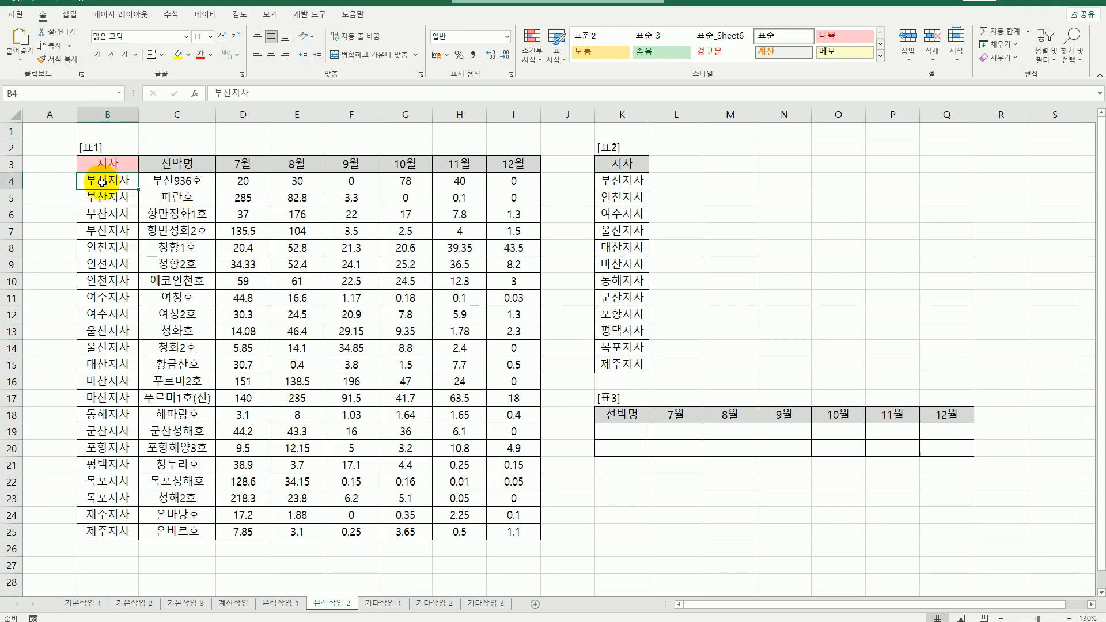
{"action": "left_click_drag", "start_coordinate": [102, 182], "coordinate": [109, 537]}
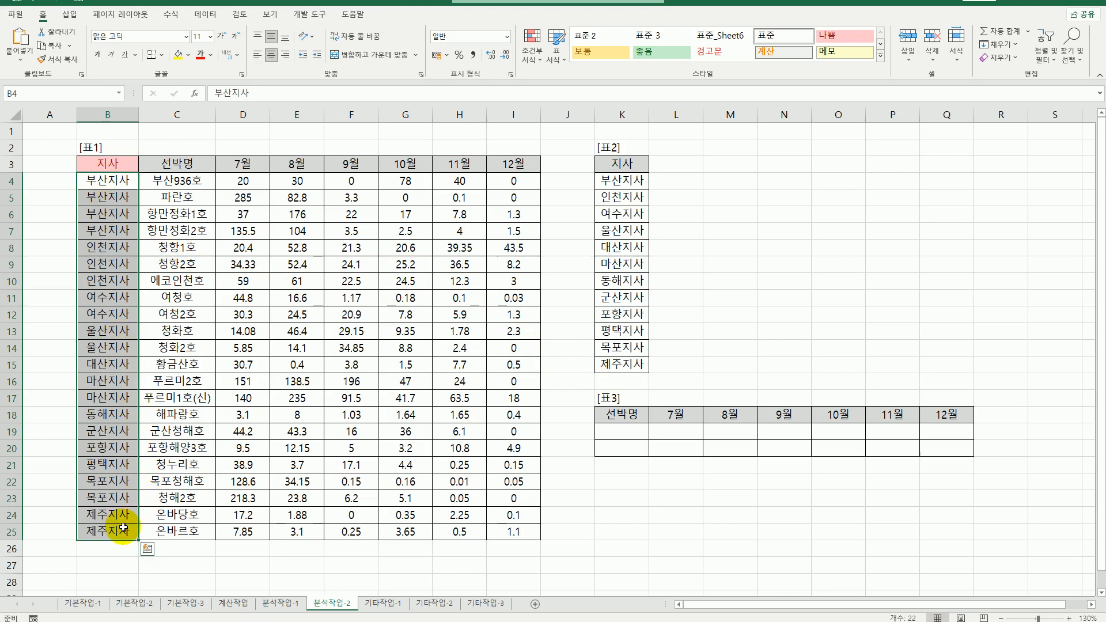
{"action": "left_click", "coordinate": [205, 13]}
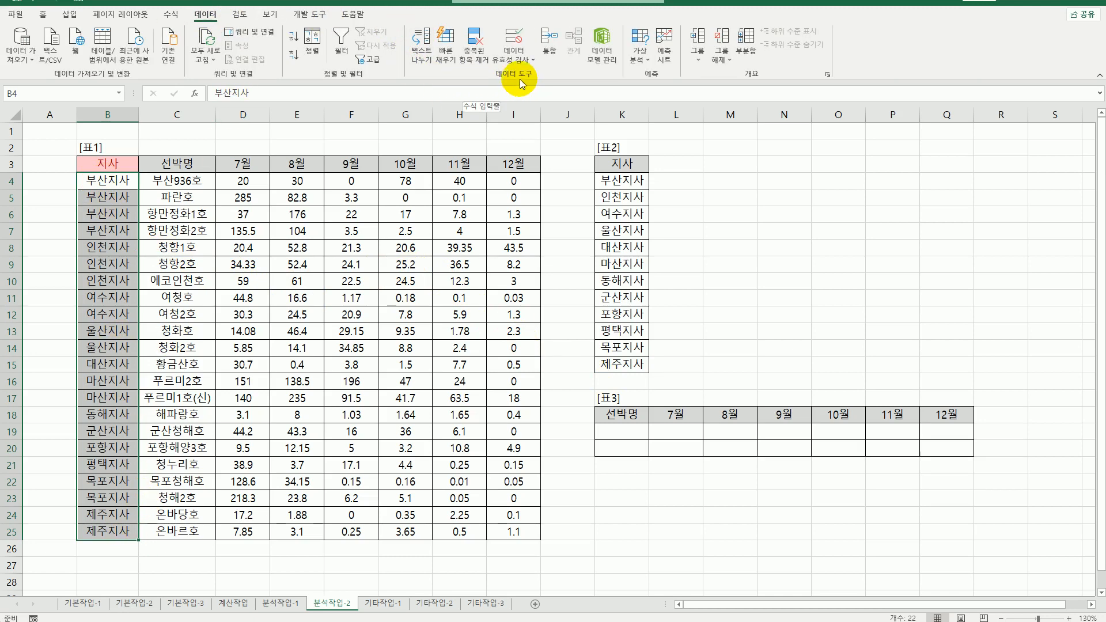
{"action": "left_click", "coordinate": [522, 60]}
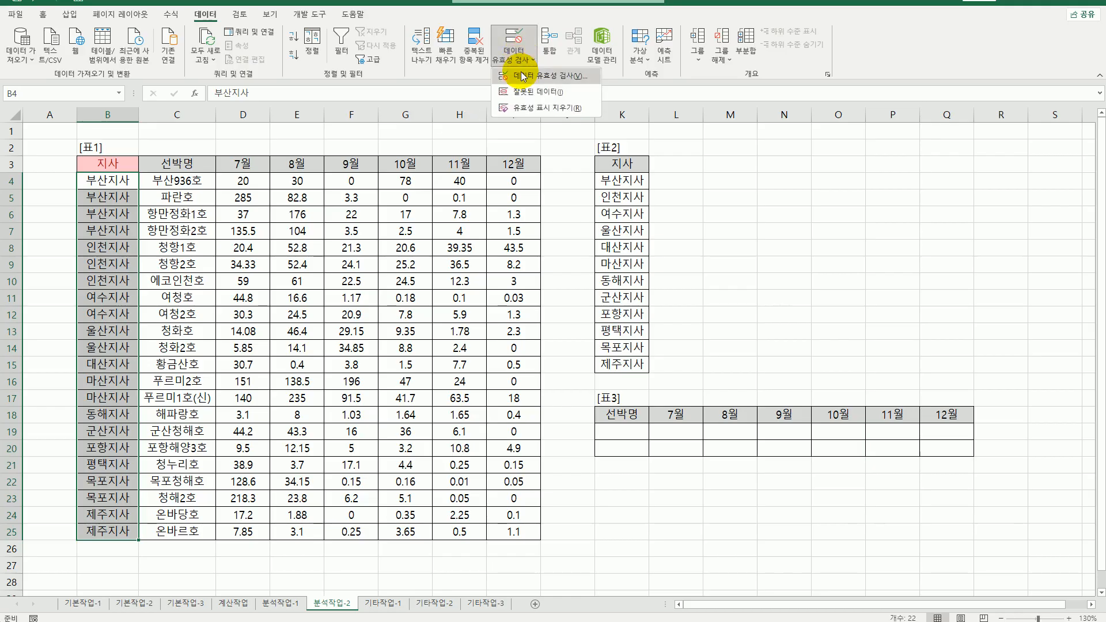
{"action": "left_click", "coordinate": [522, 74]}
{"action": "left_click_drag", "start_coordinate": [211, 118], "coordinate": [315, 191]}
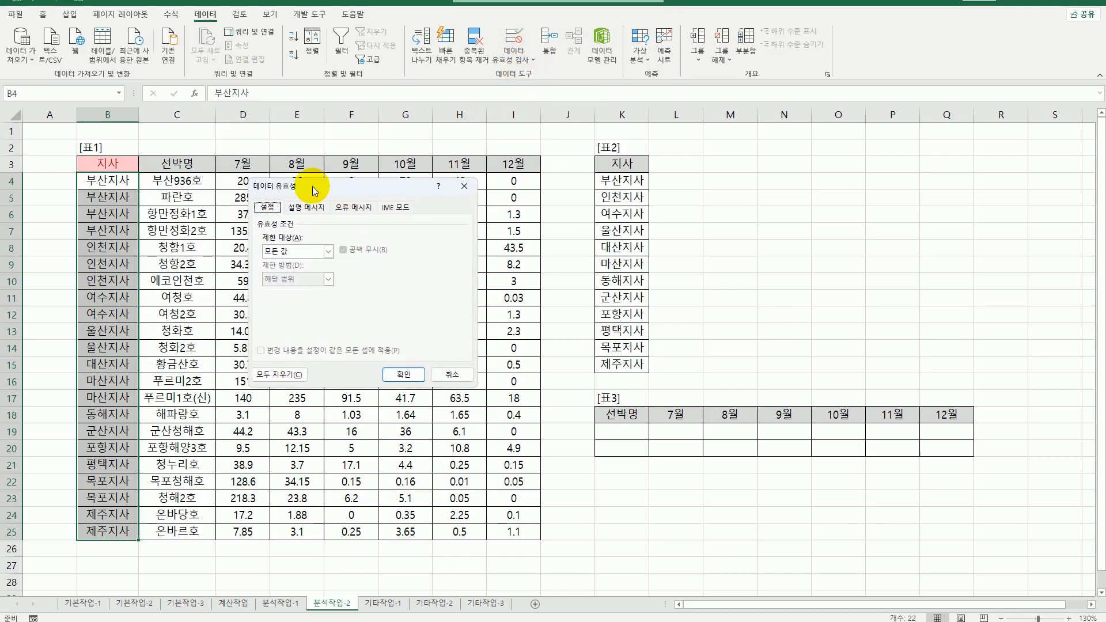
{"action": "left_click", "coordinate": [328, 251]}
{"action": "left_click", "coordinate": [303, 288]}
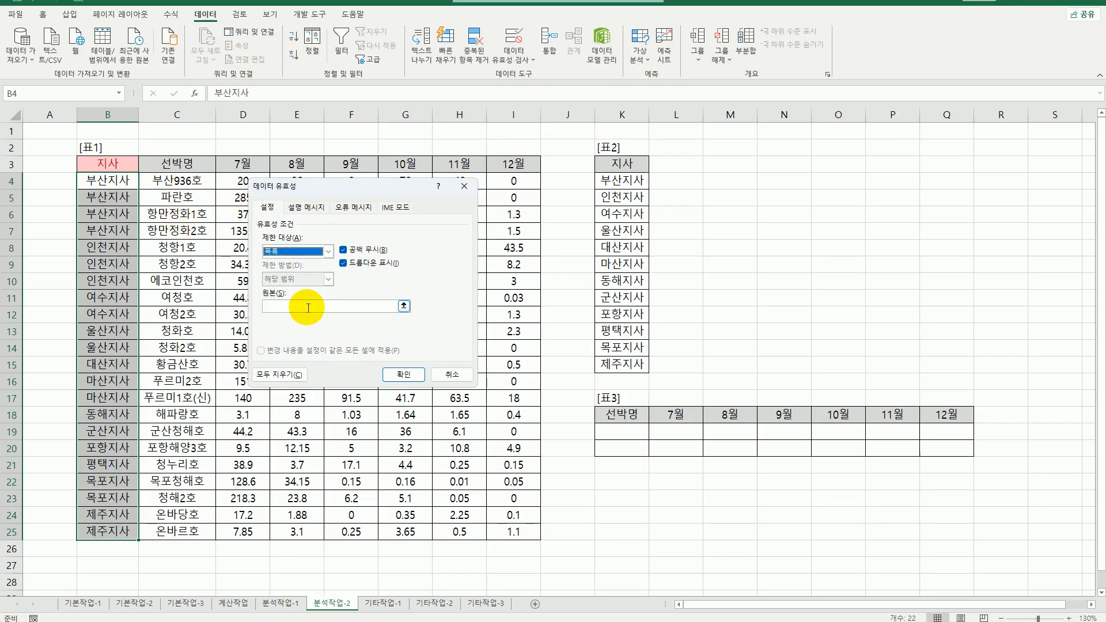
{"action": "left_click", "coordinate": [308, 306]}
{"action": "left_click_drag", "start_coordinate": [631, 180], "coordinate": [615, 364]}
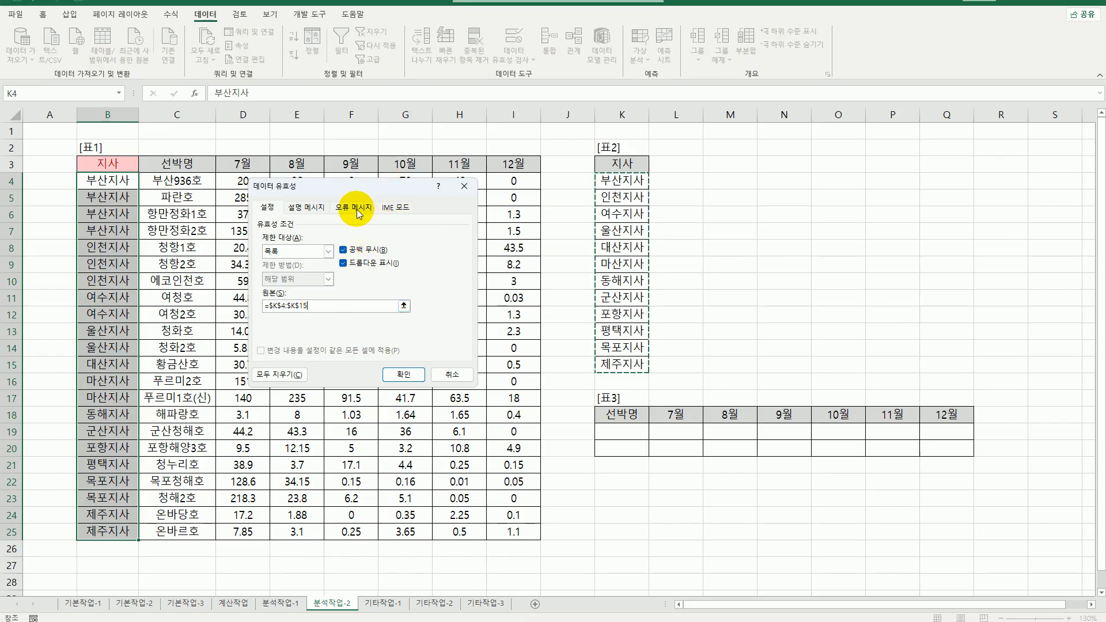
Step: Give the validation a 중지 error alert titled "지사입력 오류" with the message "입력을 다시 해 주세요." and apply it
{"action": "left_click", "coordinate": [358, 214]}
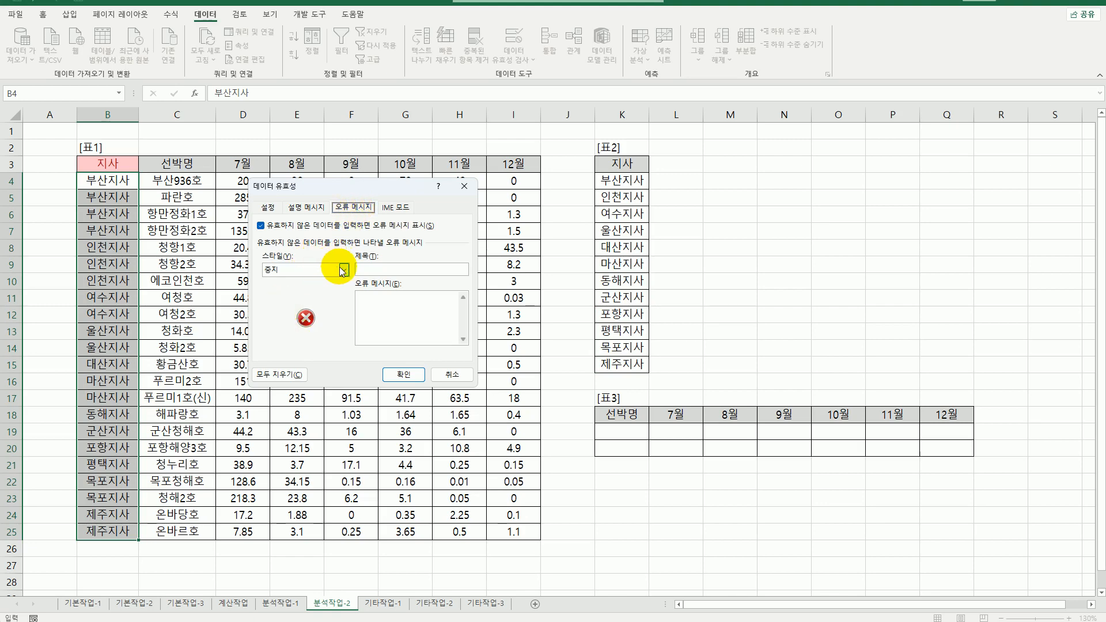
{"action": "left_click", "coordinate": [373, 268]}
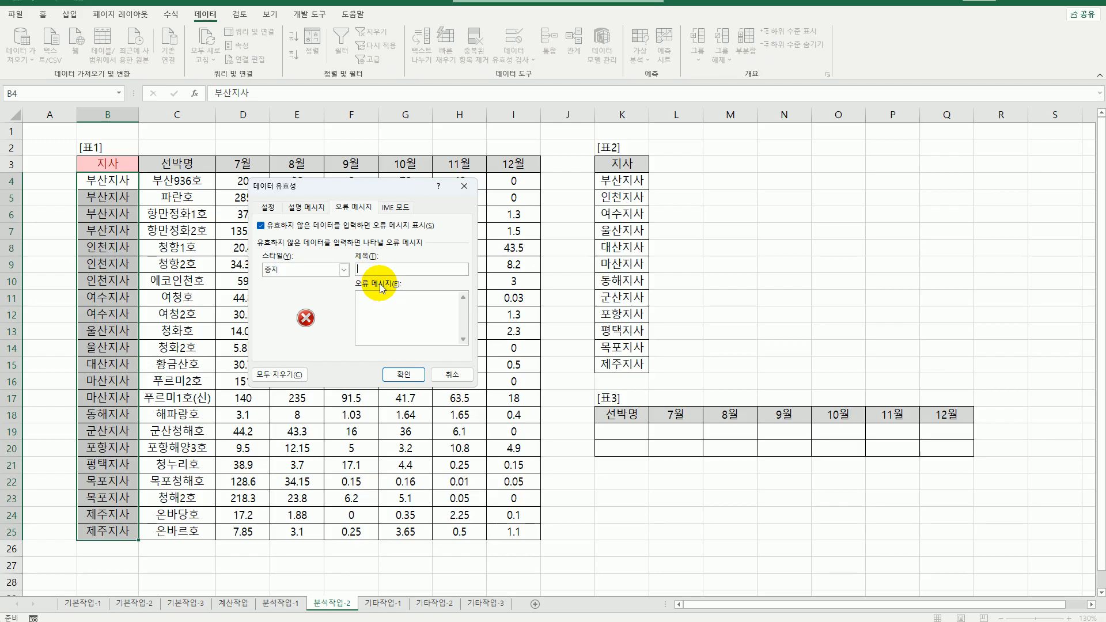
{"action": "type", "text": "ㅈ"}
{"action": "type", "text": "지사입력 ㅇ"}
{"action": "type", "text": "입력을 "}
{"action": "type", "text": "다시 해 주세요."}
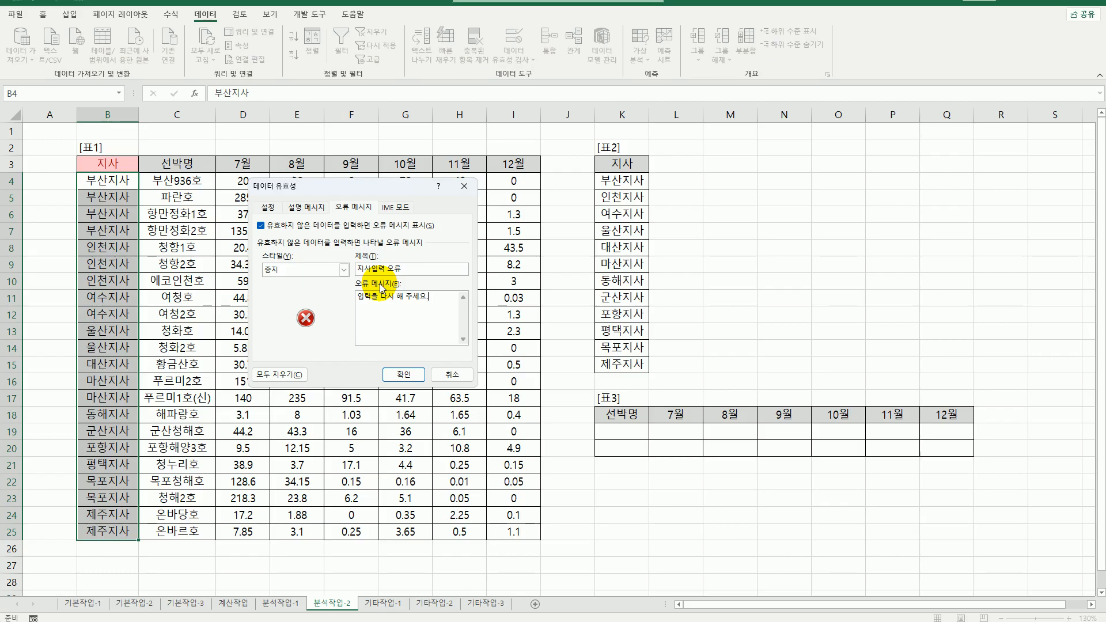
{"action": "left_click", "coordinate": [409, 379]}
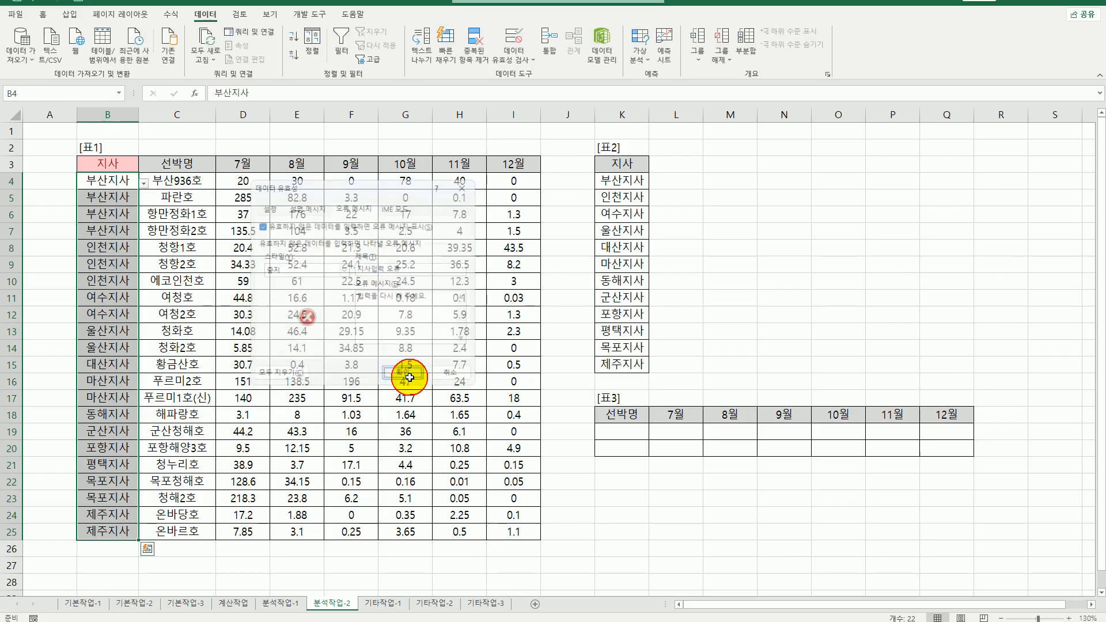
Step: Check the validation dropdown list of the 지사 cell B6 without changing its value
{"action": "left_click", "coordinate": [118, 183]}
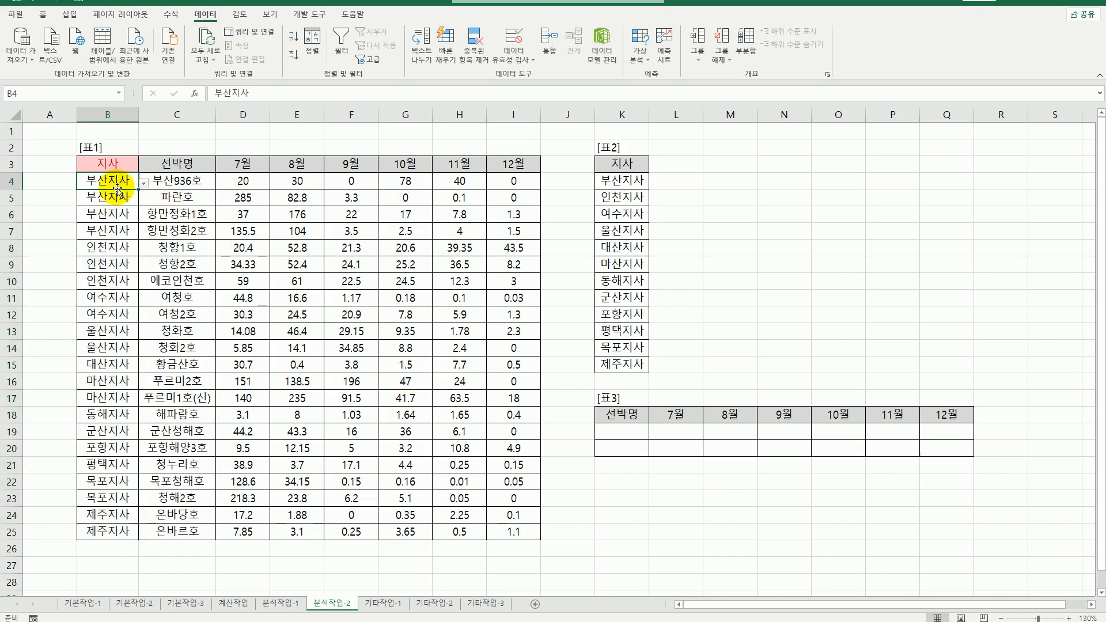
{"action": "left_click", "coordinate": [110, 215]}
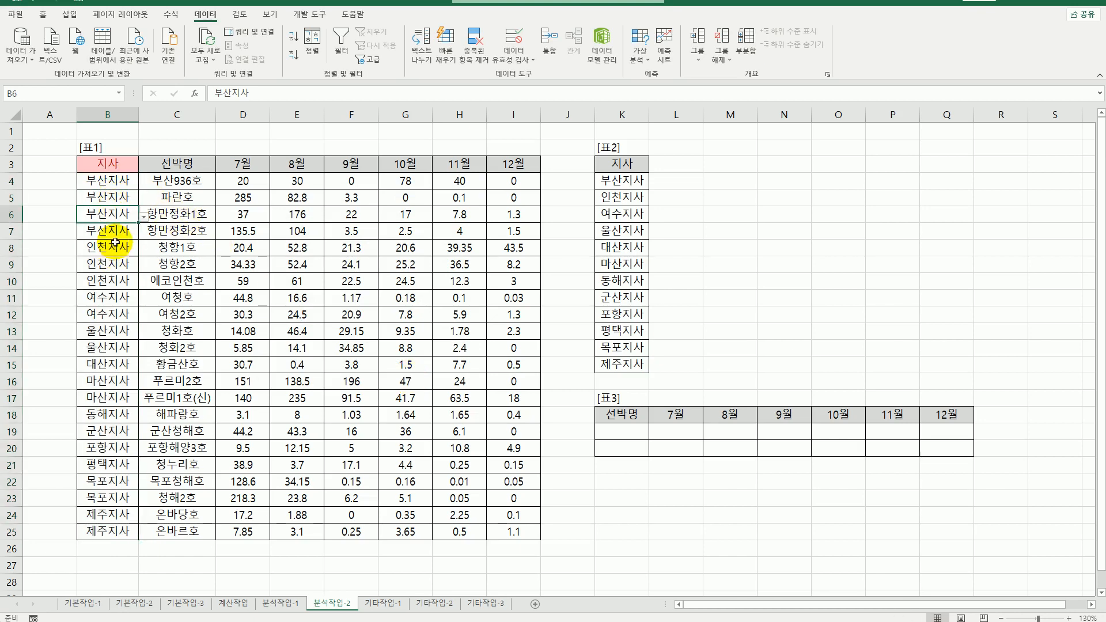
{"action": "left_click", "coordinate": [144, 217]}
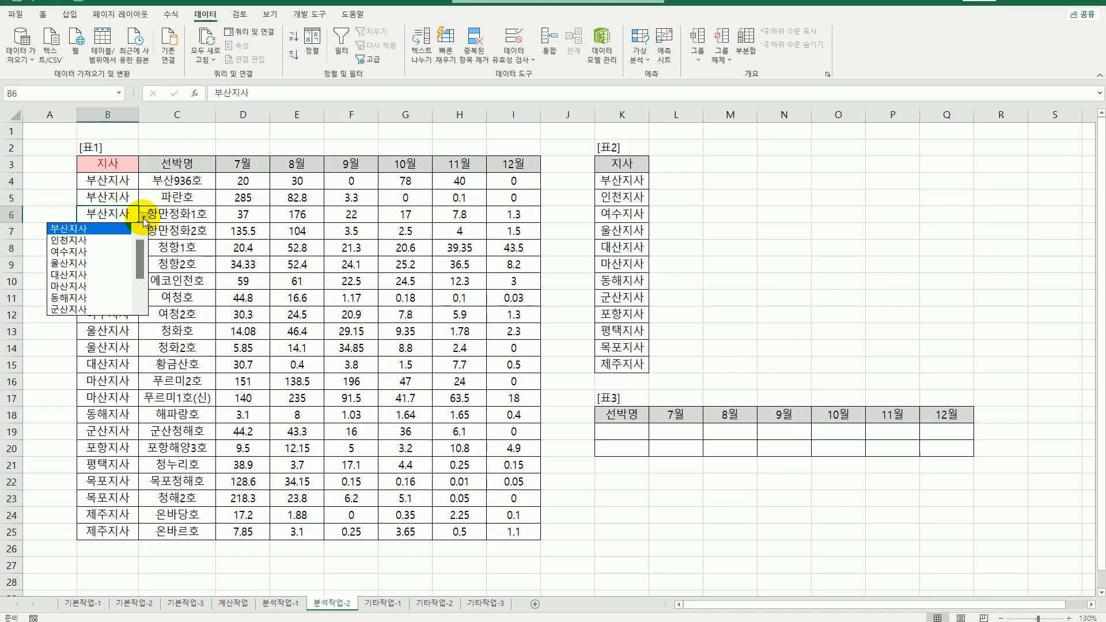
{"action": "left_click", "coordinate": [111, 209]}
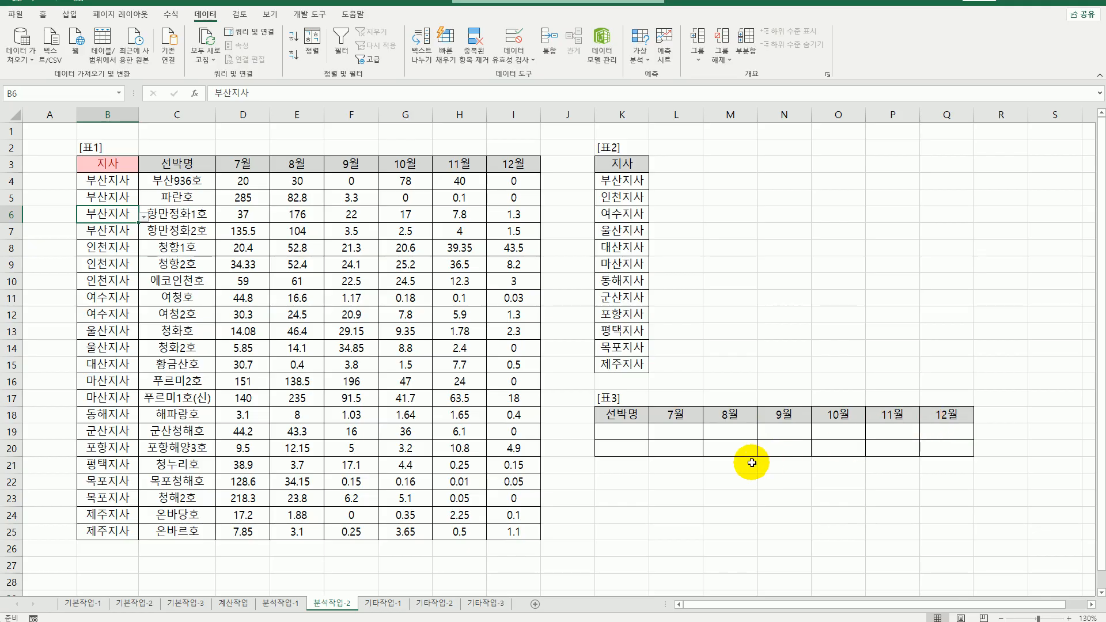
Step: Enter the wildcard criteria *1호 in K19 and *2호 in K20 under 선박명 in [표3]
{"action": "left_click", "coordinate": [623, 433]}
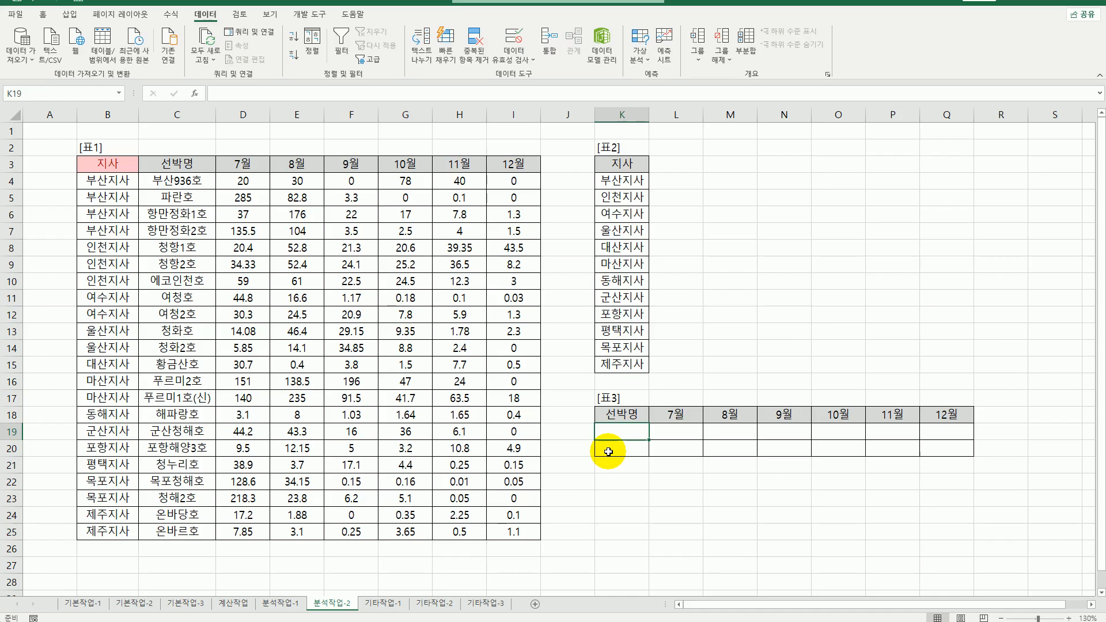
{"action": "type", "text": "*1호"}
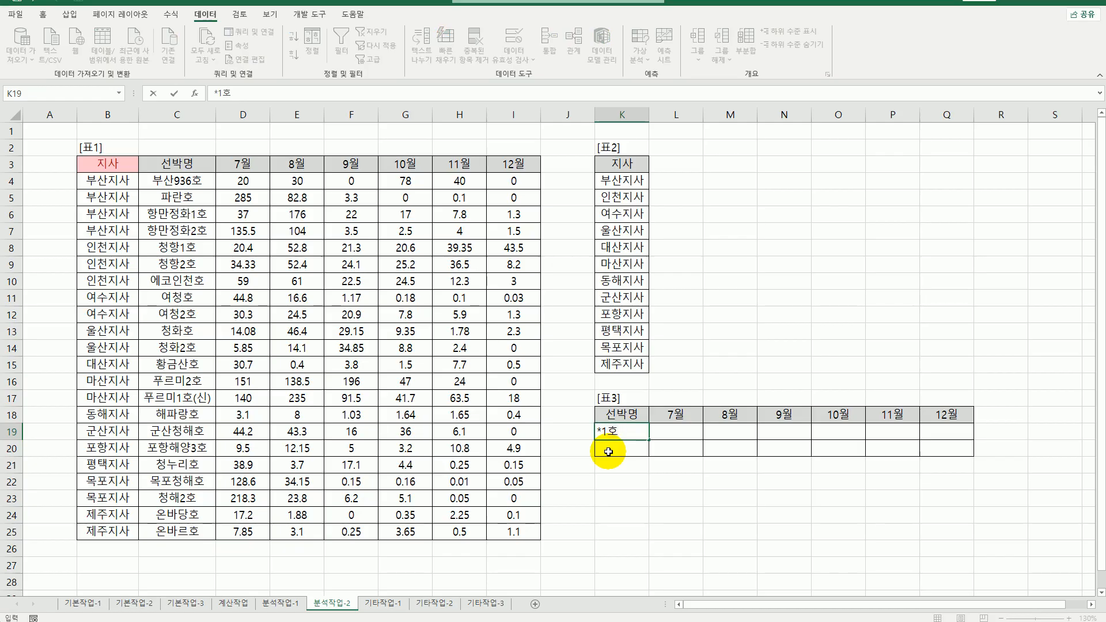
{"action": "key", "text": "Return"}
{"action": "type", "text": "*"}
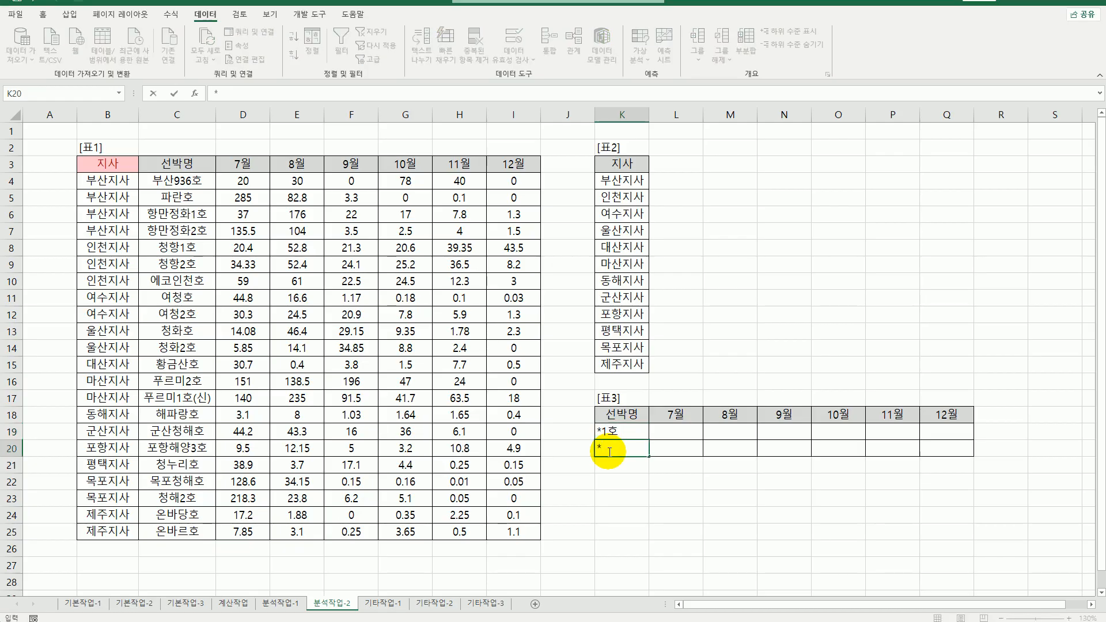
{"action": "type", "text": "2호"}
{"action": "key", "text": "Return"}
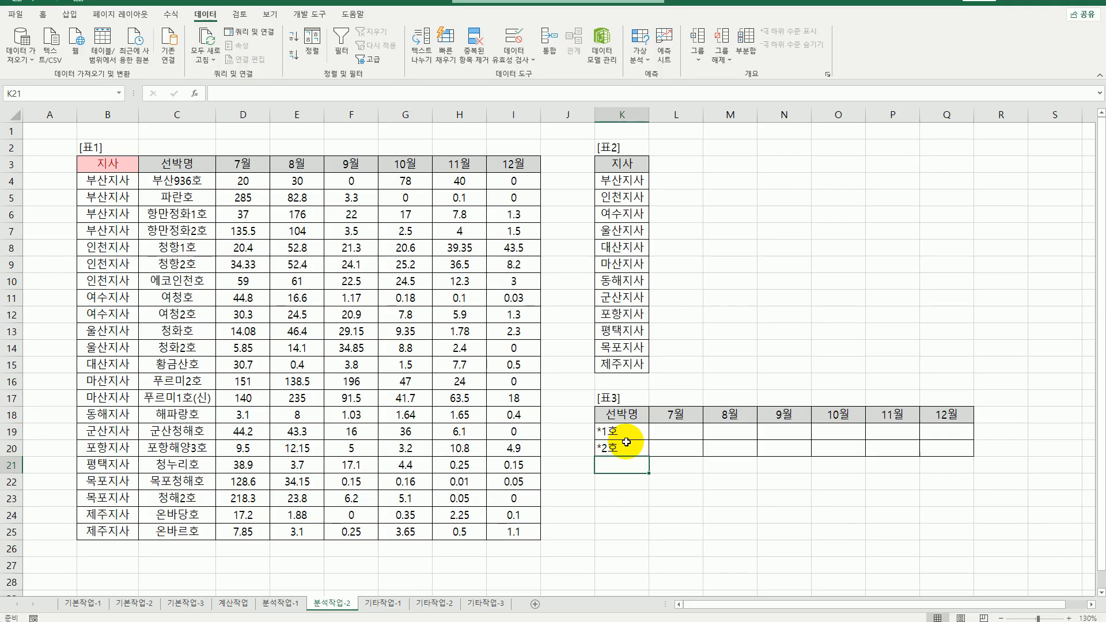
Step: Consolidate (통합) C3:I25 of [표1] into K18:Q20 with the 합계 function, using the 첫 행 and 왼쪽 열 labels
{"action": "left_click_drag", "start_coordinate": [631, 418], "coordinate": [934, 449]}
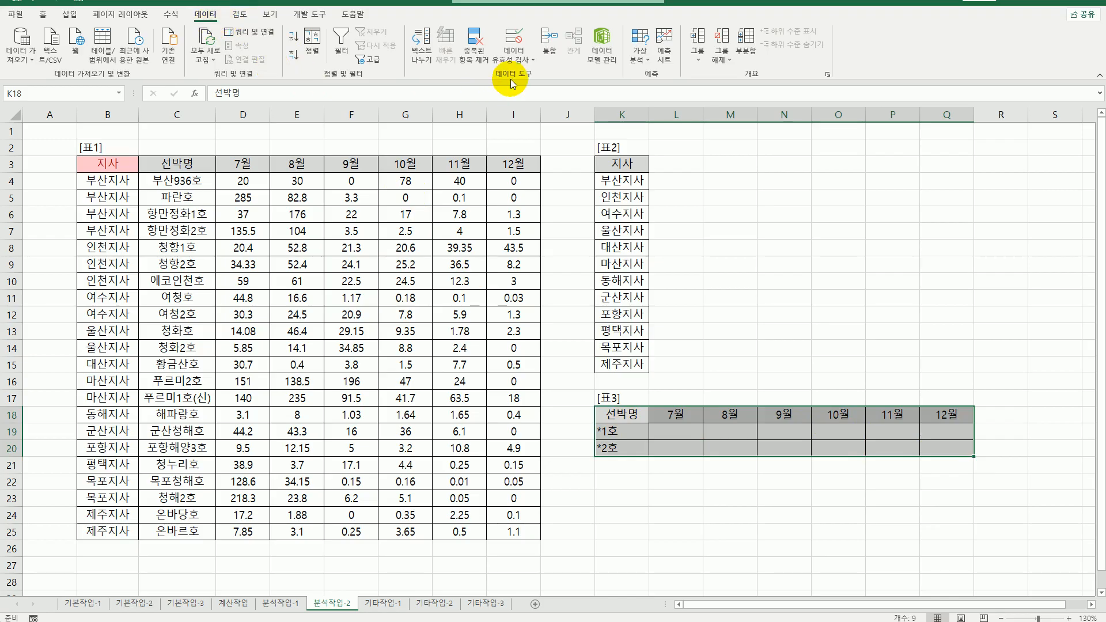
{"action": "left_click", "coordinate": [557, 55]}
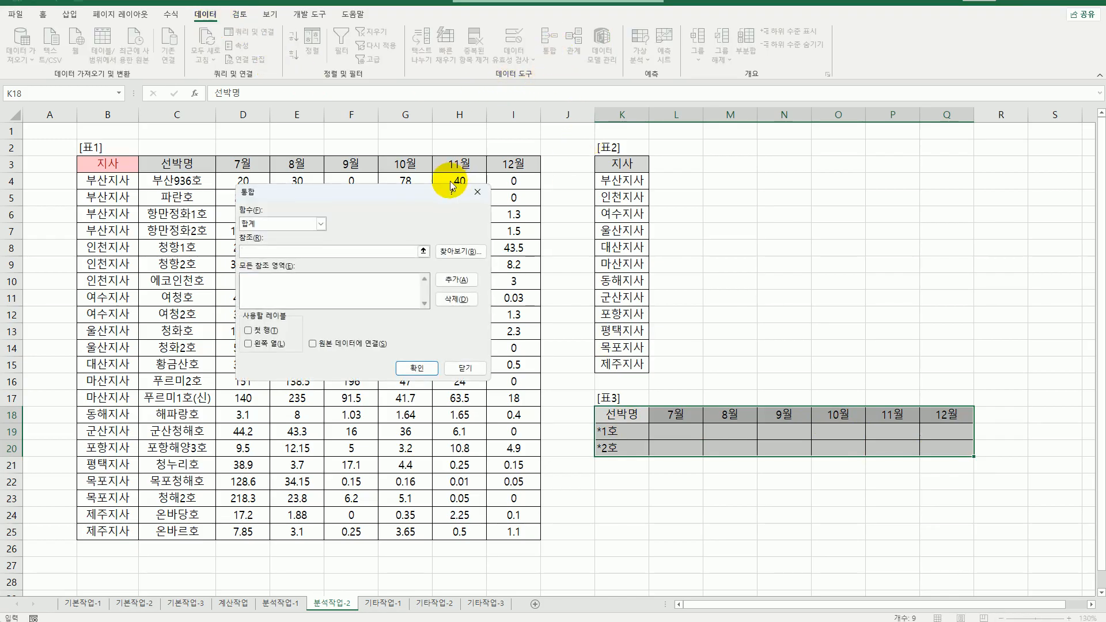
{"action": "left_click_drag", "start_coordinate": [424, 197], "coordinate": [885, 196]}
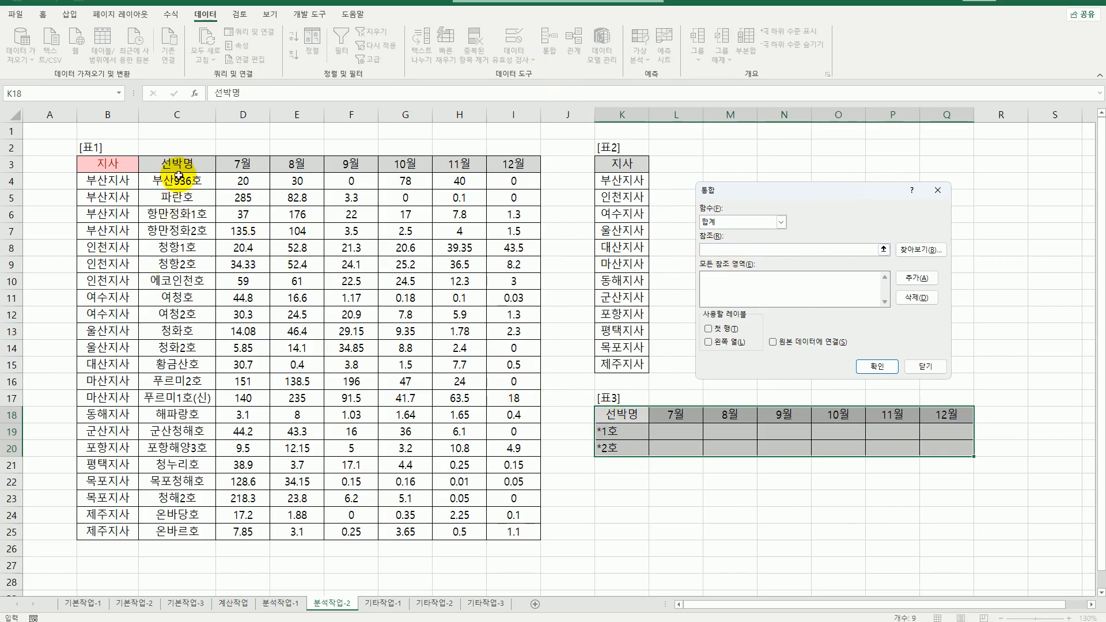
{"action": "left_click_drag", "start_coordinate": [176, 163], "coordinate": [164, 530]}
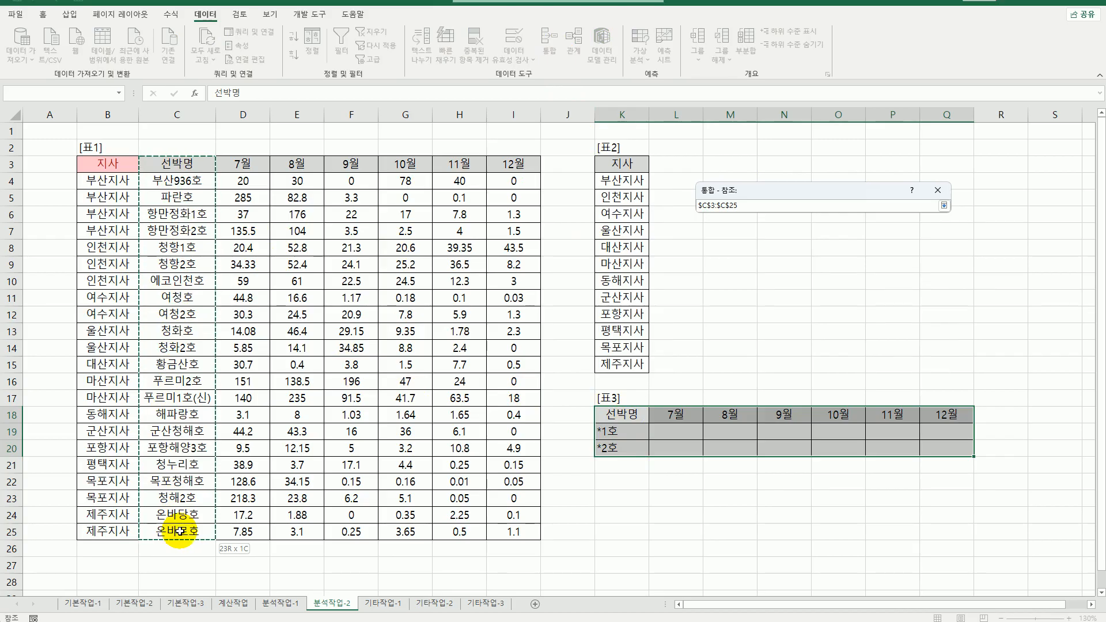
{"action": "left_click", "coordinate": [186, 167]}
{"action": "left_click_drag", "start_coordinate": [186, 167], "coordinate": [507, 531]}
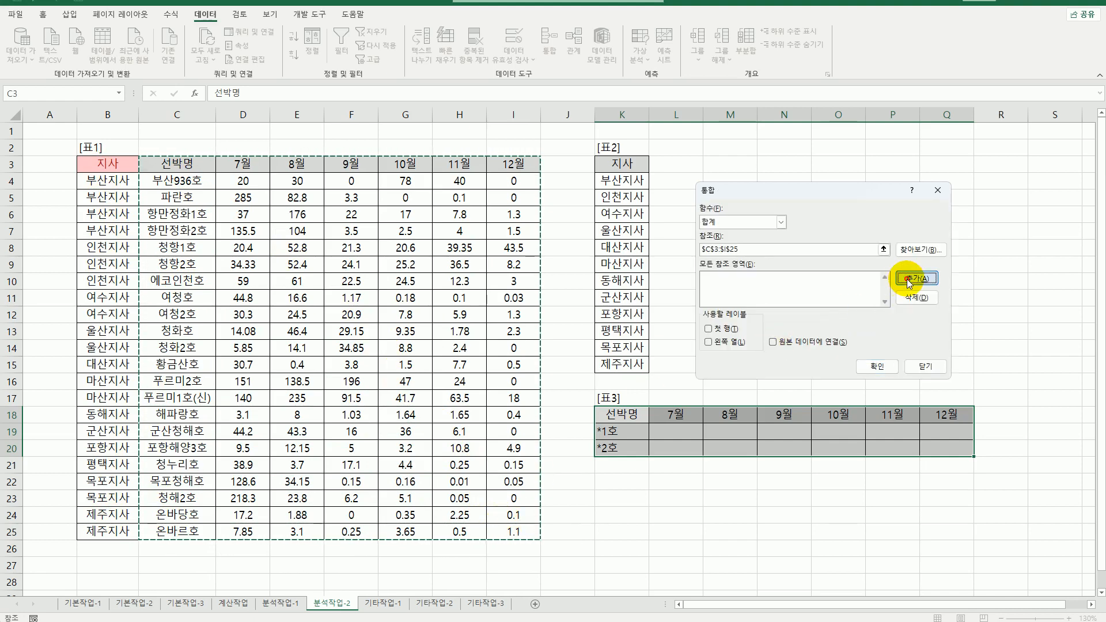
{"action": "left_click", "coordinate": [908, 281]}
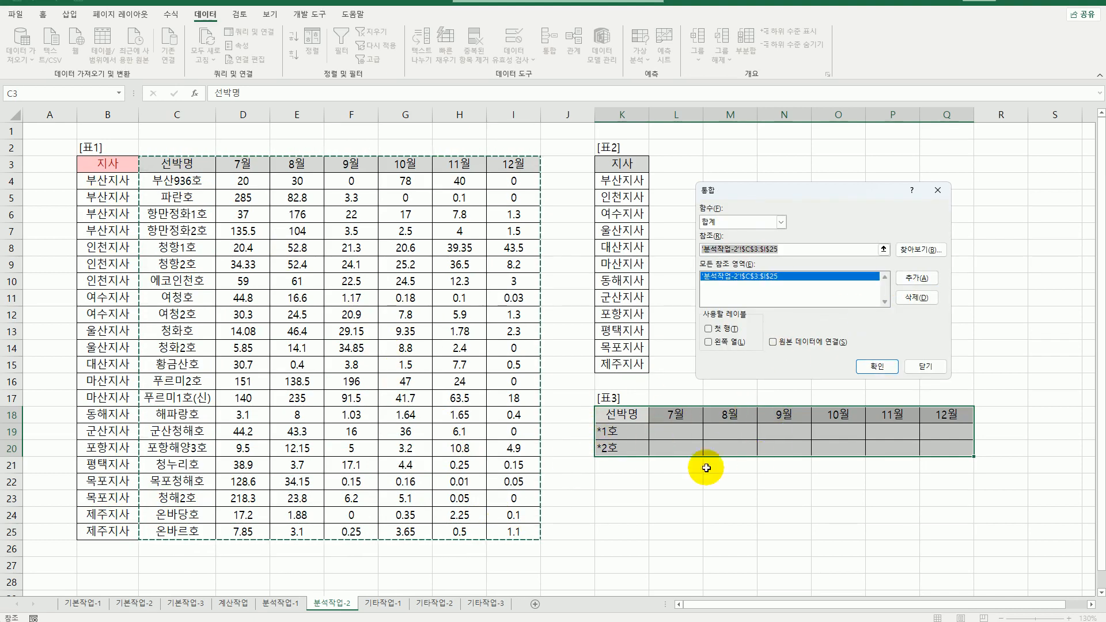
{"action": "left_click", "coordinate": [708, 328]}
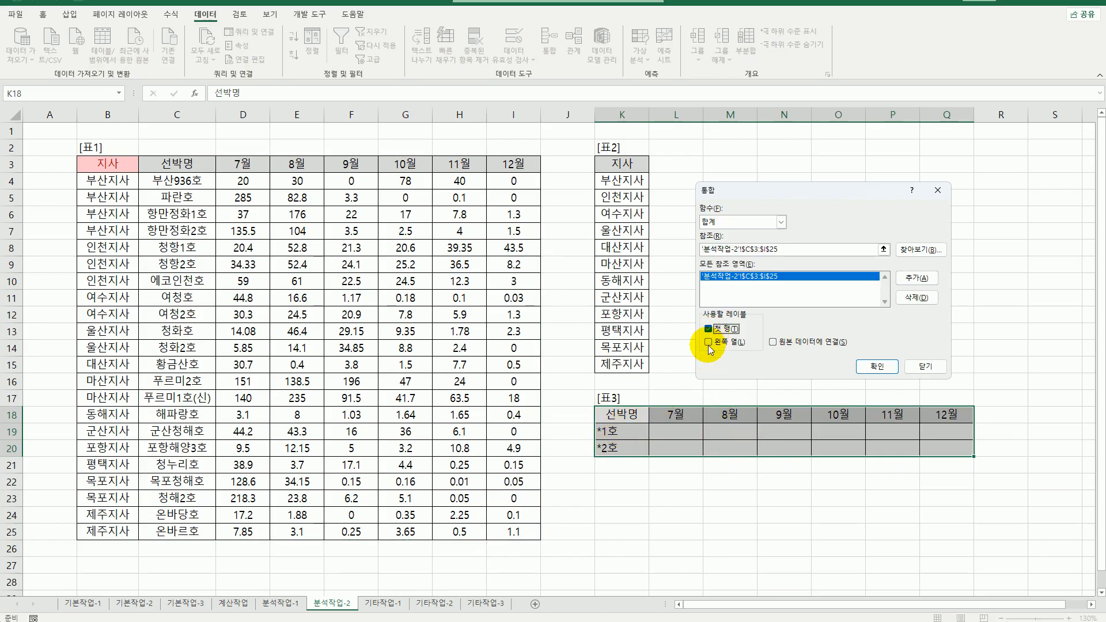
{"action": "left_click", "coordinate": [709, 342]}
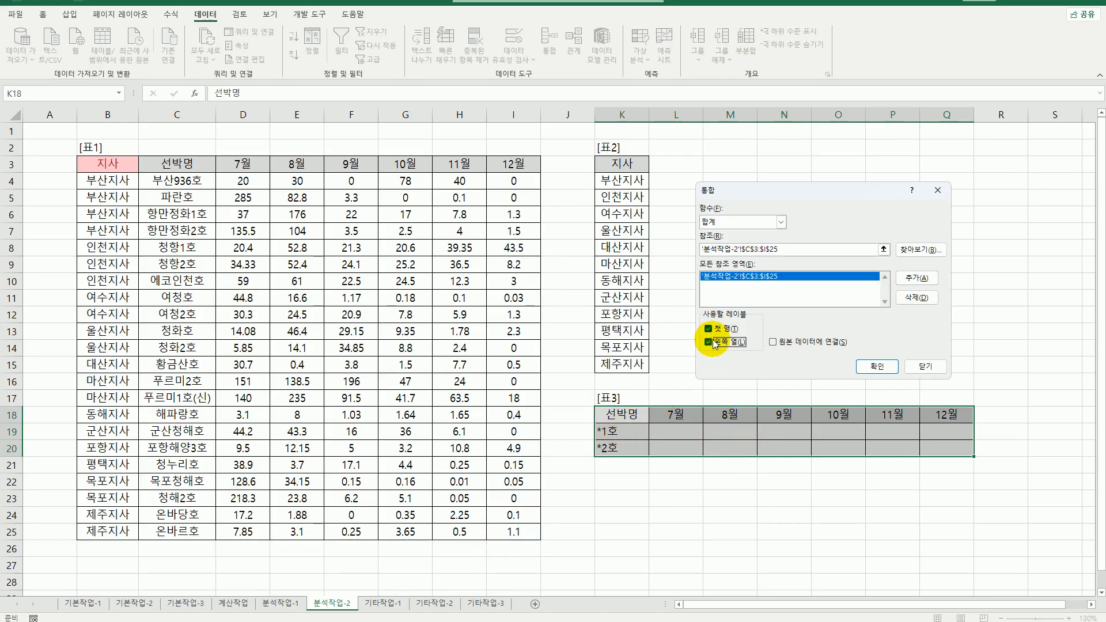
{"action": "left_click", "coordinate": [861, 367]}
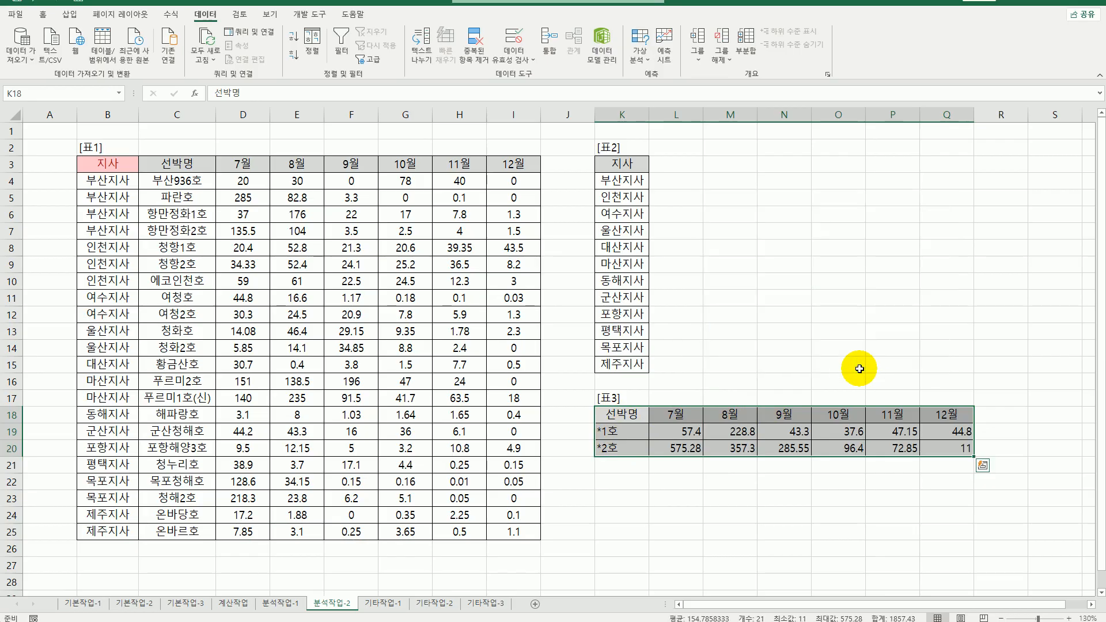
{"action": "left_click", "coordinate": [765, 352]}
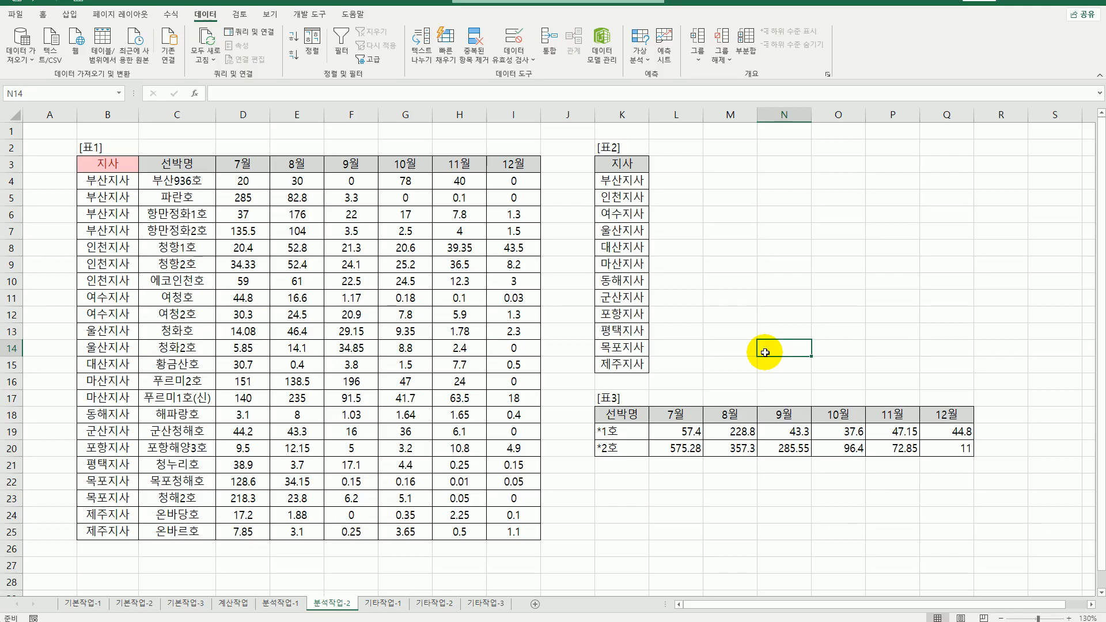
Step: On the 기타작업-1 sheet, open the cell format settings for F4:J23 and choose the 사용자 지정 number format category
{"action": "left_click", "coordinate": [394, 603]}
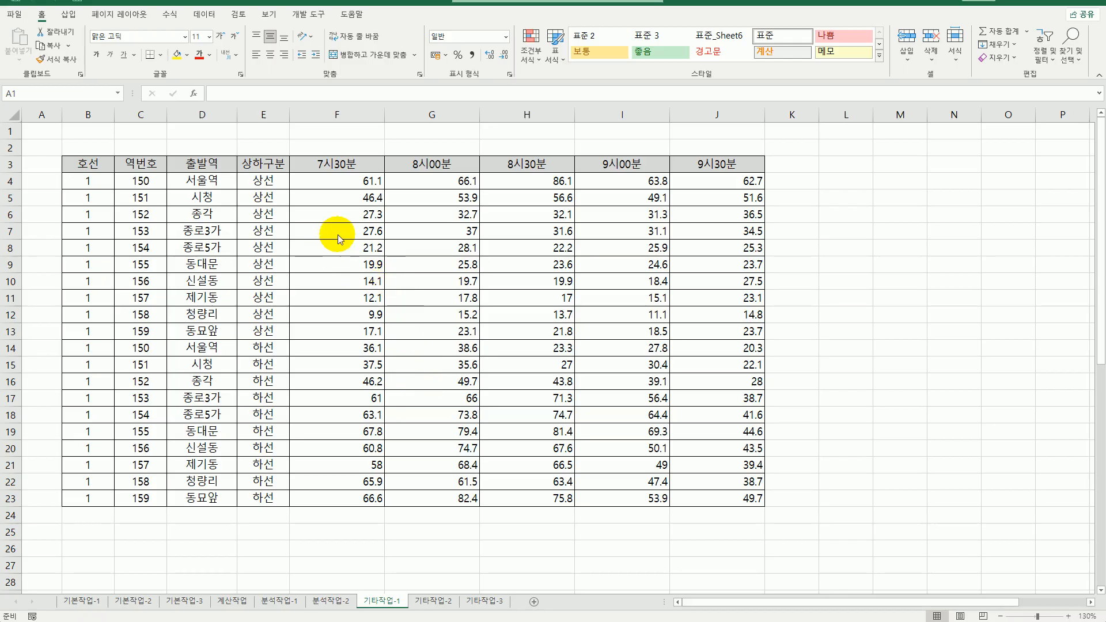
{"action": "left_click", "coordinate": [364, 181]}
{"action": "left_click_drag", "start_coordinate": [365, 181], "coordinate": [704, 498]}
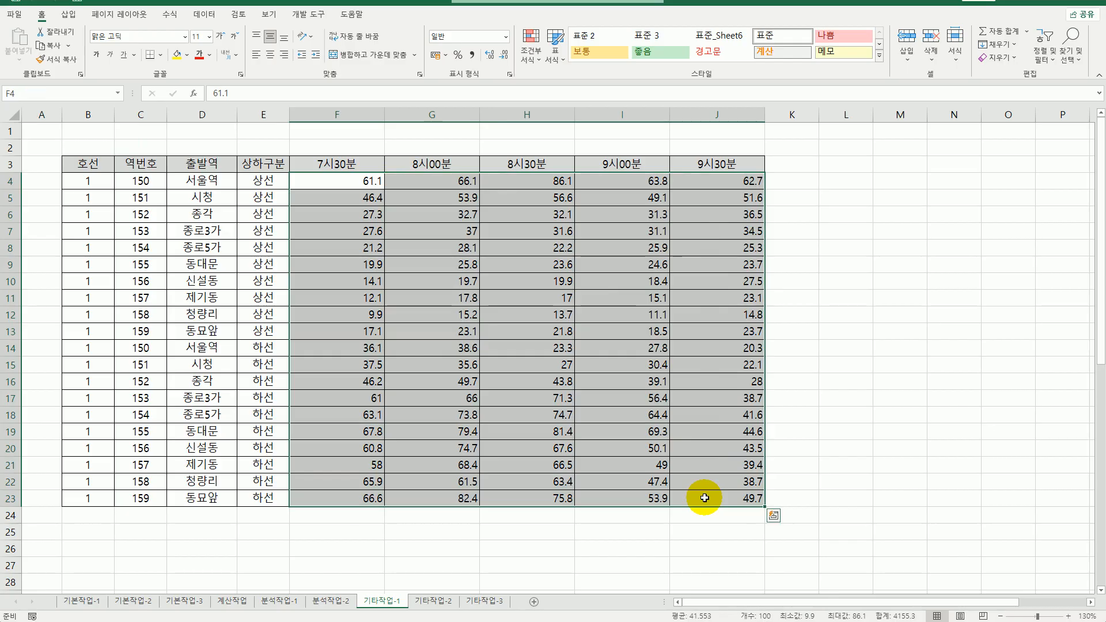
{"action": "right_click", "coordinate": [537, 226]}
{"action": "left_click", "coordinate": [578, 477]}
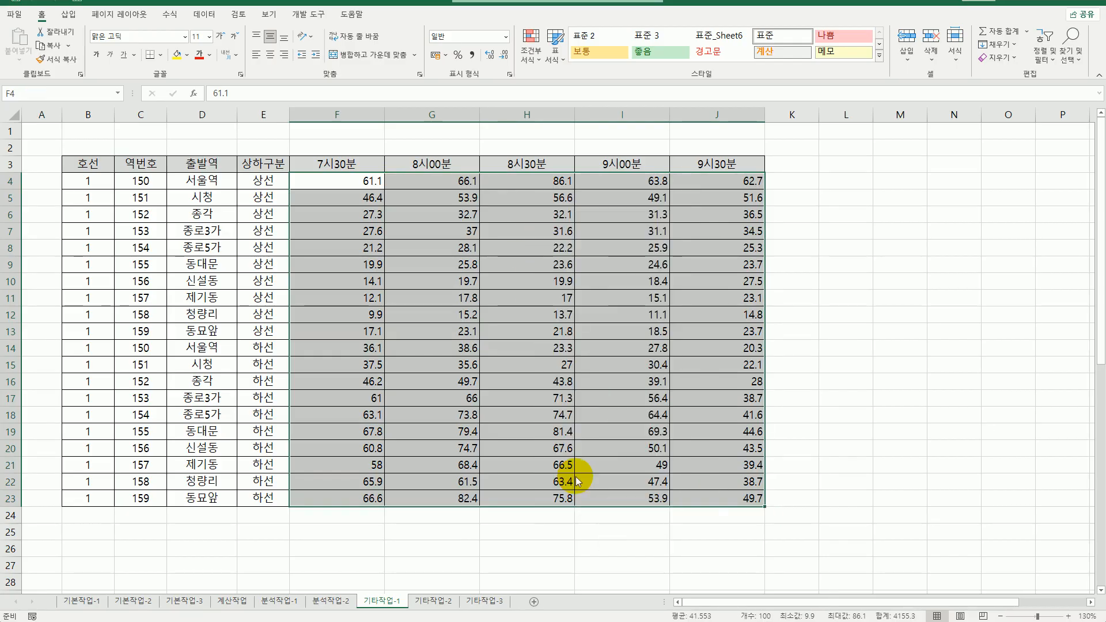
{"action": "left_click_drag", "start_coordinate": [515, 217], "coordinate": [547, 154]}
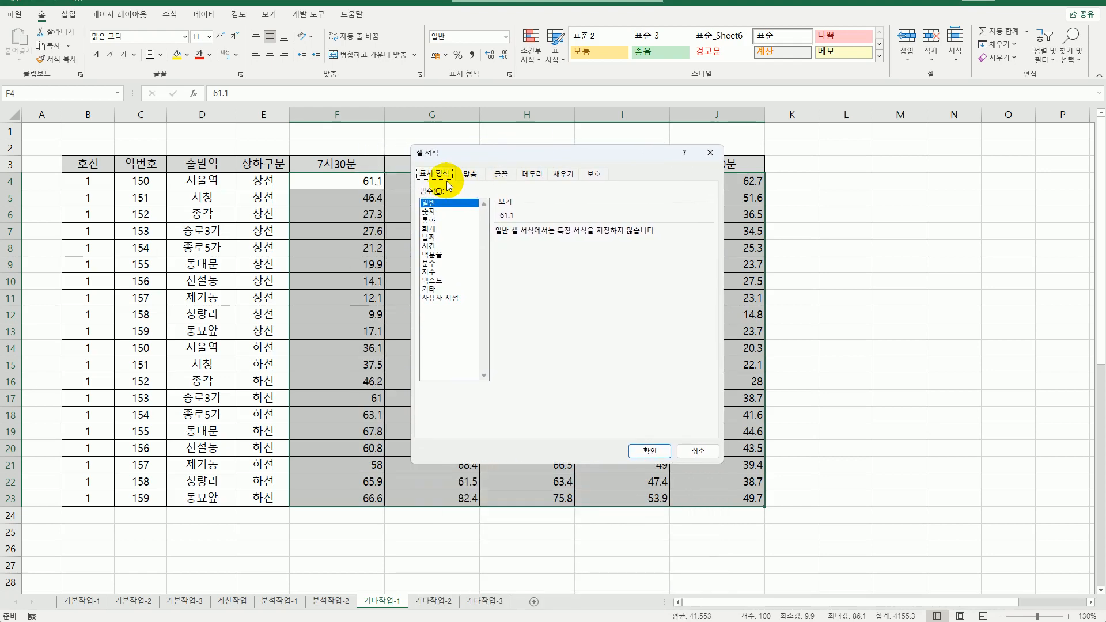
{"action": "left_click", "coordinate": [442, 298]}
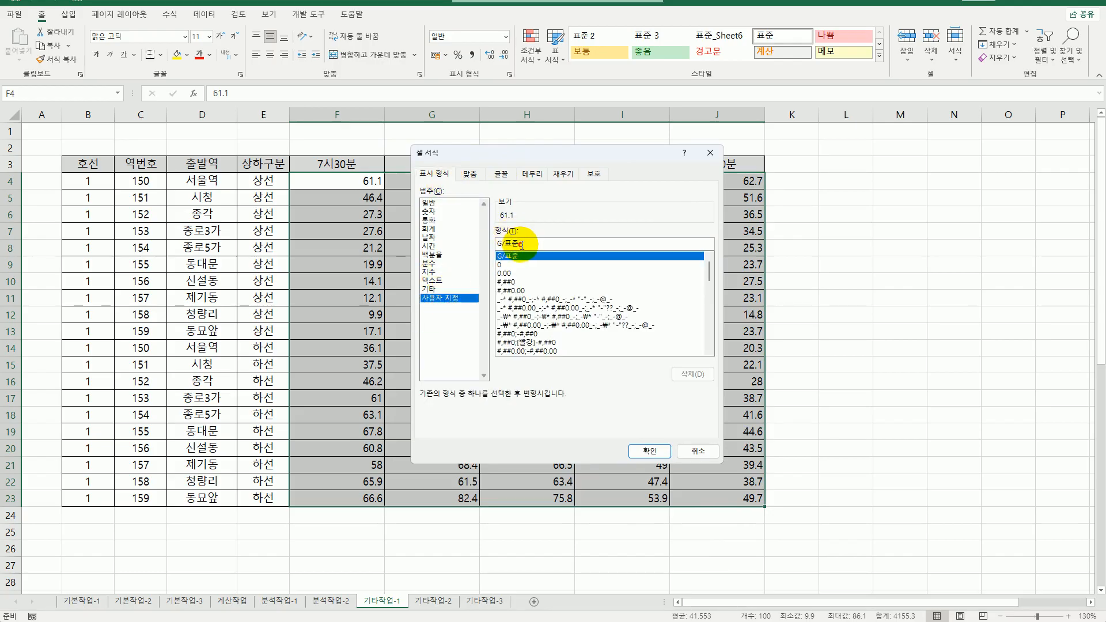
{"action": "left_click_drag", "start_coordinate": [522, 244], "coordinate": [478, 243]}
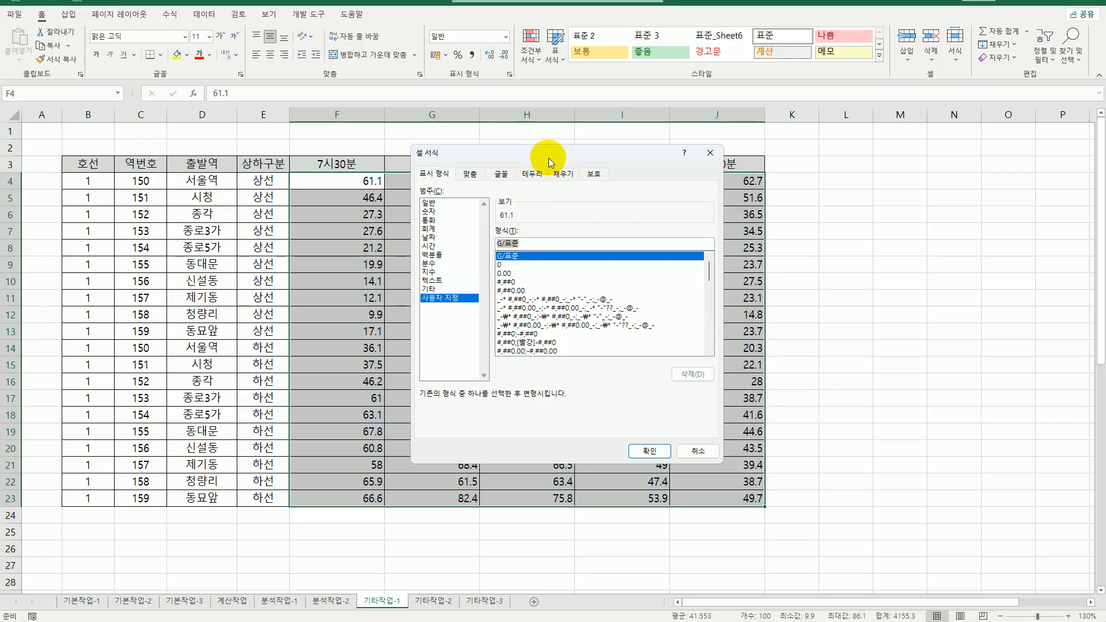
{"action": "left_click_drag", "start_coordinate": [548, 162], "coordinate": [541, 161]}
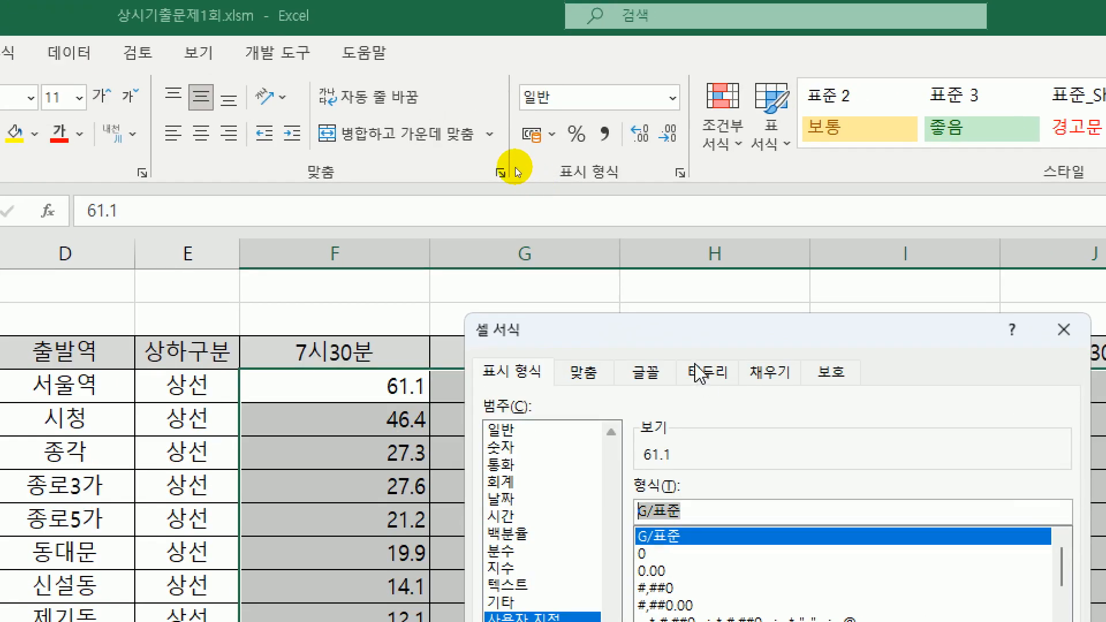
{"action": "left_click_drag", "start_coordinate": [683, 332], "coordinate": [550, 151]}
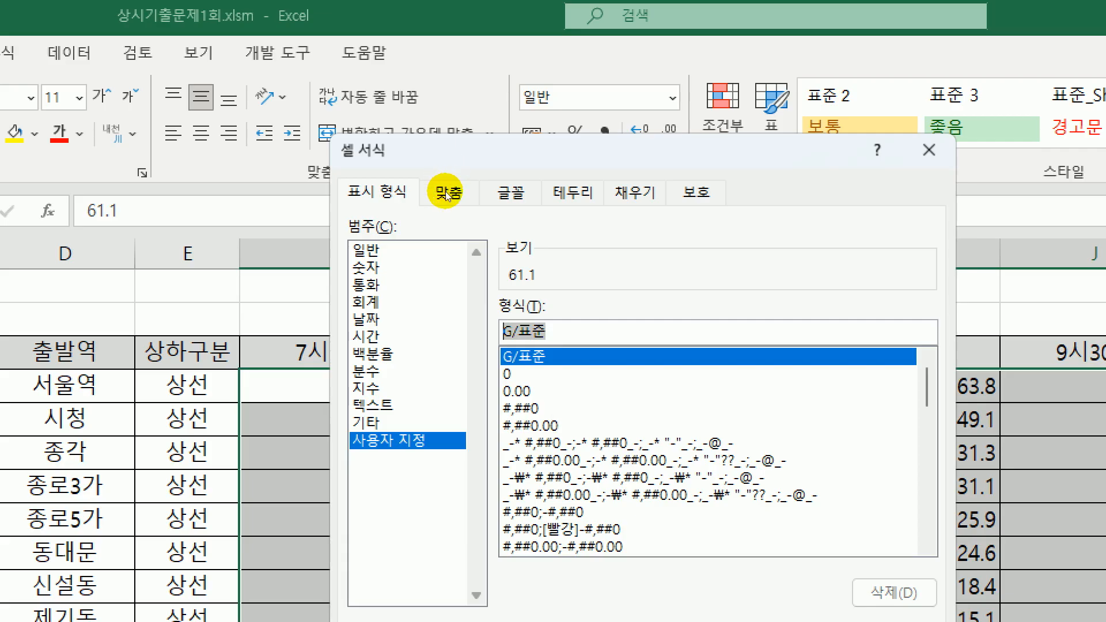
Step: Replace the format code with the blue section for values under 30: [파랑][<30]0.0"%(여유)";
{"action": "key", "text": "BackSpace"}
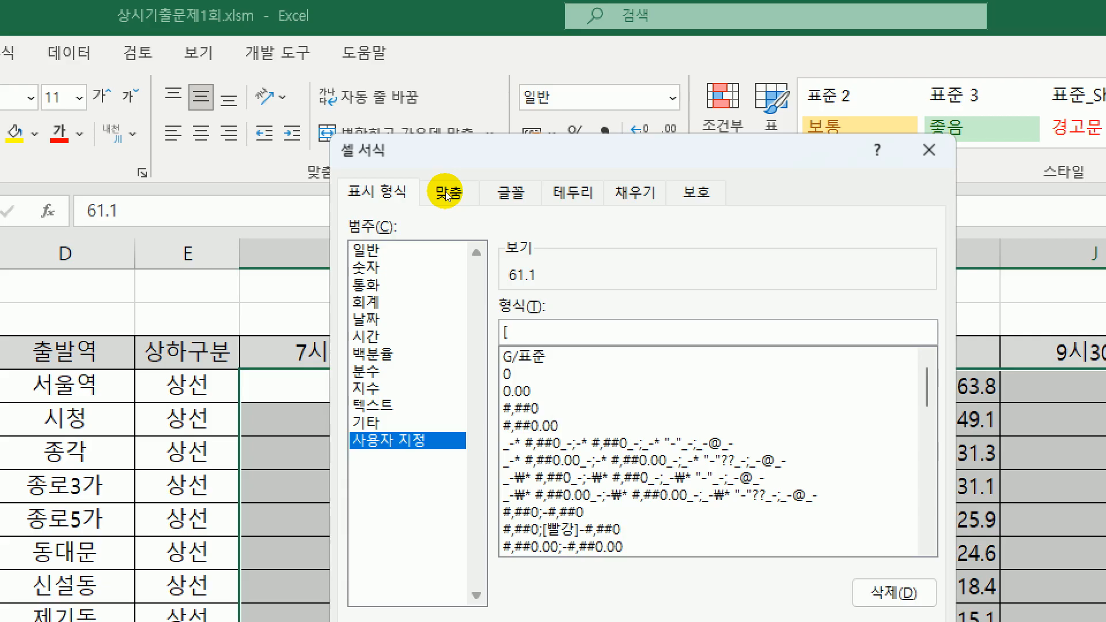
{"action": "type", "text": "["}
{"action": "type", "text": "vk"}
{"action": "key", "text": "BackSpace"}
{"action": "key", "text": "BackSpace"}
{"action": "type", "text": "파랑]"}
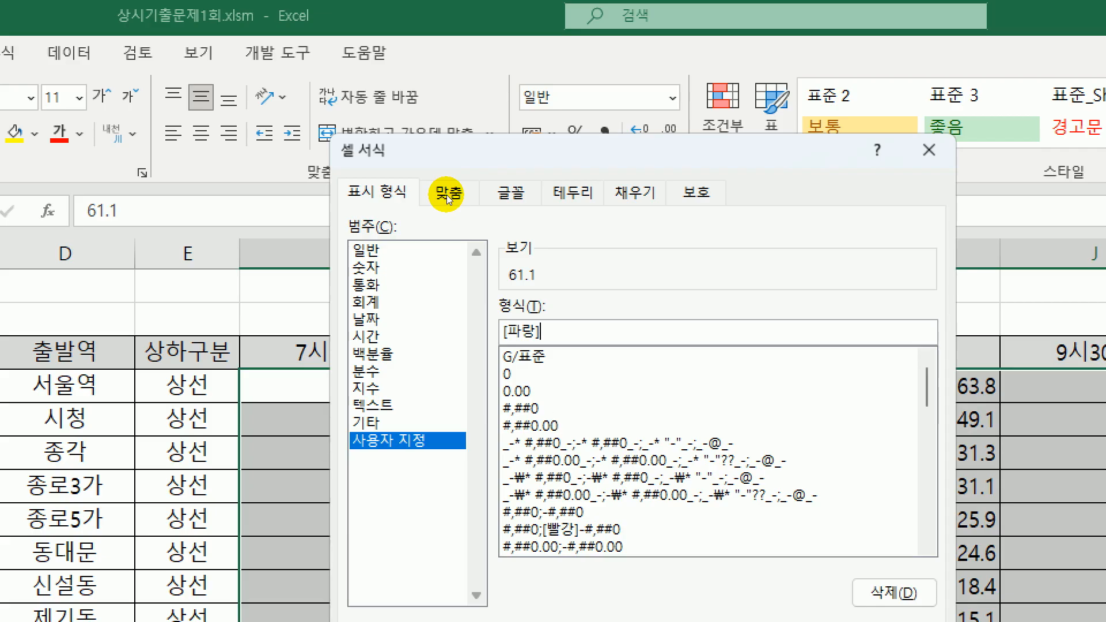
{"action": "type", "text": "[<30]"}
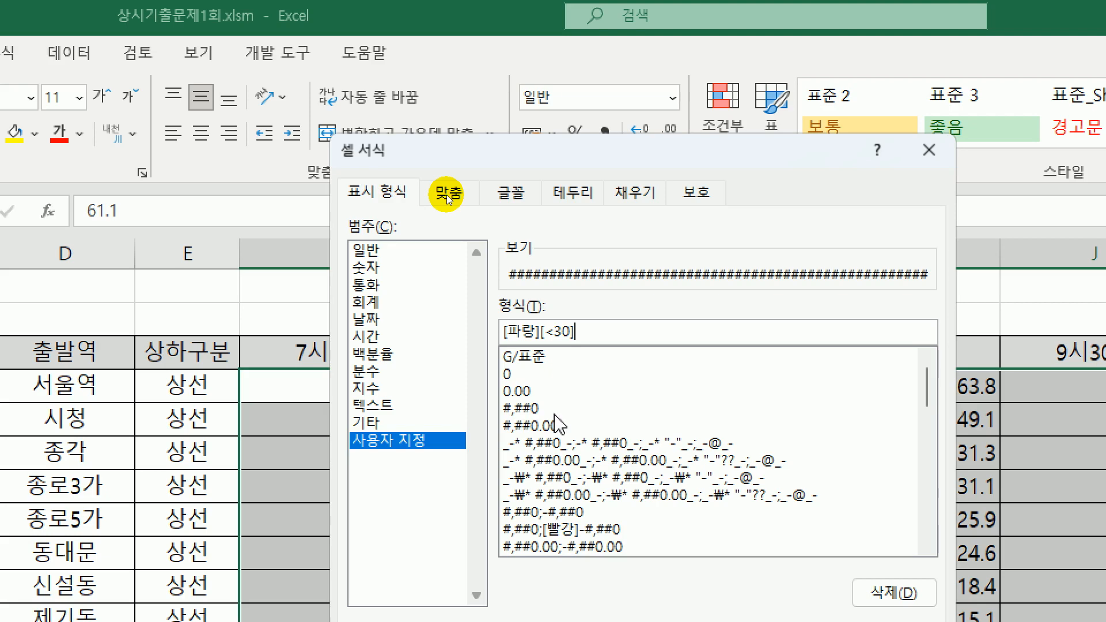
{"action": "type", "text": "0"}
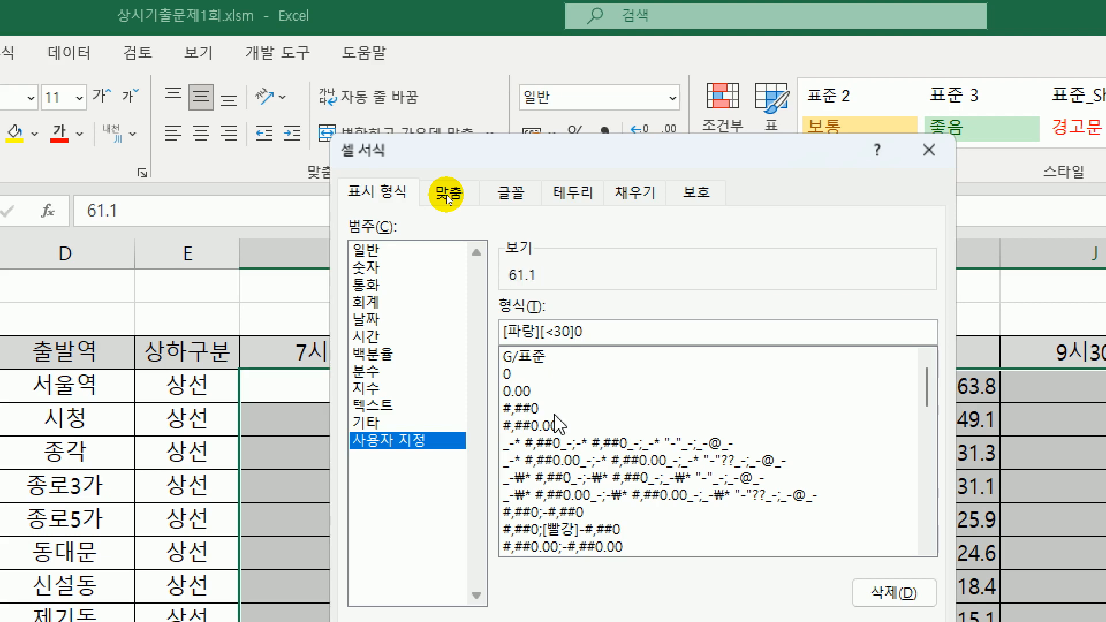
{"action": "type", "text": ".0\"%(여유)\";"}
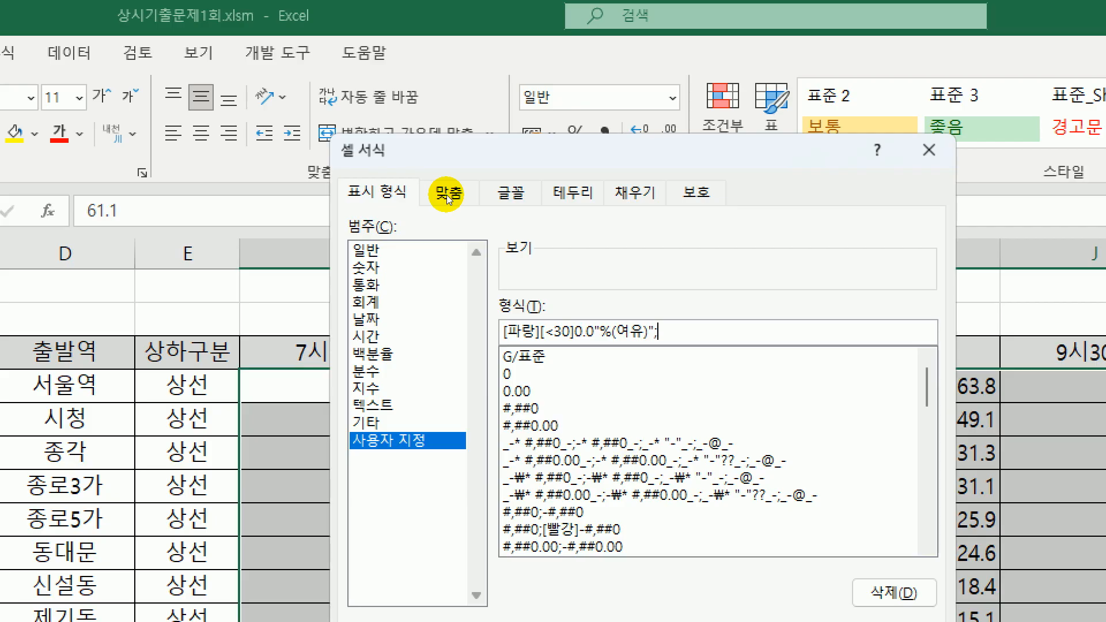
Step: Append the section for values under 60 to the format code: [<60]0.0"%(보통)";
{"action": "type", "text": "["}
{"action": "type", "text": "<60]"}
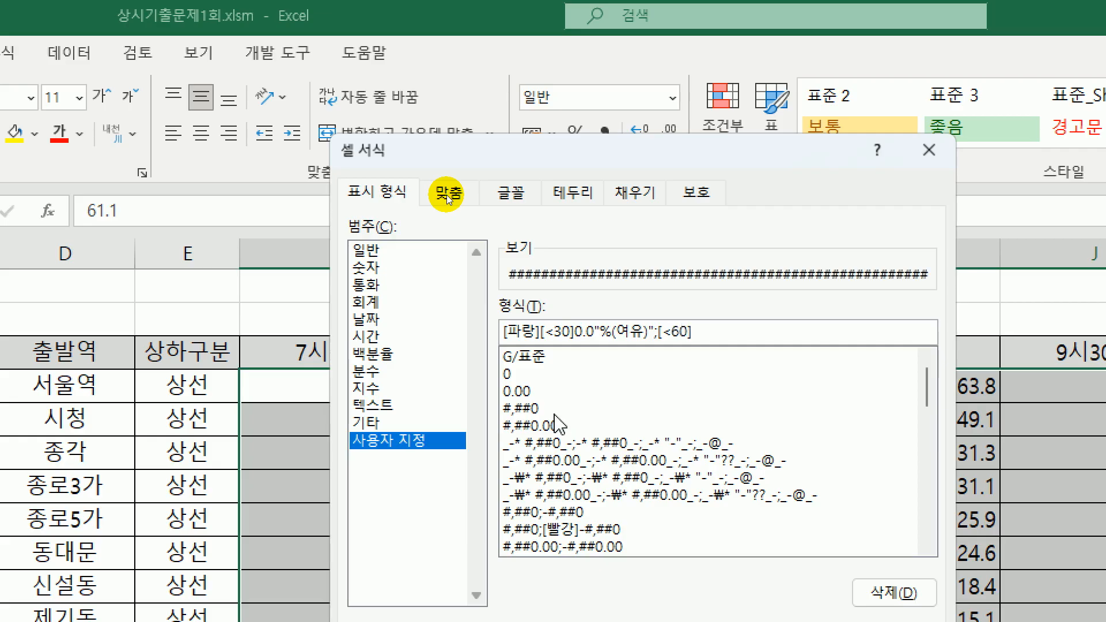
{"action": "type", "text": "0.0"}
{"action": "type", "text": "\""}
{"action": "type", "text": "%("}
{"action": "type", "text": "보통"}
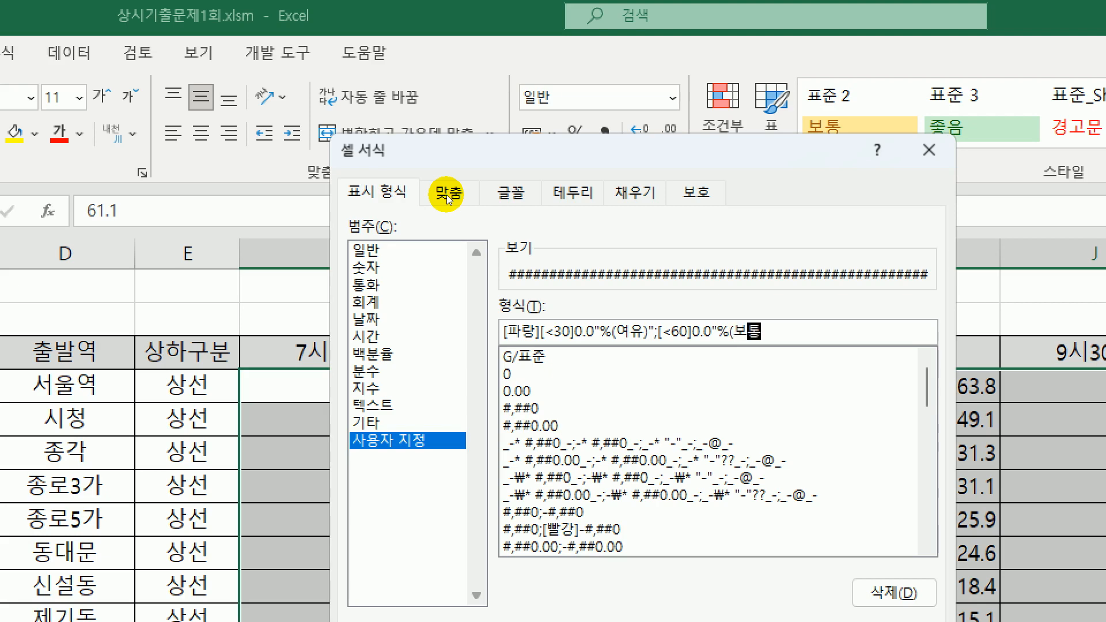
{"action": "type", "text": ")\""}
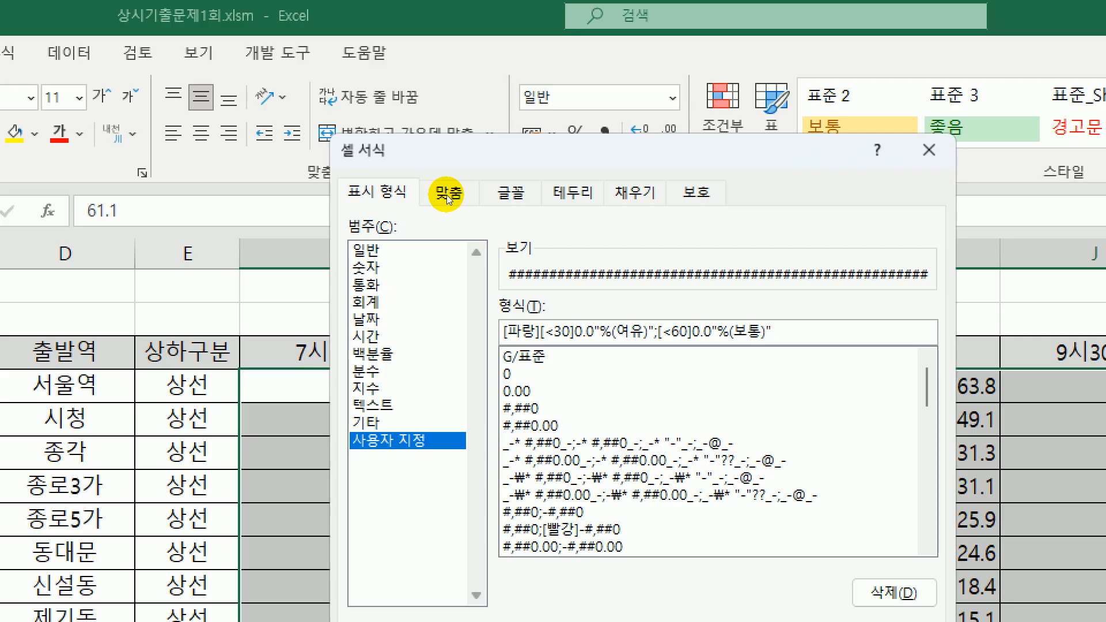
{"action": "type", "text": ";"}
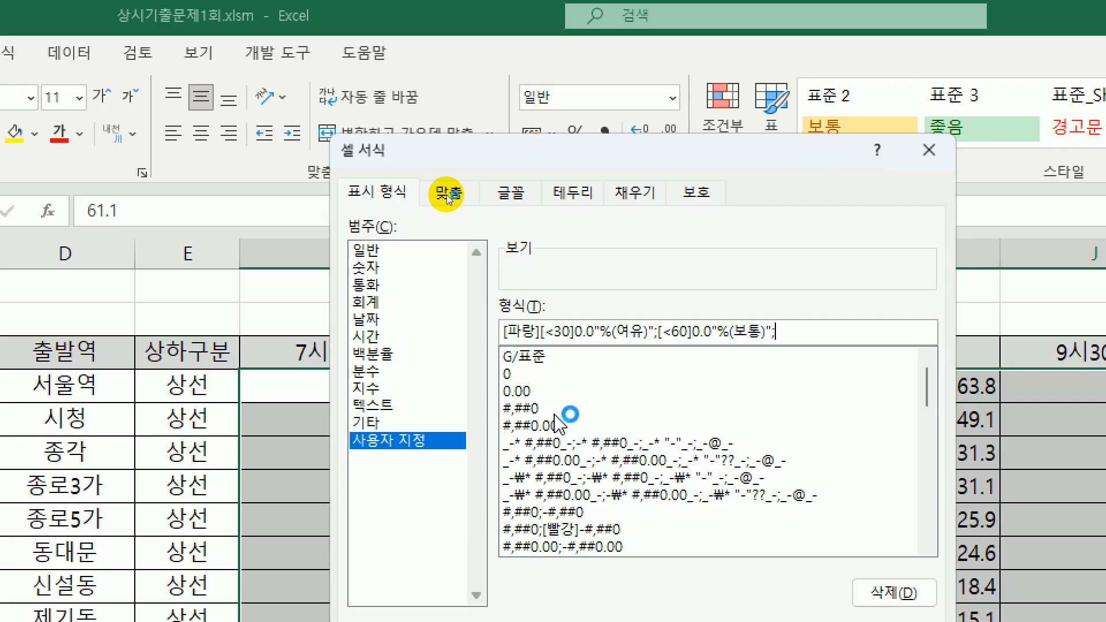
Step: Append the red section [빨강]0.0"%(혼잡)" for the remaining values and apply the custom format to F4:J23
{"action": "type", "text": "["}
{"action": "type", "text": "ㅃ빨강]"}
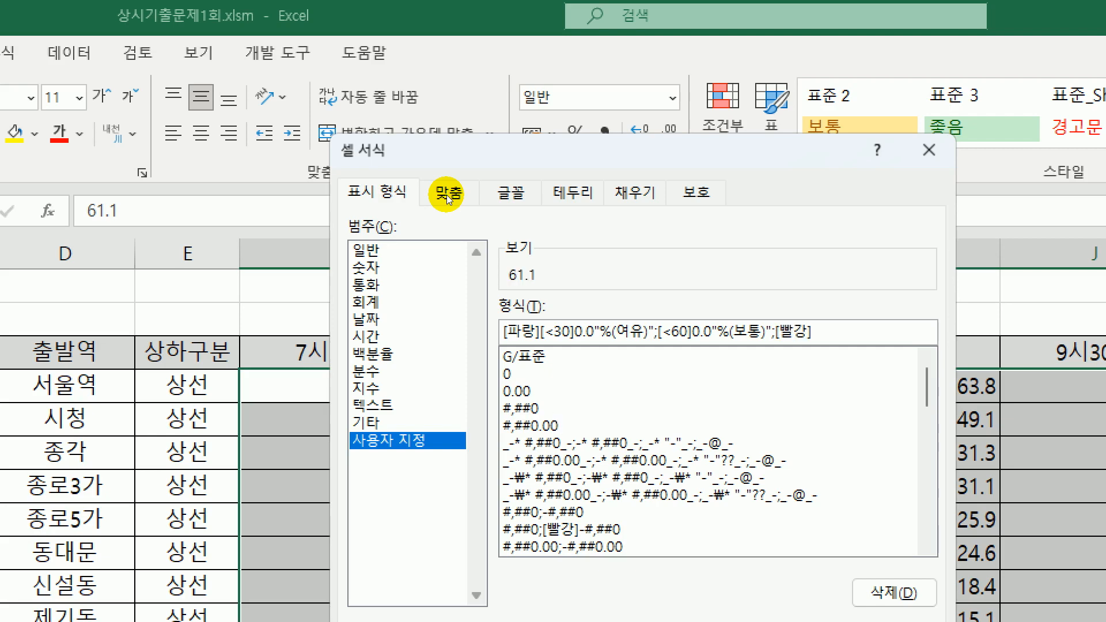
{"action": "type", "text": "0.0\"%("}
{"action": "type", "text": "혼잡)"}
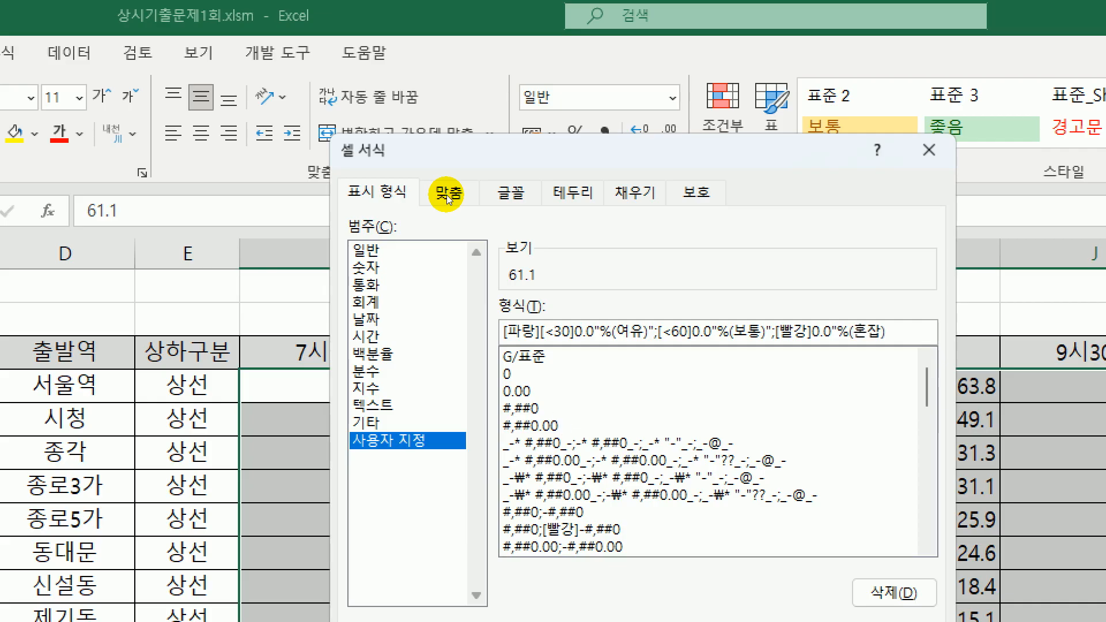
{"action": "type", "text": "\""}
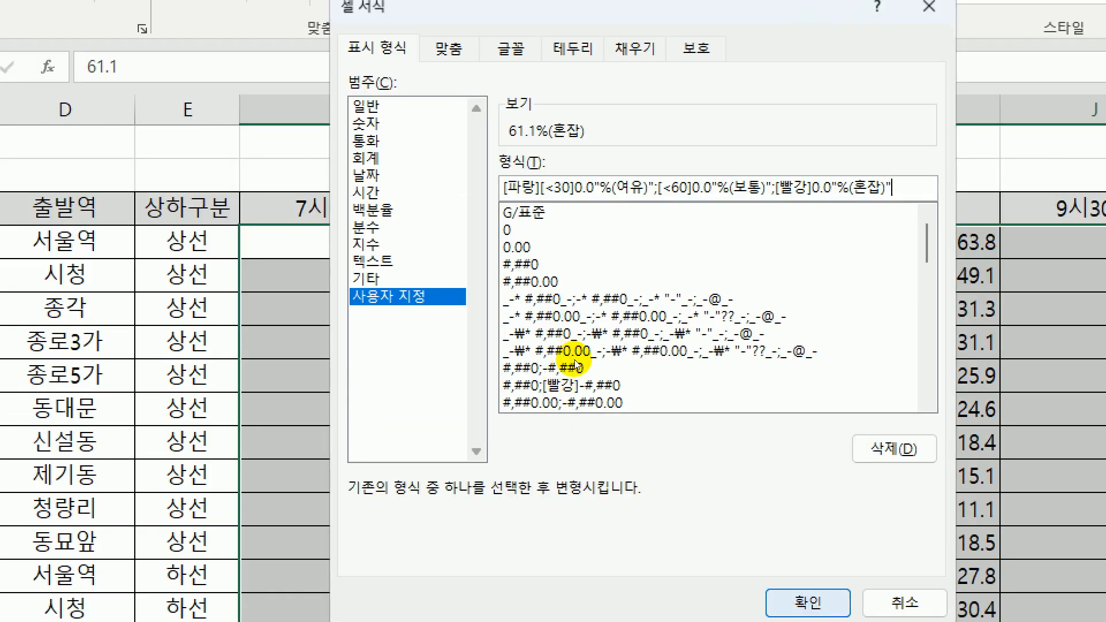
{"action": "left_click", "coordinate": [809, 601]}
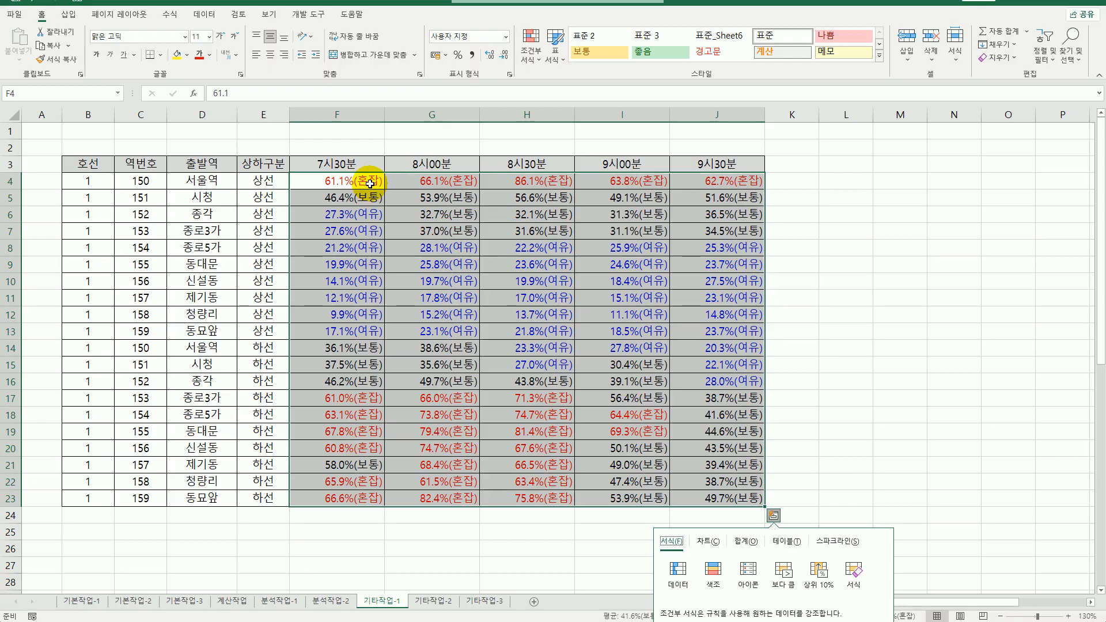
{"action": "left_click", "coordinate": [825, 272]}
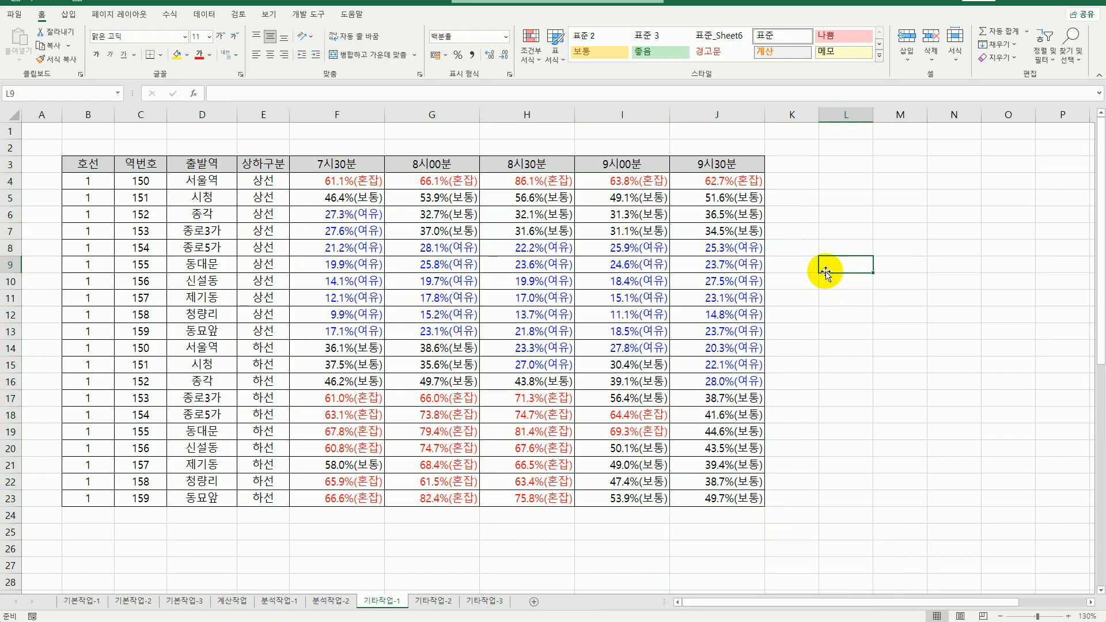
Step: Insert a form control button (단추) covering cells L6:M7
{"action": "left_click", "coordinate": [311, 18]}
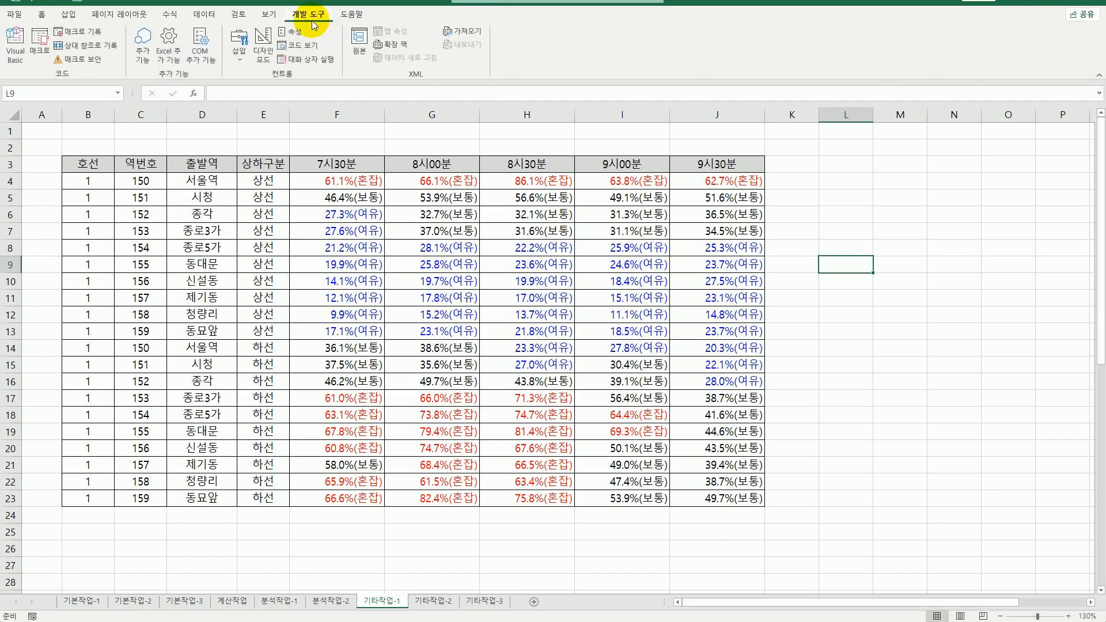
{"action": "left_click", "coordinate": [239, 42]}
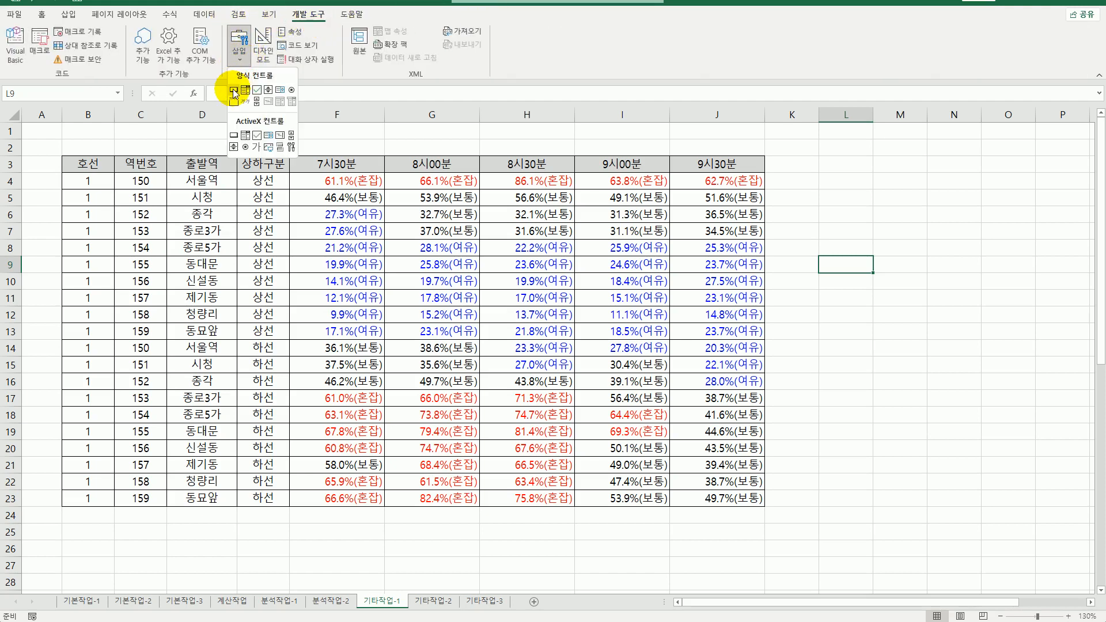
{"action": "left_click", "coordinate": [234, 91]}
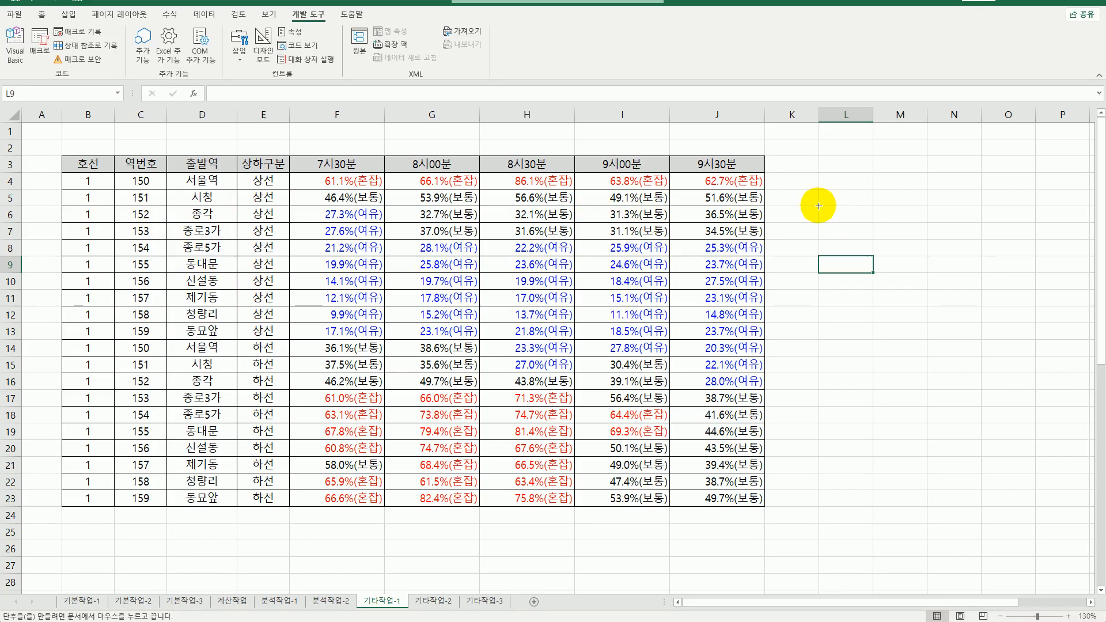
{"action": "mouse_move", "coordinate": [818, 205]}
{"action": "left_mouse_down"}
{"action": "mouse_move", "coordinate": [884, 210]}
{"action": "mouse_move", "coordinate": [909, 238]}
{"action": "left_mouse_up"}
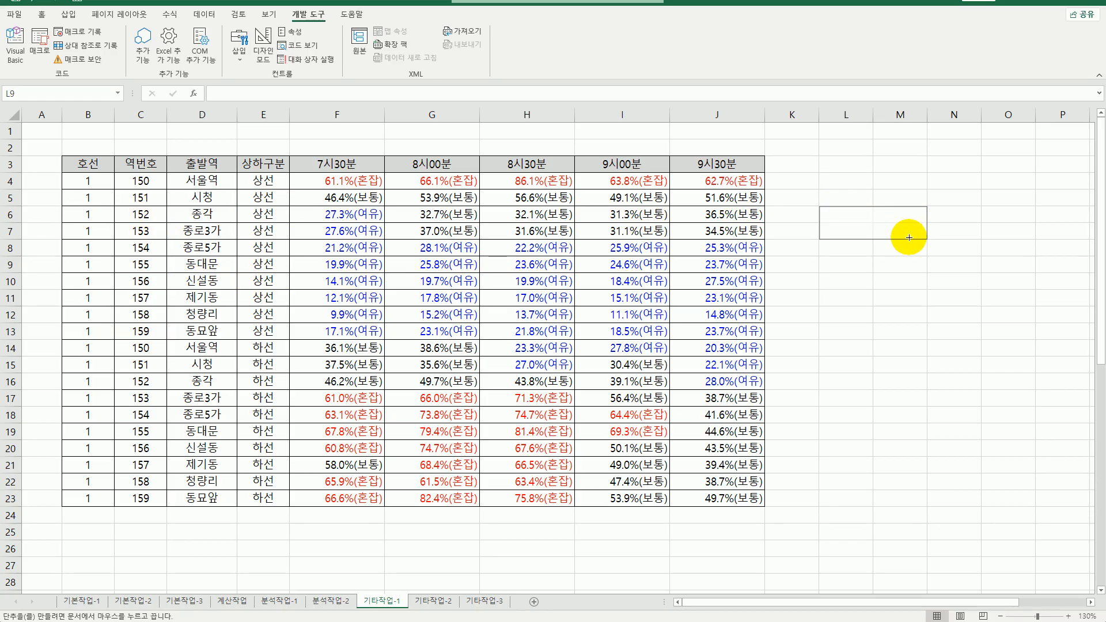
{"action": "left_click_drag", "start_coordinate": [908, 237], "coordinate": [909, 237]}
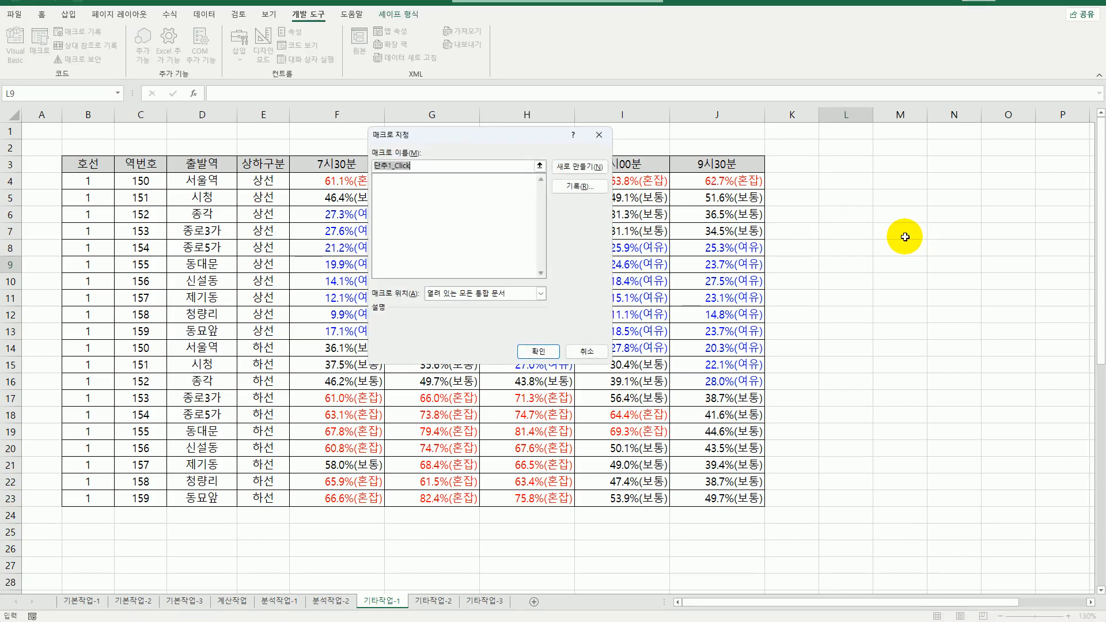
Step: Name the button's macro 서식적용 and start recording it in 현재 통합 문서
{"action": "type", "text": "서식적ㅇ"}
{"action": "left_click", "coordinate": [588, 192]}
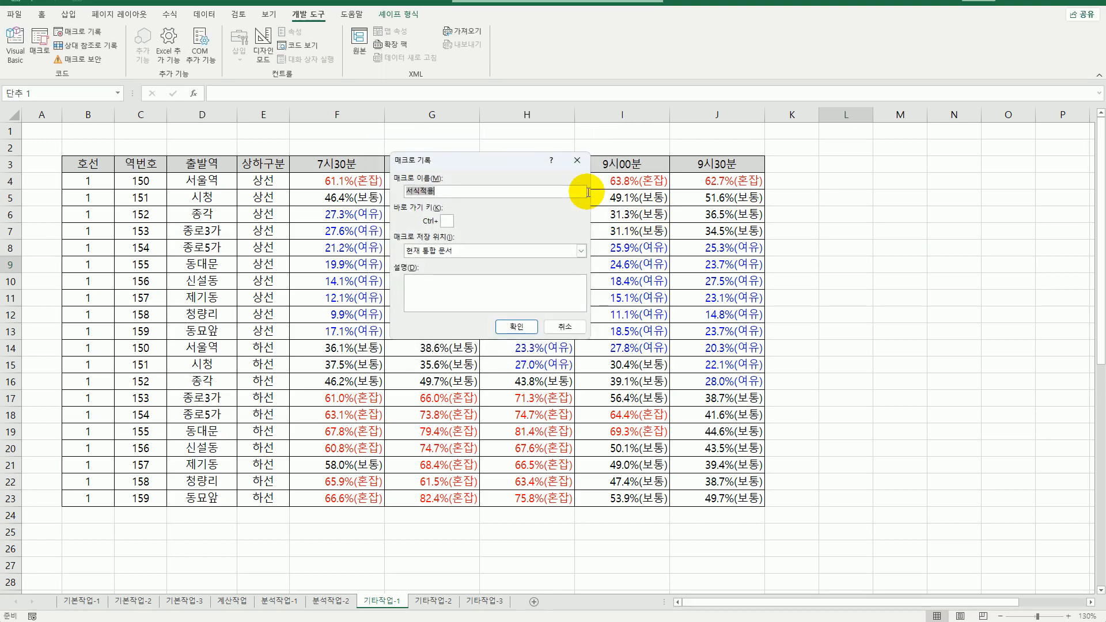
{"action": "left_click", "coordinate": [516, 327]}
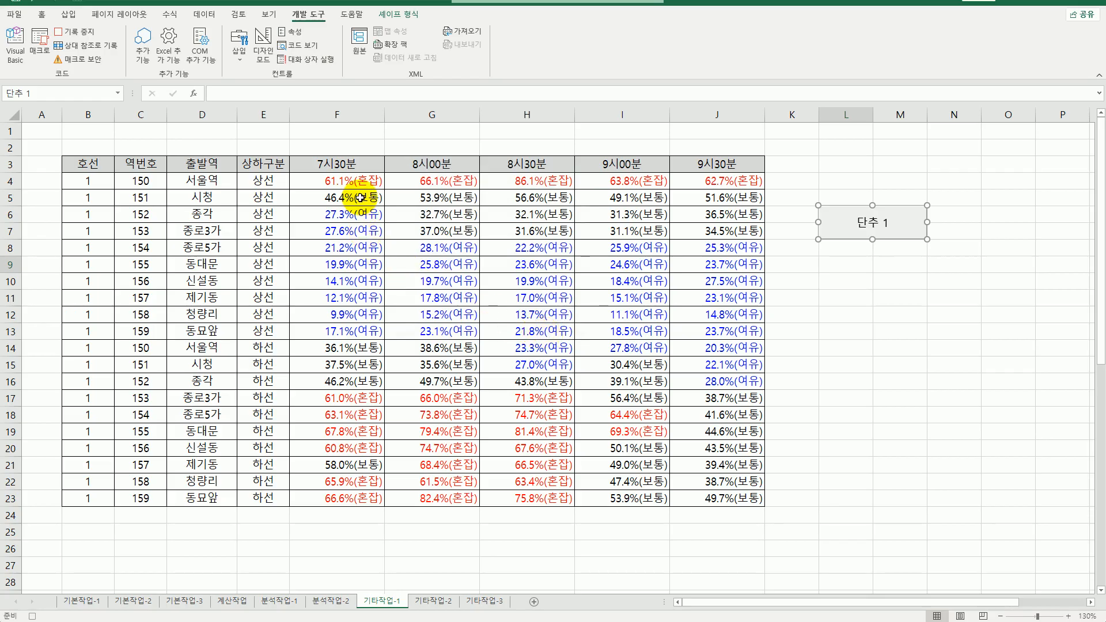
Step: While recording, apply the custom format [파랑][<30]0.0"%(여유)";[<60]0.0"%(보통)";[빨강]0.0"%(혼잡)" to F4:J23
{"action": "left_click_drag", "start_coordinate": [359, 181], "coordinate": [702, 497]}
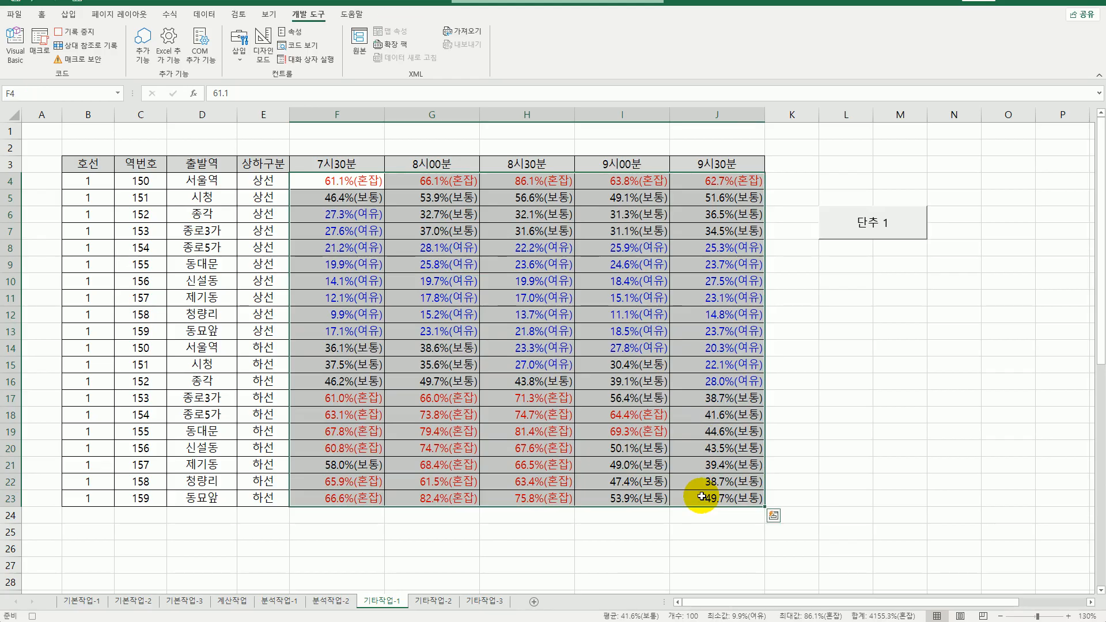
{"action": "right_click", "coordinate": [496, 228]}
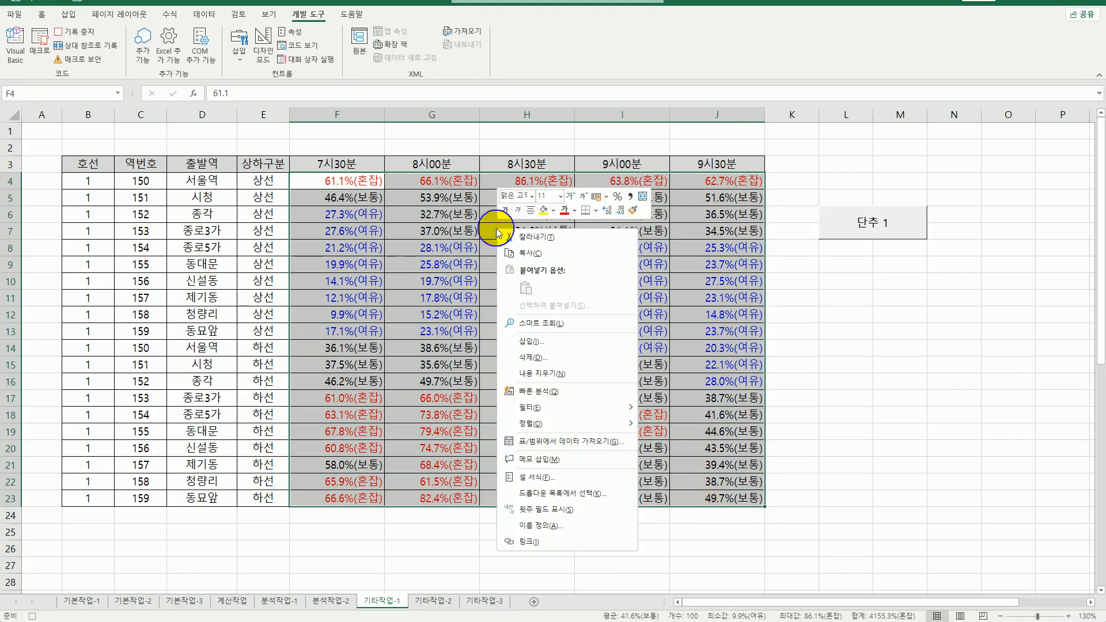
{"action": "left_click", "coordinate": [603, 479]}
{"action": "left_click_drag", "start_coordinate": [597, 319], "coordinate": [573, 226]}
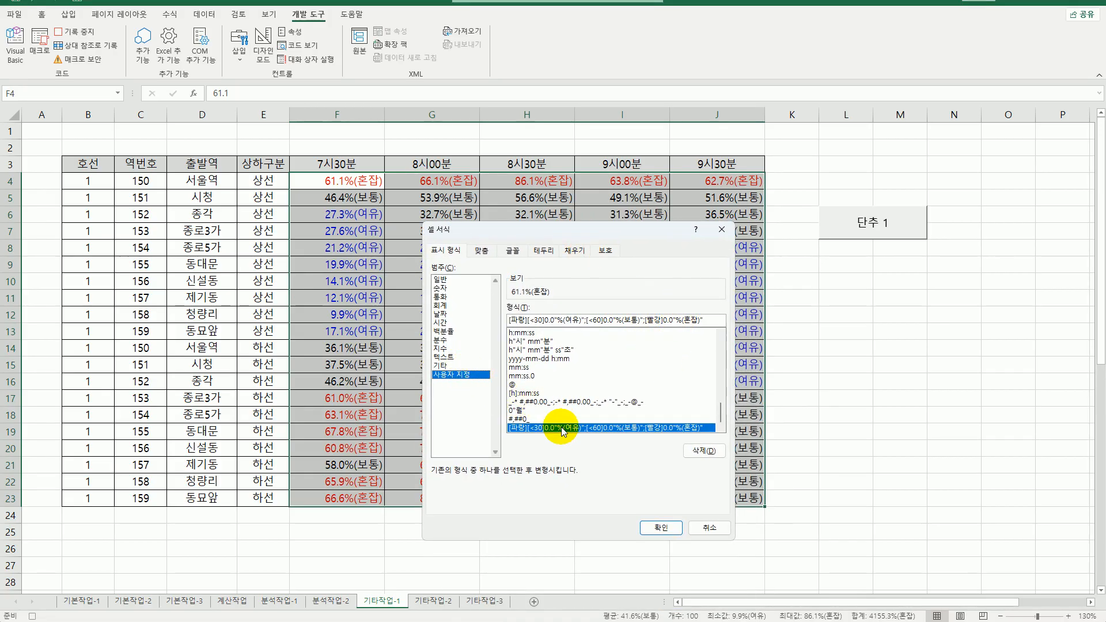
{"action": "left_click", "coordinate": [708, 320]}
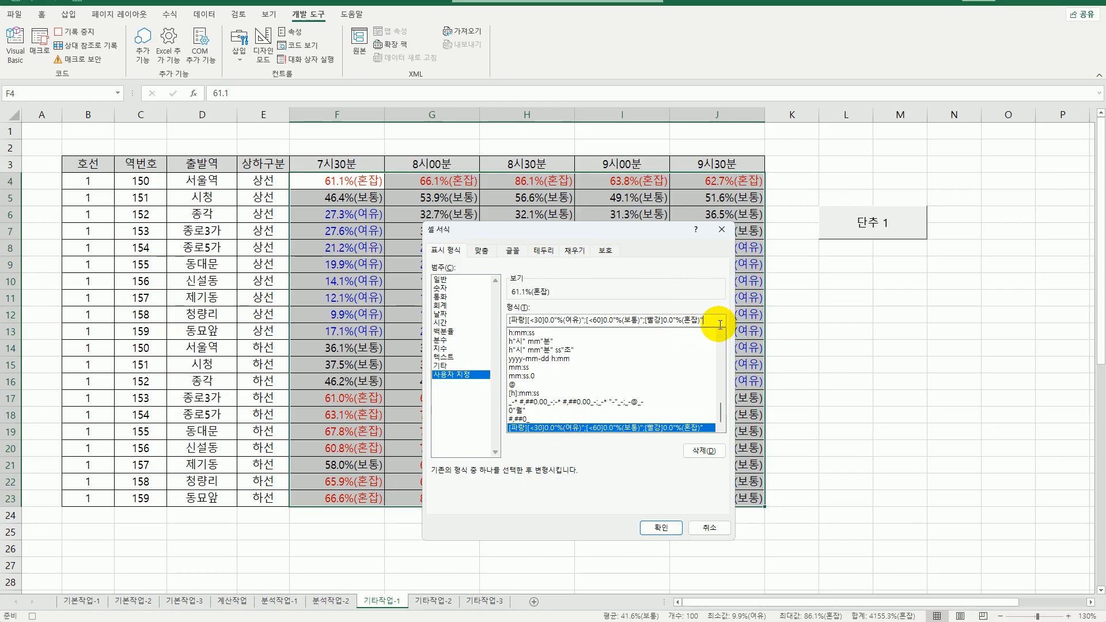
{"action": "key", "text": "BackSpace"}
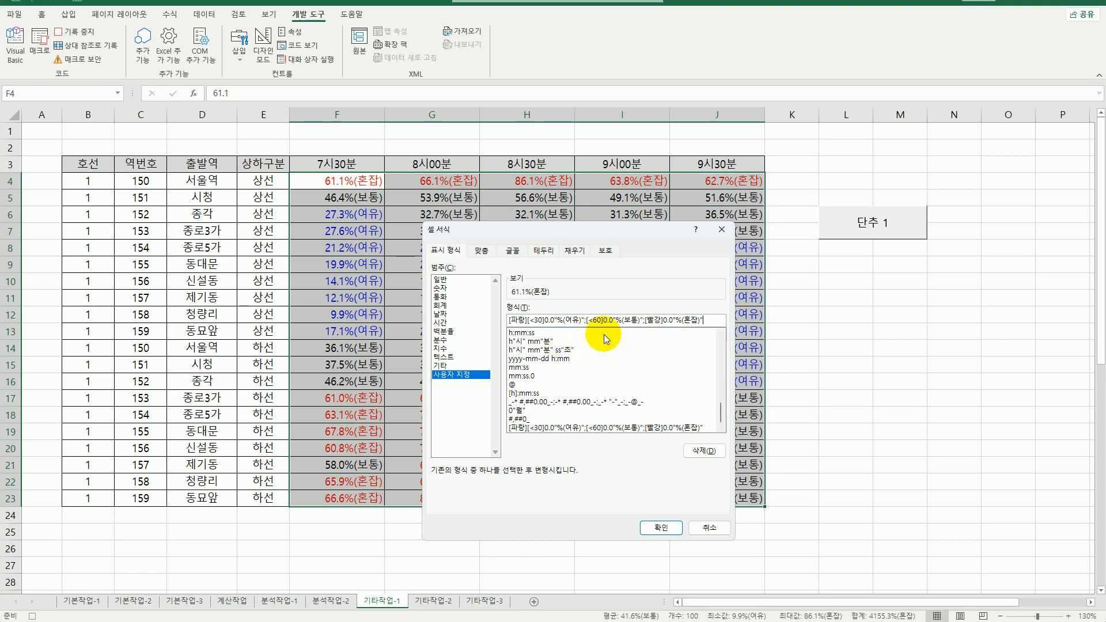
{"action": "left_click", "coordinate": [661, 527]}
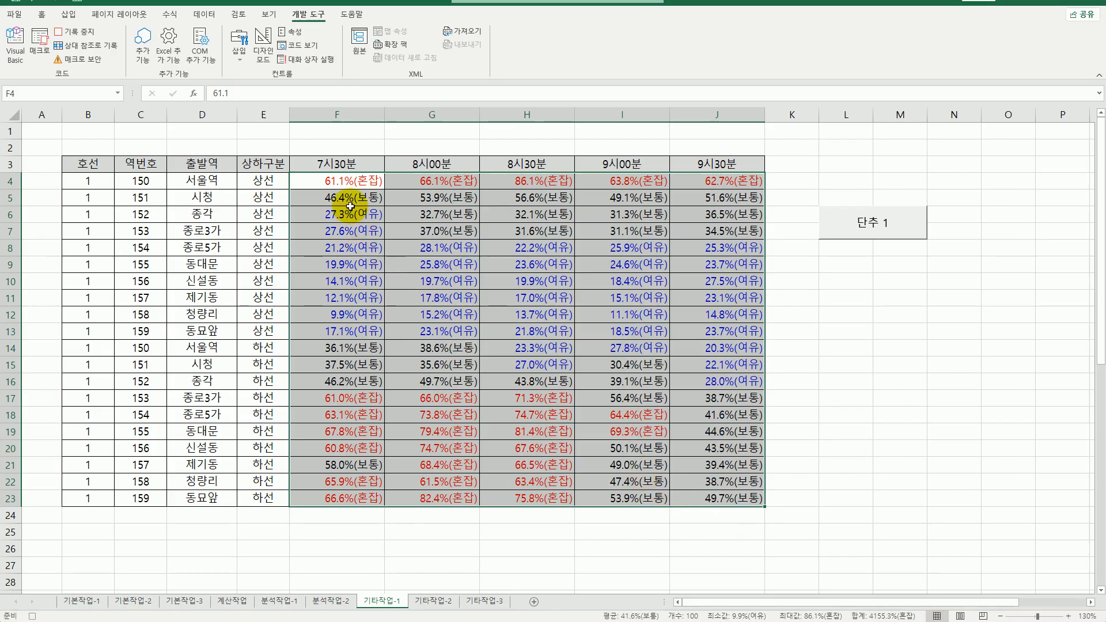
Step: Stop recording the 서식적용 macro and label the button at L6:M7 서식적용
{"action": "left_click", "coordinate": [345, 181]}
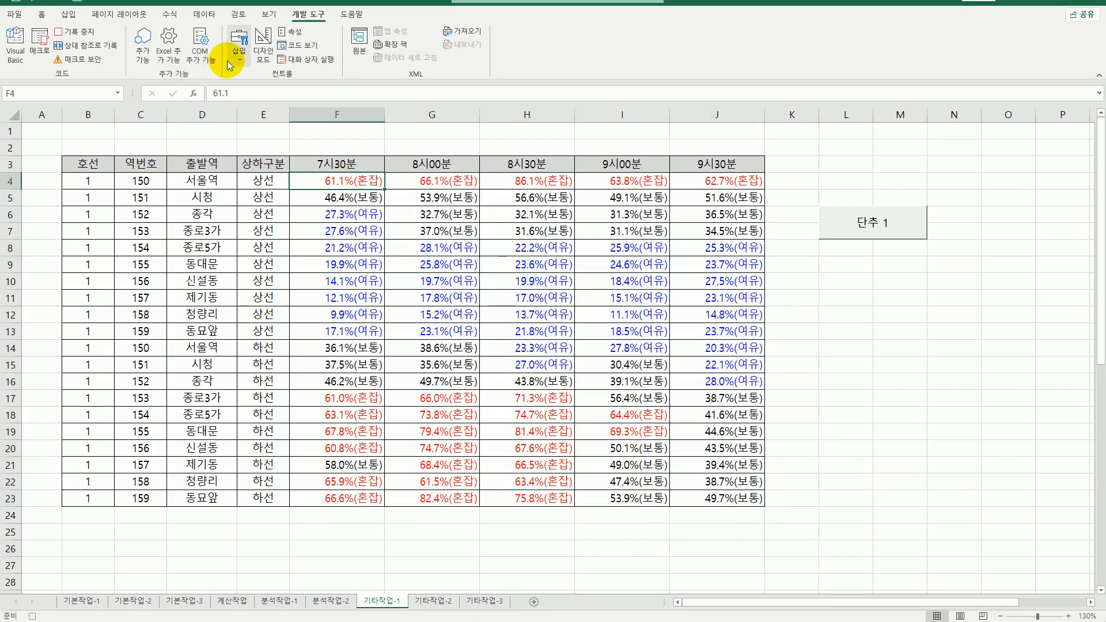
{"action": "left_click", "coordinate": [72, 34]}
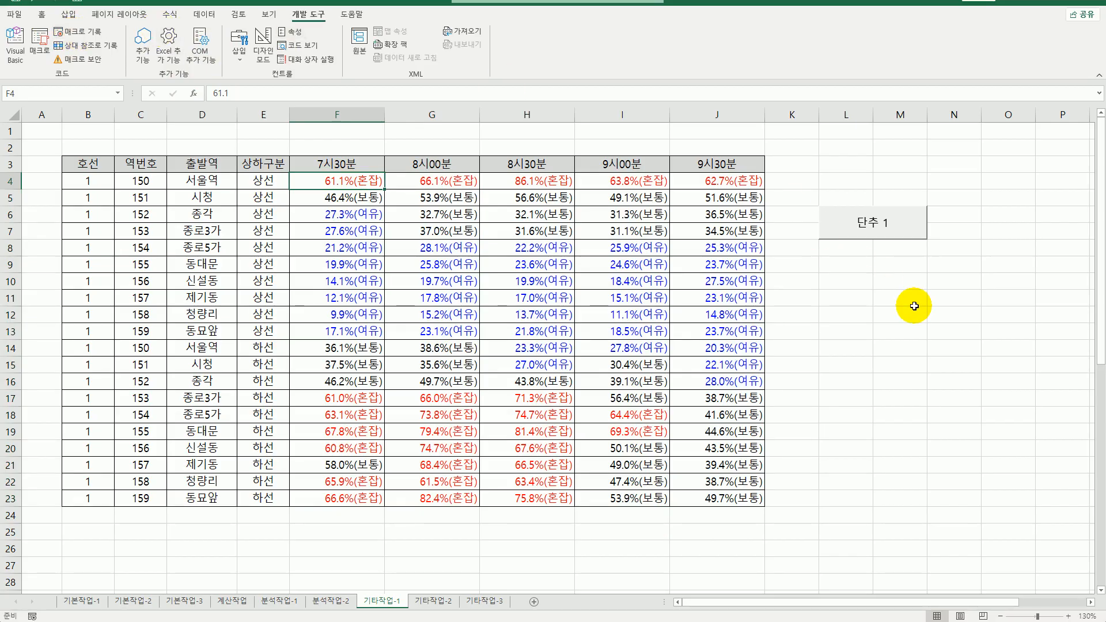
{"action": "right_click", "coordinate": [874, 237]}
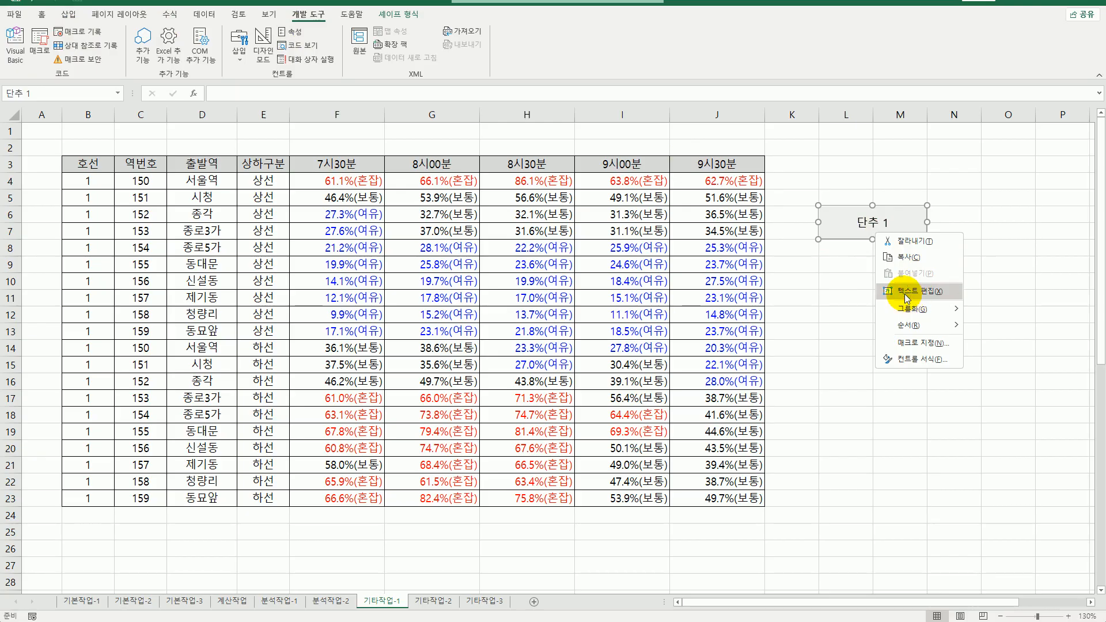
{"action": "left_click", "coordinate": [905, 292]}
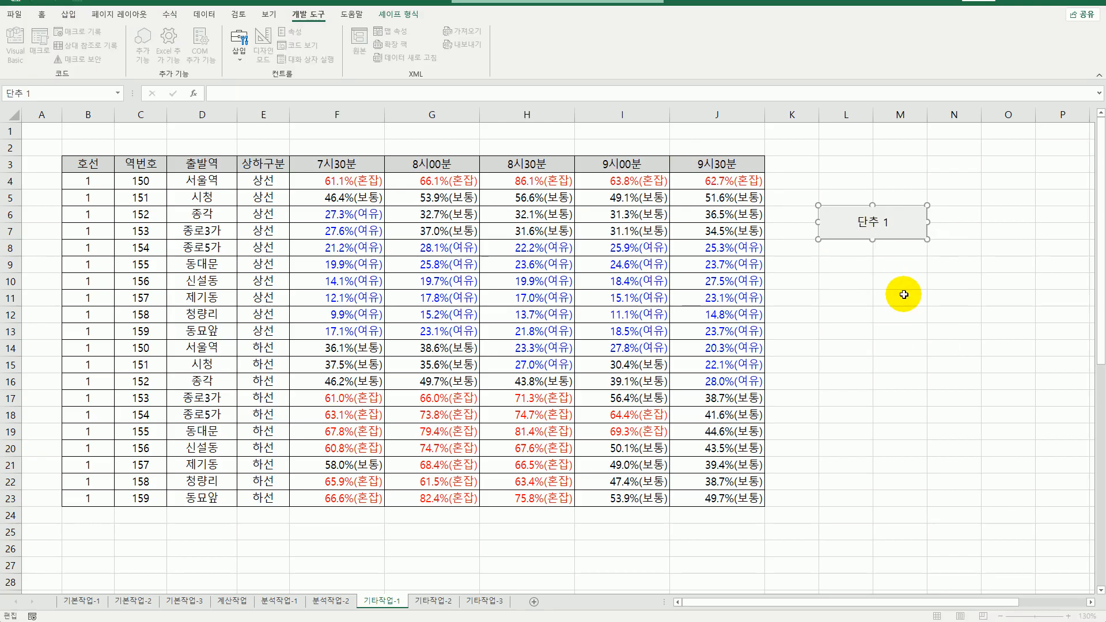
{"action": "key", "text": "ctrl+a"}
{"action": "type", "text": "서식적요ㅇ"}
{"action": "left_click", "coordinate": [904, 294]}
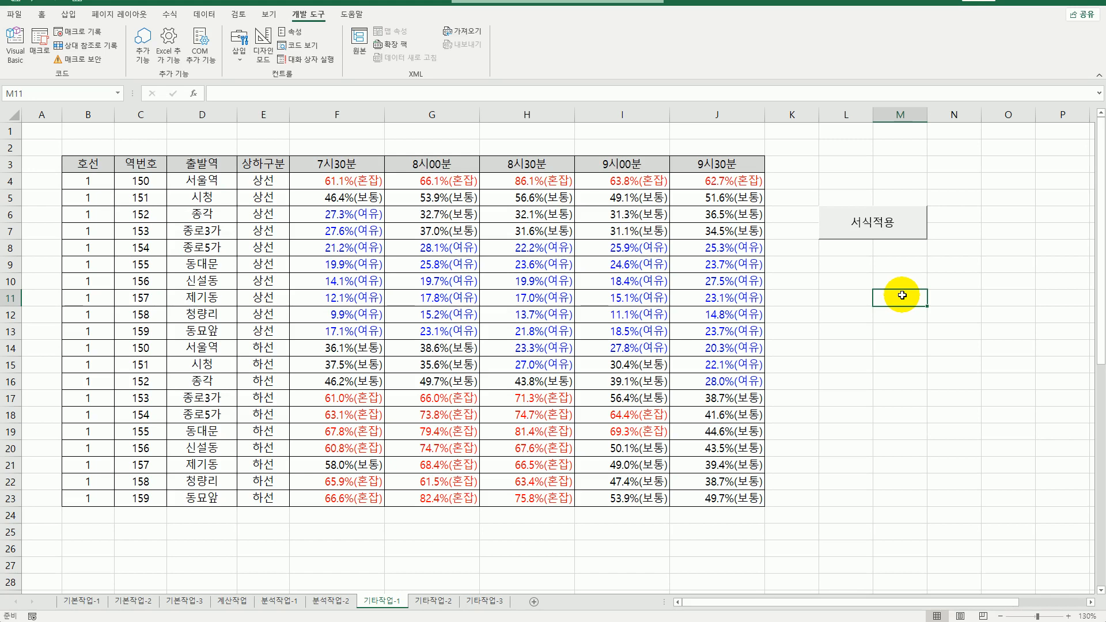
Step: Insert a form control button (단추) over L10:M11, name its macro 서식해제 and start recording it in 현재 통합 문서
{"action": "left_click", "coordinate": [242, 57]}
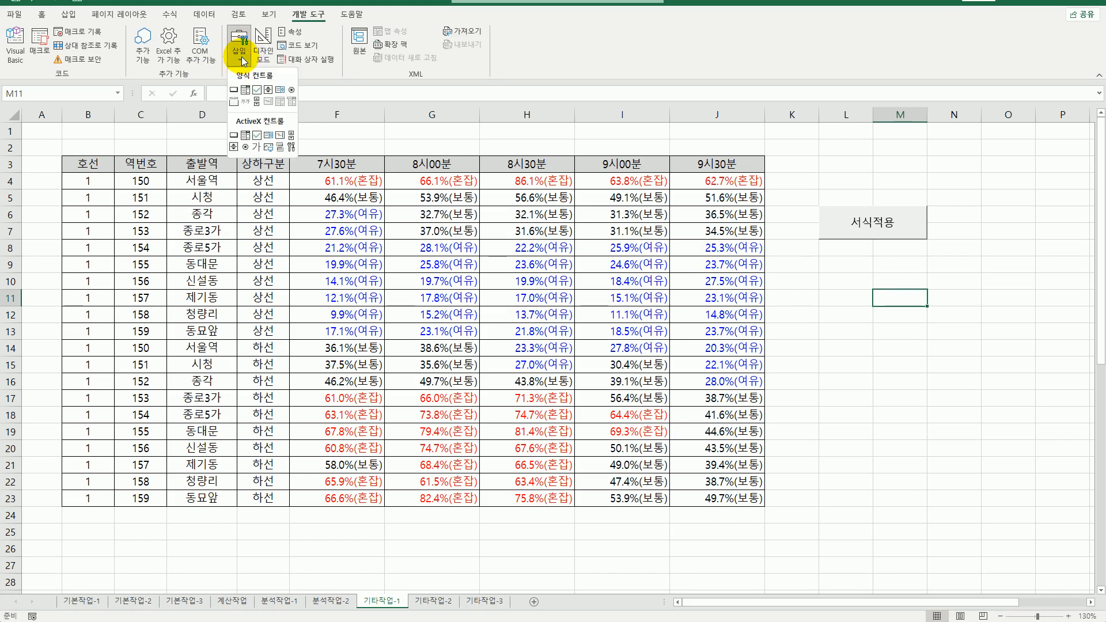
{"action": "left_click", "coordinate": [233, 89]}
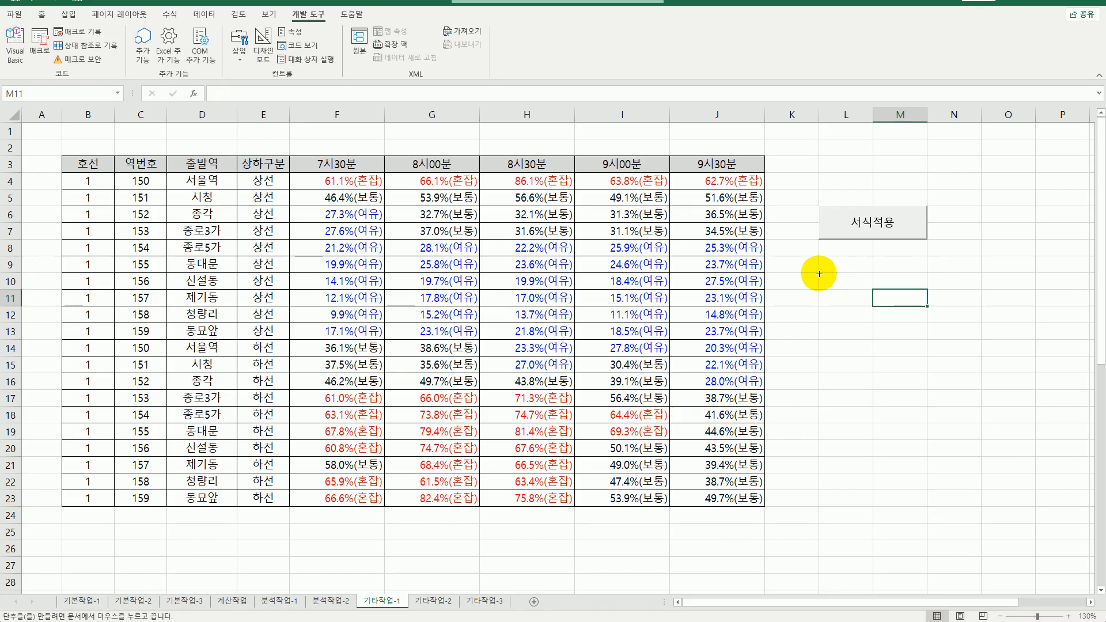
{"action": "left_click_drag", "start_coordinate": [819, 273], "coordinate": [913, 299]}
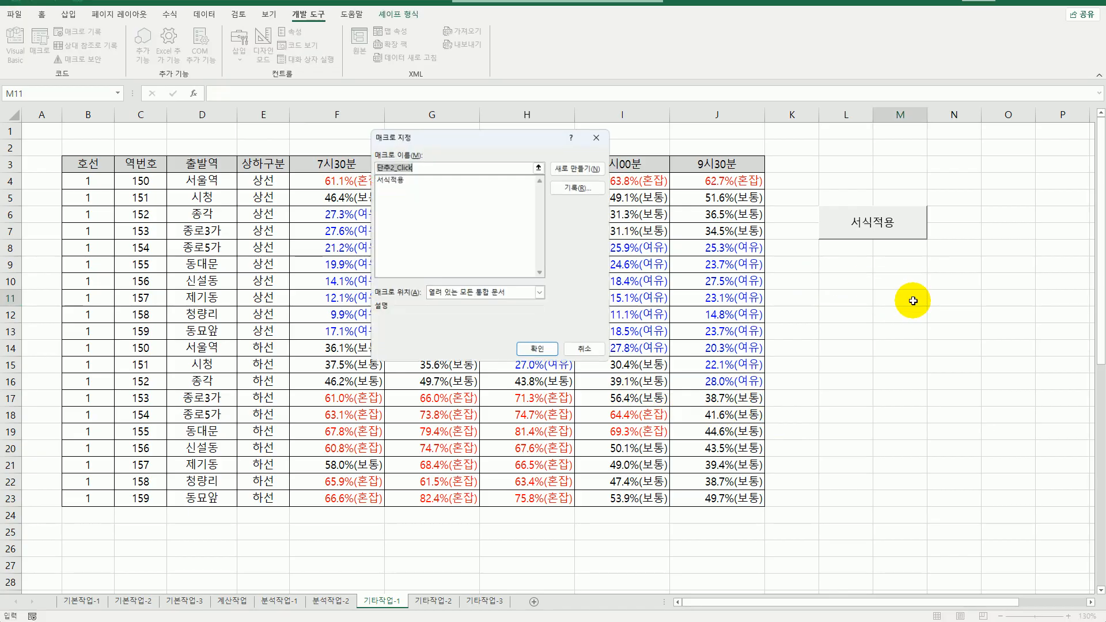
{"action": "type", "text": "서식해제"}
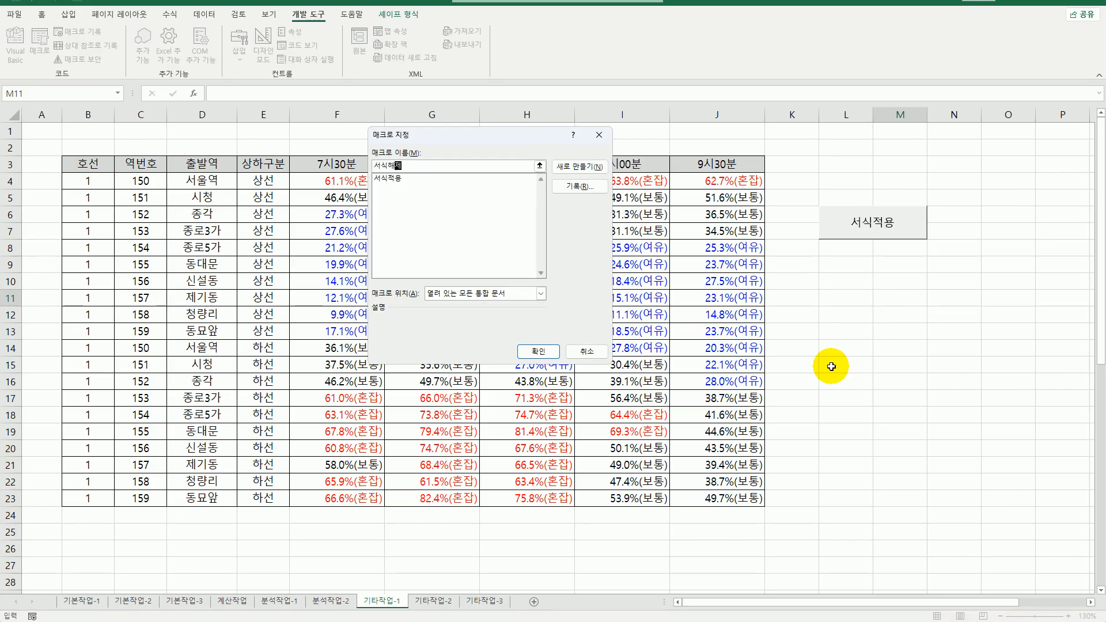
{"action": "left_click", "coordinate": [588, 190]}
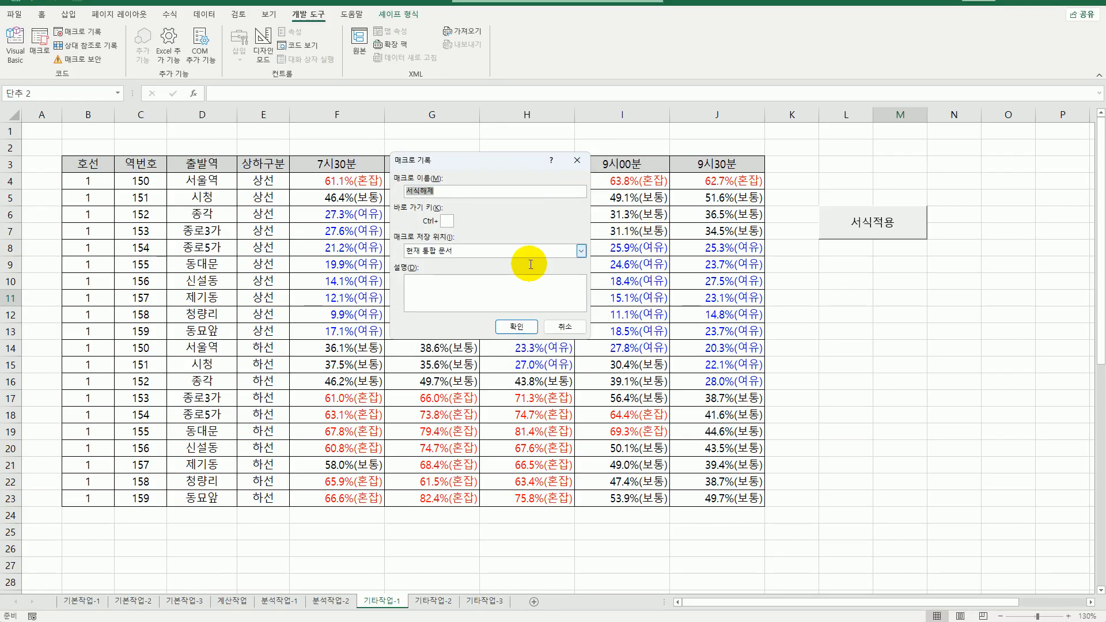
{"action": "left_click", "coordinate": [511, 330]}
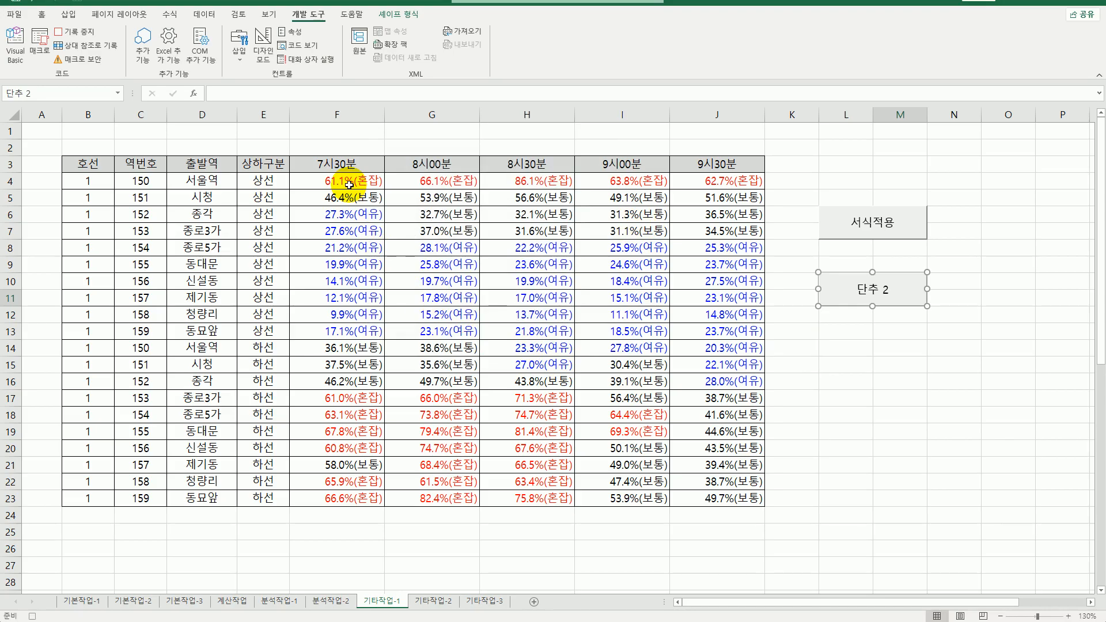
Step: While recording, apply the 일반 number format to F4:J23, and stop the macro recording
{"action": "left_click_drag", "start_coordinate": [346, 180], "coordinate": [722, 494]}
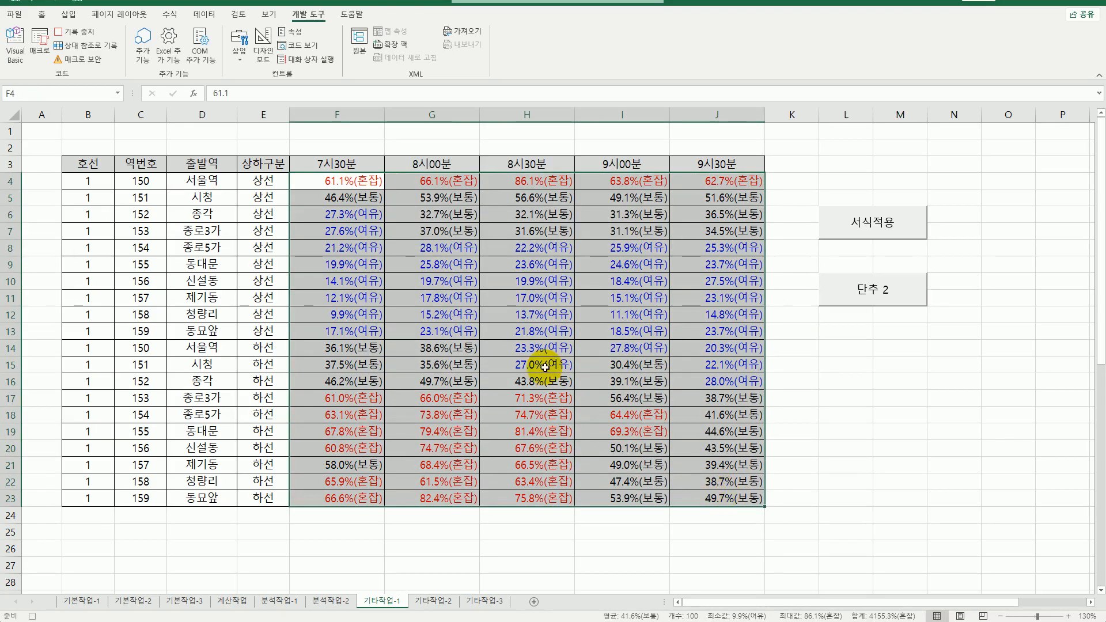
{"action": "right_click", "coordinate": [495, 234]}
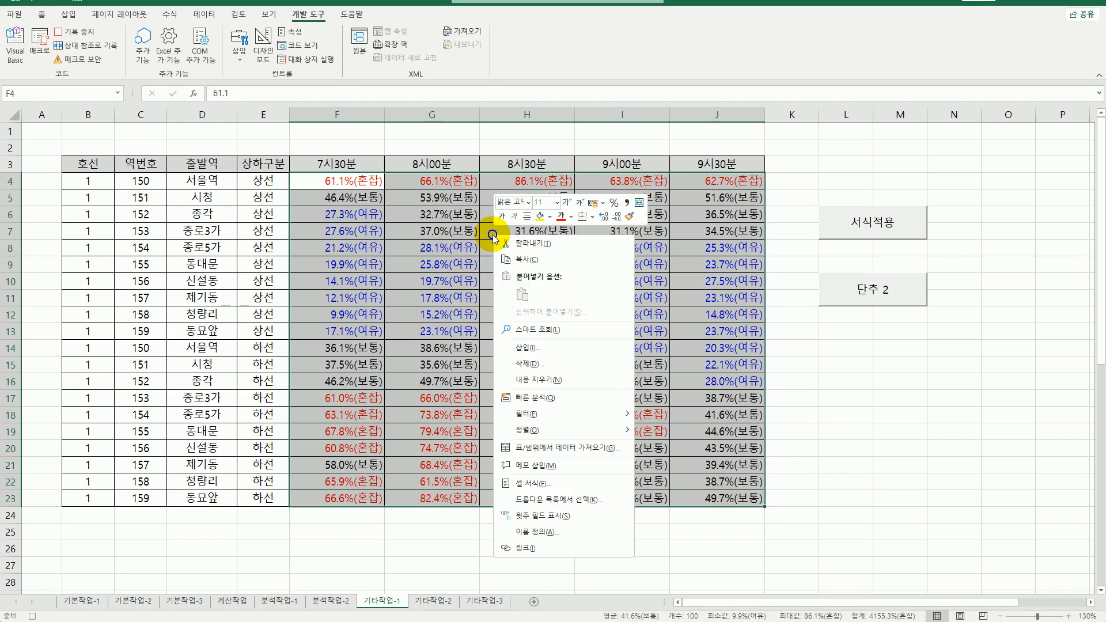
{"action": "left_click", "coordinate": [570, 483]}
{"action": "left_click_drag", "start_coordinate": [559, 324], "coordinate": [545, 192]}
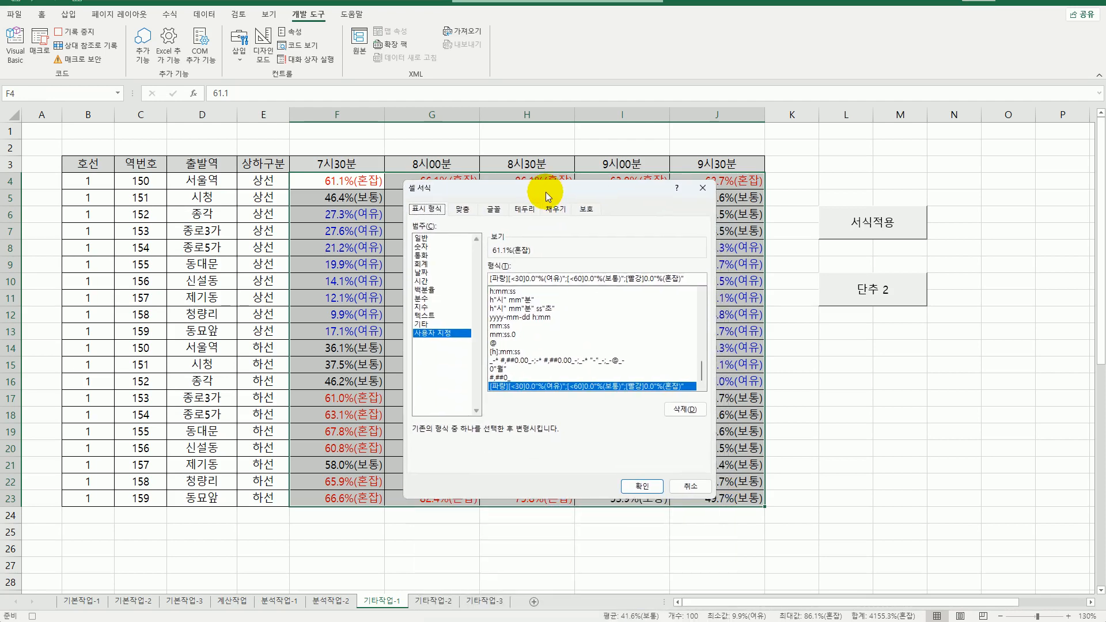
{"action": "left_click", "coordinate": [437, 238]}
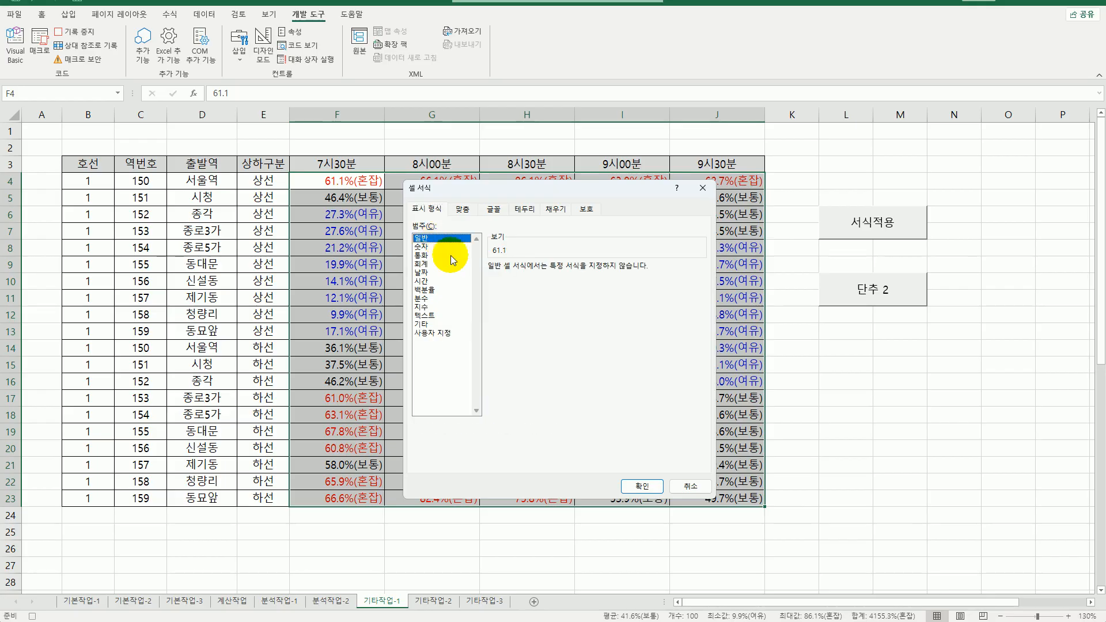
{"action": "left_click", "coordinate": [639, 485]}
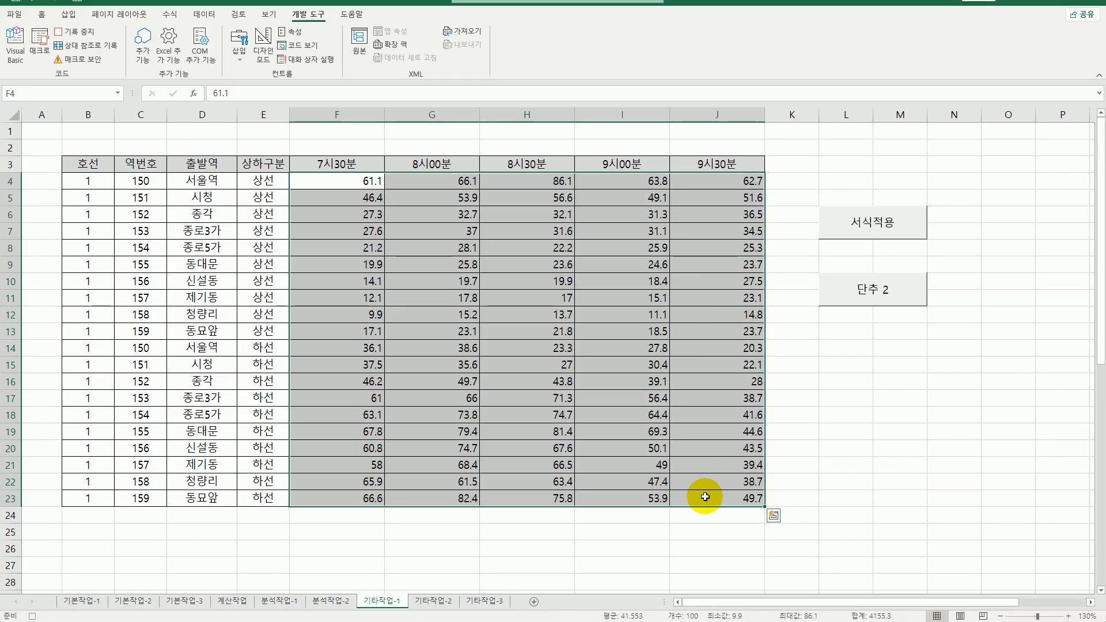
{"action": "left_click", "coordinate": [705, 497]}
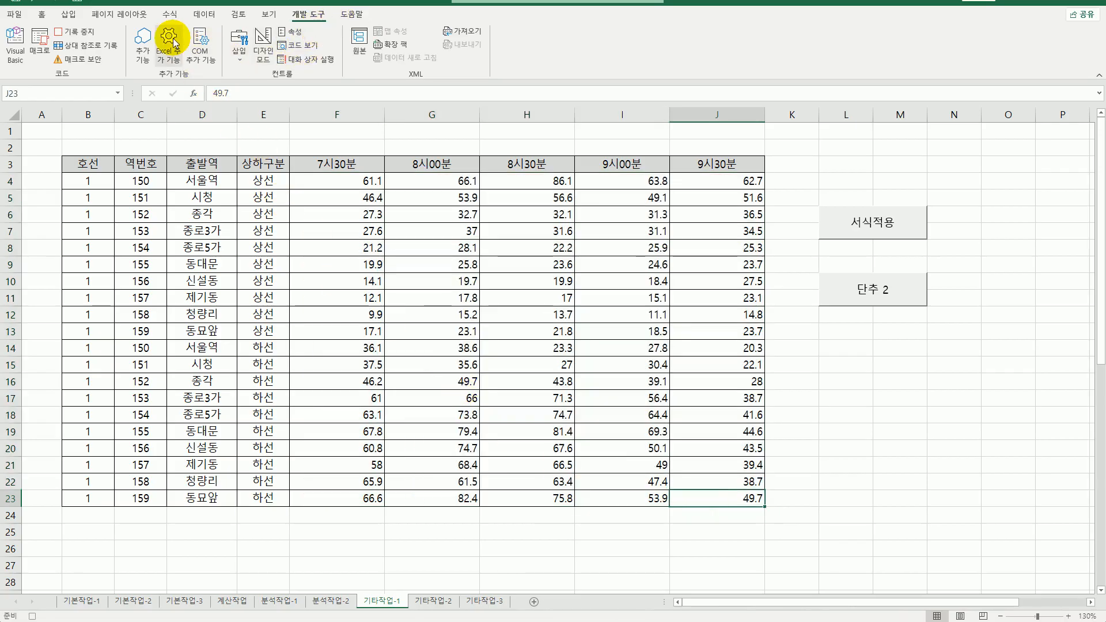
{"action": "left_click", "coordinate": [85, 33]}
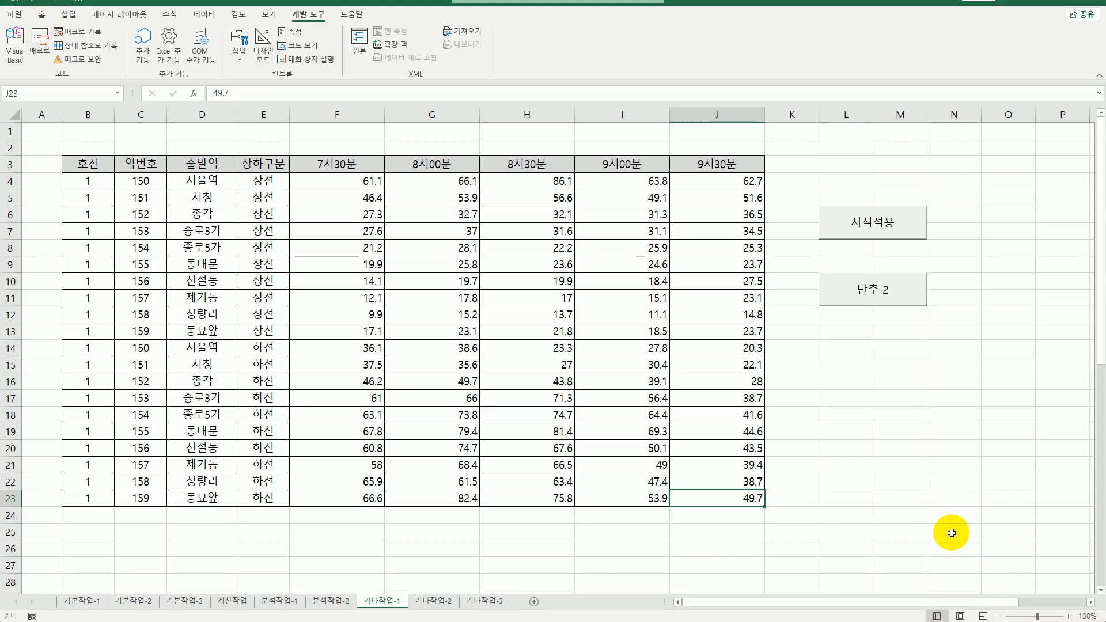
Step: Change the label of the second button, 단추 2, to 서식해제
{"action": "right_click", "coordinate": [874, 301]}
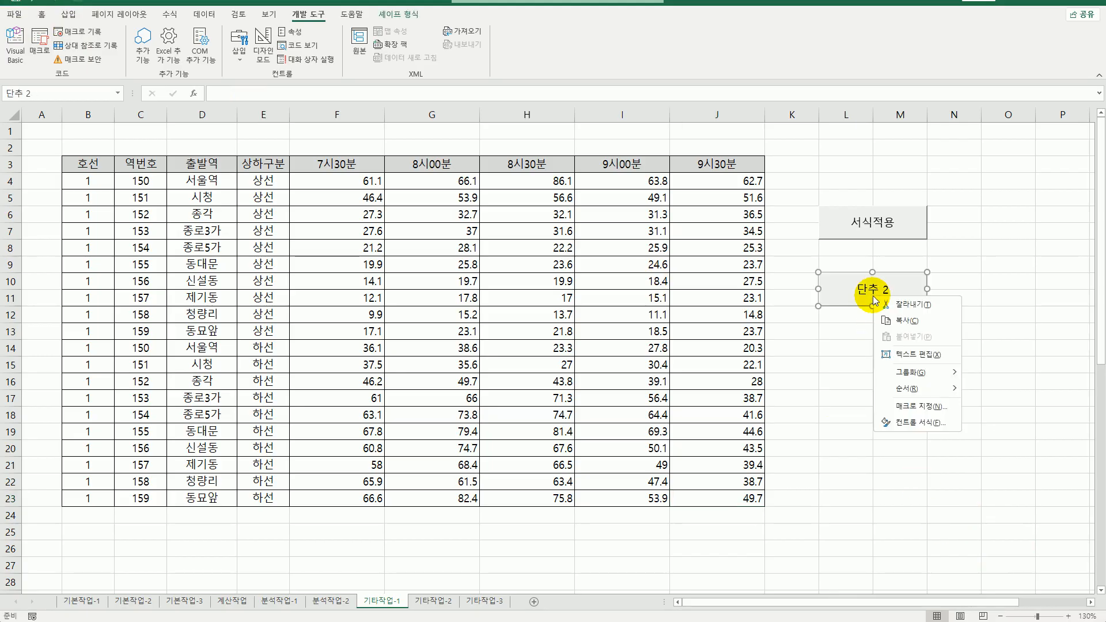
{"action": "left_click", "coordinate": [920, 359]}
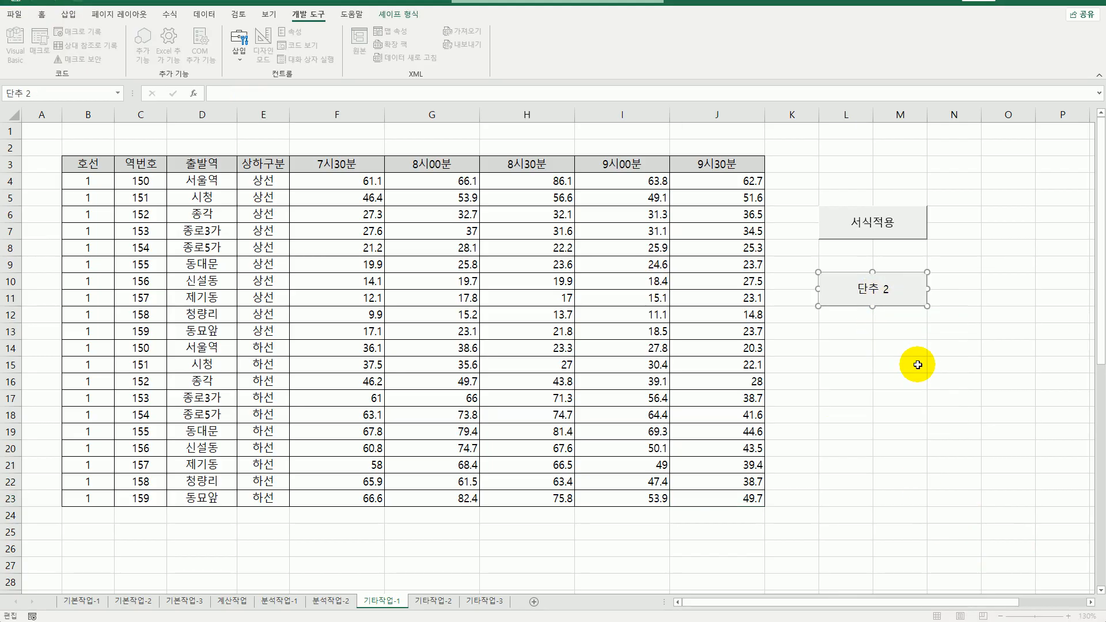
{"action": "key", "text": "ctrl+a"}
{"action": "type", "text": "서식햇"}
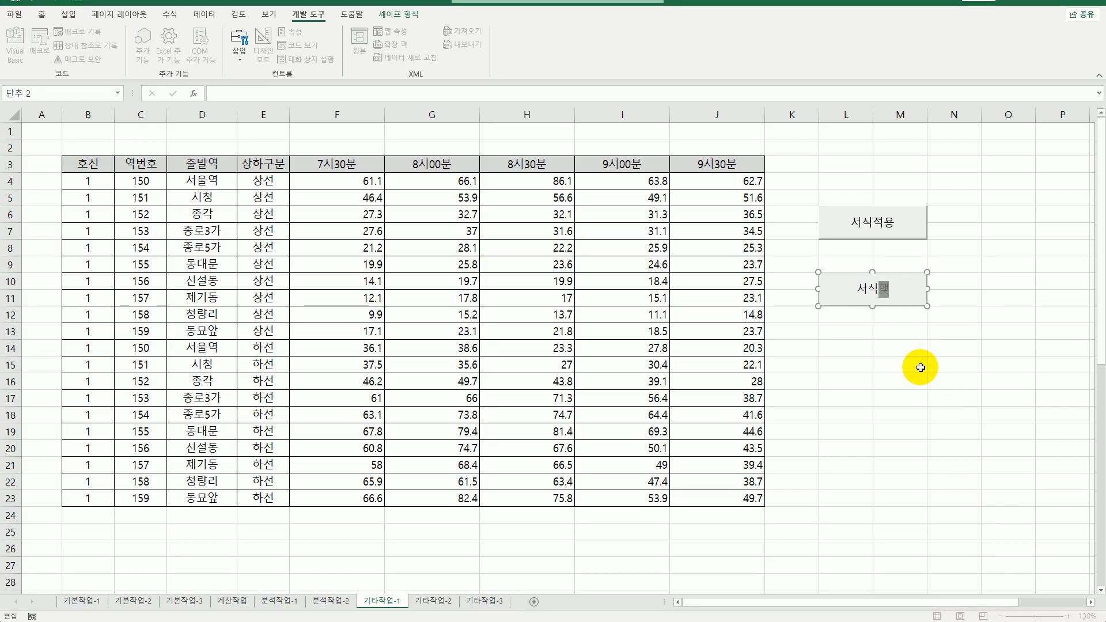
{"action": "type", "text": "제"}
{"action": "left_click", "coordinate": [920, 367]}
Step: Move the 서식해제 button up one row so that it covers cells L9:M10
{"action": "left_click_drag", "start_coordinate": [955, 219], "coordinate": [958, 228]}
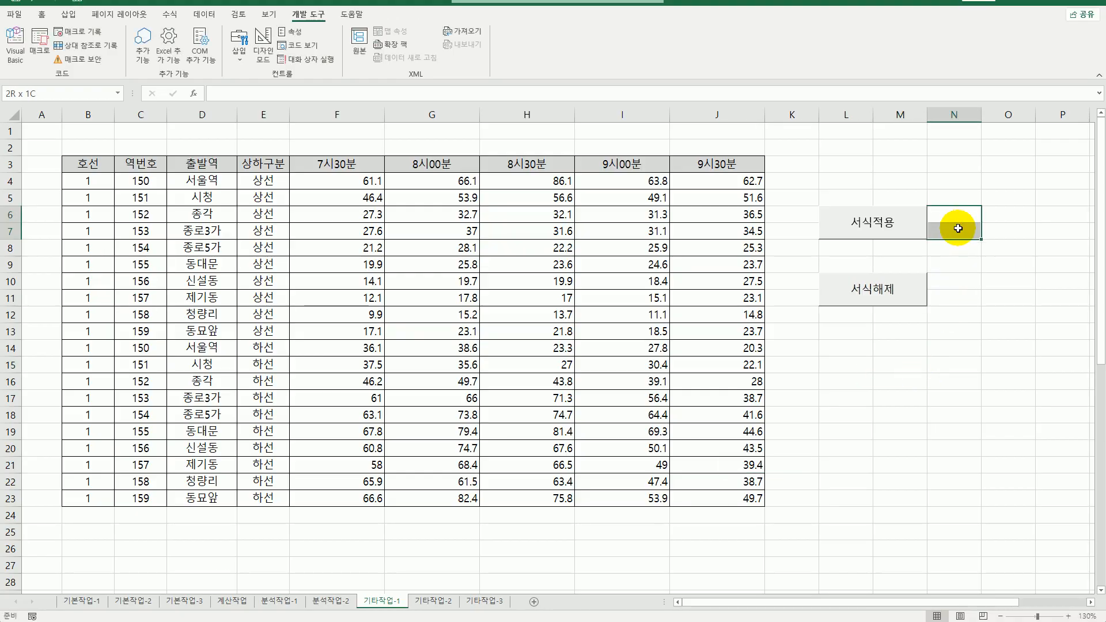
{"action": "left_click_drag", "start_coordinate": [960, 279], "coordinate": [959, 292]}
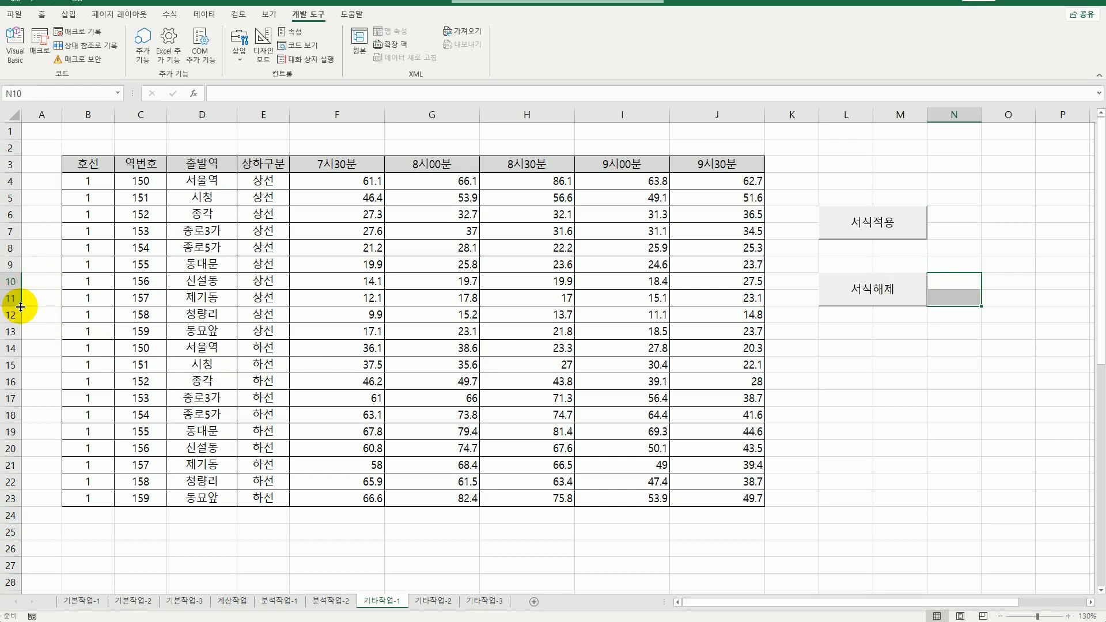
{"action": "right_click", "coordinate": [916, 286]}
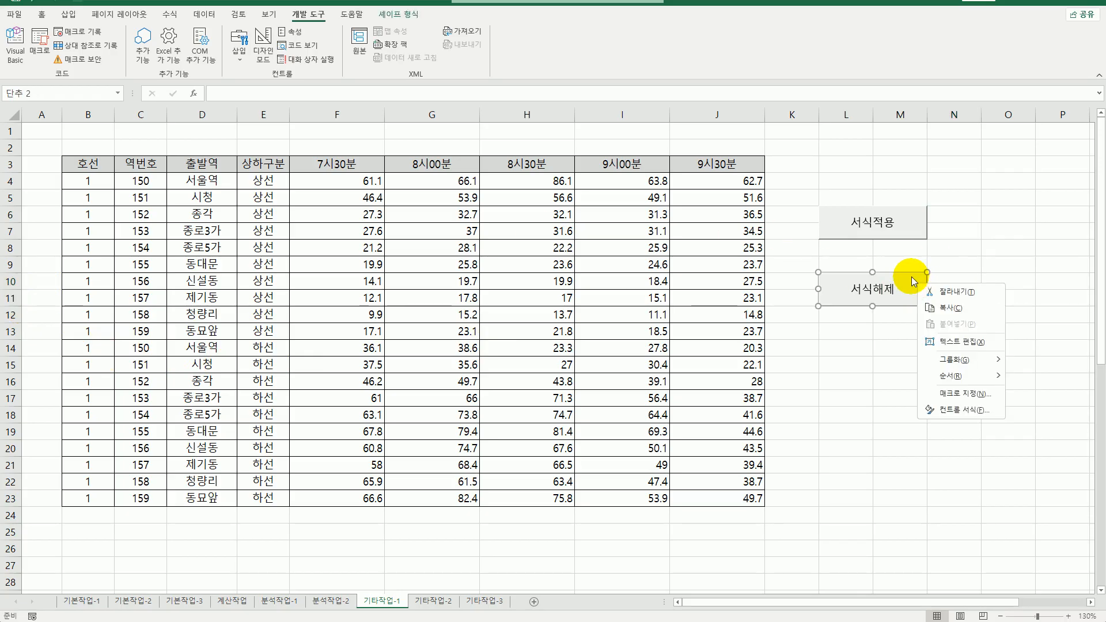
{"action": "left_click", "coordinate": [982, 252]}
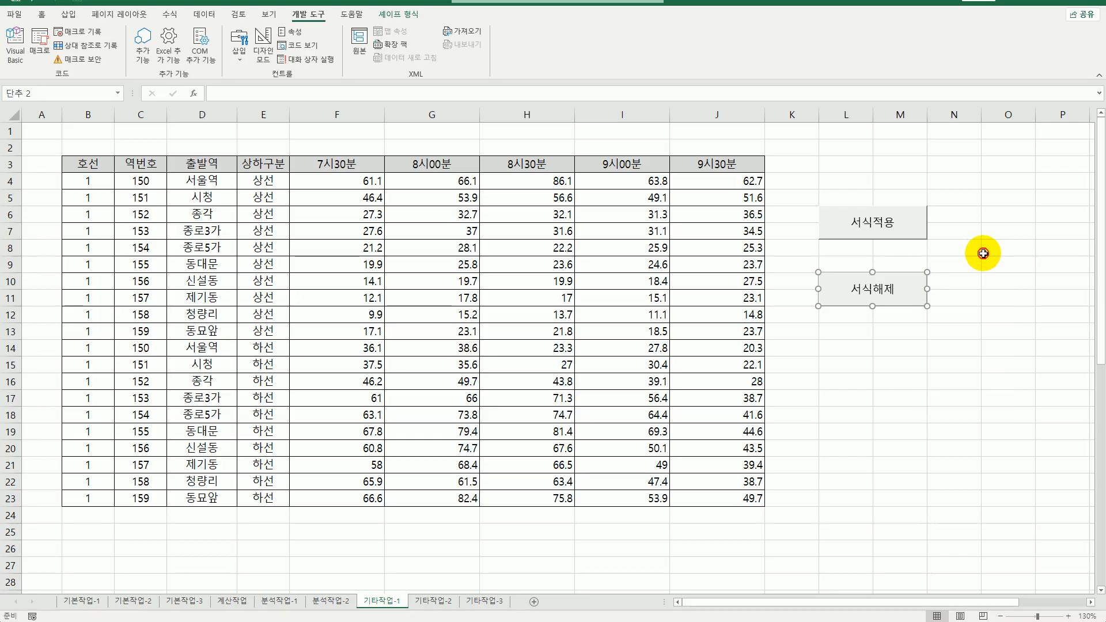
{"action": "left_click", "coordinate": [952, 316]}
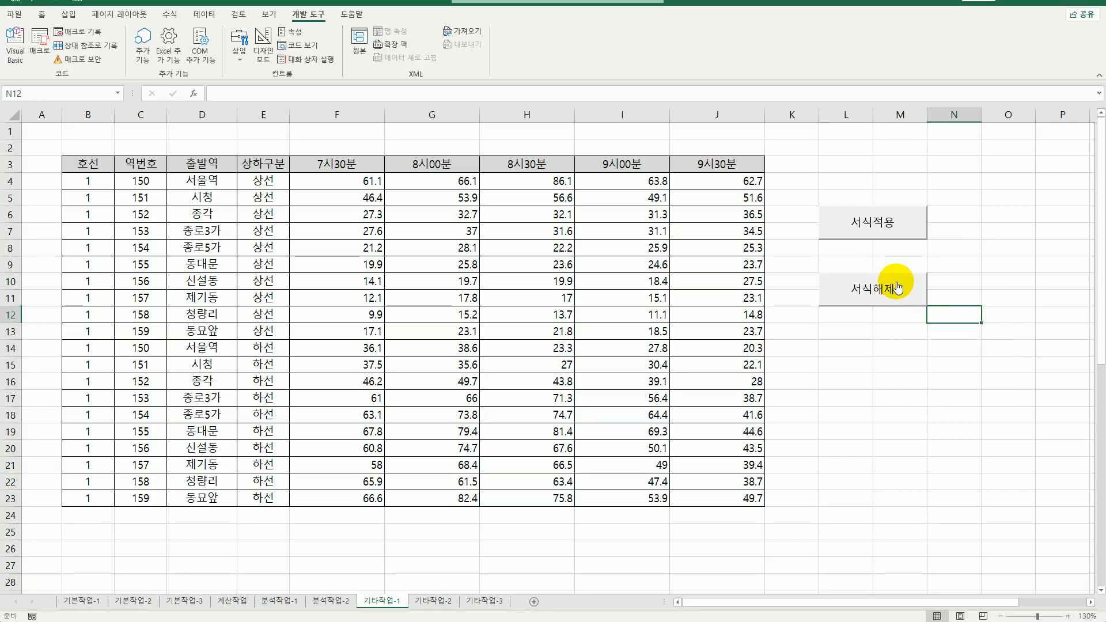
{"action": "right_click", "coordinate": [897, 281]}
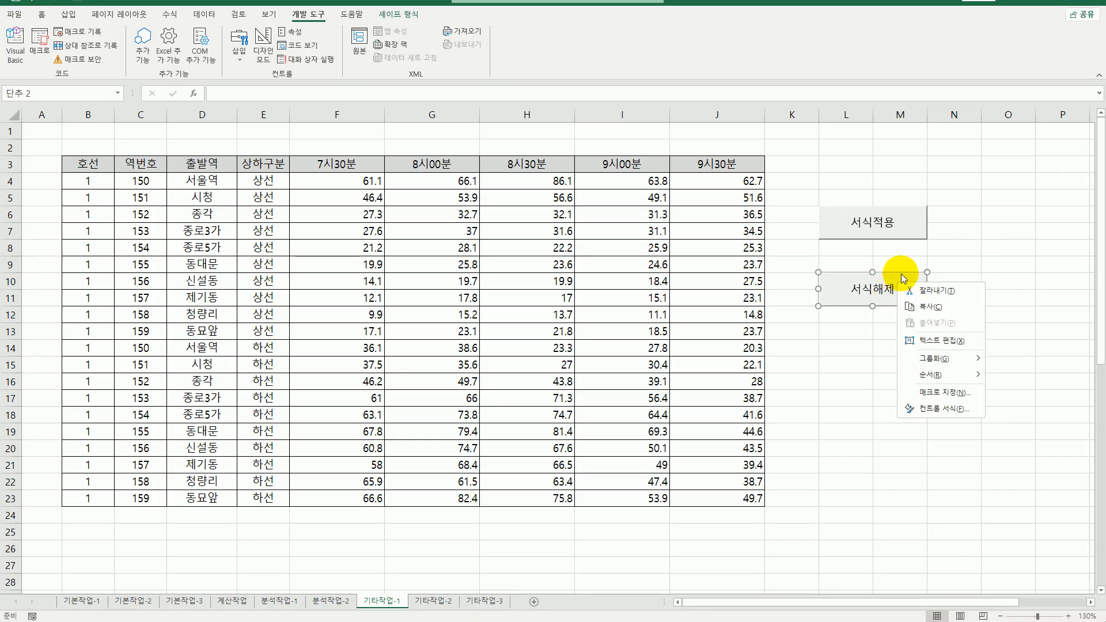
{"action": "key", "text": "Escape"}
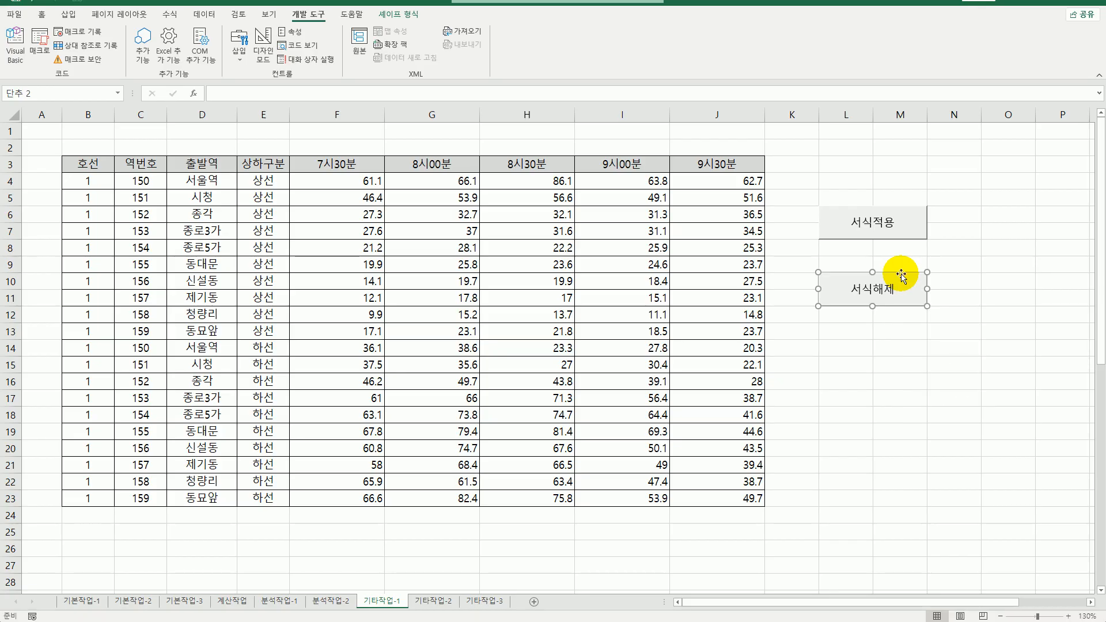
{"action": "left_click_drag", "start_coordinate": [902, 275], "coordinate": [900, 258]}
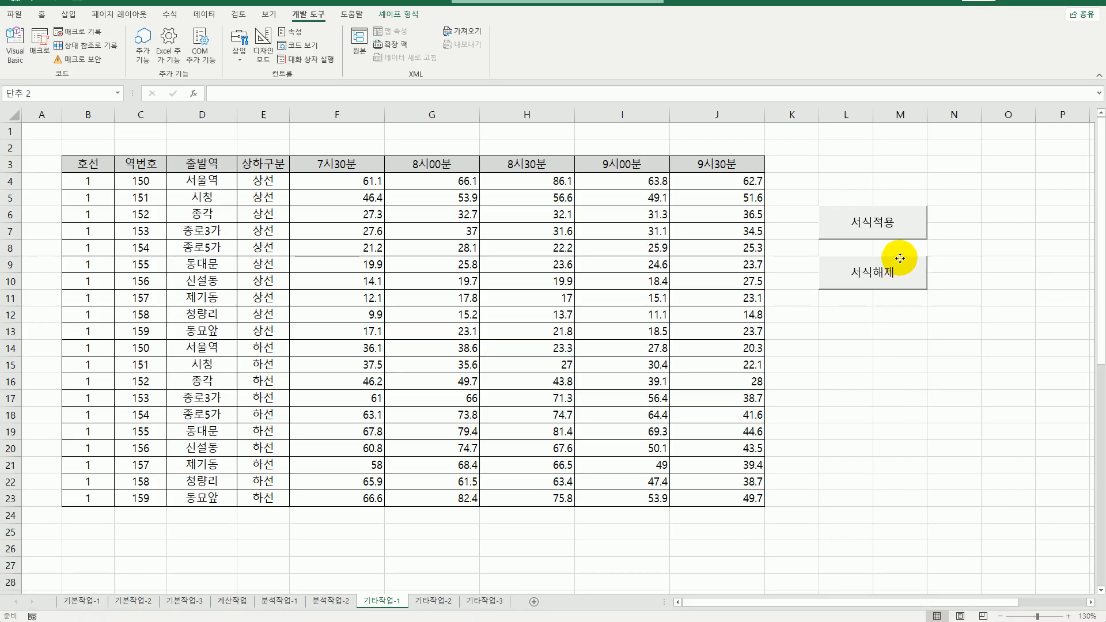
{"action": "left_click", "coordinate": [948, 297]}
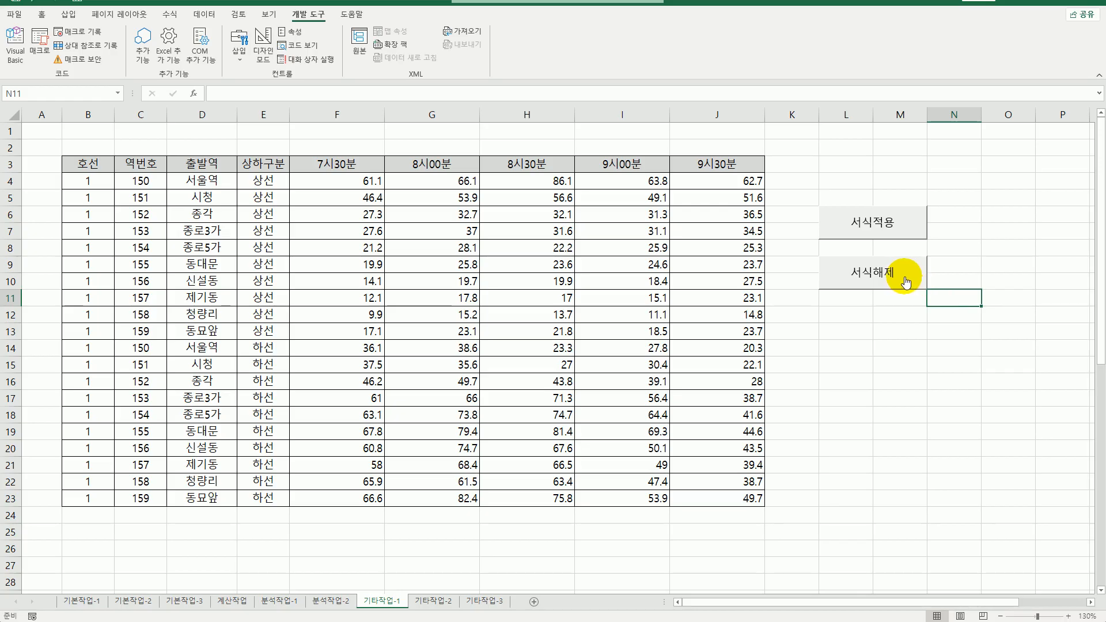
{"action": "right_click", "coordinate": [873, 273]}
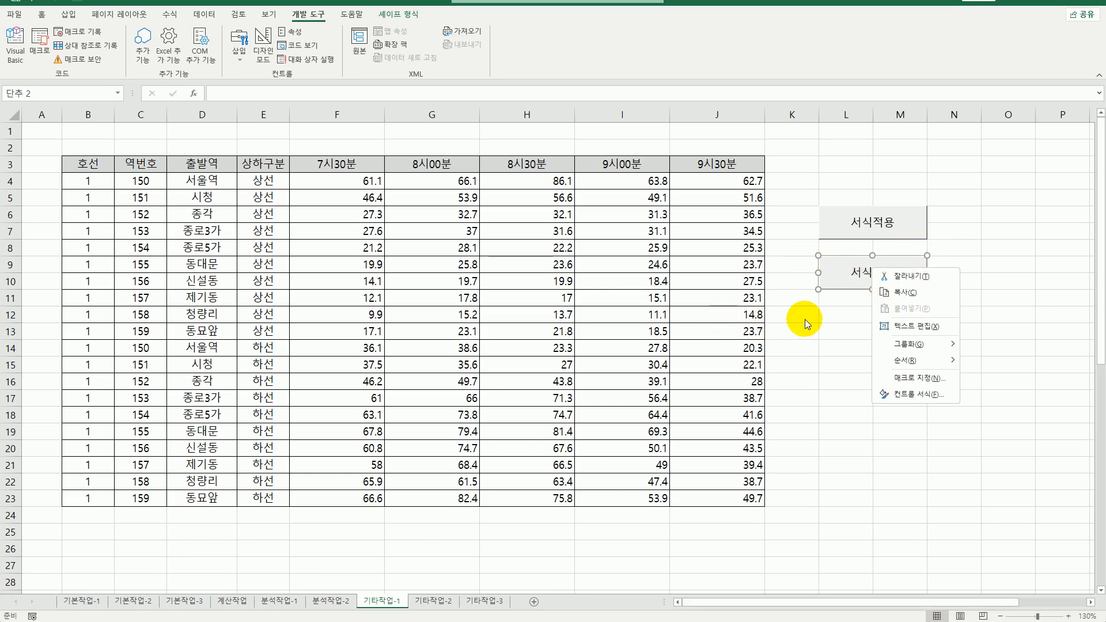
{"action": "left_click", "coordinate": [827, 355]}
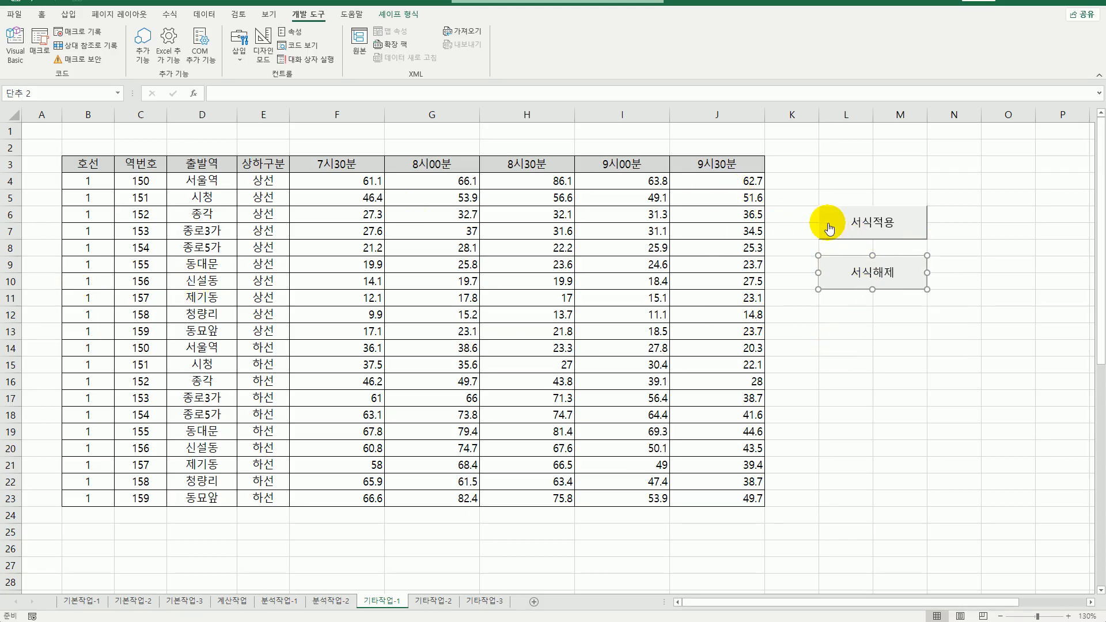
{"action": "left_click_drag", "start_coordinate": [951, 212], "coordinate": [950, 233]}
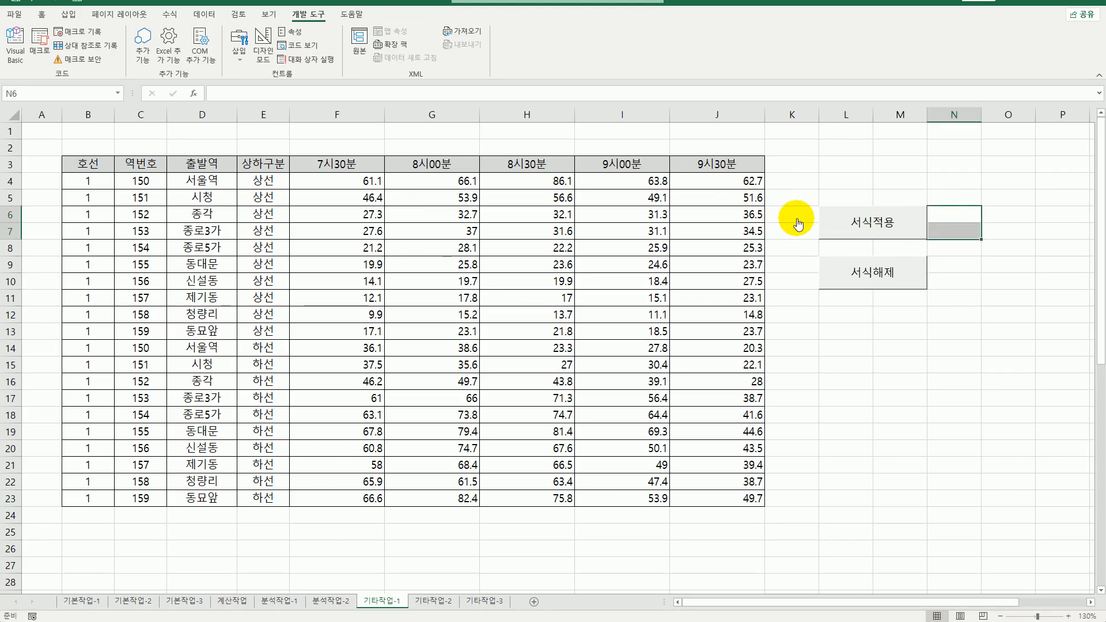
{"action": "left_click_drag", "start_coordinate": [945, 214], "coordinate": [949, 279]}
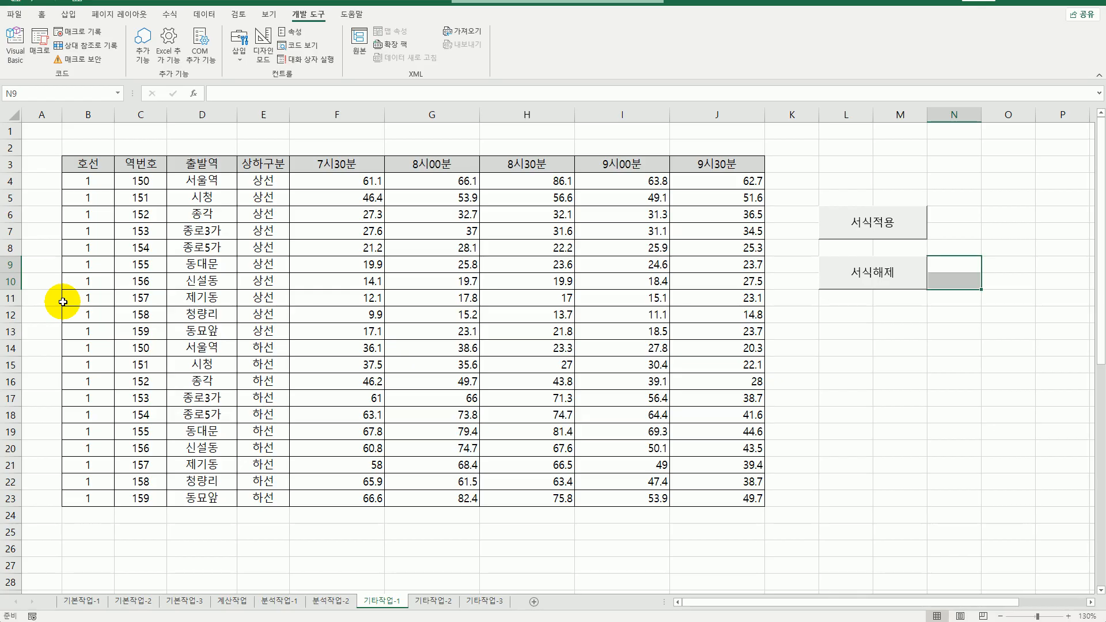
{"action": "left_click", "coordinate": [826, 398]}
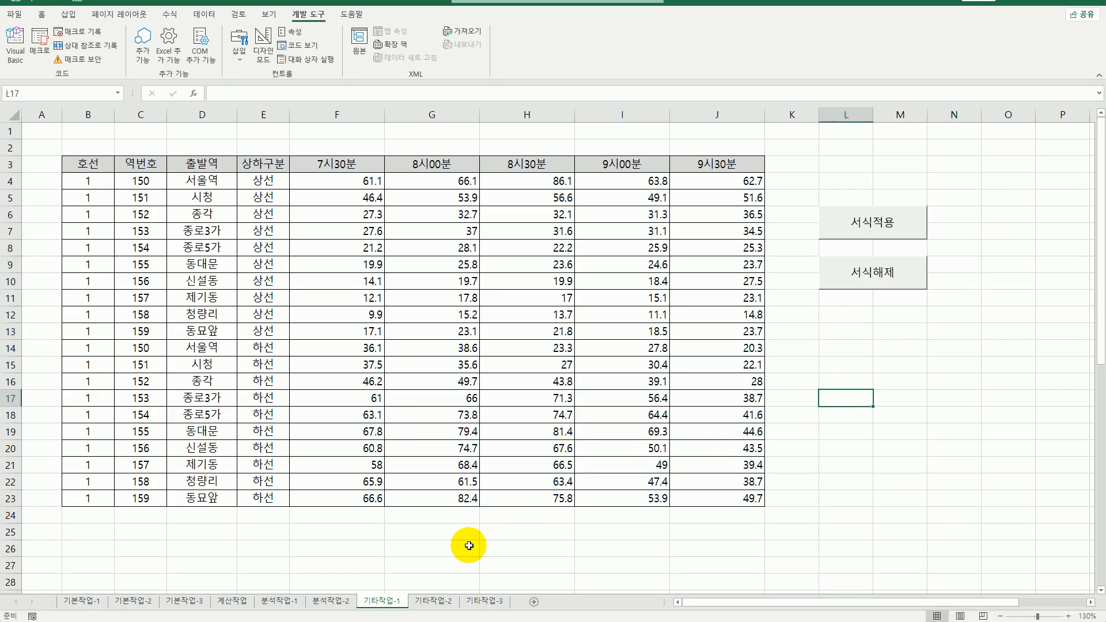
Step: On the 기타작업-2 sheet, add a chart title to the marine accident column chart
{"action": "left_click", "coordinate": [456, 603]}
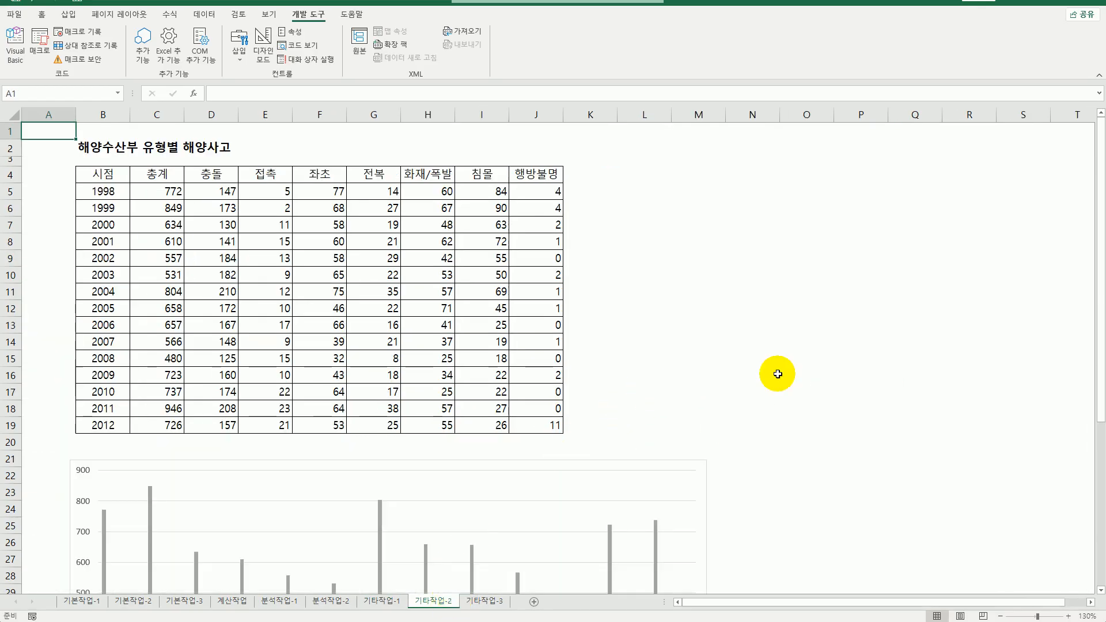
{"action": "scroll", "coordinate": [796, 401], "scroll_direction": "down", "scroll_amount": 2}
{"action": "scroll", "coordinate": [795, 401], "scroll_direction": "down", "scroll_amount": 4}
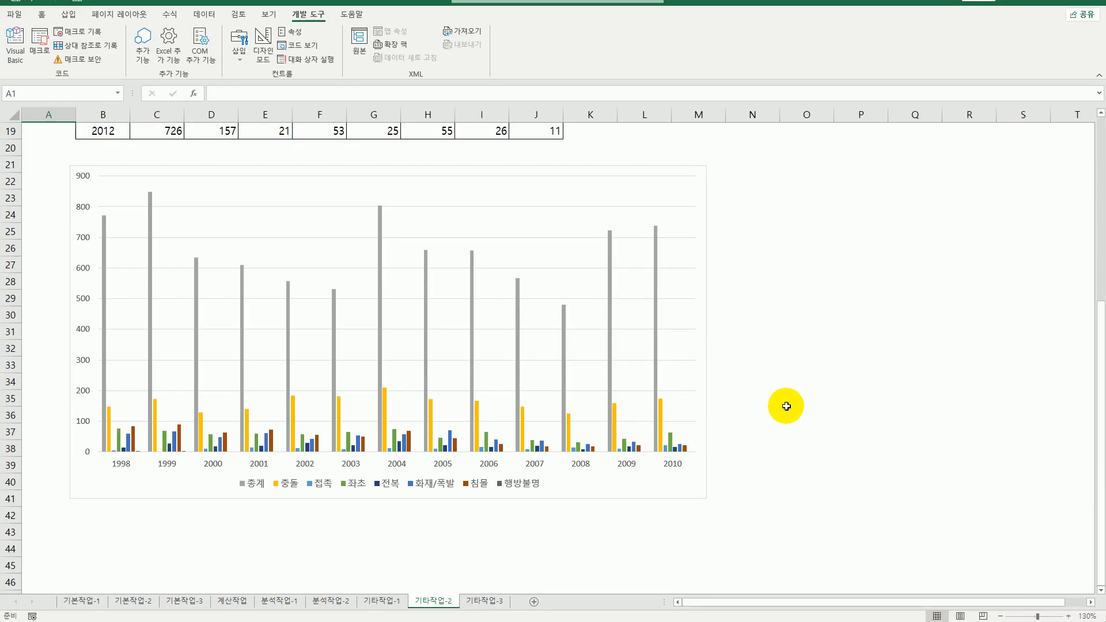
{"action": "left_click", "coordinate": [702, 261]}
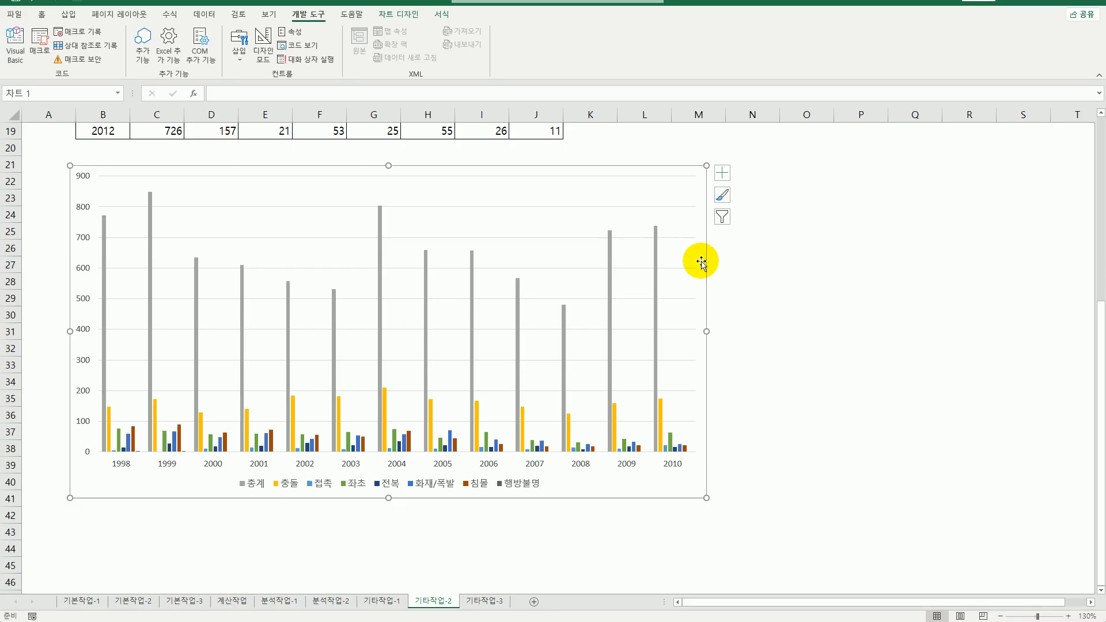
{"action": "left_click", "coordinate": [727, 172]}
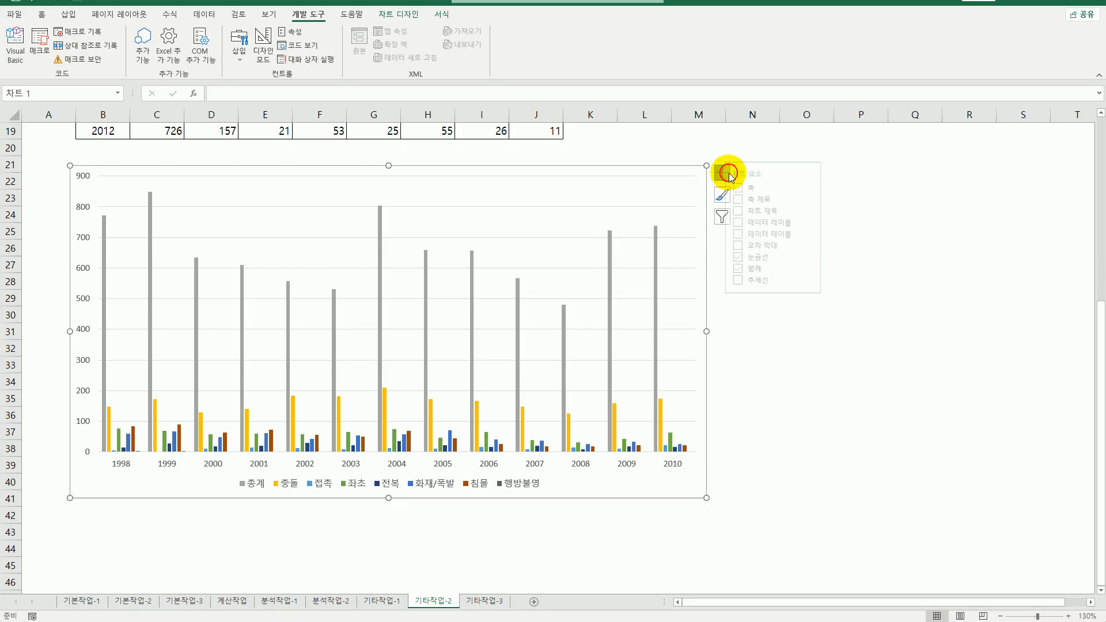
{"action": "left_click", "coordinate": [785, 217]}
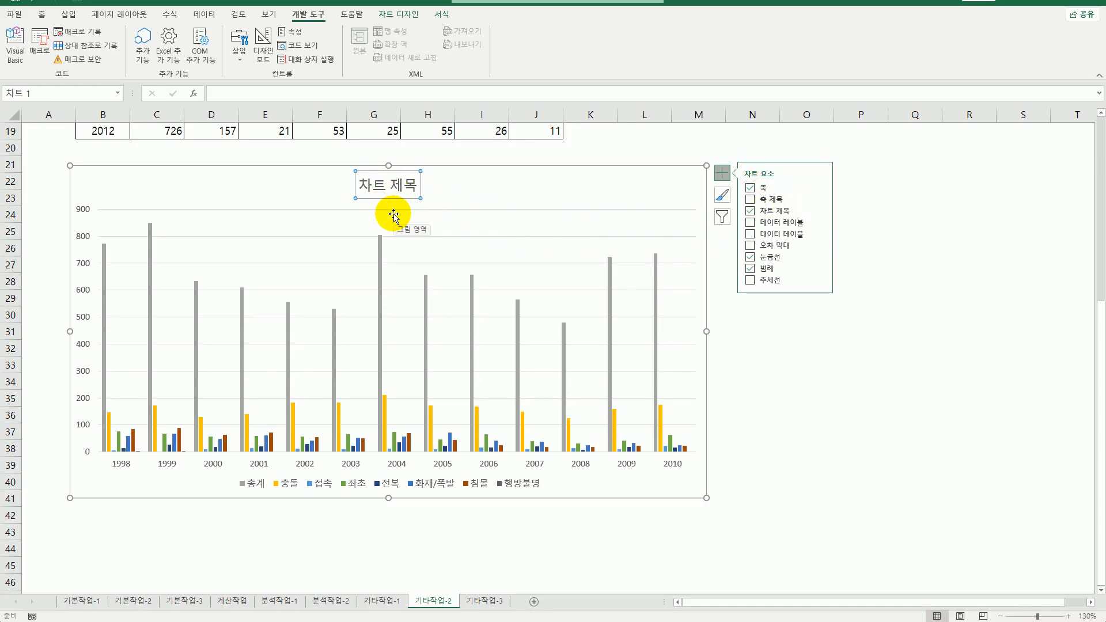
Step: Link the chart title to cell B2 of the 기타작업-2 sheet with the formula ='기타작업-2'!$B$2
{"action": "left_click", "coordinate": [238, 96]}
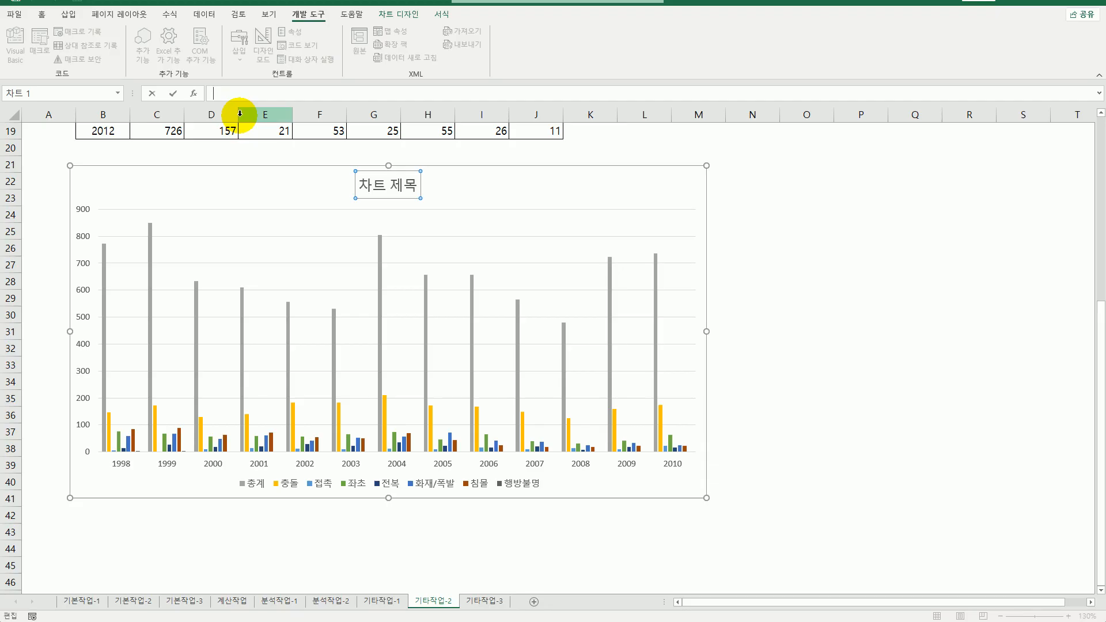
{"action": "type", "text": "="}
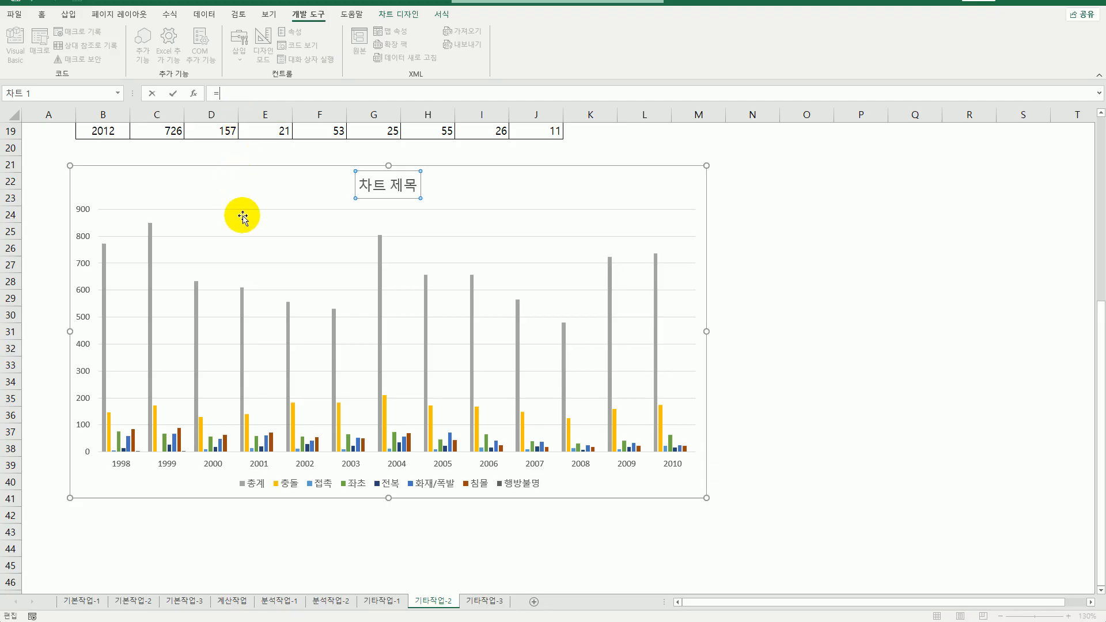
{"action": "scroll", "coordinate": [240, 215], "scroll_direction": "up", "scroll_amount": 6}
{"action": "left_click", "coordinate": [113, 156]}
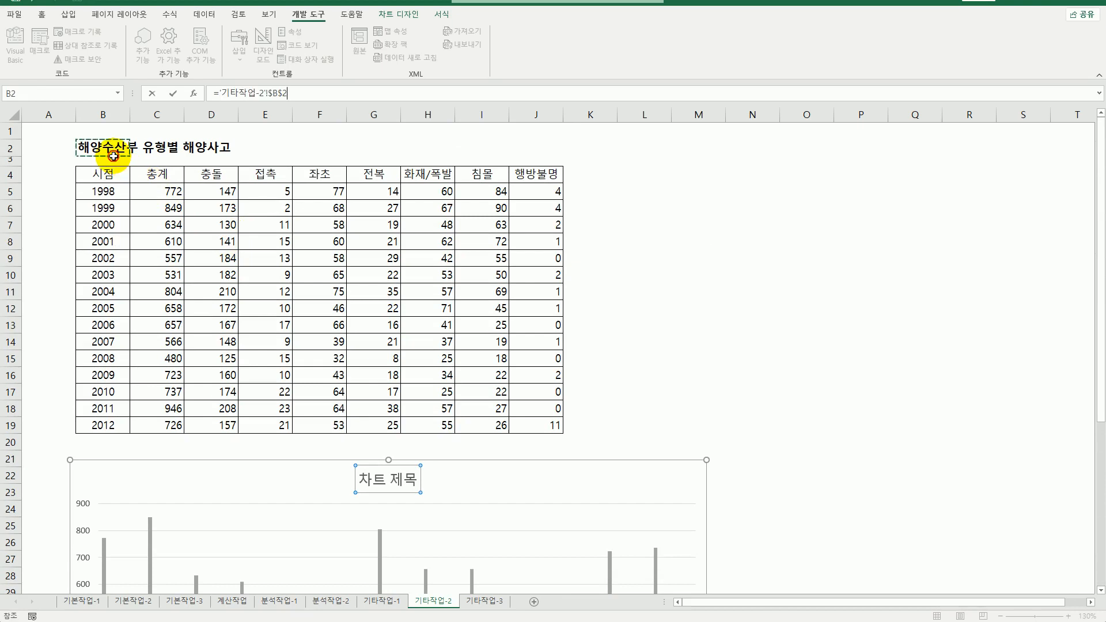
{"action": "key", "text": "Return"}
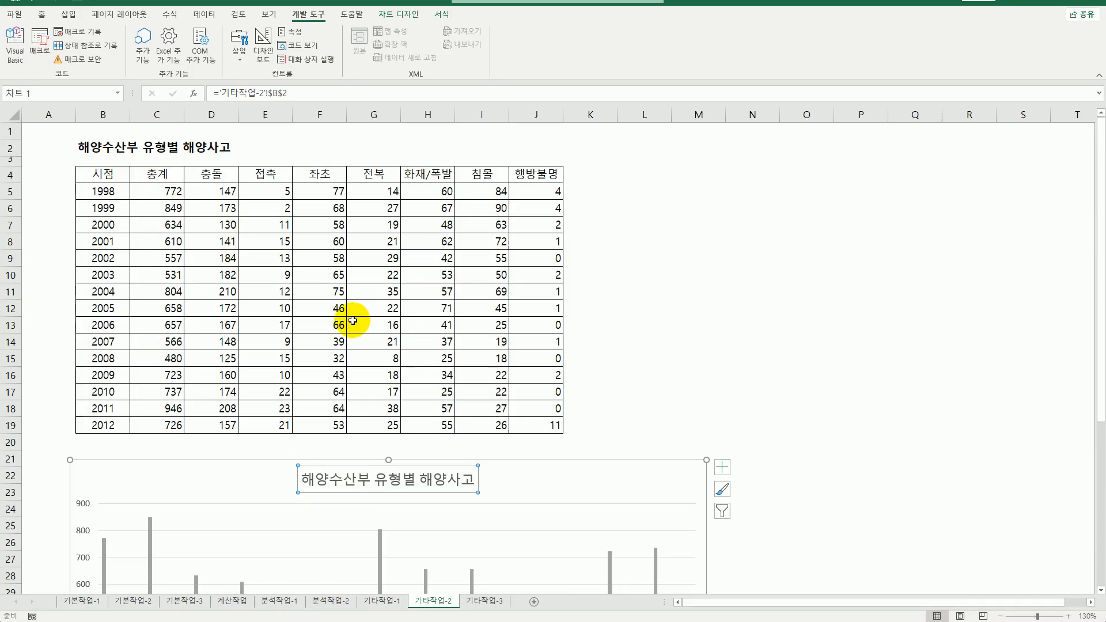
Step: Open the chart's 데이터 원본 선택 dialog and move it clear of the source table B4:J19
{"action": "scroll", "coordinate": [352, 321], "scroll_direction": "down", "scroll_amount": 3}
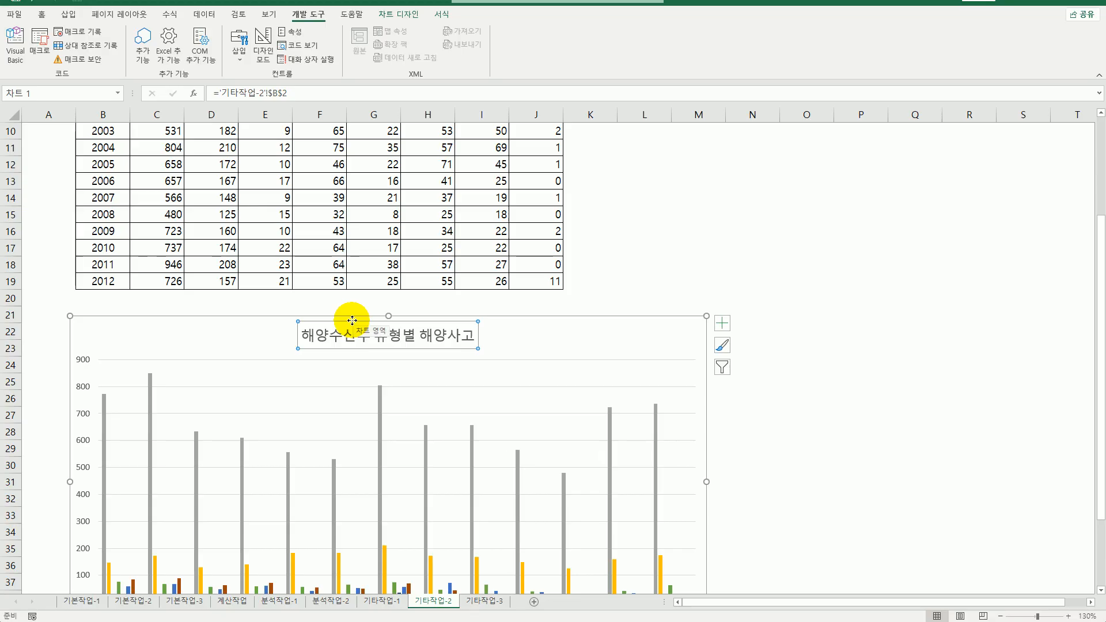
{"action": "scroll", "coordinate": [353, 320], "scroll_direction": "down", "scroll_amount": 3}
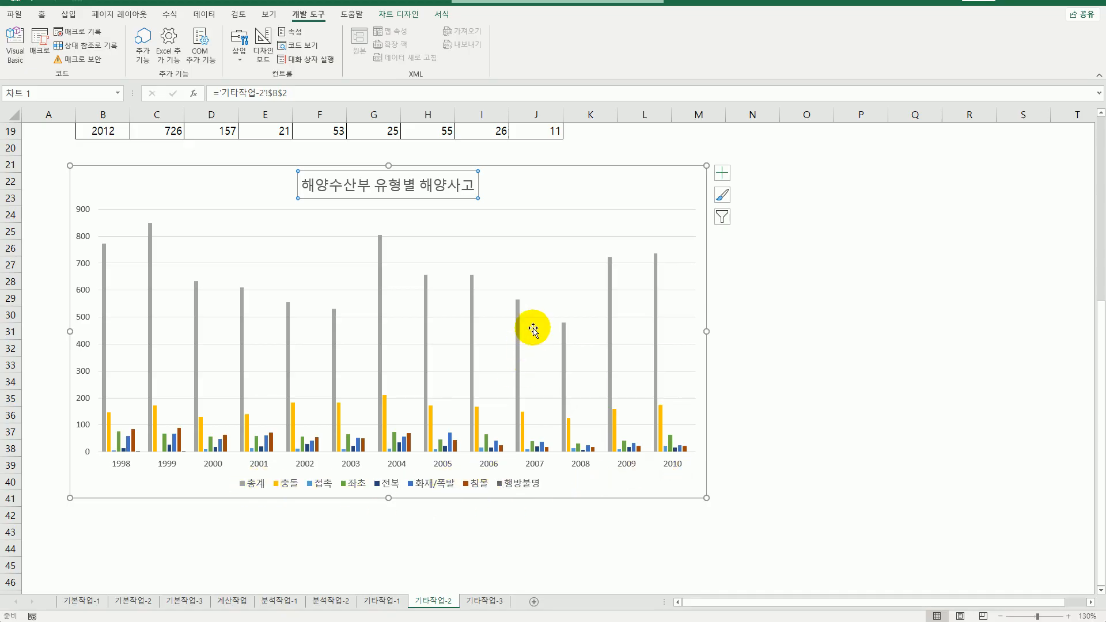
{"action": "left_click", "coordinate": [561, 204]}
{"action": "scroll", "coordinate": [662, 339], "scroll_direction": "up", "scroll_amount": 6}
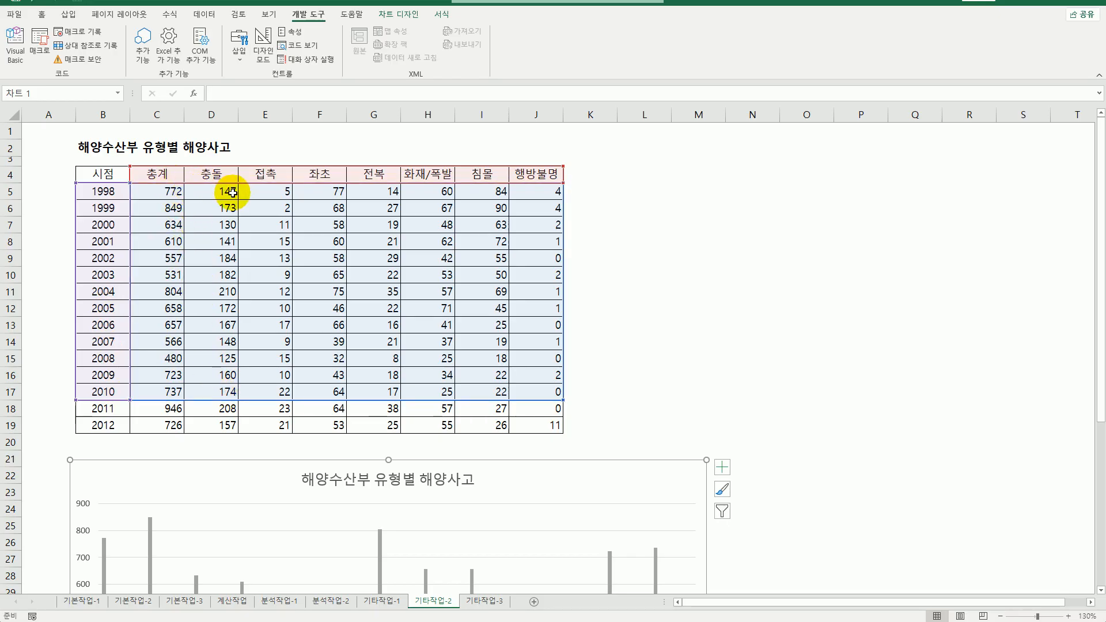
{"action": "scroll", "coordinate": [511, 274], "scroll_direction": "down", "scroll_amount": 2}
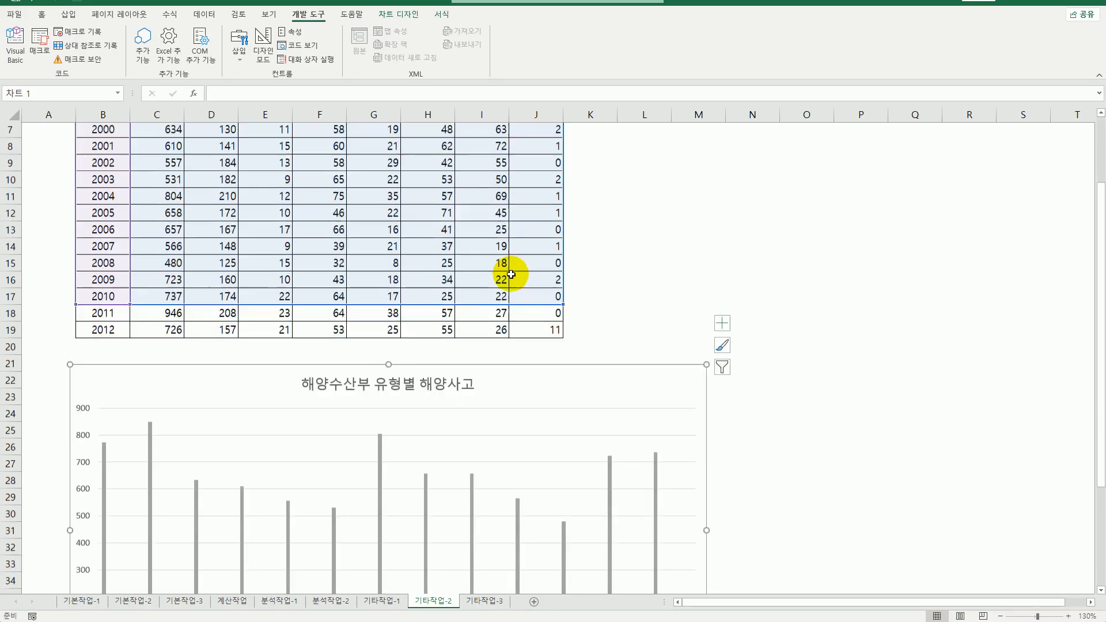
{"action": "scroll", "coordinate": [511, 274], "scroll_direction": "down", "scroll_amount": 4}
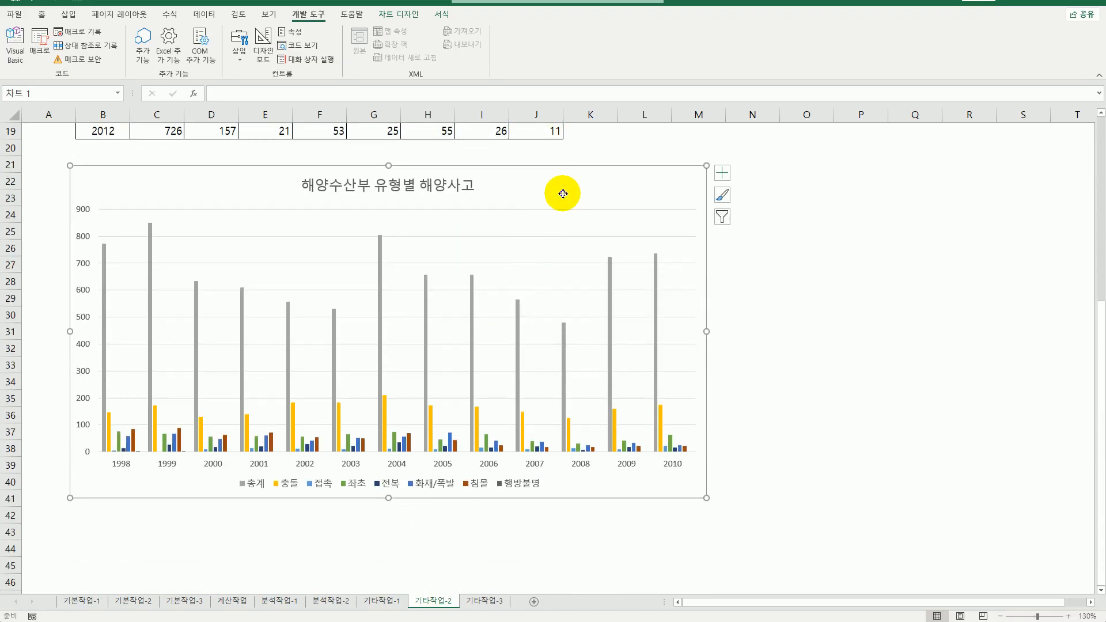
{"action": "right_click", "coordinate": [563, 193]}
{"action": "left_click", "coordinate": [620, 348]}
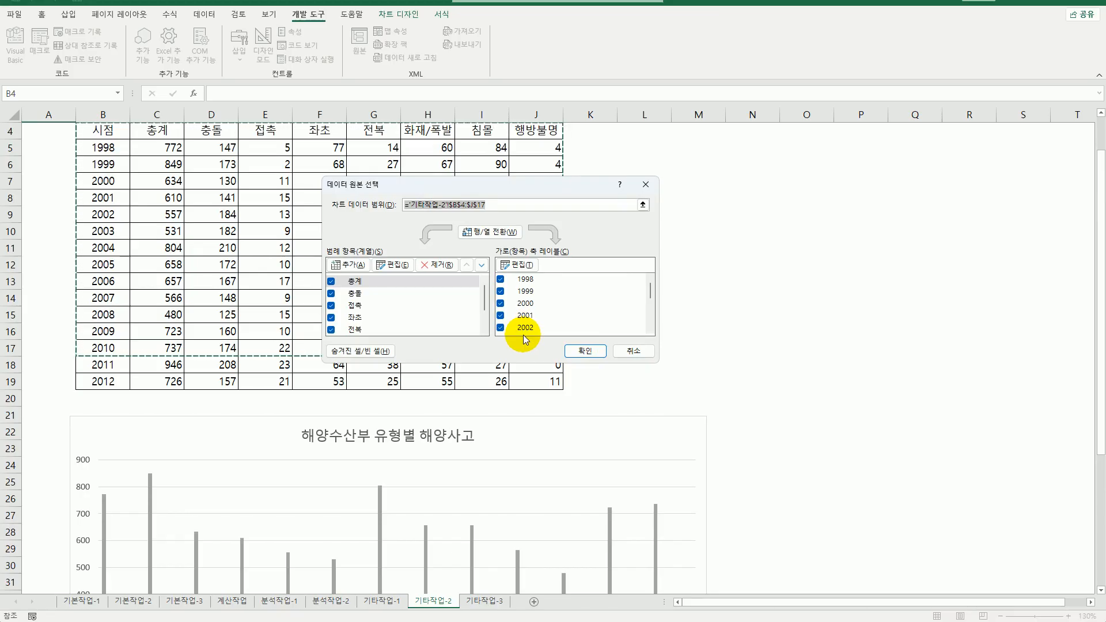
{"action": "scroll", "coordinate": [546, 387], "scroll_direction": "up", "scroll_amount": 1}
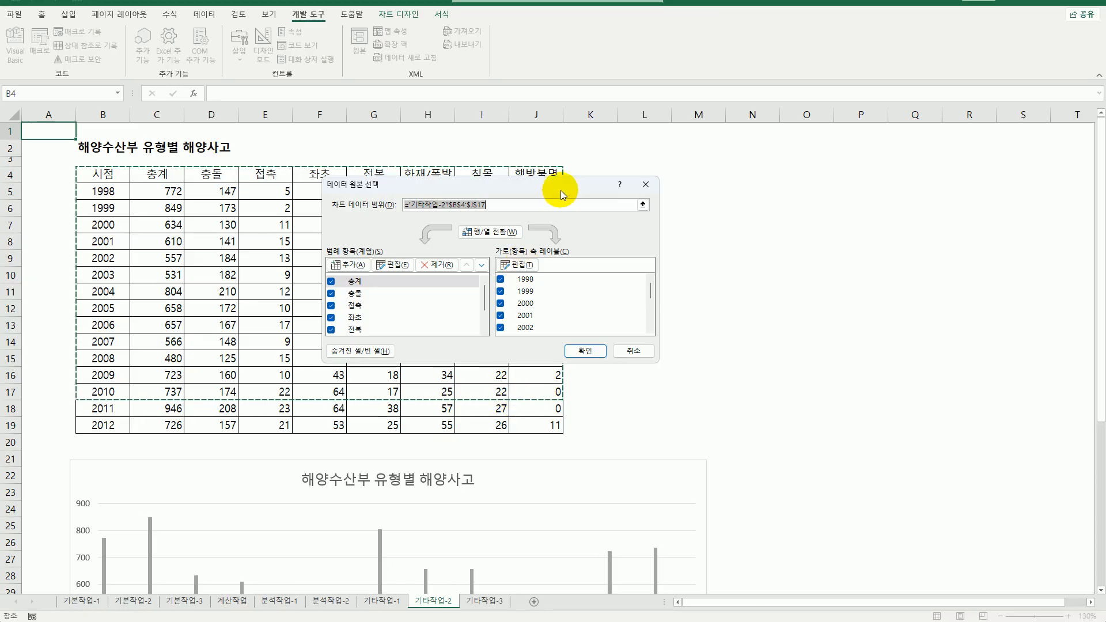
{"action": "left_click_drag", "start_coordinate": [557, 188], "coordinate": [811, 197]}
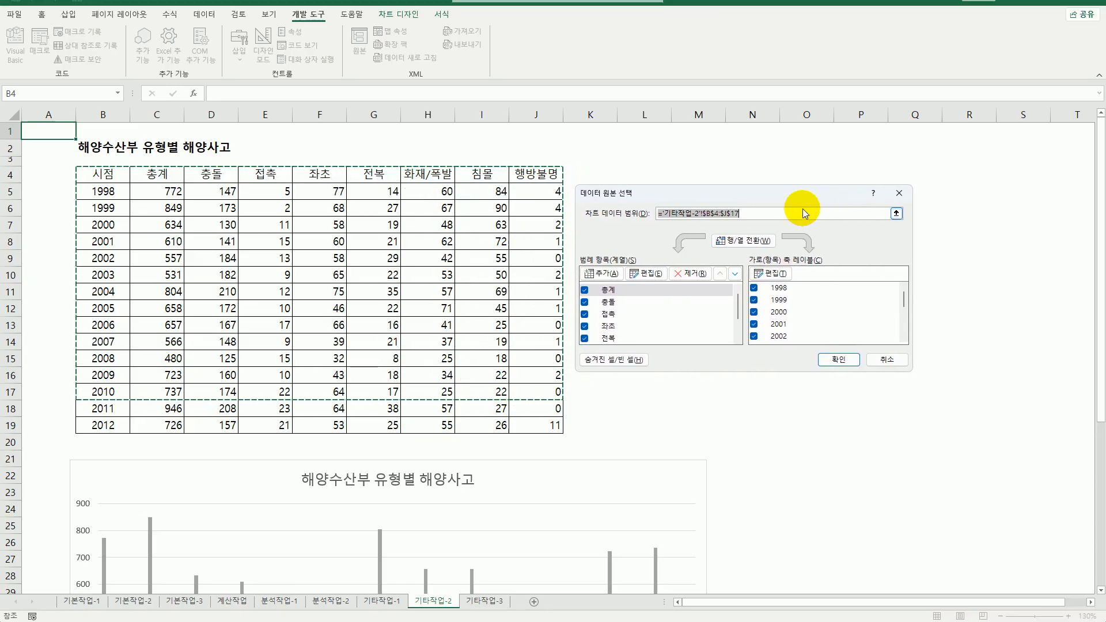
Step: Replace the chart data range with the 충돌 and 좌초–행방불명 headers plus their 2005–2010 values (D4, F4:J4, D12:D17, F12:J17)
{"action": "key", "text": "BackSpace"}
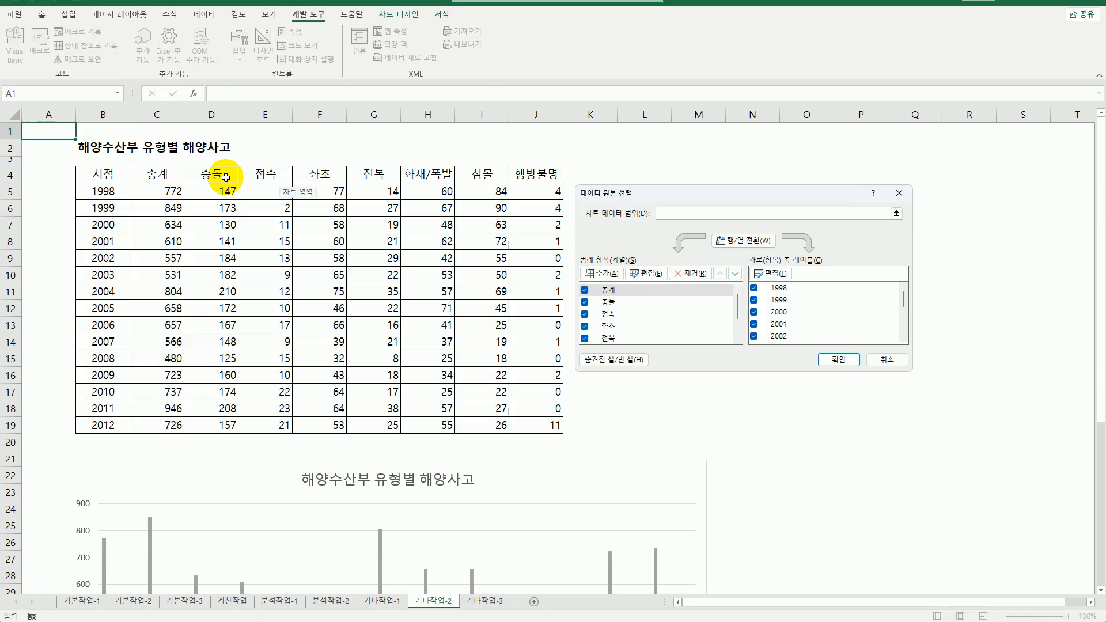
{"action": "left_click", "coordinate": [225, 177]}
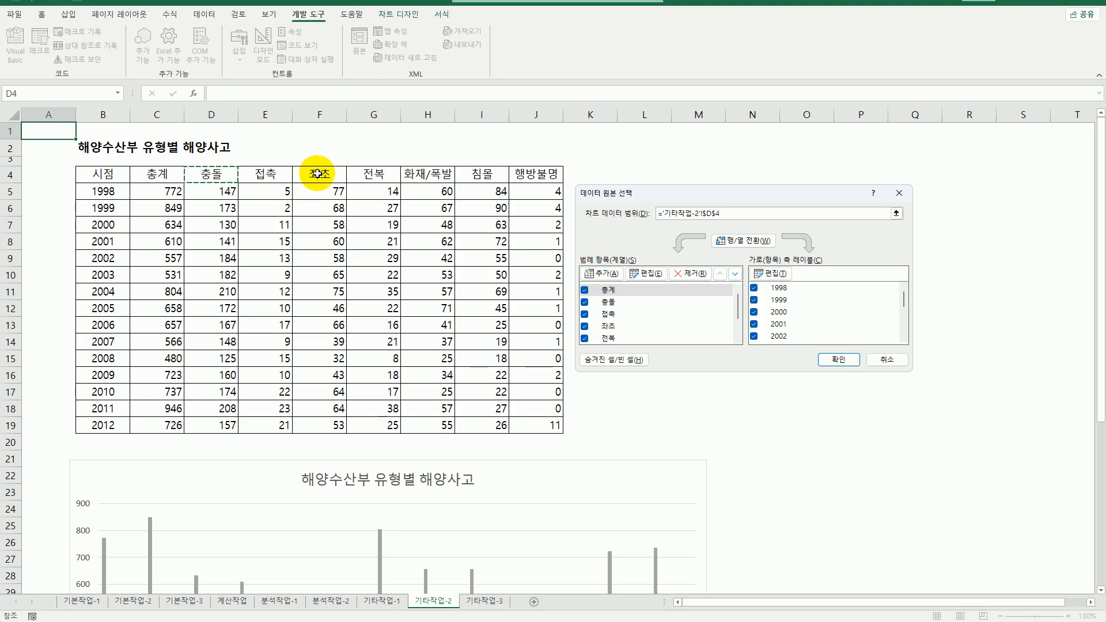
{"action": "left_click_drag", "start_coordinate": [318, 173], "coordinate": [516, 174], "text": "ctrl"}
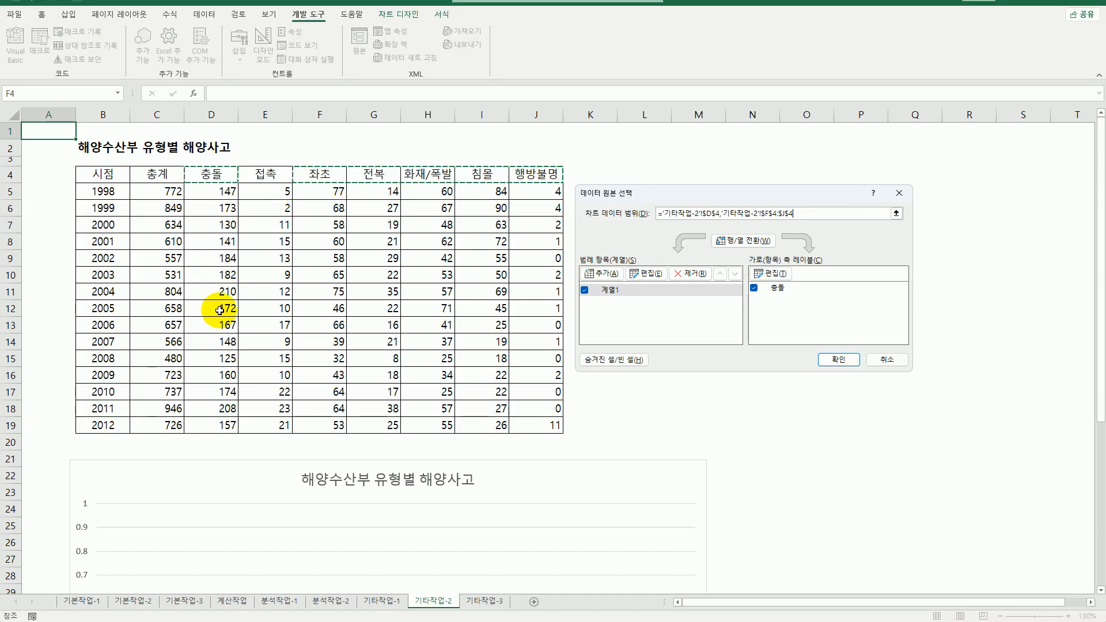
{"action": "left_click_drag", "start_coordinate": [219, 310], "coordinate": [230, 392]}
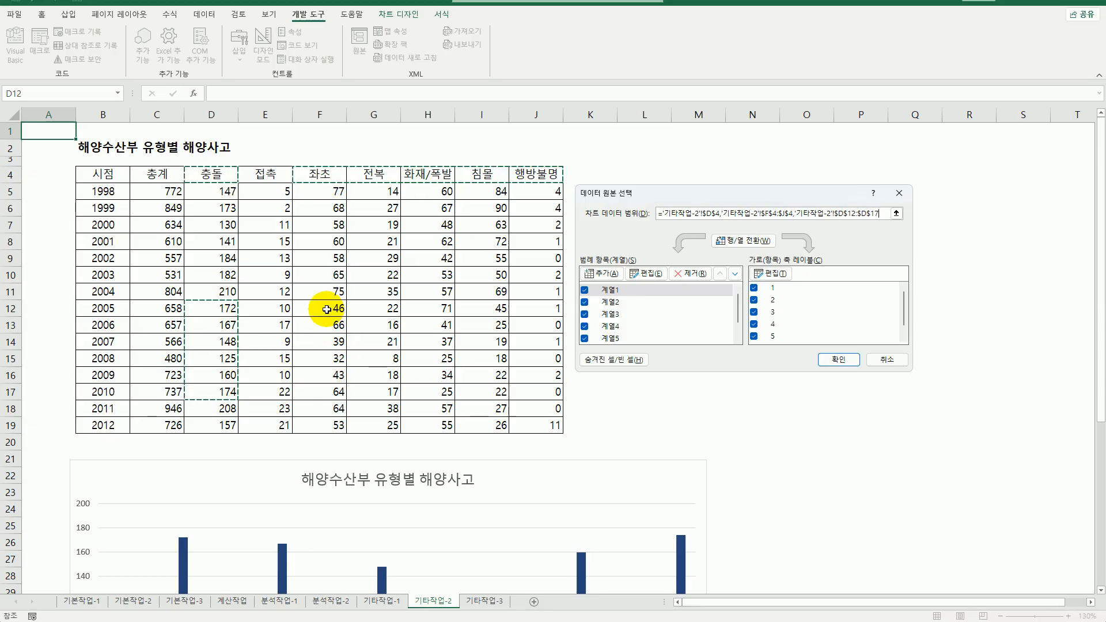
{"action": "left_click_drag", "start_coordinate": [326, 310], "coordinate": [532, 386]}
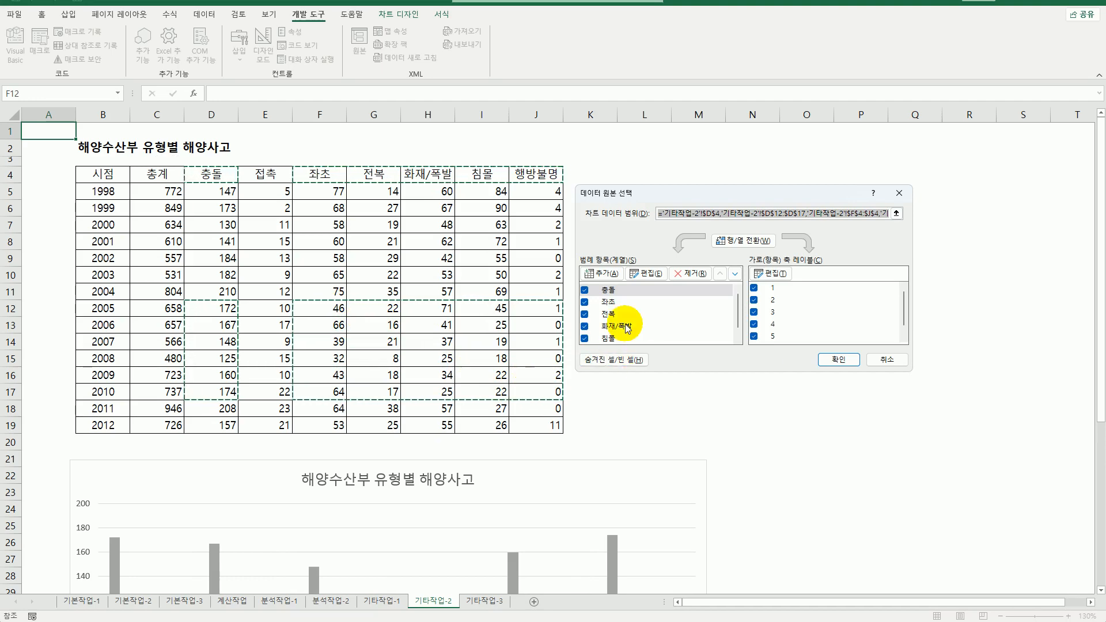
Step: Set the chart's horizontal axis labels to the years 2005–2010 in B12:B17 and apply the data source changes
{"action": "scroll", "coordinate": [501, 395], "scroll_direction": "down", "scroll_amount": 6}
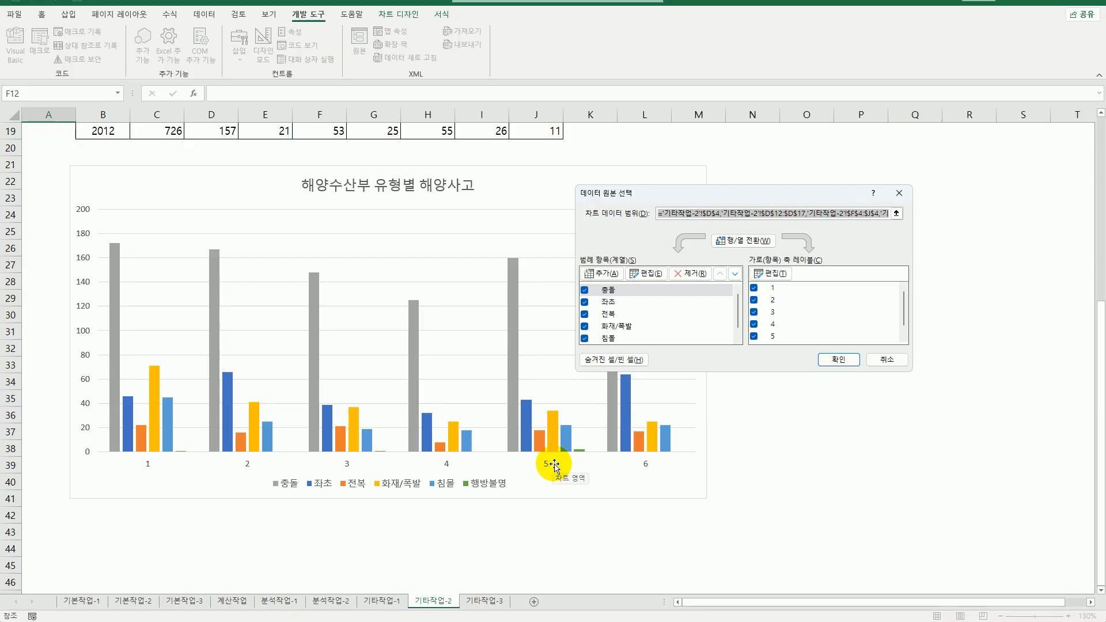
{"action": "left_click", "coordinate": [781, 281]}
{"action": "scroll", "coordinate": [369, 351], "scroll_direction": "up", "scroll_amount": 3}
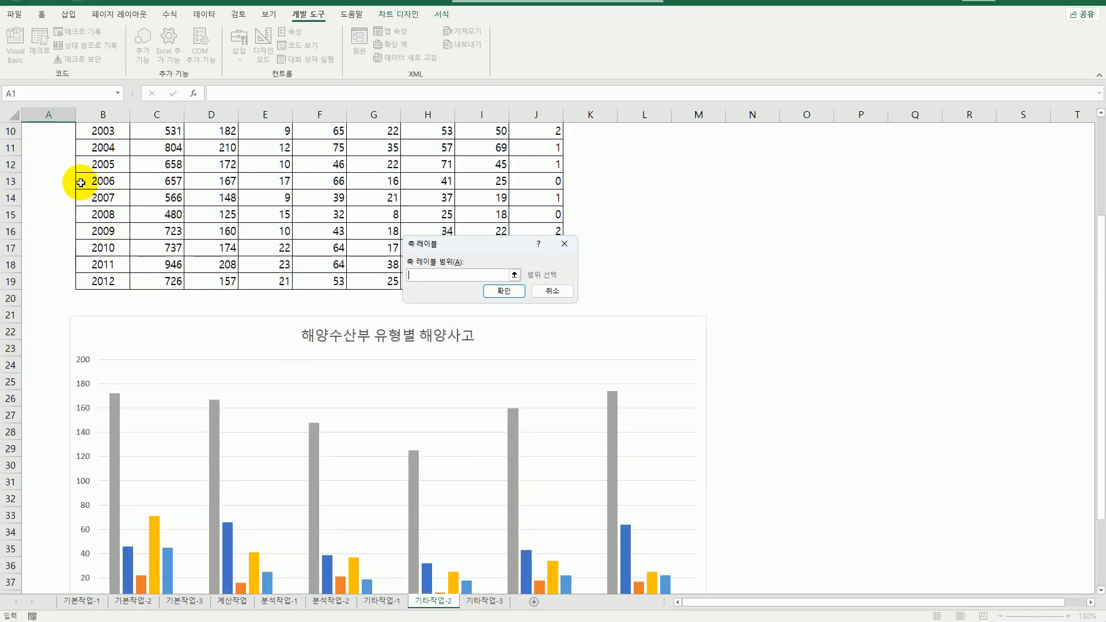
{"action": "left_click_drag", "start_coordinate": [103, 164], "coordinate": [116, 247]}
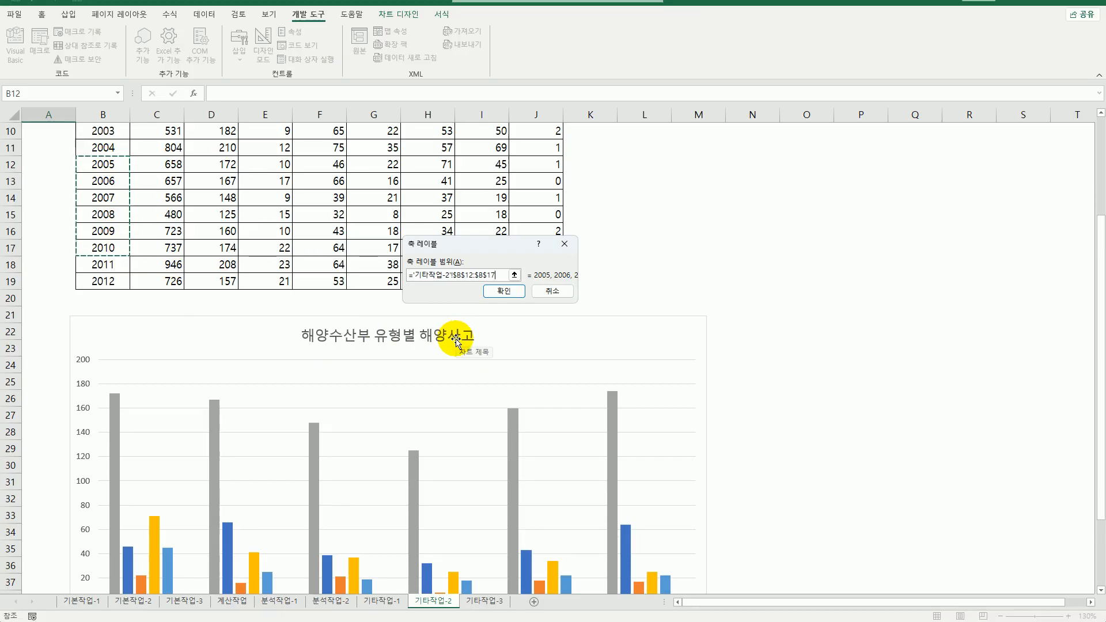
{"action": "left_click", "coordinate": [503, 292]}
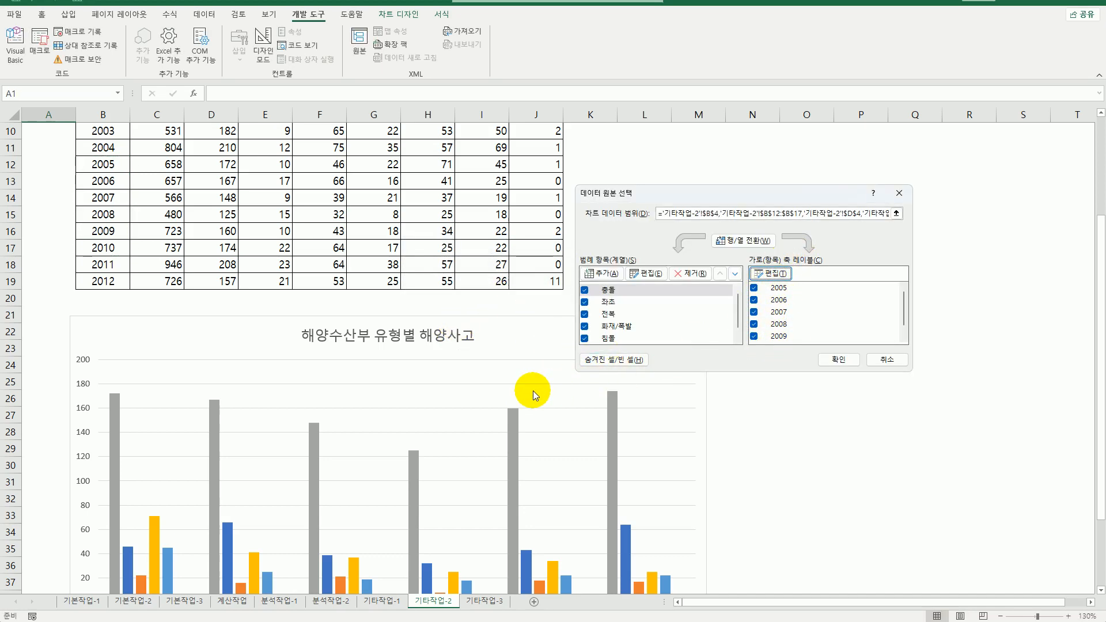
{"action": "left_click", "coordinate": [839, 360]}
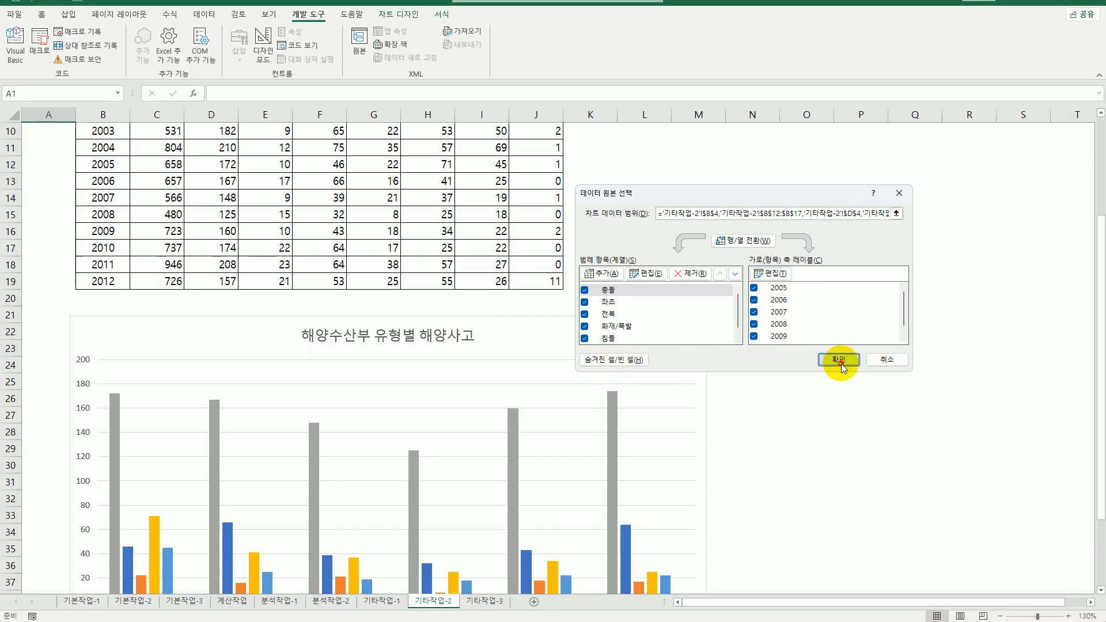
Step: Change the 충돌 series to a line with markers (표식이 있는 꺾은선형) plotted on the secondary axis
{"action": "scroll", "coordinate": [778, 382], "scroll_direction": "down", "scroll_amount": 3}
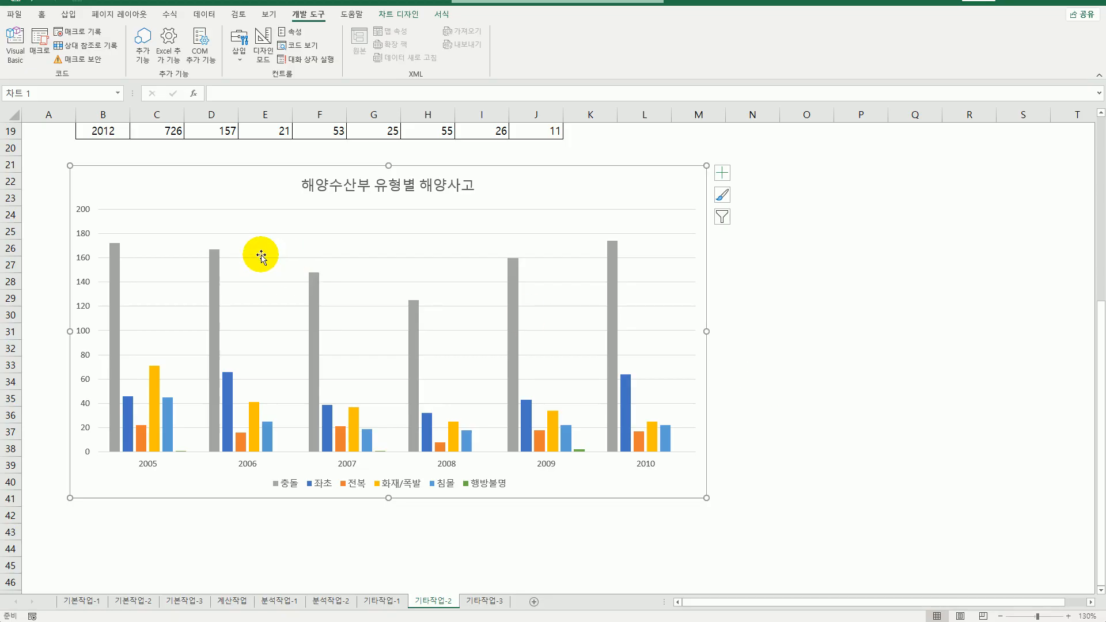
{"action": "left_click", "coordinate": [214, 290]}
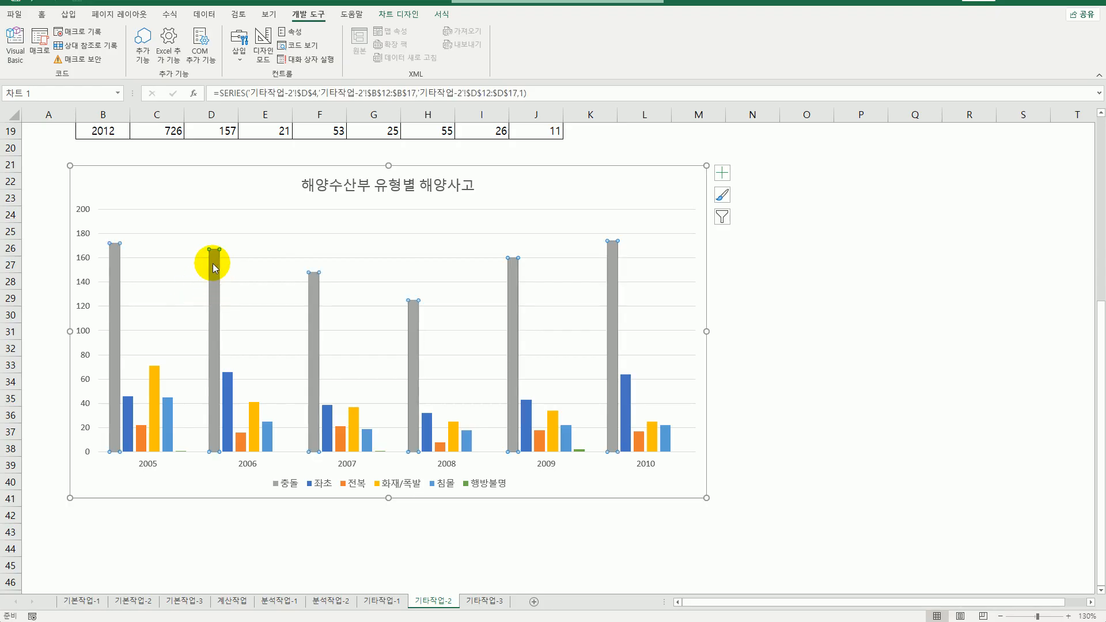
{"action": "right_click", "coordinate": [214, 263]}
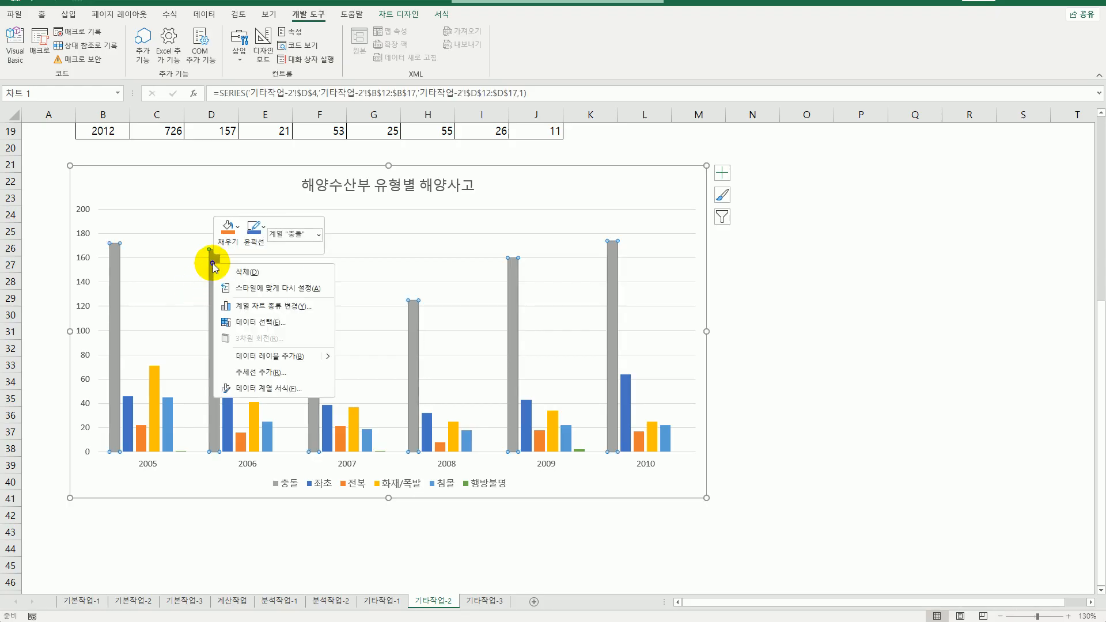
{"action": "left_click", "coordinate": [250, 310]}
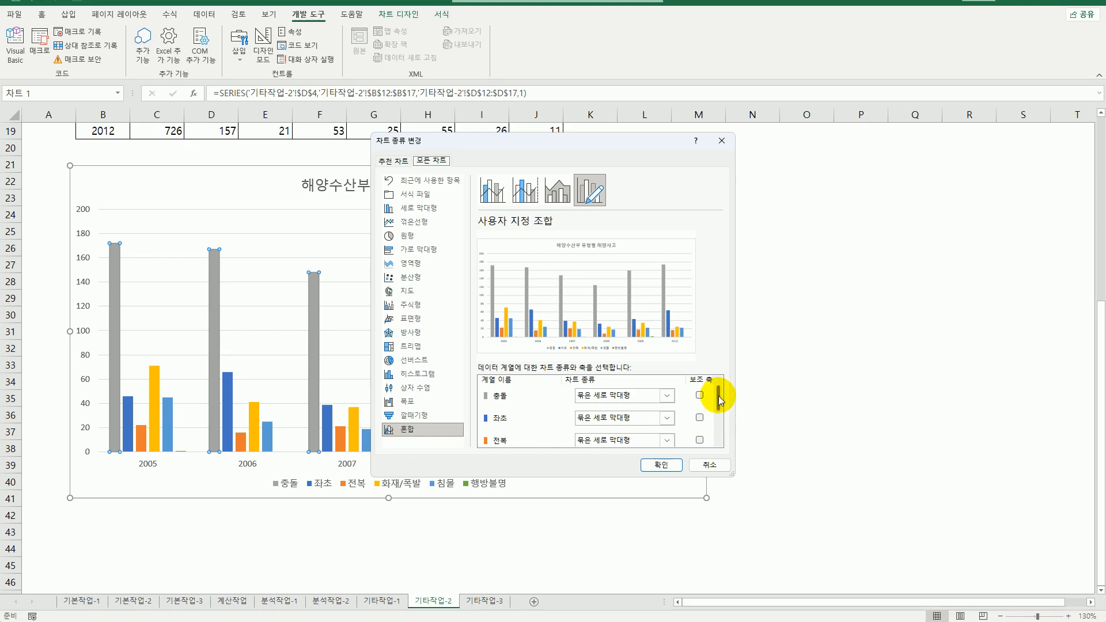
{"action": "left_click", "coordinate": [667, 397]}
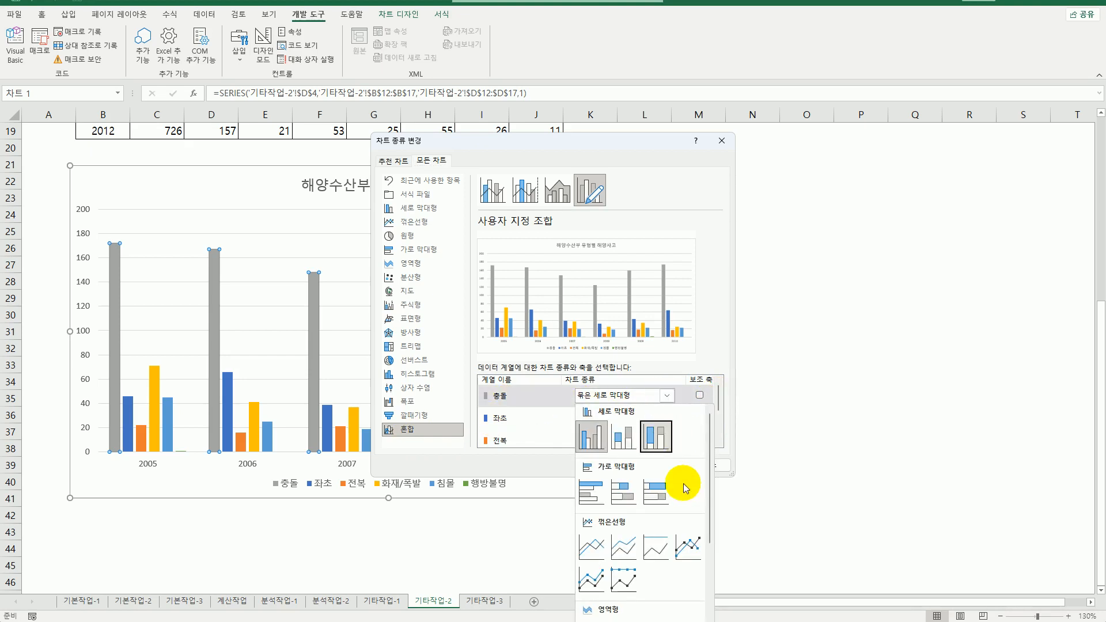
{"action": "left_click", "coordinate": [691, 546]}
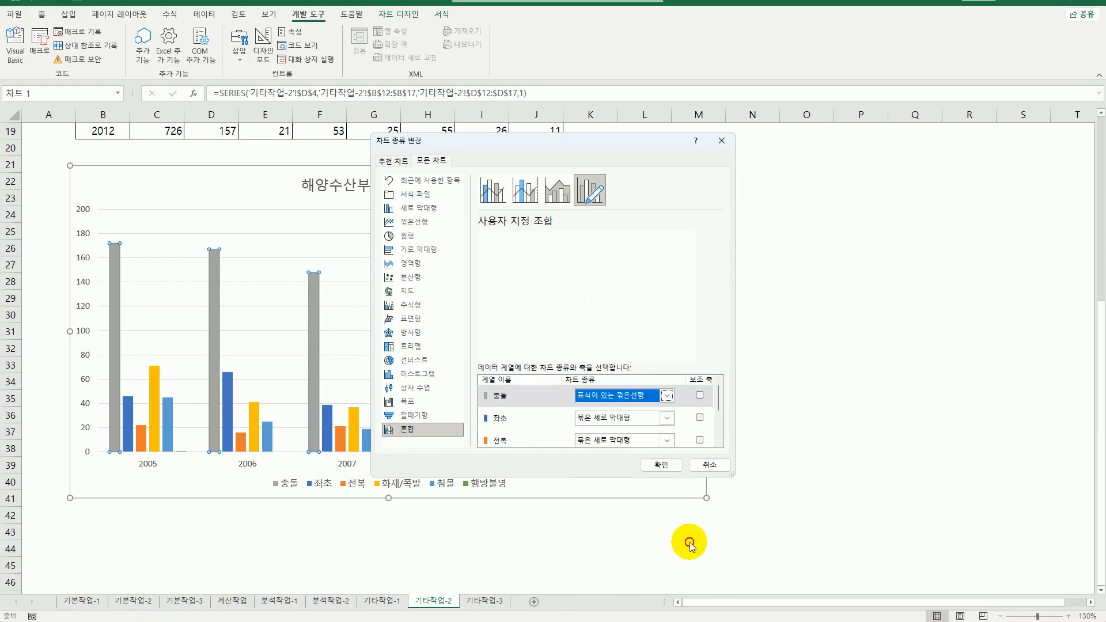
{"action": "left_click", "coordinate": [700, 396]}
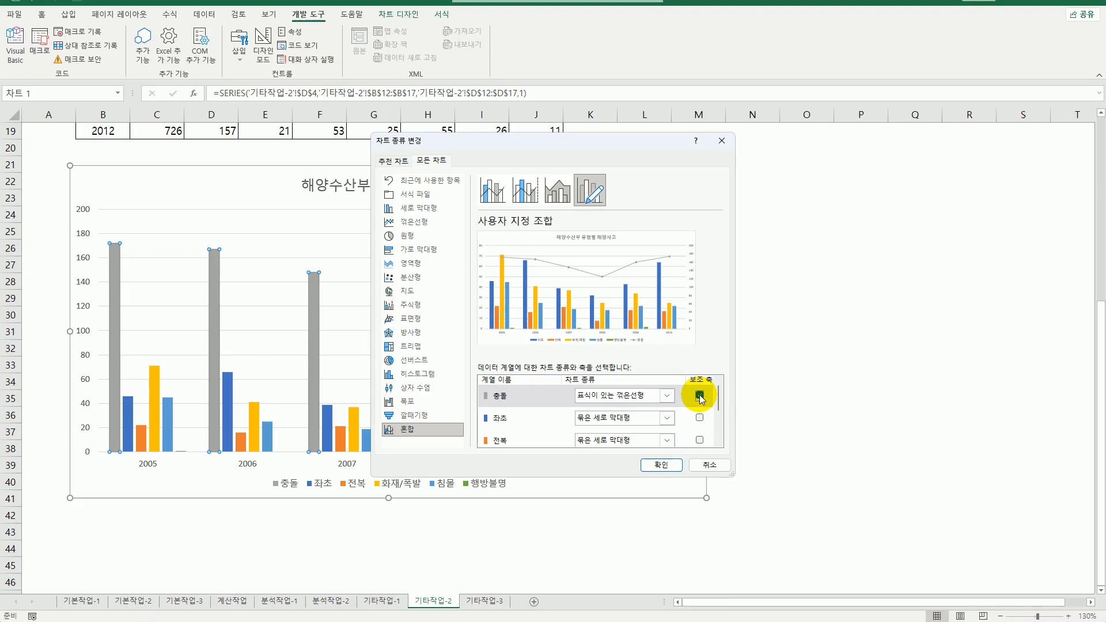
{"action": "left_click", "coordinate": [652, 470]}
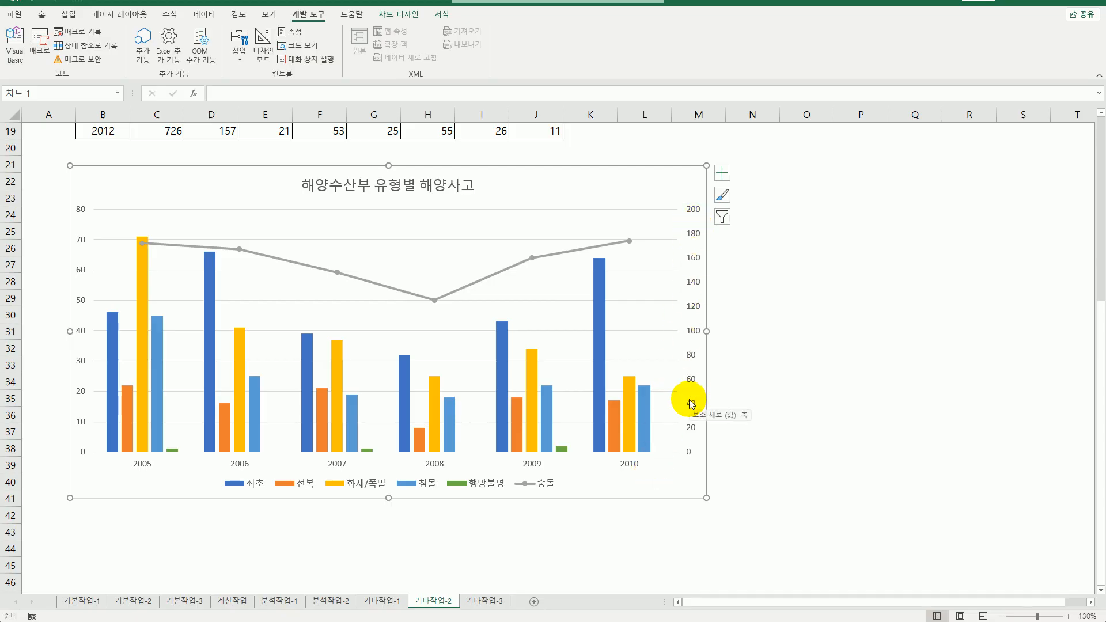
Step: Set the secondary vertical axis to minimum 100, maximum 180 and major unit 10
{"action": "left_click", "coordinate": [693, 260]}
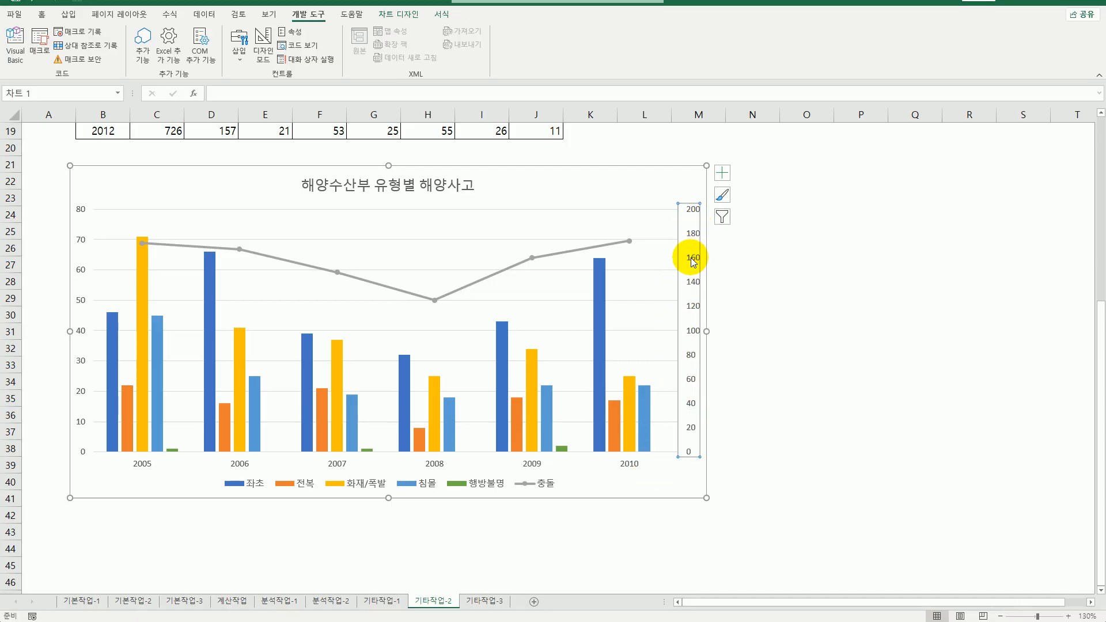
{"action": "right_click", "coordinate": [693, 262]}
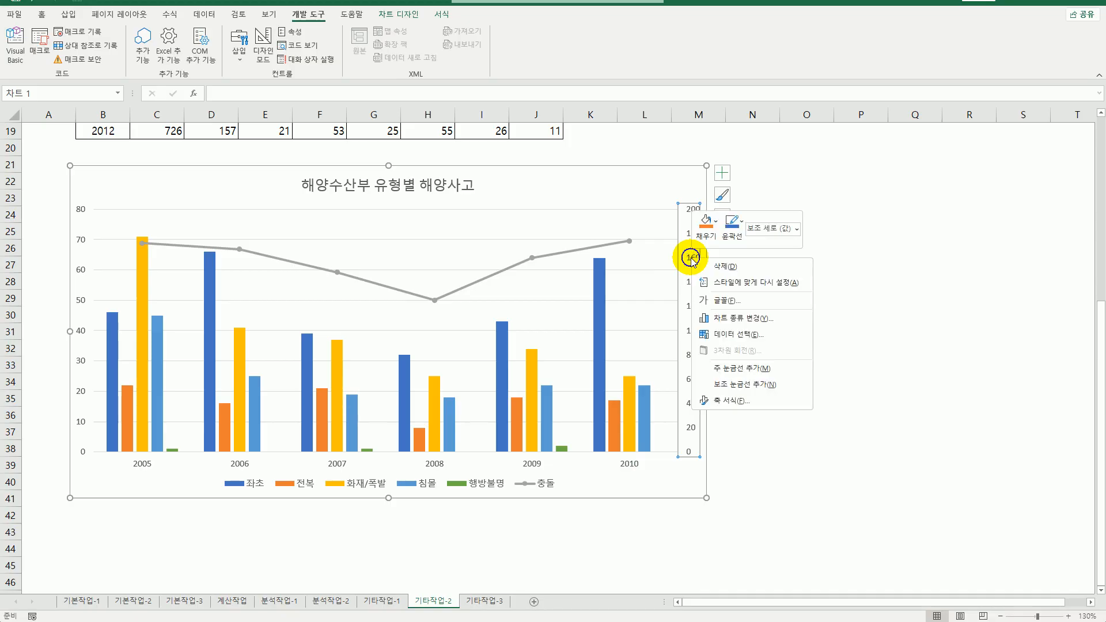
{"action": "left_click", "coordinate": [733, 406]}
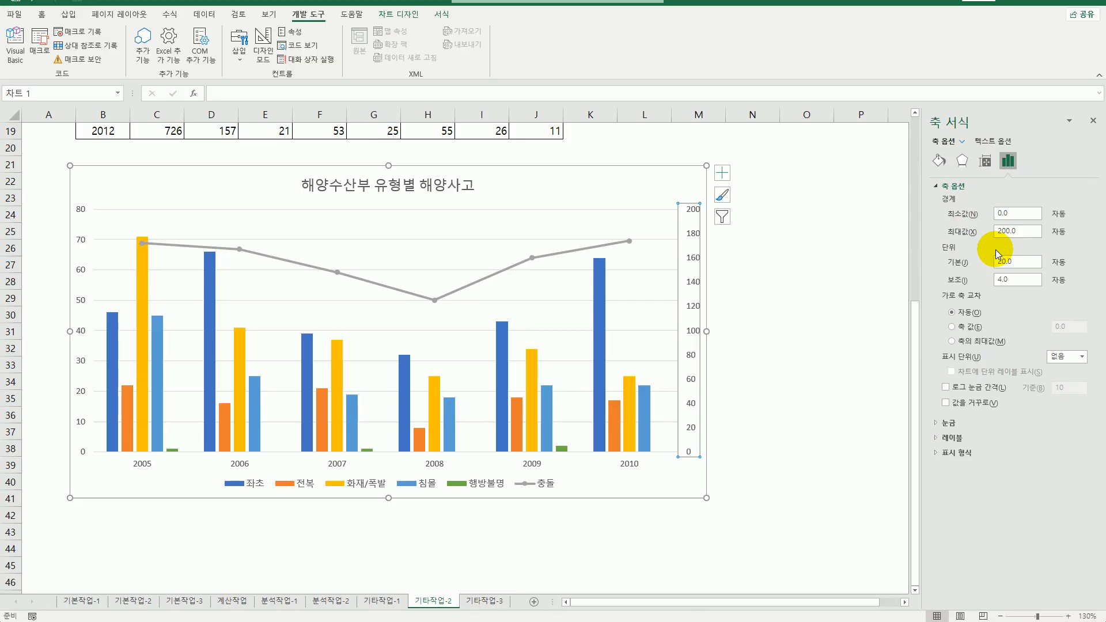
{"action": "double_click", "coordinate": [1015, 214]}
{"action": "type", "text": "100"}
{"action": "left_click", "coordinate": [1021, 233]}
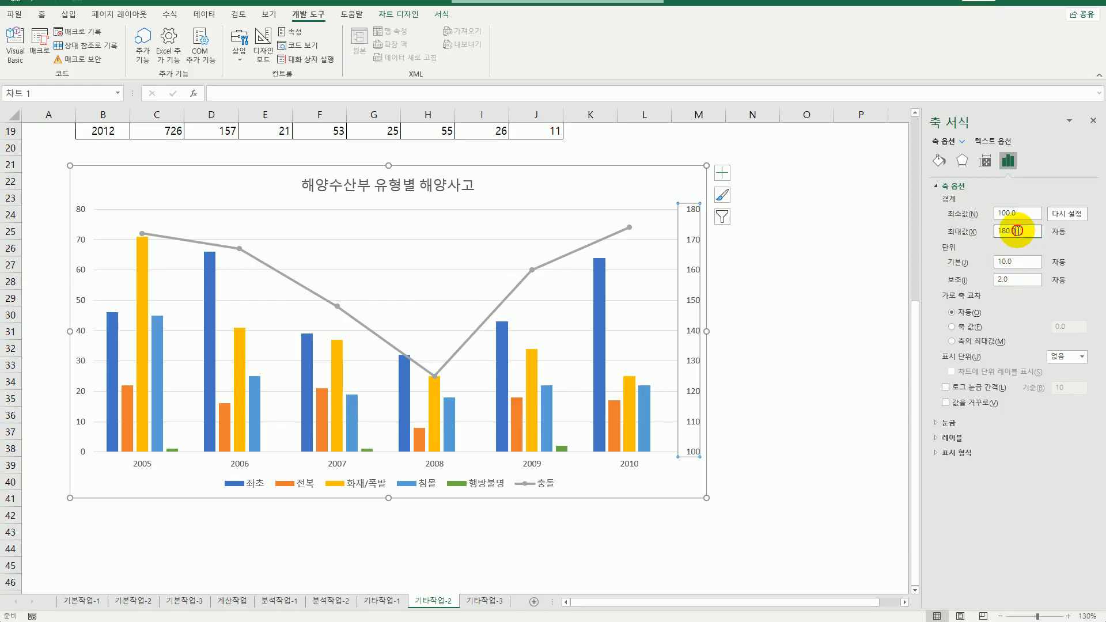
{"action": "type", "text": "180"}
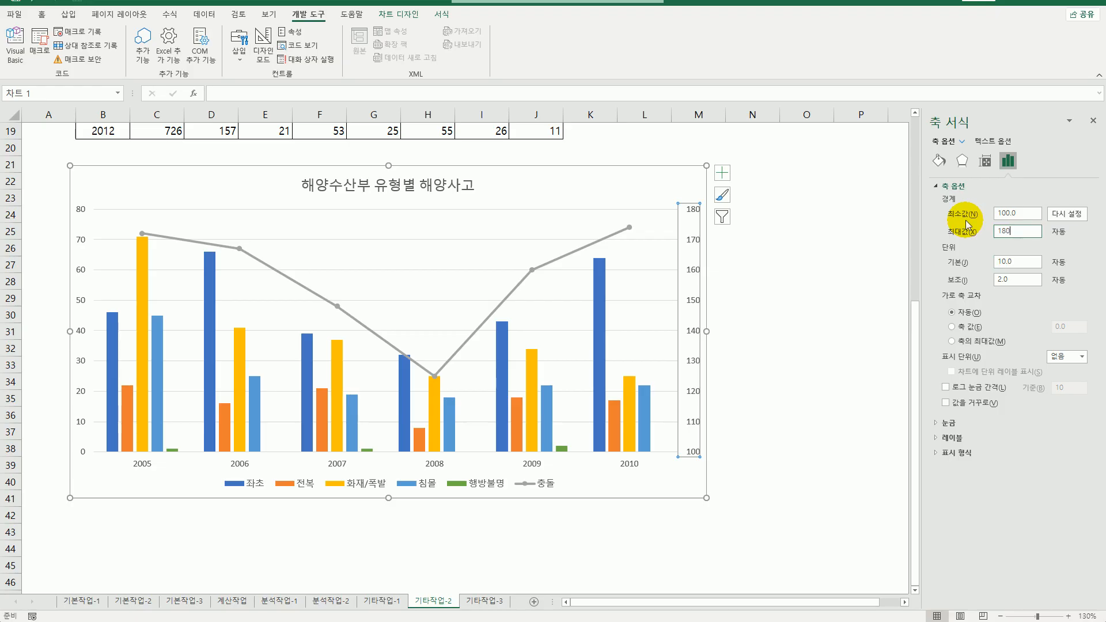
{"action": "key", "text": "Tab"}
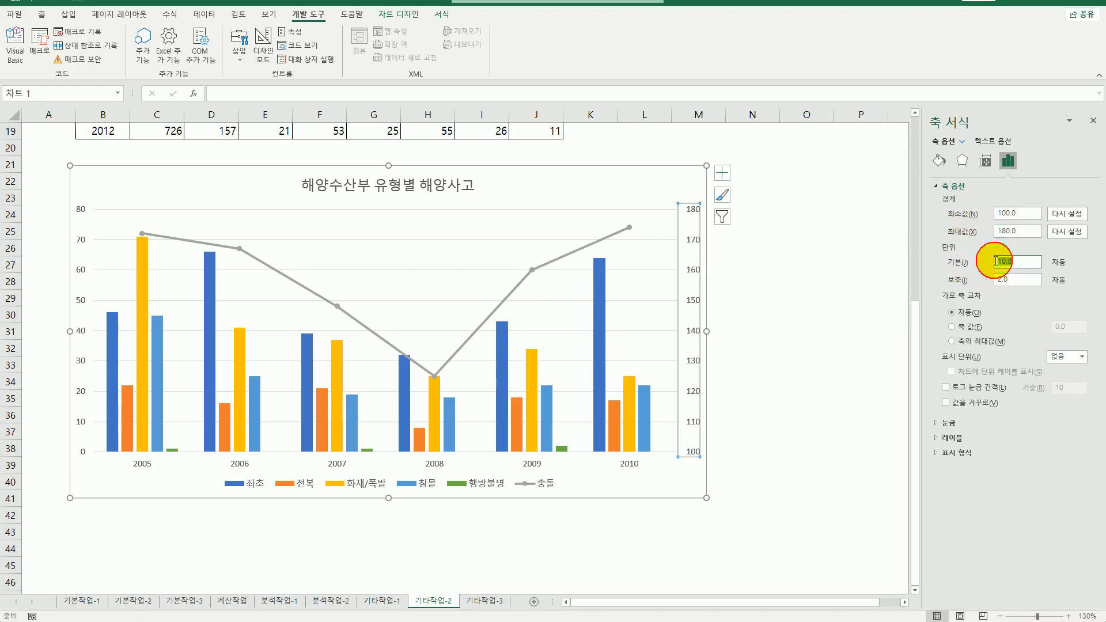
{"action": "type", "text": "10"}
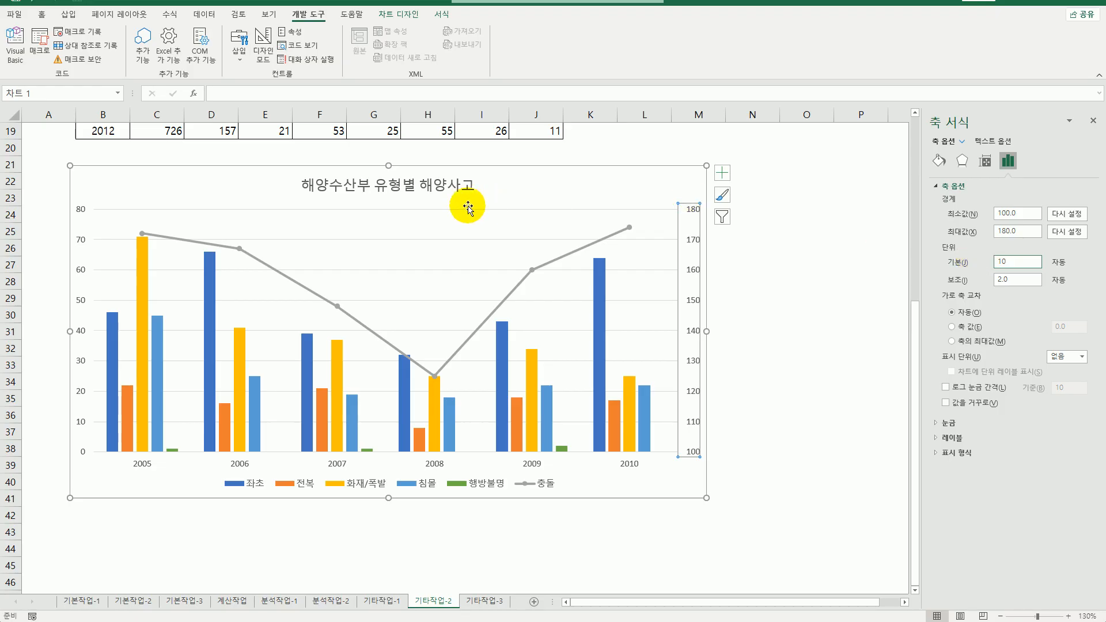
Step: Make the horizontal axis cross the primary vertical axis at axis value 10
{"action": "left_click", "coordinate": [82, 275]}
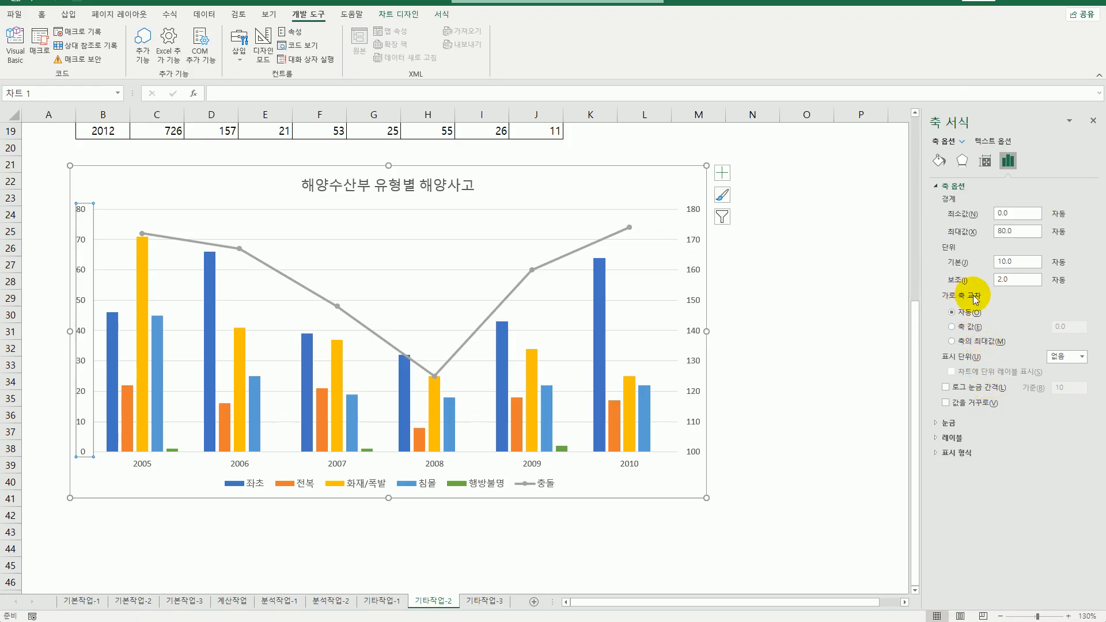
{"action": "left_click", "coordinate": [954, 327]}
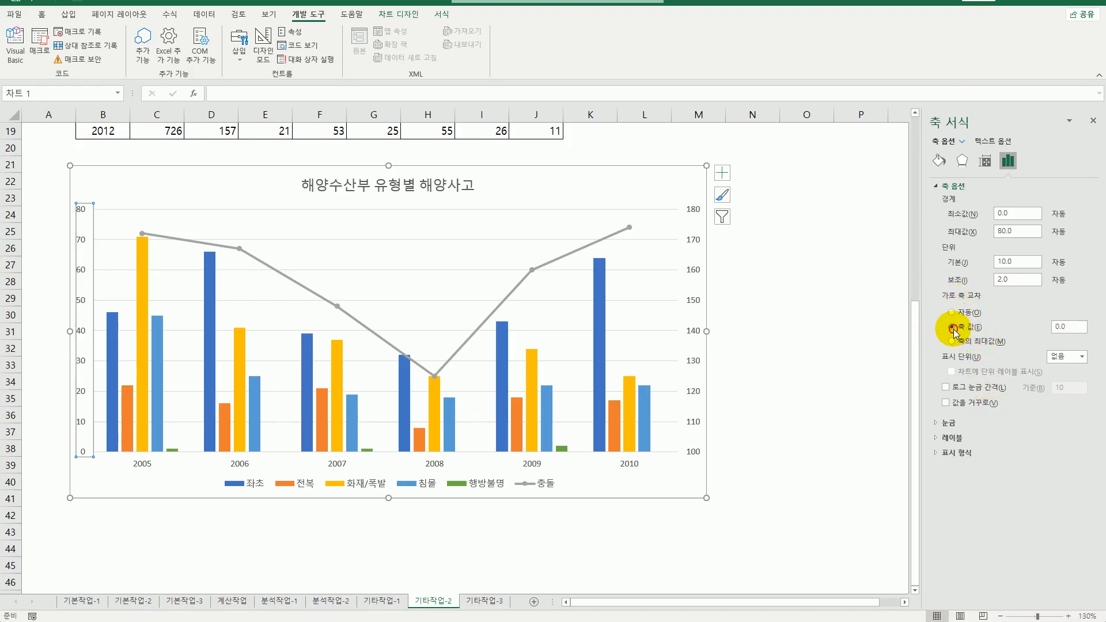
{"action": "double_click", "coordinate": [1065, 327]}
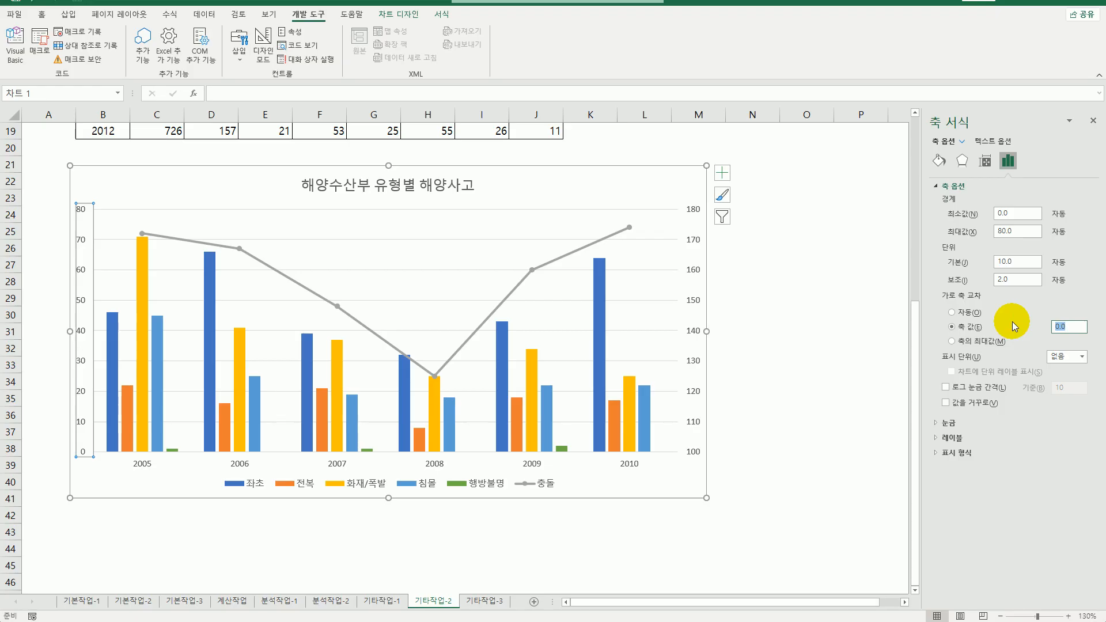
{"action": "type", "text": "10"}
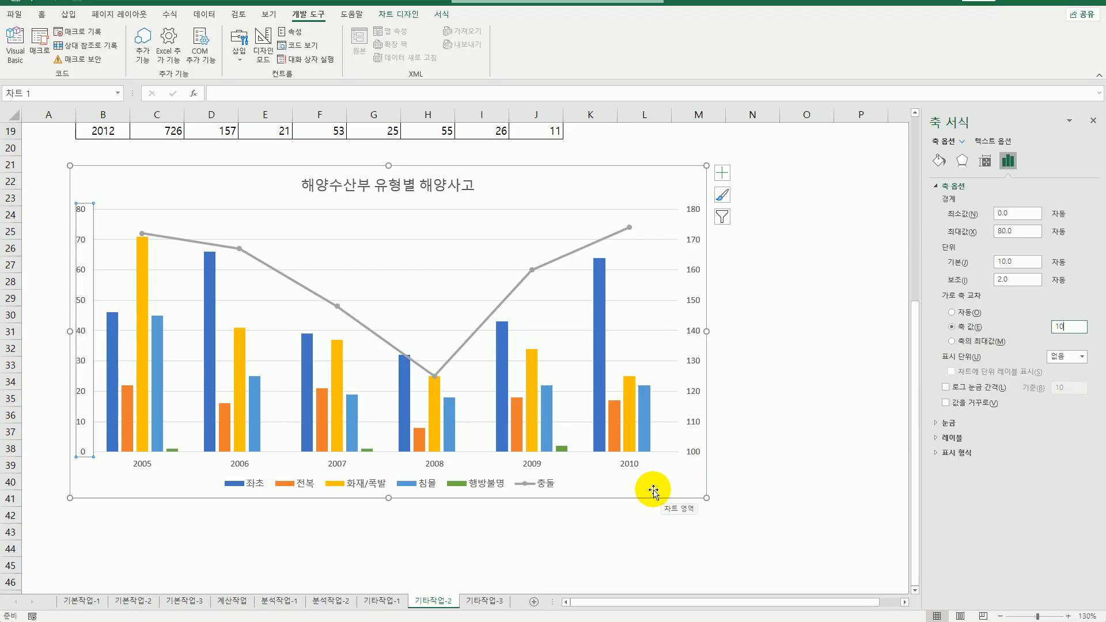
Step: Add a data label above (위쪽) only the 2010 point of the 충돌 line series
{"action": "mouse_move", "coordinate": [630, 231]}
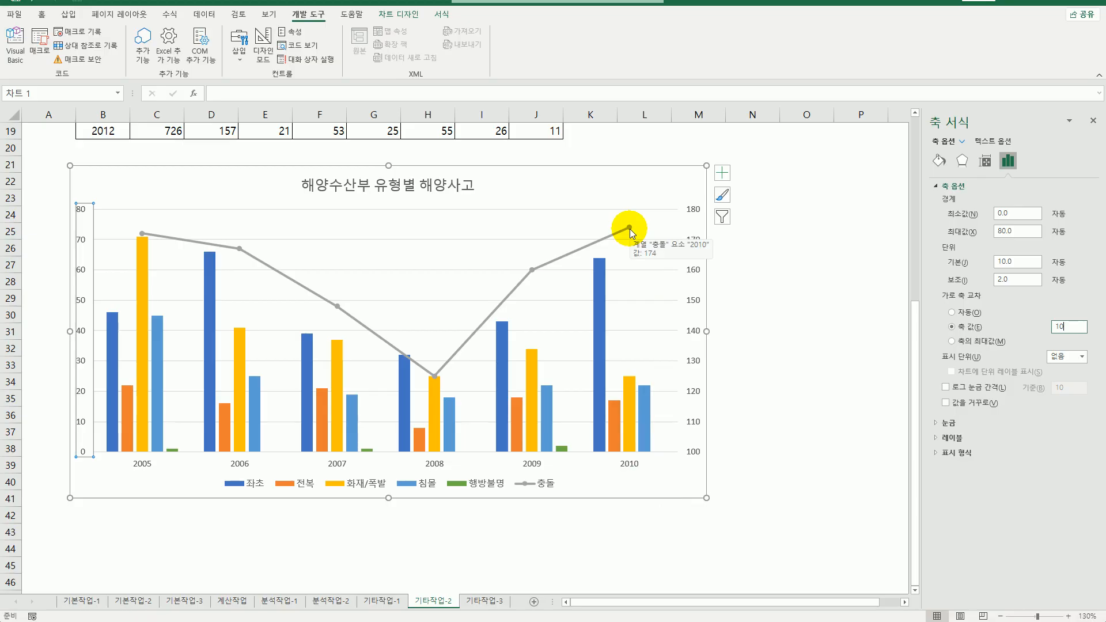
{"action": "left_click", "coordinate": [630, 229]}
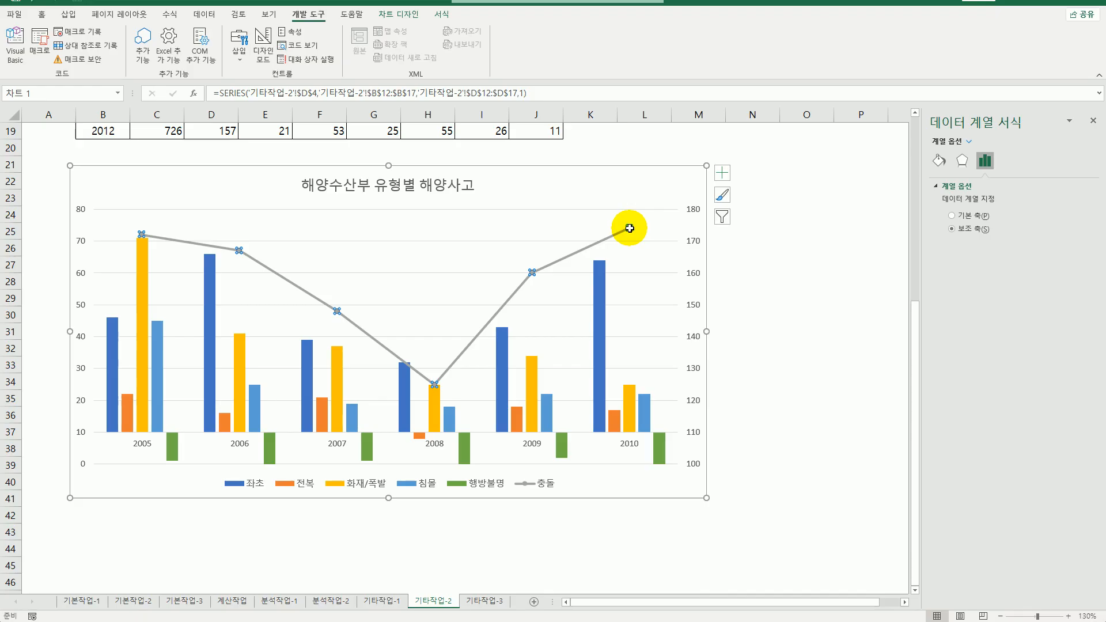
{"action": "left_click", "coordinate": [629, 229]}
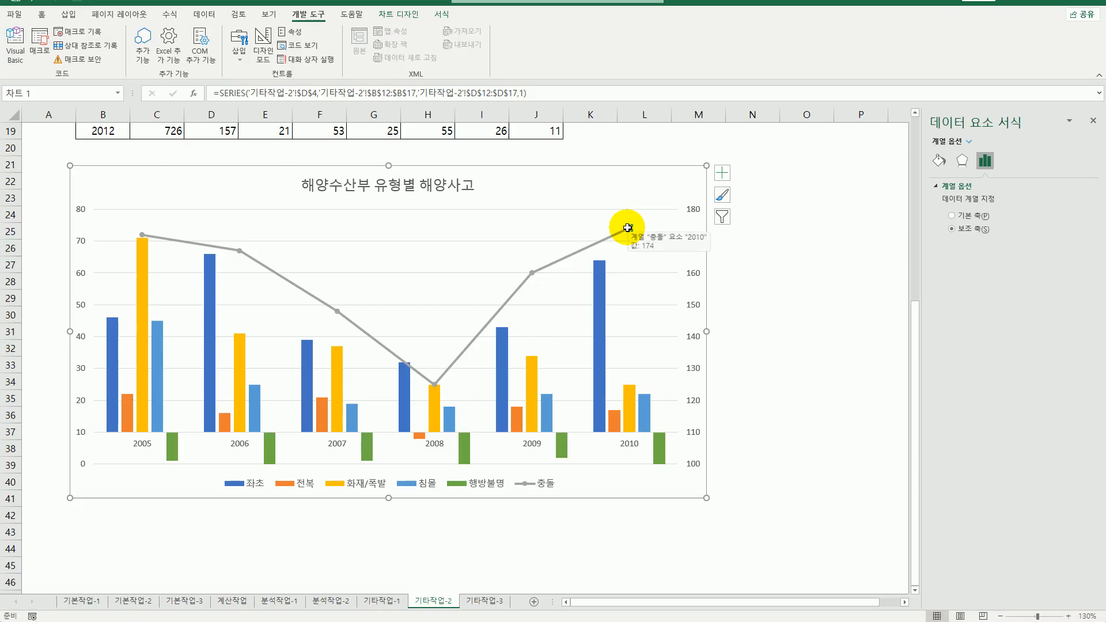
{"action": "left_click", "coordinate": [723, 173]}
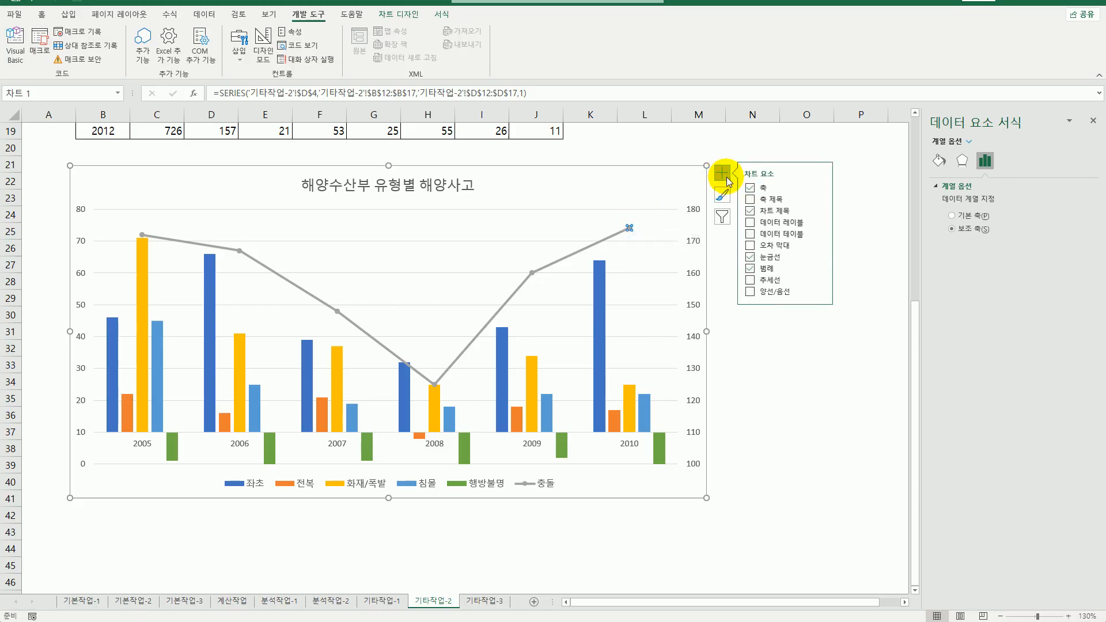
{"action": "left_click", "coordinate": [820, 222]}
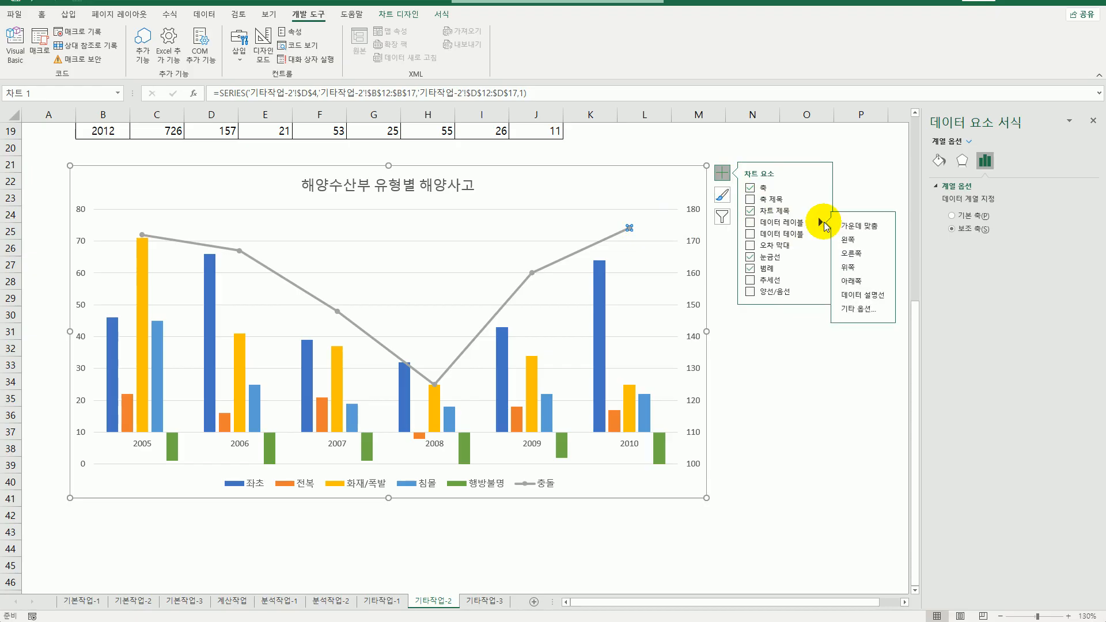
{"action": "left_click", "coordinate": [851, 268]}
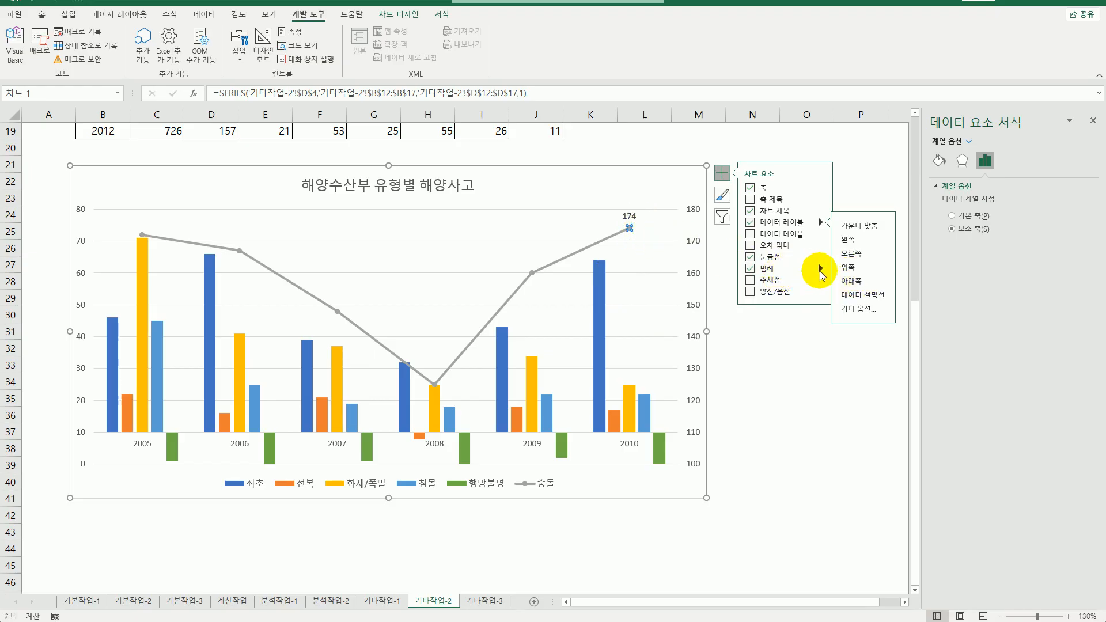
Step: Move the chart legend to the top (위쪽) of the chart
{"action": "mouse_move", "coordinate": [821, 271]}
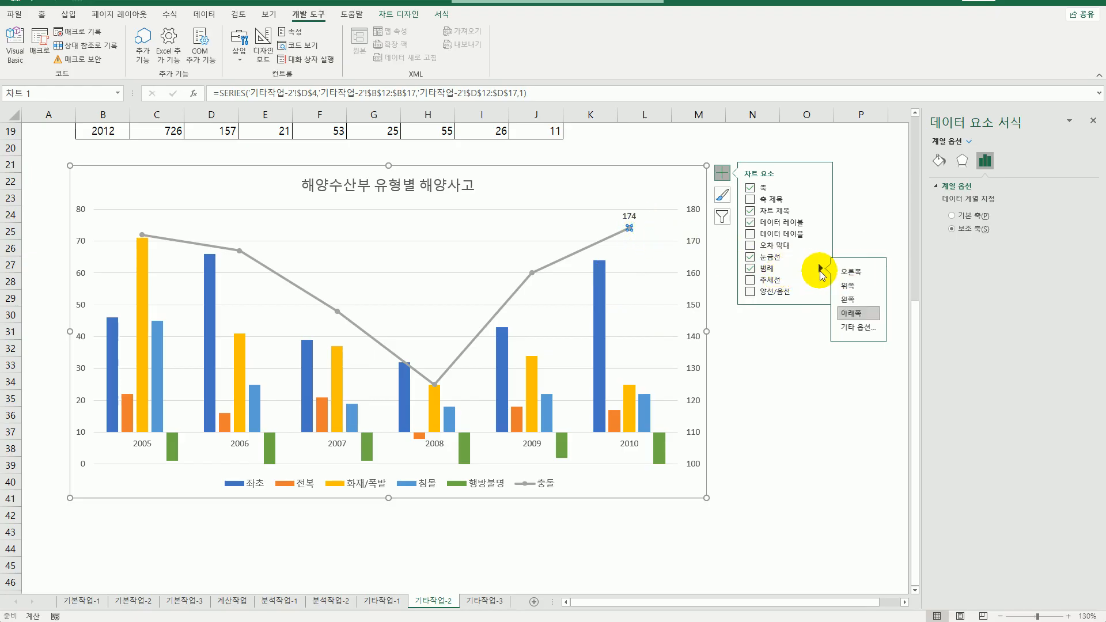
{"action": "left_click", "coordinate": [859, 292]}
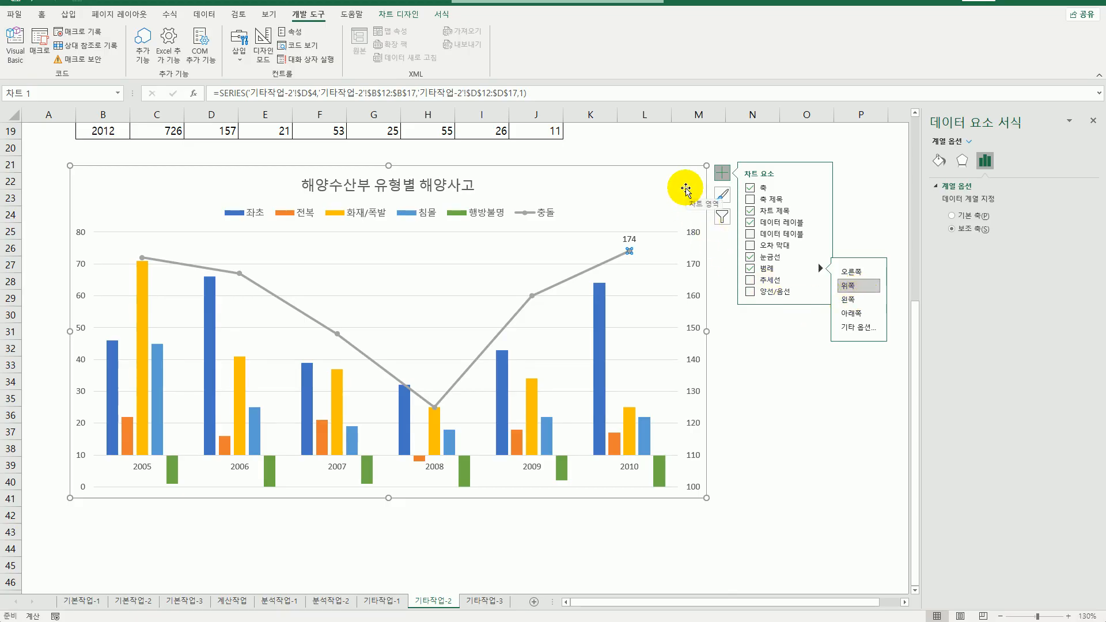
Step: Give the chart area border a solid line in the standard orange colour
{"action": "left_click", "coordinate": [685, 188]}
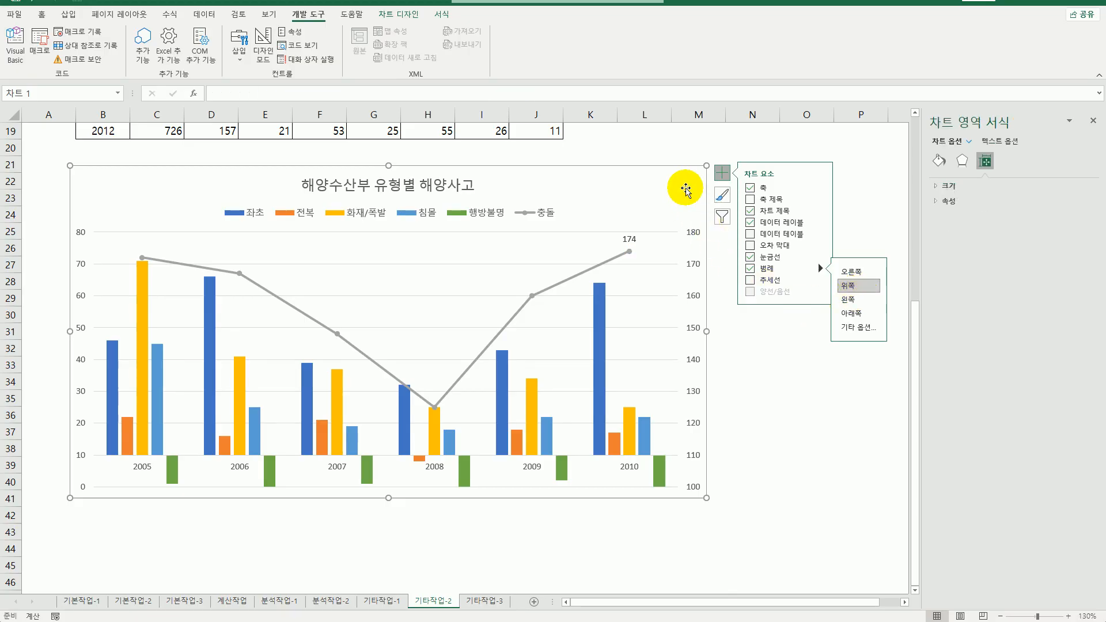
{"action": "left_click", "coordinate": [938, 164]}
{"action": "left_click", "coordinate": [948, 200]}
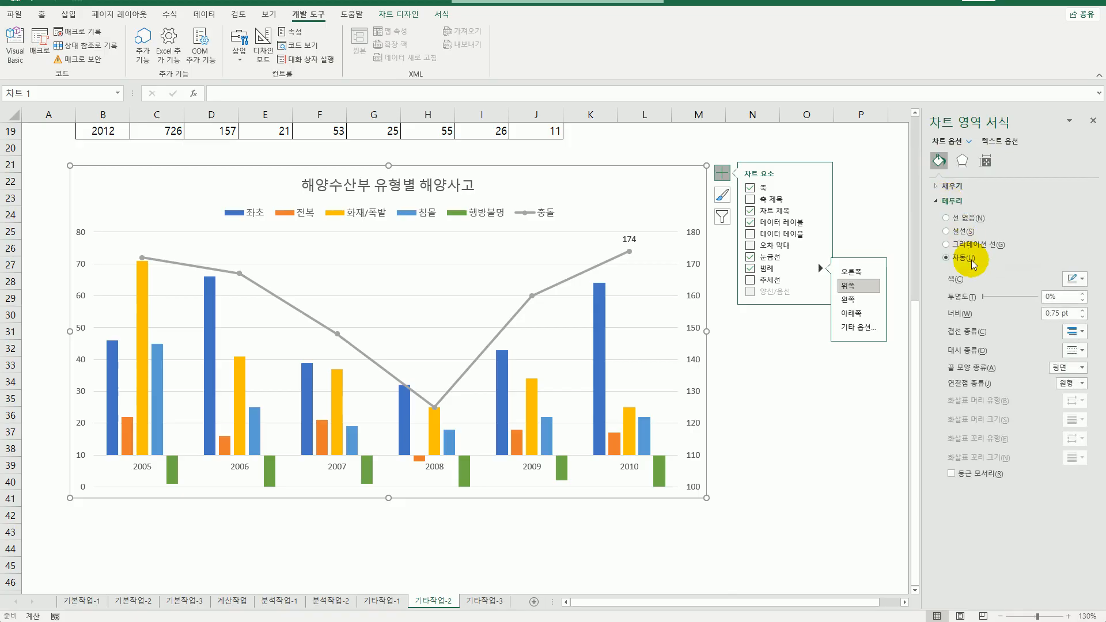
{"action": "left_click", "coordinate": [1075, 279]}
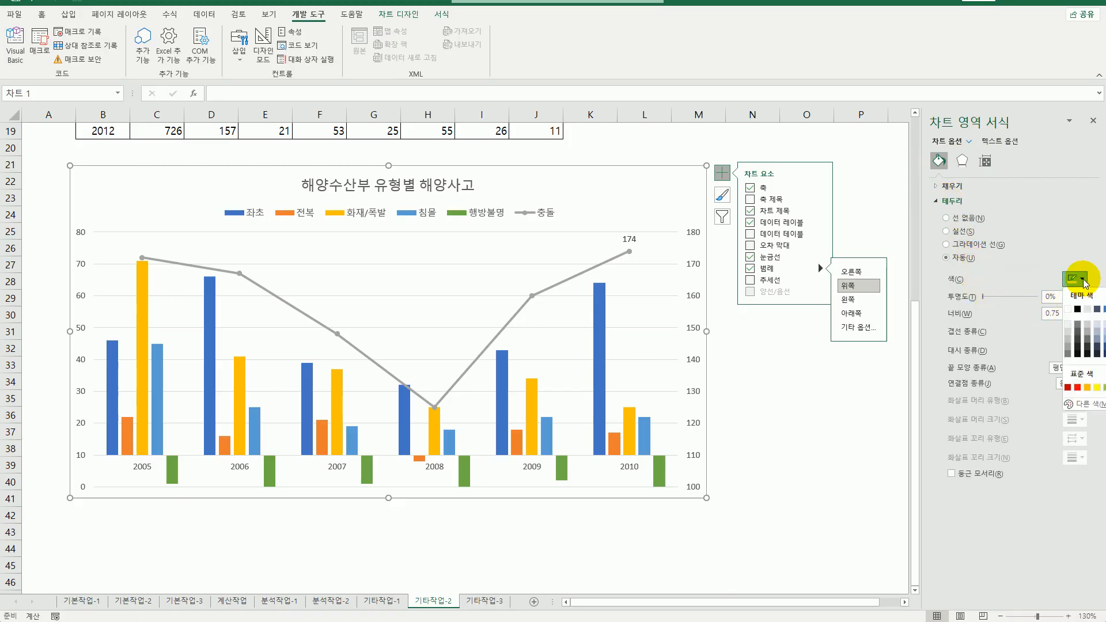
{"action": "left_click", "coordinate": [1087, 387]}
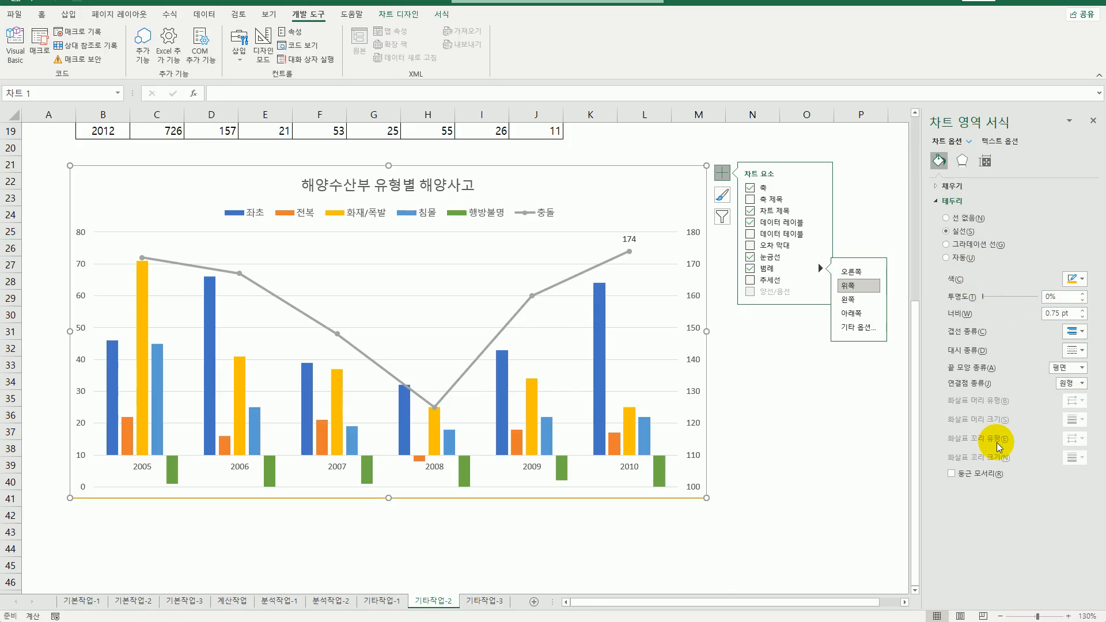
Step: Set the chart area border width to 2 pt and give it rounded corners (둥근 모서리)
{"action": "left_click", "coordinate": [1082, 310]}
{"action": "left_click", "coordinate": [1082, 310]}
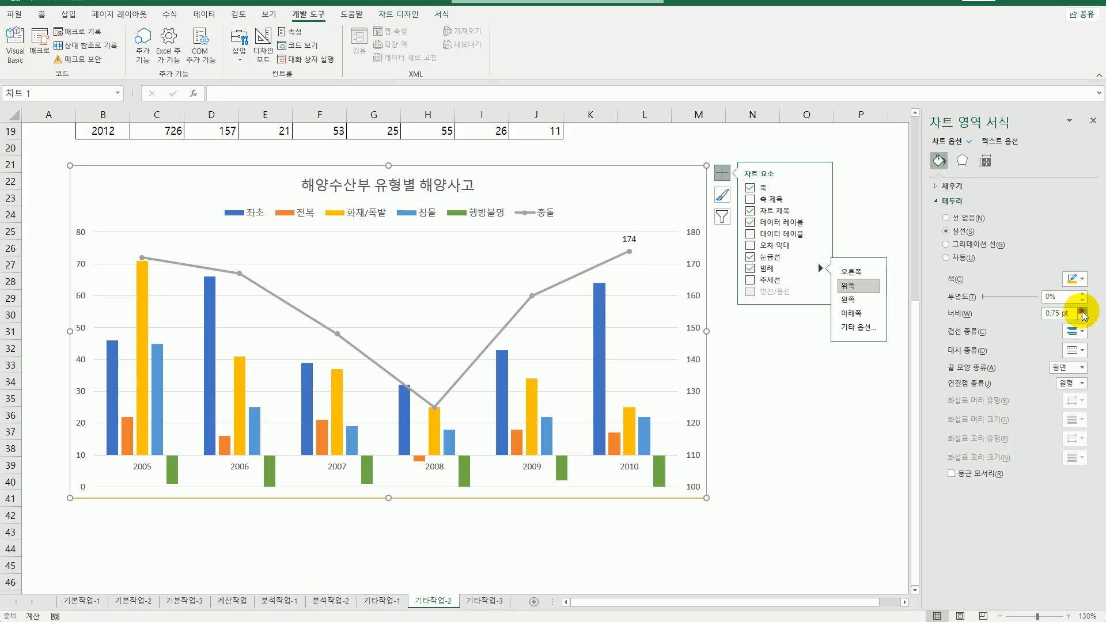
{"action": "left_click", "coordinate": [1083, 311]}
{"action": "left_click", "coordinate": [1082, 310]}
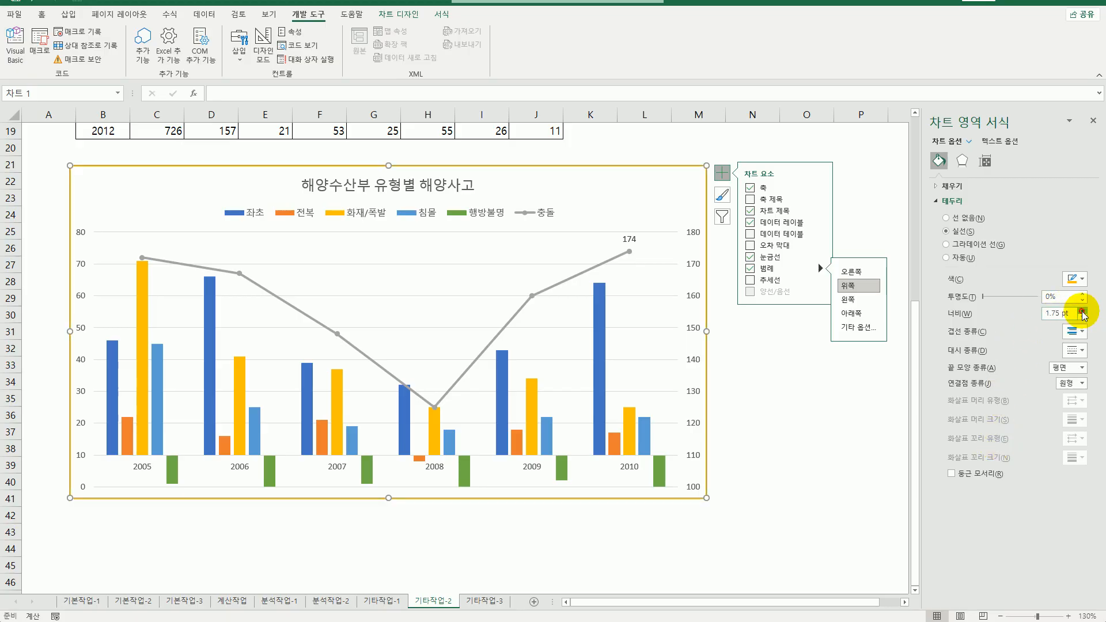
{"action": "left_click", "coordinate": [1083, 311]}
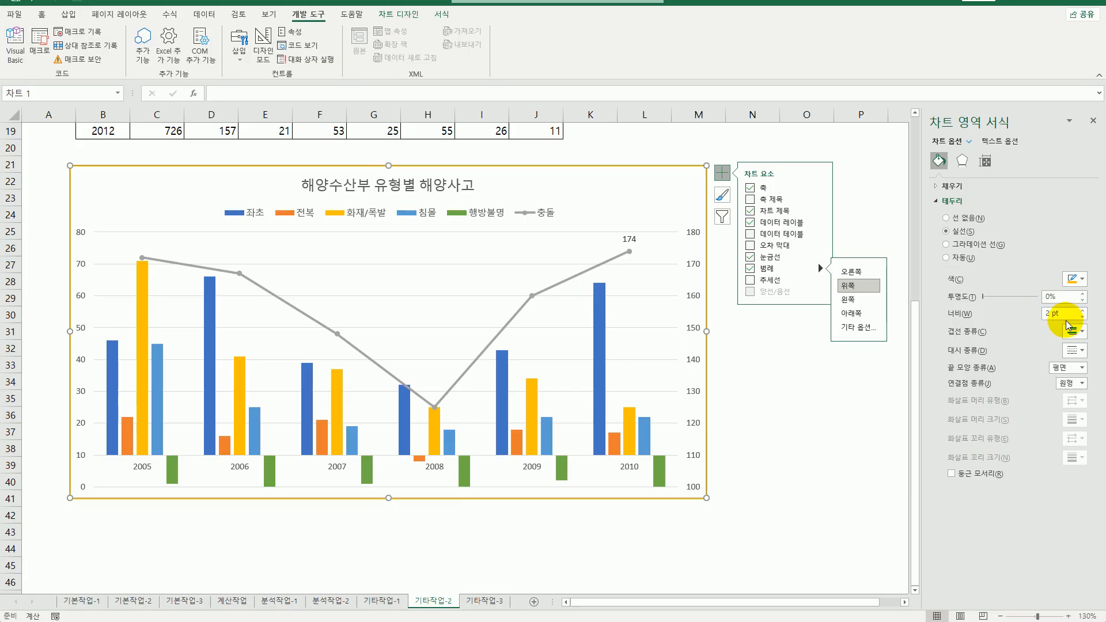
{"action": "left_click", "coordinate": [951, 474]}
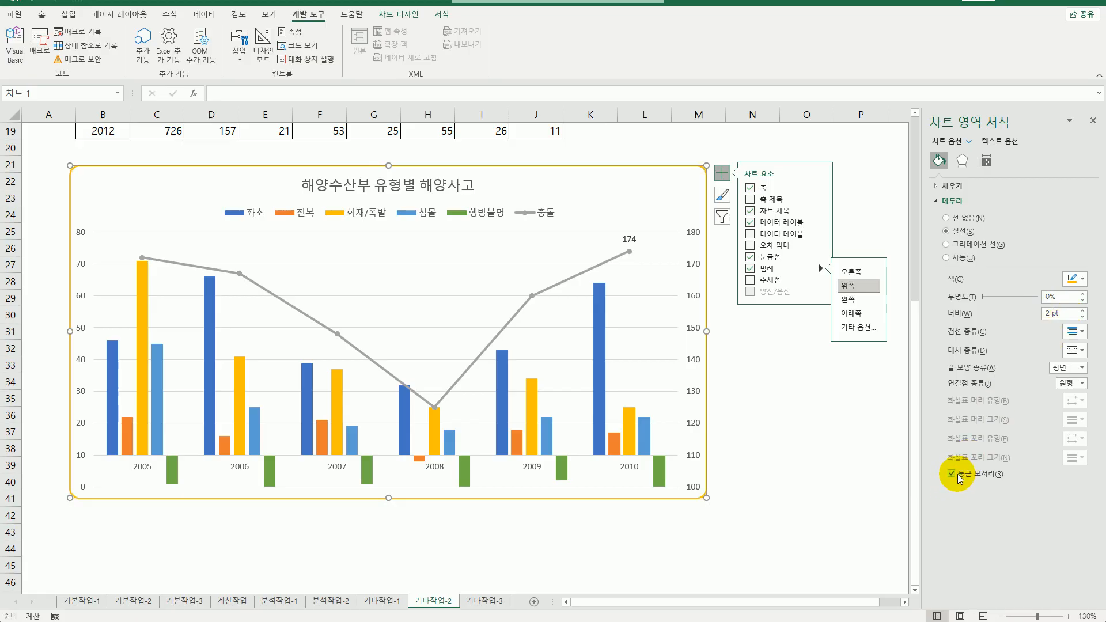
{"action": "left_click", "coordinate": [838, 526]}
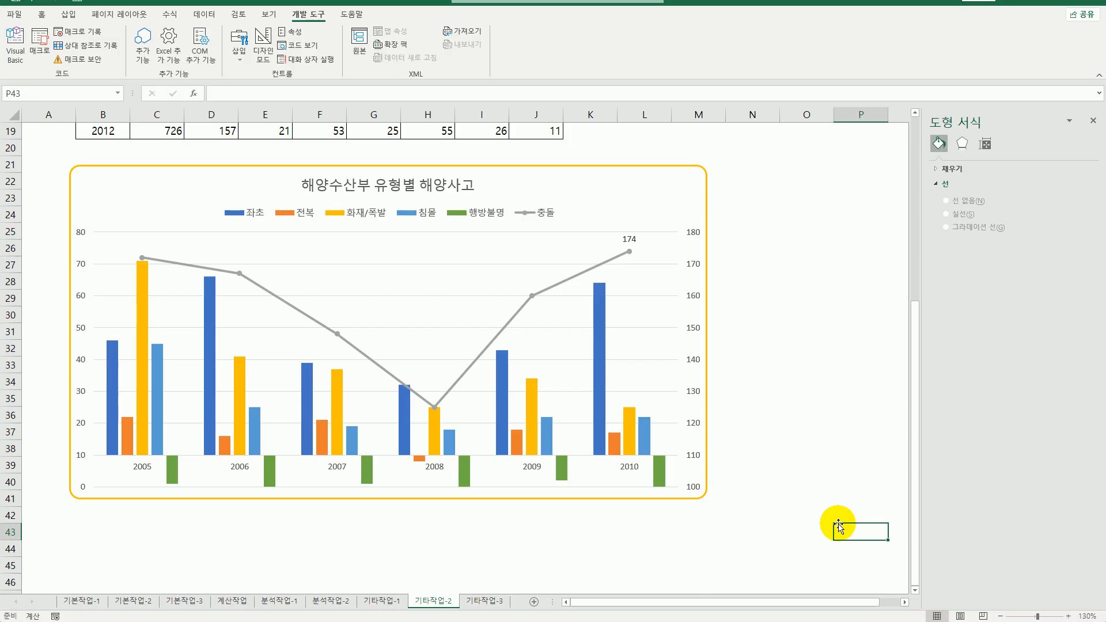
Step: On sheet 기타작업-3, close the formatting pane, turn on design mode and open the click-event code of the 수목원요금 등록 button
{"action": "left_click", "coordinate": [490, 599]}
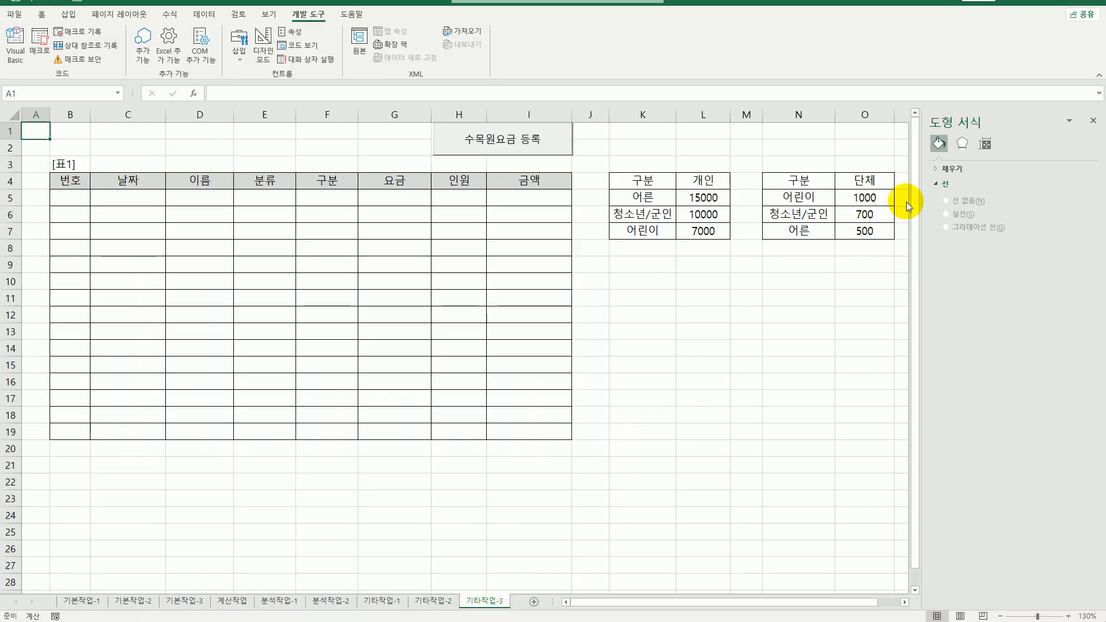
{"action": "left_click", "coordinate": [1093, 121]}
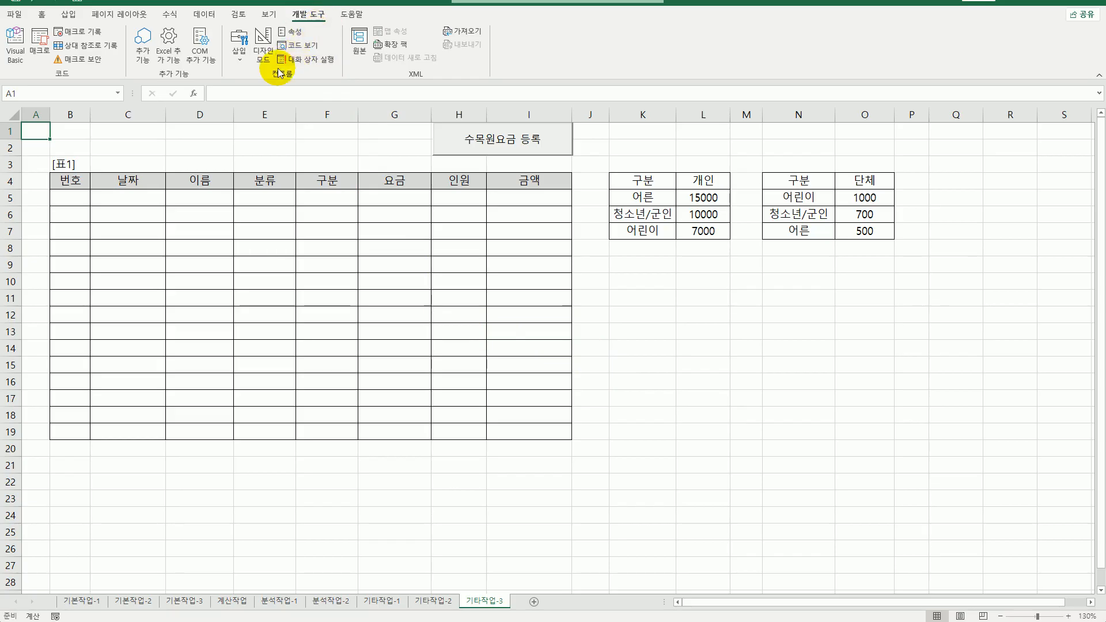
{"action": "left_click", "coordinate": [261, 55]}
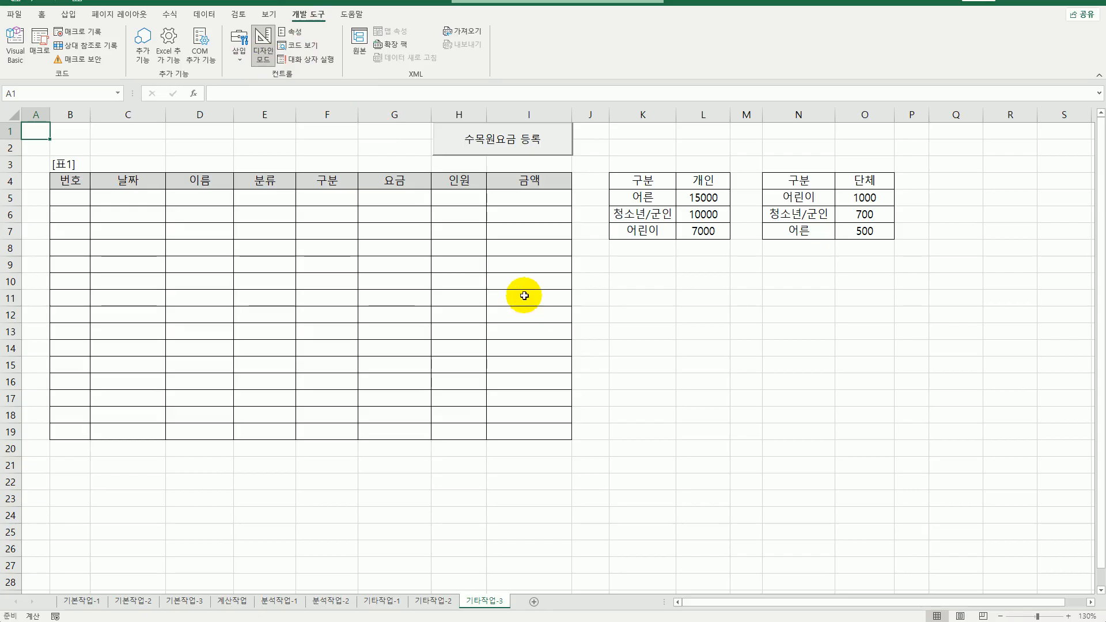
{"action": "left_click", "coordinate": [519, 153]}
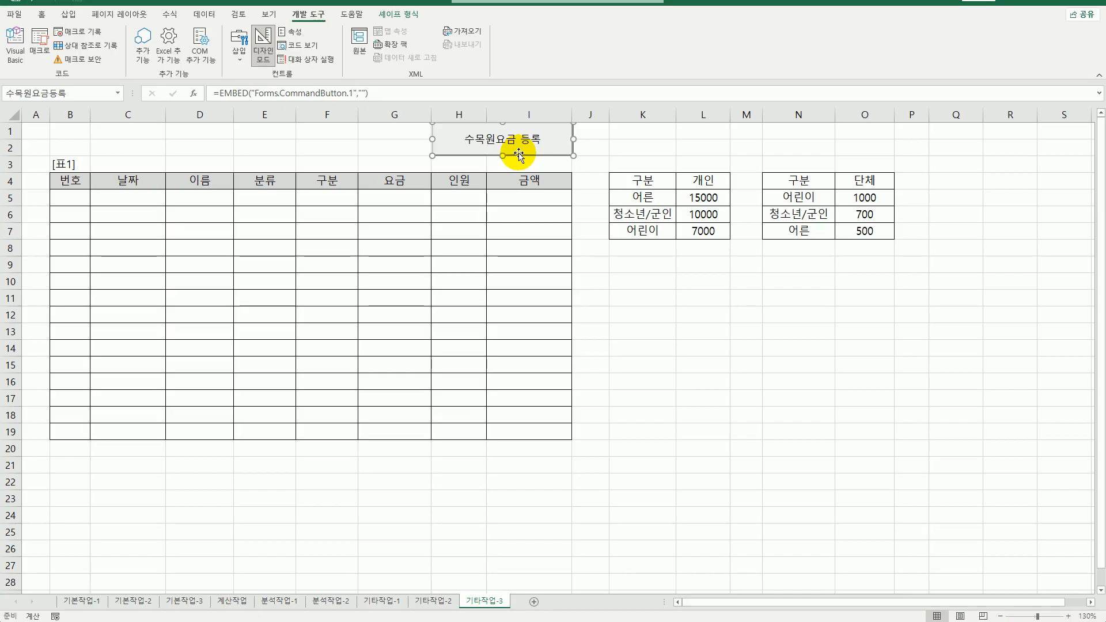
{"action": "left_click", "coordinate": [268, 67]}
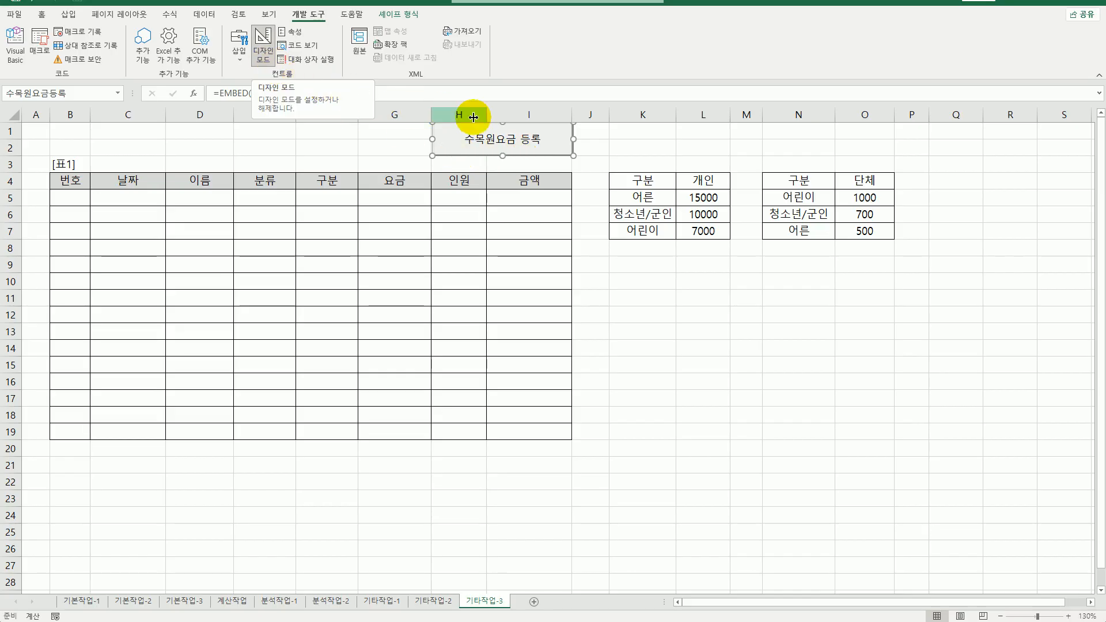
{"action": "left_click", "coordinate": [541, 147]}
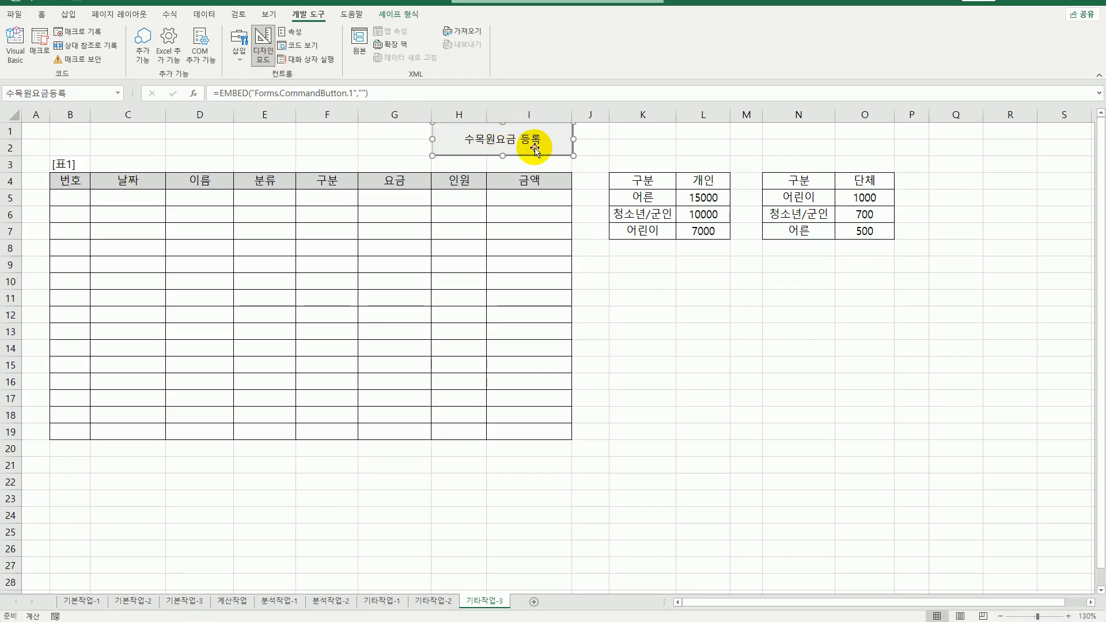
{"action": "double_click", "coordinate": [535, 148]}
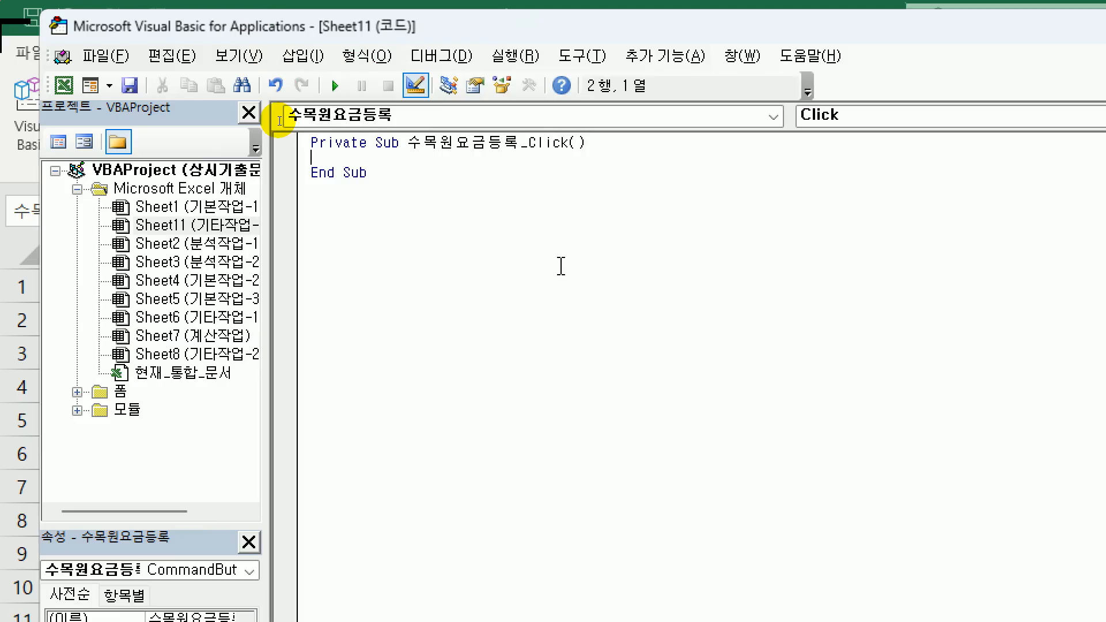
Step: Enter 수목원요금관리.Show in the button's click procedure
{"action": "key", "text": "Tab"}
{"action": "type", "text": "ㅅㅜ목원"}
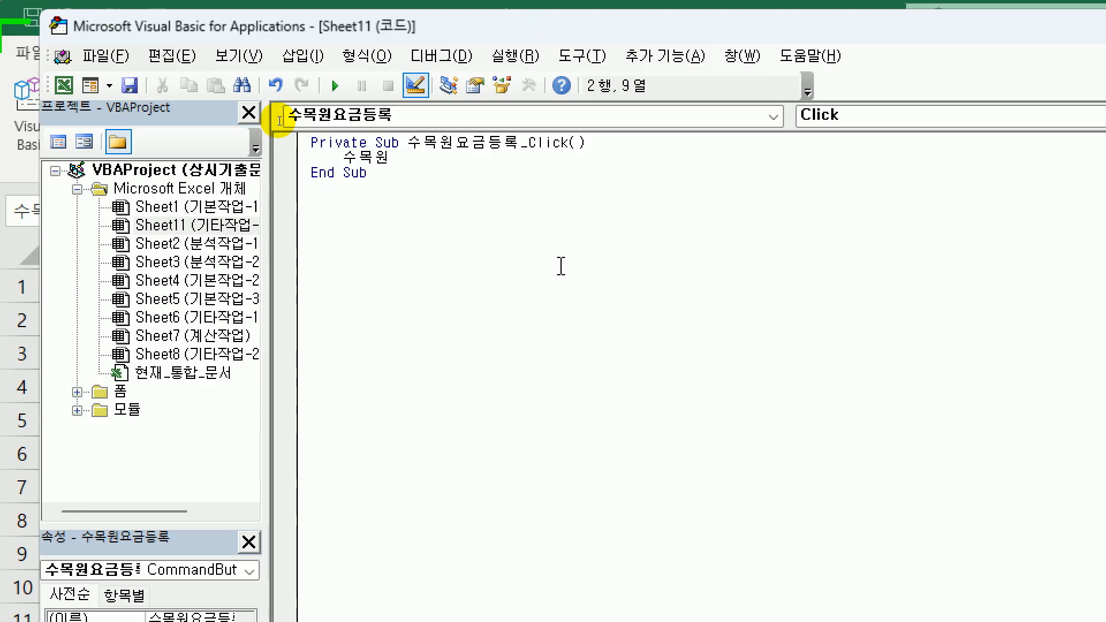
{"action": "type", "text": "요금관"}
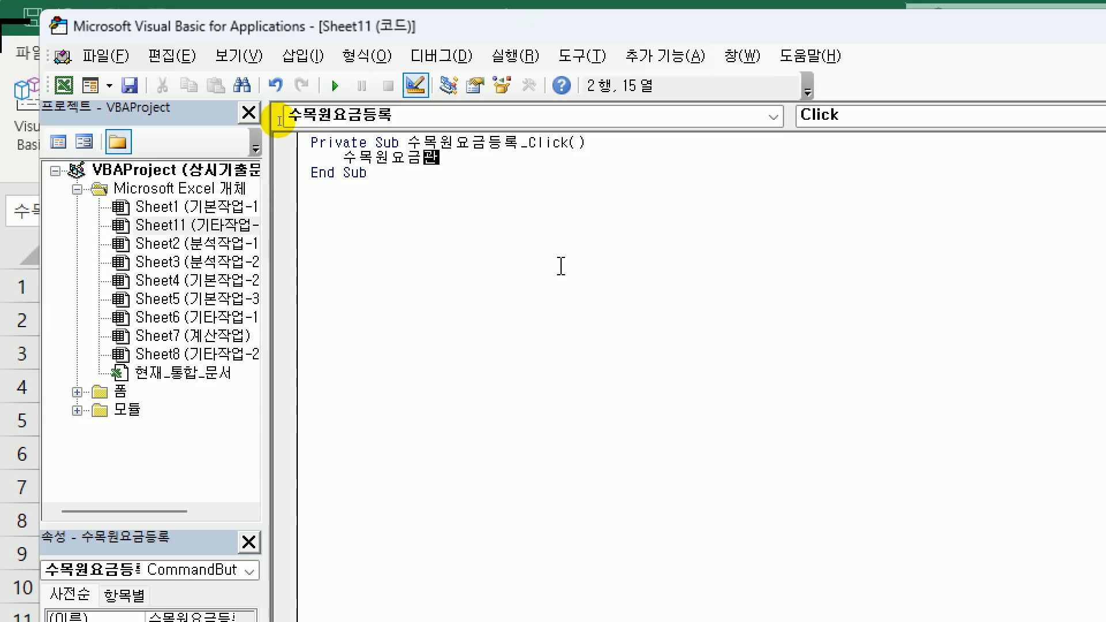
{"action": "type", "text": "리."}
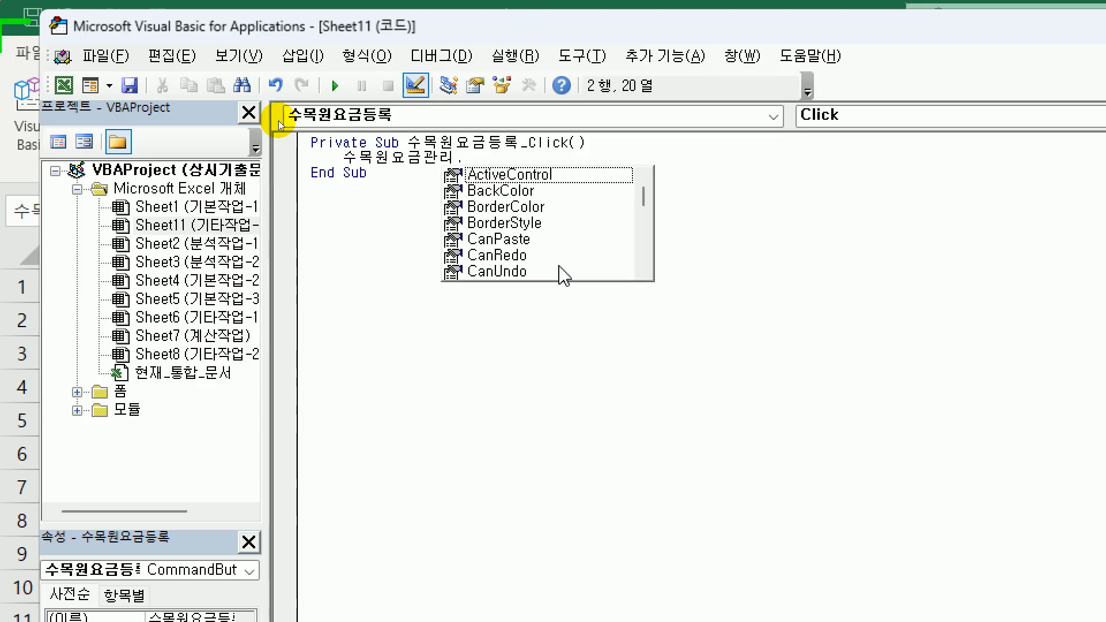
{"action": "type", "text": "sh"}
{"action": "key", "text": "Tab"}
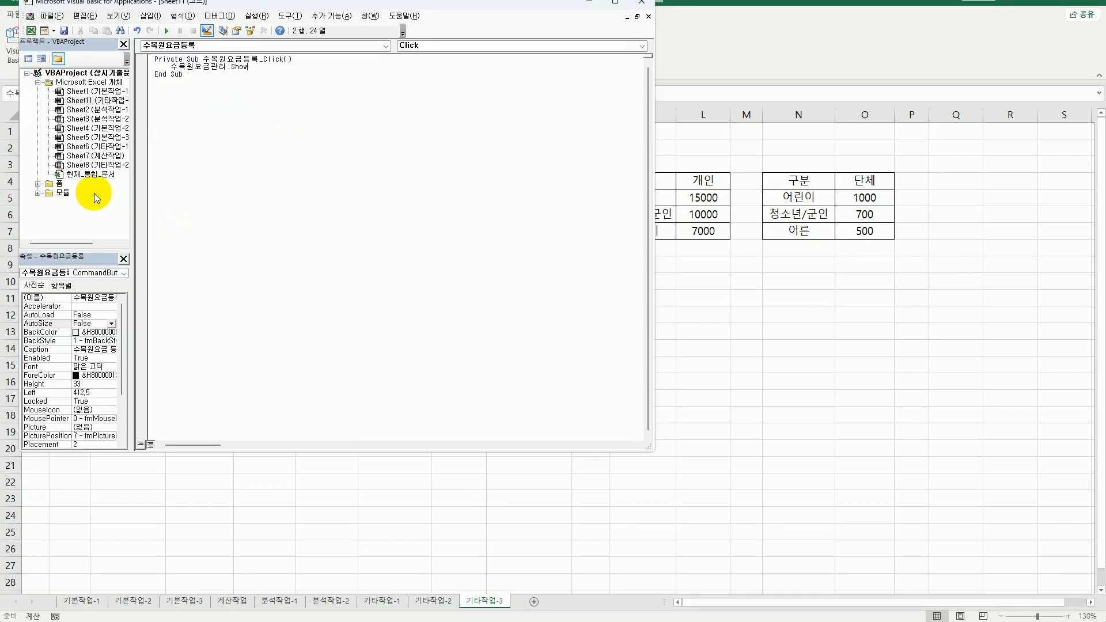
Step: Open the code of the 수목원요금관리 form and create its UserForm_Initialize procedure
{"action": "double_click", "coordinate": [59, 185]}
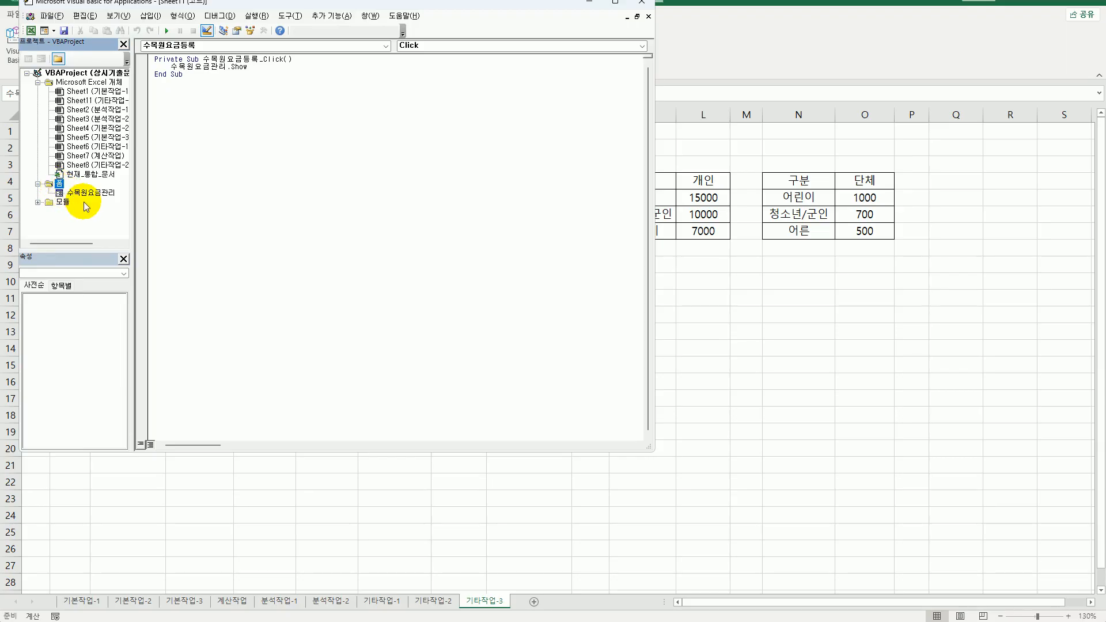
{"action": "left_click", "coordinate": [86, 197]}
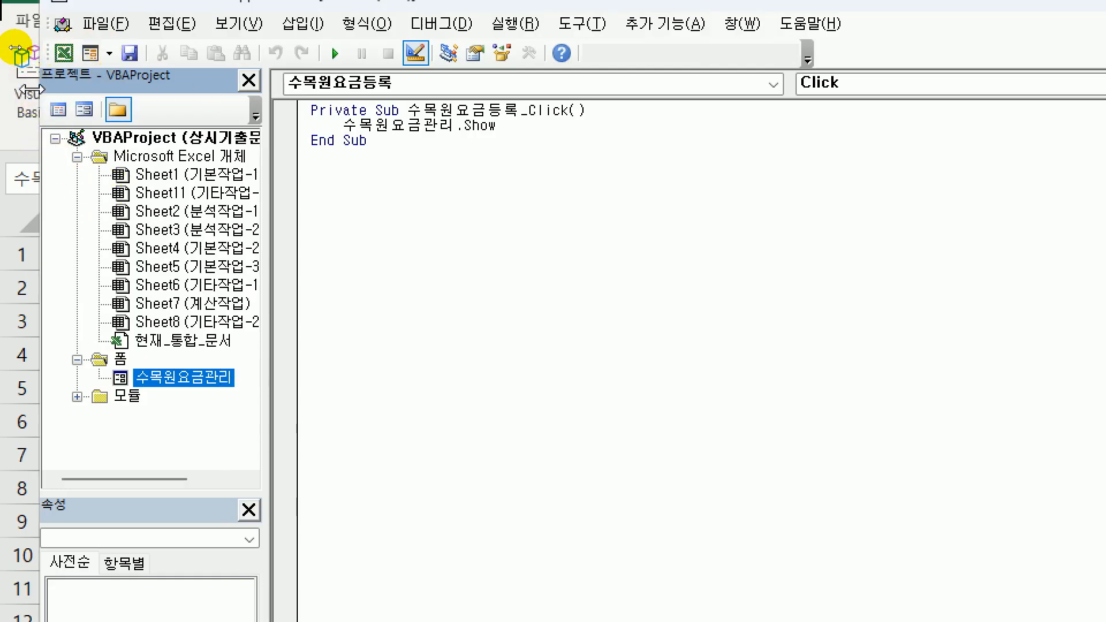
{"action": "left_click", "coordinate": [65, 109]}
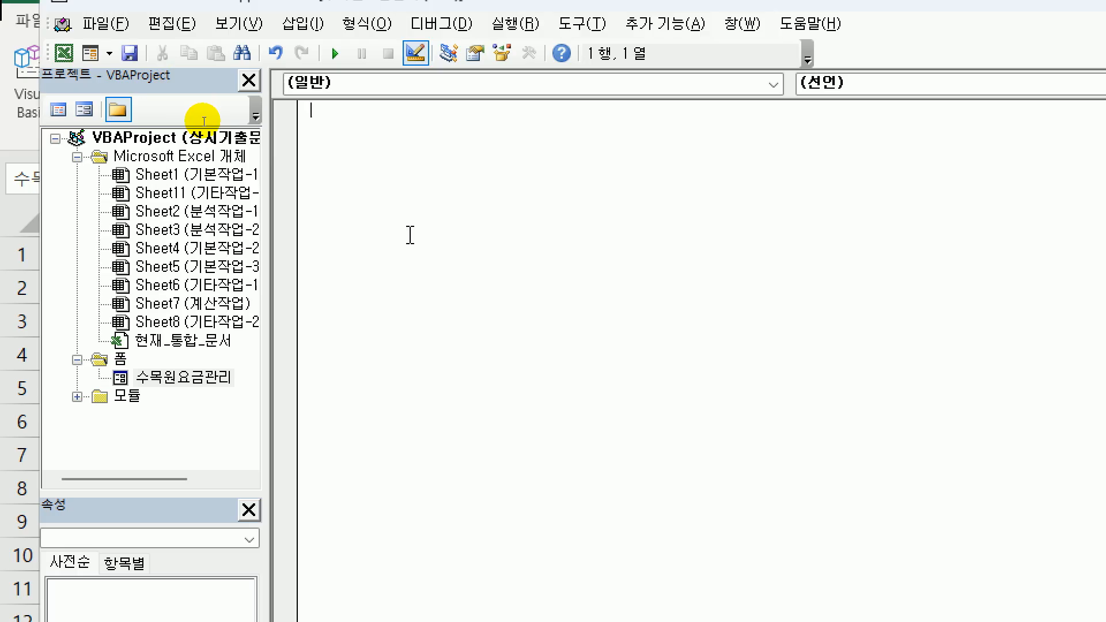
{"action": "left_click", "coordinate": [410, 85]}
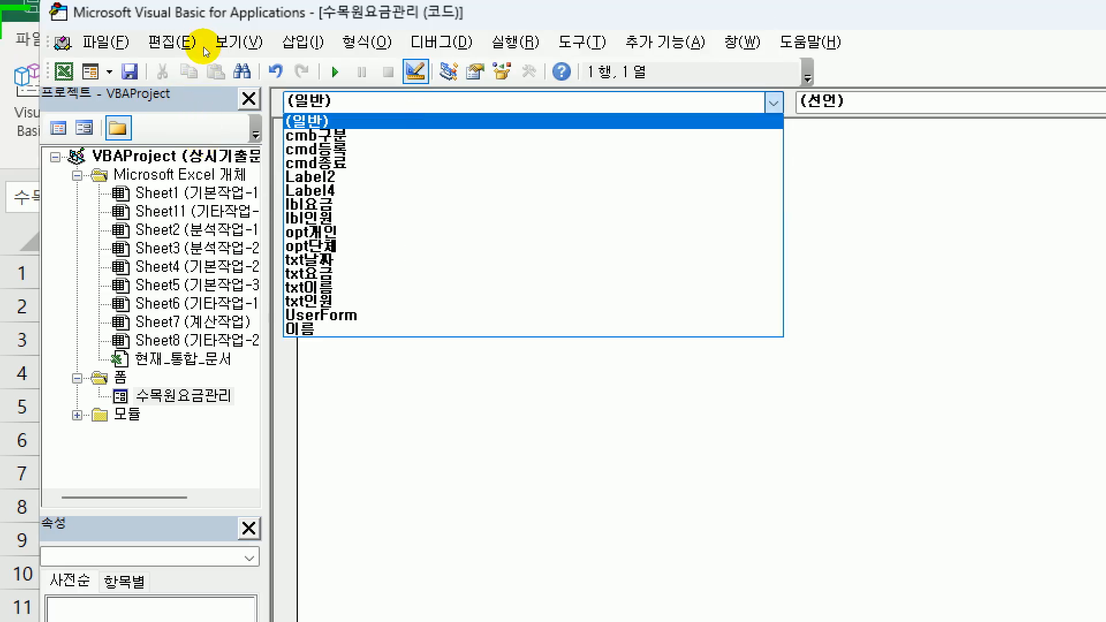
{"action": "left_click", "coordinate": [397, 316]}
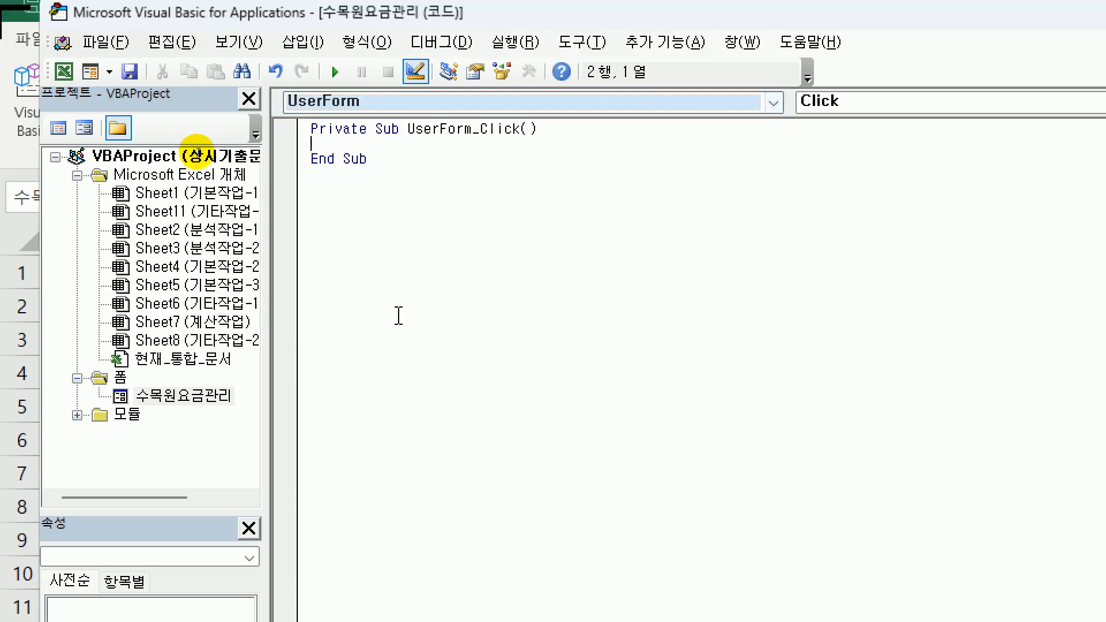
{"action": "left_click", "coordinate": [832, 104]}
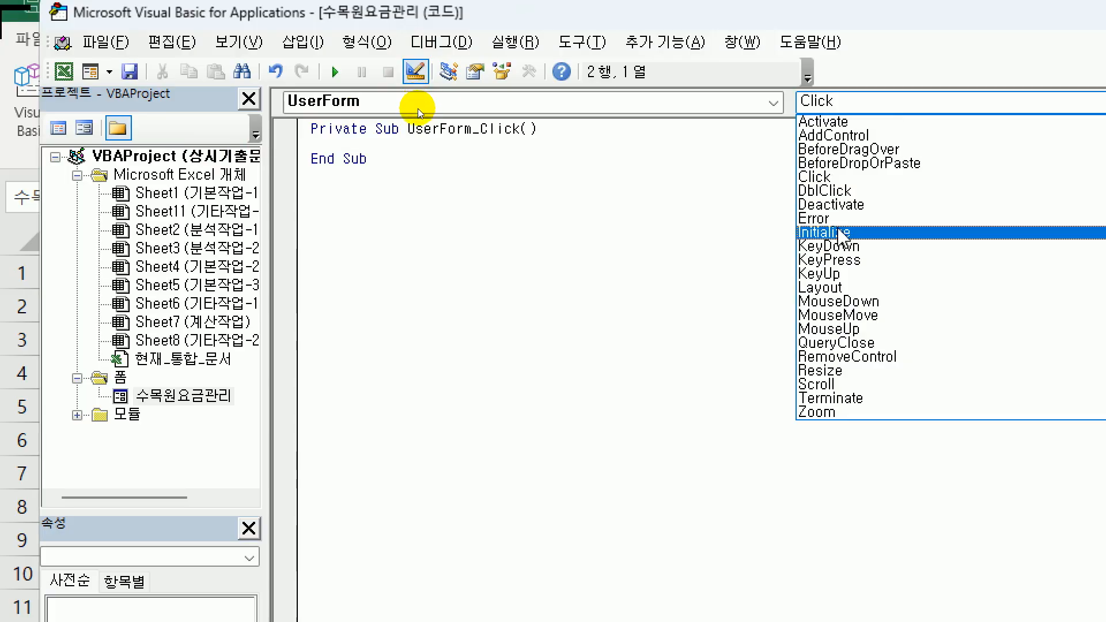
{"action": "left_click", "coordinate": [839, 232]}
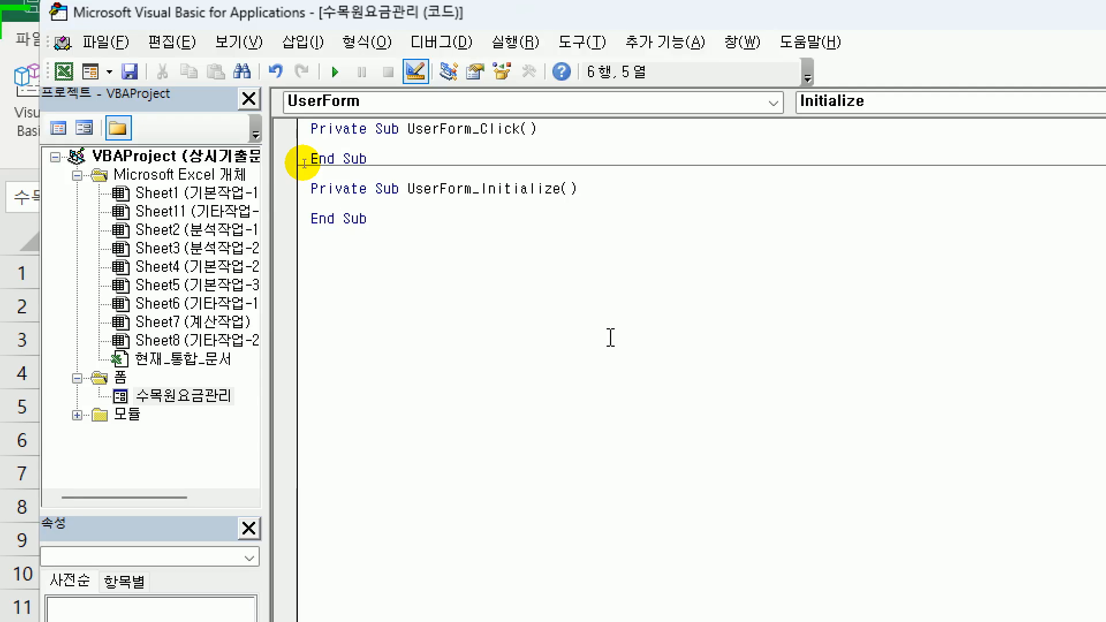
Step: In UserForm_Initialize, enter cmb구분.RowSource = "K5:L7" and start a new line
{"action": "type", "text": "cmb구분."}
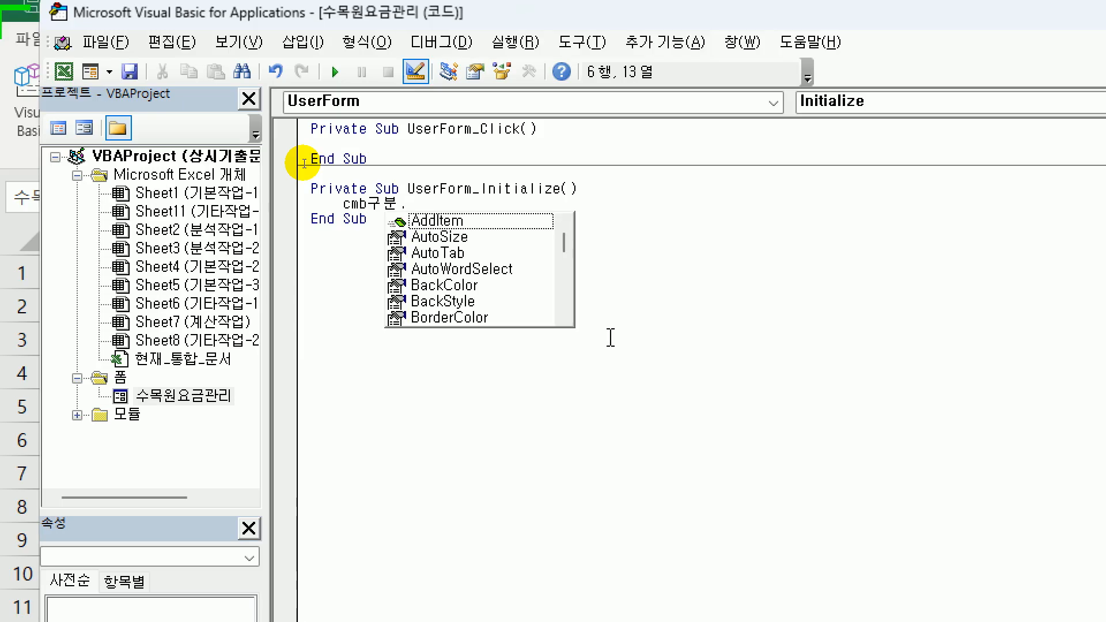
{"action": "type", "text": "r"}
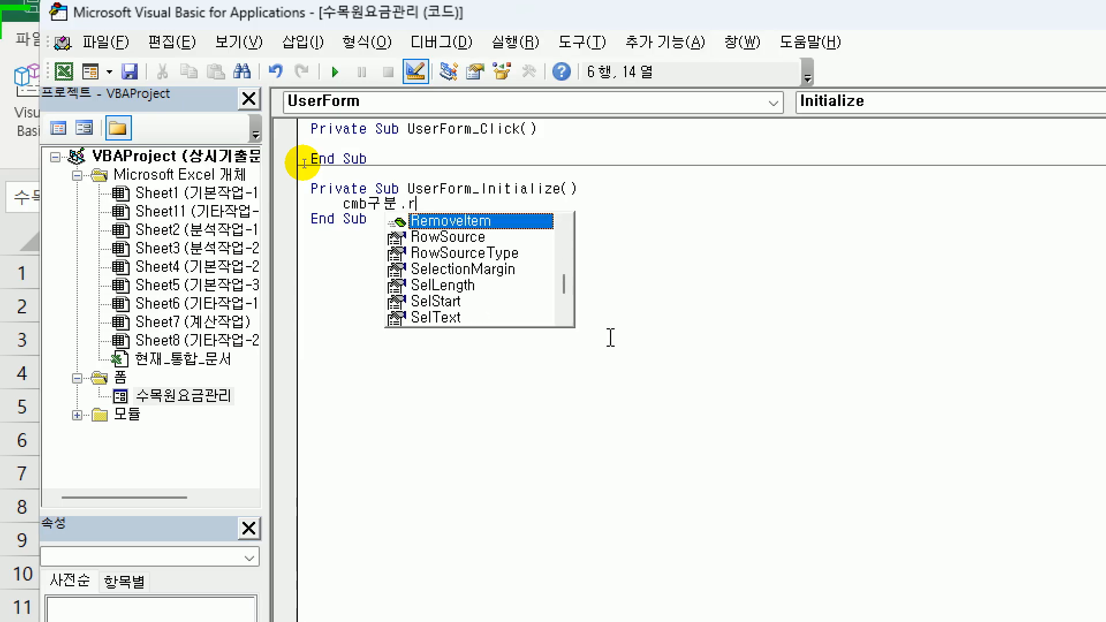
{"action": "type", "text": "owSource "}
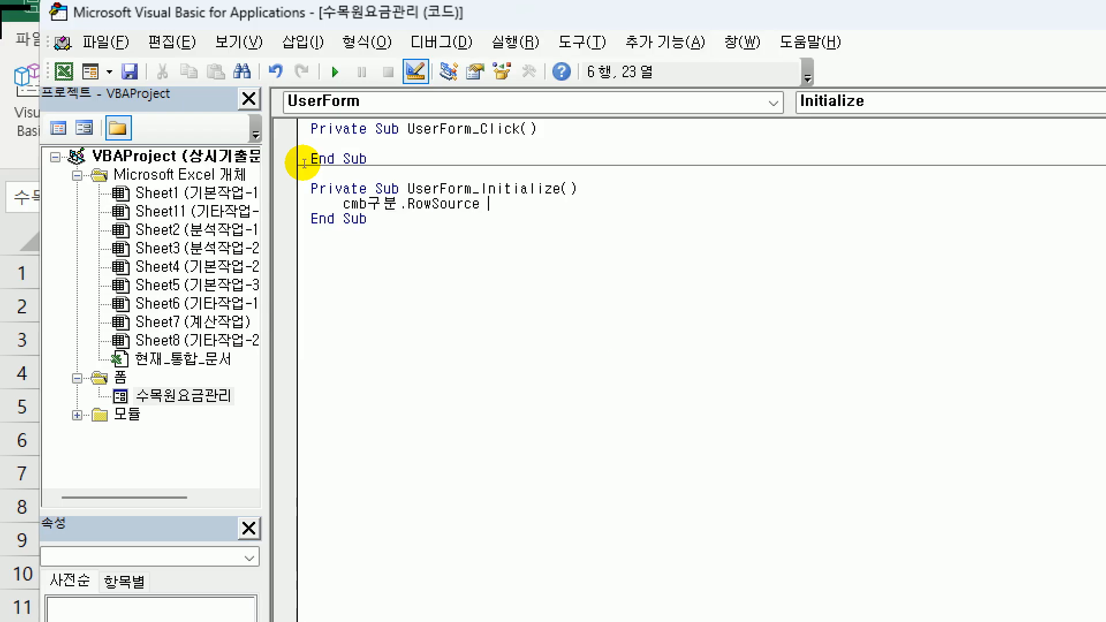
{"action": "type", "text": "= \"K"}
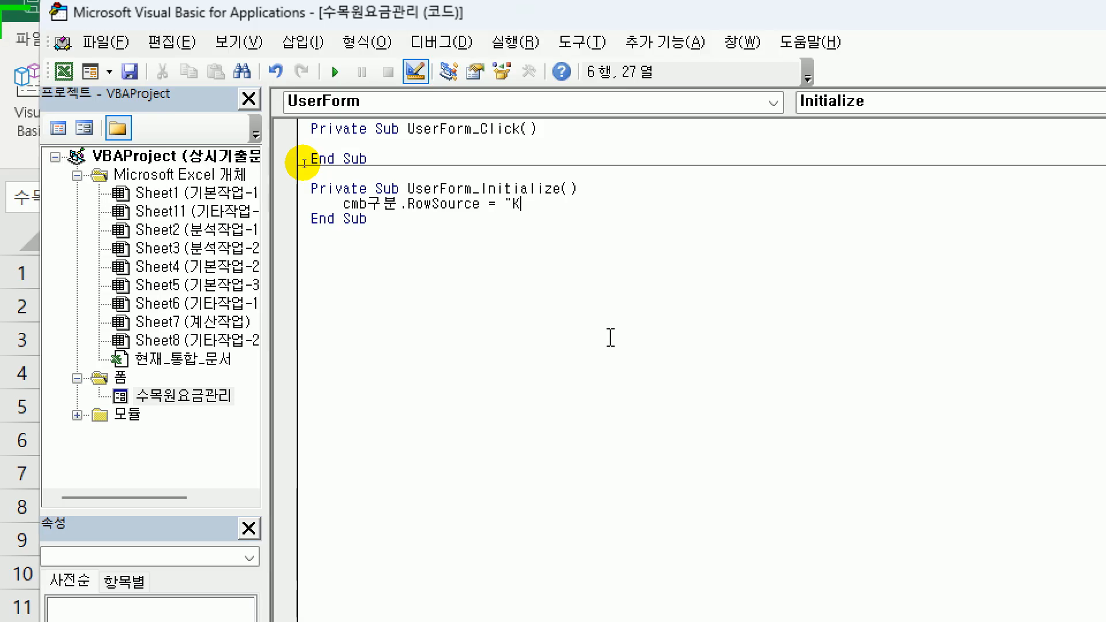
{"action": "type", "text": "5:L7\""}
{"action": "key", "text": "Return"}
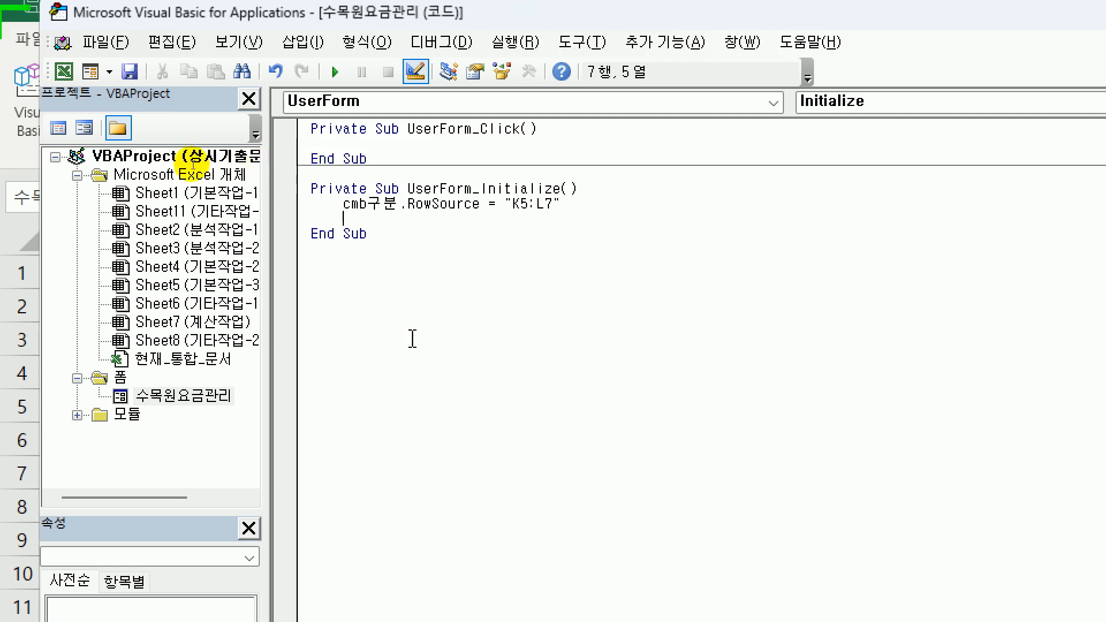
Step: Open the 수목원요금관리 form design, select the 구분 combo box to check its name, and return to the form's code
{"action": "left_click", "coordinate": [218, 398]}
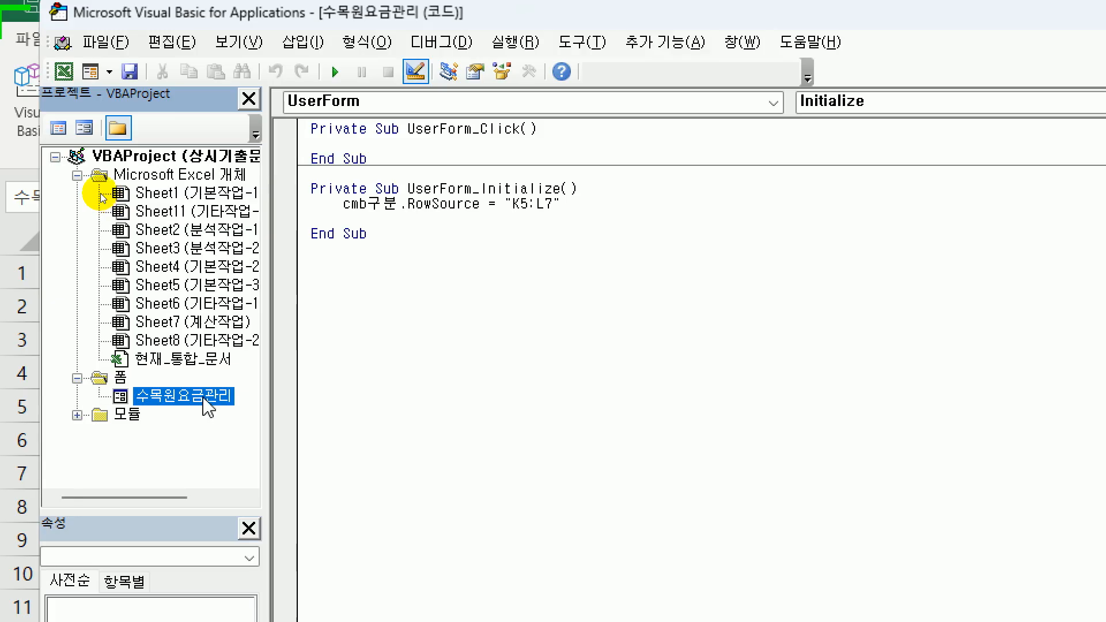
{"action": "double_click", "coordinate": [205, 401]}
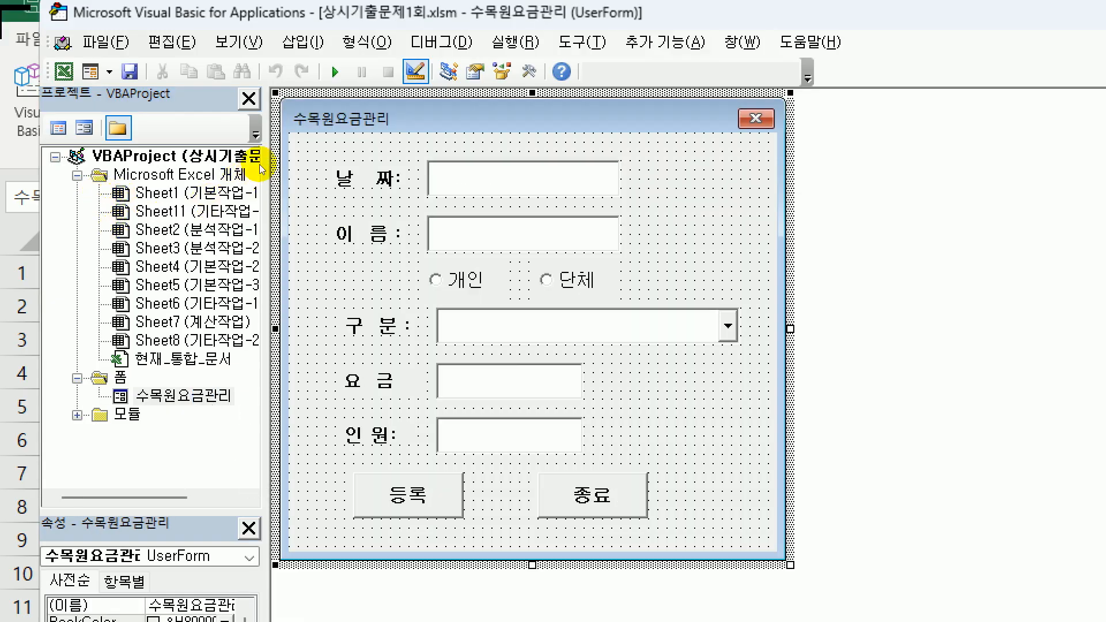
{"action": "left_click", "coordinate": [573, 329]}
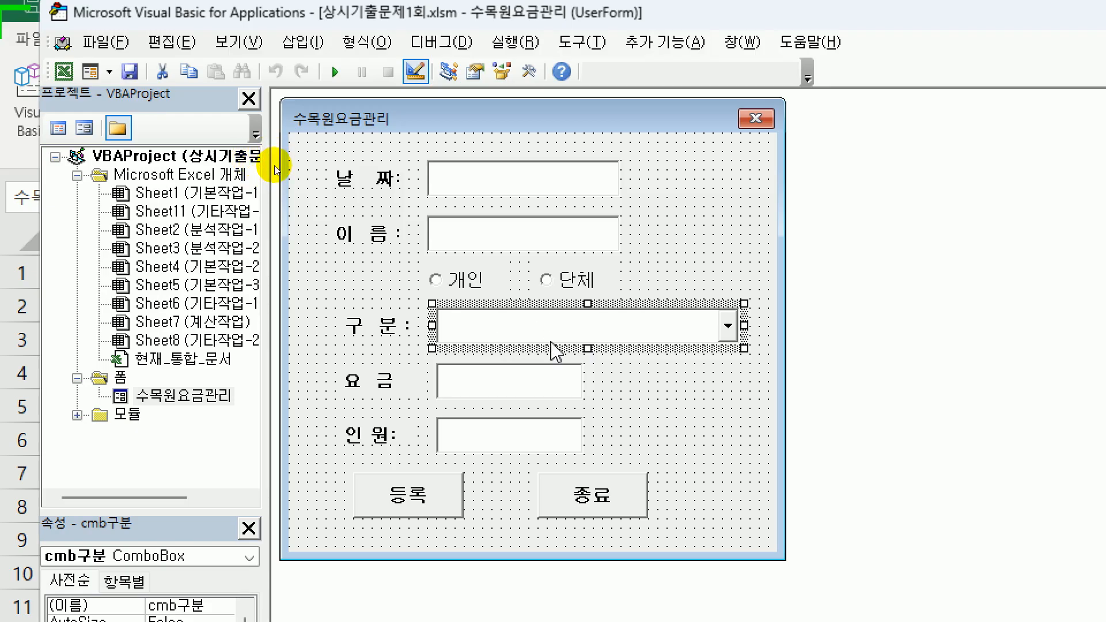
{"action": "scroll", "coordinate": [86, 223], "scroll_direction": "right", "scroll_amount": 3}
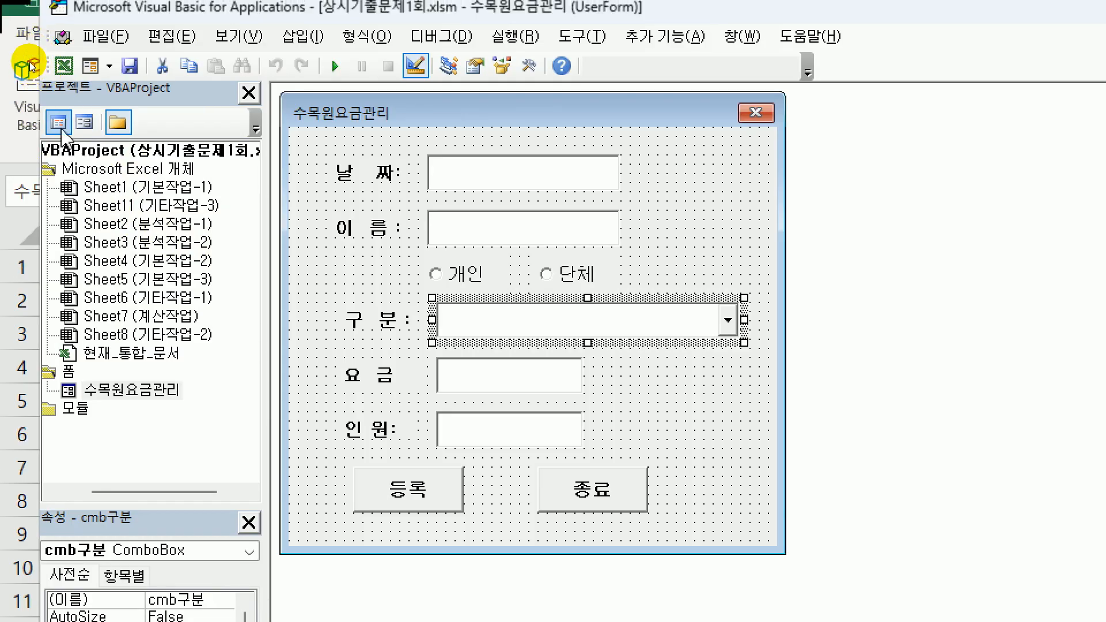
{"action": "left_click", "coordinate": [59, 125]}
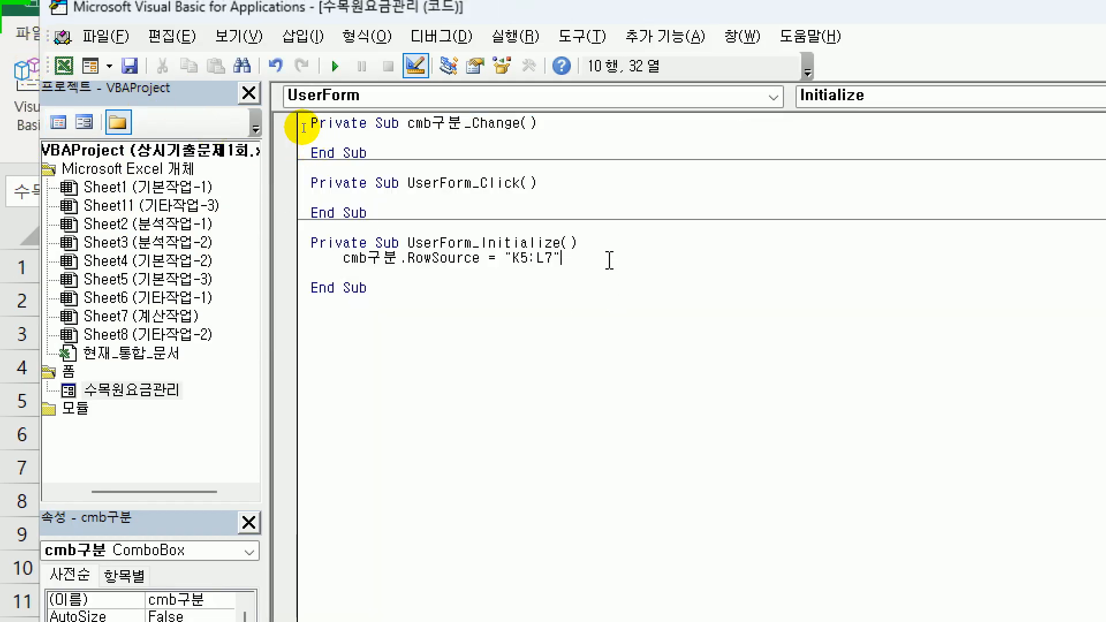
Step: In UserForm_Initialize, add the line cmb구분.ColumnCount = 2 below the RowSource line
{"action": "key", "text": "Return"}
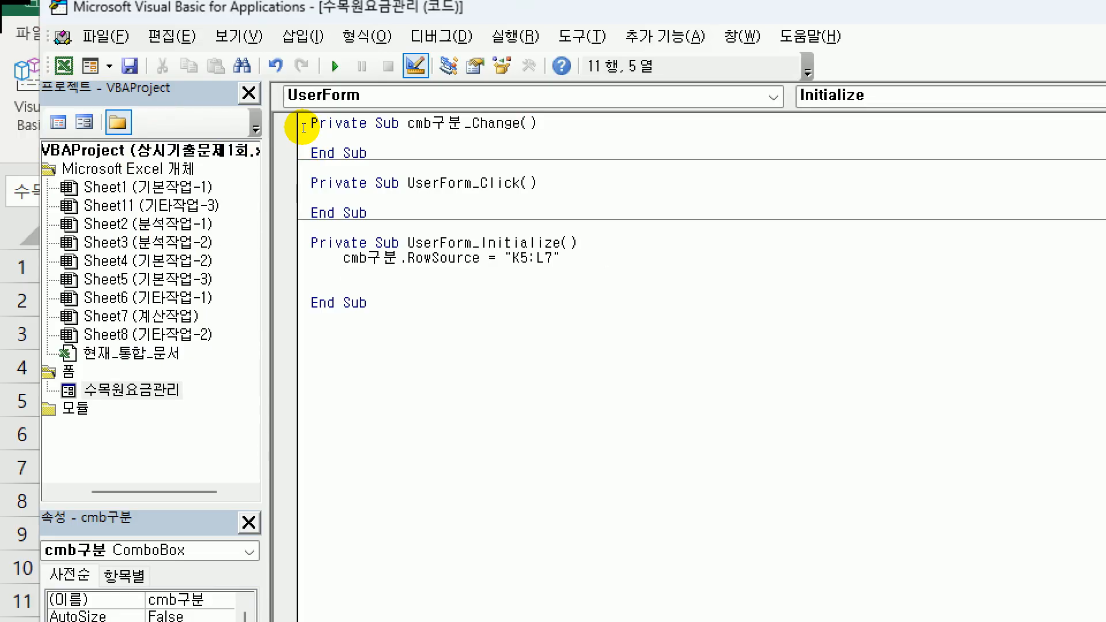
{"action": "type", "text": "cmb구분."}
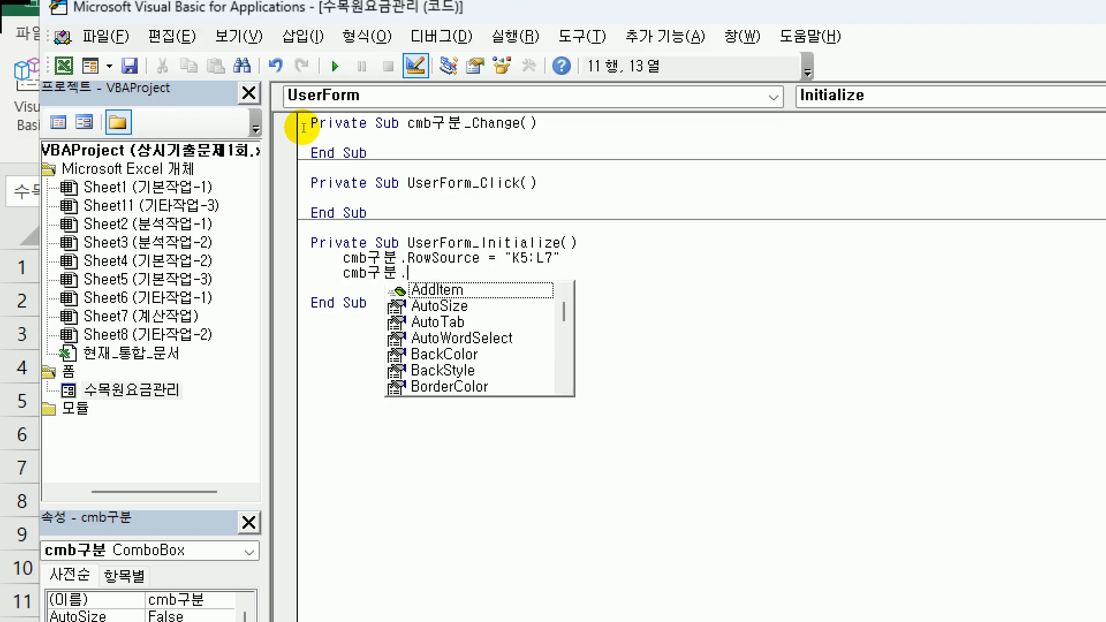
{"action": "type", "text": "co"}
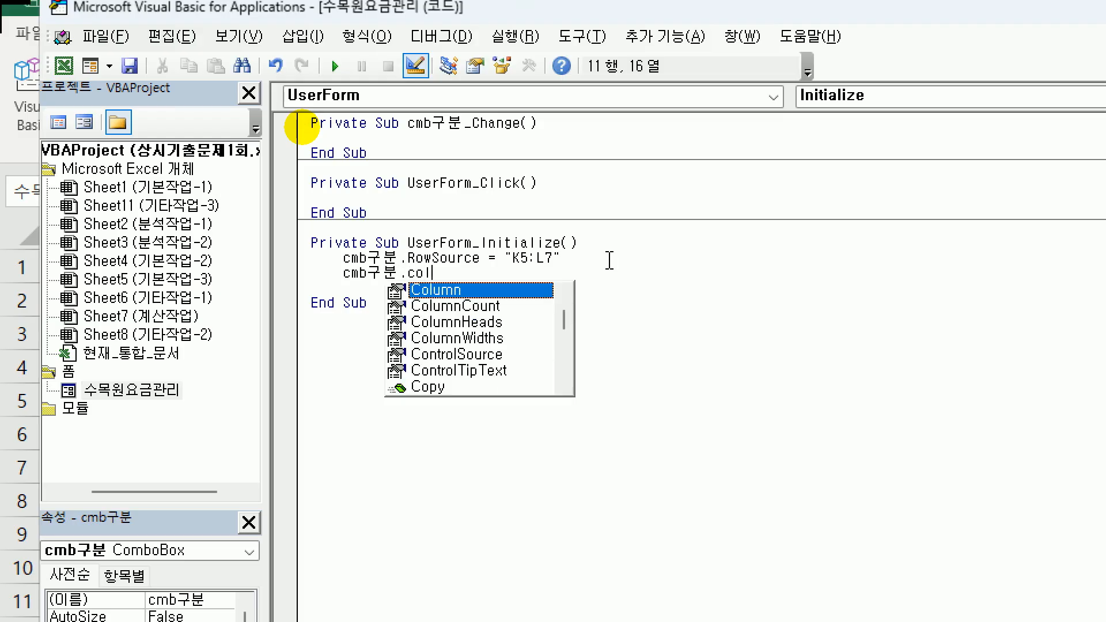
{"action": "type", "text": "l"}
{"action": "key", "text": "Down"}
{"action": "key", "text": "Tab"}
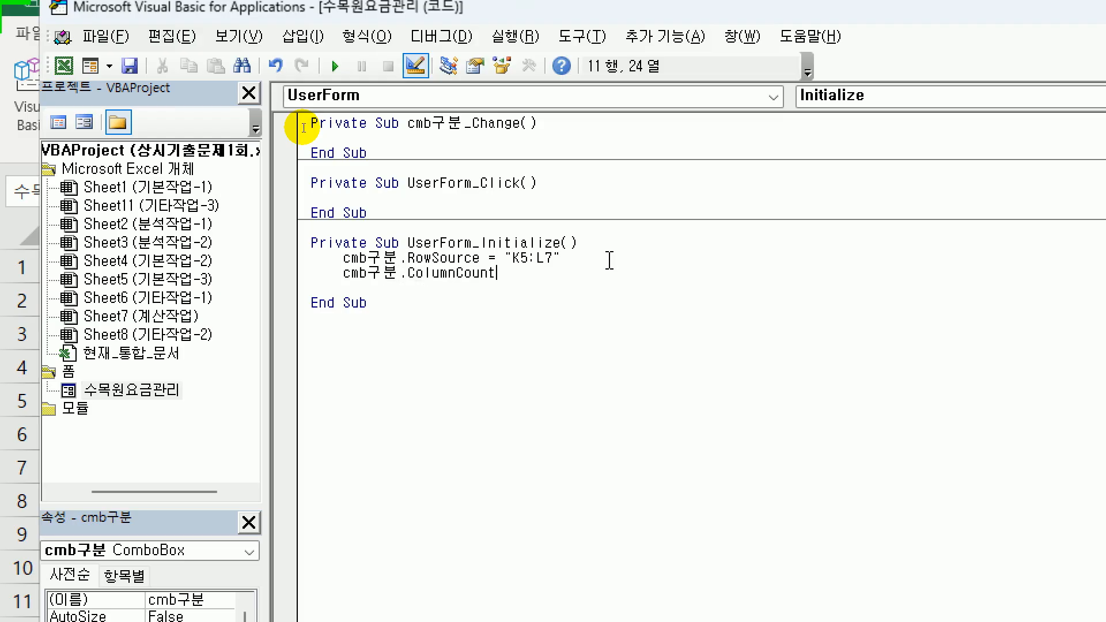
{"action": "type", "text": "=2"}
{"action": "key", "text": "Return"}
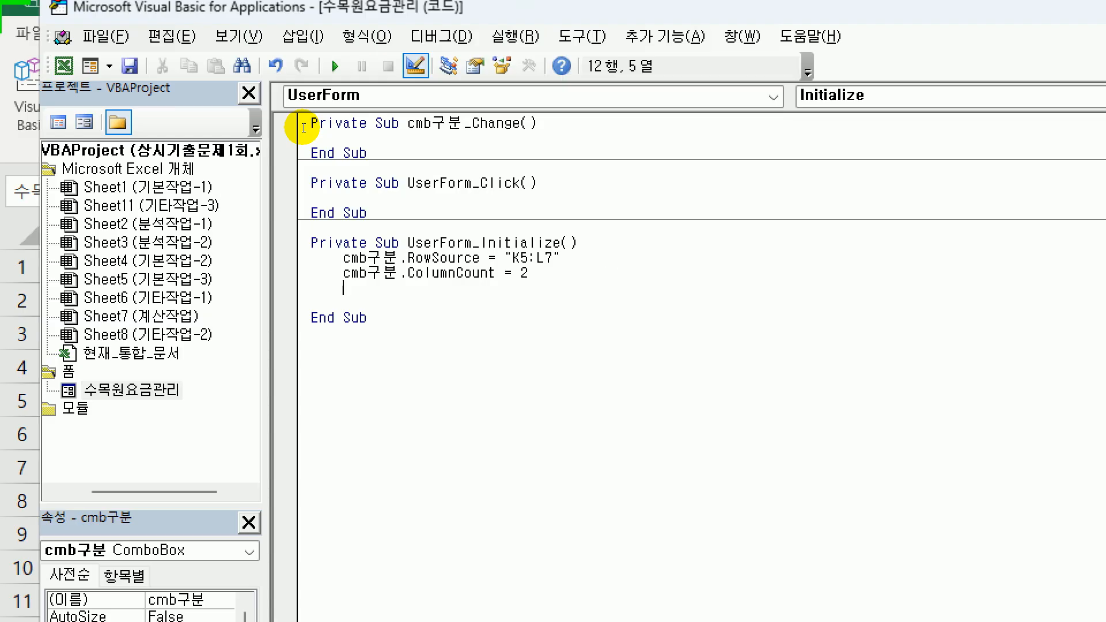
Step: Check the names of the 개인 and 단체 option buttons in the form design and return to the form's code
{"action": "double_click", "coordinate": [166, 393]}
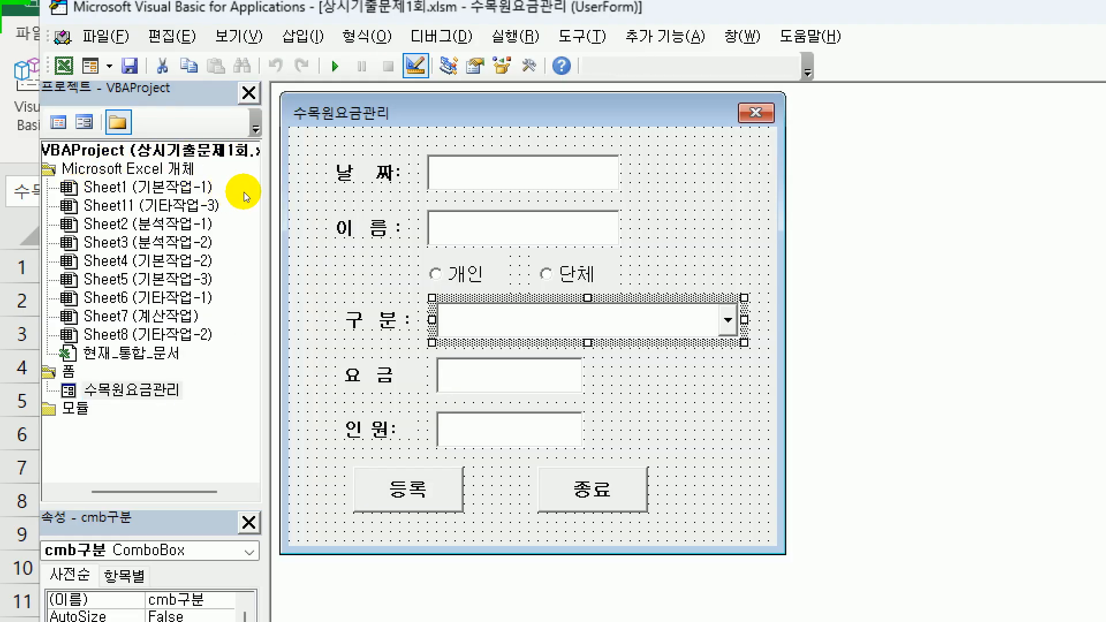
{"action": "left_click", "coordinate": [482, 275]}
{"action": "left_click", "coordinate": [566, 276]}
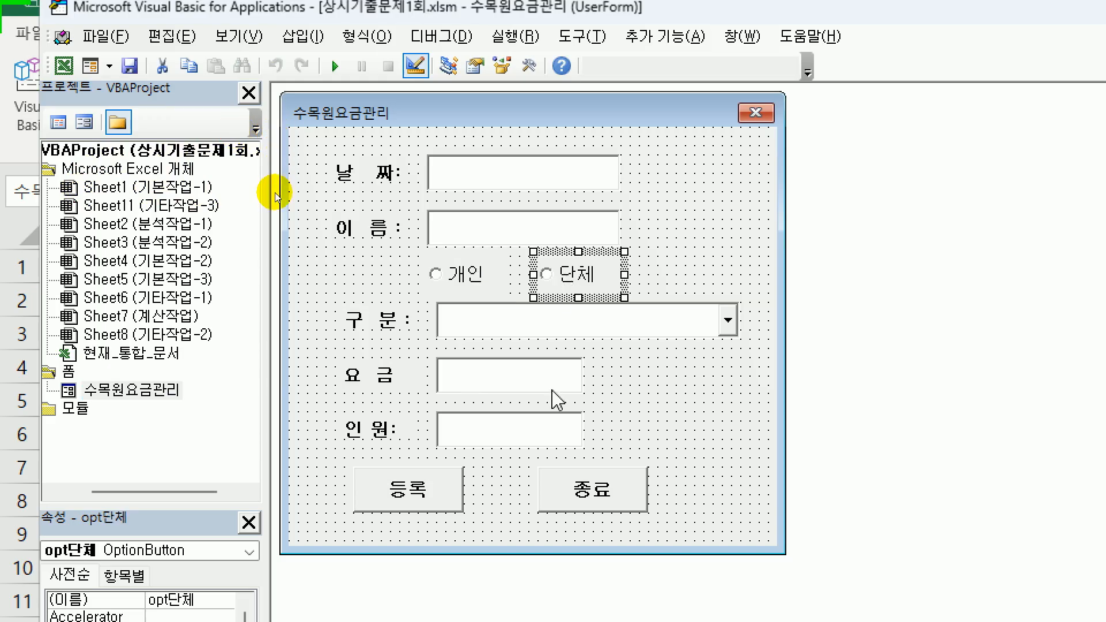
{"action": "left_click", "coordinate": [458, 283]}
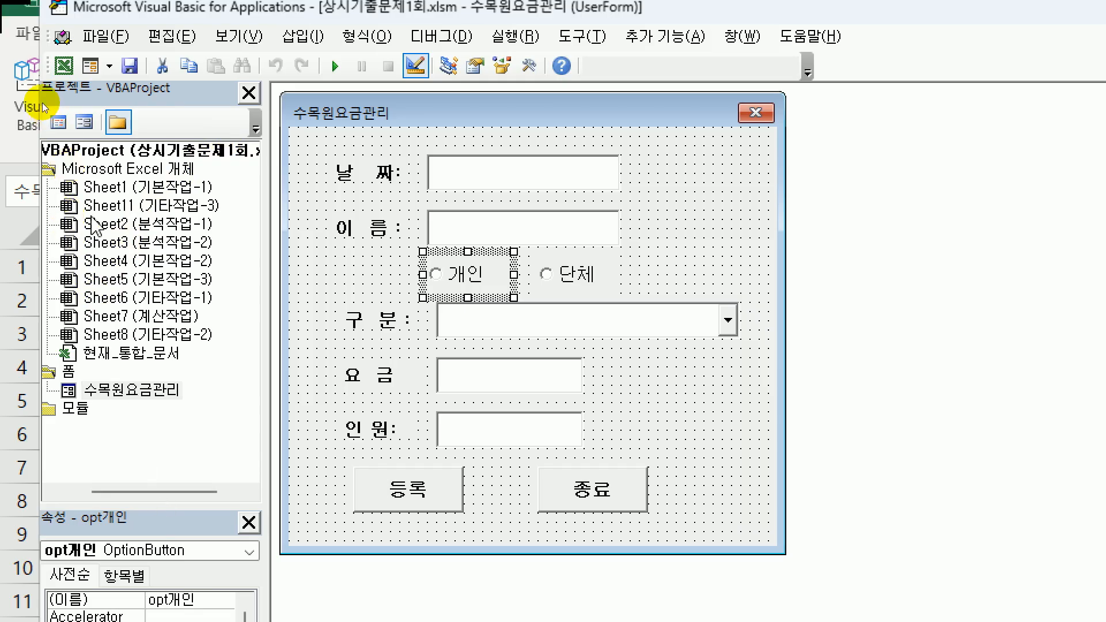
{"action": "left_click", "coordinate": [59, 122]}
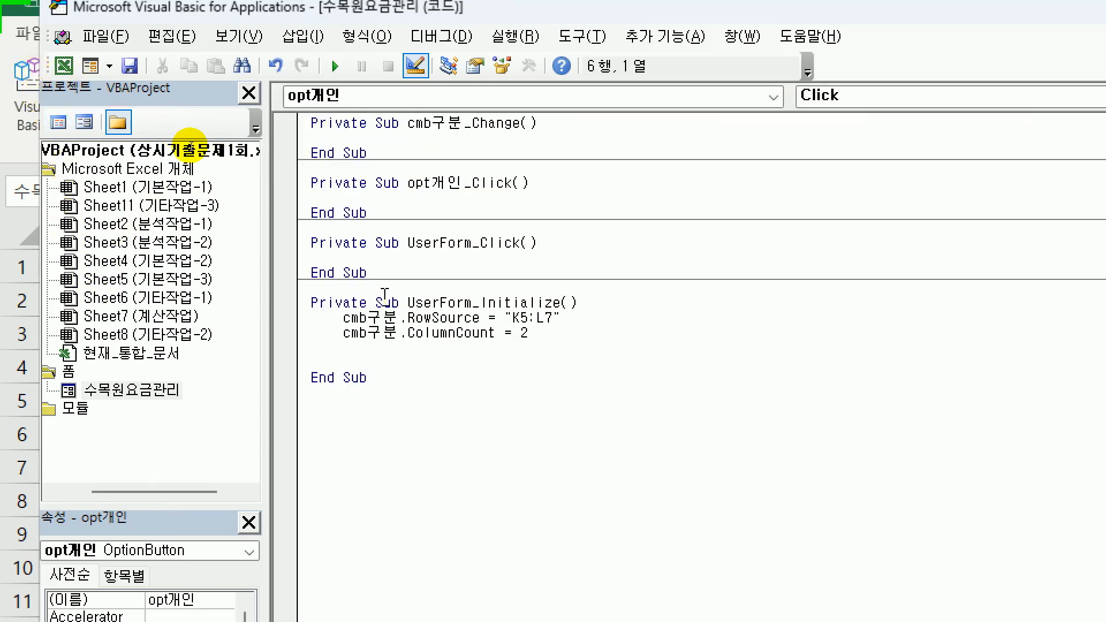
Step: In UserForm_Initialize, add the lines opt개인.Value = True and txt날짜 = Date
{"action": "left_click", "coordinate": [364, 352]}
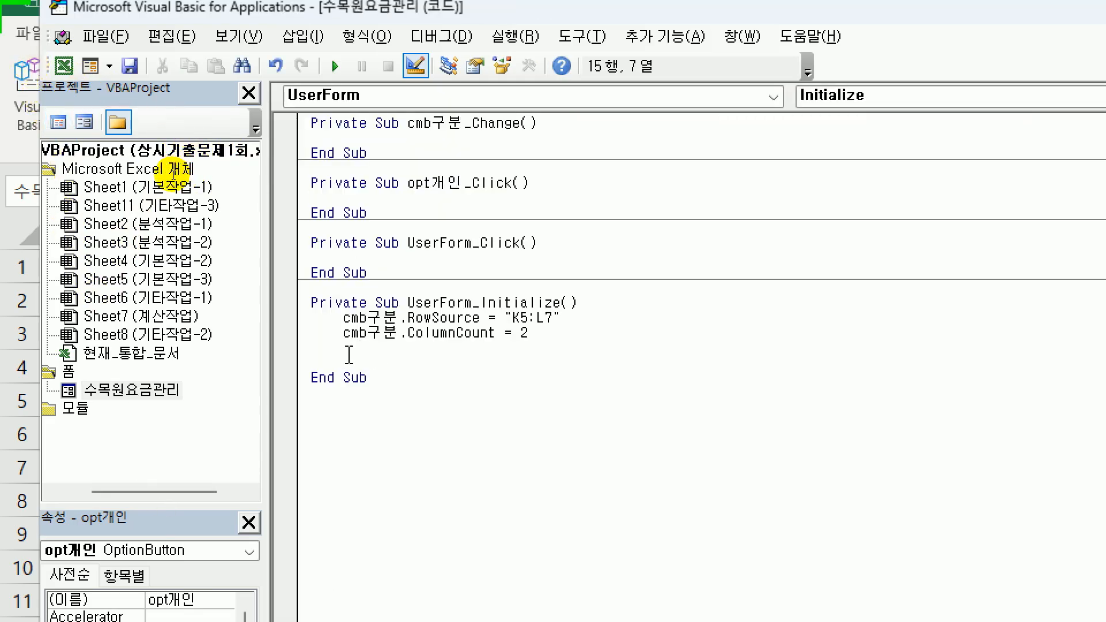
{"action": "type", "text": "opt"}
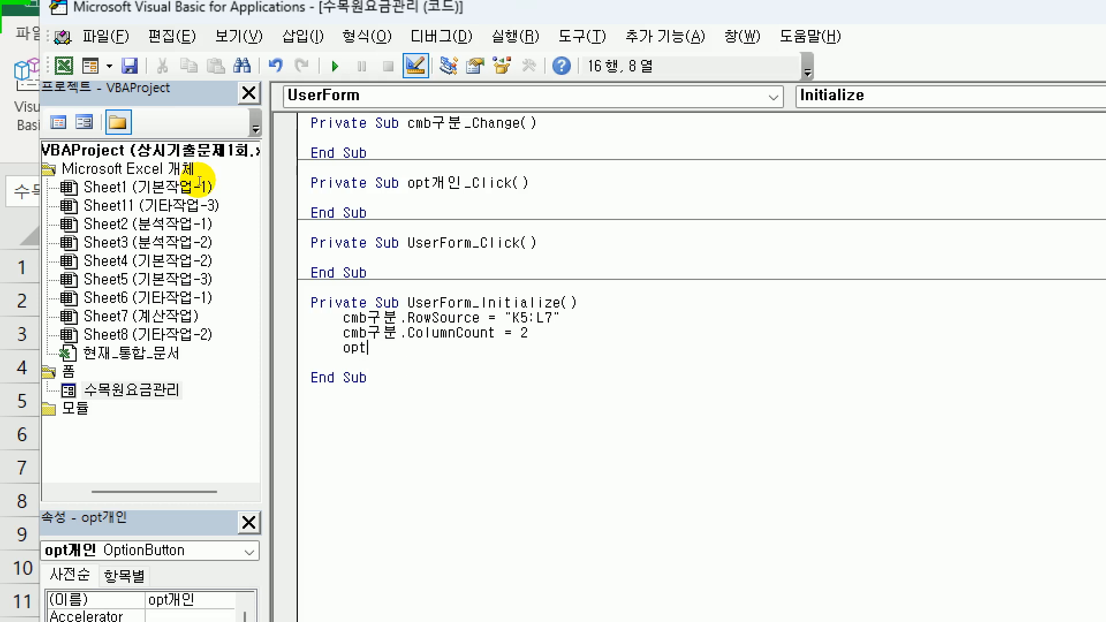
{"action": "type", "text": "개인"}
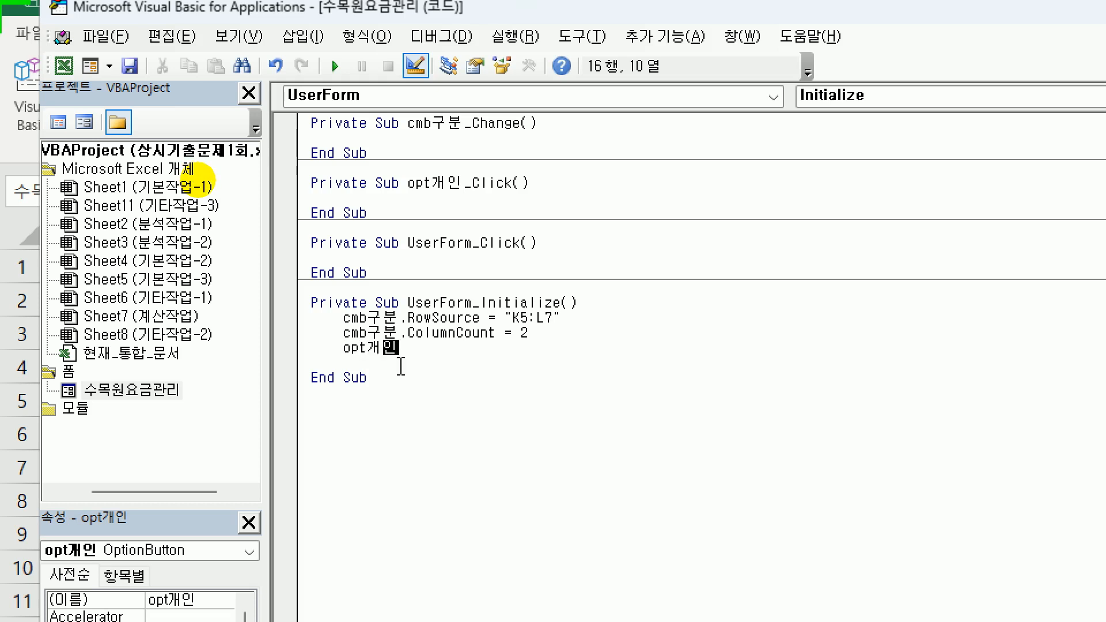
{"action": "type", "text": ".value ="}
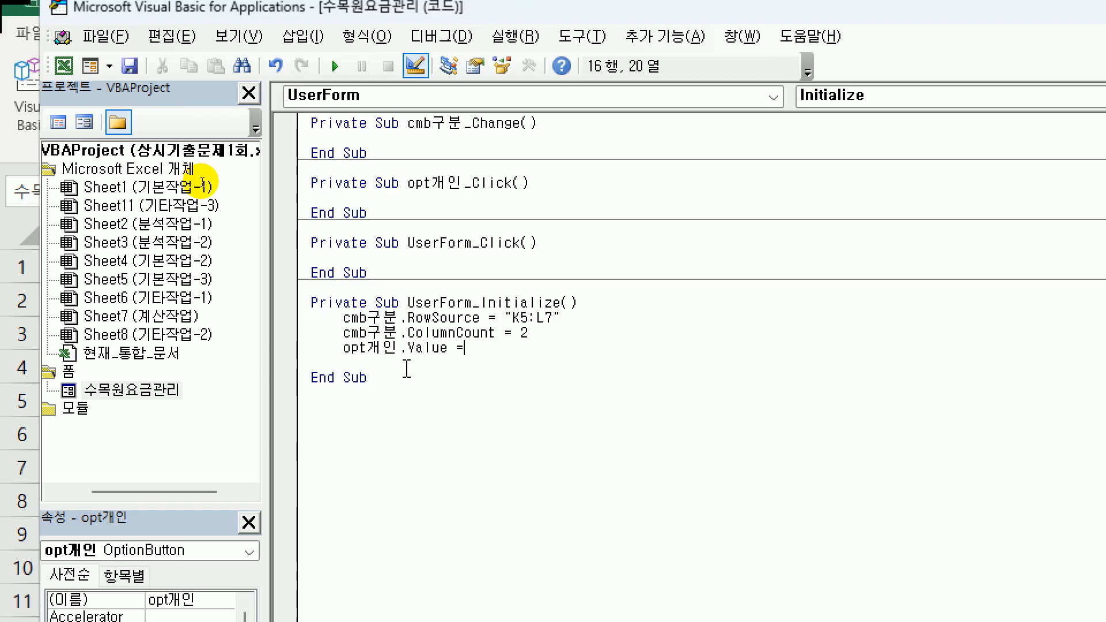
{"action": "type", "text": " true"}
{"action": "key", "text": "Return"}
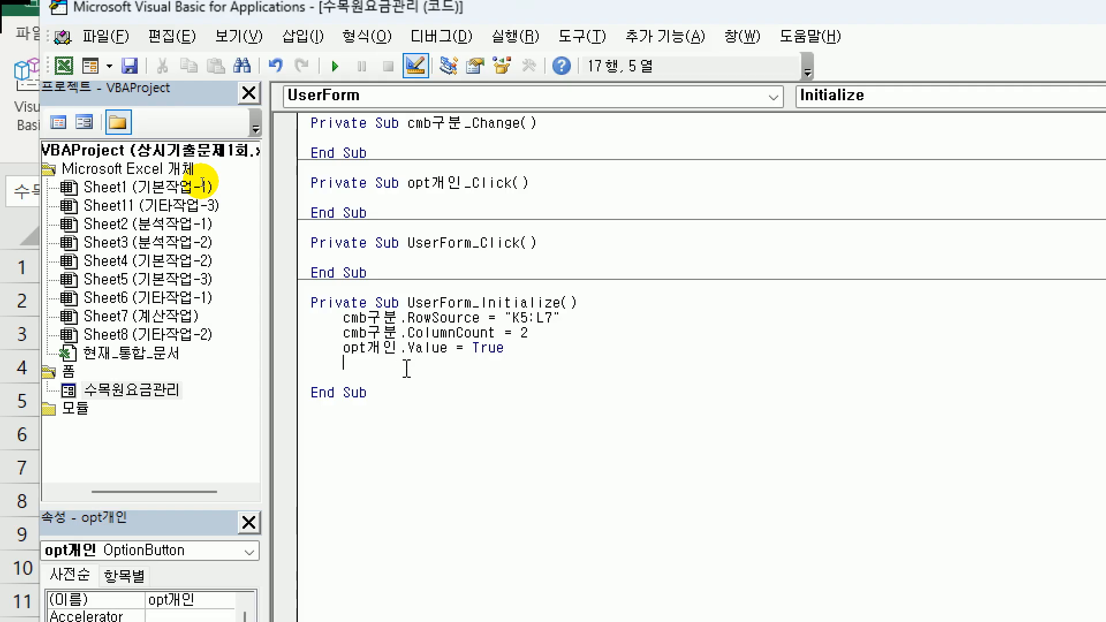
{"action": "type", "text": "txt날짜"}
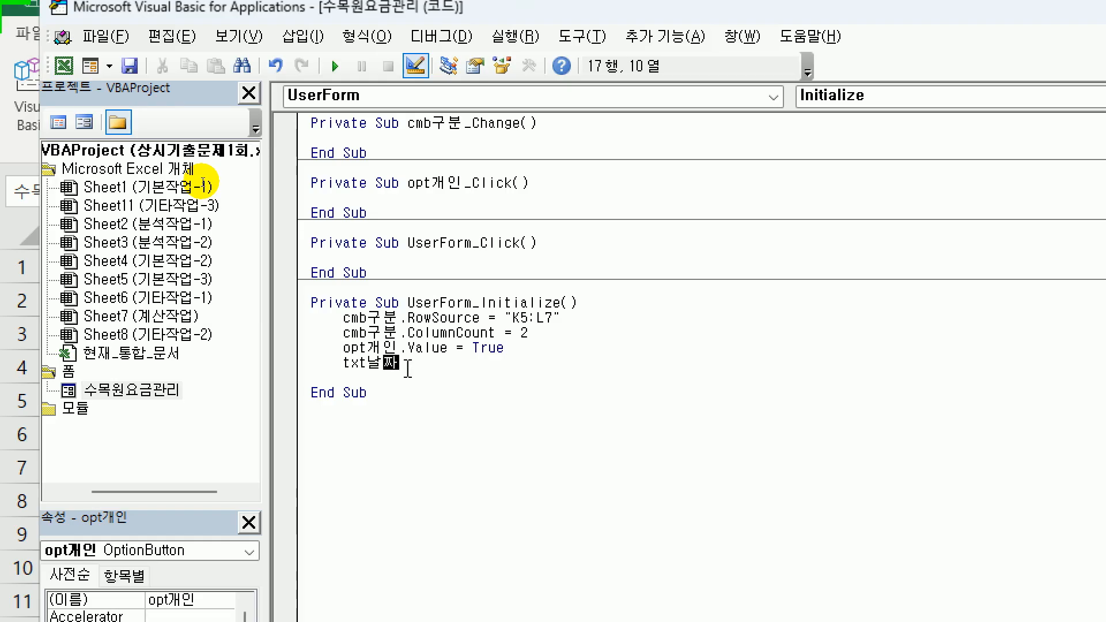
{"action": "type", "text": " = date"}
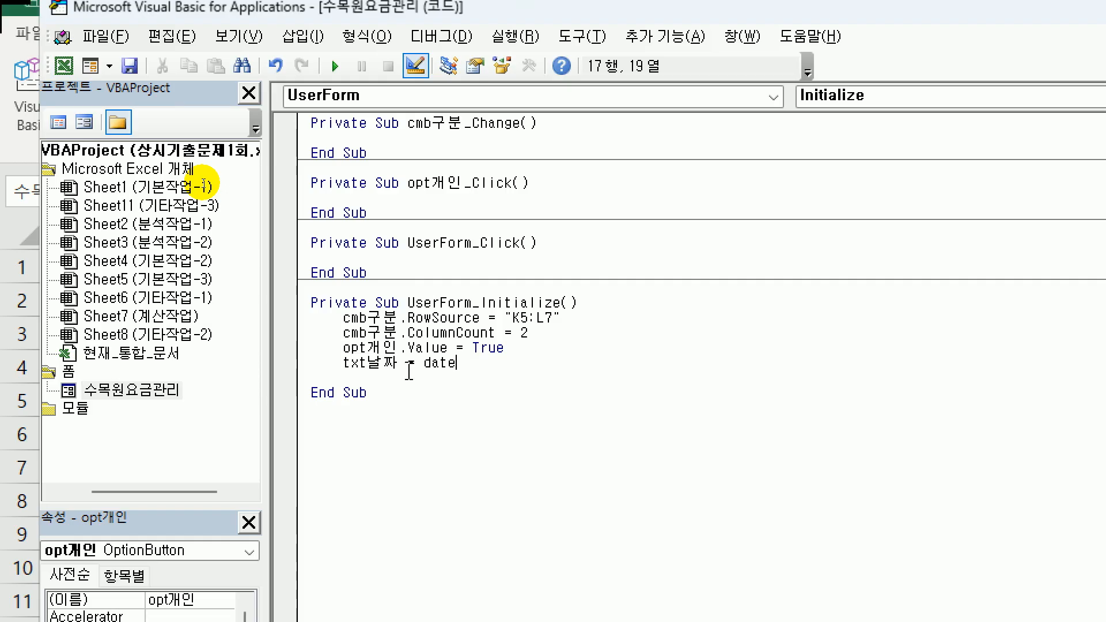
Step: Select the 종료 button in the form design and open its click-event procedure in the code
{"action": "left_click", "coordinate": [143, 393]}
{"action": "double_click", "coordinate": [145, 400]}
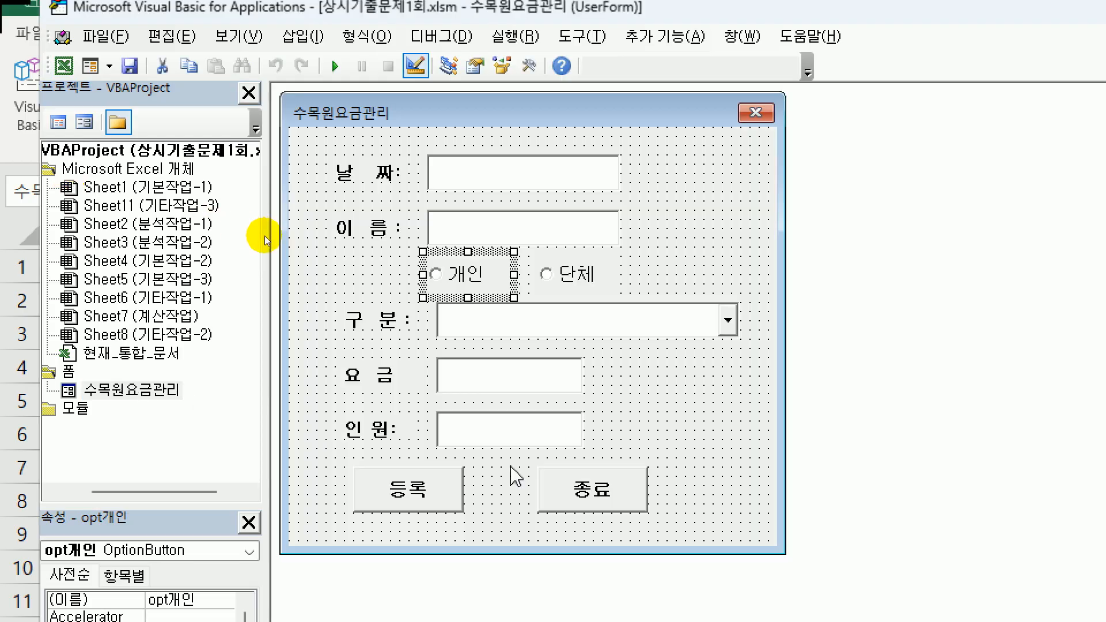
{"action": "left_click", "coordinate": [633, 507]}
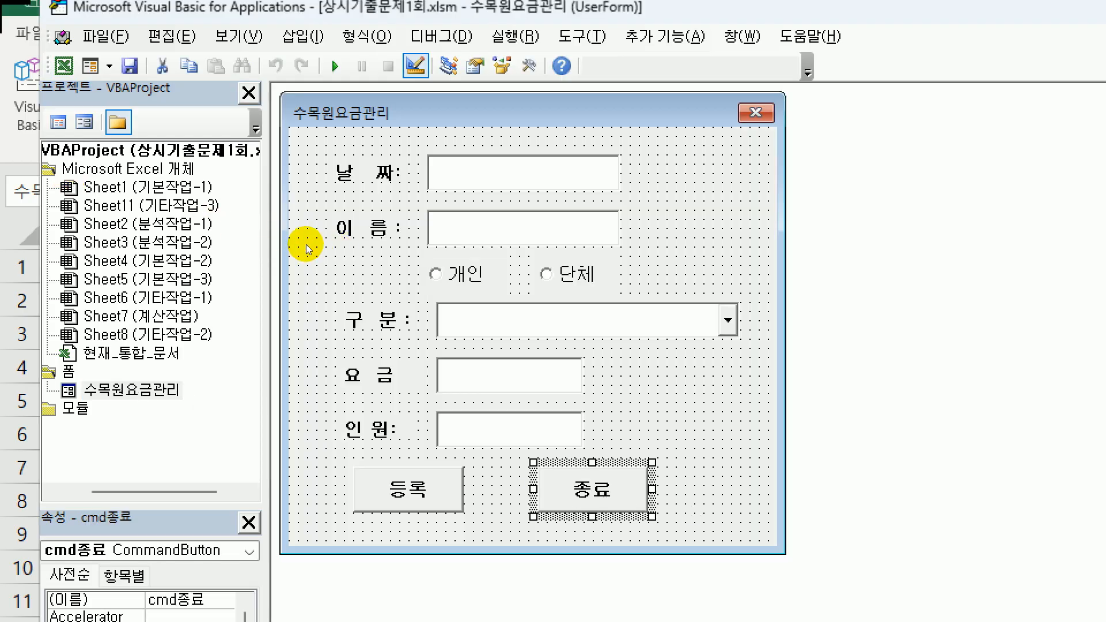
{"action": "key", "text": "F7"}
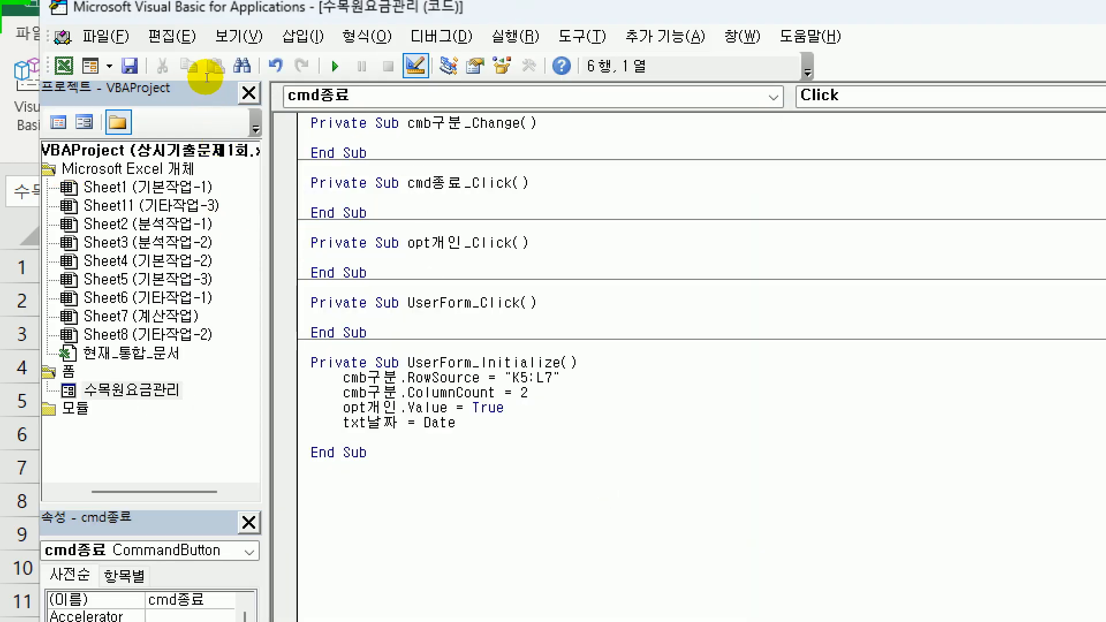
{"action": "left_click", "coordinate": [426, 99]}
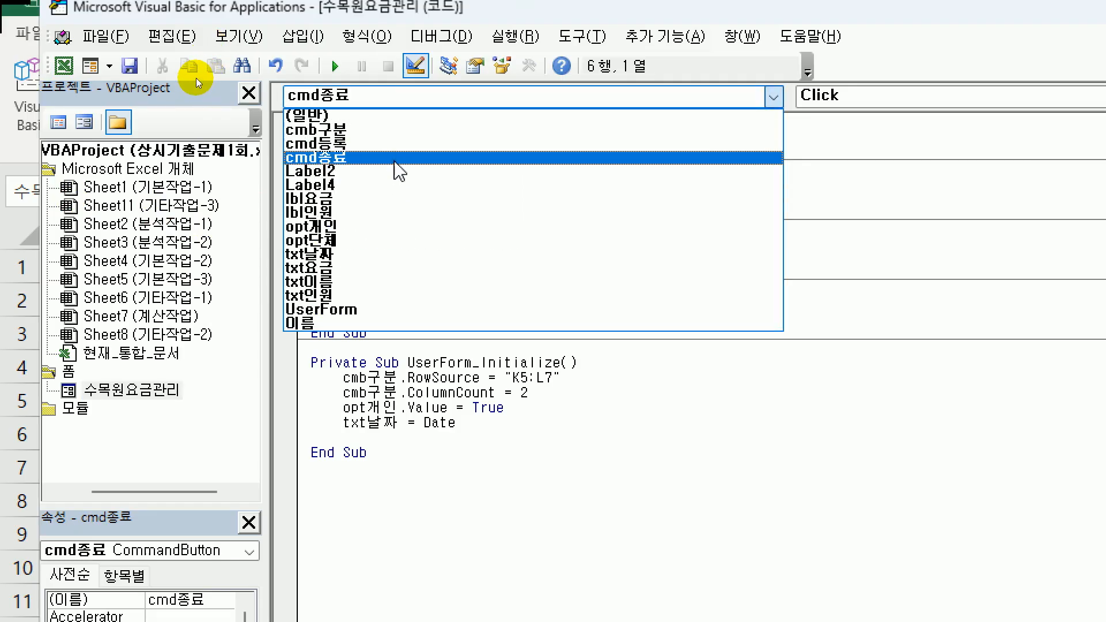
{"action": "left_click", "coordinate": [409, 157]}
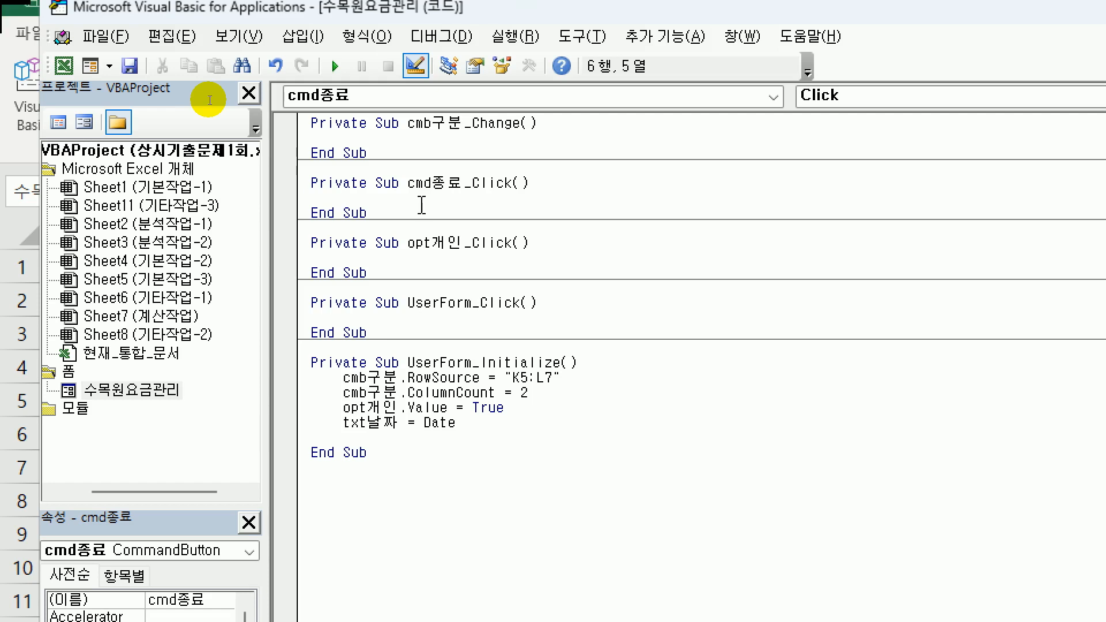
Step: In cmd종료_Click, enter [I3] = Date to write the current date to cell I3
{"action": "type", "text": "["}
{"action": "type", "text": "ㅣ"}
{"action": "key", "text": "BackSpace"}
{"action": "key", "text": "Hangul"}
{"action": "type", "text": "l3] ="}
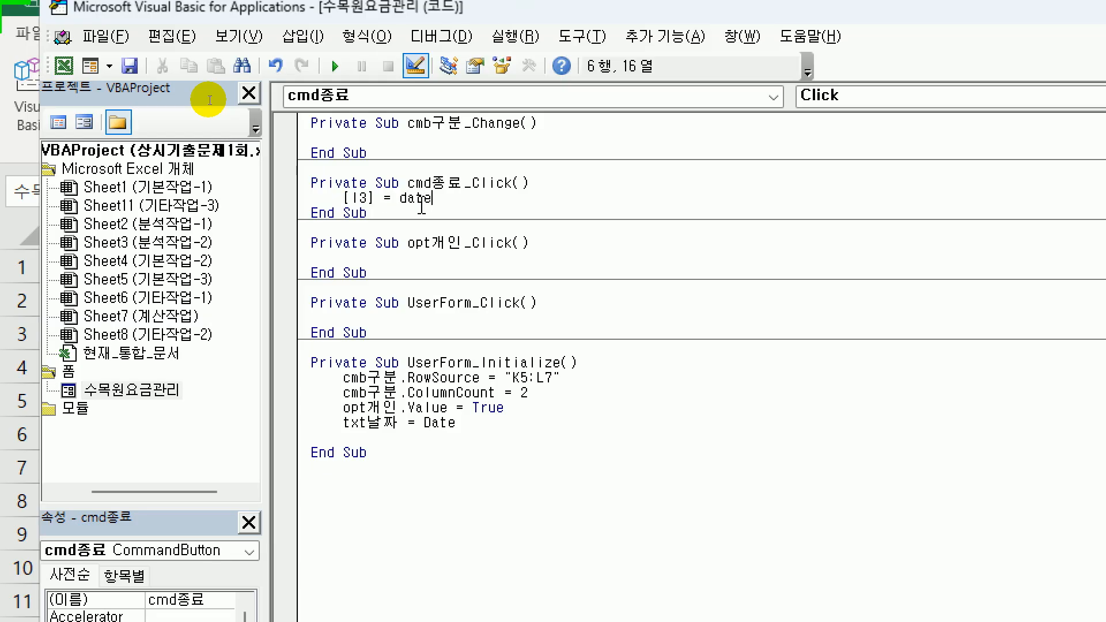
{"action": "type", "text": " date"}
{"action": "key", "text": "Return"}
Step: In cmd종료_Click, add [I3].Font.Name = "굴림" to set the font of cell I3
{"action": "type", "text": "["}
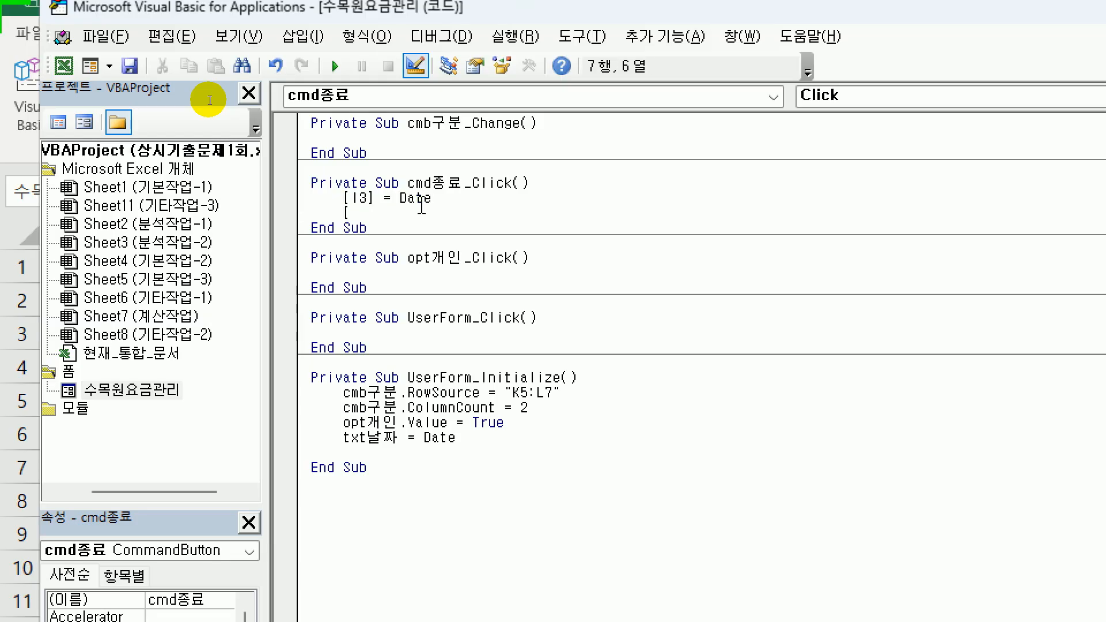
{"action": "type", "text": "l3]."}
{"action": "type", "text": "font.name "}
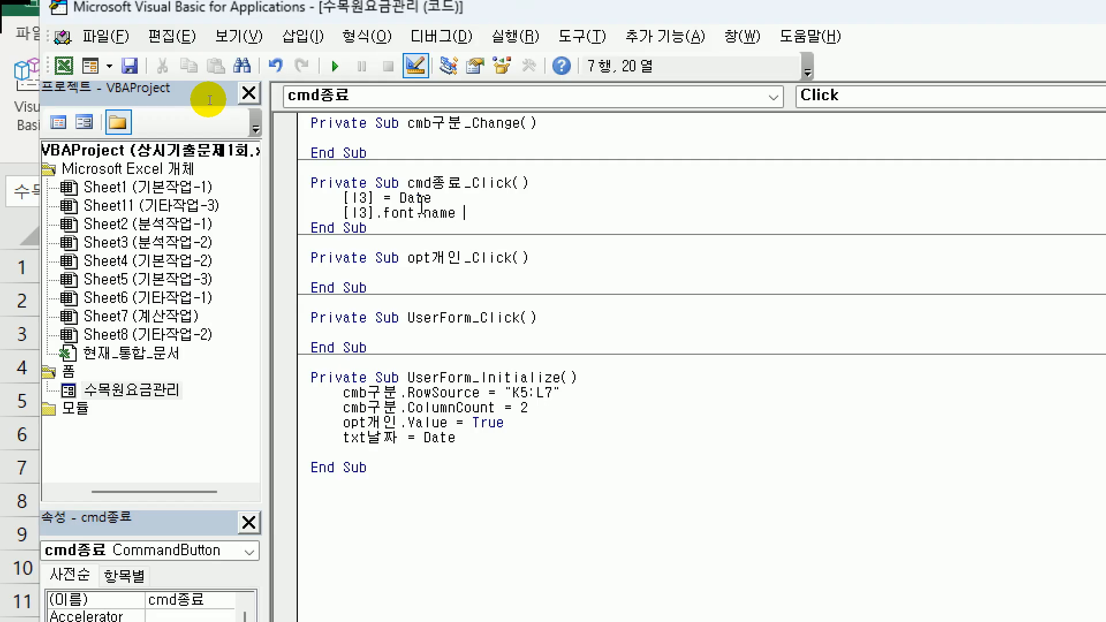
{"action": "type", "text": "=\"굴림"}
{"action": "key", "text": "Return"}
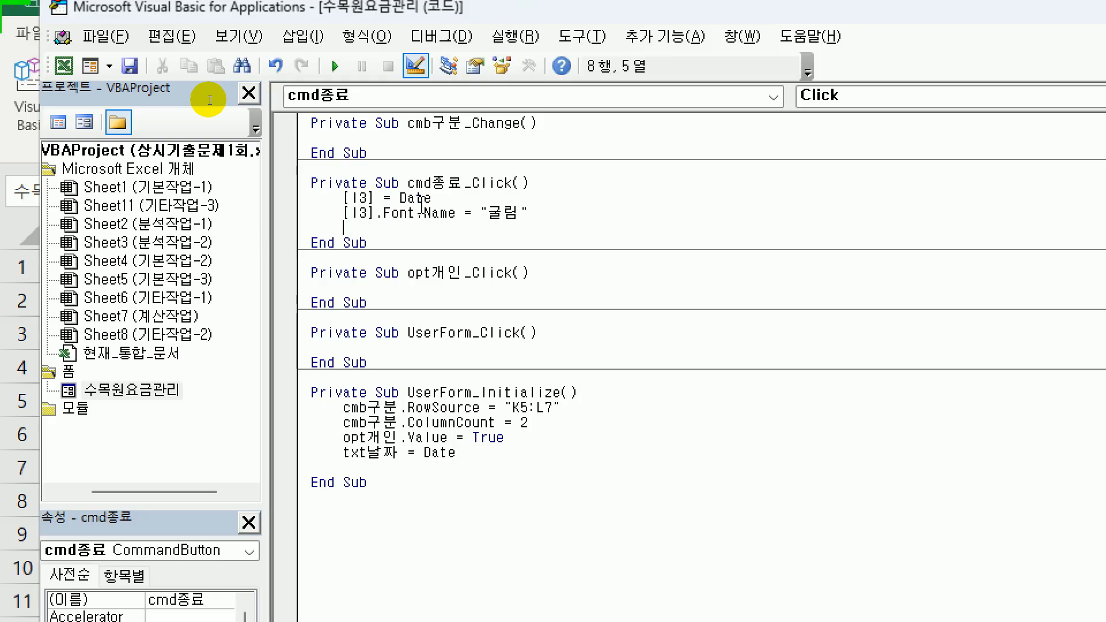
Step: In cmd종료_Click, add [I3].Font.Italic = True and an Unload Me line that closes the form
{"action": "type", "text": "[I3].f"}
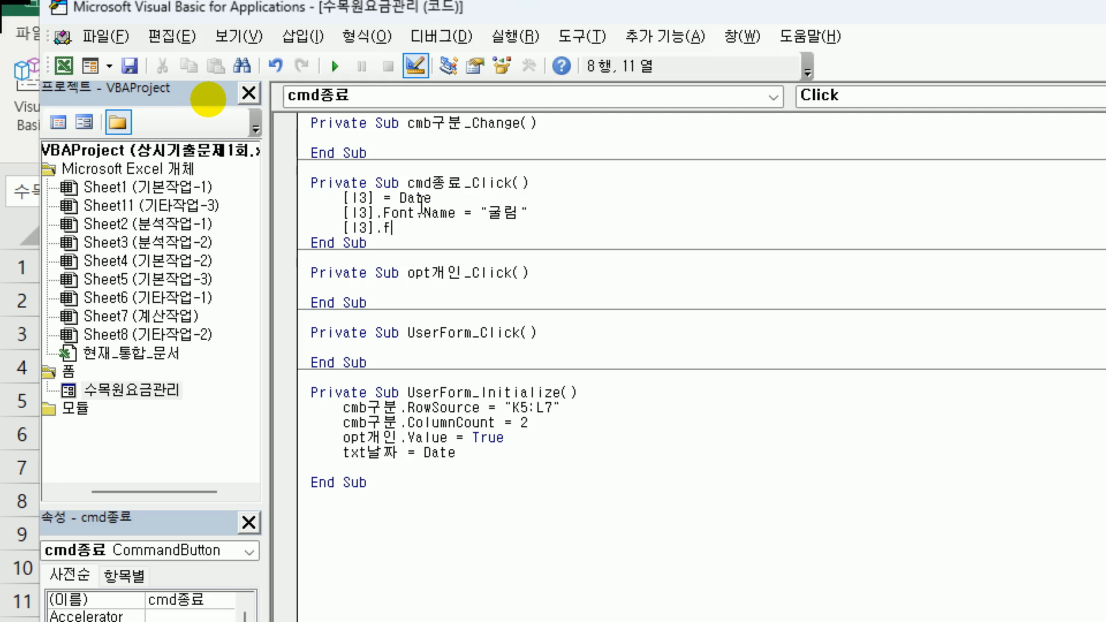
{"action": "type", "text": "ont"}
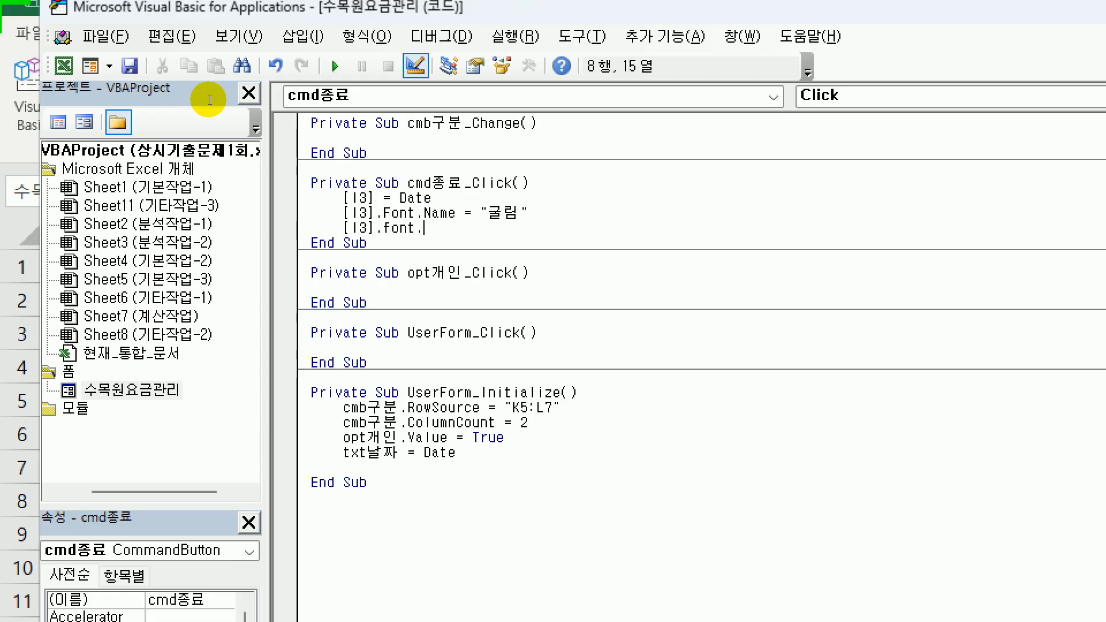
{"action": "type", "text": ".italic = t"}
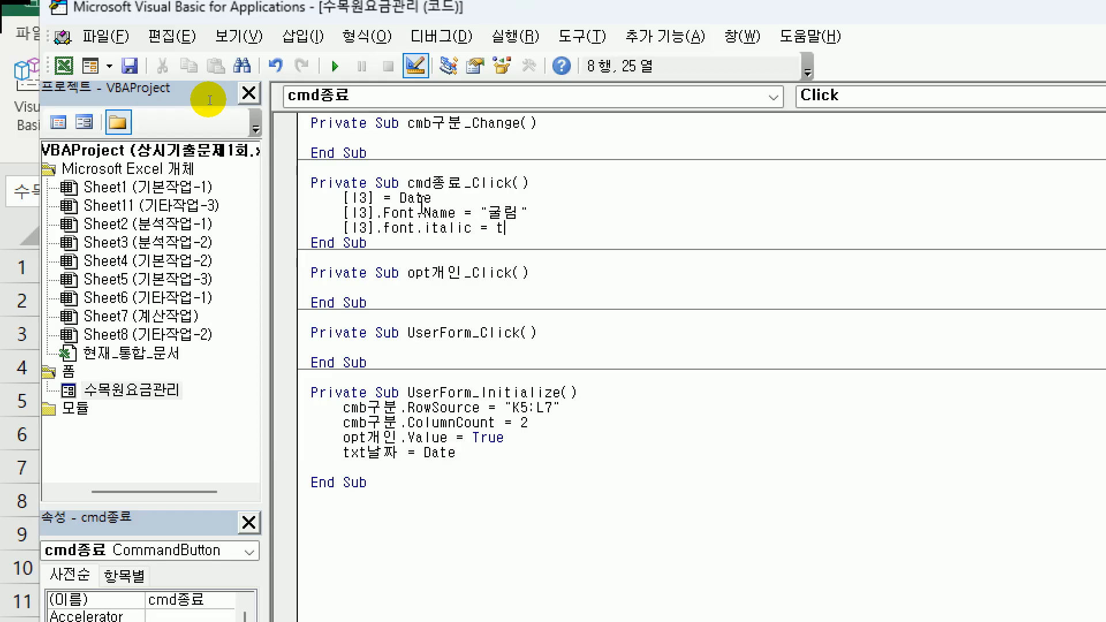
{"action": "type", "text": "rue"}
{"action": "key", "text": "Return"}
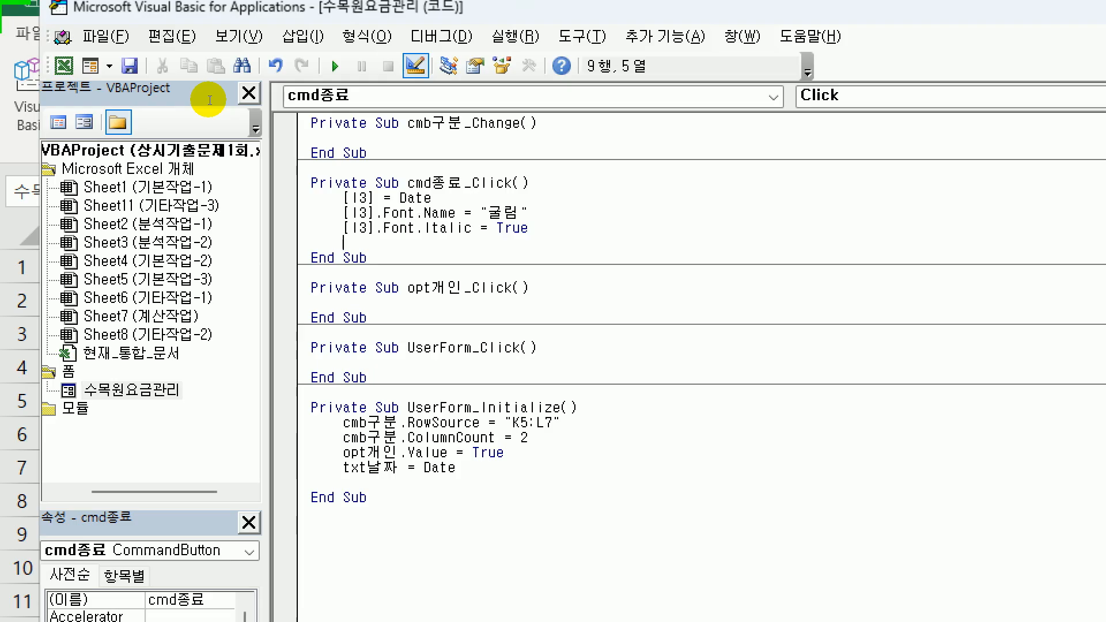
{"action": "type", "text": "unload me"}
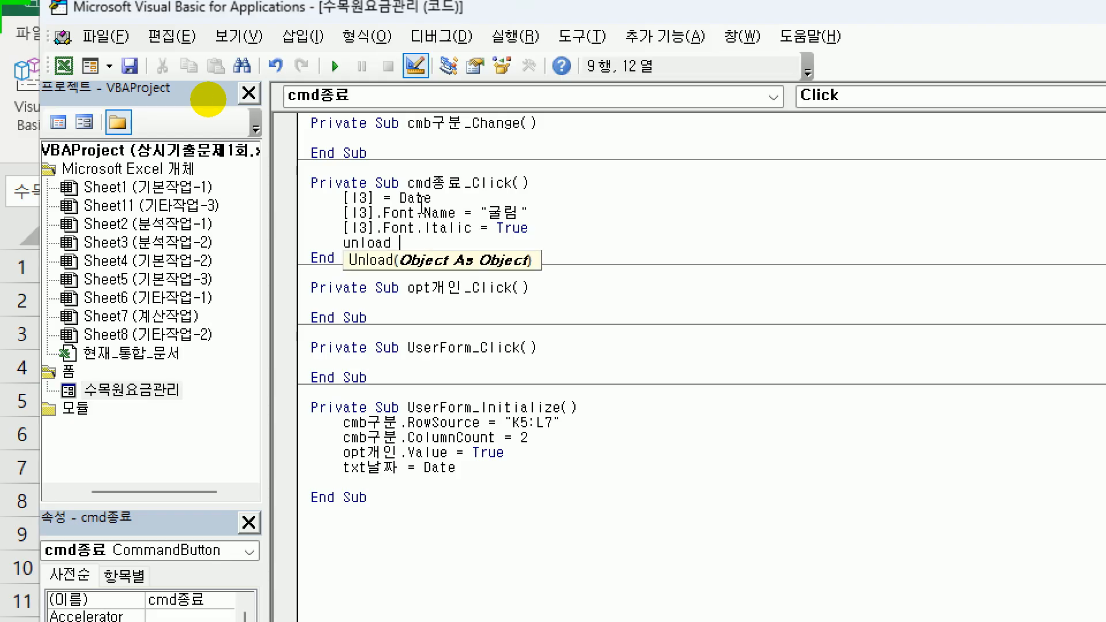
Step: Delete the empty opt개인_Click, UserForm_Click and cmb구분_Change procedures from the form's code
{"action": "left_click", "coordinate": [512, 484]}
{"action": "left_click", "coordinate": [391, 242]}
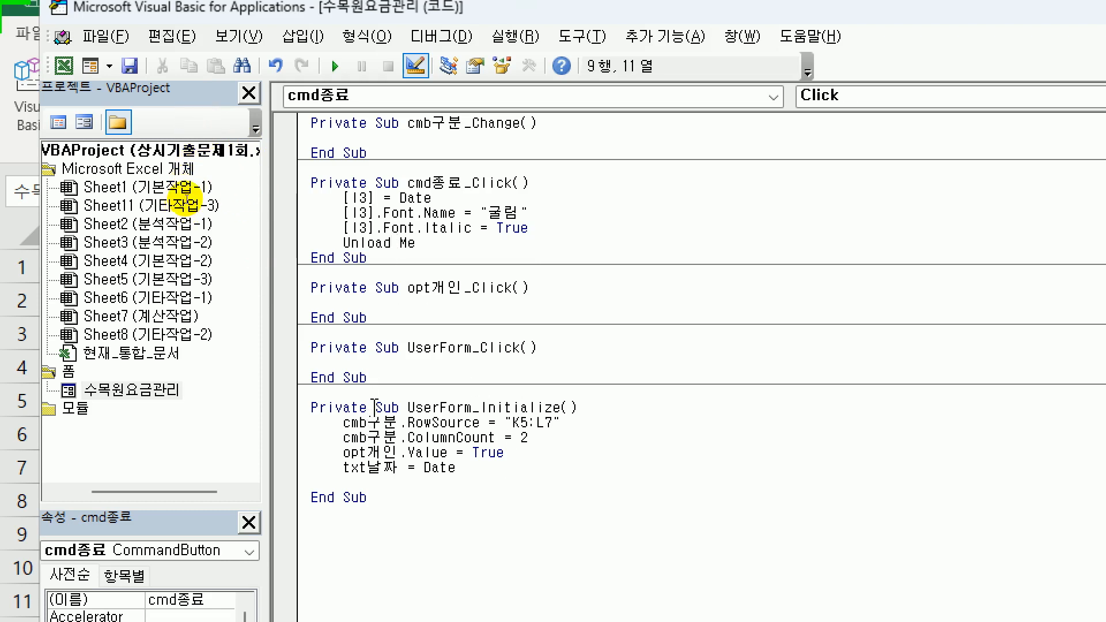
{"action": "left_click_drag", "start_coordinate": [379, 377], "coordinate": [297, 299]}
{"action": "key", "text": "Delete"}
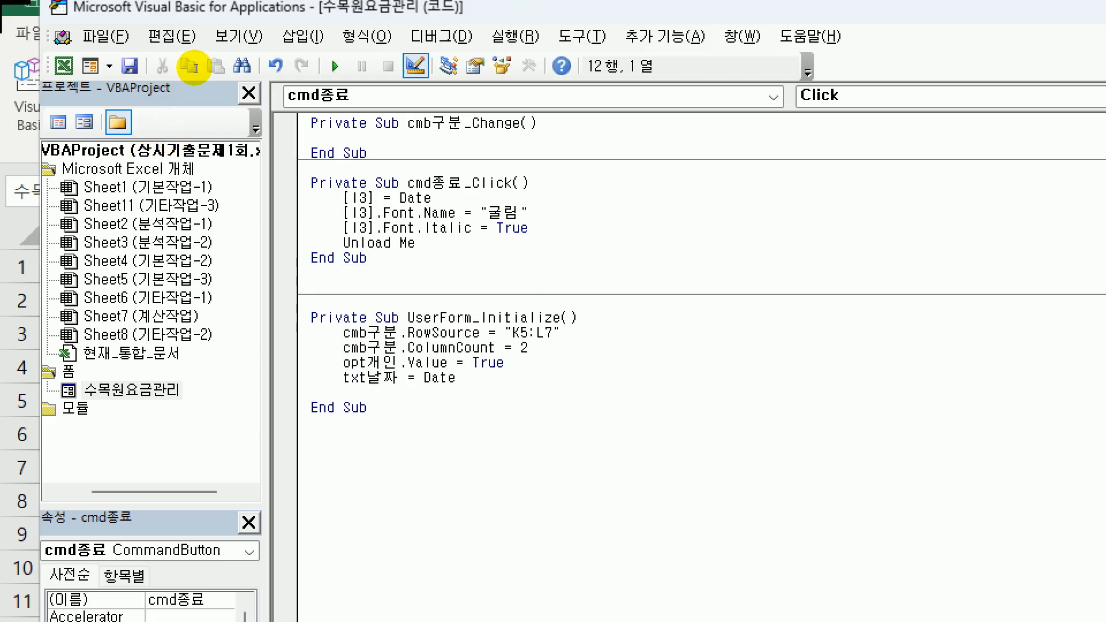
{"action": "left_click_drag", "start_coordinate": [386, 155], "coordinate": [311, 122]}
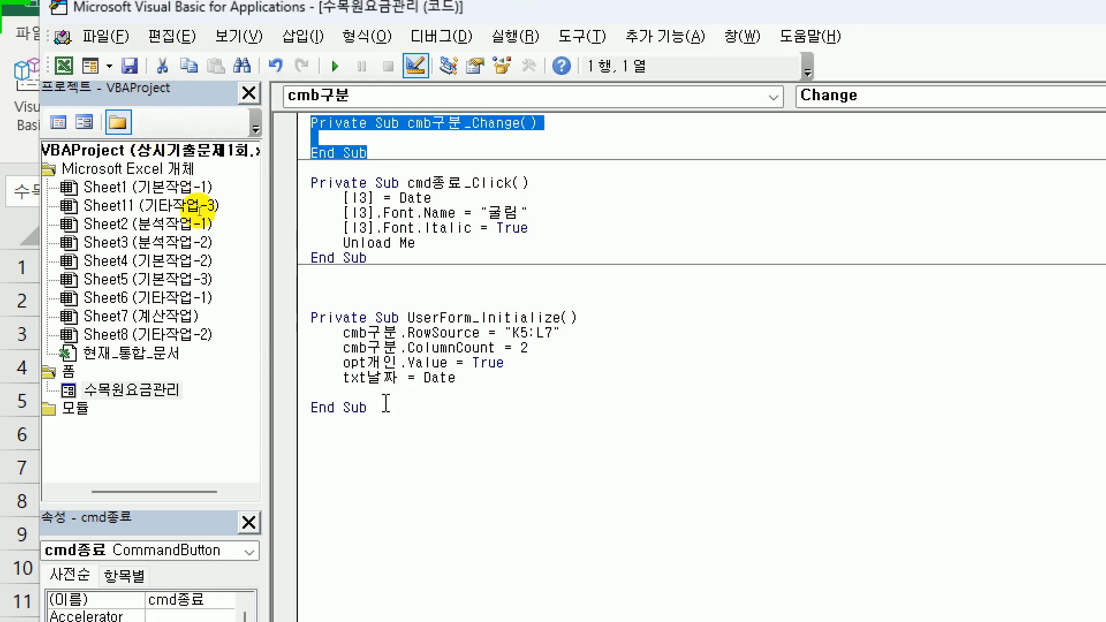
{"action": "key", "text": "Delete"}
{"action": "key", "text": "ctrl+End"}
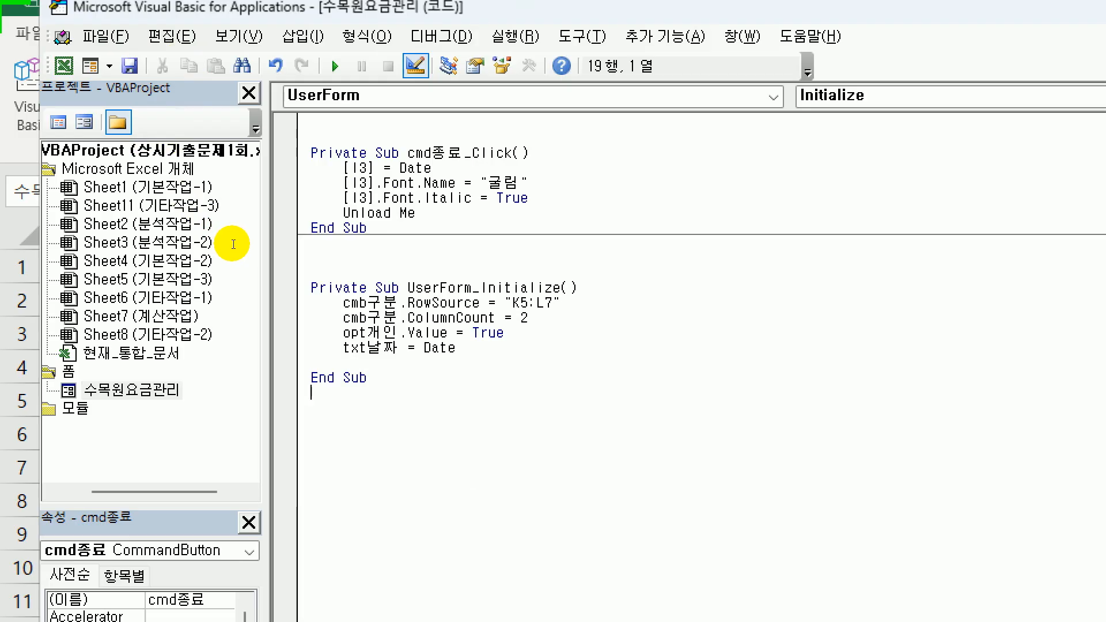
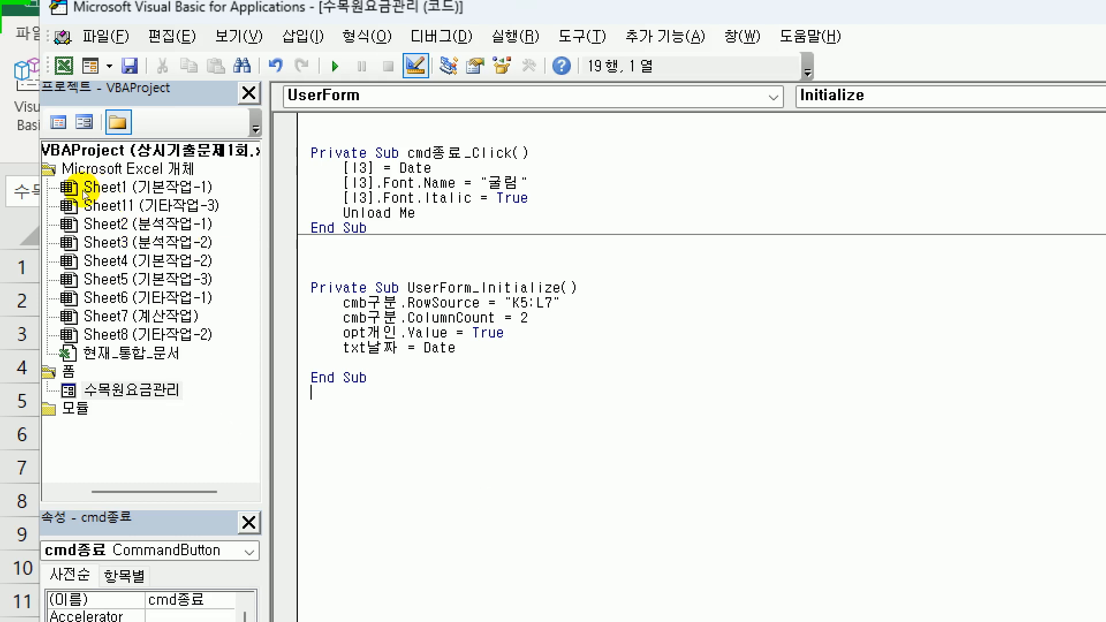
Step: Open the 수목원요금관리 form design and create the click-event procedure for the 개인 option button
{"action": "left_click", "coordinate": [168, 389]}
{"action": "double_click", "coordinate": [167, 389]}
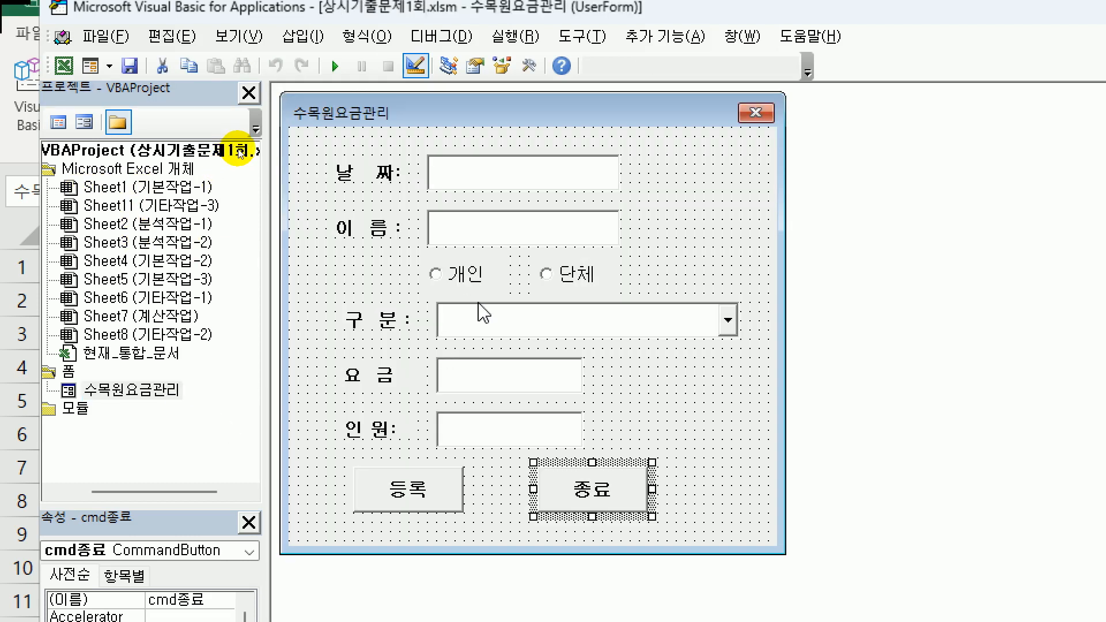
{"action": "left_click", "coordinate": [464, 284]}
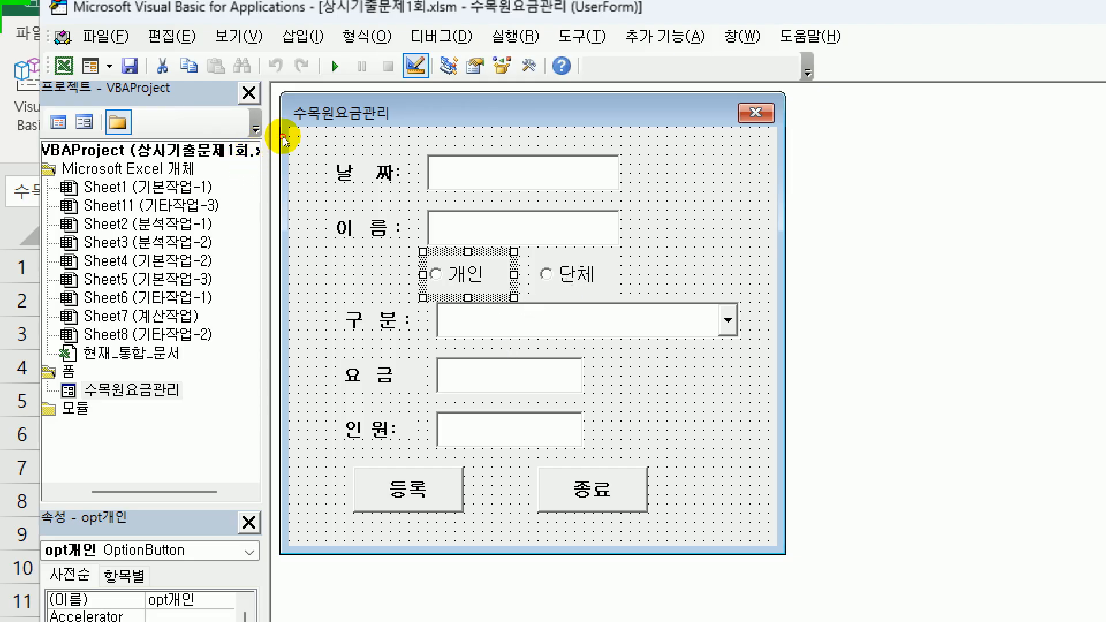
{"action": "left_click", "coordinate": [569, 280]}
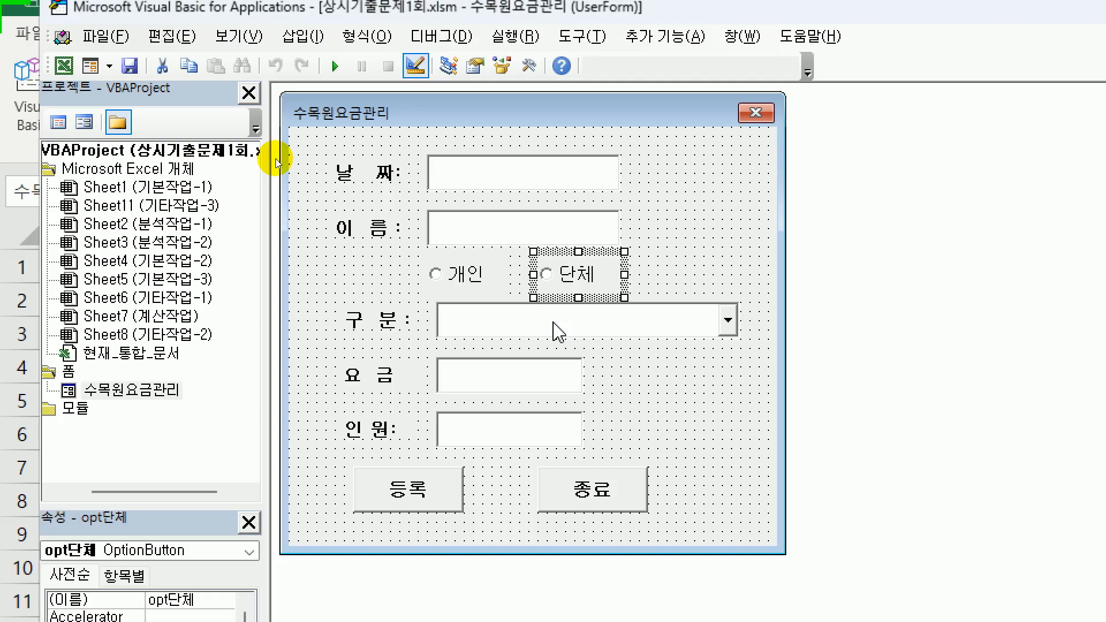
{"action": "left_click", "coordinate": [471, 288]}
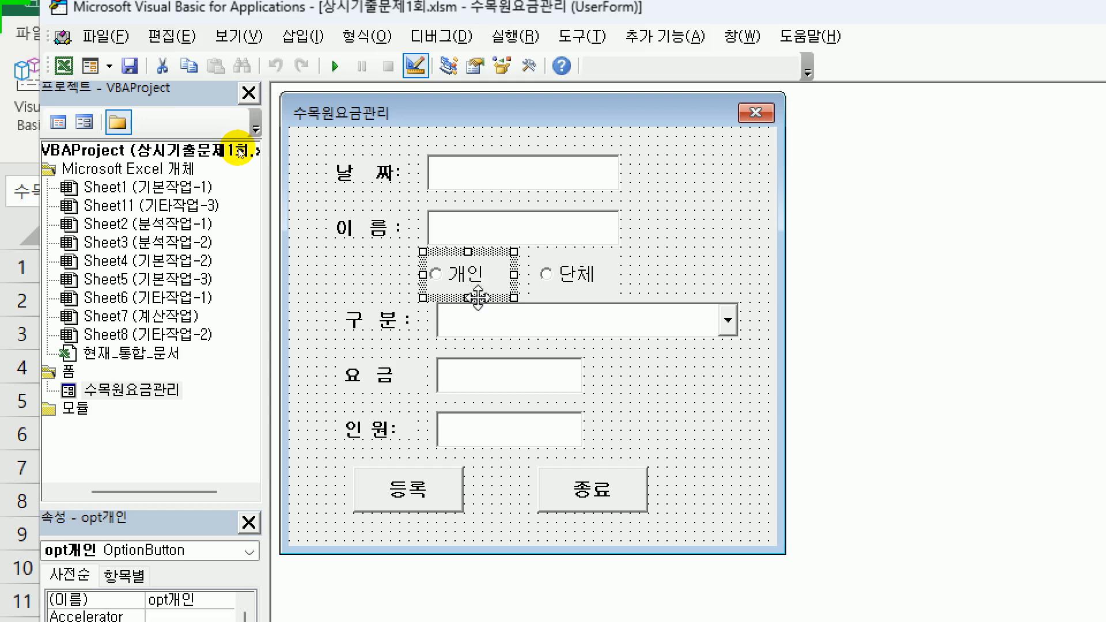
{"action": "left_click", "coordinate": [491, 321]}
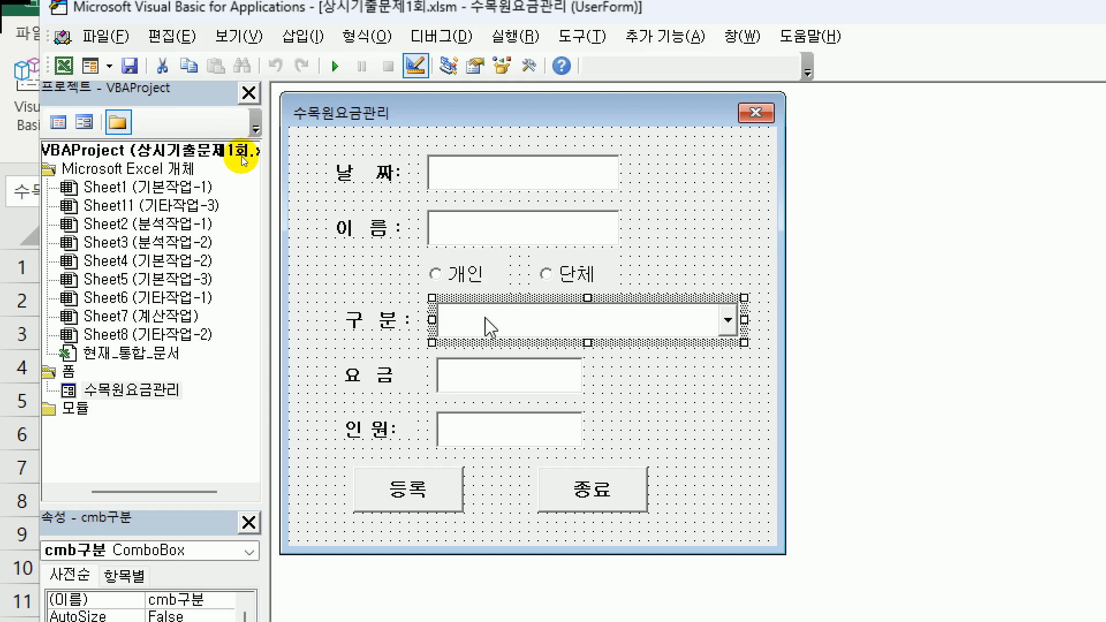
{"action": "left_click", "coordinate": [469, 279]}
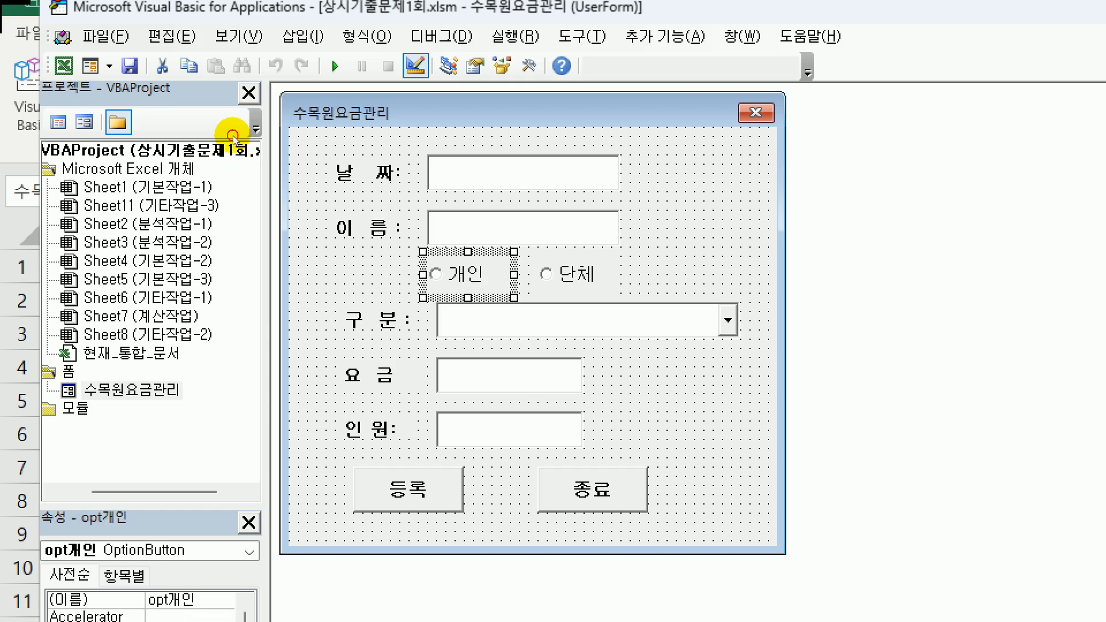
{"action": "double_click", "coordinate": [469, 282]}
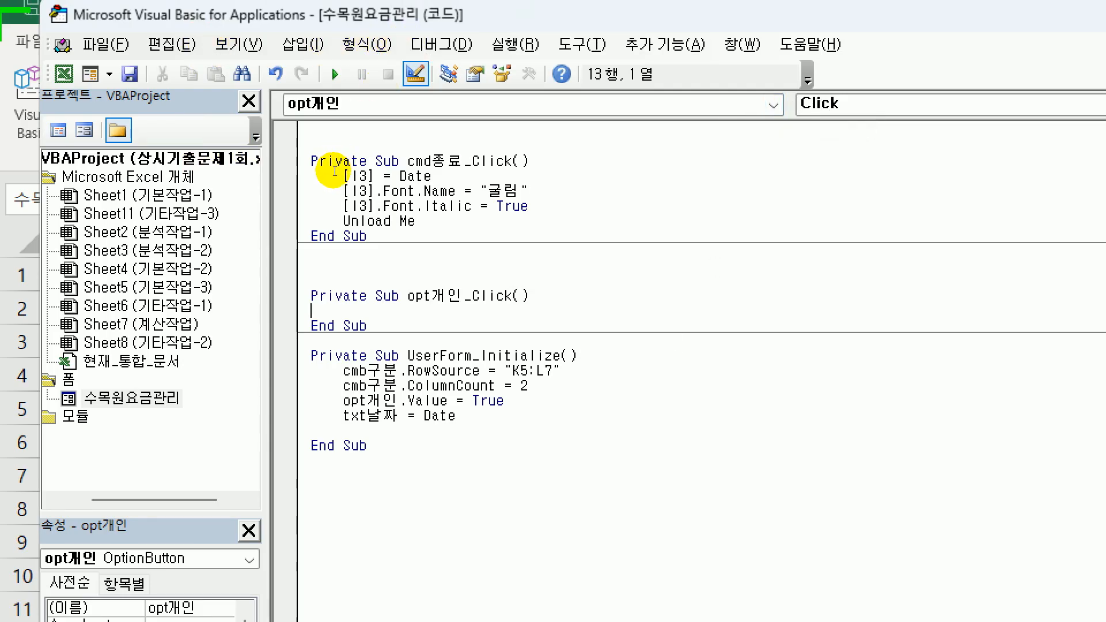
Step: In opt개인_Click, enter cmb구분.RowSource = "K5:L7" to fill the 구분 combo box from the 개인 price table
{"action": "type", "text": "cmb"}
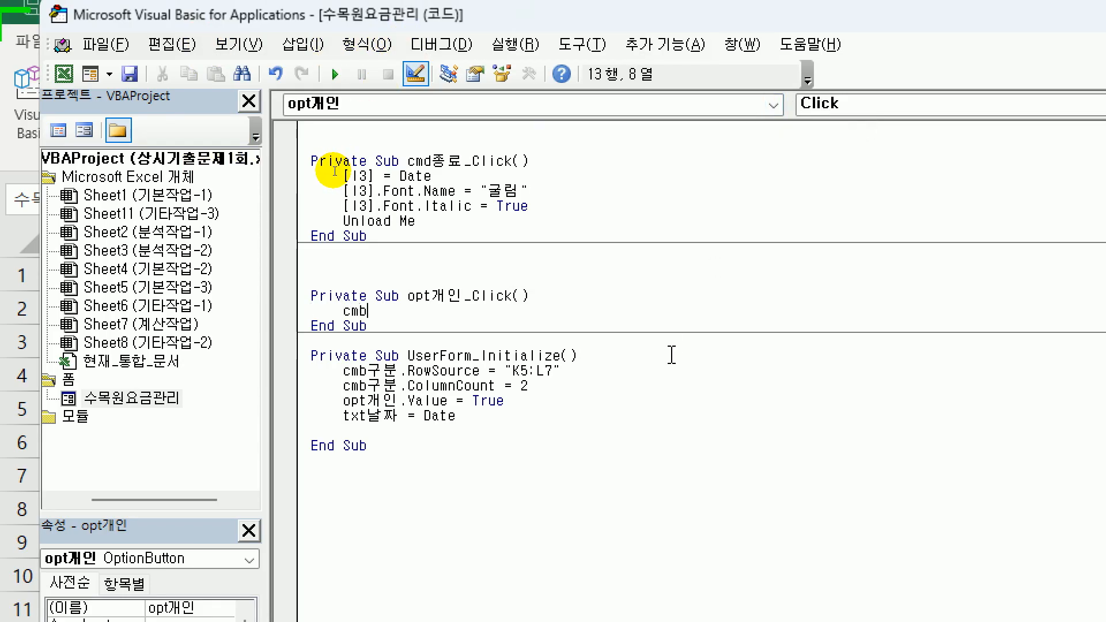
{"action": "type", "text": "구분.ro"}
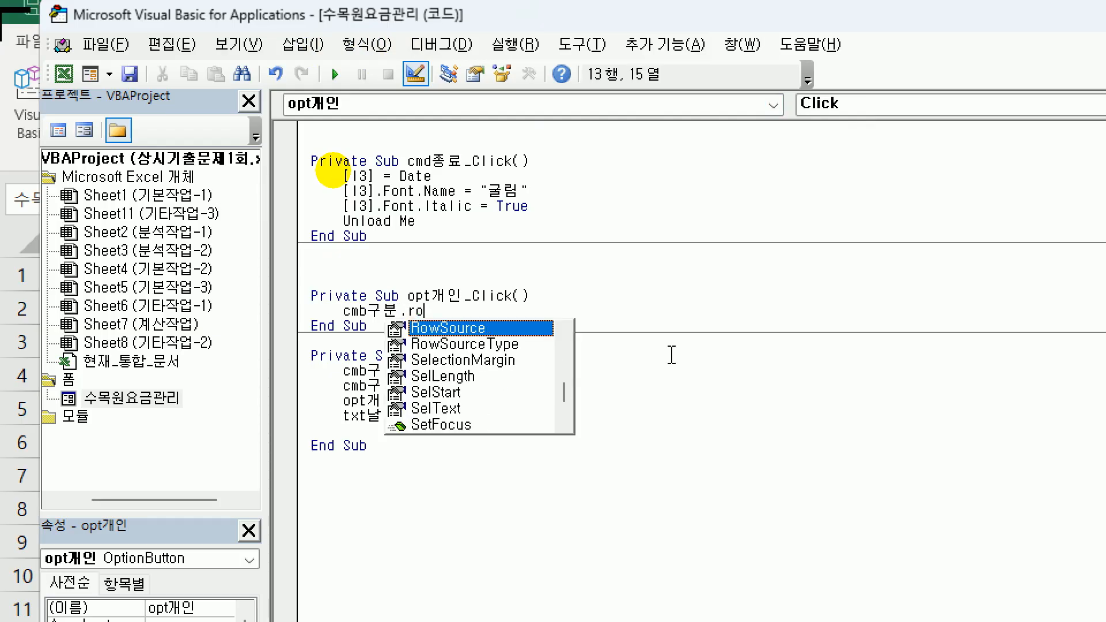
{"action": "type", "text": "w = "}
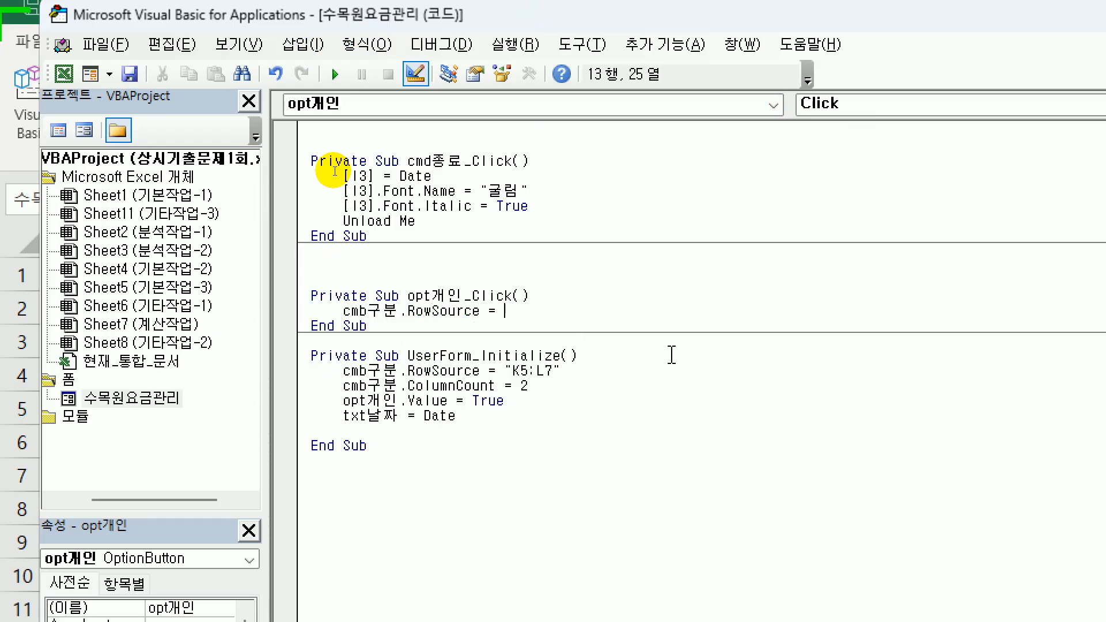
{"action": "type", "text": "\"ㅏ"}
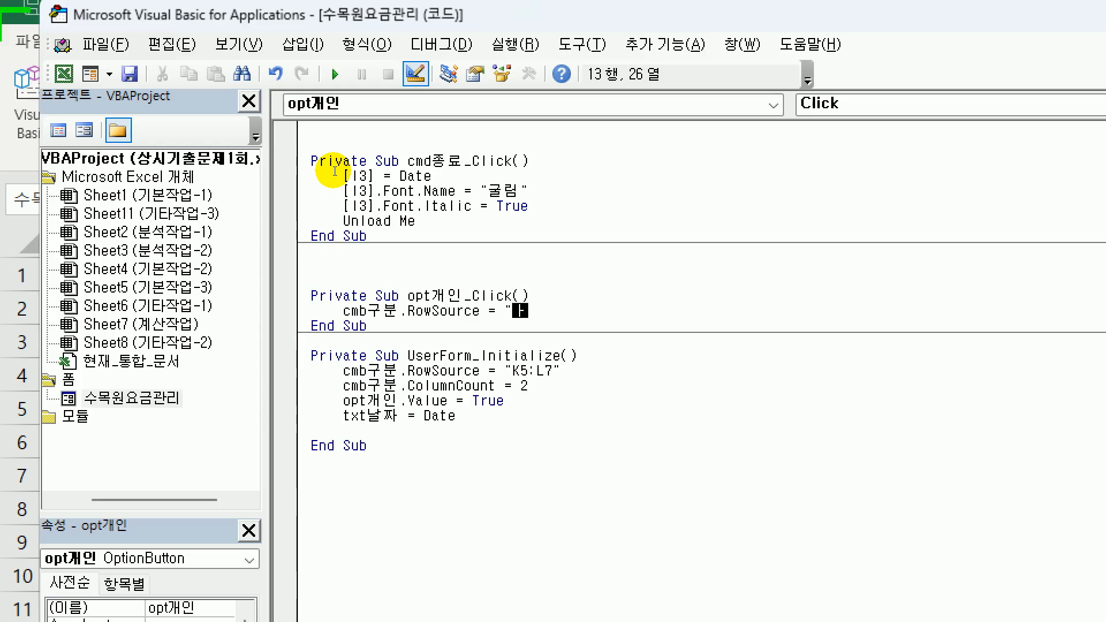
{"action": "key", "text": "BackSpace"}
{"action": "type", "text": "K5:L7"}
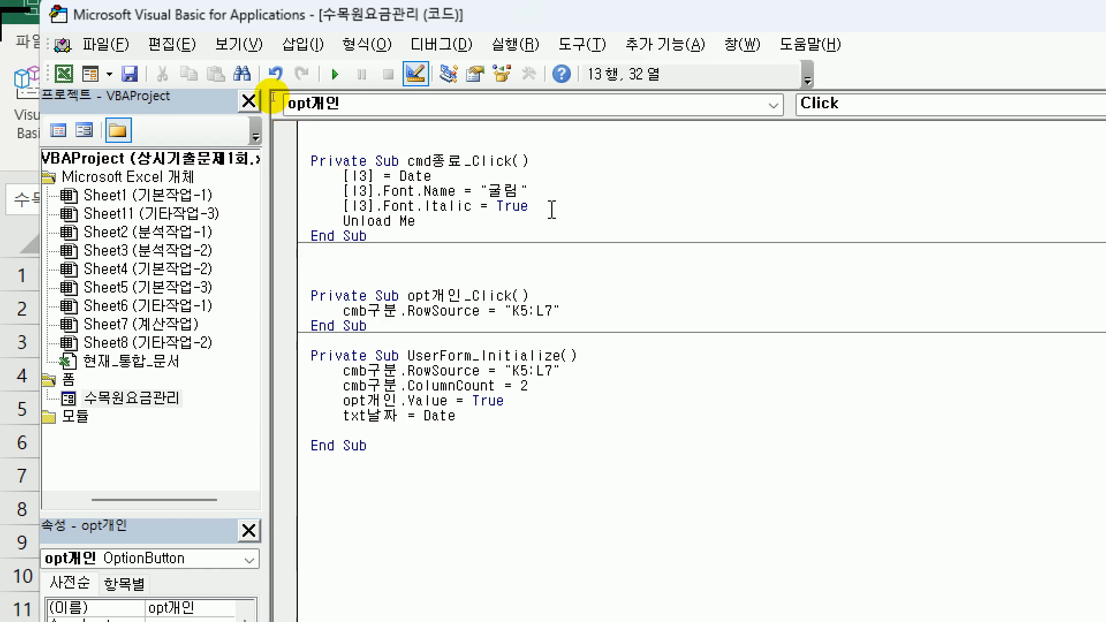
Step: Create the opt단체_Click procedure and copy the RowSource line from opt개인_Click into it
{"action": "left_click", "coordinate": [520, 107]}
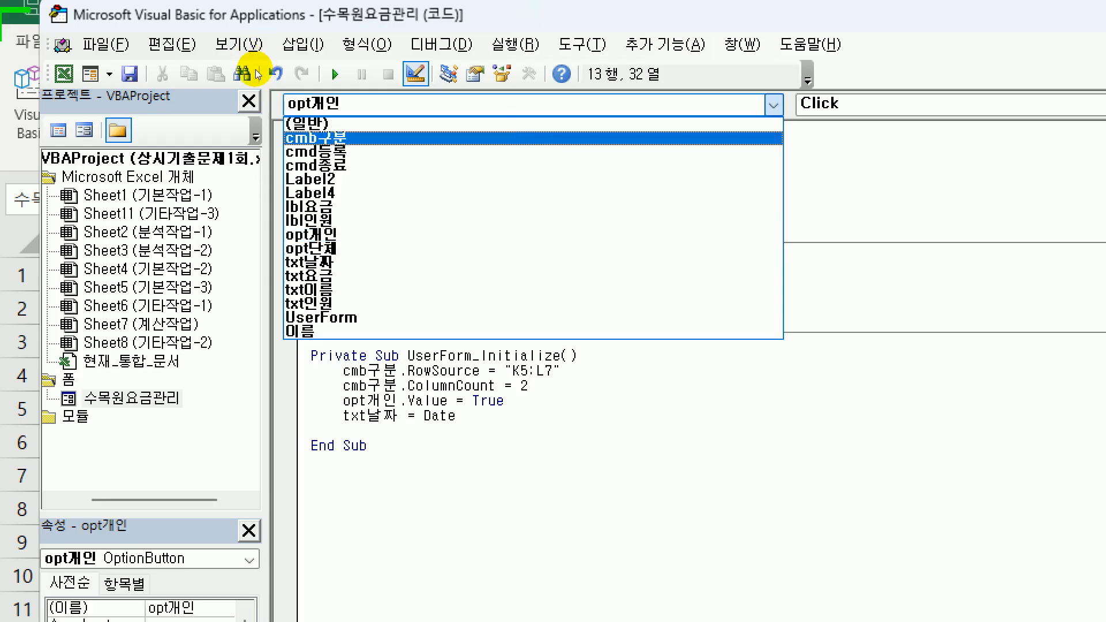
{"action": "left_click", "coordinate": [486, 250]}
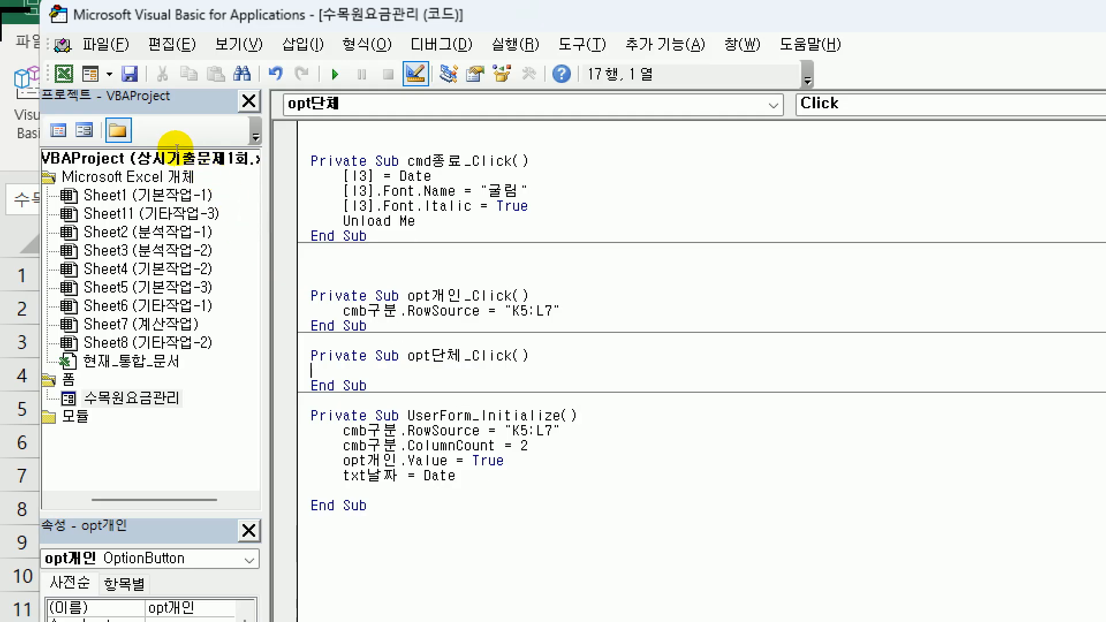
{"action": "left_click_drag", "start_coordinate": [344, 311], "coordinate": [590, 312]}
{"action": "key", "text": "ctrl+c"}
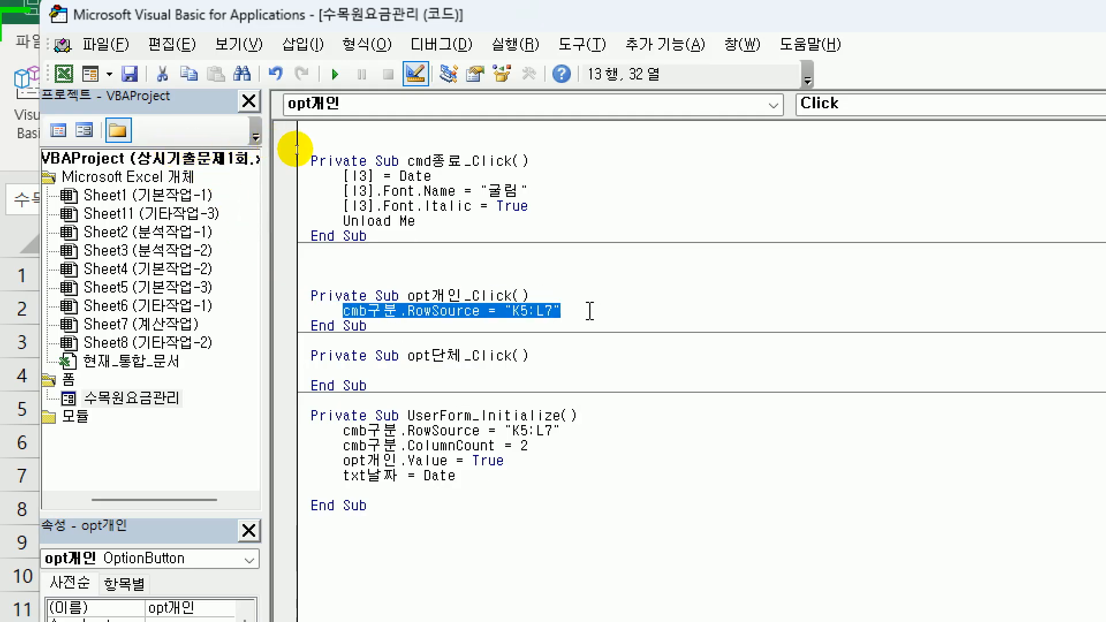
{"action": "left_click", "coordinate": [399, 371]}
{"action": "key", "text": "Tab"}
{"action": "key", "text": "ctrl+v"}
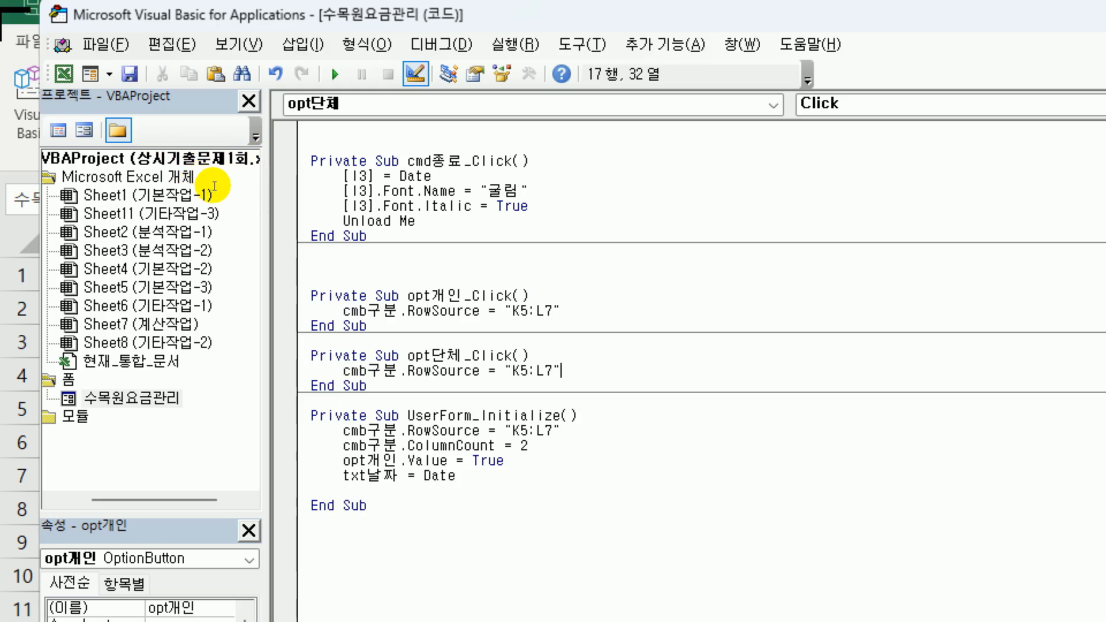
Step: Change the RowSource range in opt단체_Click to "N5:O7"
{"action": "left_click", "coordinate": [519, 369]}
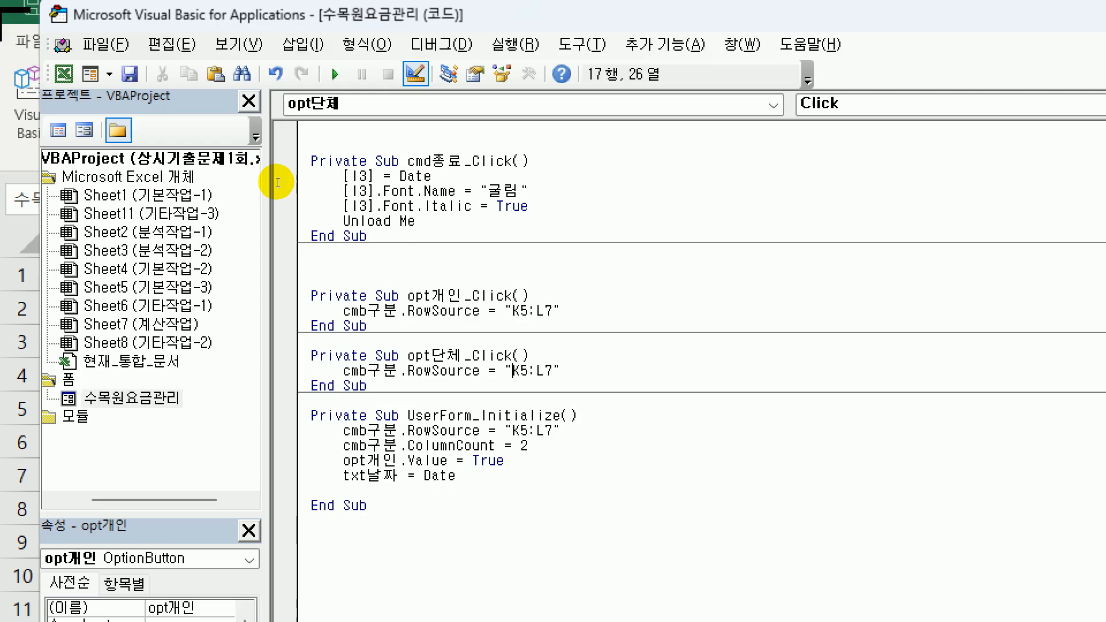
{"action": "type", "text": "N"}
{"action": "key", "text": "Delete"}
{"action": "key", "text": "Right"}
{"action": "key", "text": "Right"}
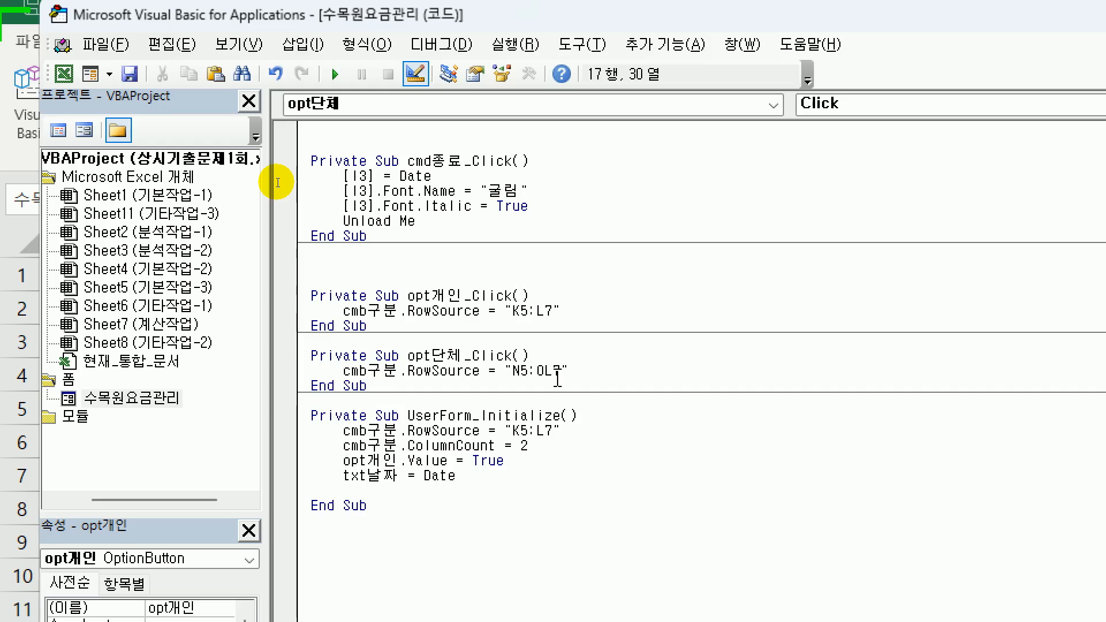
{"action": "key", "text": "Delete"}
{"action": "type", "text": "O"}
Step: Open the form design and check the names of the 구분 combo box and the 요금 text box
{"action": "double_click", "coordinate": [115, 399]}
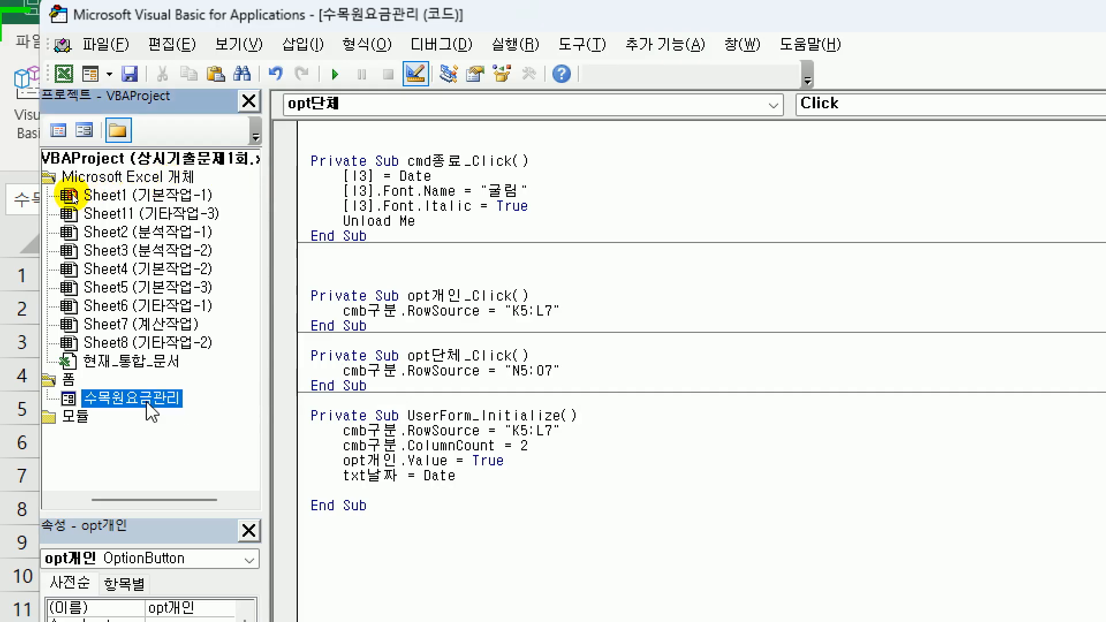
{"action": "left_click", "coordinate": [525, 347]}
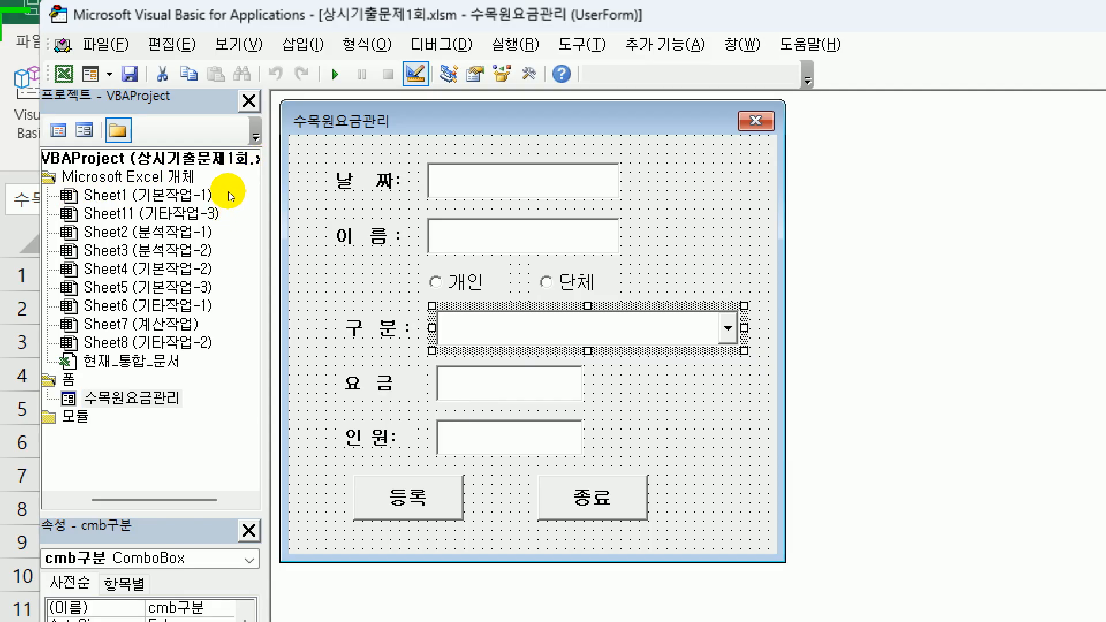
{"action": "left_click", "coordinate": [460, 397]}
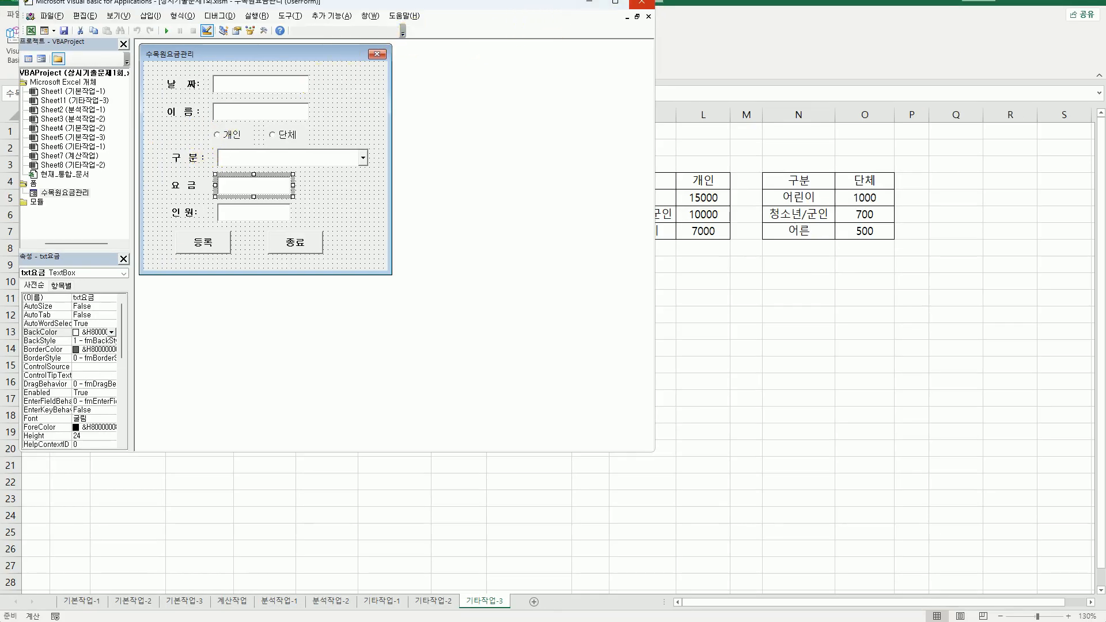
Step: Return to the worksheet, turn off Design Mode and launch the form with the 수목원요금 등록 button
{"action": "left_click", "coordinate": [641, 2]}
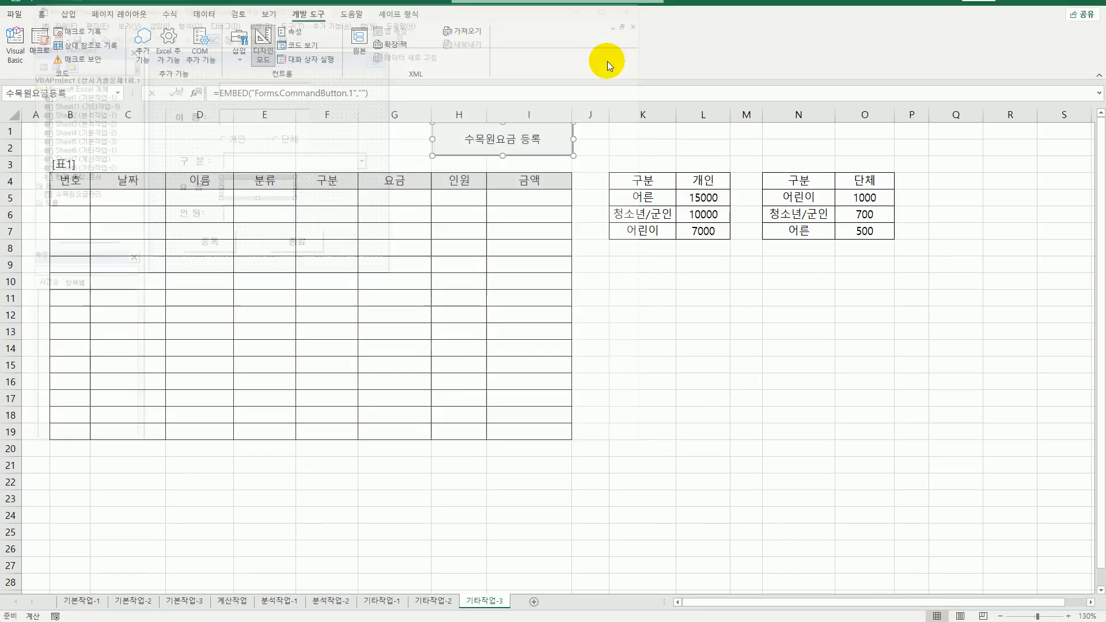
{"action": "left_click", "coordinate": [263, 55]}
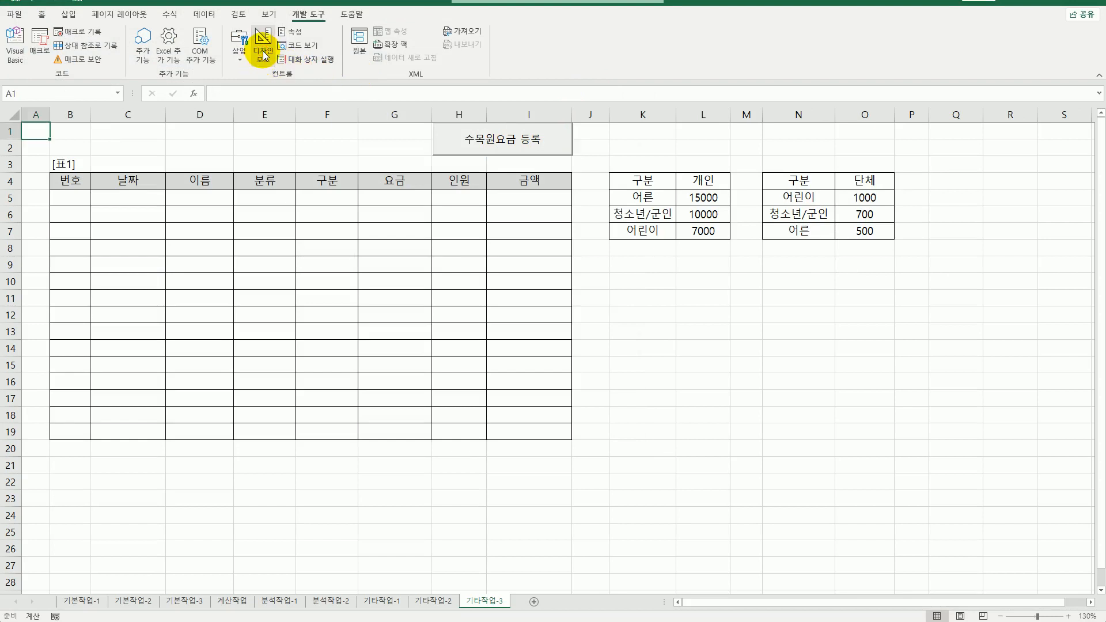
{"action": "left_click", "coordinate": [619, 281]}
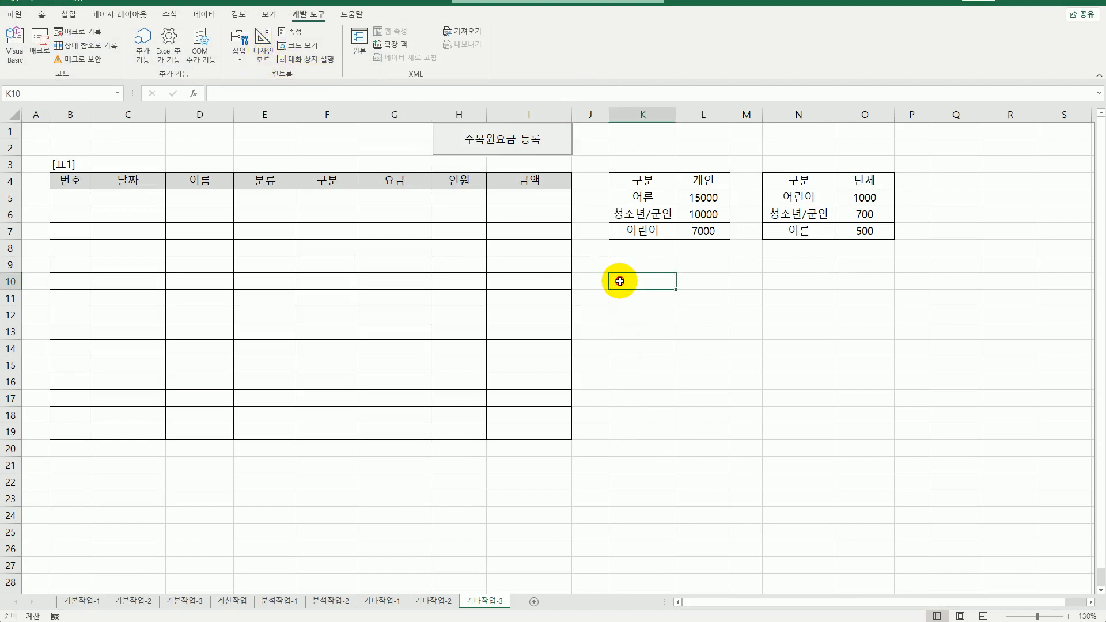
{"action": "left_click", "coordinate": [518, 146]}
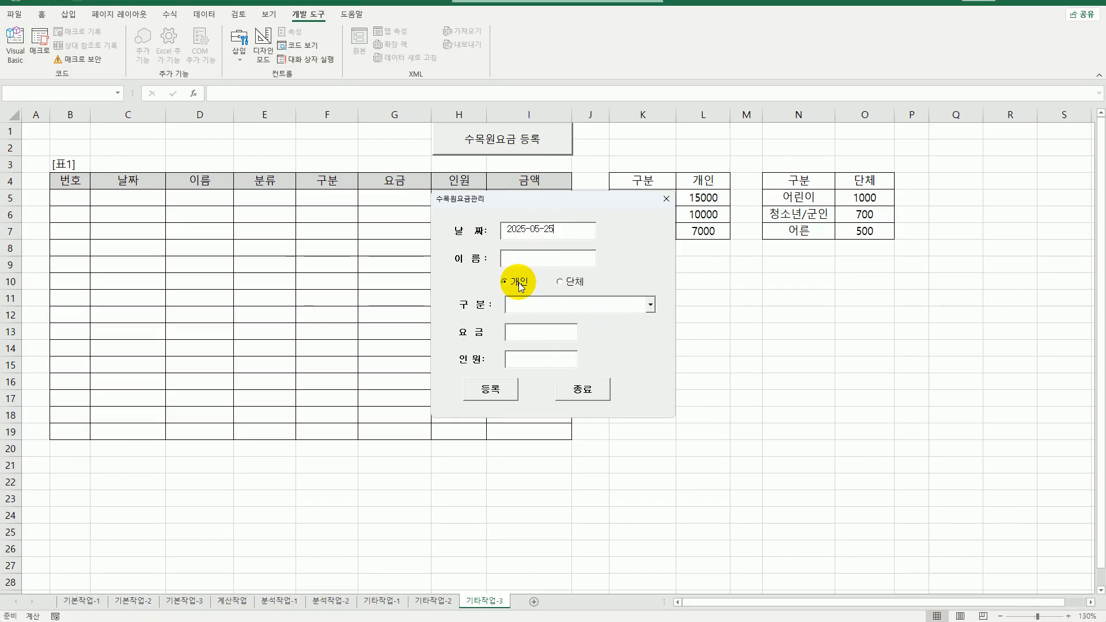
Step: Test the 구분 list in the running form with 단체 selected and with 개인 selected
{"action": "left_click", "coordinate": [651, 306]}
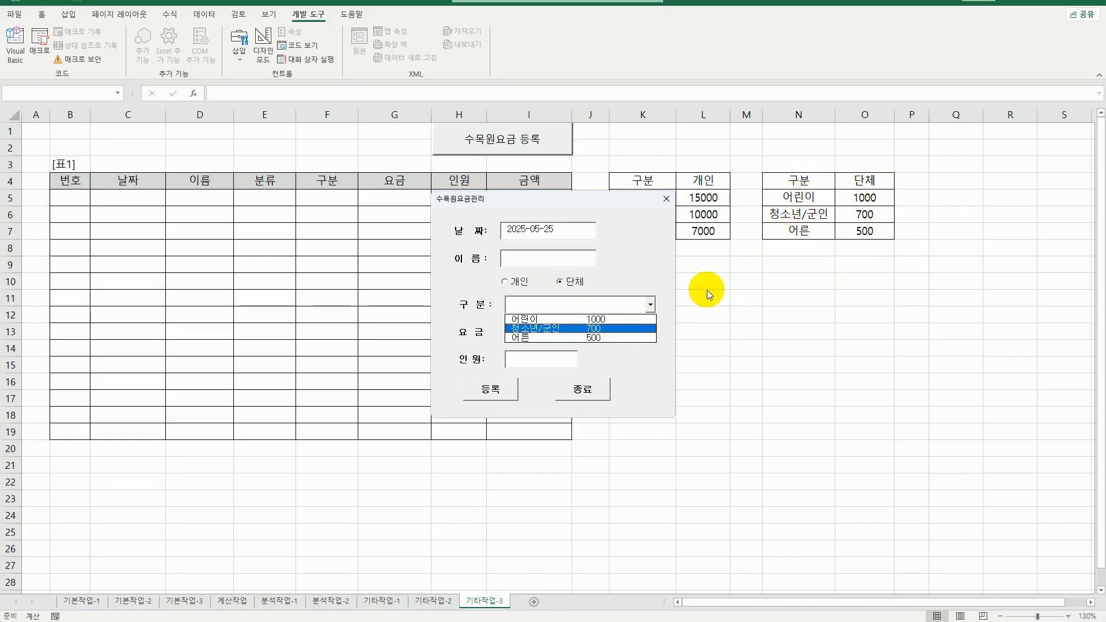
{"action": "left_click", "coordinate": [513, 282]}
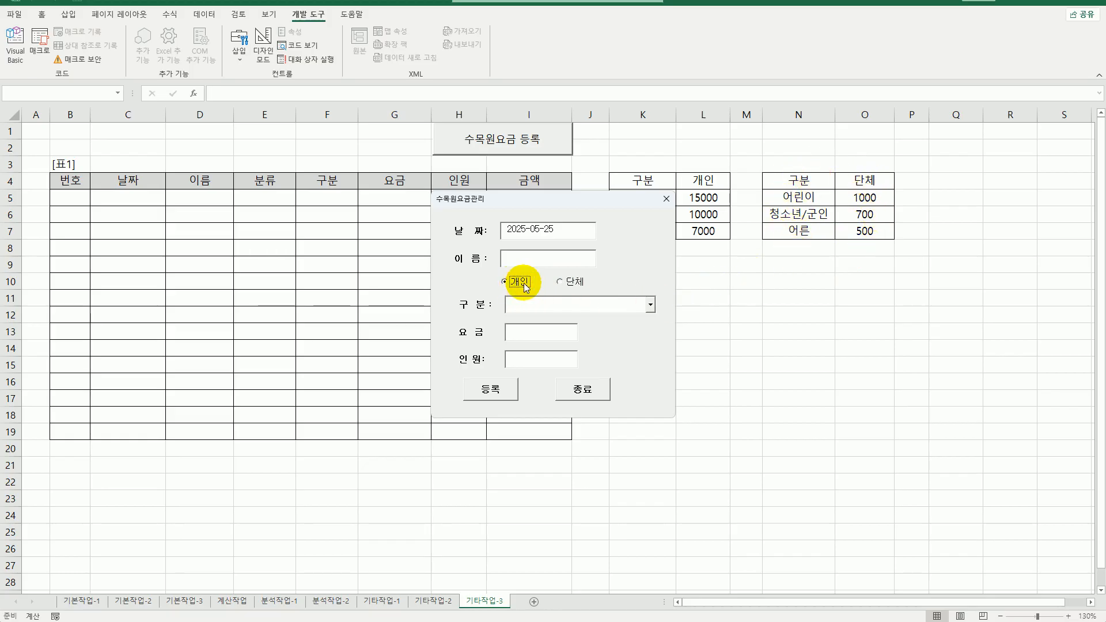
{"action": "left_click", "coordinate": [651, 306]}
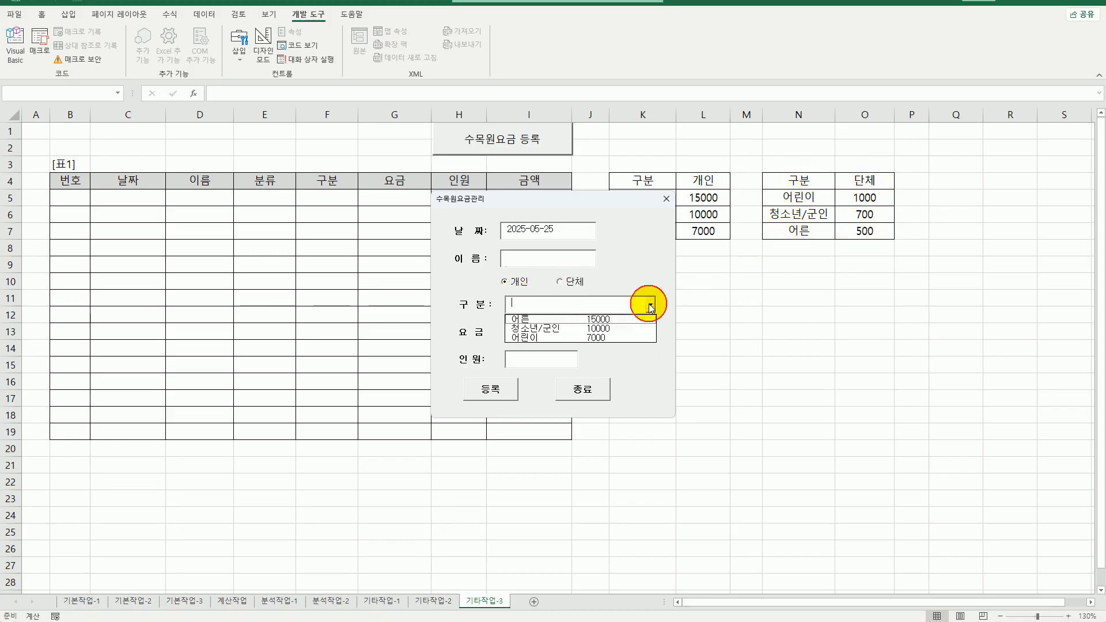
Step: Move the form away from the lookup tables and compare its 구분 list with the 개인 price table
{"action": "left_click", "coordinate": [589, 205]}
{"action": "left_click_drag", "start_coordinate": [587, 202], "coordinate": [481, 194]}
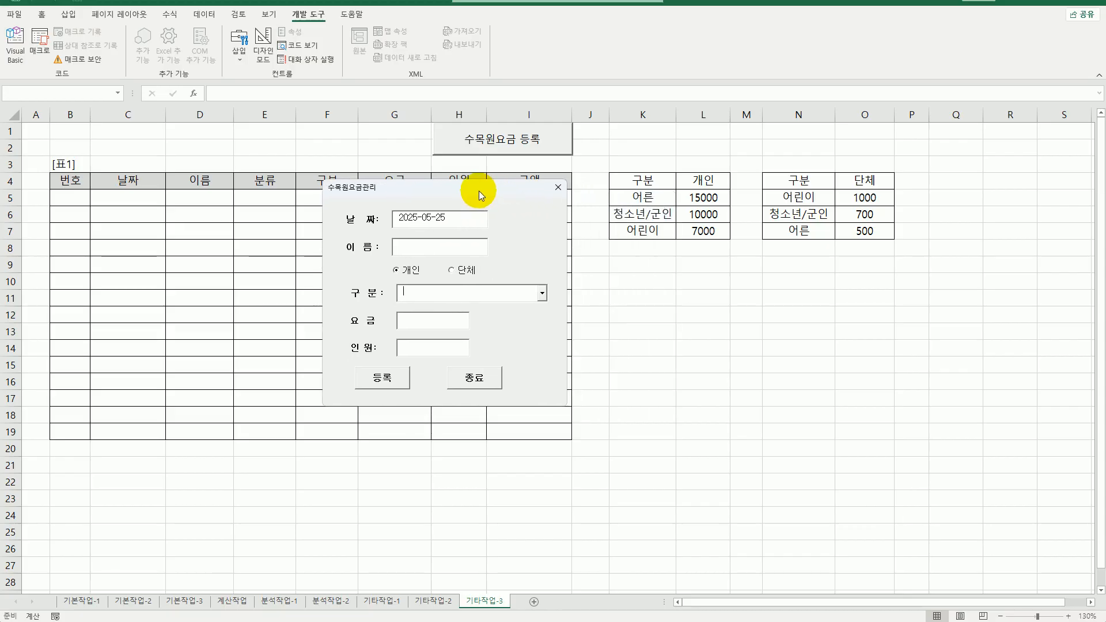
{"action": "left_click", "coordinate": [542, 294]}
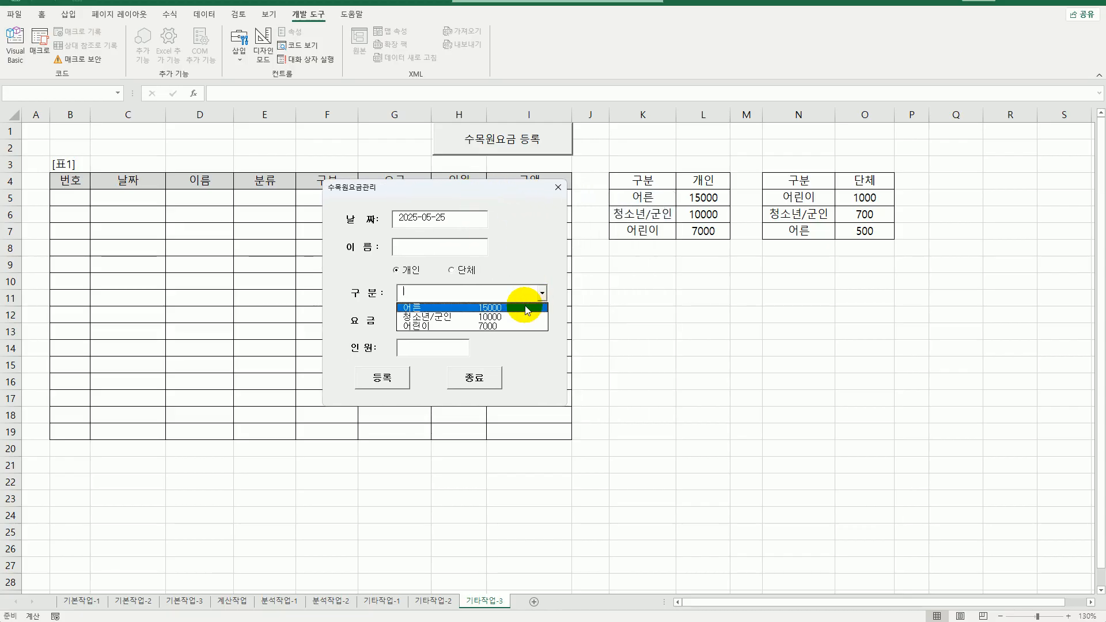
Step: Test the running form by selecting 단체 and choosing 어린이 from the 구분 list, and close the form
{"action": "left_click", "coordinate": [469, 269]}
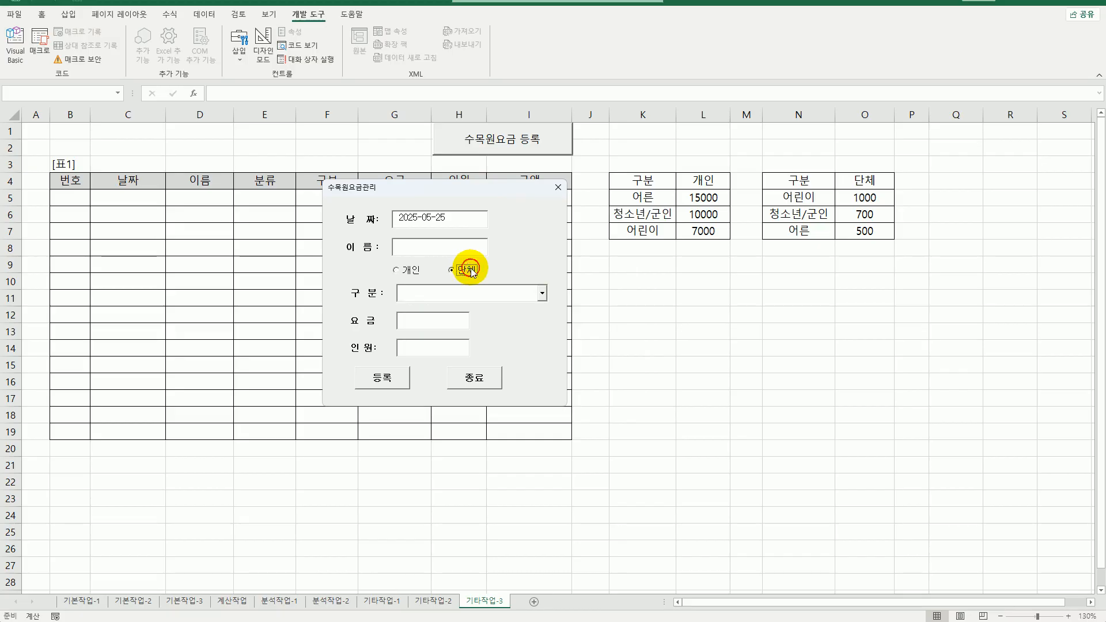
{"action": "left_click", "coordinate": [542, 293]}
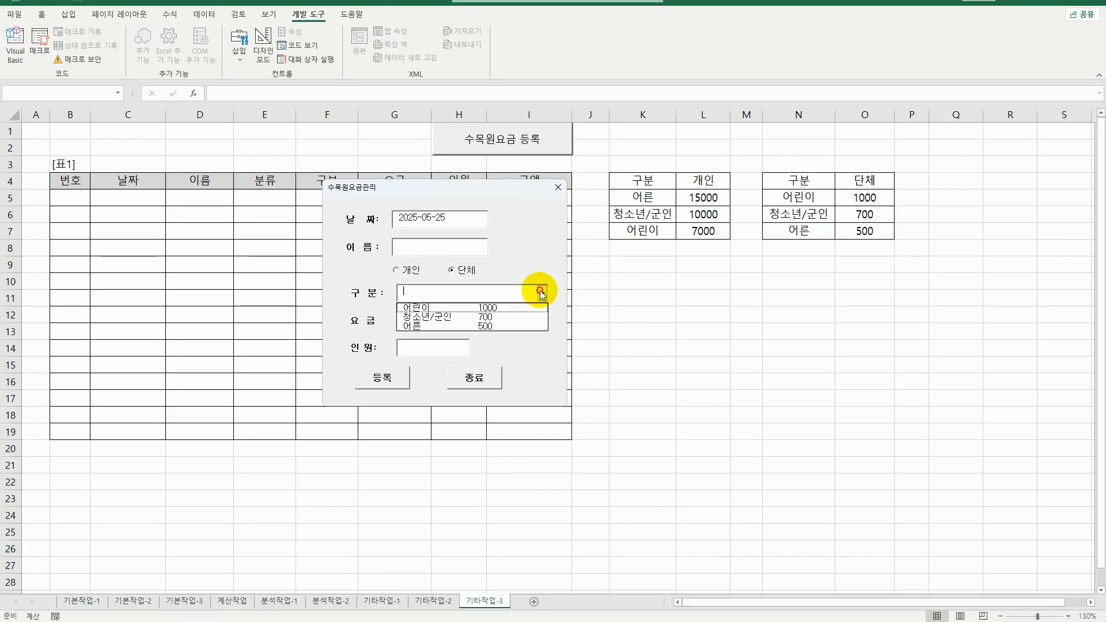
{"action": "left_click", "coordinate": [513, 310]}
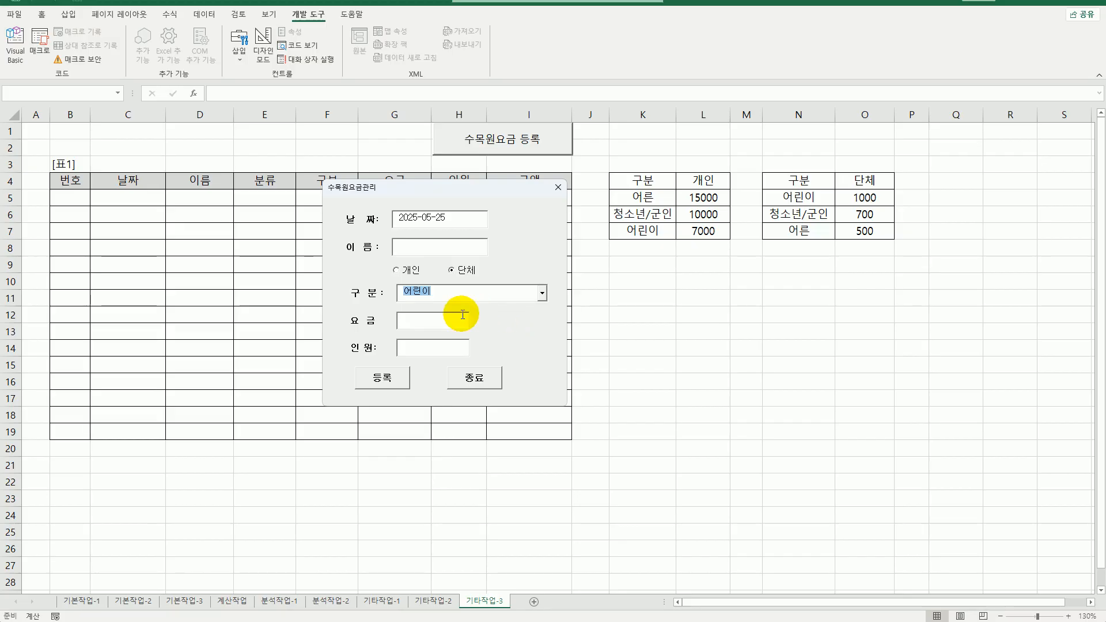
{"action": "left_click", "coordinate": [541, 293]}
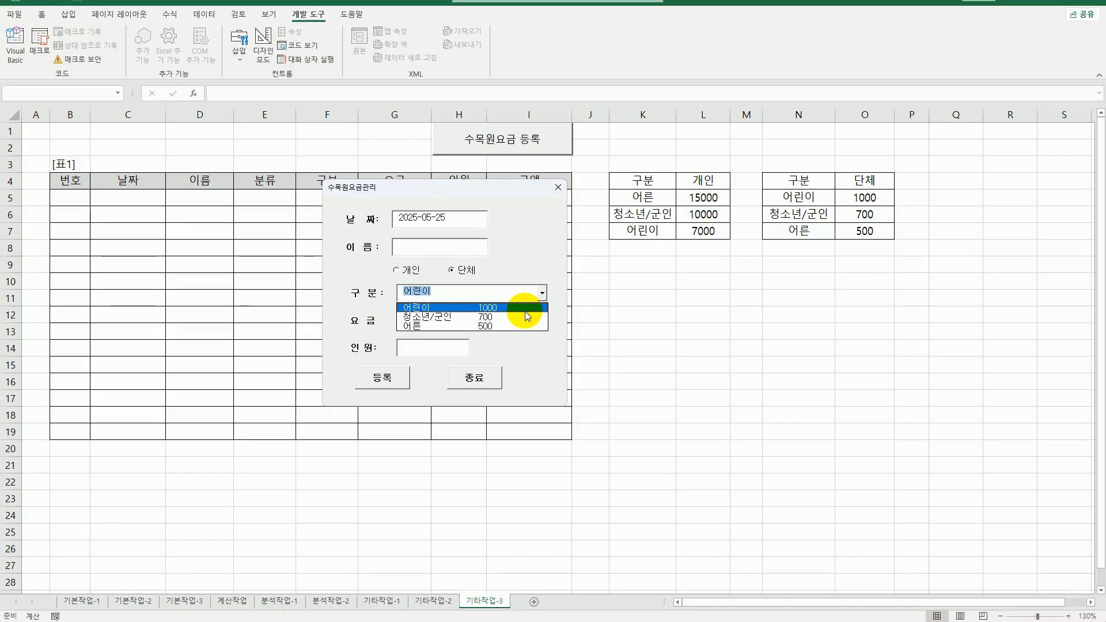
{"action": "left_click", "coordinate": [554, 272]}
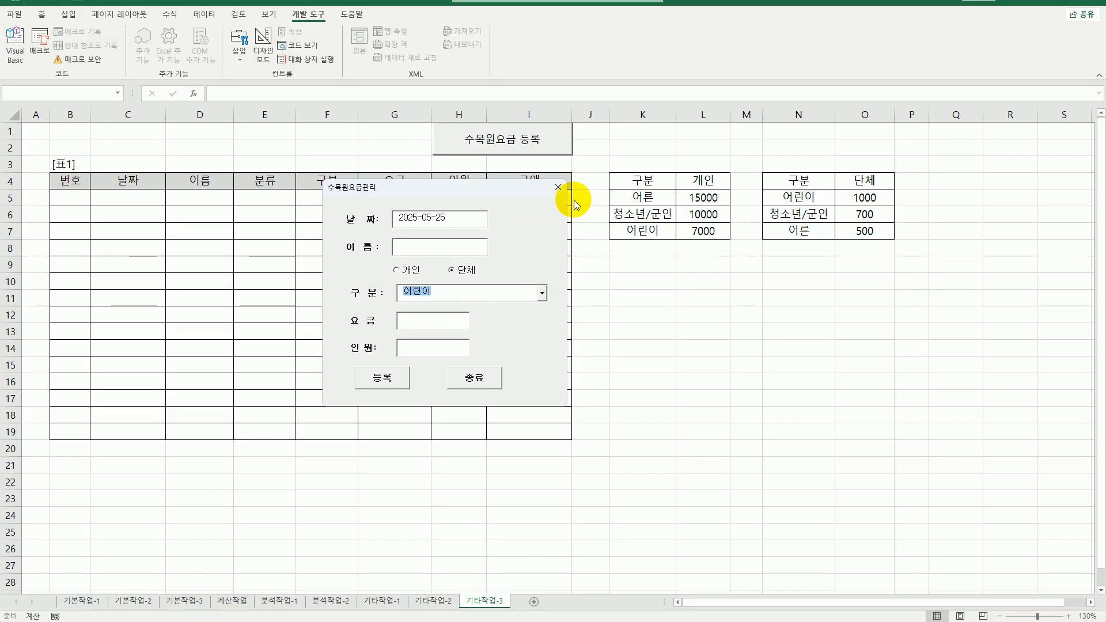
{"action": "left_click", "coordinate": [557, 188]}
{"action": "left_click", "coordinate": [634, 348]}
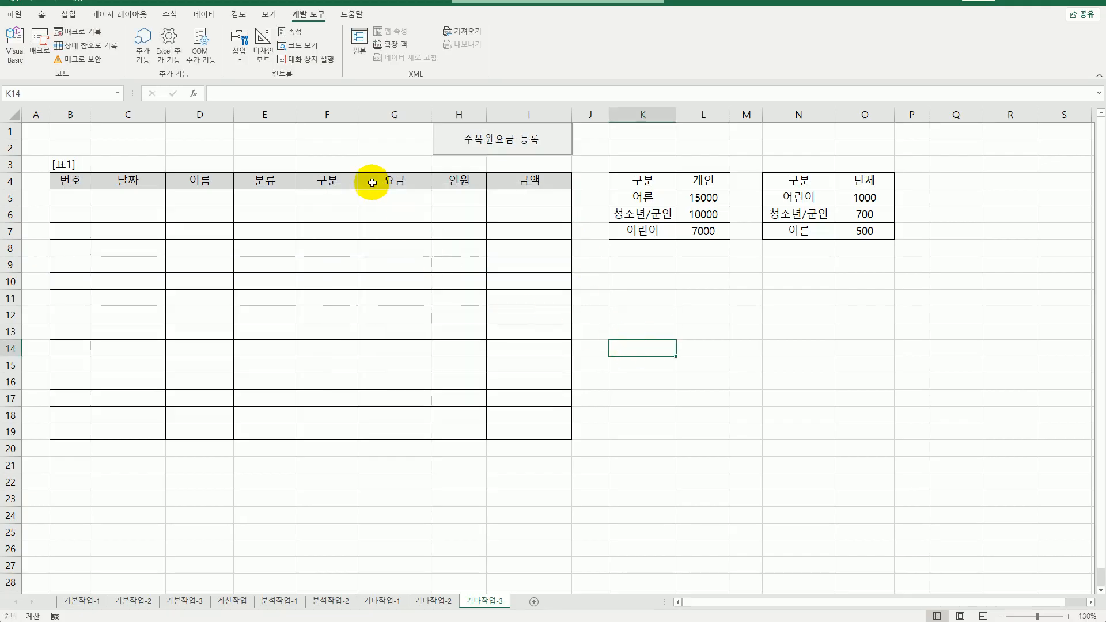
Step: Reopen the form's code in the Visual Basic editor and create the Change procedure for cmb구분
{"action": "left_click", "coordinate": [15, 48]}
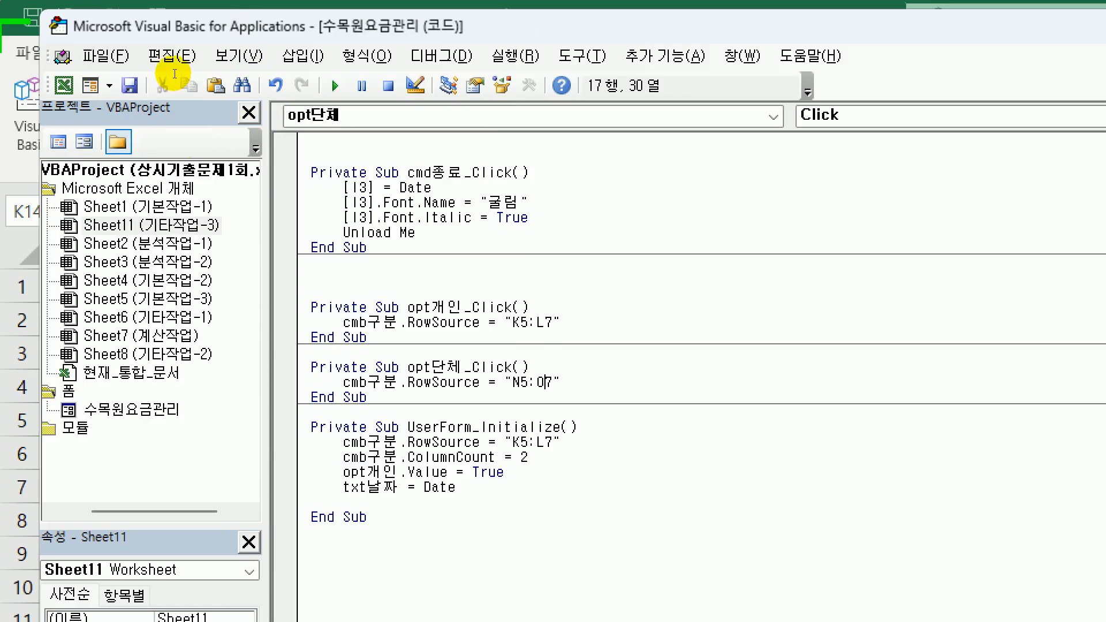
{"action": "left_click", "coordinate": [394, 118]}
{"action": "key", "text": "Up"}
{"action": "key", "text": "Up"}
{"action": "key", "text": "Up"}
{"action": "key", "text": "Up"}
{"action": "key", "text": "Up"}
{"action": "key", "text": "Up"}
{"action": "key", "text": "Up"}
{"action": "key", "text": "Up"}
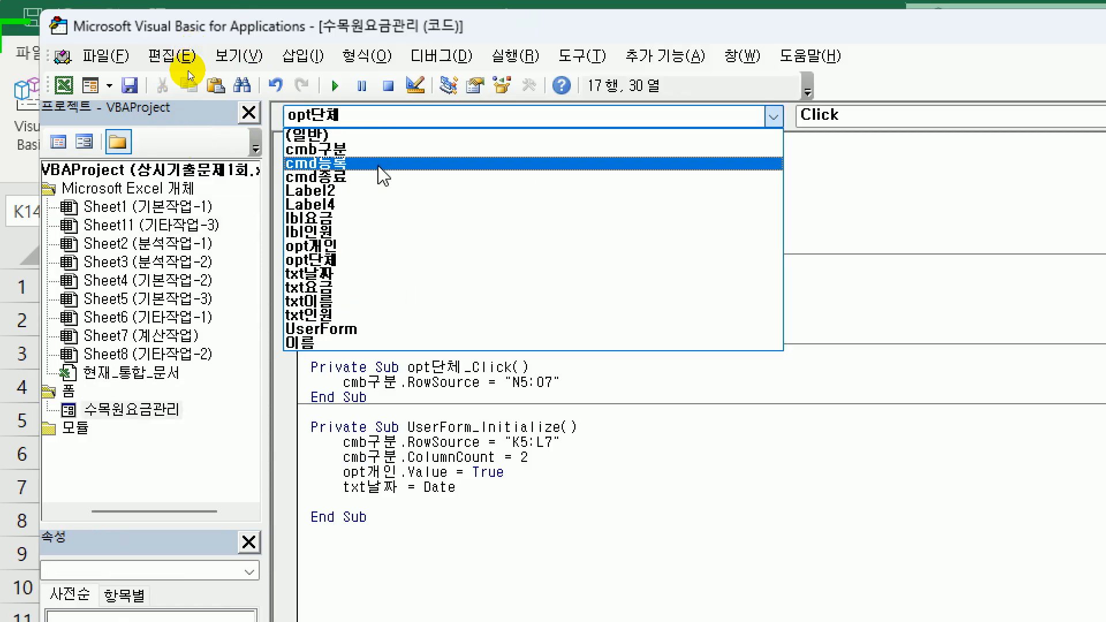
{"action": "key", "text": "Return"}
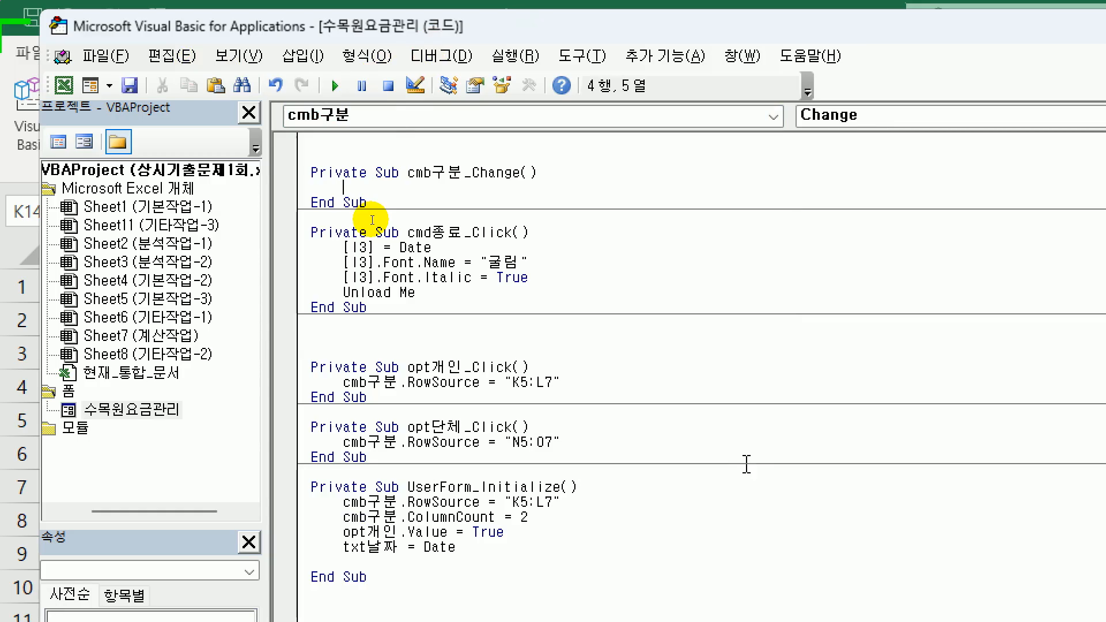
Step: Write the statement txt요금 = cmb구분.List(cmb구분.ListIndex, 1) in the cmb구분_Change procedure
{"action": "type", "text": "txt목"}
{"action": "type", "text": "금 = "}
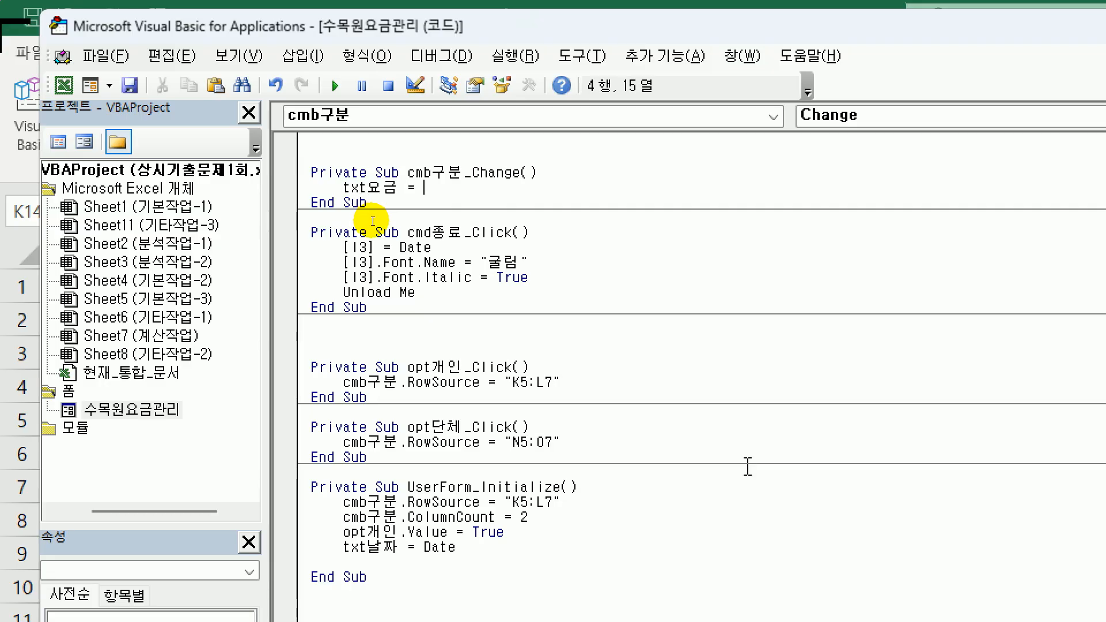
{"action": "type", "text": "ㅈ"}
{"action": "key", "text": "BackSpace"}
{"action": "type", "text": "cmb구분."}
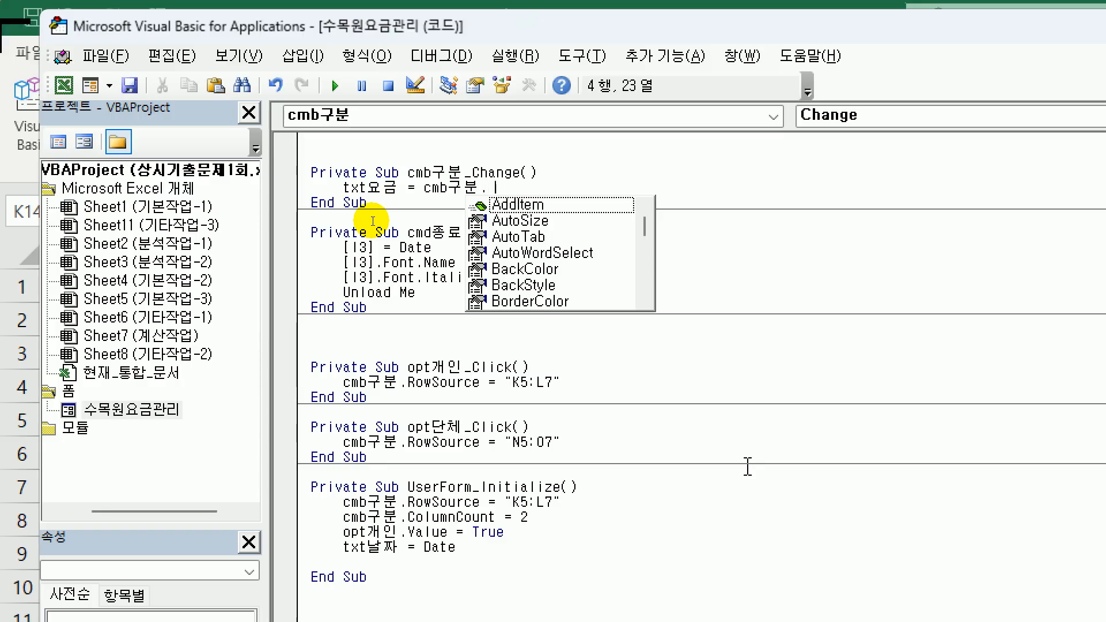
{"action": "type", "text": "list("}
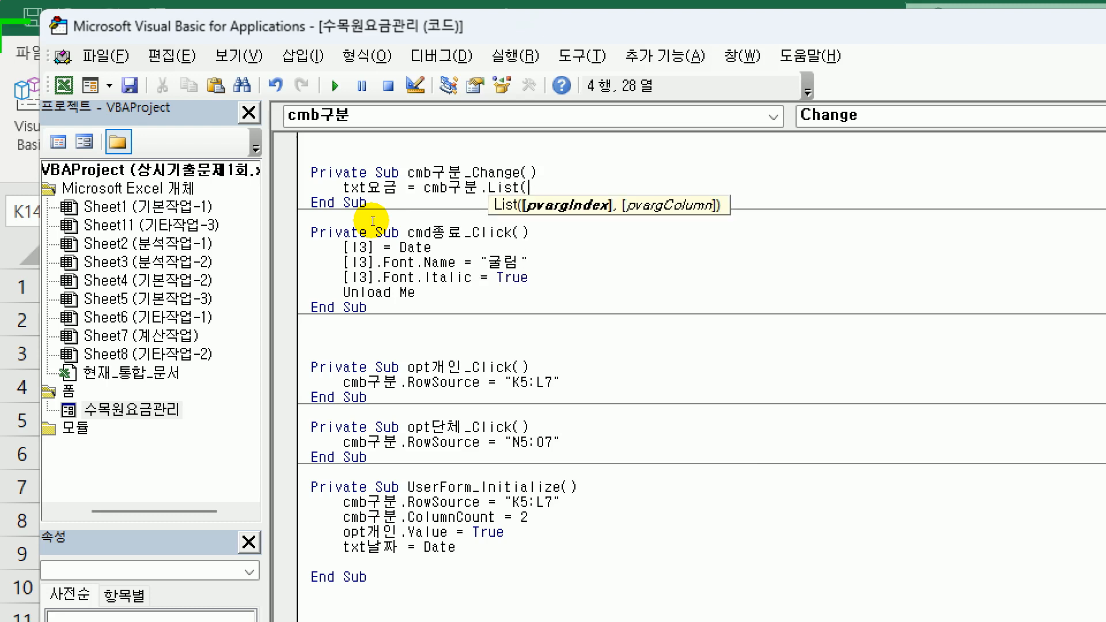
{"action": "type", "text": "cmb구분"}
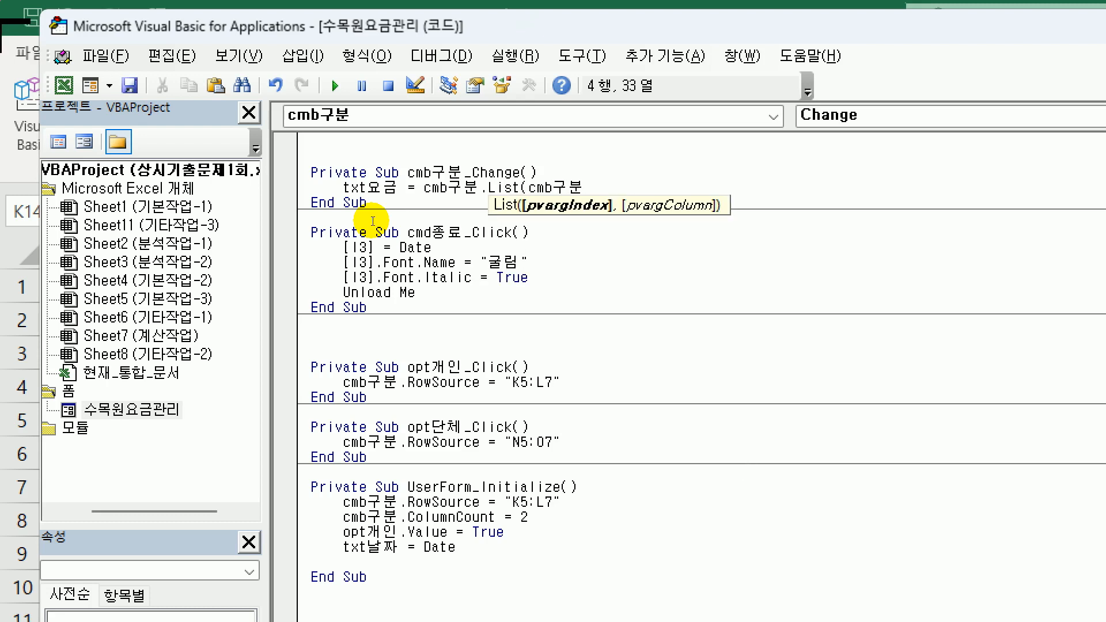
{"action": "type", "text": "."}
{"action": "type", "text": "listin"}
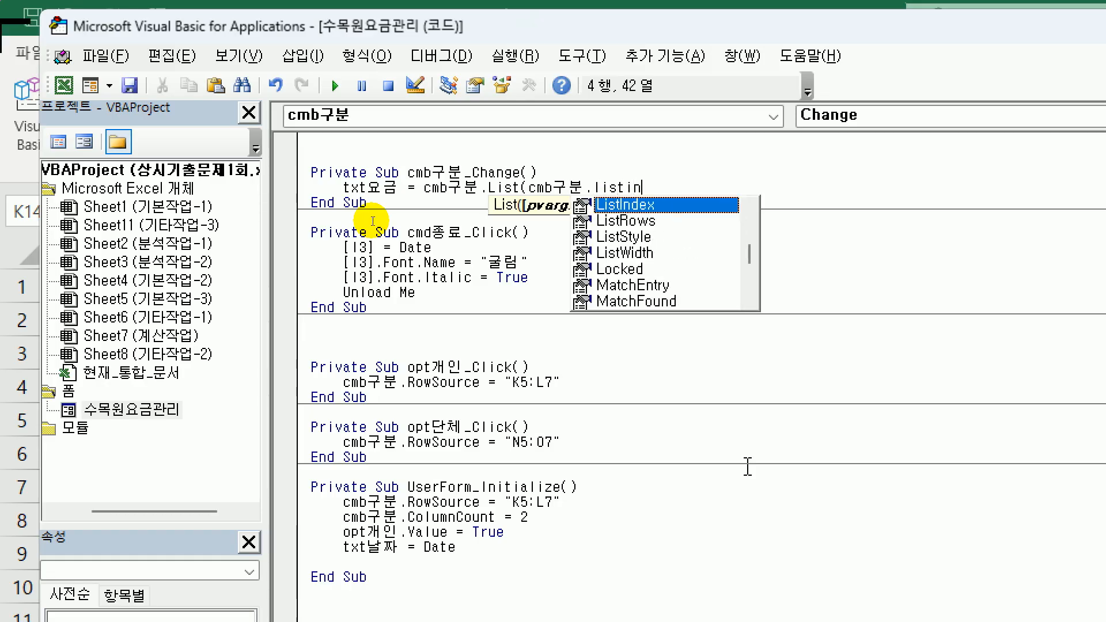
{"action": "key", "text": "Tab"}
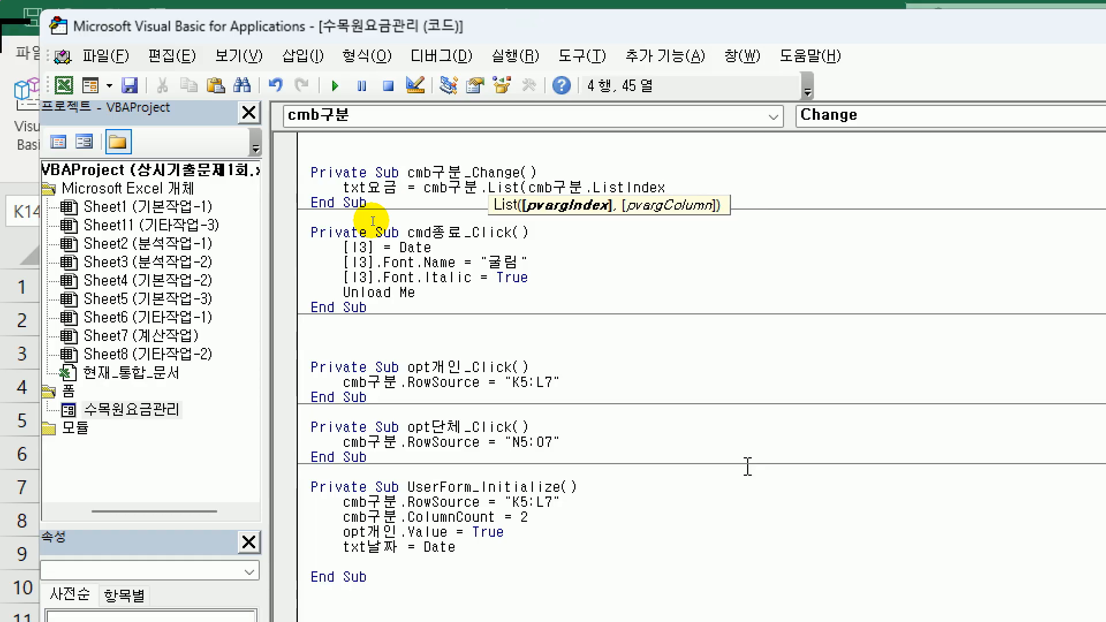
{"action": "type", "text": ",1"}
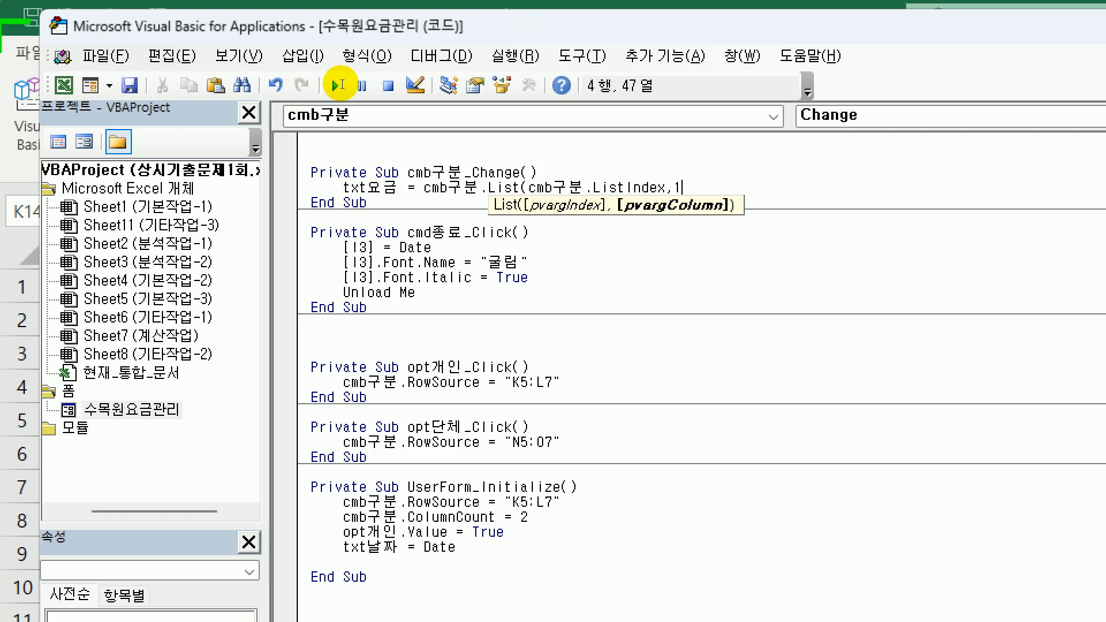
{"action": "type", "text": ")"}
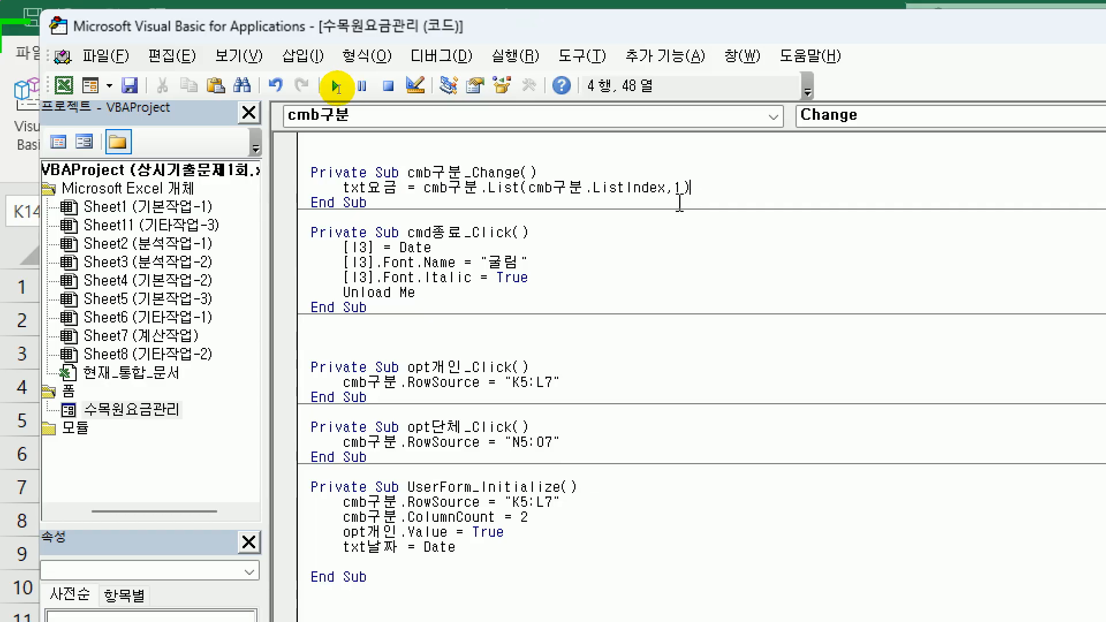
Step: Check the 개인 option button's name in the form design and create the Click procedure for cmd등록 in the code
{"action": "key", "text": "shift+F7"}
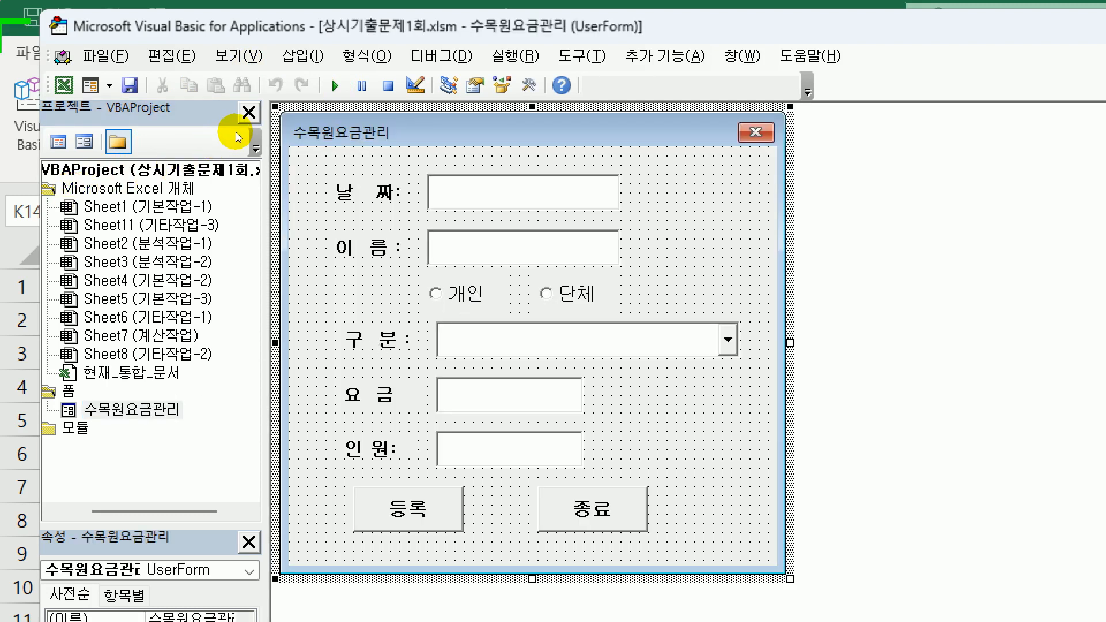
{"action": "left_click", "coordinate": [476, 297]}
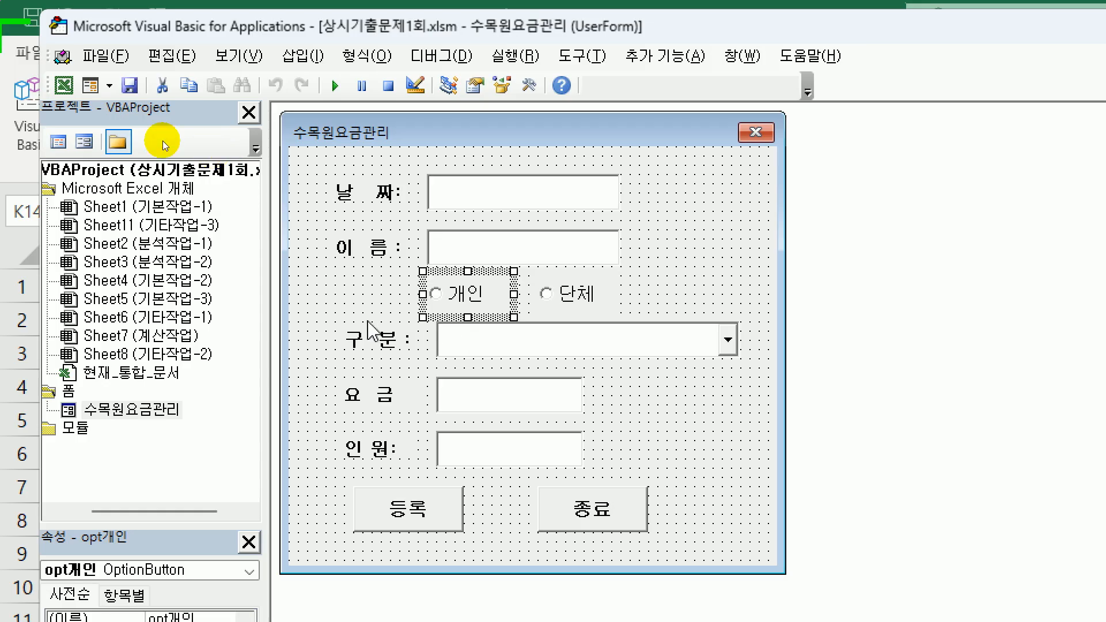
{"action": "left_click", "coordinate": [58, 141]}
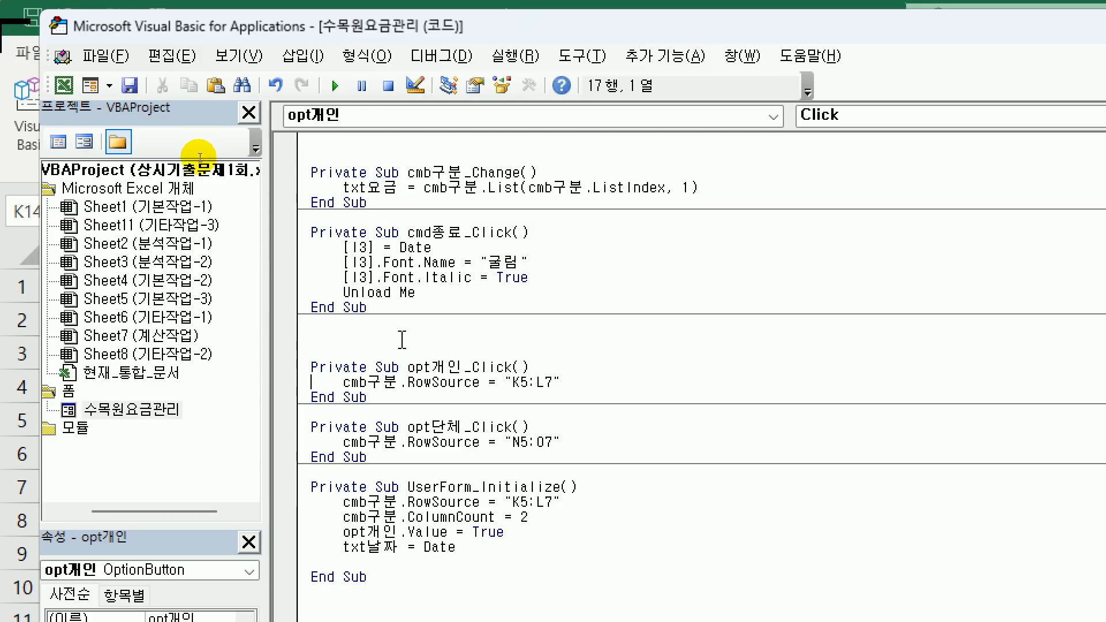
{"action": "left_click", "coordinate": [494, 119]}
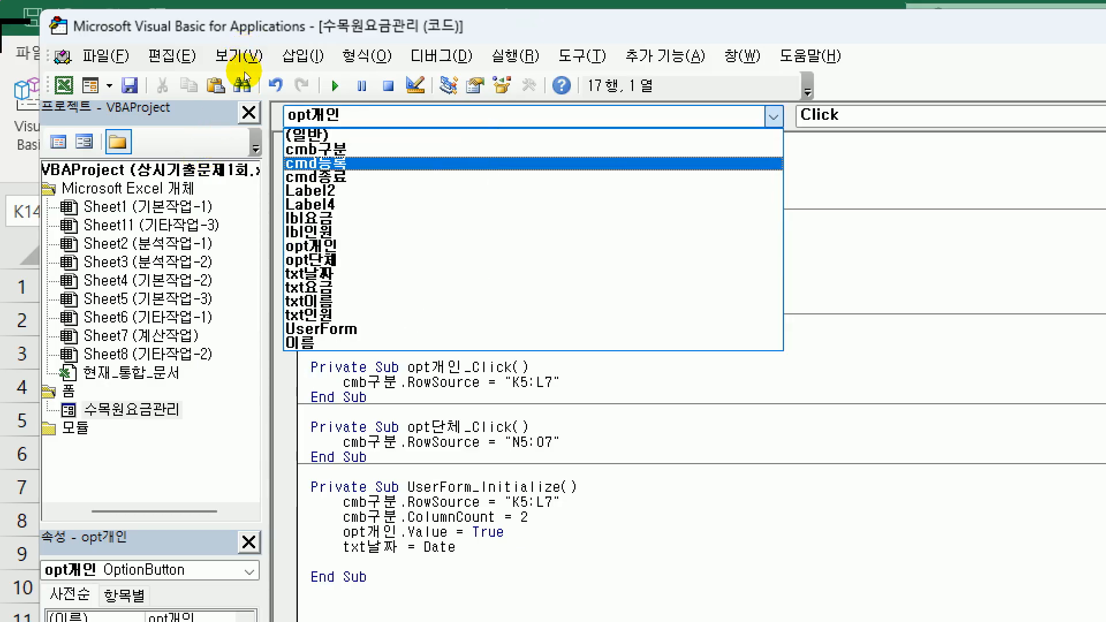
{"action": "left_click", "coordinate": [494, 165]}
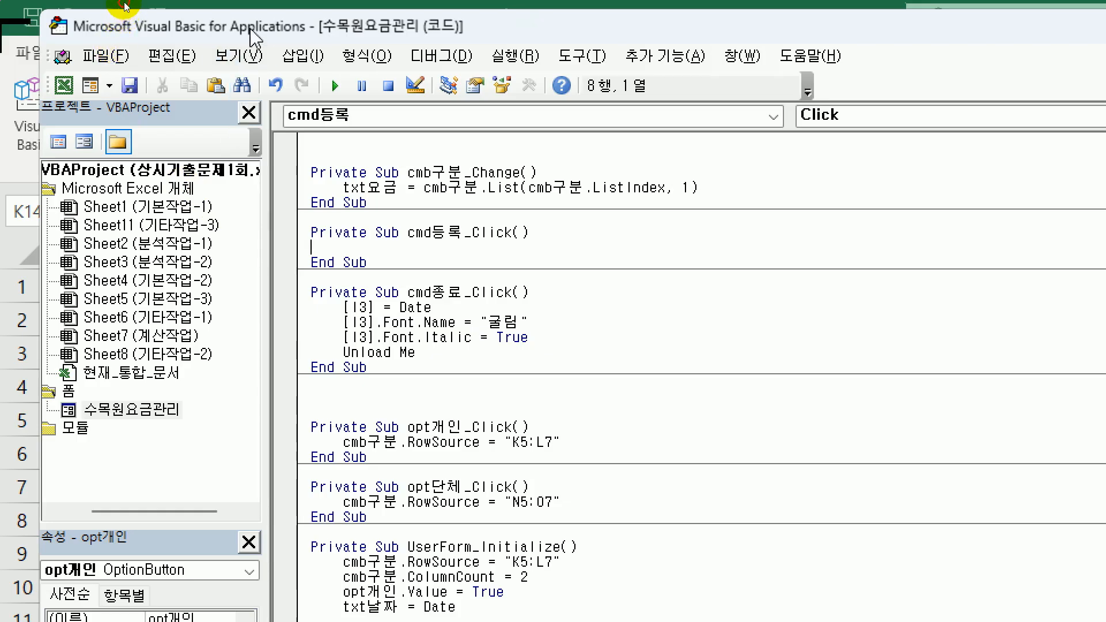
Step: Return to the worksheet and examine the [표1] block B3:I4 and the first entry cell B5 below it
{"action": "left_click_drag", "start_coordinate": [254, 37], "coordinate": [499, 87]}
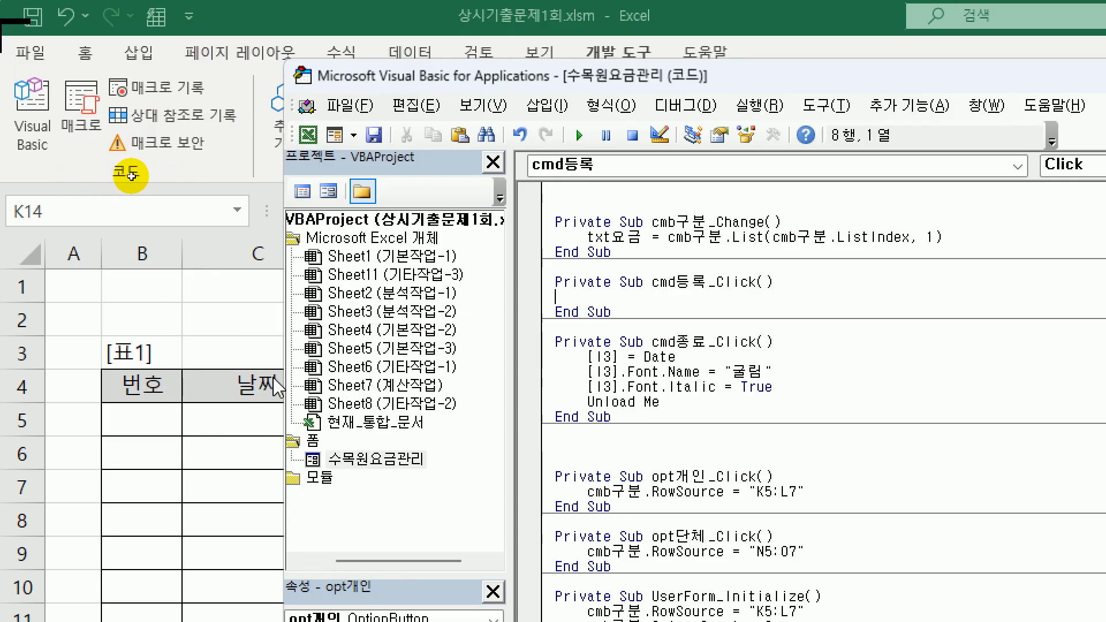
{"action": "left_click_drag", "start_coordinate": [411, 86], "coordinate": [139, 99]}
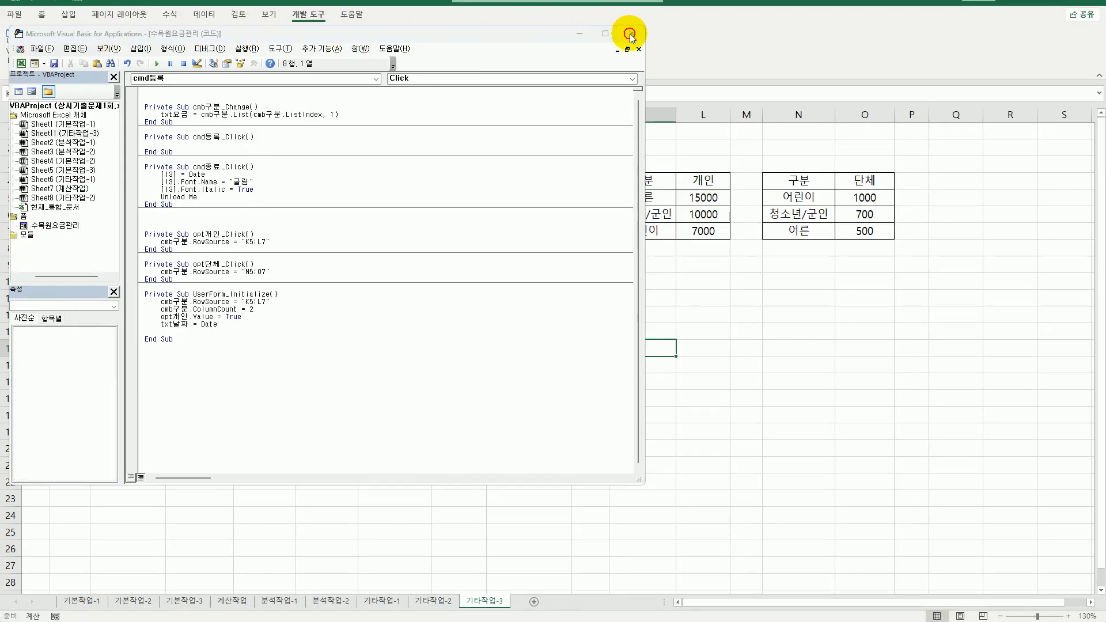
{"action": "left_click", "coordinate": [632, 34]}
{"action": "left_click", "coordinate": [69, 182]}
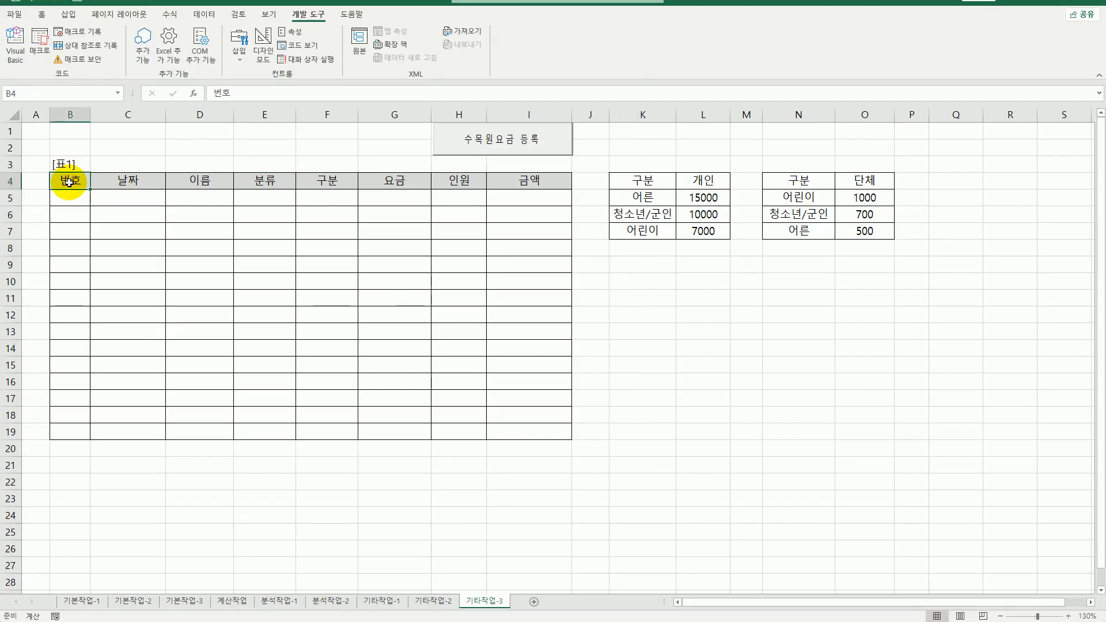
{"action": "left_click_drag", "start_coordinate": [69, 182], "coordinate": [500, 180]}
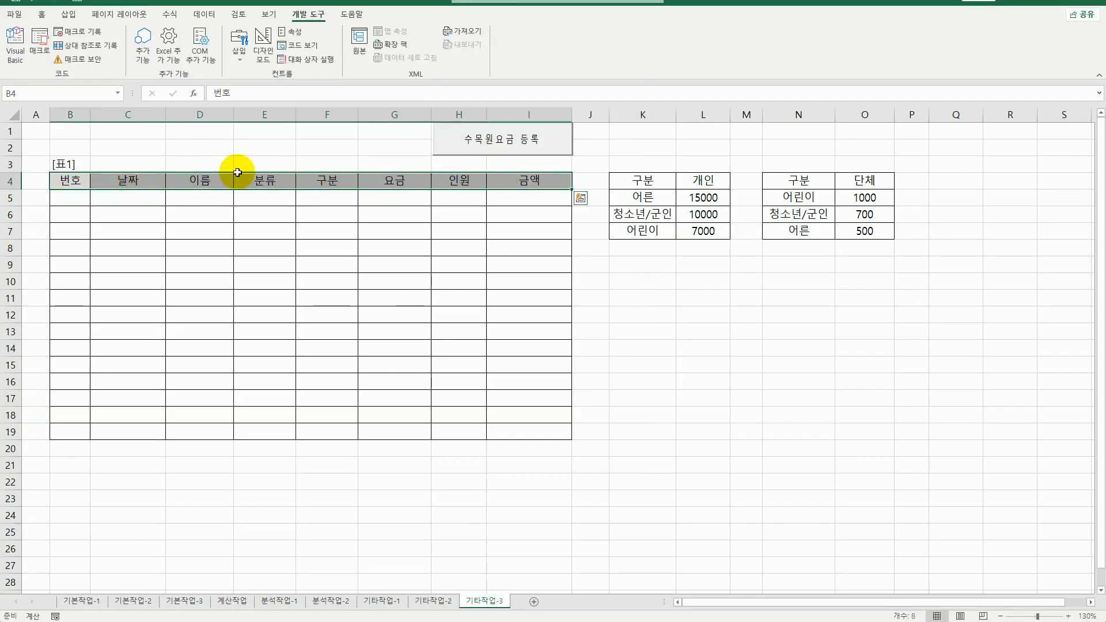
{"action": "left_click", "coordinate": [72, 162]}
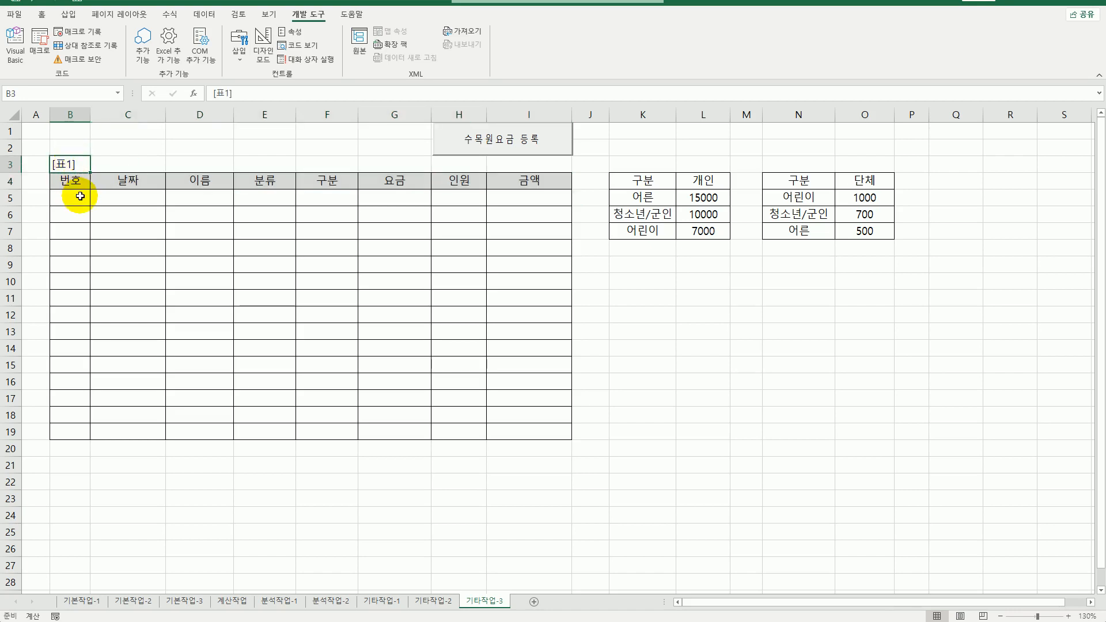
{"action": "left_click_drag", "start_coordinate": [73, 163], "coordinate": [505, 183]}
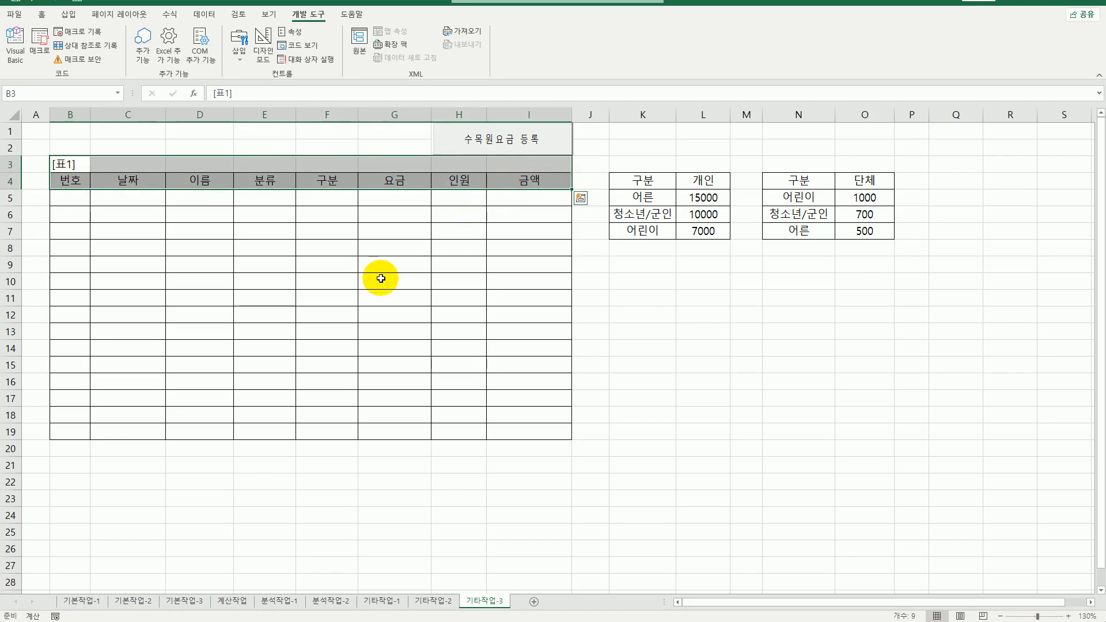
{"action": "left_click", "coordinate": [82, 203]}
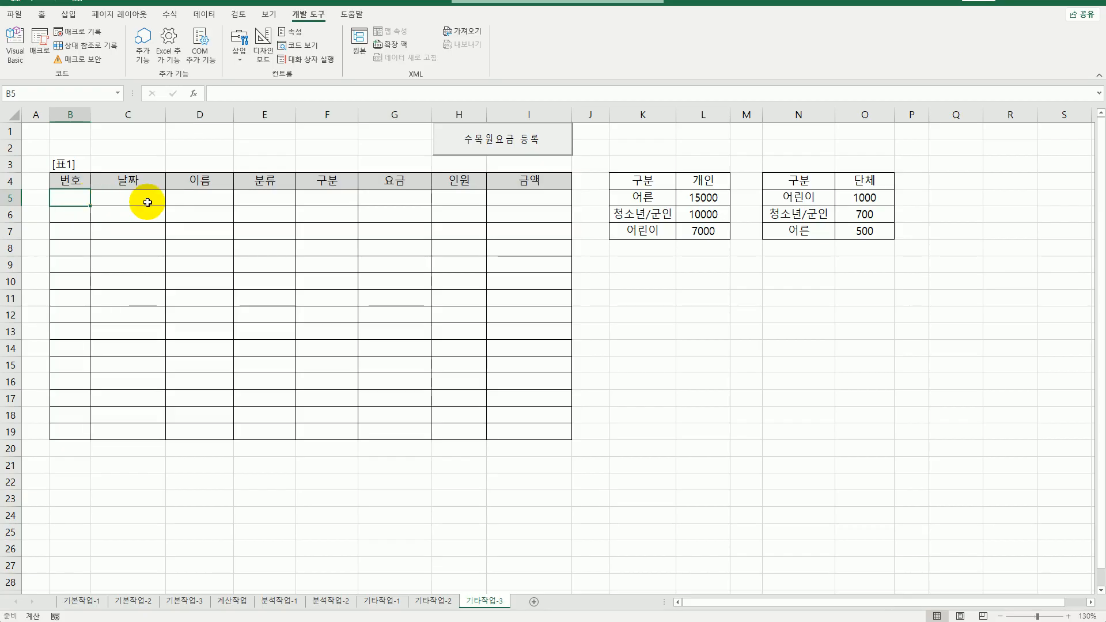
{"action": "left_click_drag", "start_coordinate": [67, 164], "coordinate": [522, 176]}
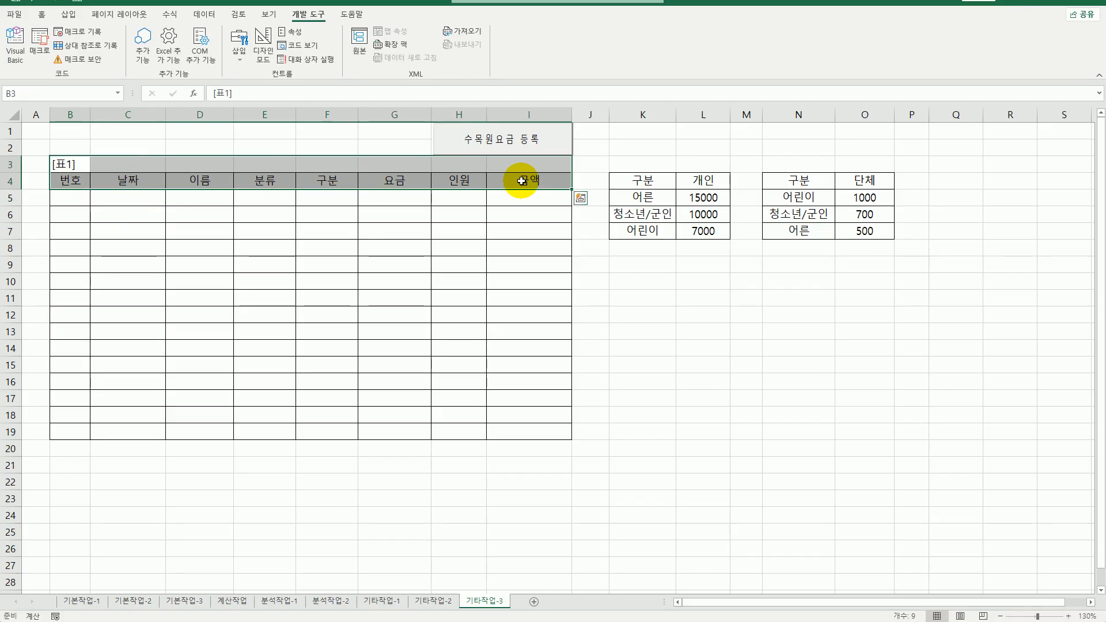
{"action": "left_click", "coordinate": [78, 201]}
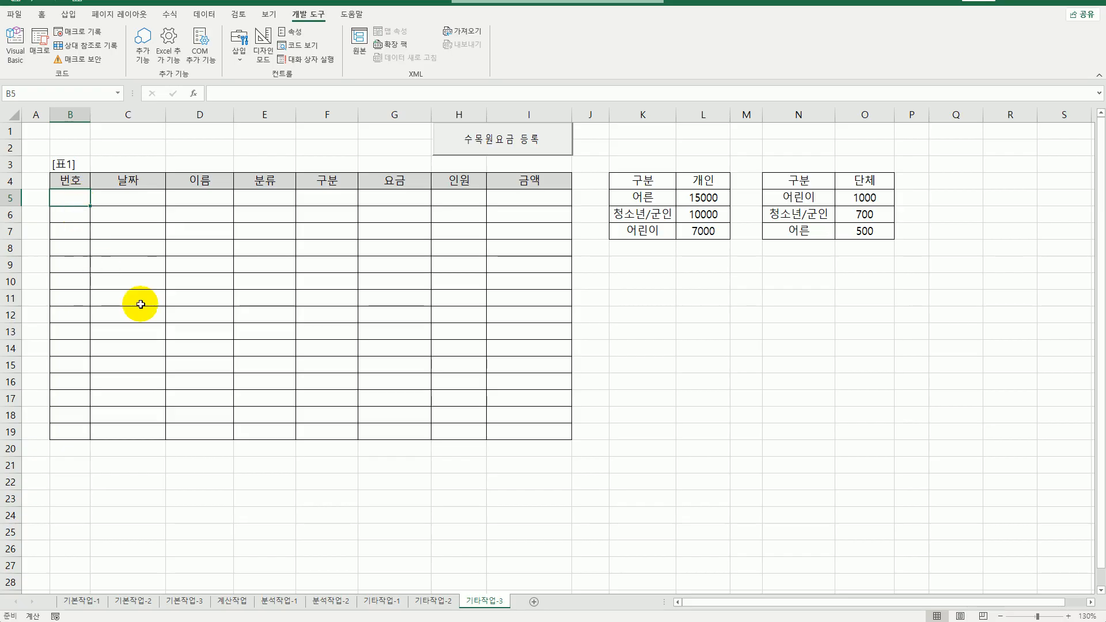
Step: Return to the code and complete i = Range("B4").CurrentRegion.Rows.Count + 3 in the cmd등록_Click procedure, leaving a blank line after it
{"action": "left_click", "coordinate": [14, 45]}
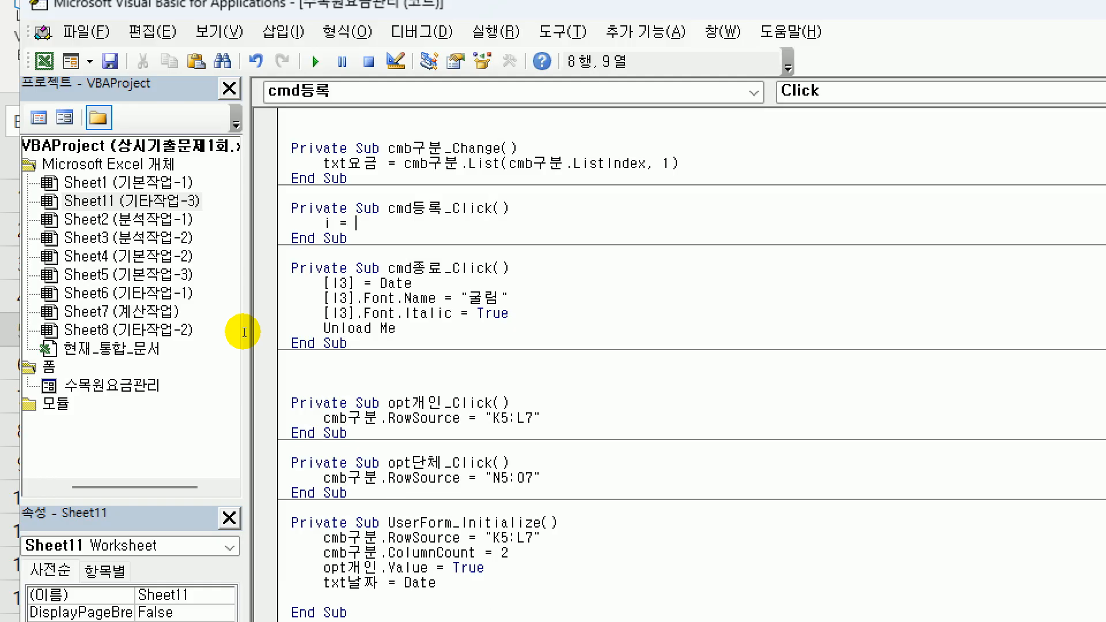
{"action": "type", "text": "range("}
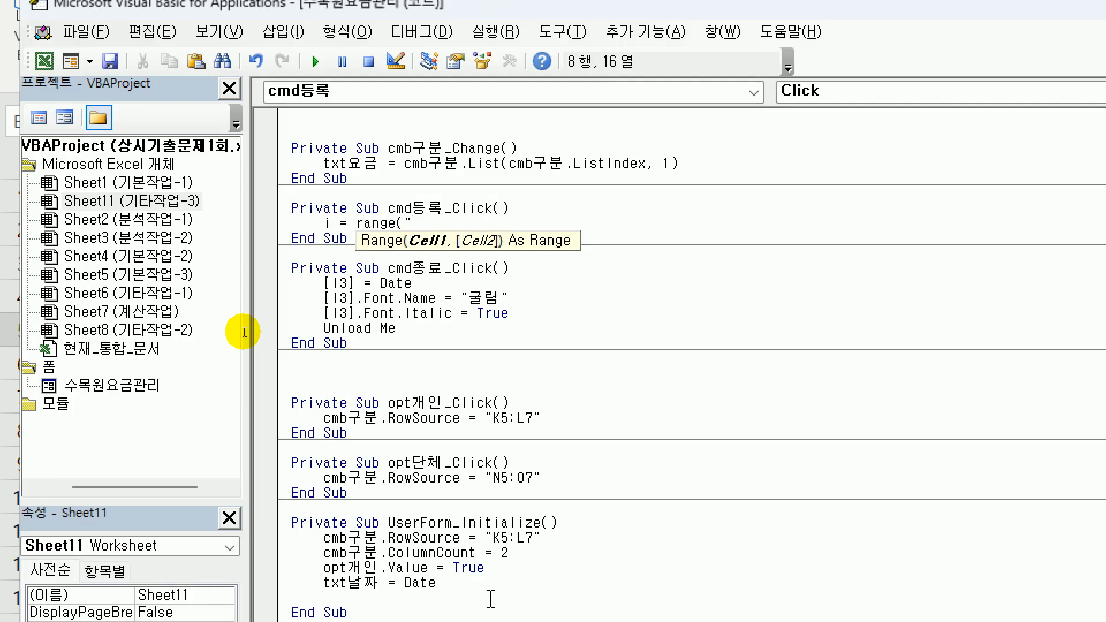
{"action": "type", "text": "\"B4\").cu"}
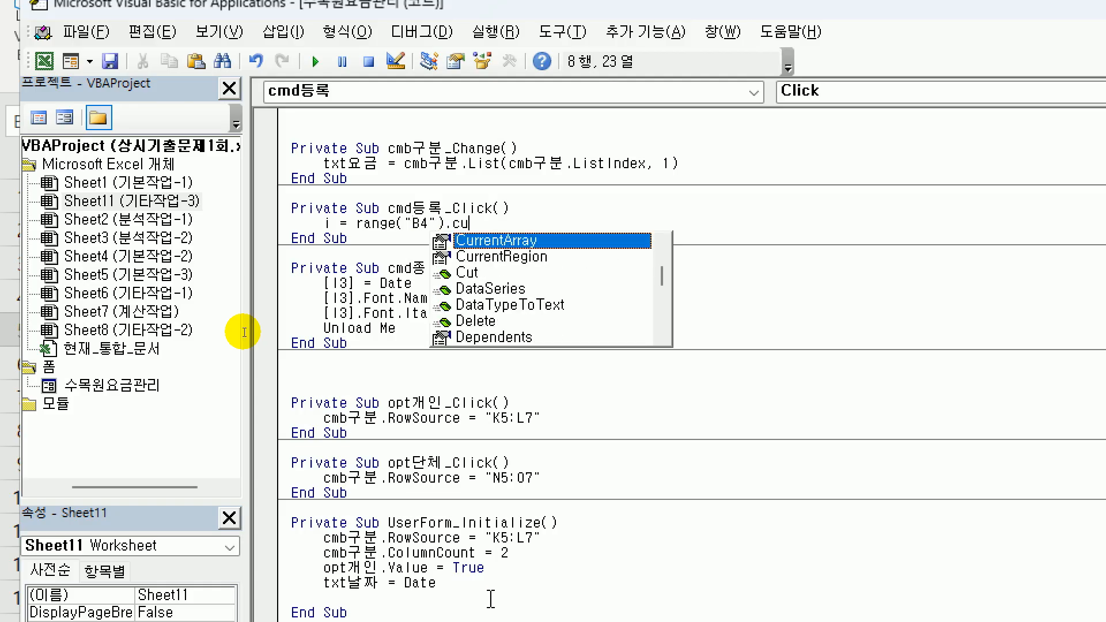
{"action": "key", "text": "Down"}
{"action": "key", "text": "Tab"}
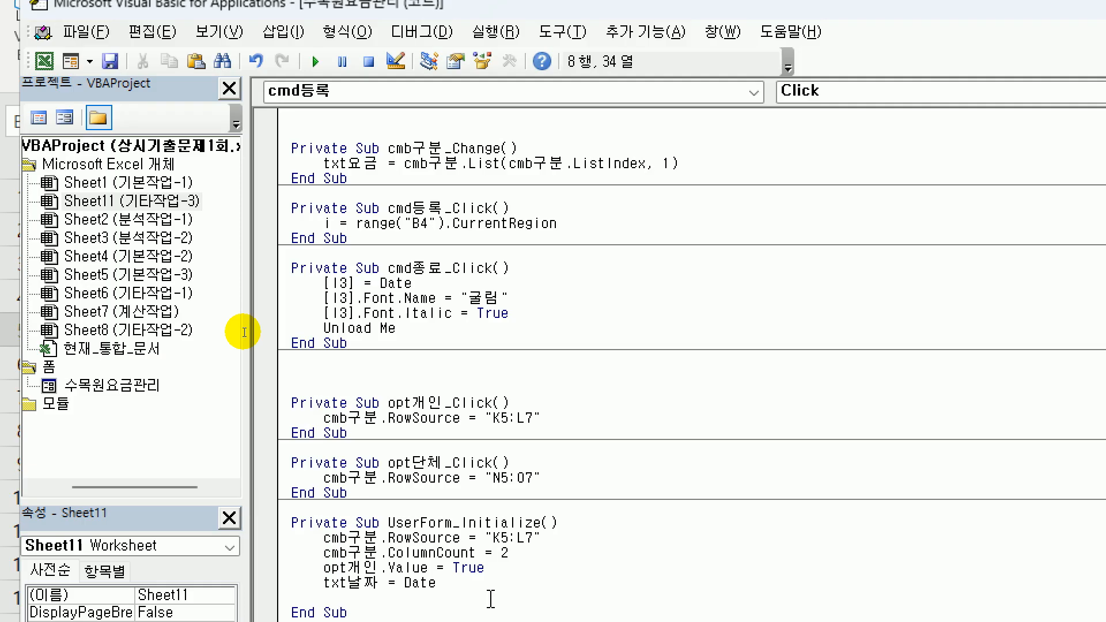
{"action": "type", "text": ".rows."}
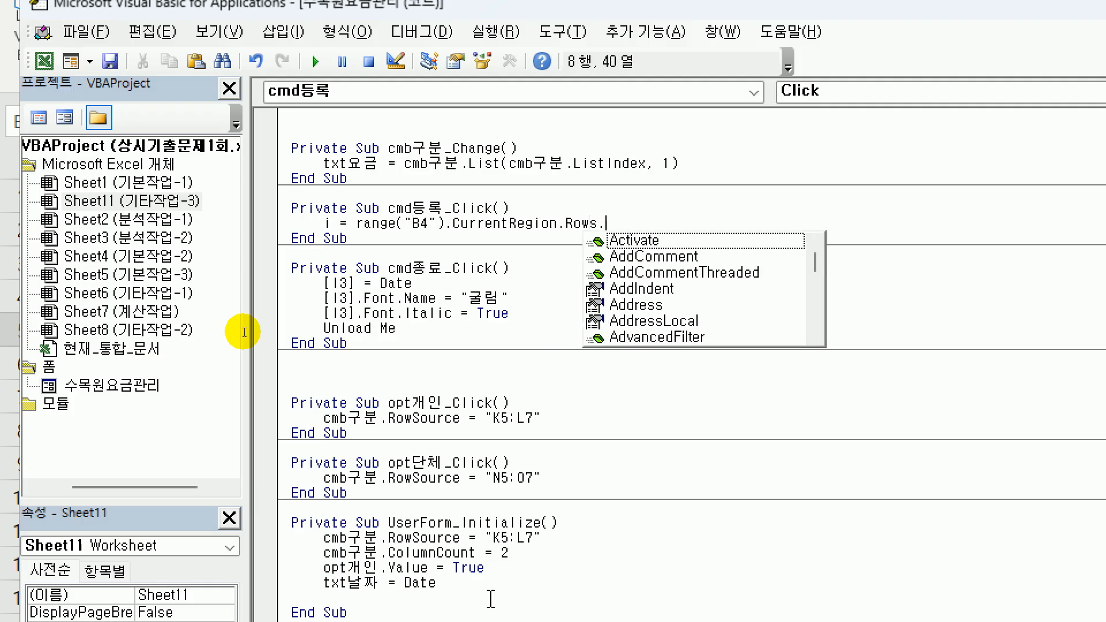
{"action": "type", "text": "count "}
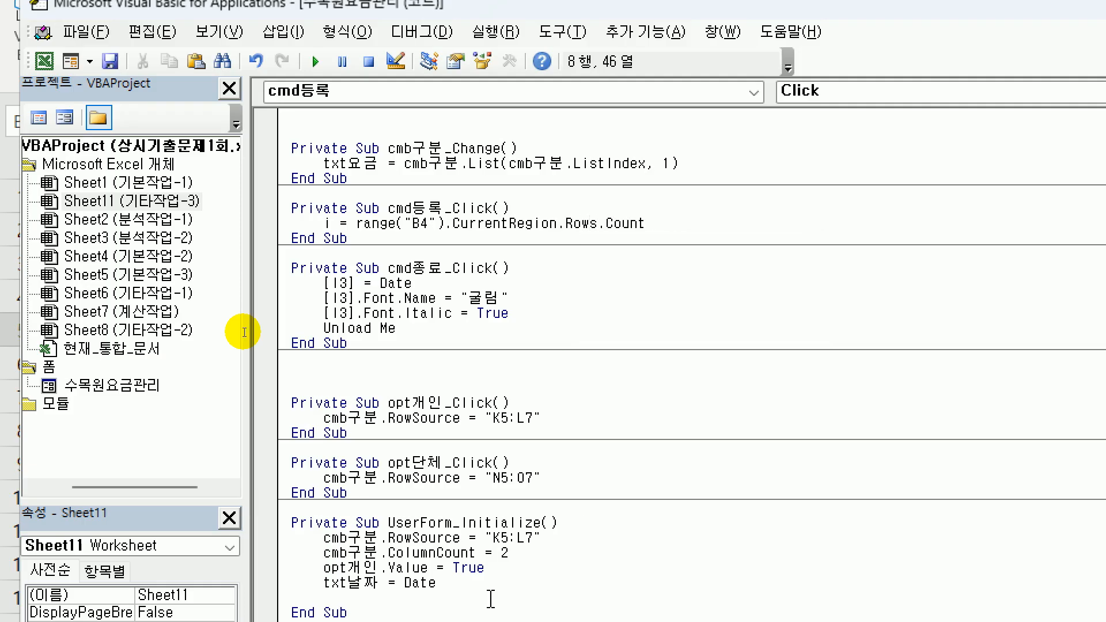
{"action": "type", "text": "+ 3"}
{"action": "key", "text": "Return"}
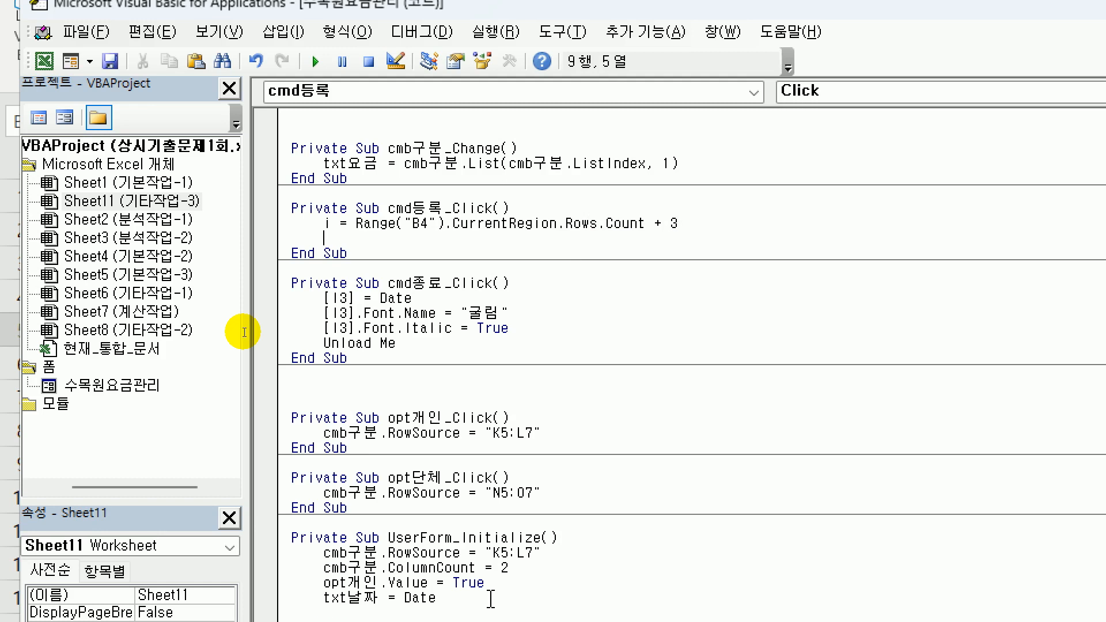
{"action": "key", "text": "Return"}
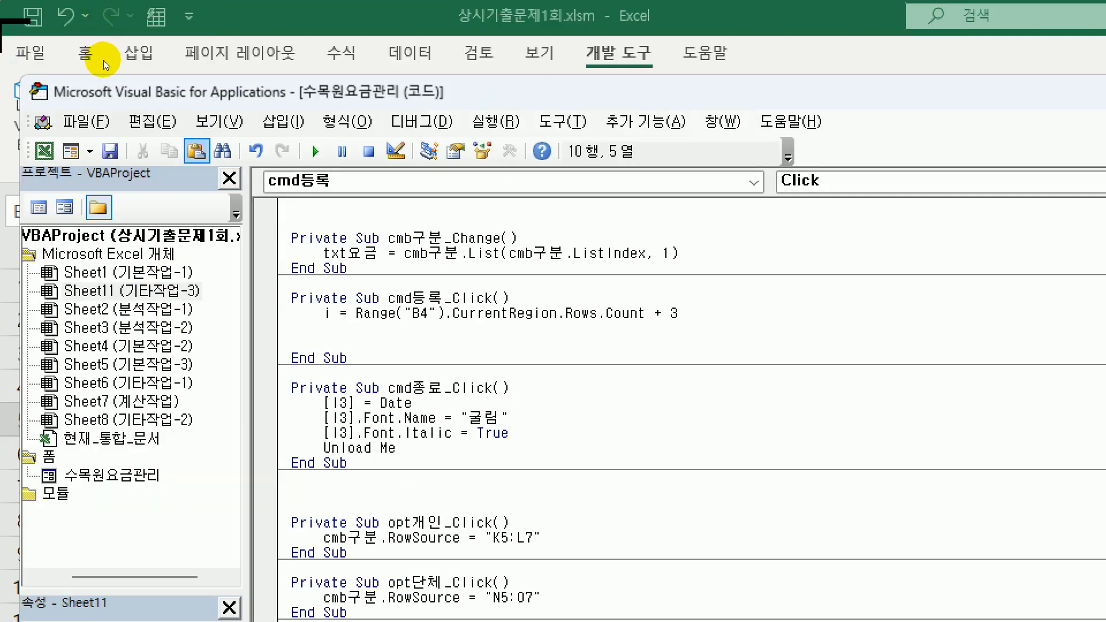
Step: Add the statement Cells(i, 2) = i - 4 to cmd등록_Click to fill the 번호 column
{"action": "left_click_drag", "start_coordinate": [230, 99], "coordinate": [313, 81]}
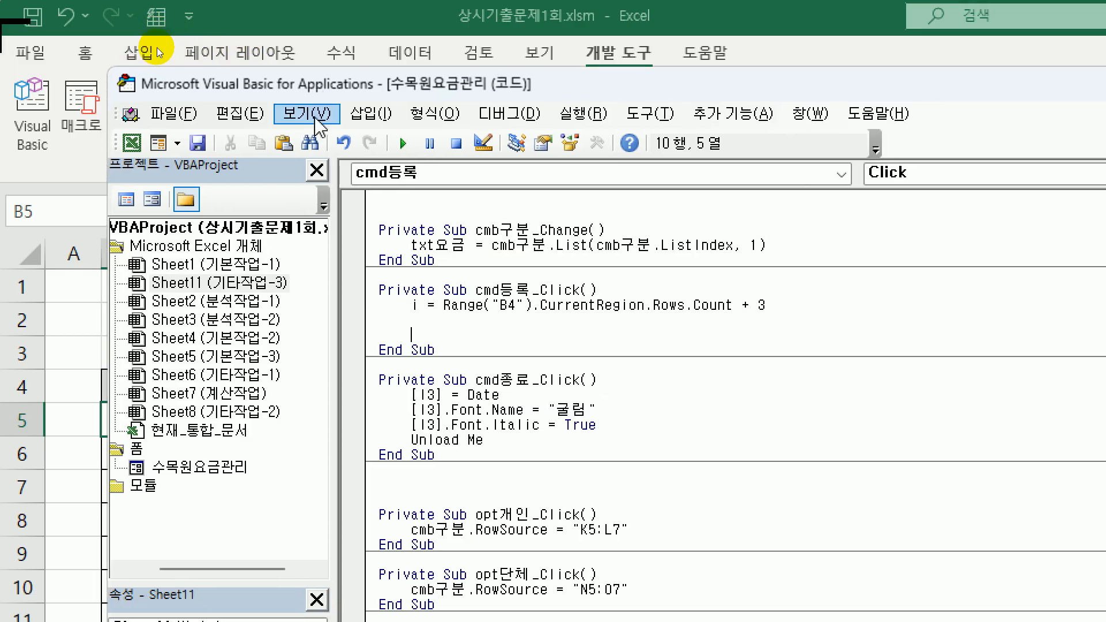
{"action": "type", "text": "cells"}
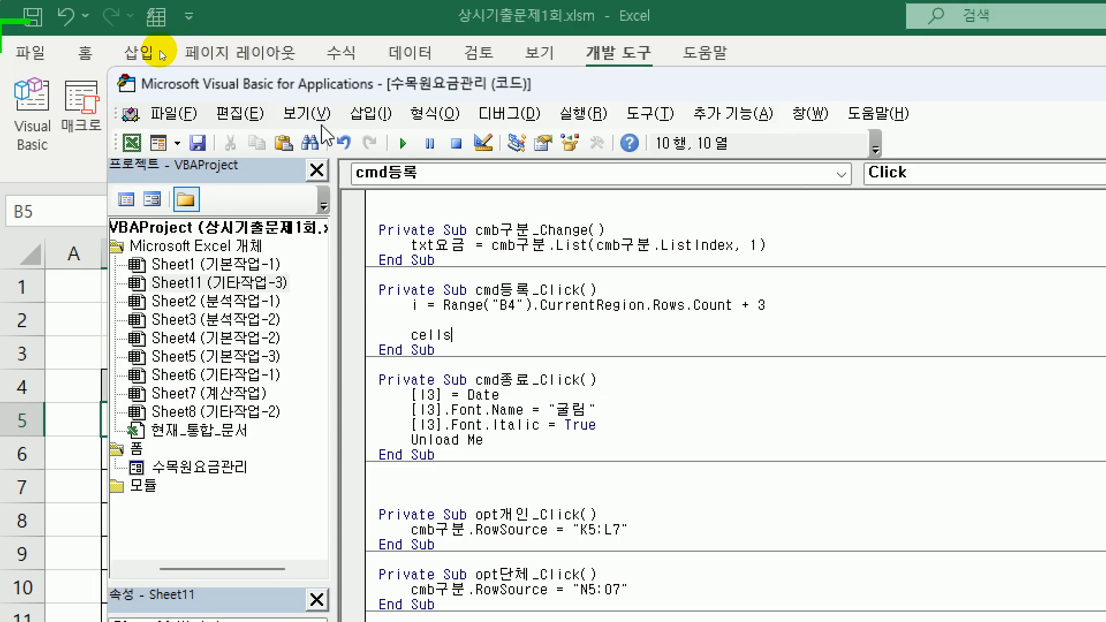
{"action": "type", "text": "(i,"}
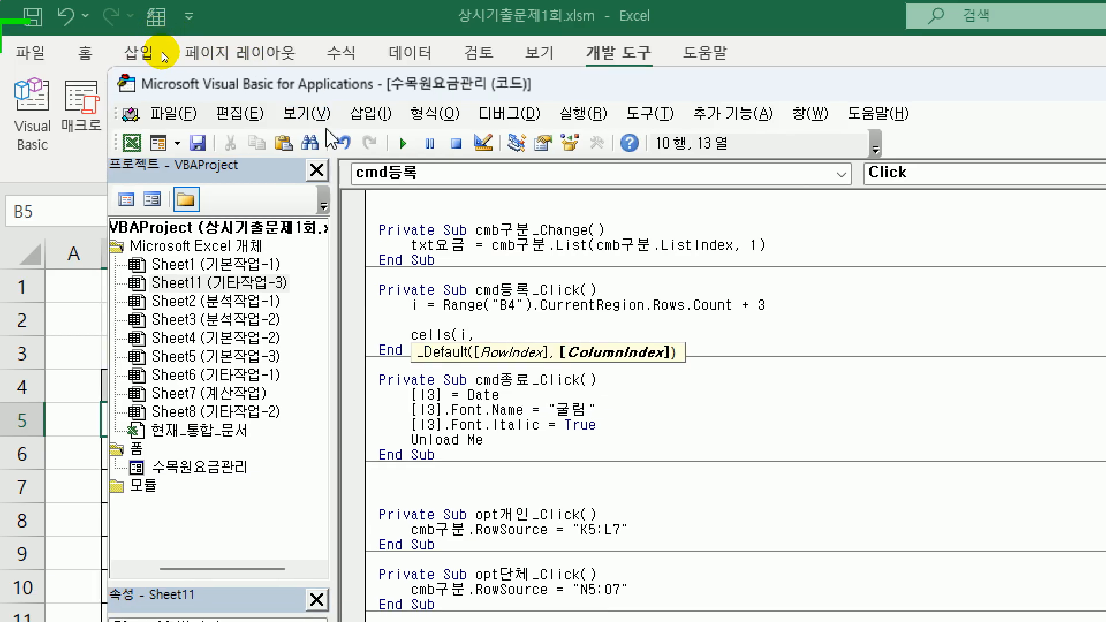
{"action": "type", "text": "2)"}
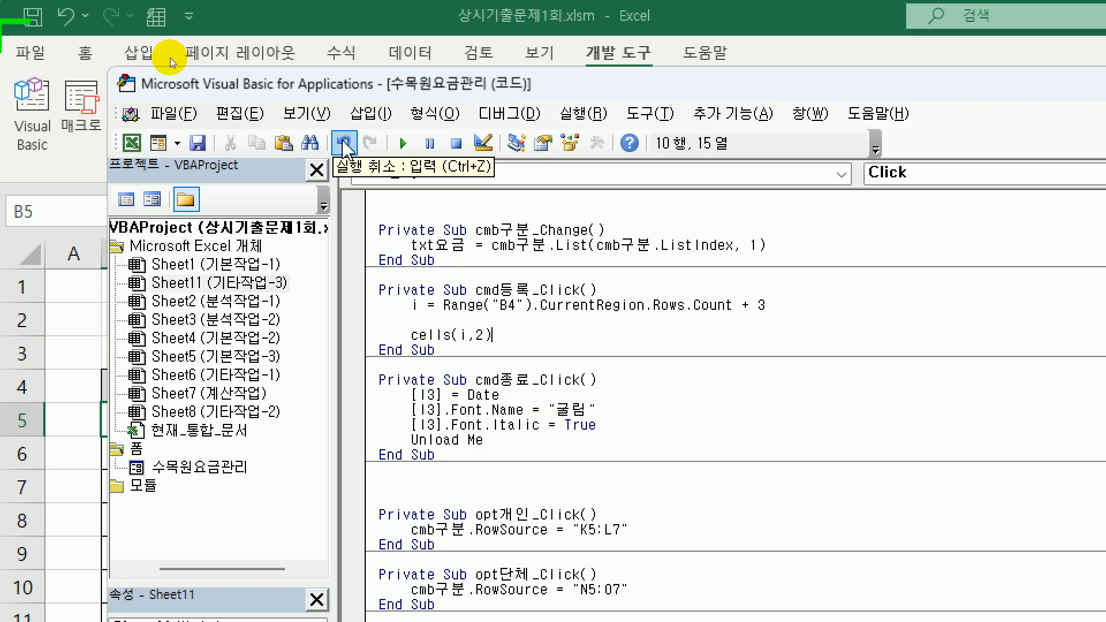
{"action": "type", "text": "="}
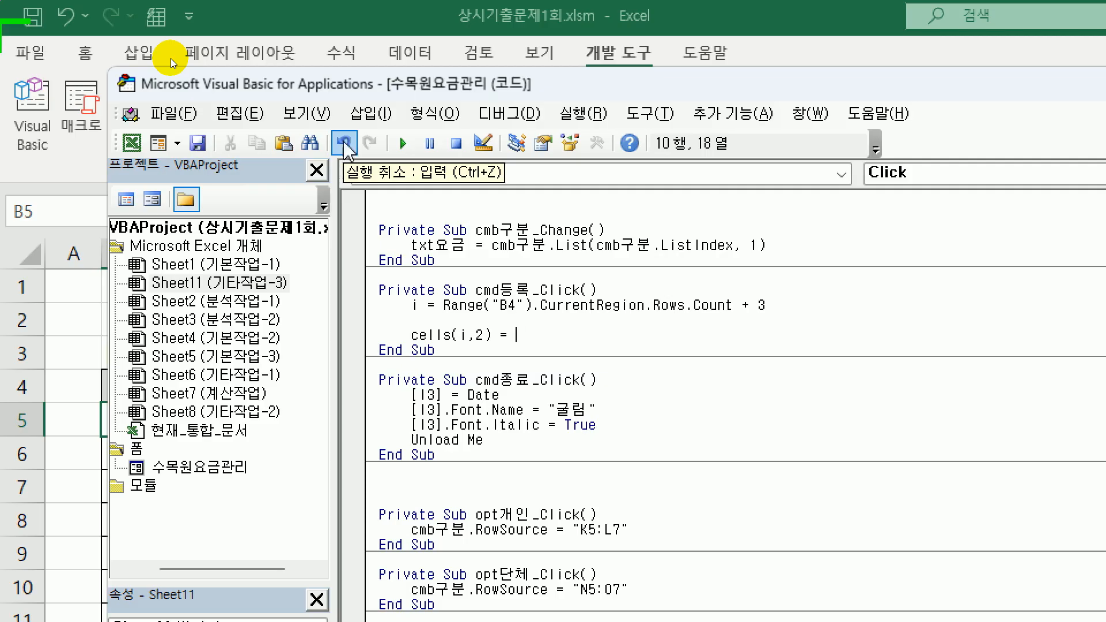
{"action": "type", "text": " i-"}
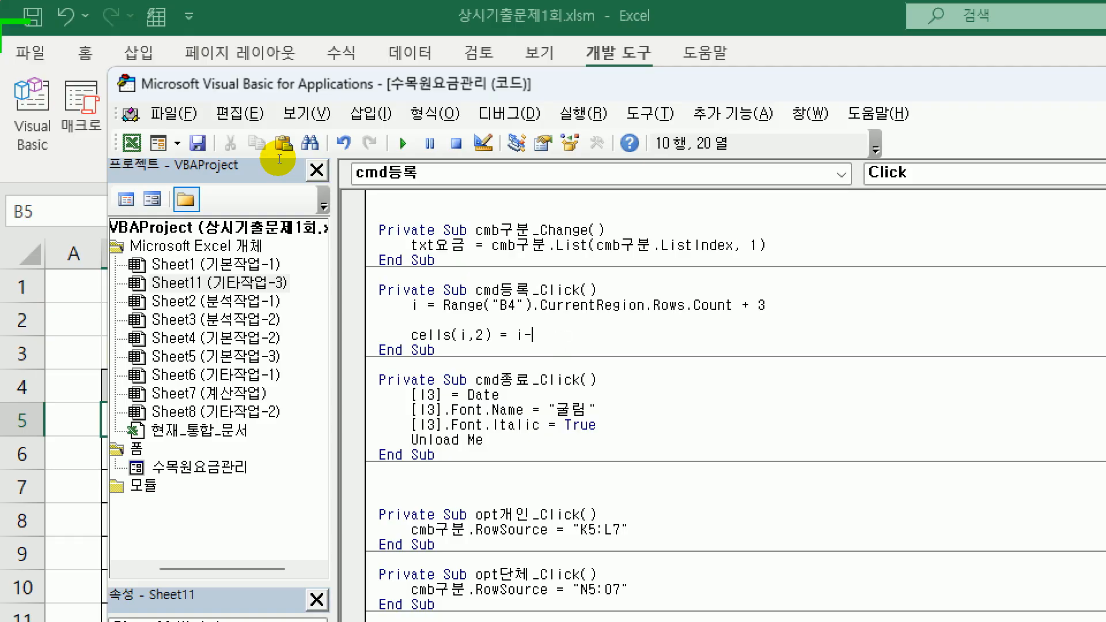
{"action": "type", "text": "4"}
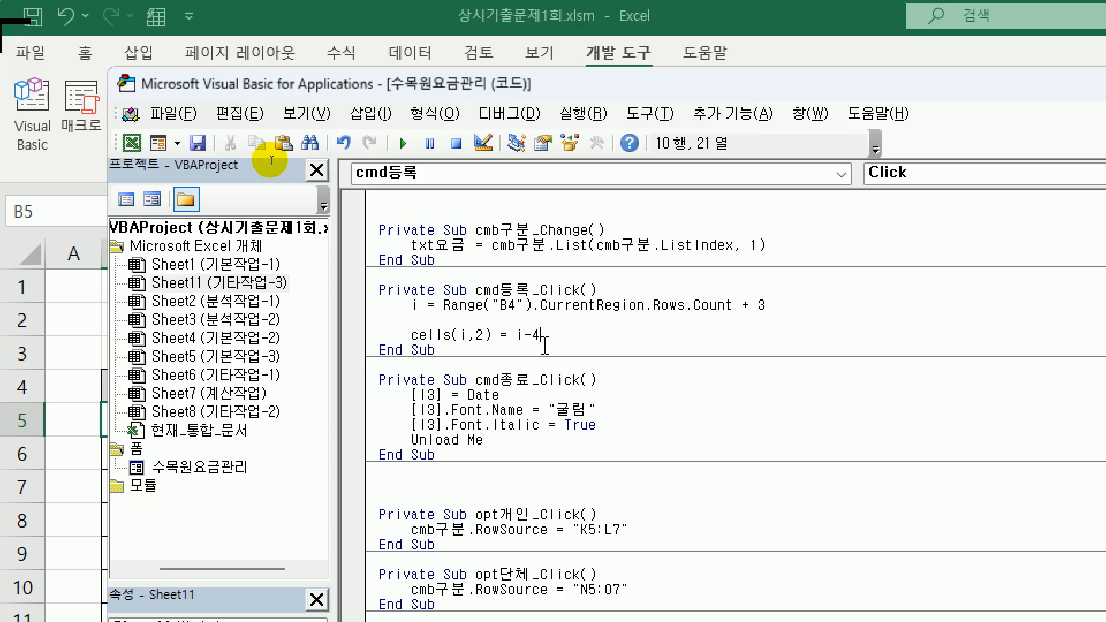
{"action": "key", "text": "Return"}
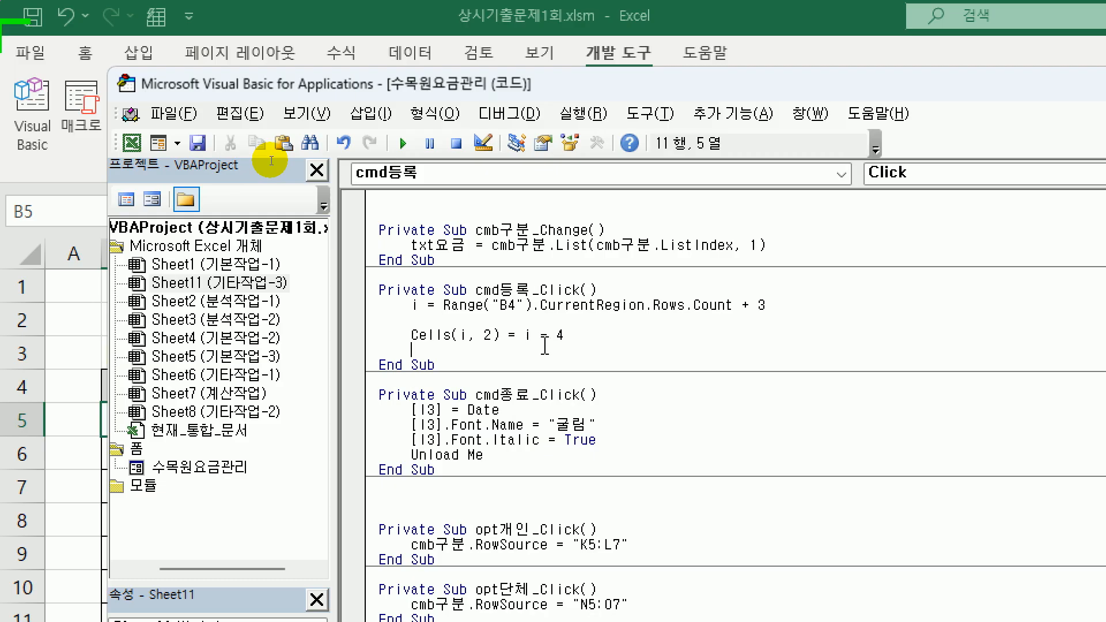
Step: Add the statement Cells(i, 3) = txt날짜.Value on the next line of cmd등록_Click
{"action": "type", "text": "cells(i,3) "}
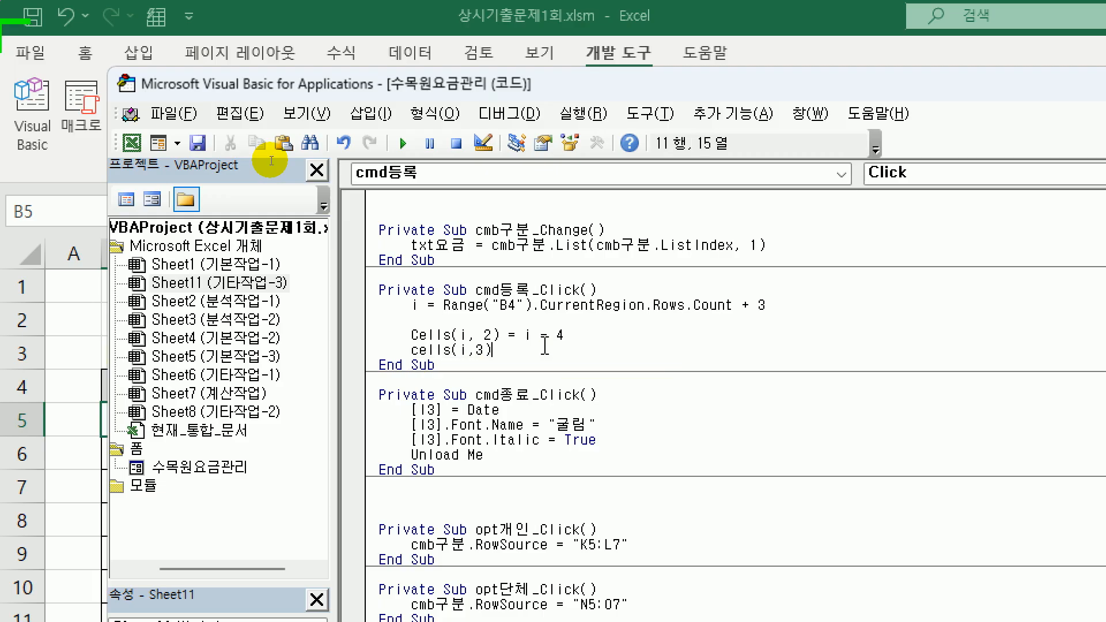
{"action": "type", "text": "= txt날짜"}
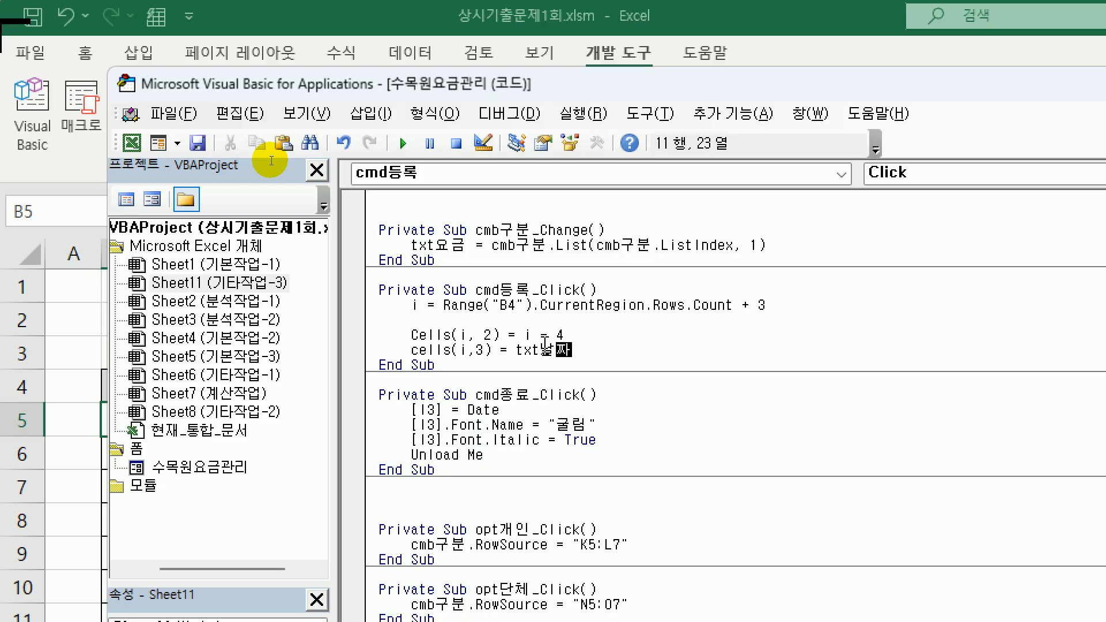
{"action": "type", "text": ".ㅍ"}
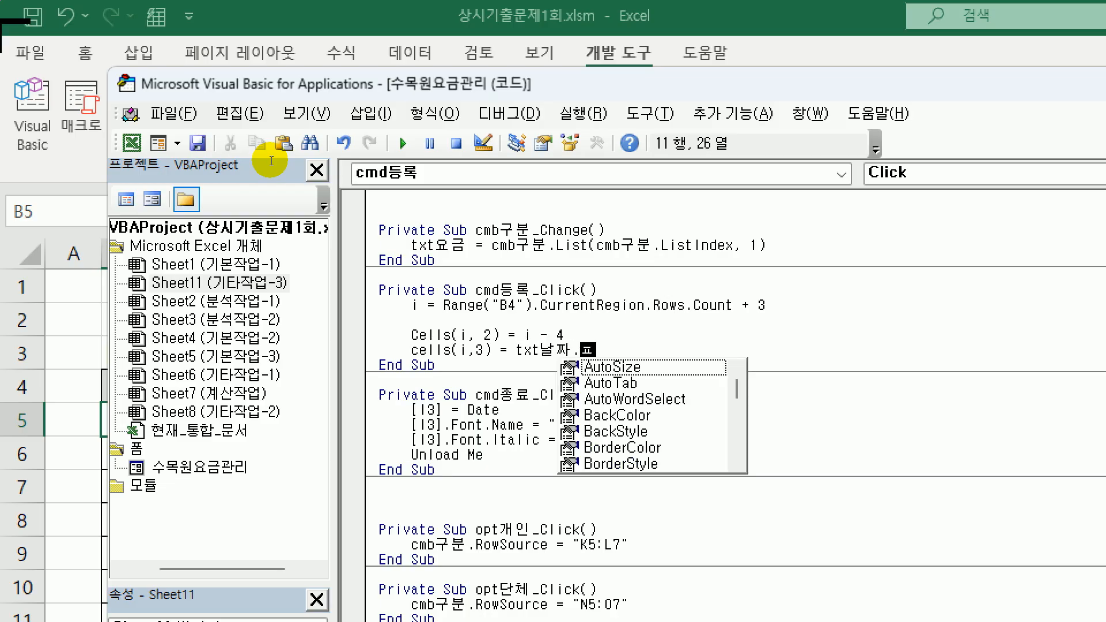
{"action": "key", "text": "BackSpace"}
{"action": "type", "text": "va"}
{"action": "key", "text": "Return"}
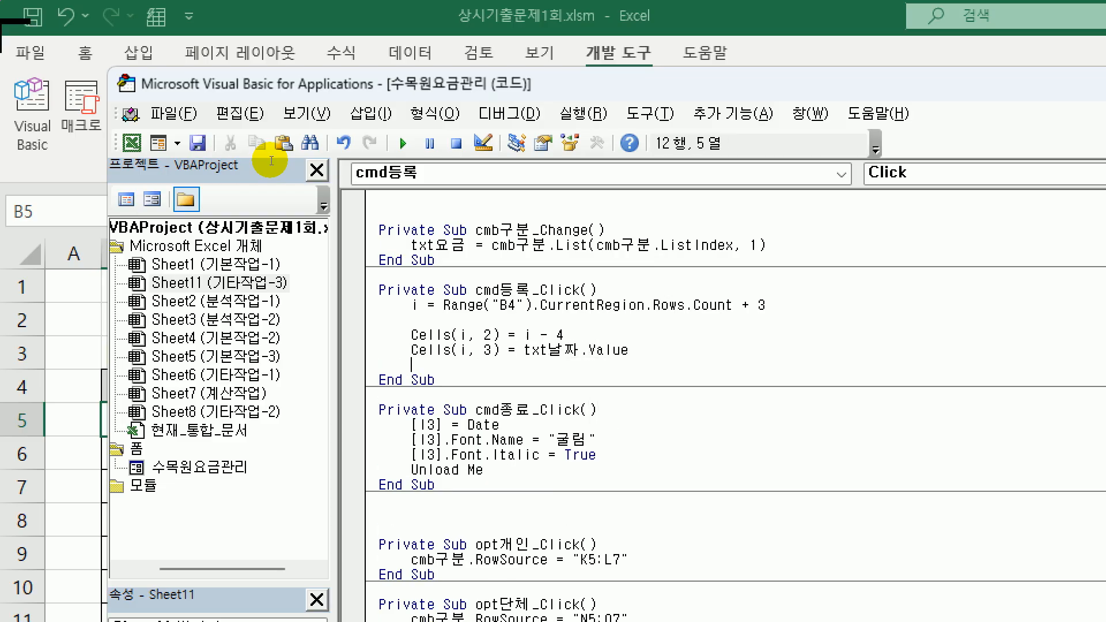
Step: Duplicate the Cells(i, 3) = txt날짜.Value statement directly below the original
{"action": "key", "text": "Up"}
{"action": "key", "text": "shift+End"}
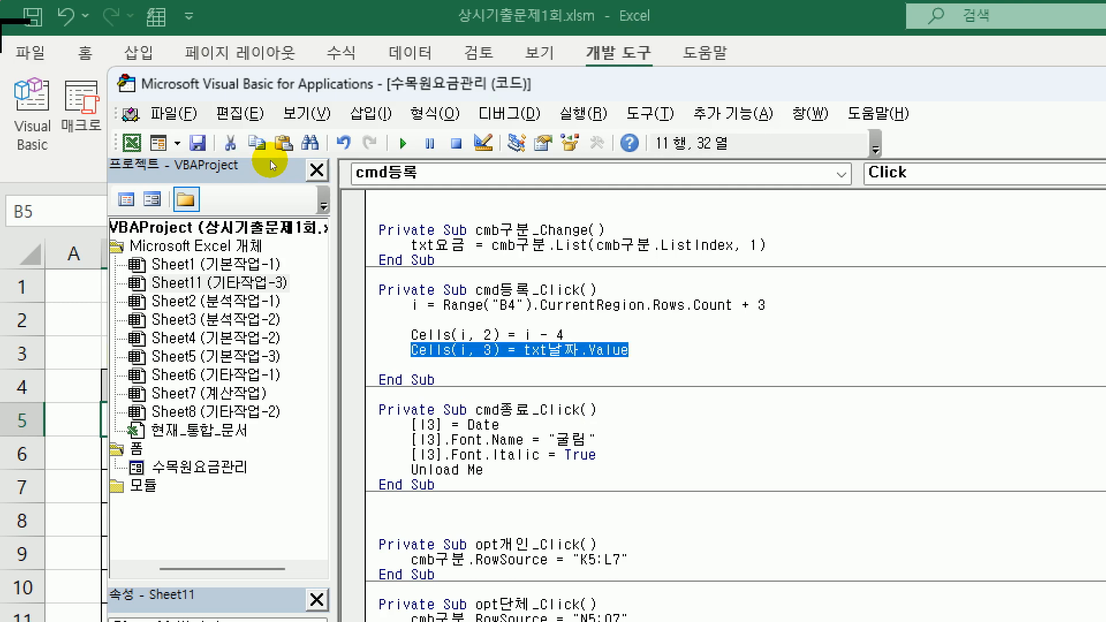
{"action": "key", "text": "ctrl+c"}
{"action": "key", "text": "Down"}
{"action": "key", "text": "ctrl+v"}
{"action": "key", "text": "Return"}
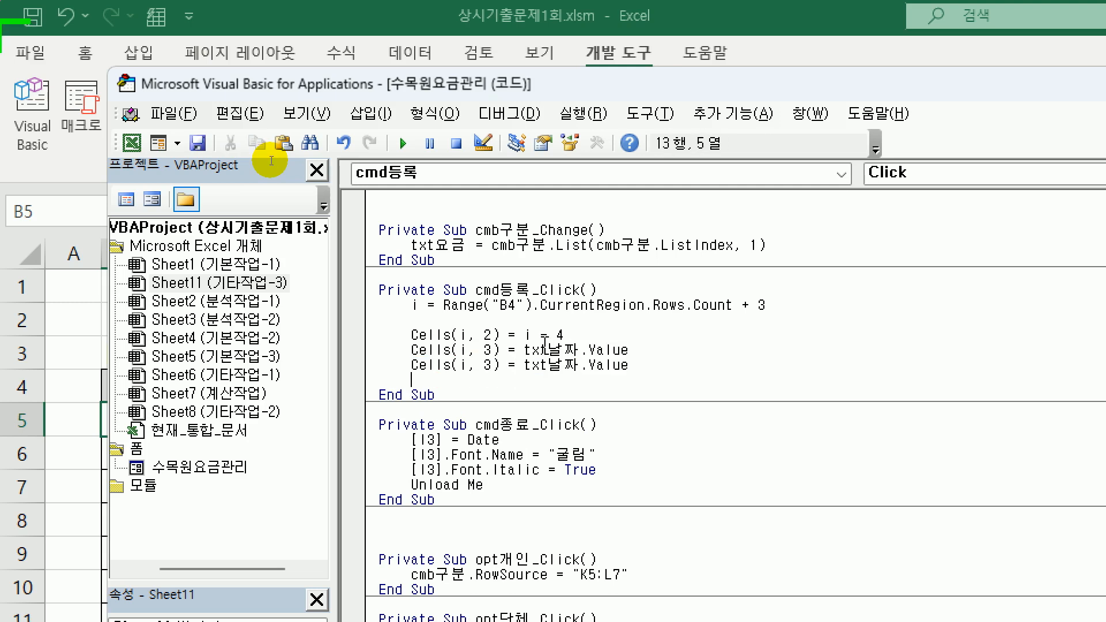
{"action": "key", "text": "Return"}
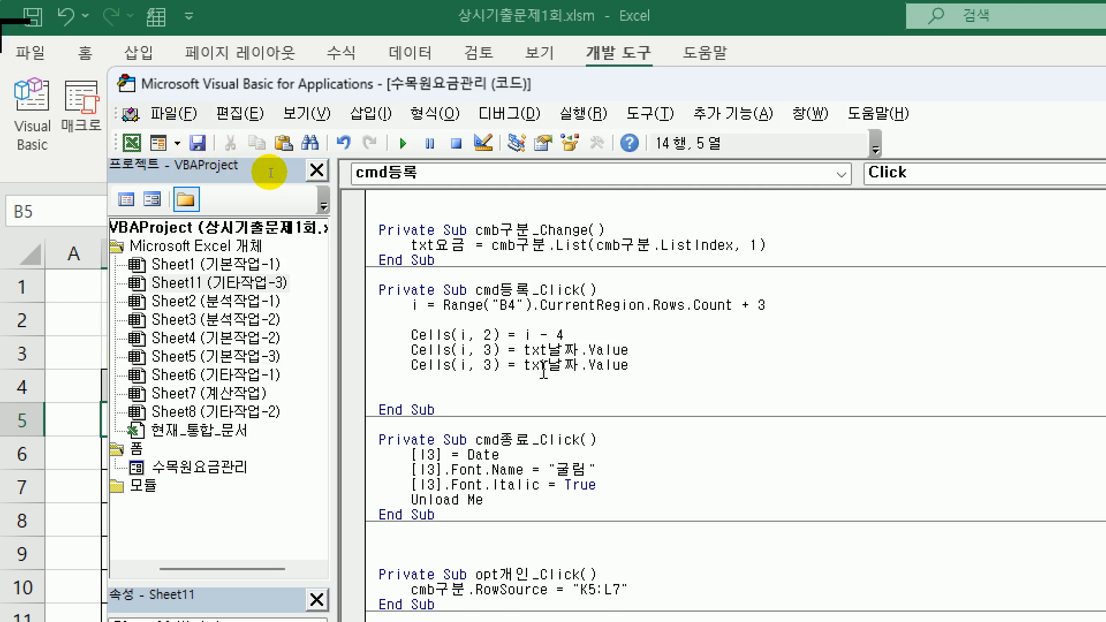
Step: Change the duplicated statement to Cells(i, 4) = txt이름.Value and start a new line below it
{"action": "left_click", "coordinate": [487, 364]}
{"action": "key", "text": "shift+Right"}
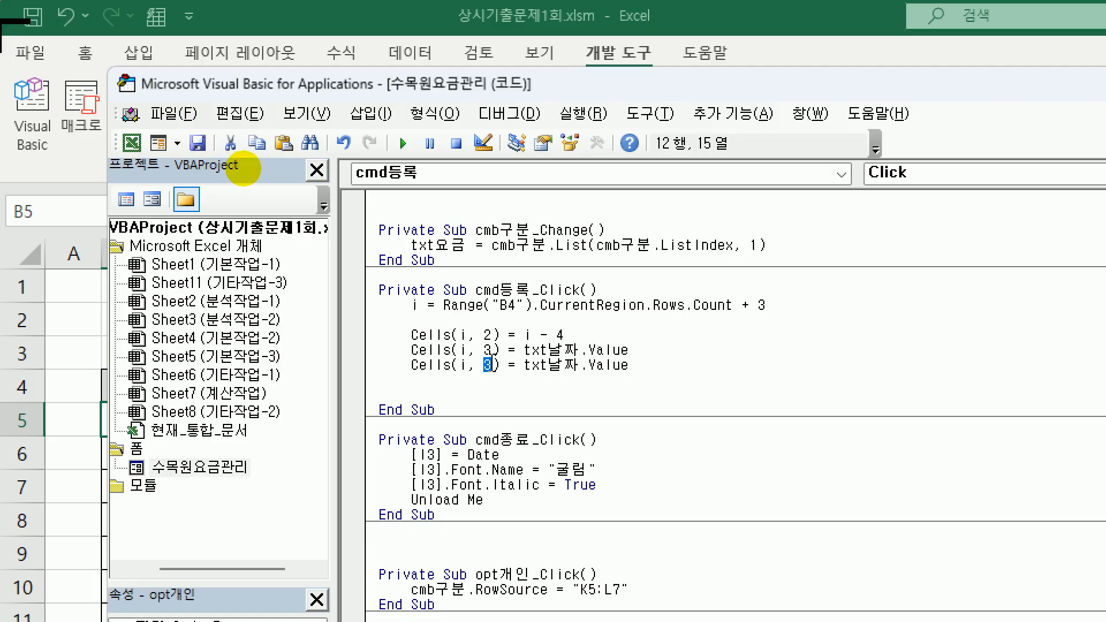
{"action": "type", "text": "4"}
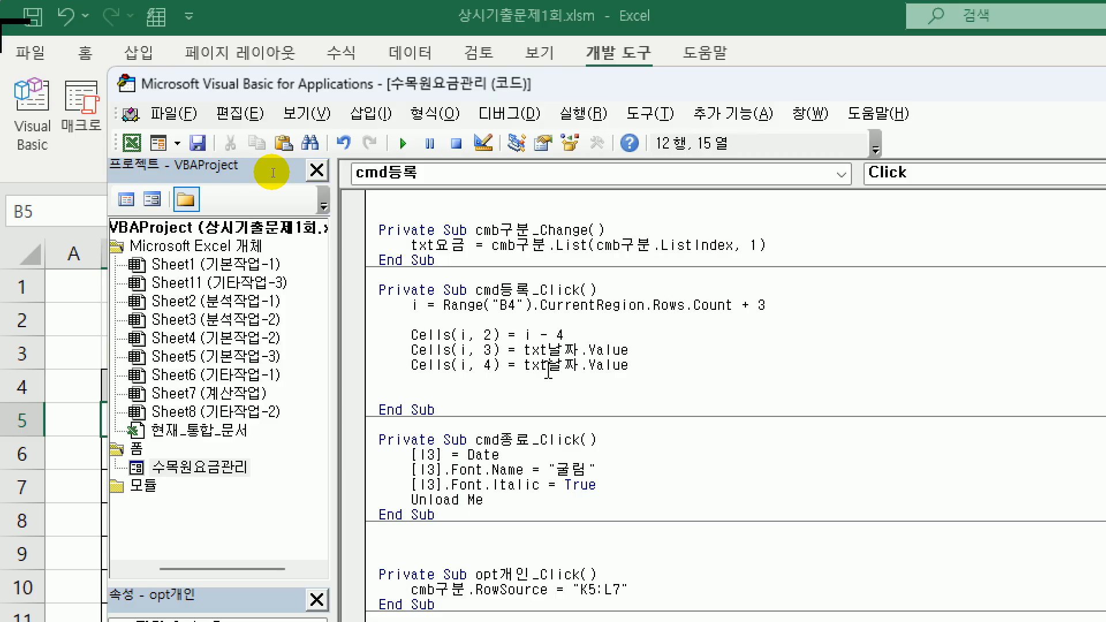
{"action": "key", "text": "Right"}
{"action": "key", "text": "Right"}
{"action": "key", "text": "Right"}
{"action": "key", "text": "Right"}
{"action": "key", "text": "Right"}
{"action": "key", "text": "Right"}
{"action": "key", "text": "Right"}
{"action": "key", "text": "shift+Right"}
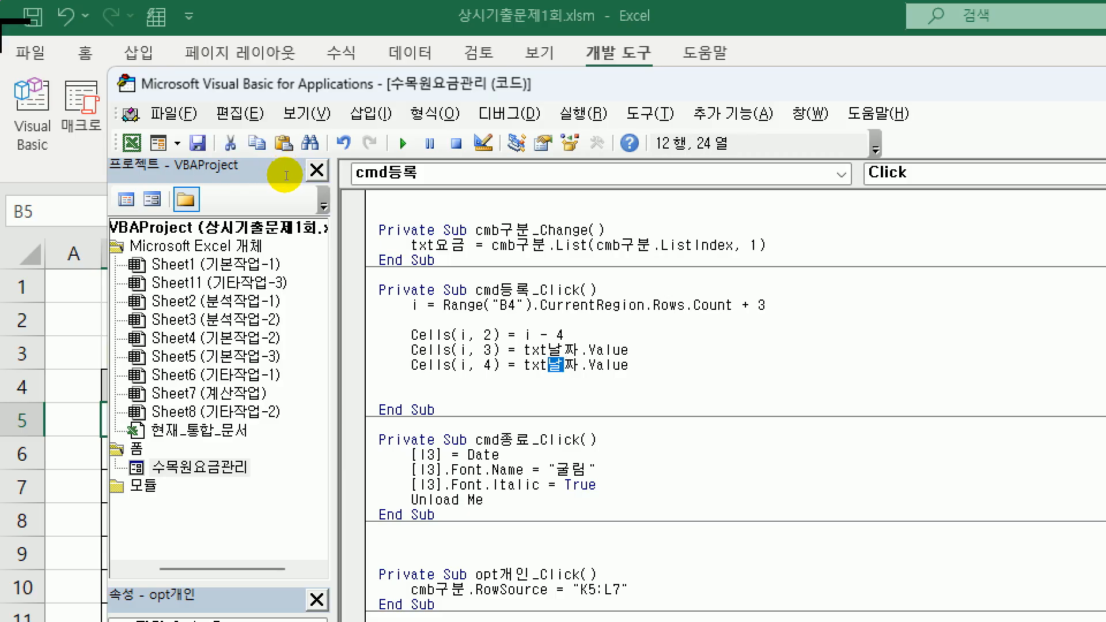
{"action": "type", "text": "d"}
{"action": "key", "text": "BackSpace"}
{"action": "type", "text": "이름"}
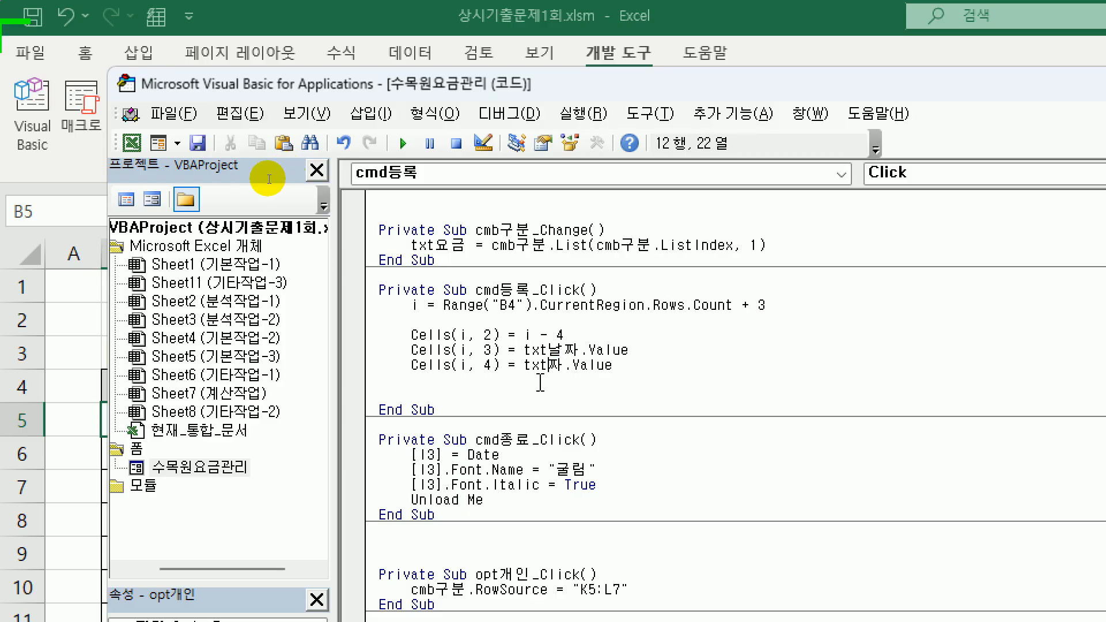
{"action": "key", "text": "Return"}
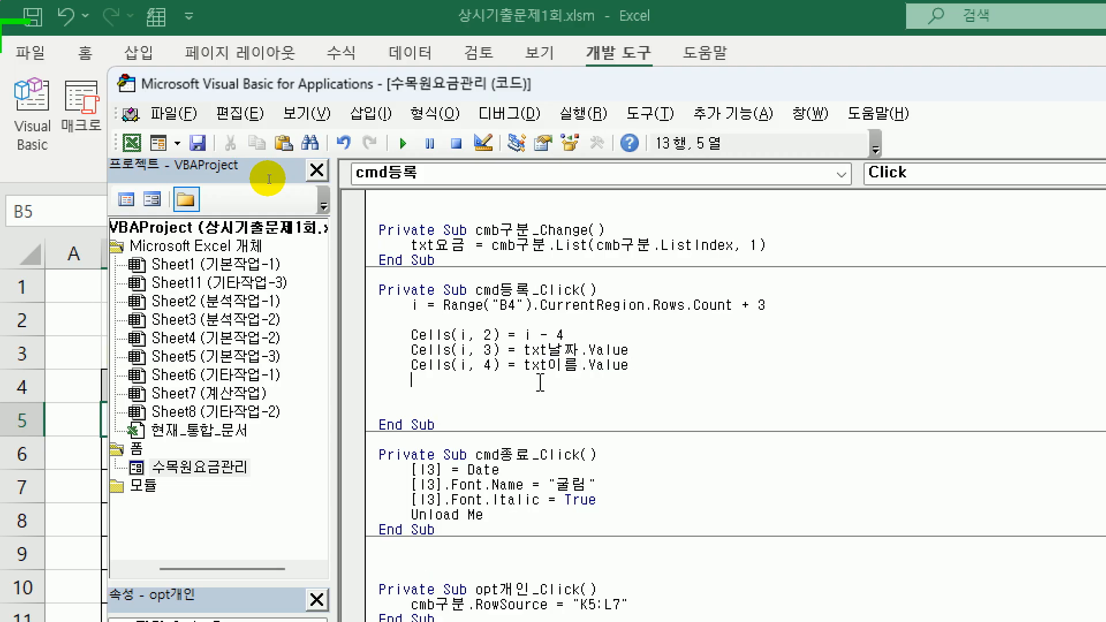
Step: Paste another copy of the txt날짜 statement below the txt이름 line and set its column index to 5
{"action": "key", "text": "ctrl+v"}
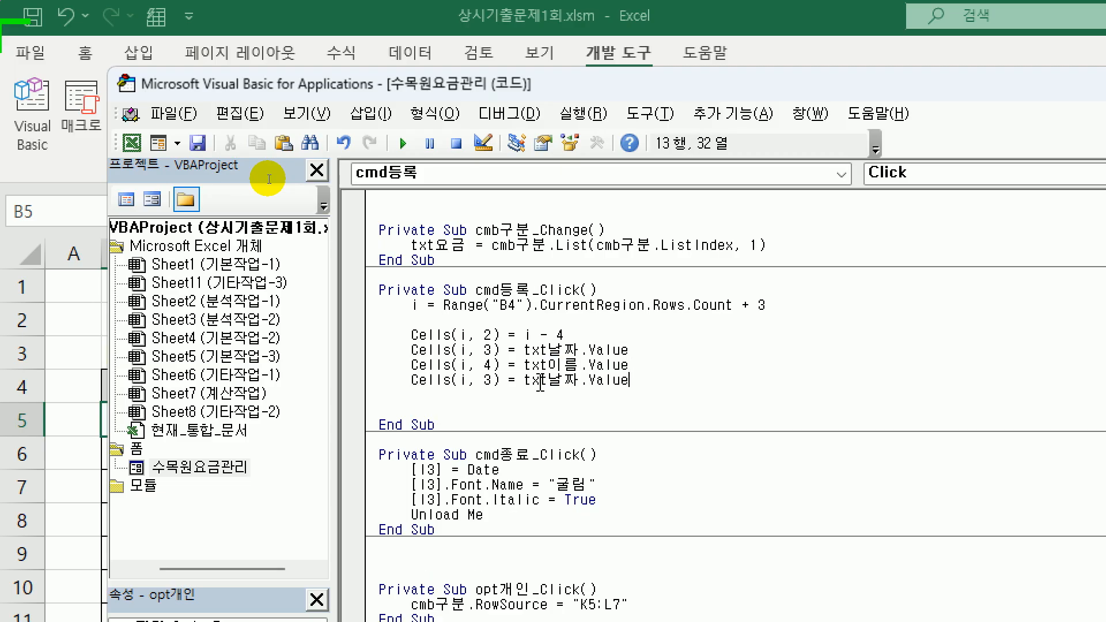
{"action": "left_click", "coordinate": [484, 380]}
{"action": "key", "text": "Delete"}
{"action": "type", "text": "5"}
{"action": "key", "text": "Right"}
{"action": "key", "text": "Right"}
{"action": "key", "text": "Right"}
{"action": "key", "text": "Right"}
{"action": "key", "text": "Home"}
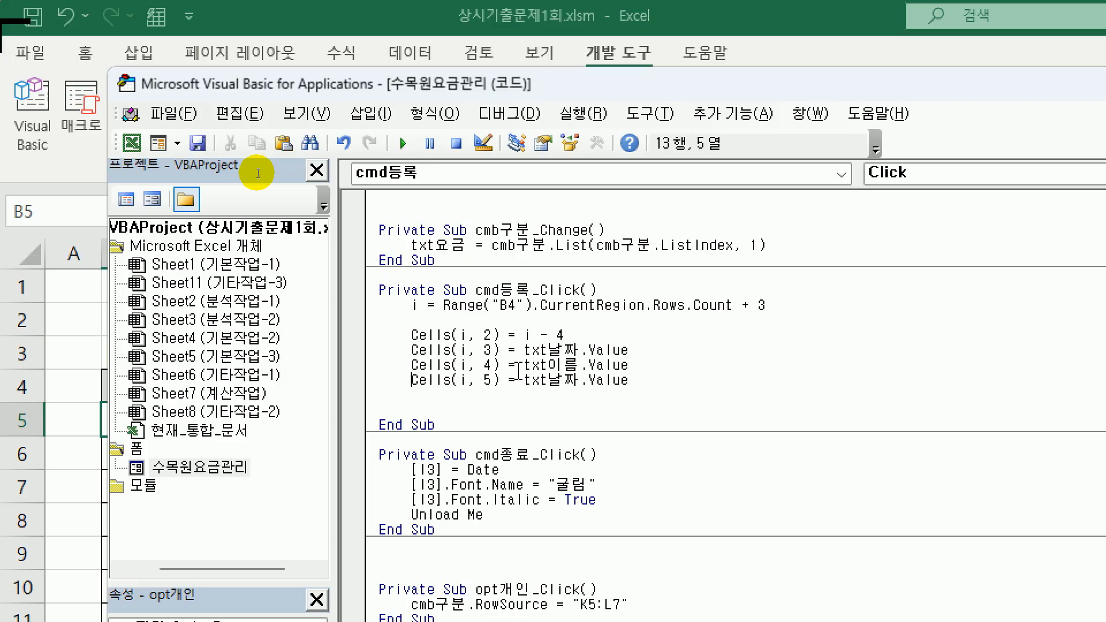
Step: Change the last pasted statement to Cells(i, 6) = cmb구분.Value and start a new line below it
{"action": "left_click", "coordinate": [490, 380]}
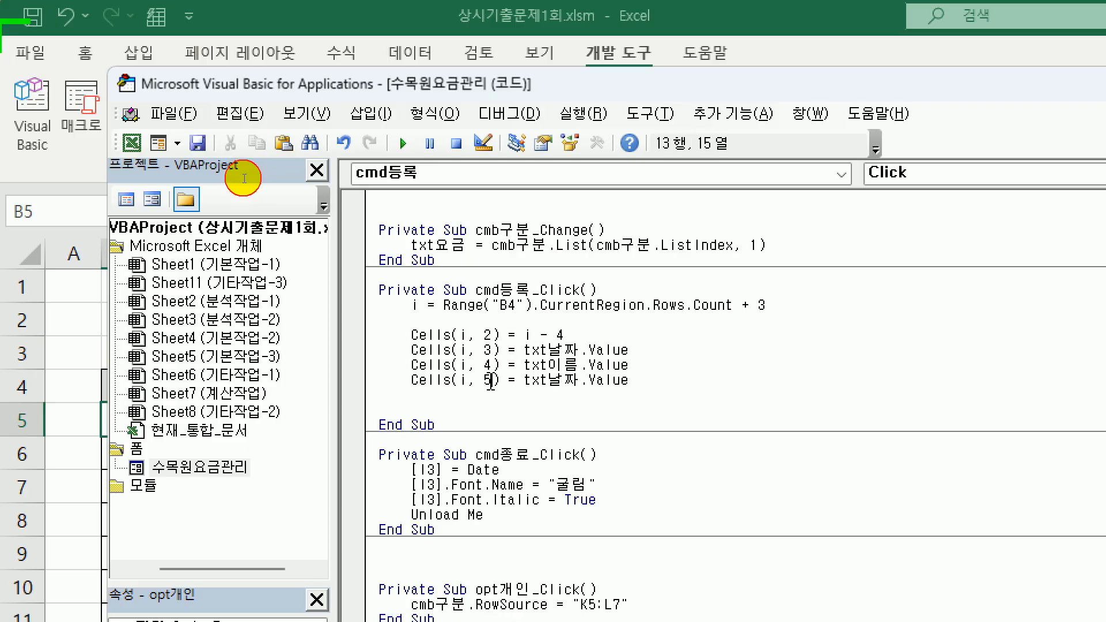
{"action": "key", "text": "BackSpace"}
{"action": "type", "text": "6"}
{"action": "key", "text": "Right"}
{"action": "key", "text": "Right"}
{"action": "key", "text": "Right"}
{"action": "type", "text": "cmb구분"}
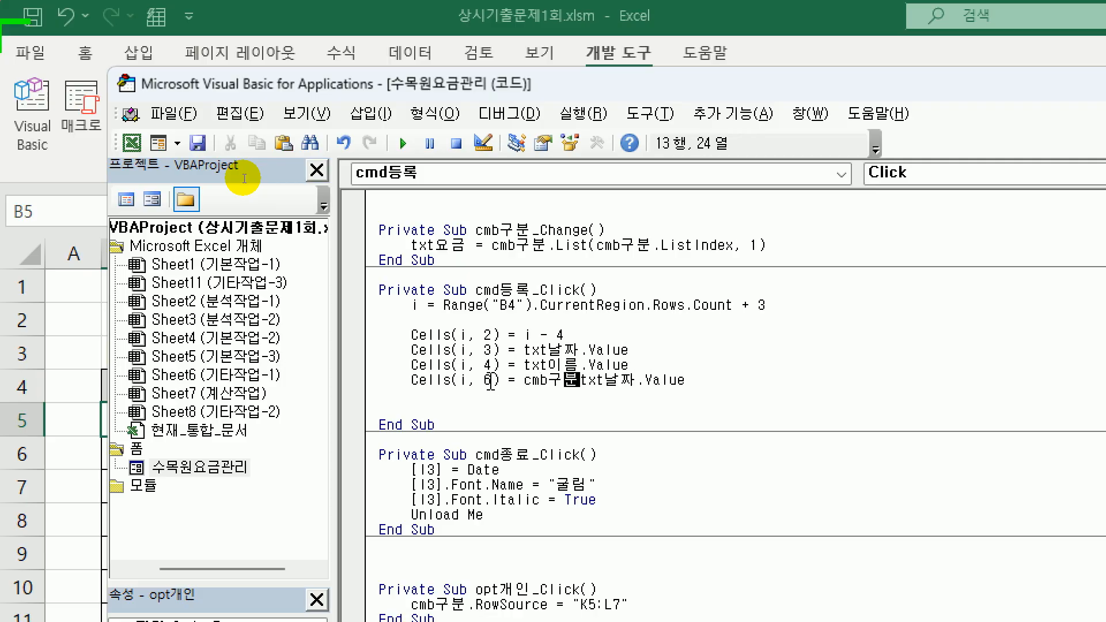
{"action": "key", "text": "Delete"}
{"action": "key", "text": "Delete"}
{"action": "key", "text": "Delete"}
{"action": "key", "text": "Delete"}
{"action": "key", "text": "Delete"}
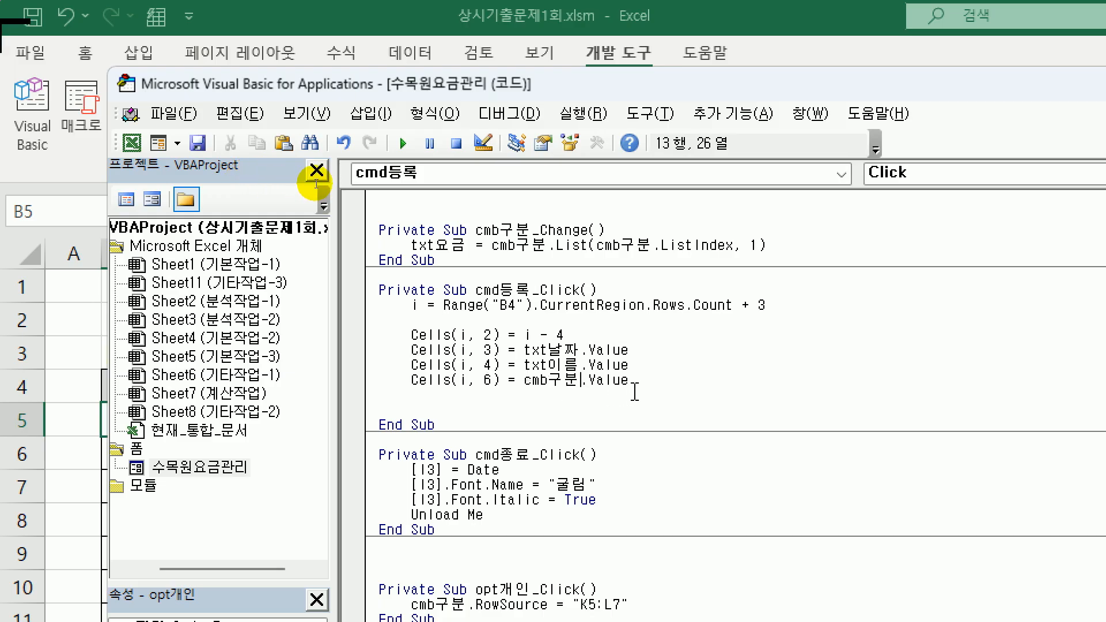
{"action": "key", "text": "Right"}
{"action": "key", "text": "Right"}
{"action": "key", "text": "Right"}
{"action": "key", "text": "Right"}
{"action": "key", "text": "Right"}
{"action": "key", "text": "Right"}
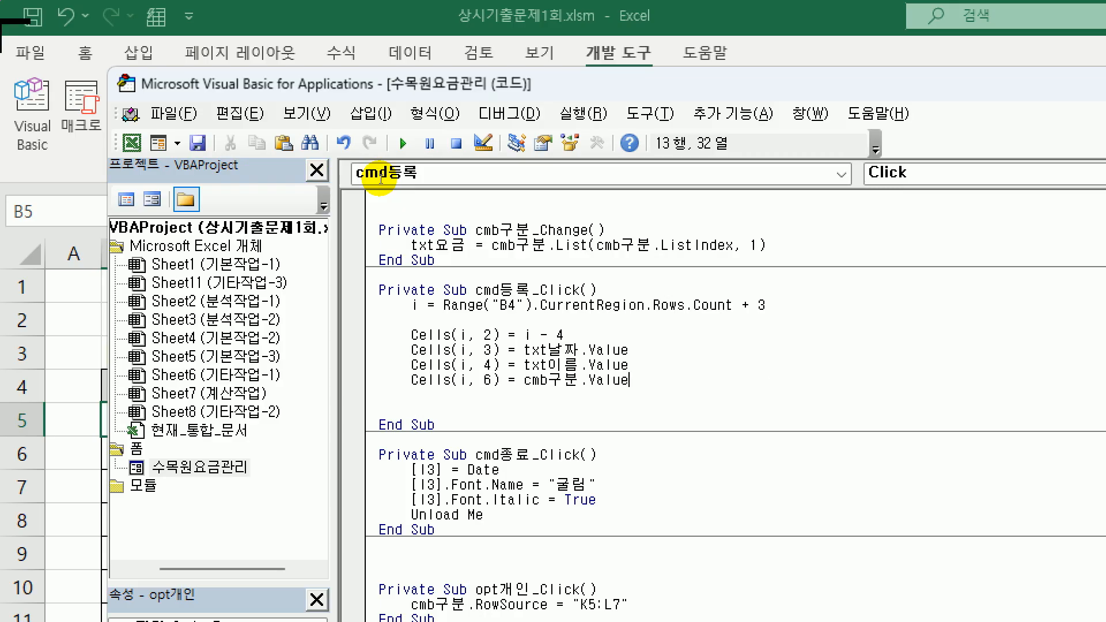
{"action": "key", "text": "Return"}
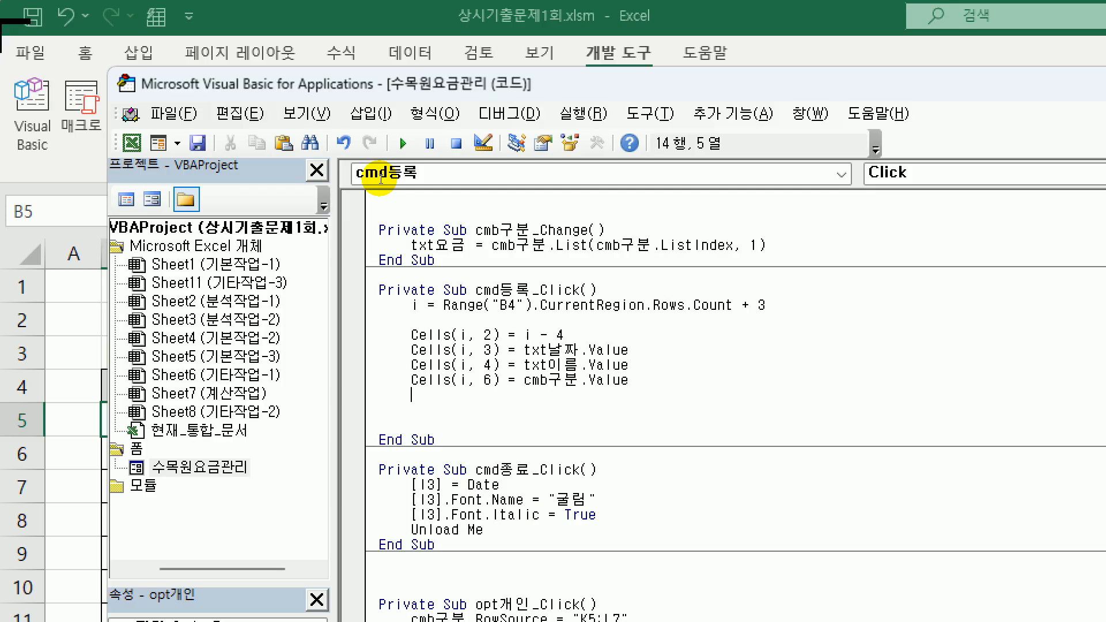
Step: Add the statement Cells(i, 7) = txt요금.Value below the cmb구분 line by adapting another txt날짜 copy, and start a new line
{"action": "type", "text": "Cells(i, 3) = txt날짜.Value"}
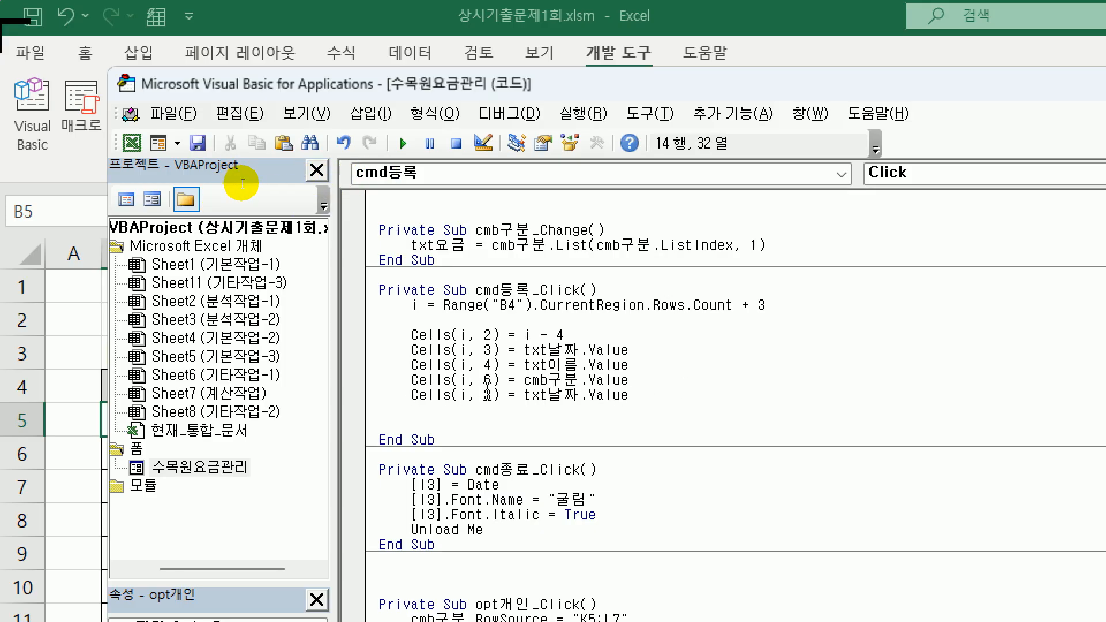
{"action": "left_click_drag", "start_coordinate": [484, 394], "coordinate": [492, 395]}
{"action": "type", "text": "7"}
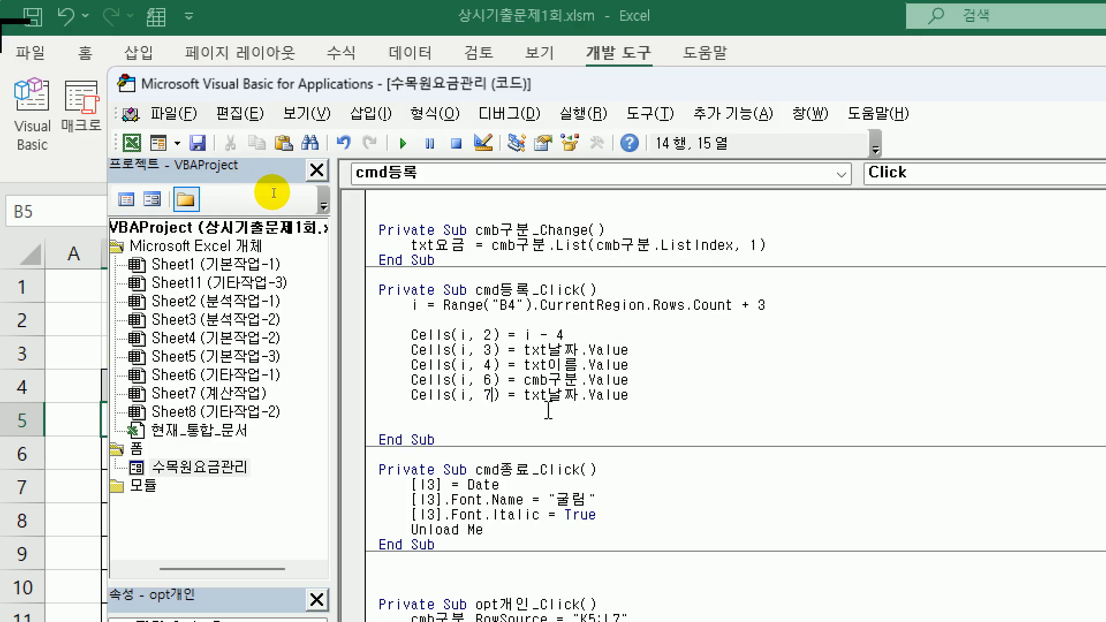
{"action": "left_click_drag", "start_coordinate": [547, 394], "coordinate": [580, 395]}
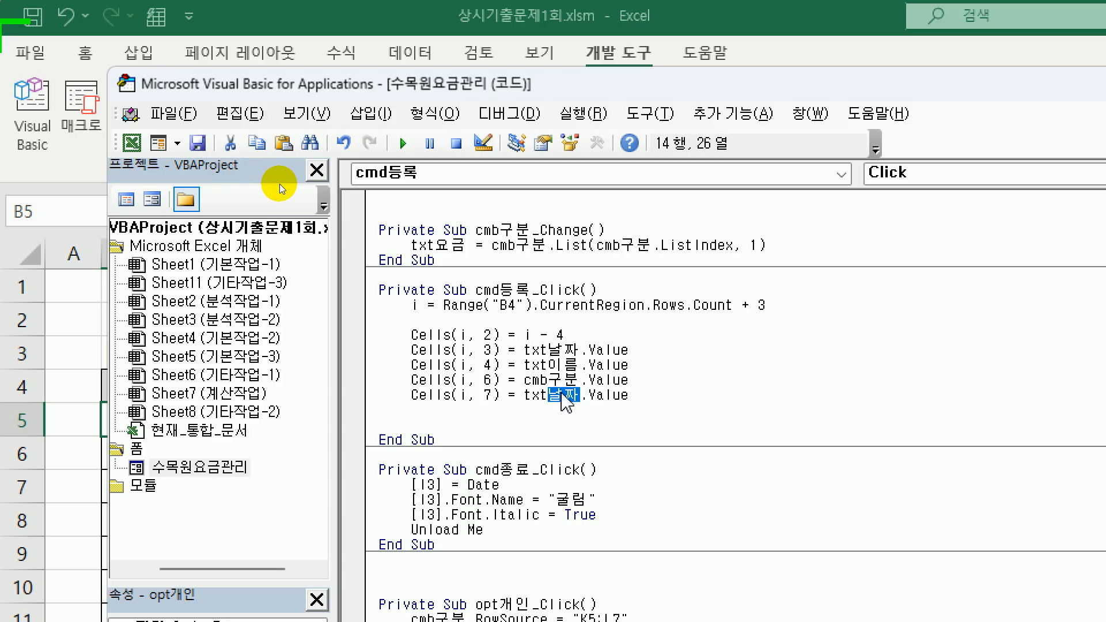
{"action": "type", "text": "요금"}
{"action": "key", "text": "End"}
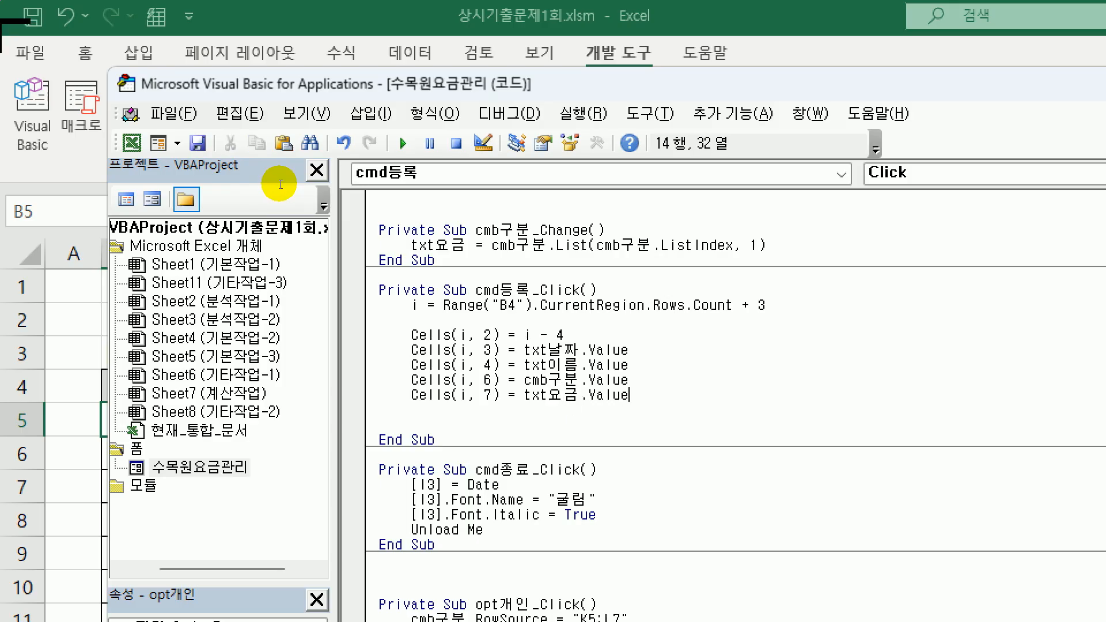
{"action": "key", "text": "Return"}
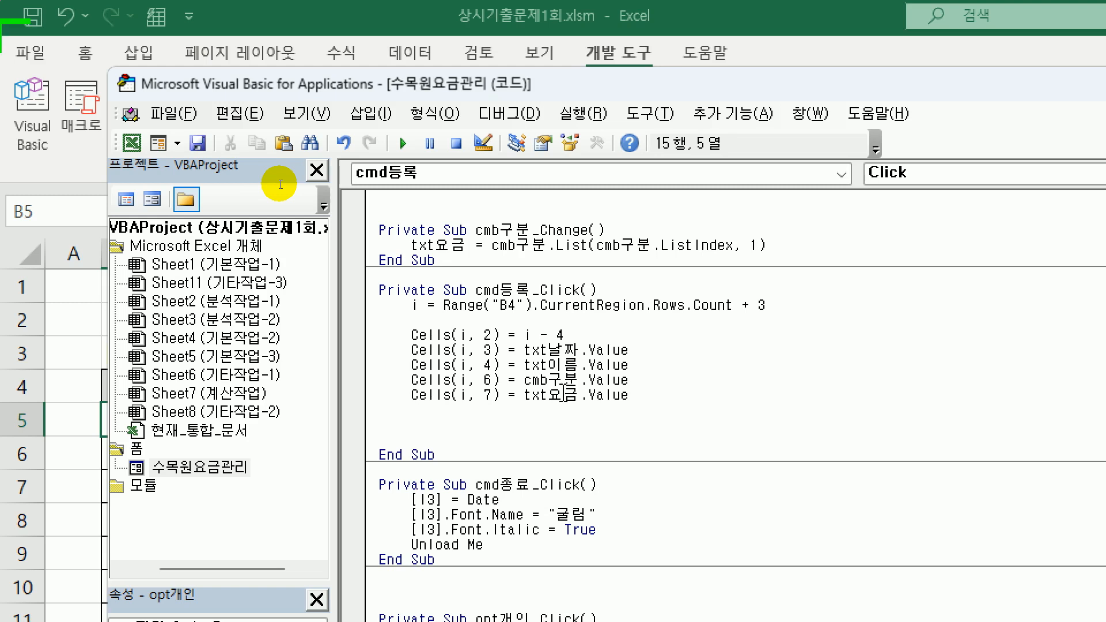
Step: Paste another copy of the txt날짜 statement below the txt요금 line and set its column index to 8
{"action": "type", "text": "Cells(i, 3) = txt날짜.Value"}
{"action": "key", "text": "ctrl+Left"}
{"action": "key", "text": "ctrl+Left"}
{"action": "key", "text": "ctrl+Left"}
{"action": "key", "text": "ctrl+Left"}
{"action": "key", "text": "ctrl+Left"}
{"action": "key", "text": "ctrl+Left"}
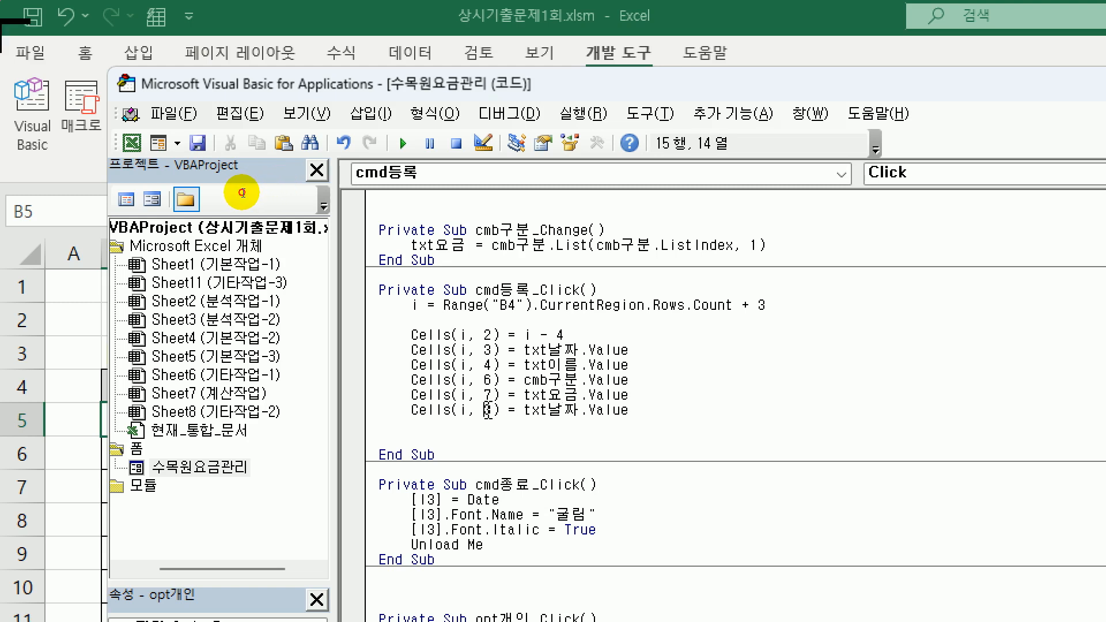
{"action": "key", "text": "shift+Right"}
{"action": "type", "text": "8"}
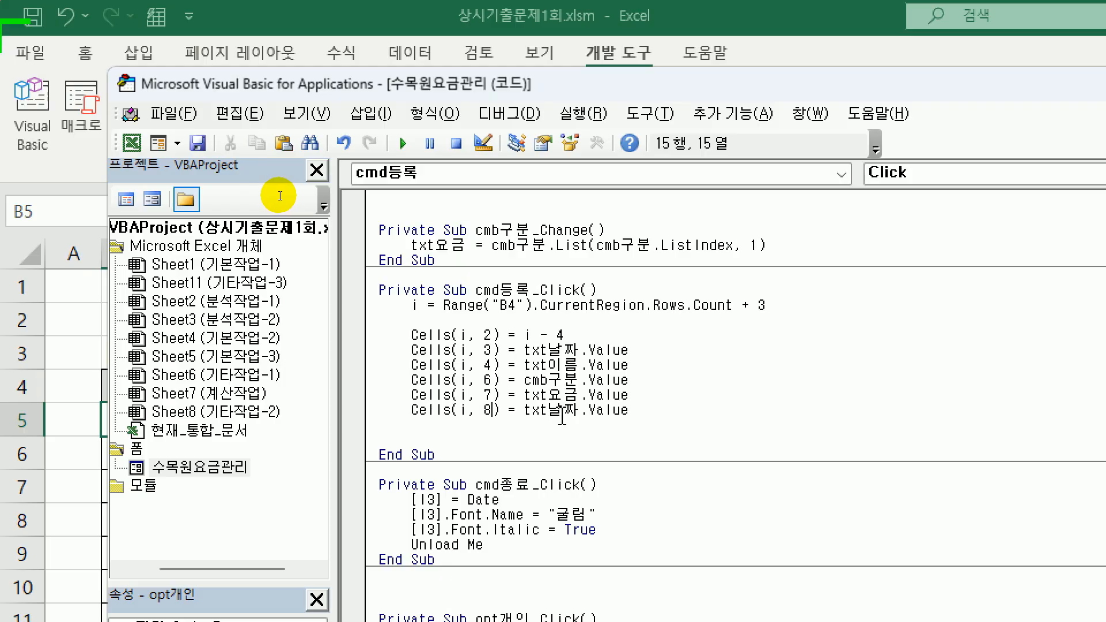
Step: Change the control in the column 8 statement to txt인원 and start a new line below it
{"action": "left_click", "coordinate": [553, 418]}
{"action": "key", "text": "shift+Right"}
{"action": "key", "text": "shift+Right"}
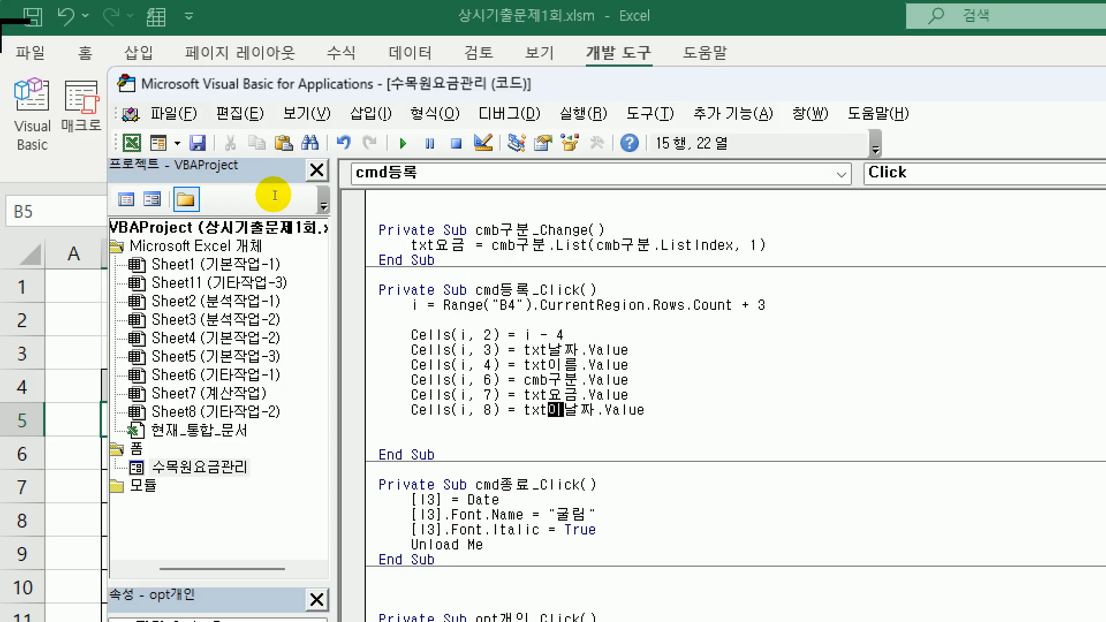
{"action": "type", "text": "인원"}
{"action": "key", "text": "End"}
{"action": "key", "text": "Return"}
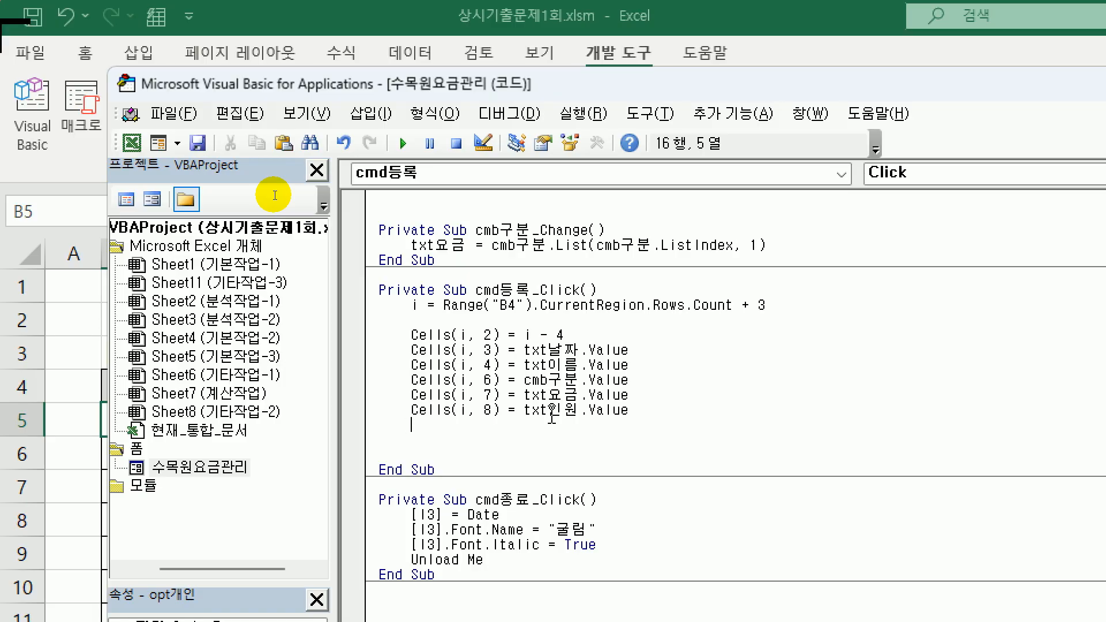
Step: Paste the txt날짜 statement below the txt인원 line, set its column index to 9 and clear the expression after the equals sign
{"action": "type", "text": "Cells(i, 3) = txt날짜.Value"}
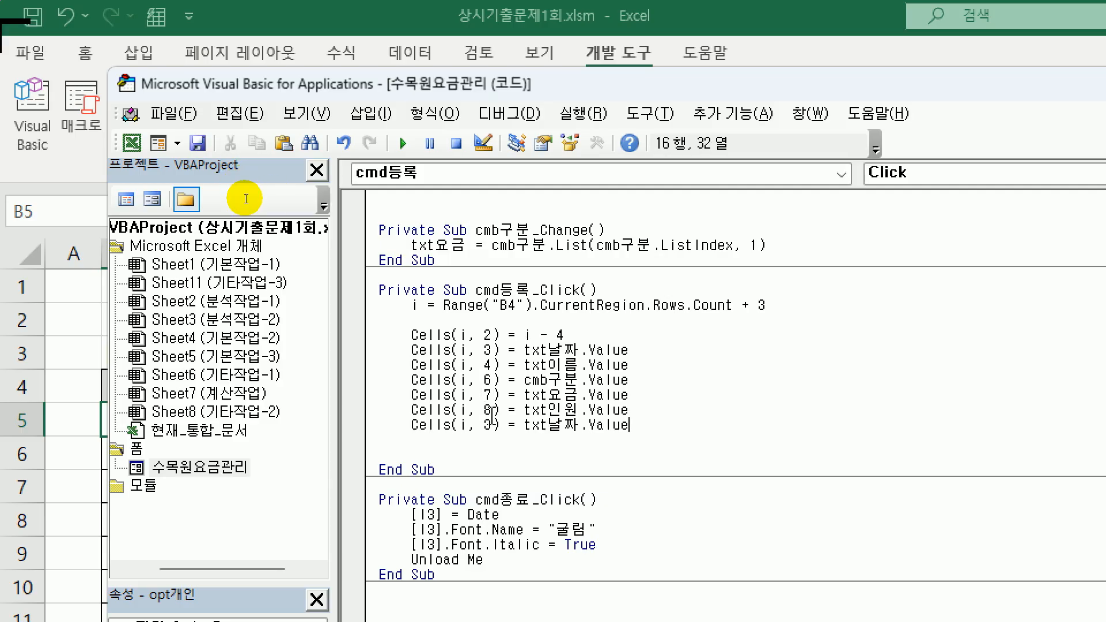
{"action": "left_click", "coordinate": [492, 424]}
{"action": "key", "text": "BackSpace"}
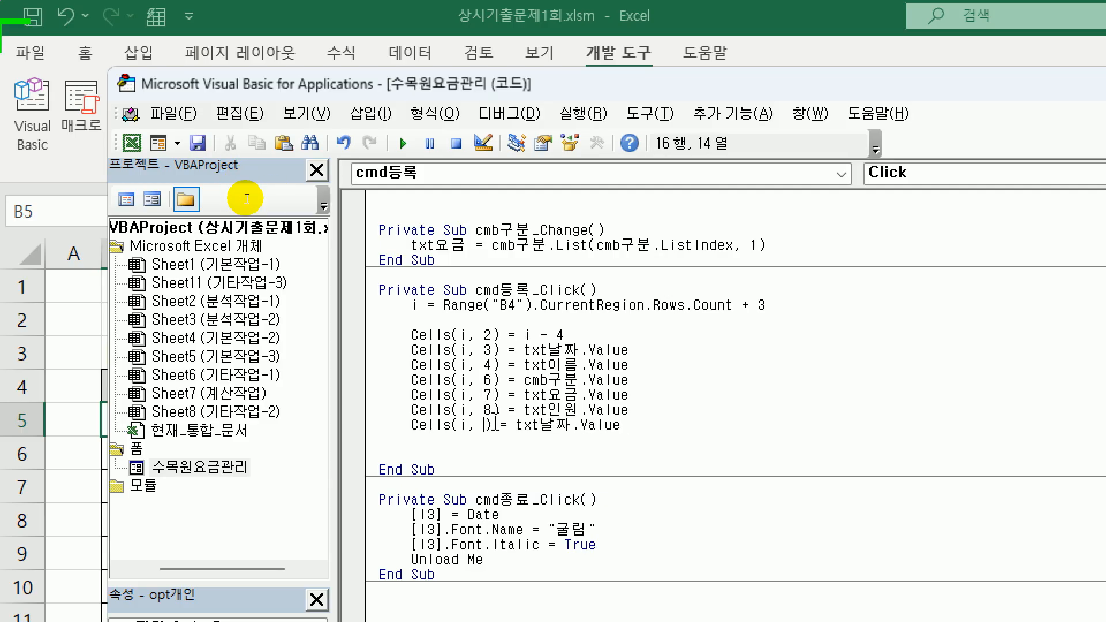
{"action": "type", "text": "9"}
{"action": "key", "text": "Right"}
{"action": "key", "text": "Right"}
{"action": "key", "text": "Right"}
{"action": "key", "text": "Right"}
{"action": "key", "text": "shift+End"}
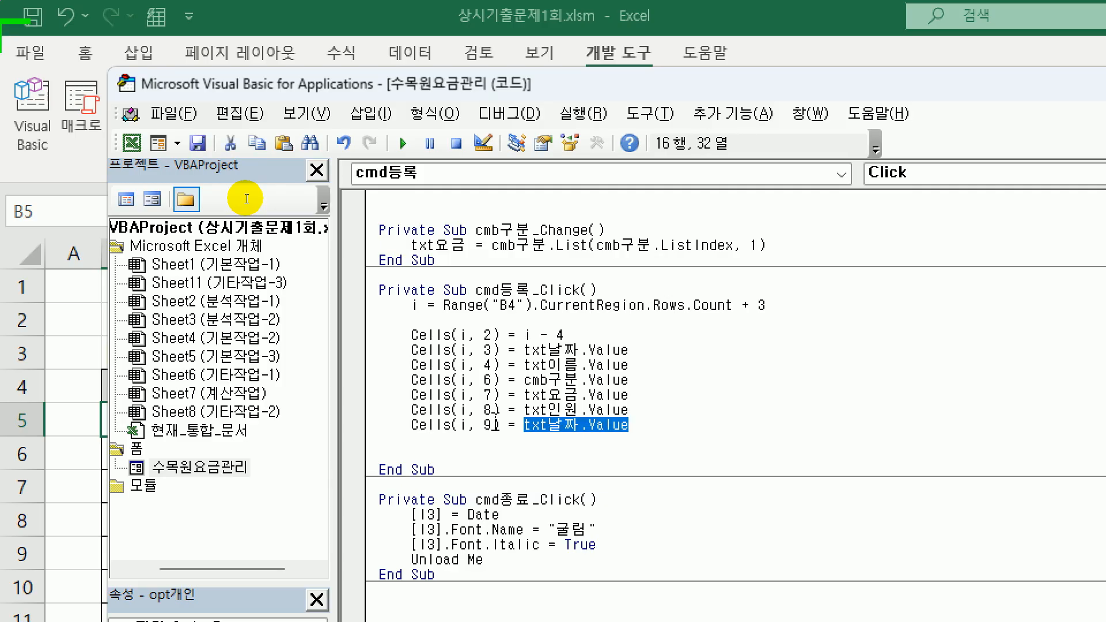
{"action": "key", "text": "Delete"}
Step: Complete the column 9 assignment with Format(Cells(i, 7) * Cells(i, 8), "currency")
{"action": "type", "text": "format("}
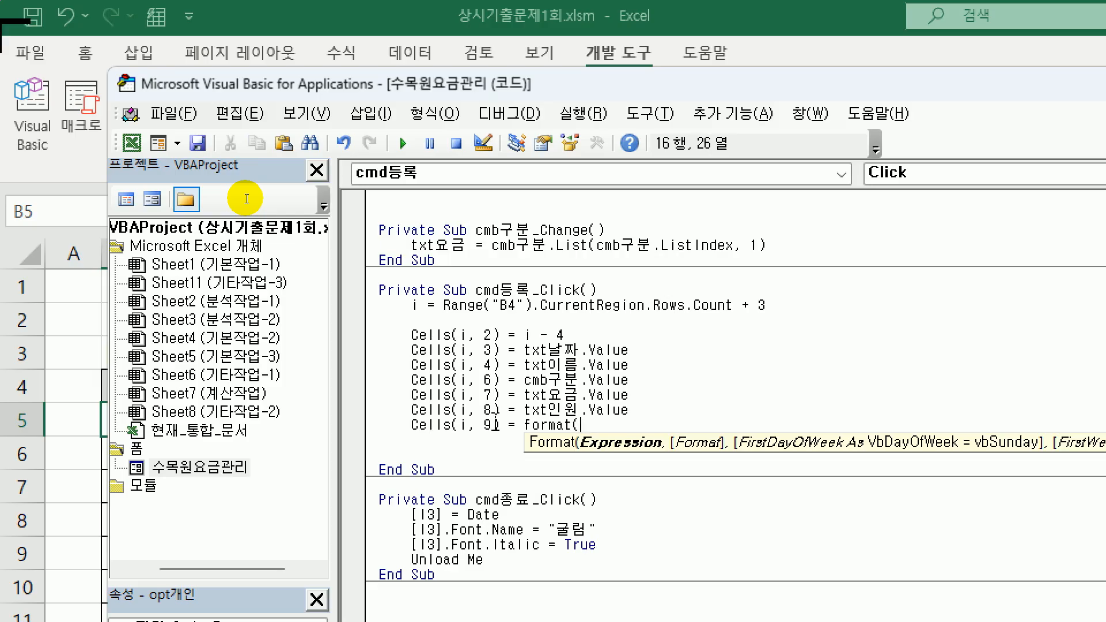
{"action": "type", "text": "cells(i,7"}
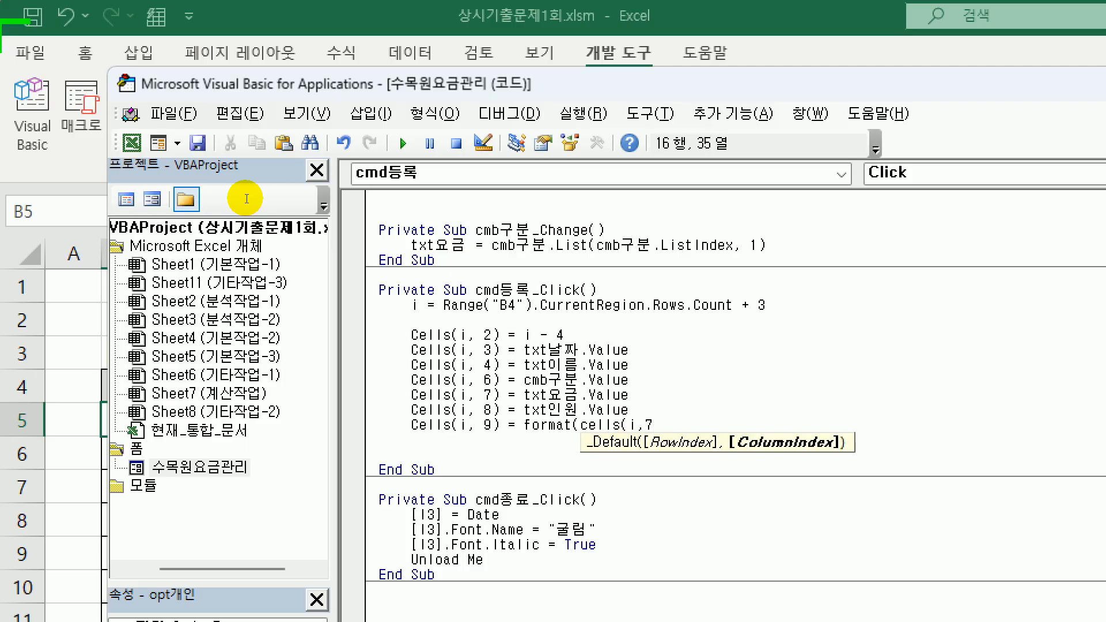
{"action": "type", "text": ")"}
{"action": "type", "text": "*cells("}
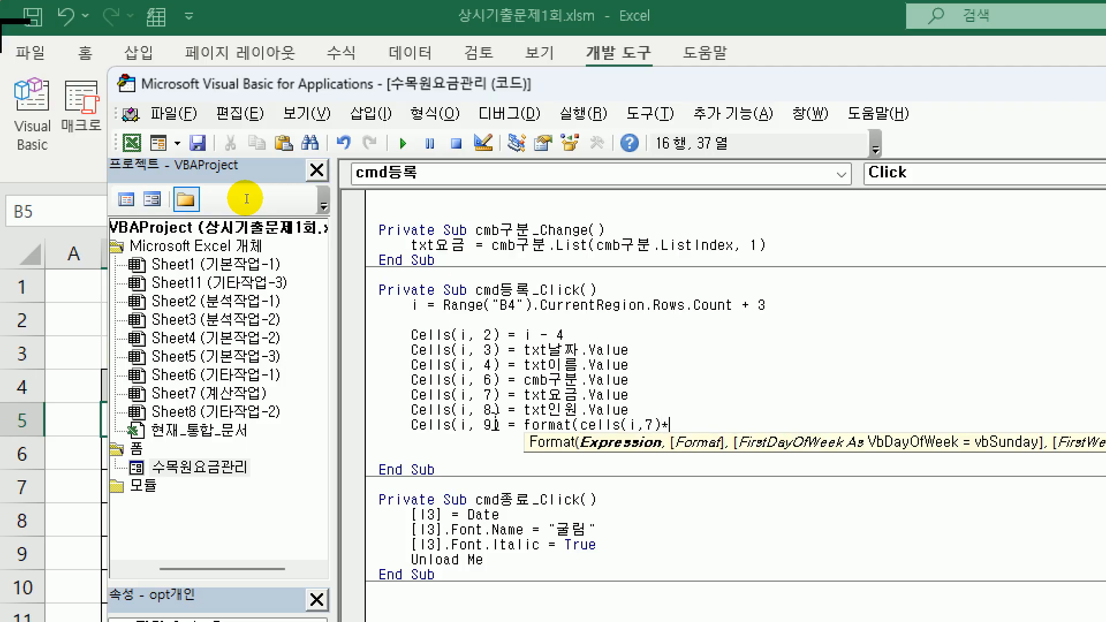
{"action": "type", "text": "i,8"}
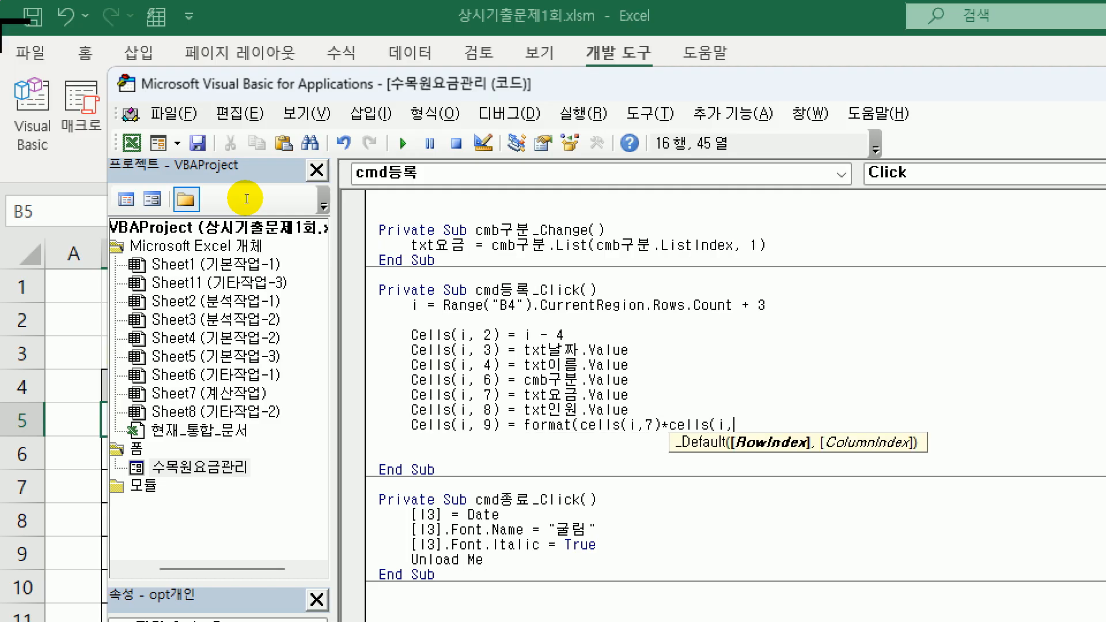
{"action": "type", "text": ")"}
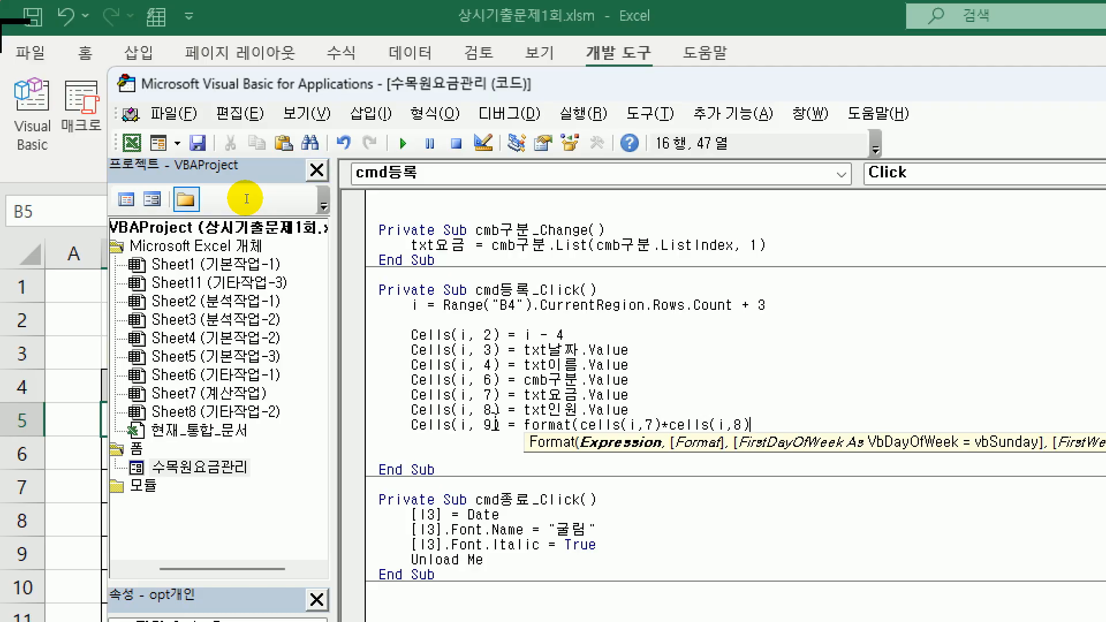
{"action": "type", "text": ","}
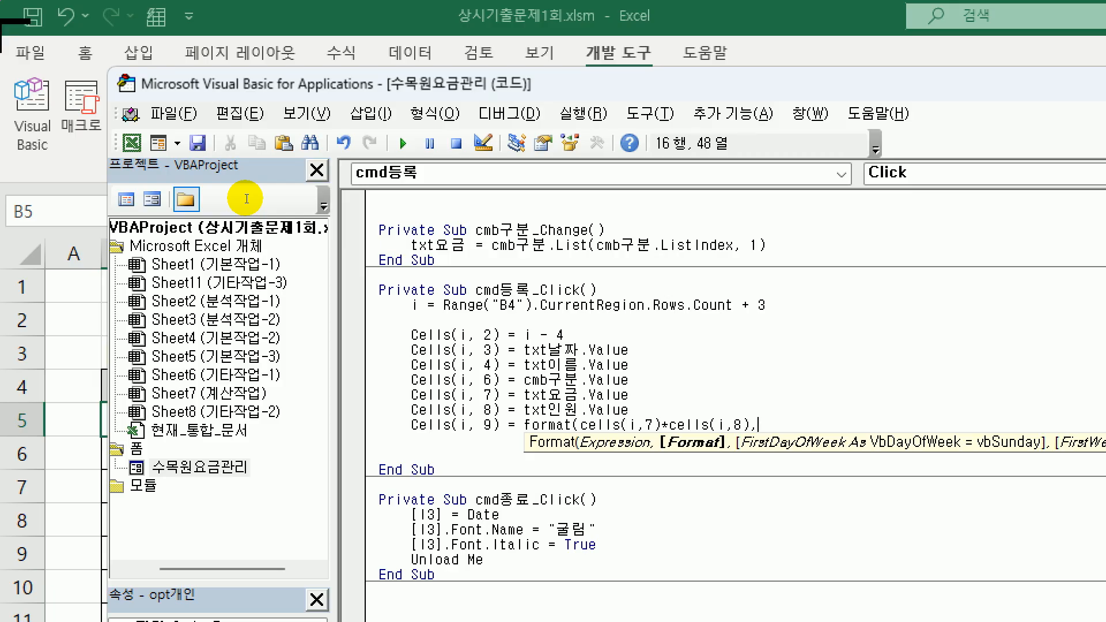
{"action": "type", "text": "\"curre"}
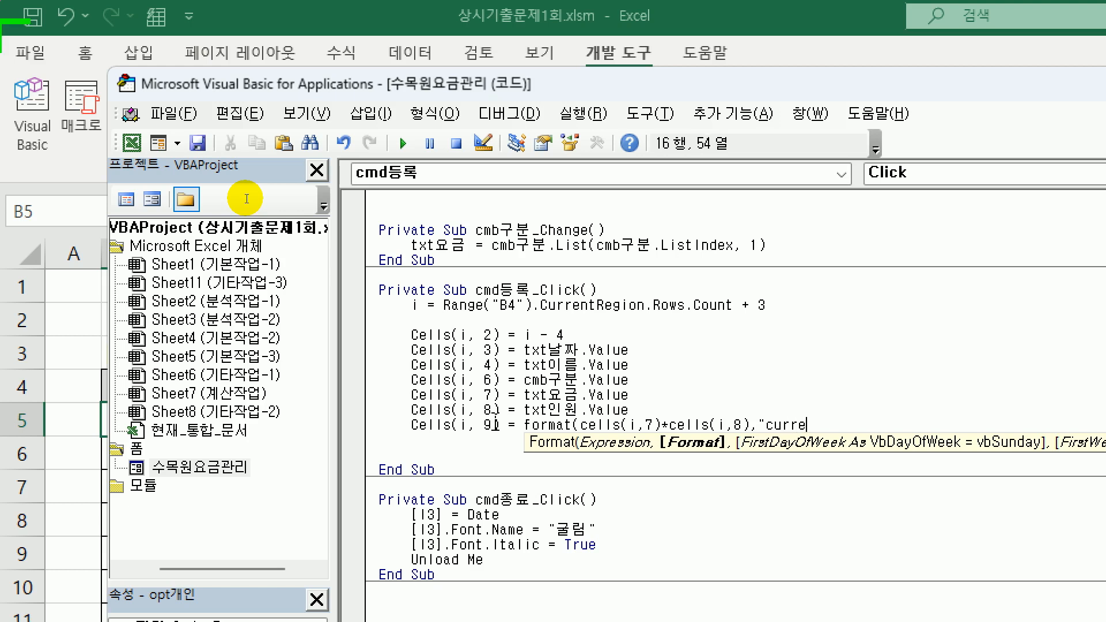
{"action": "type", "text": "ncy\")"}
{"action": "key", "text": "Down"}
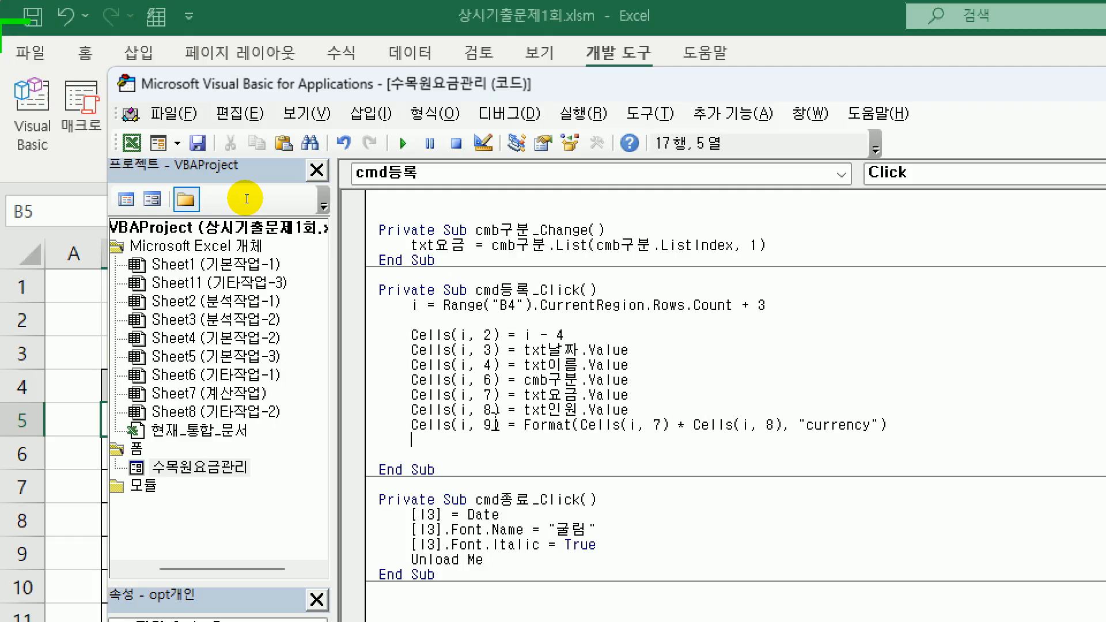
Step: Insert the condition If opt개인.Value = True Then above the Cells(i, 2) statement, keeping a blank line before it
{"action": "key", "text": "Up"}
{"action": "key", "text": "Up"}
{"action": "key", "text": "Up"}
{"action": "key", "text": "End"}
{"action": "key", "text": "Up"}
{"action": "key", "text": "Up"}
{"action": "key", "text": "Up"}
{"action": "key", "text": "Up"}
{"action": "key", "text": "Up"}
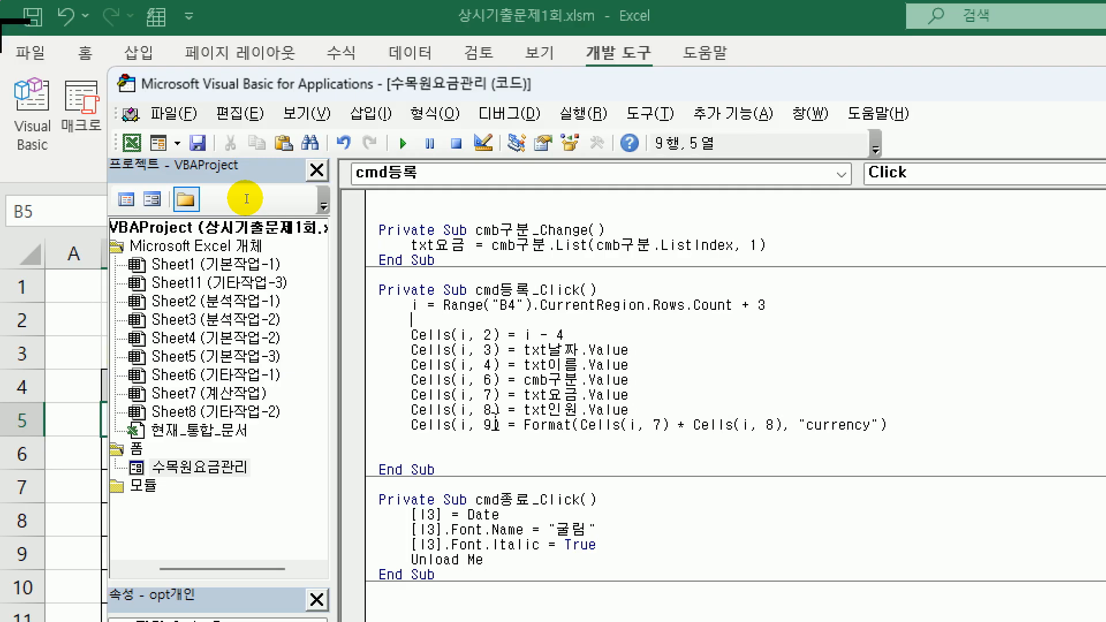
{"action": "key", "text": "Return"}
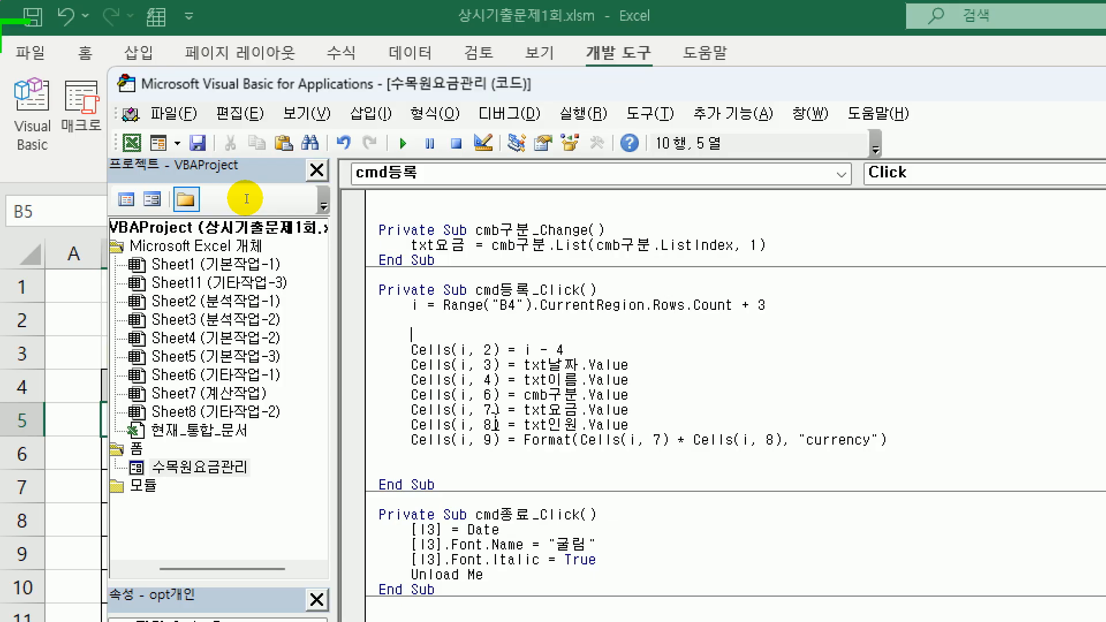
{"action": "type", "text": "if opt개인"}
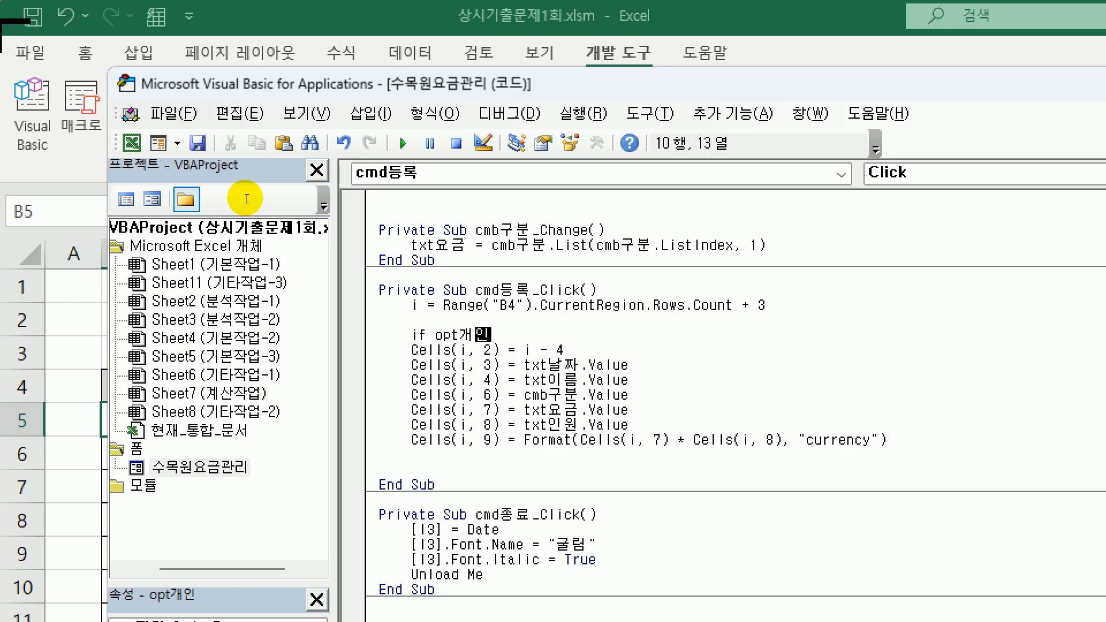
{"action": "type", "text": ".va"}
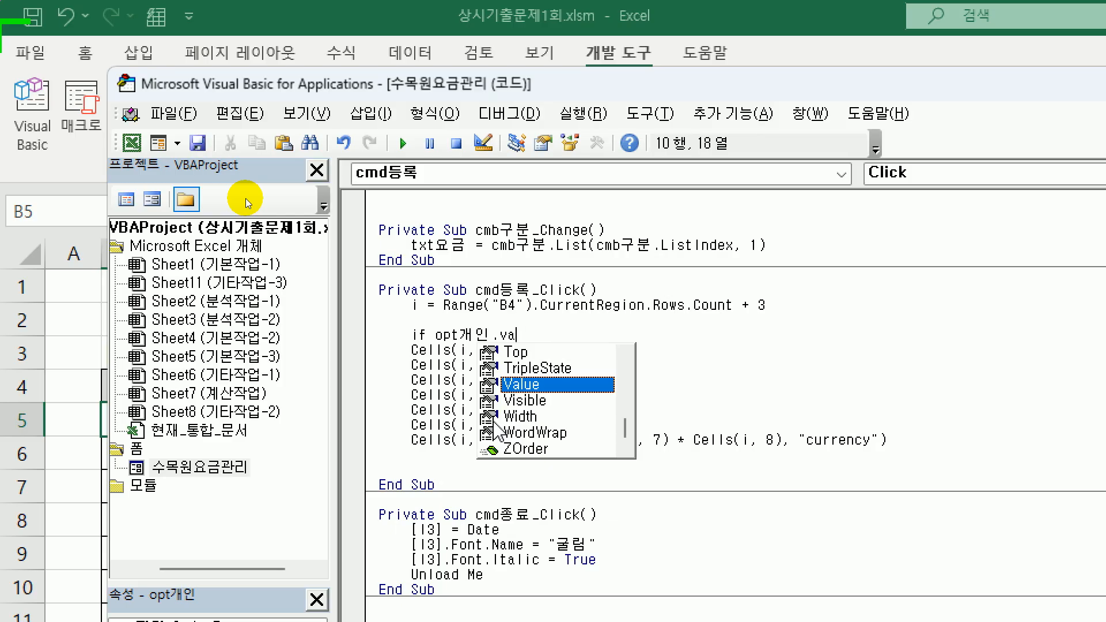
{"action": "key", "text": "Tab"}
{"action": "type", "text": "= tr"}
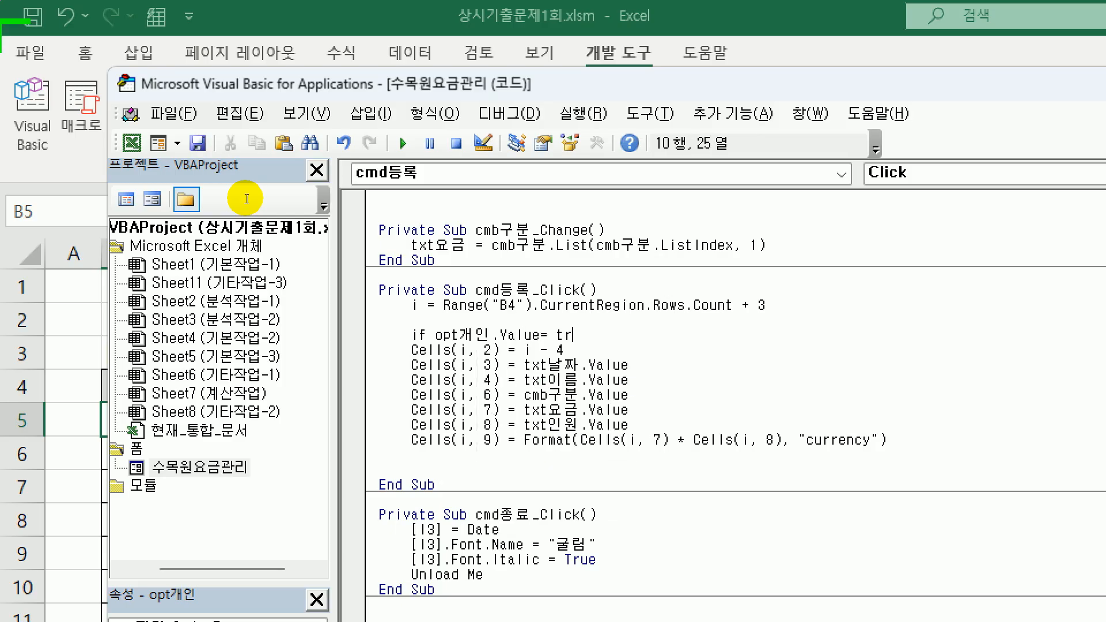
{"action": "type", "text": "ue then"}
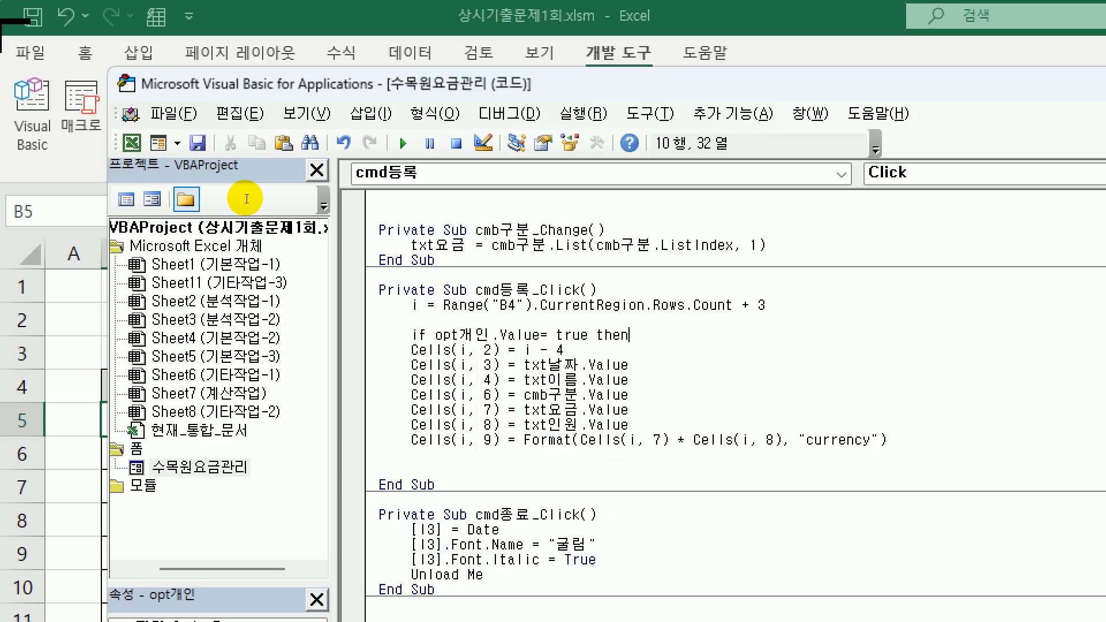
{"action": "key", "text": "Return"}
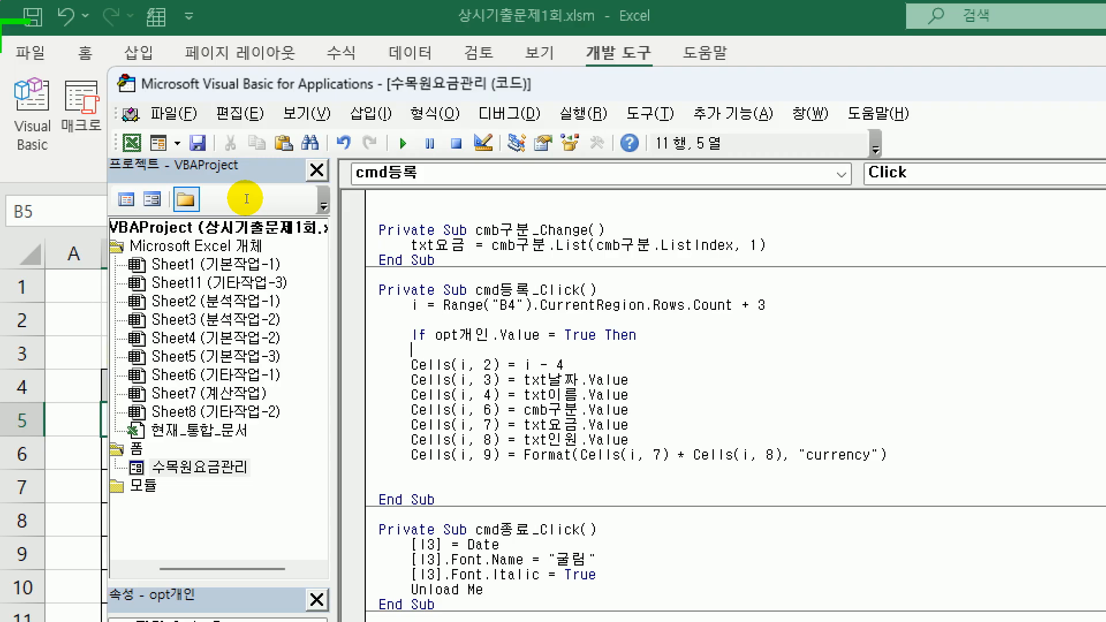
Step: Add an indented nested condition If txt인원 >= 20 Then inside the opt개인 If block
{"action": "key", "text": "Return"}
{"action": "key", "text": "Up"}
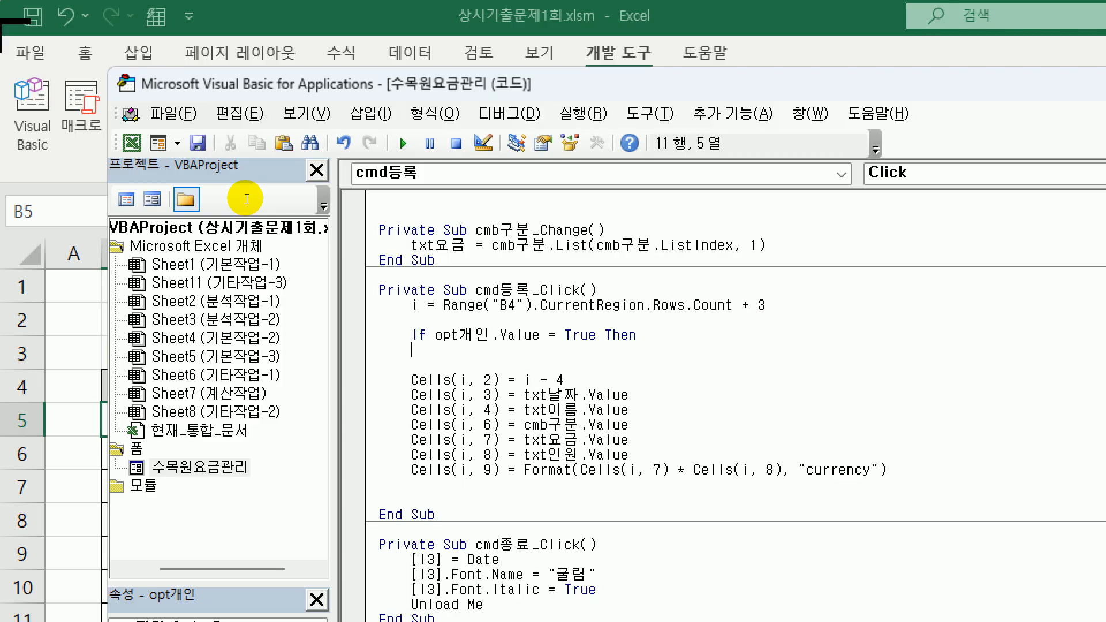
{"action": "key", "text": "Tab"}
{"action": "type", "text": "if "}
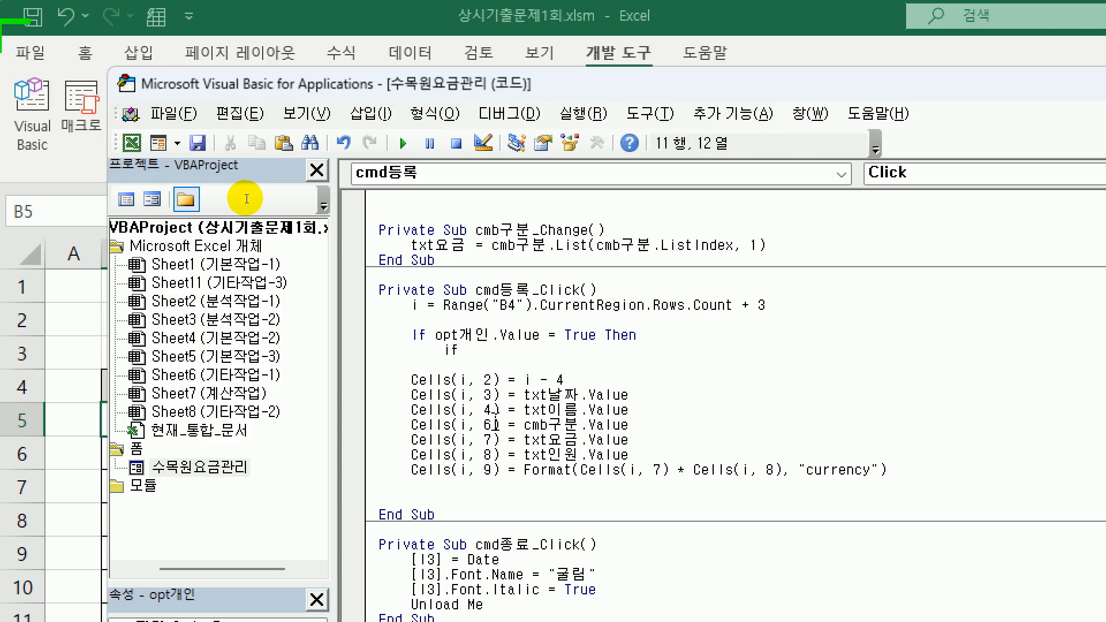
{"action": "type", "text": "ㅅ"}
{"action": "key", "text": "BackSpace"}
{"action": "type", "text": "txt인원 >="}
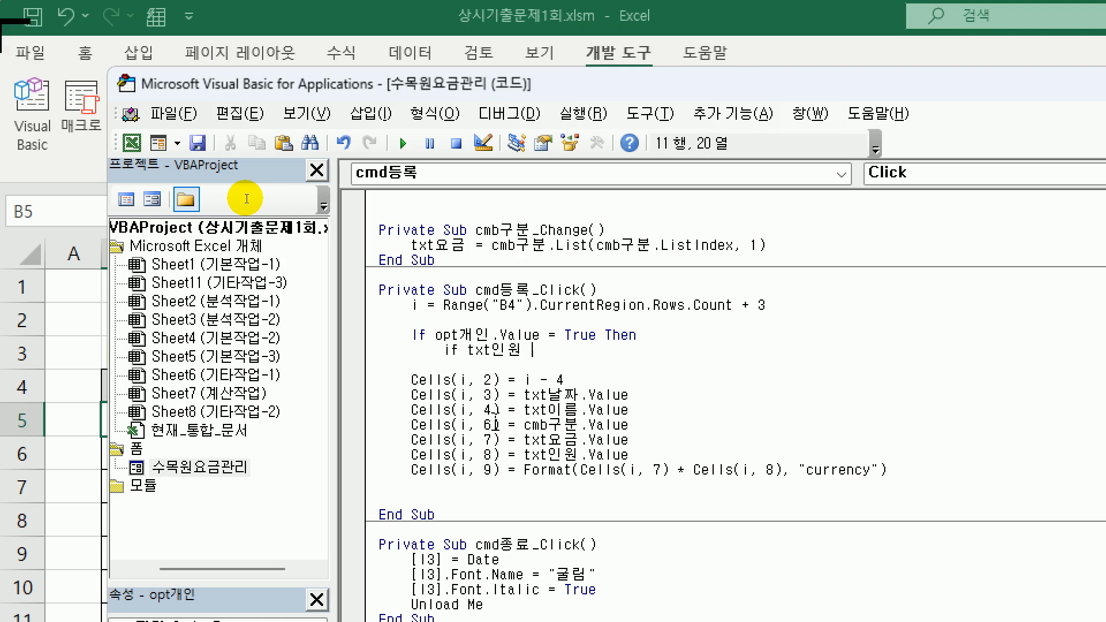
{"action": "type", "text": " 20 Then"}
{"action": "key", "text": "Return"}
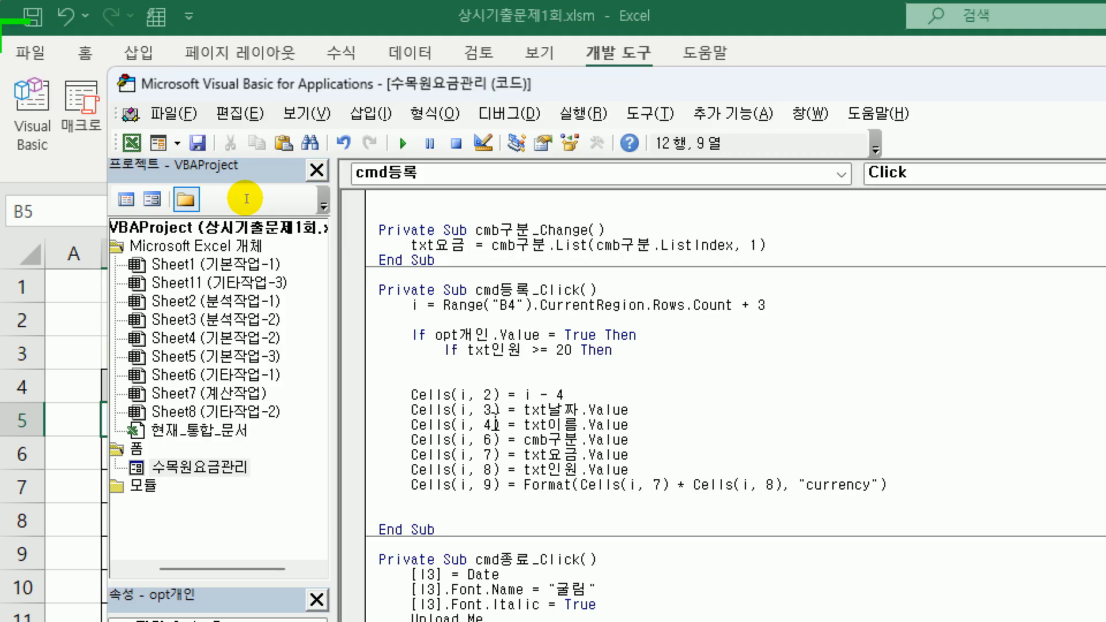
Step: Inside the nested If, write a further-indented msgbox statement with the text "20명 이상일 경우 단체를 선택하세요."
{"action": "key", "text": "Tab"}
{"action": "type", "text": "msgbox \""}
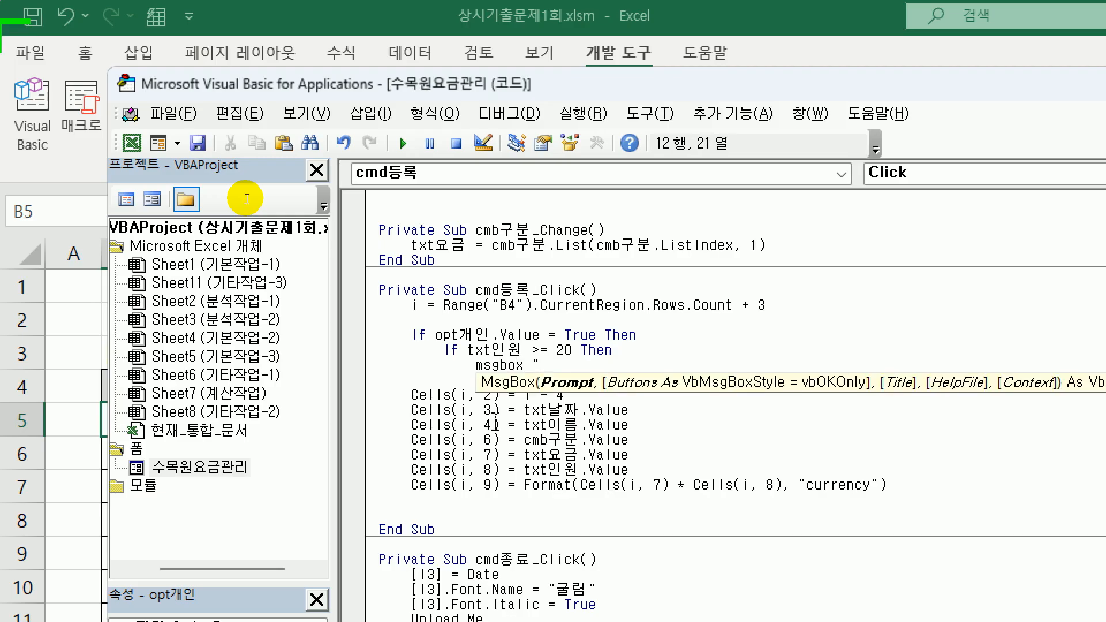
{"action": "type", "text": "20aud dlt"}
{"action": "key", "text": "BackSpace"}
{"action": "key", "text": "BackSpace"}
{"action": "key", "text": "BackSpace"}
{"action": "key", "text": "BackSpace"}
{"action": "key", "text": "BackSpace"}
{"action": "key", "text": "BackSpace"}
{"action": "key", "text": "BackSpace"}
{"action": "type", "text": "명ㅇ"}
{"action": "key", "text": "BackSpace"}
{"action": "type", "text": "이상일 경ㅇ"}
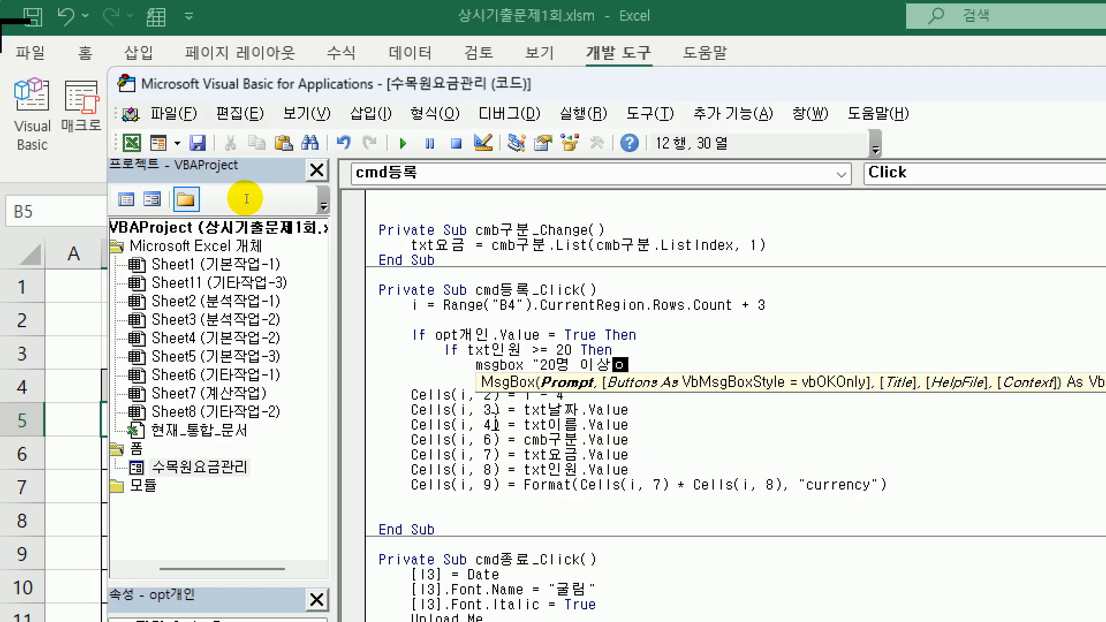
{"action": "type", "text": "ㅜ 단체를 "}
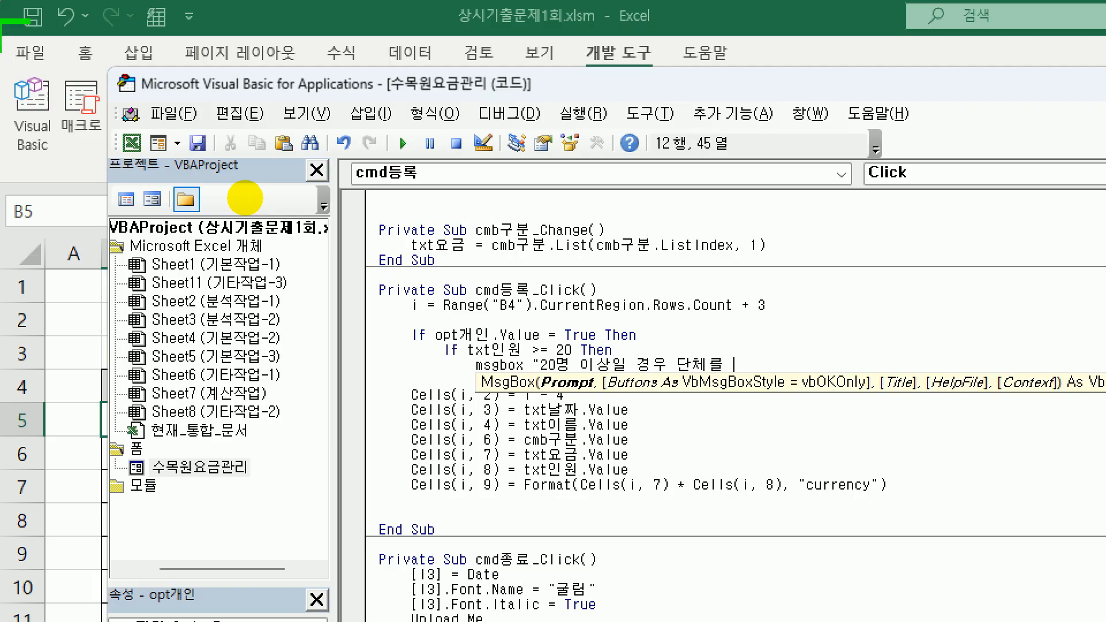
{"action": "type", "text": "선택하세요.\""}
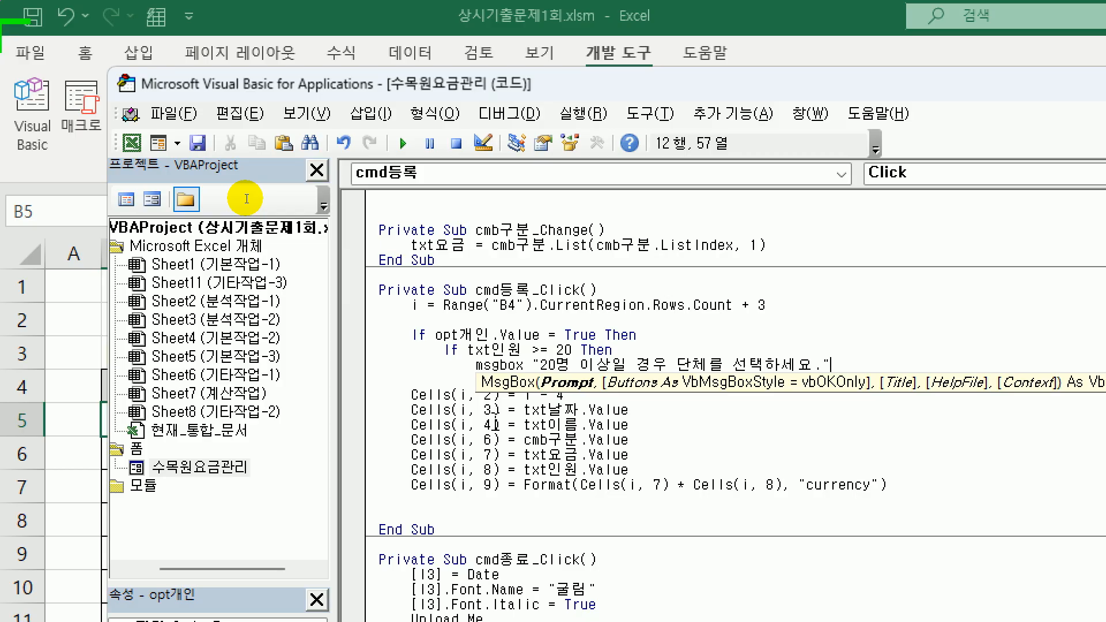
Step: Below the "20명 이상일 경우 단체를 선택하세요." message, add the statements txt인원.SetFocus, txt요금 = "" and Exit Sub
{"action": "key", "text": "Return"}
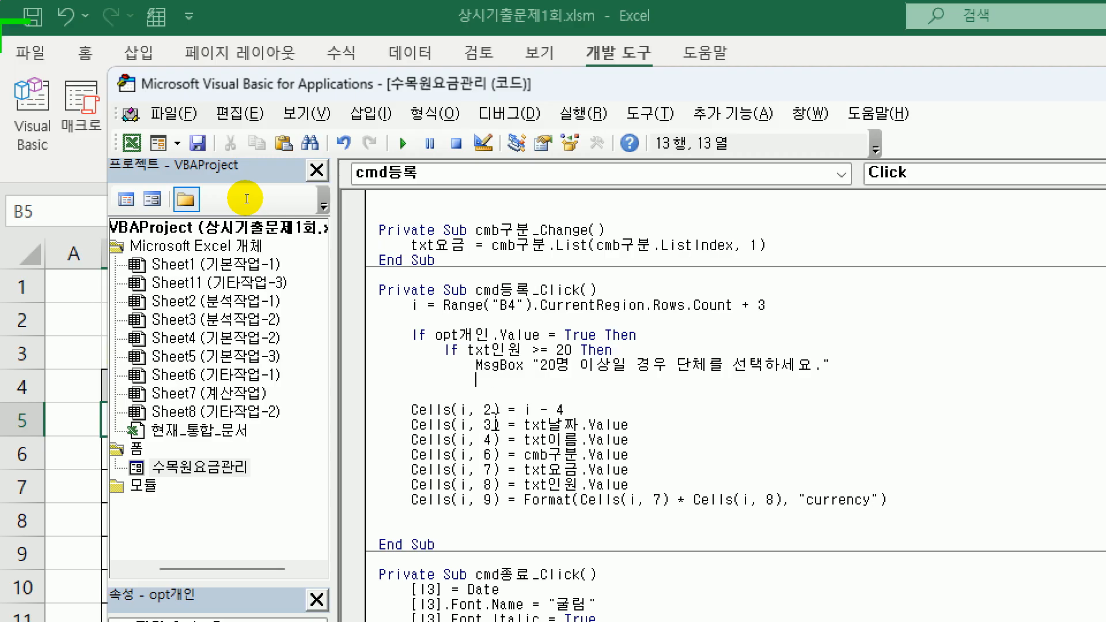
{"action": "type", "text": "txt이원.set"}
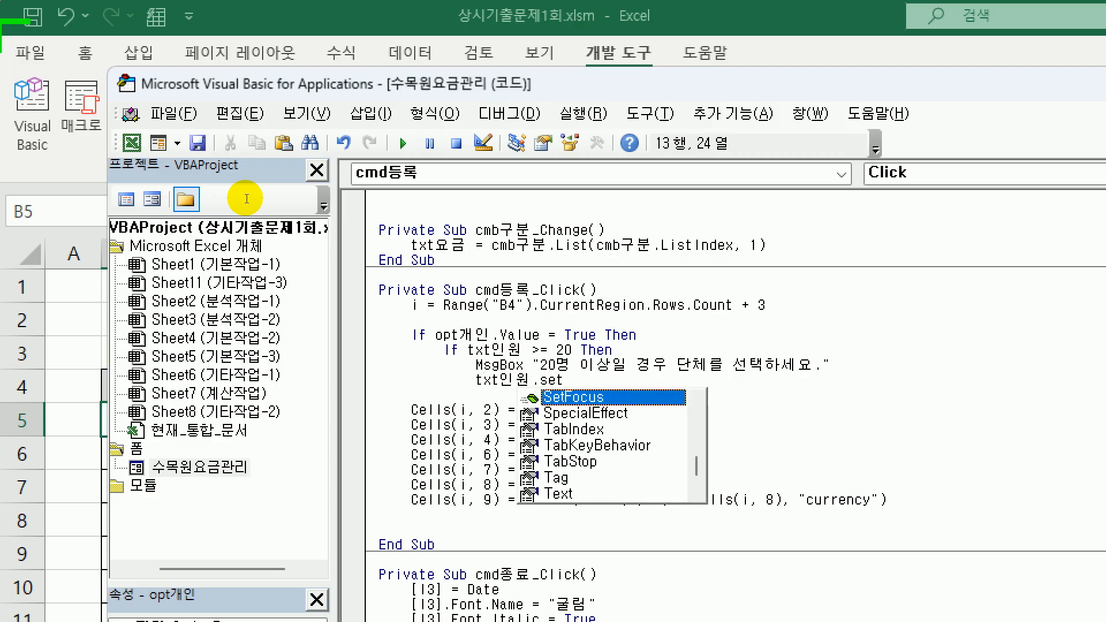
{"action": "key", "text": "Return"}
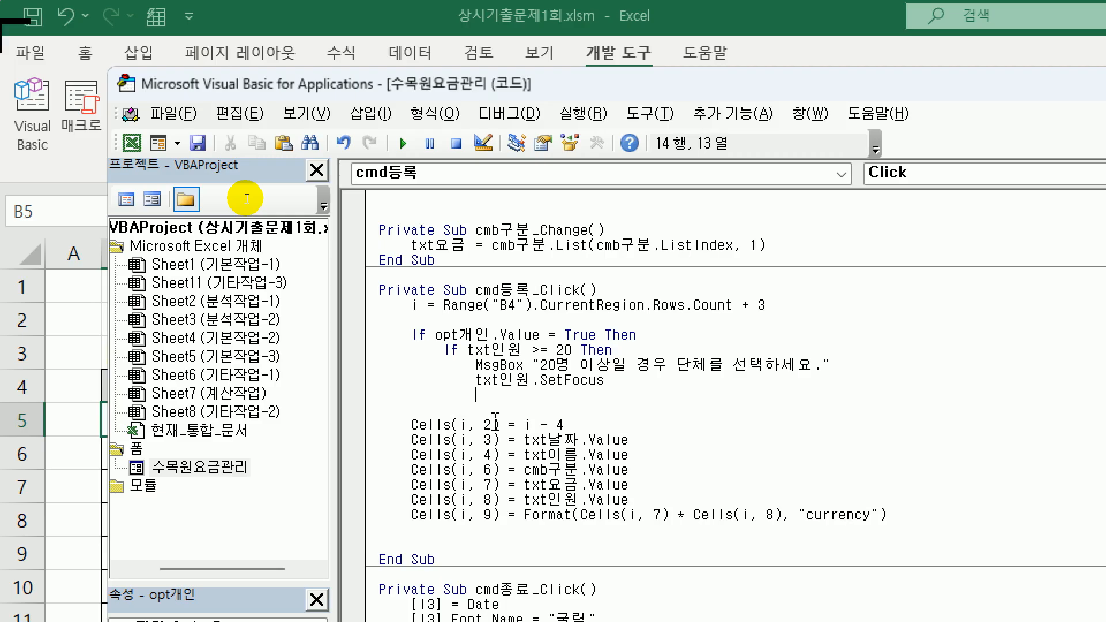
{"action": "type", "text": "txt요금"}
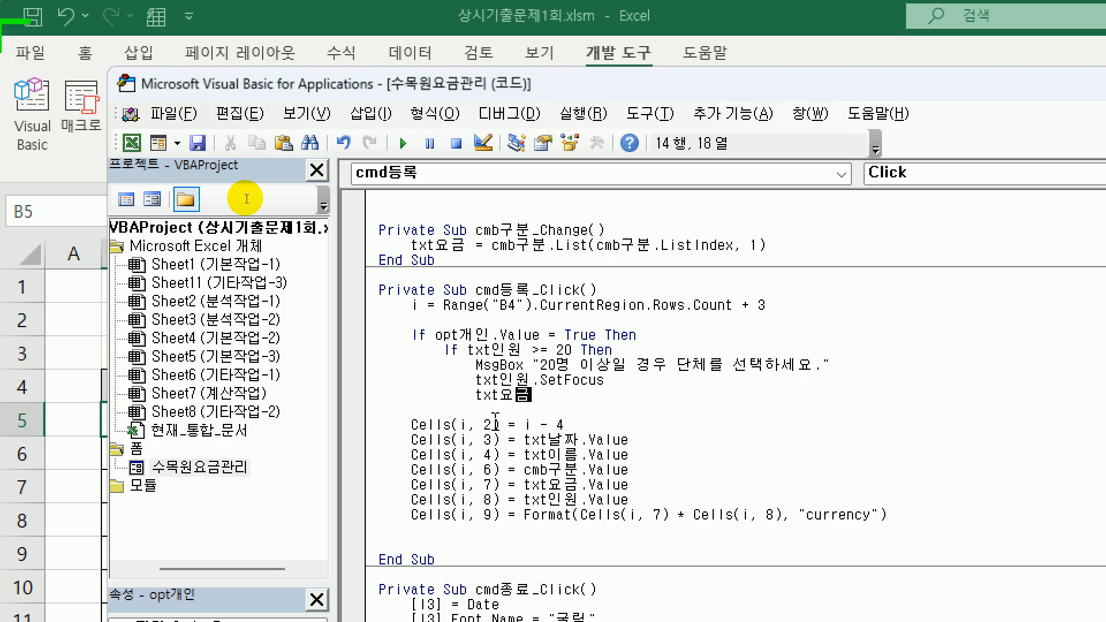
{"action": "type", "text": " = \"\""}
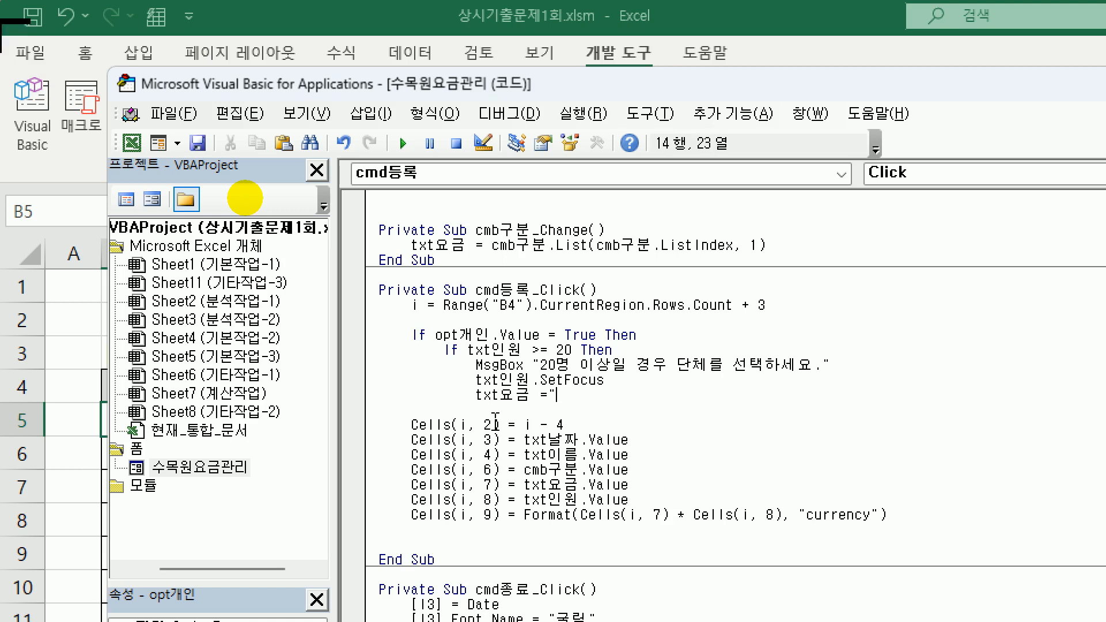
{"action": "key", "text": "Return"}
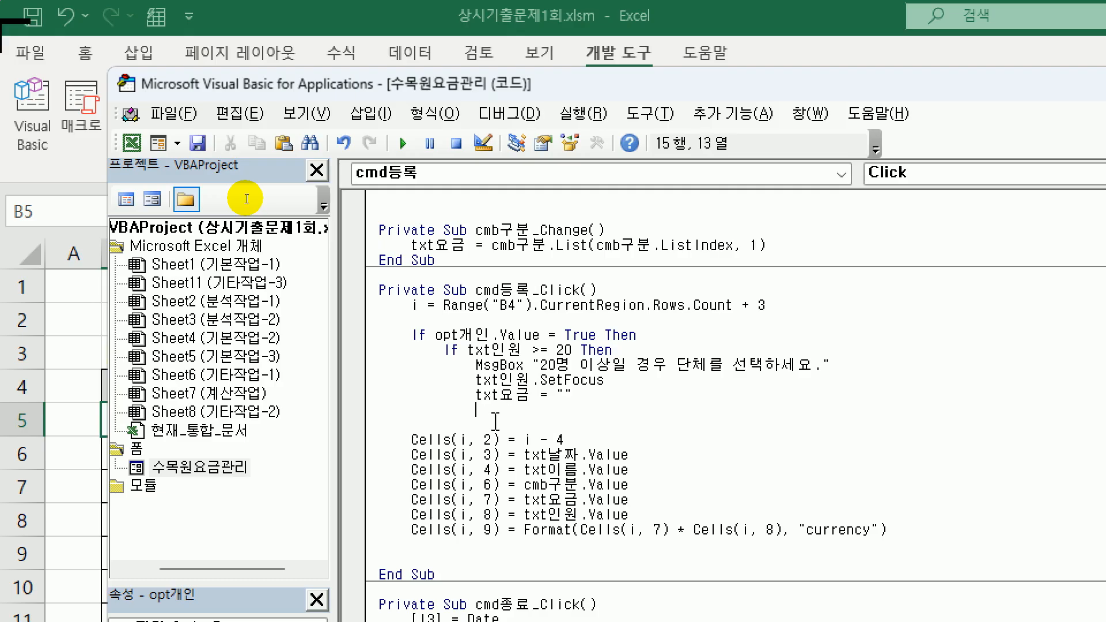
{"action": "type", "text": "exit sub"}
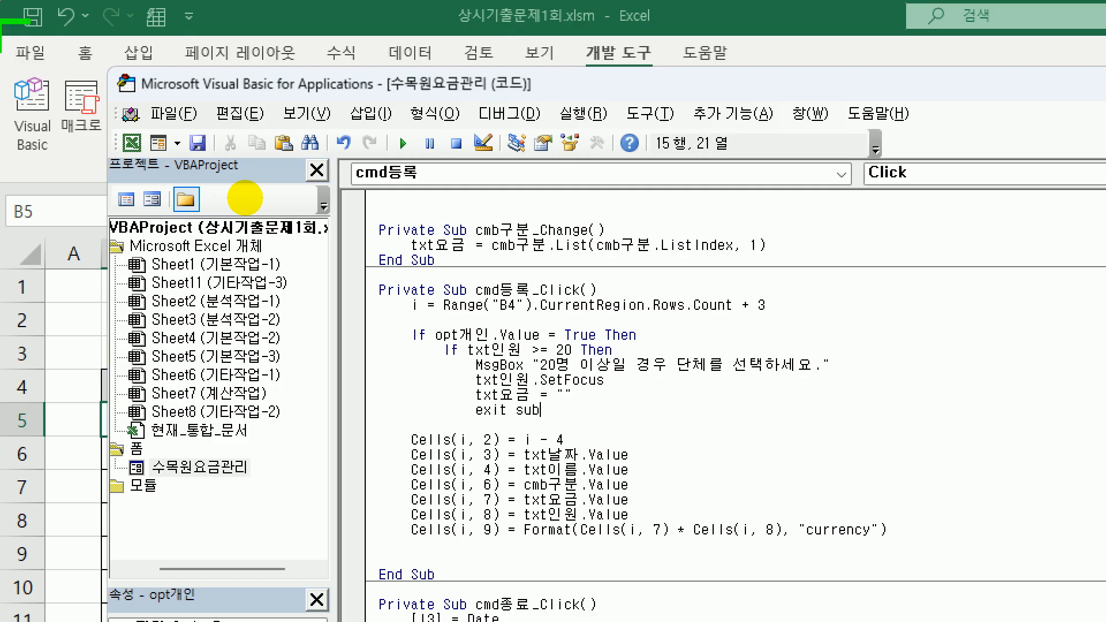
{"action": "key", "text": "Return"}
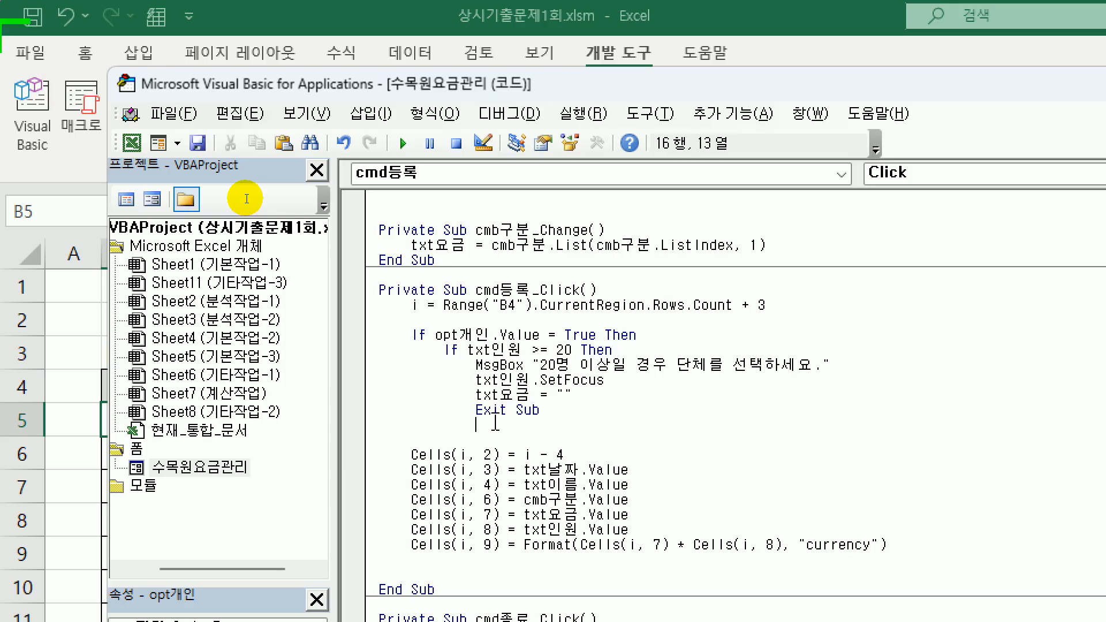
Step: Add an Else branch to the txt인원 >= 20 block assigning "개인" to Cells(i, 5), and close the block with End If
{"action": "key", "text": "BackSpace"}
{"action": "type", "text": "else"}
{"action": "key", "text": "Return"}
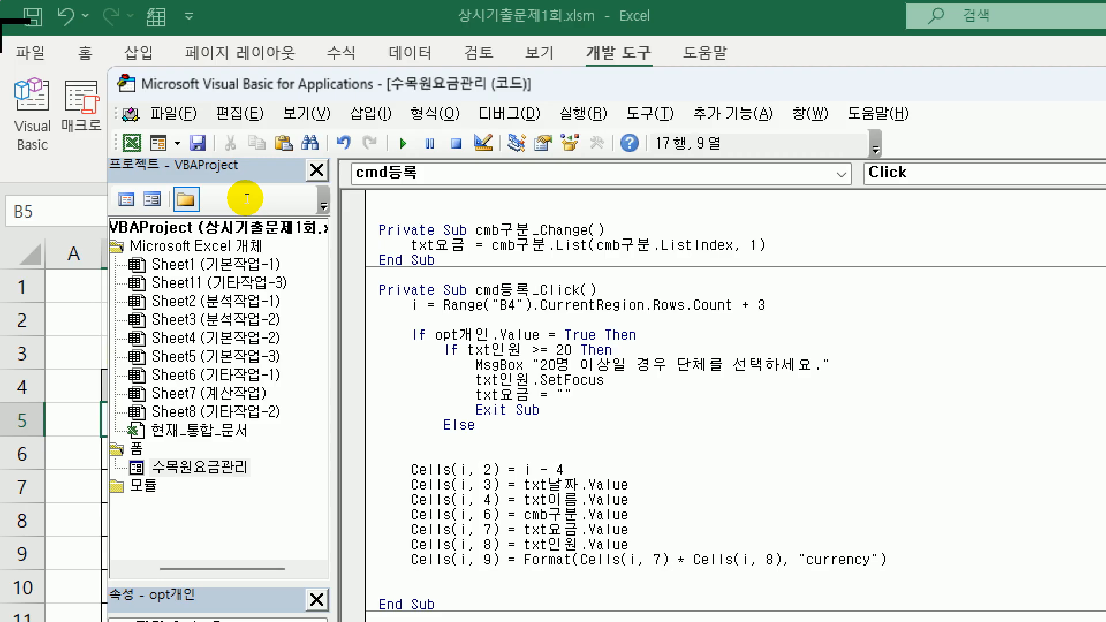
{"action": "key", "text": "Tab"}
{"action": "type", "text": "cells"}
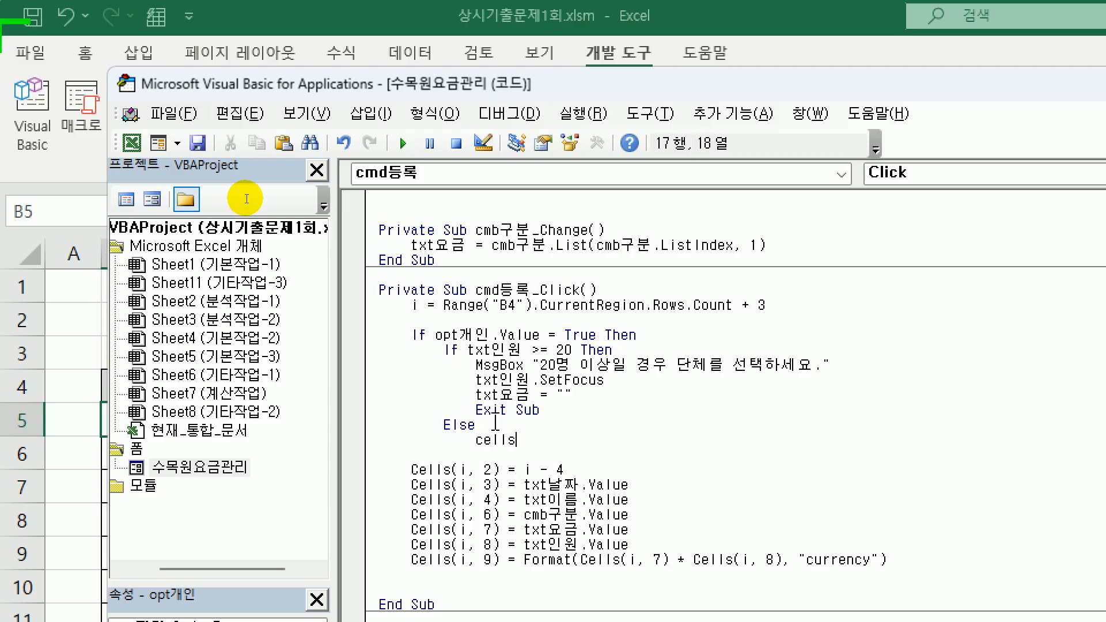
{"action": "type", "text": "(i,5"}
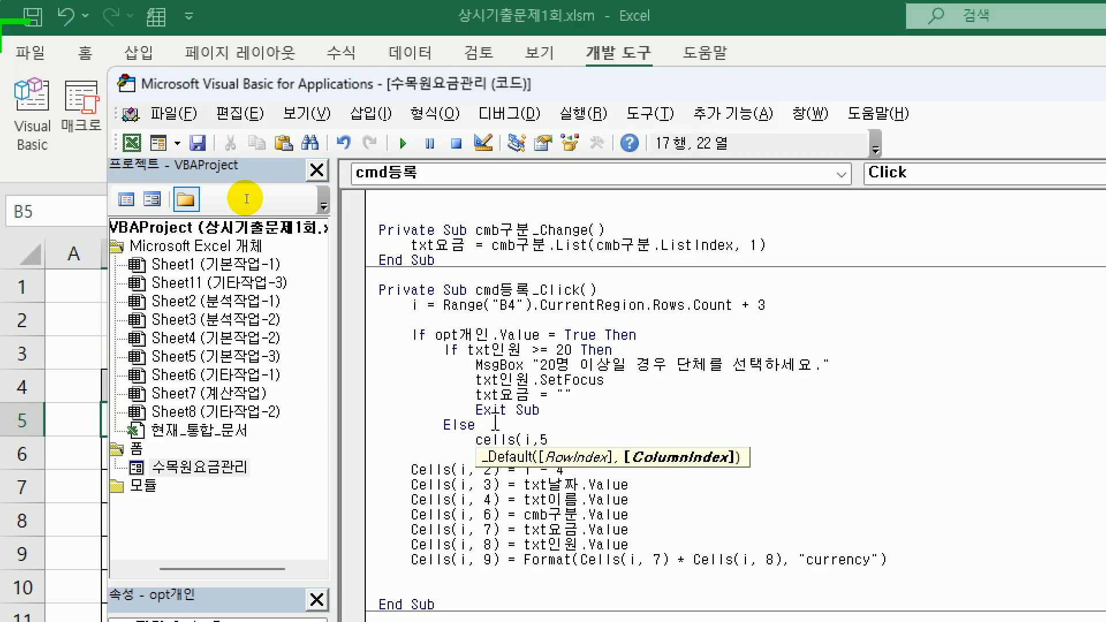
{"action": "type", "text": ") "}
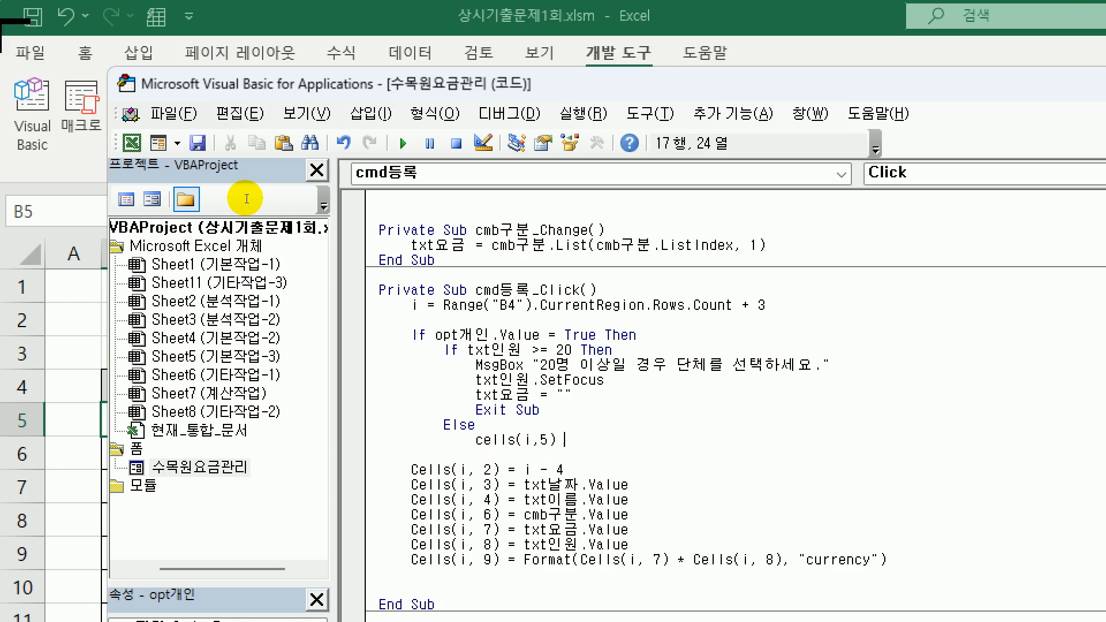
{"action": "type", "text": "=\""}
{"action": "type", "text": "개인\""}
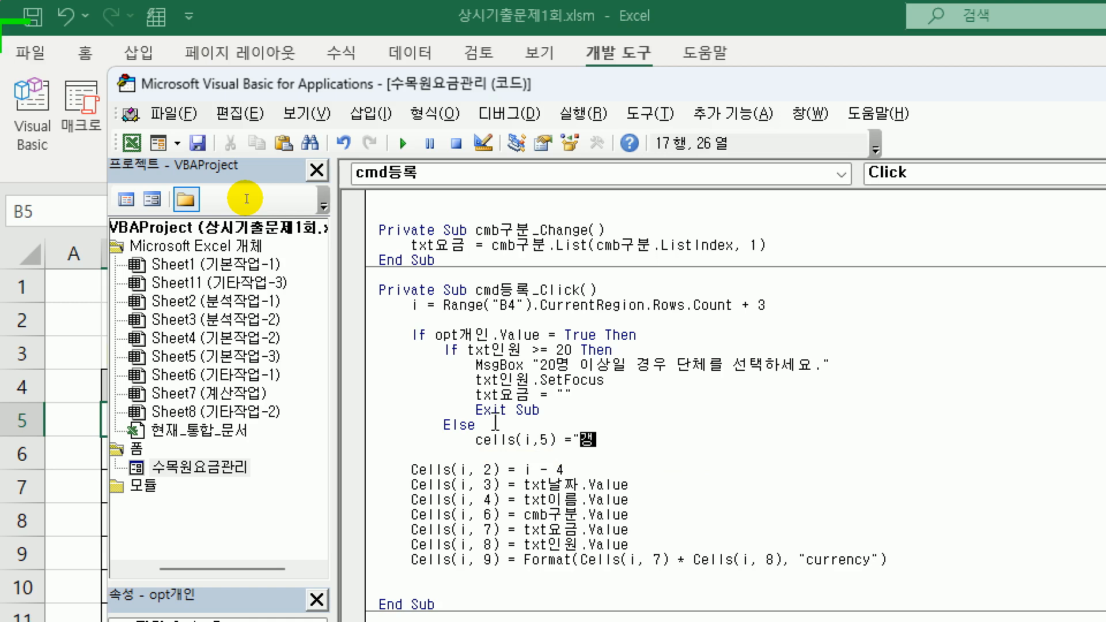
{"action": "key", "text": "Return"}
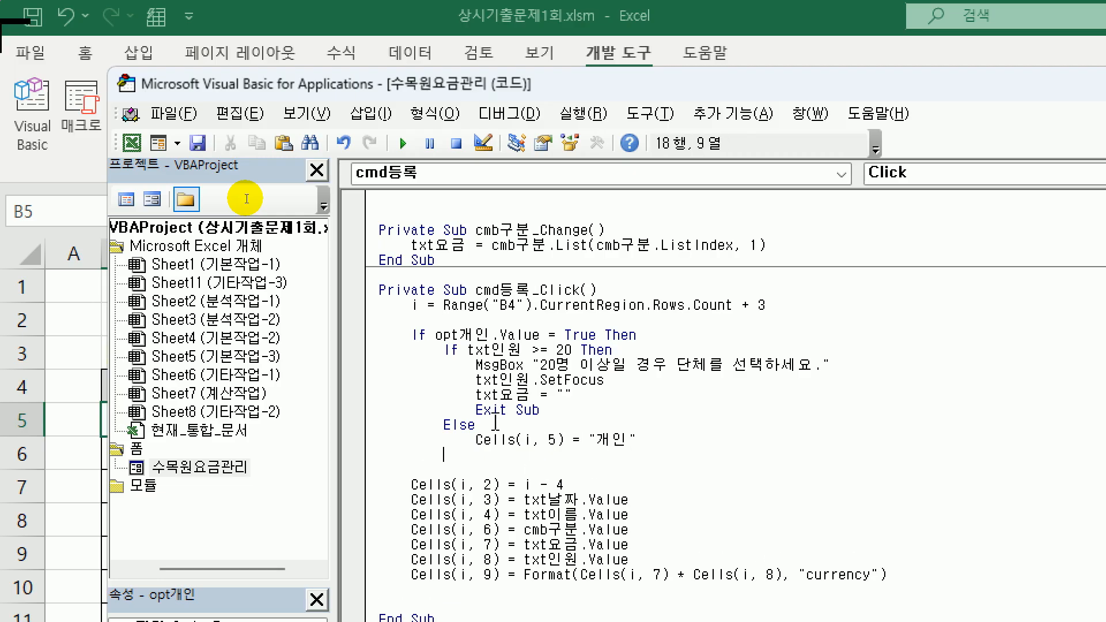
{"action": "type", "text": "end"}
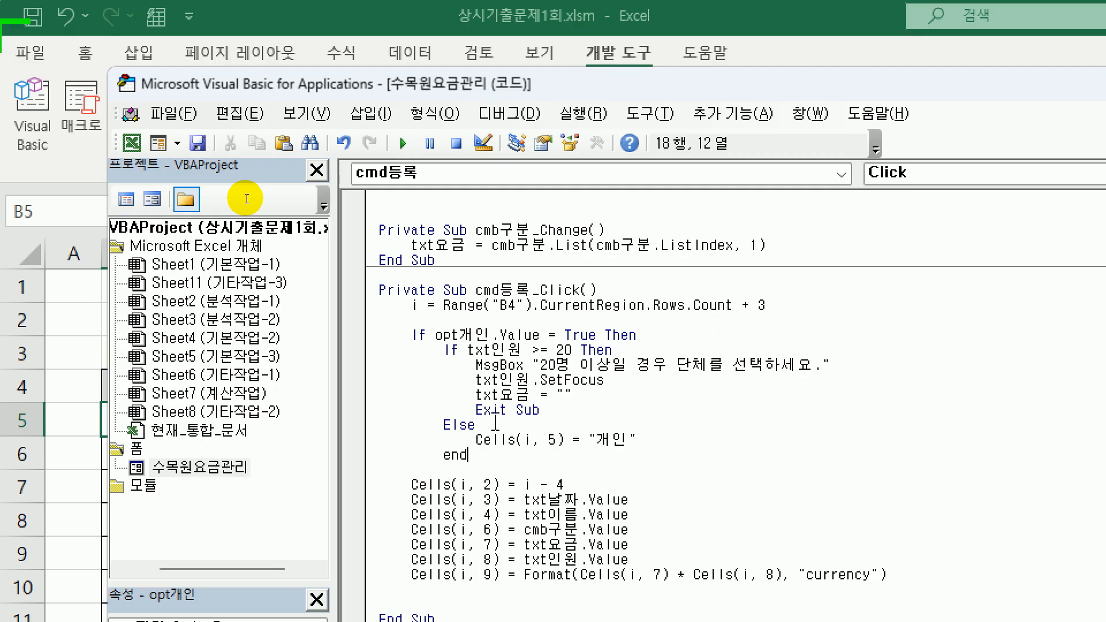
{"action": "type", "text": " if"}
{"action": "key", "text": "Return"}
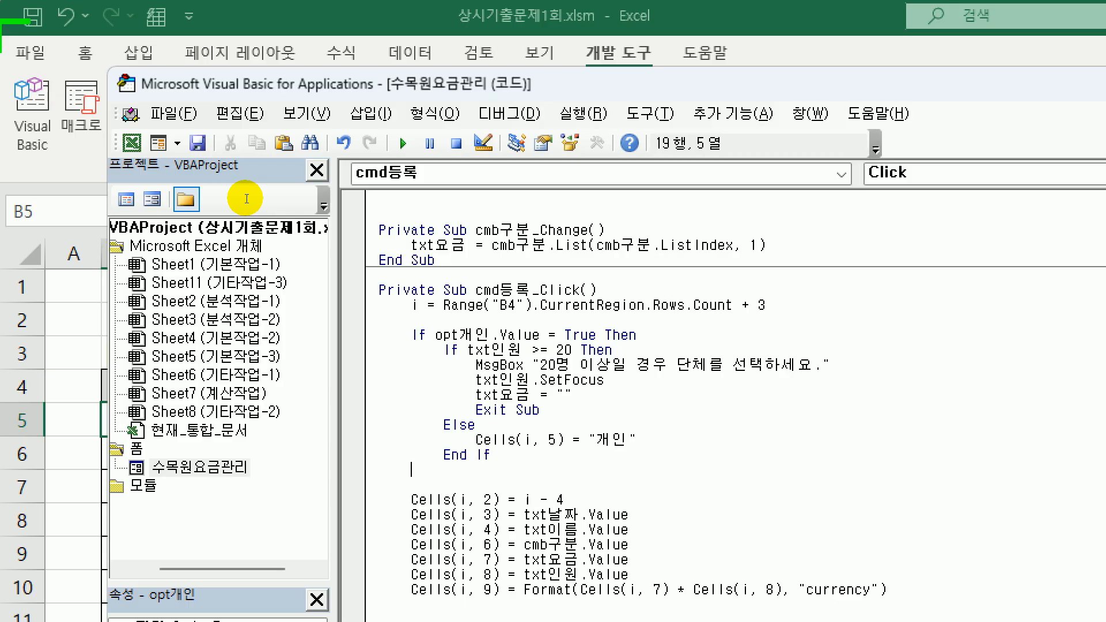
Step: Add an Else branch to the opt개인 block, starting it with the indented condition If txt인원 < 20 Then
{"action": "type", "text": "else"}
{"action": "key", "text": "Return"}
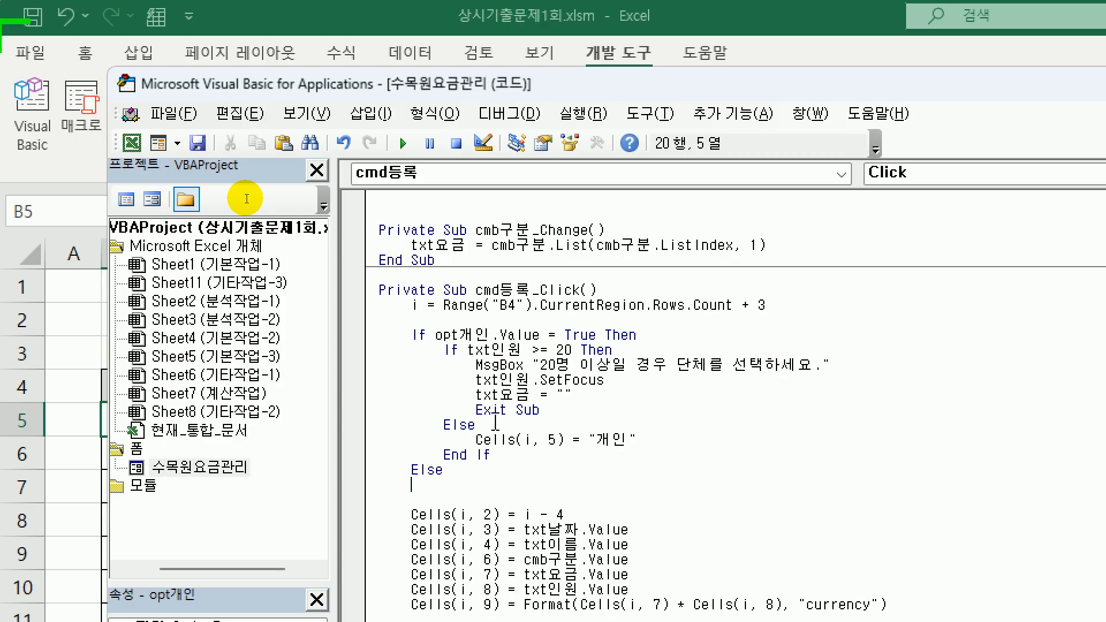
{"action": "type", "text": "if txt인원 "}
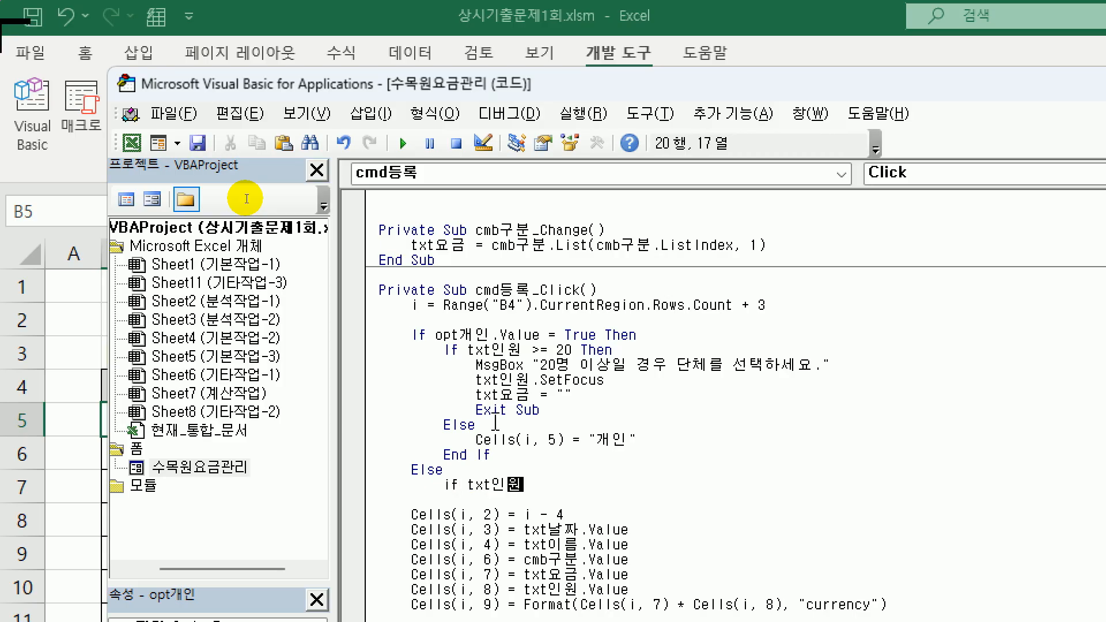
{"action": "type", "text": "<20 then"}
{"action": "key", "text": "Return"}
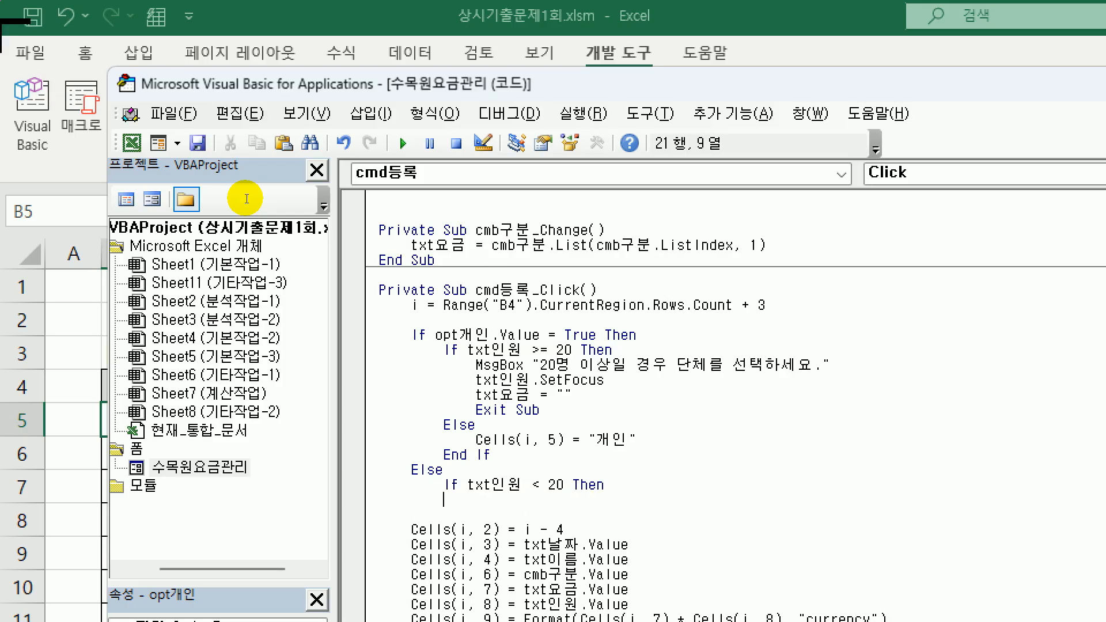
Step: Inside the txt인원 < 20 condition, write an indented MsgBox statement with the text "단체 인원수는 20명 이상이어야 합니다."
{"action": "key", "text": "Tab"}
{"action": "type", "text": "msg"}
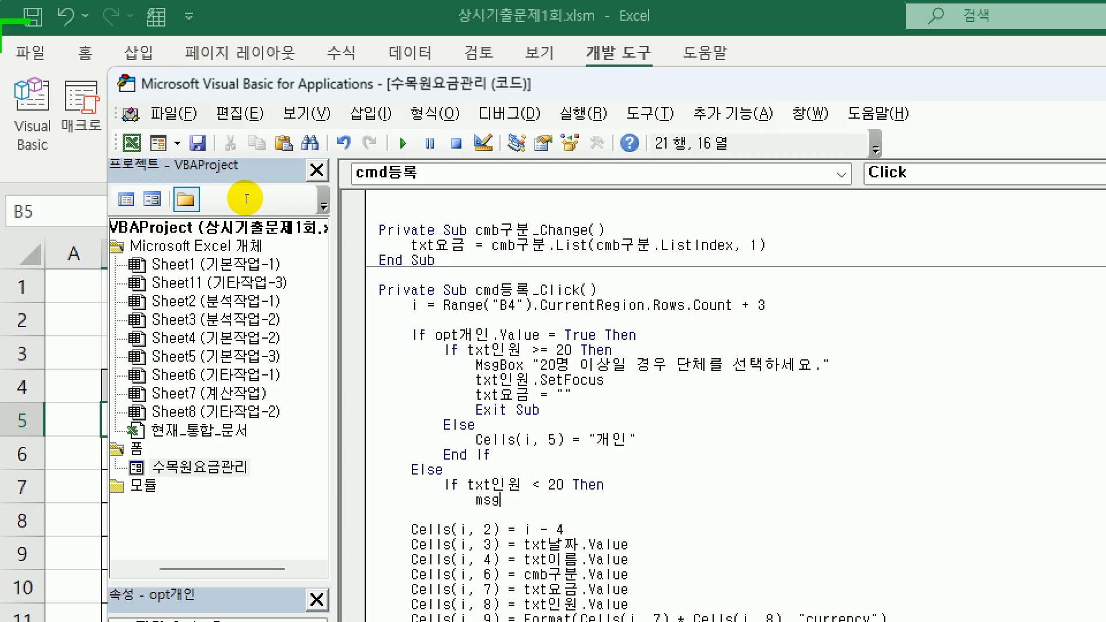
{"action": "type", "text": "box "}
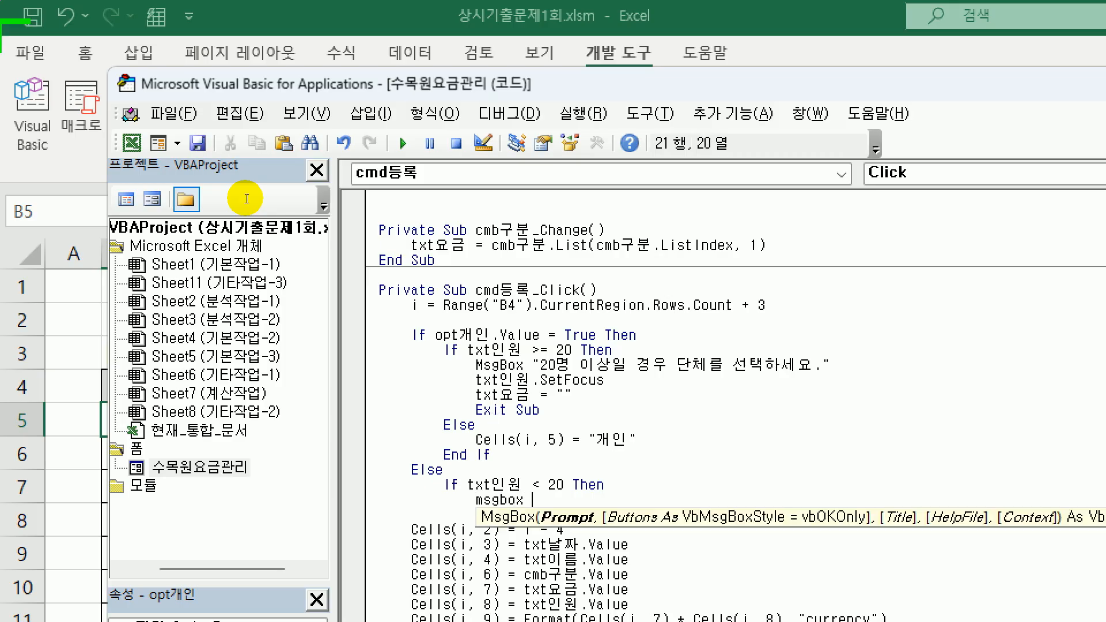
{"action": "type", "text": "\"단체"}
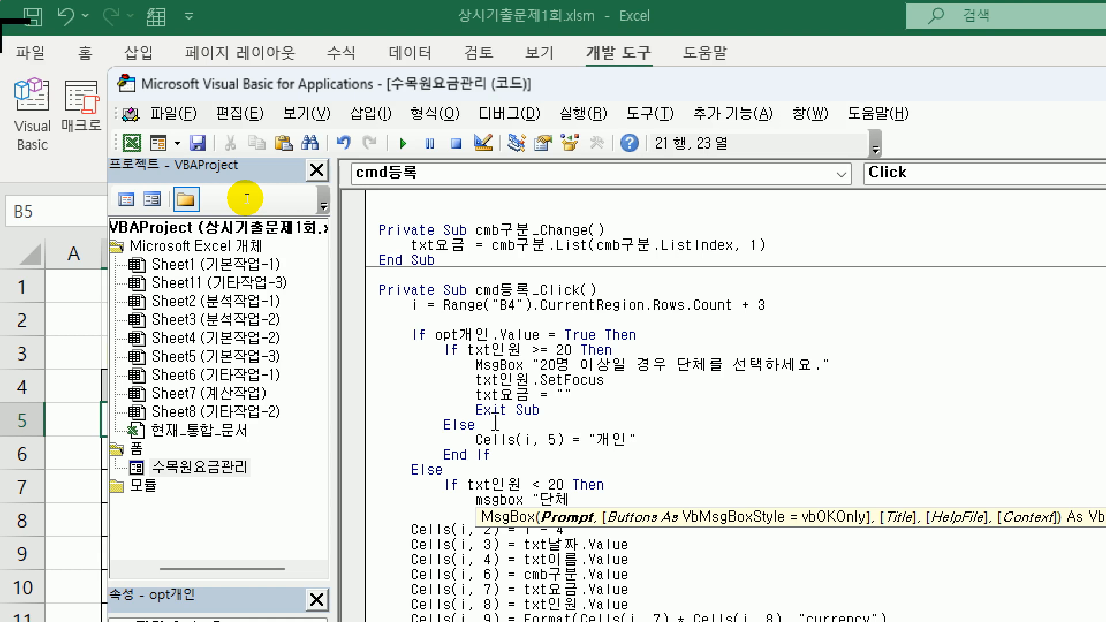
{"action": "type", "text": " 인우"}
{"action": "type", "text": "수는 20명 "}
{"action": "type", "text": "이"}
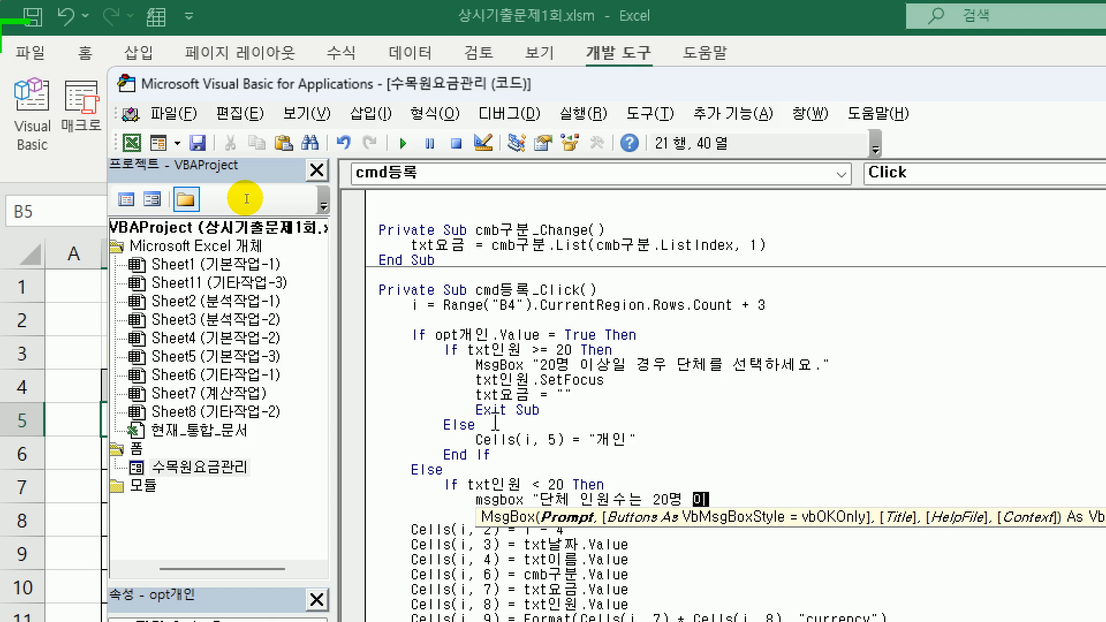
{"action": "type", "text": "상이영야 합니다."}
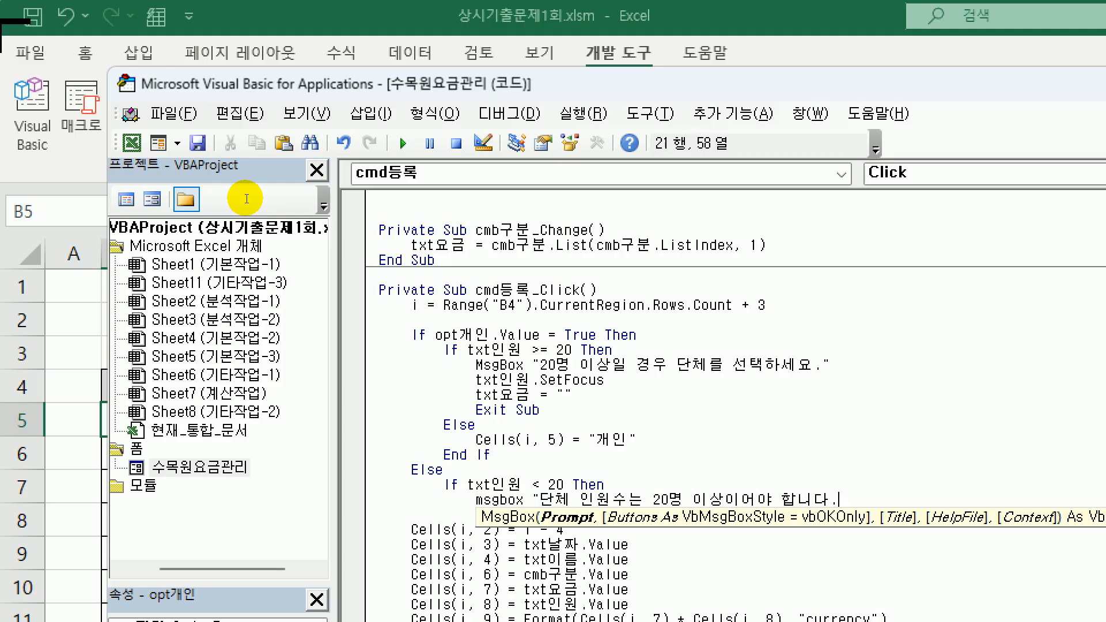
{"action": "type", "text": "\""}
{"action": "key", "text": "Return"}
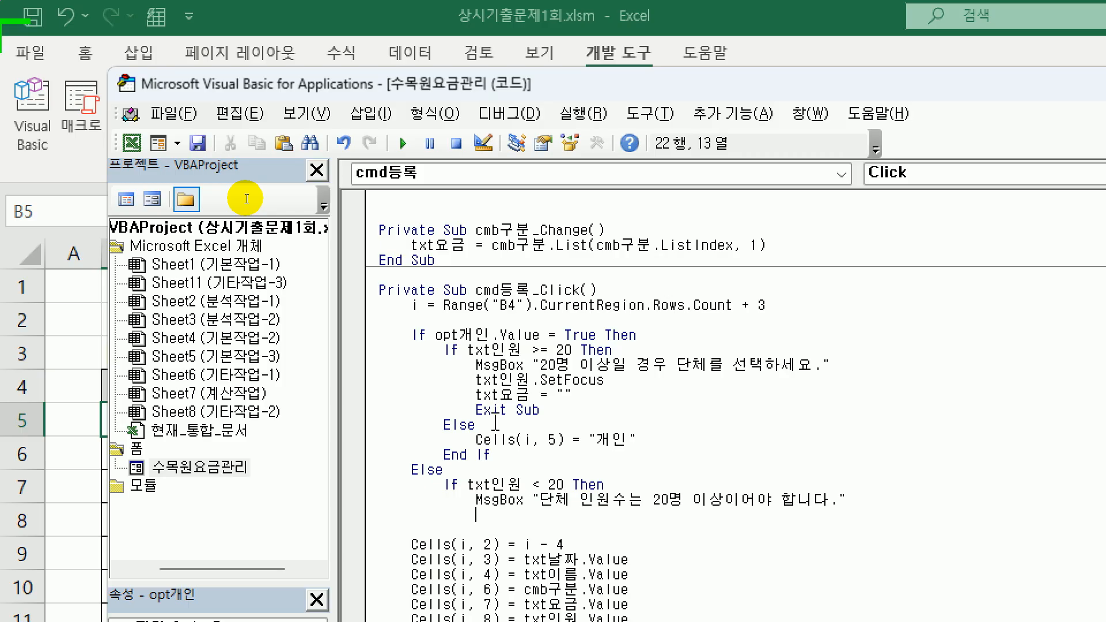
Step: Below the "단체 인원수는 20명 이상이어야 합니다." message, add the statements txt인원.SetFocus, txt요금 = "" and Exit Sub
{"action": "type", "text": "txt인원.SetFocus"}
{"action": "key", "text": "Return"}
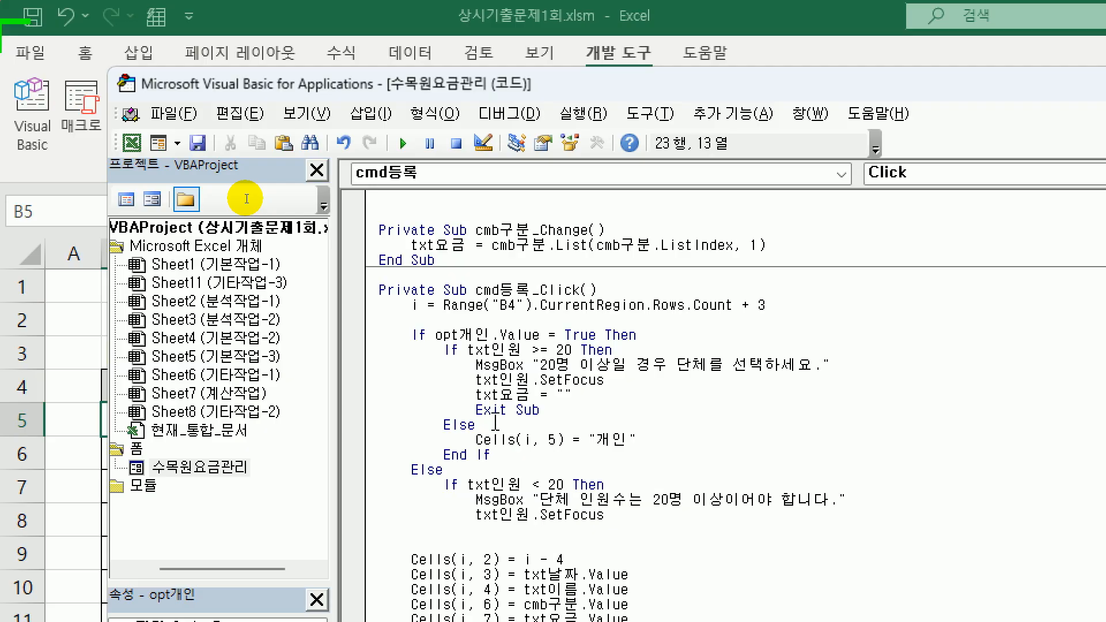
{"action": "type", "text": "txtㅇ요금 = \"\""}
{"action": "key", "text": "Return"}
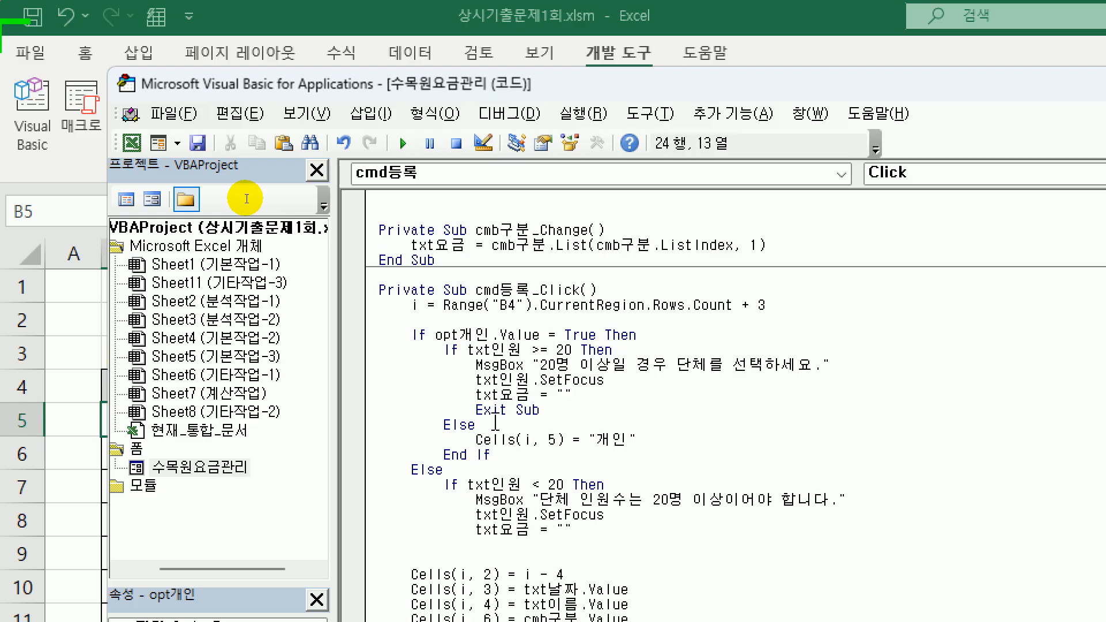
{"action": "type", "text": "exit sub"}
{"action": "key", "text": "Return"}
Step: Add an Else branch to the txt인원 < 20 block assigning "단체" to Cells(i, 5), and close the block with End If
{"action": "key", "text": "BackSpace"}
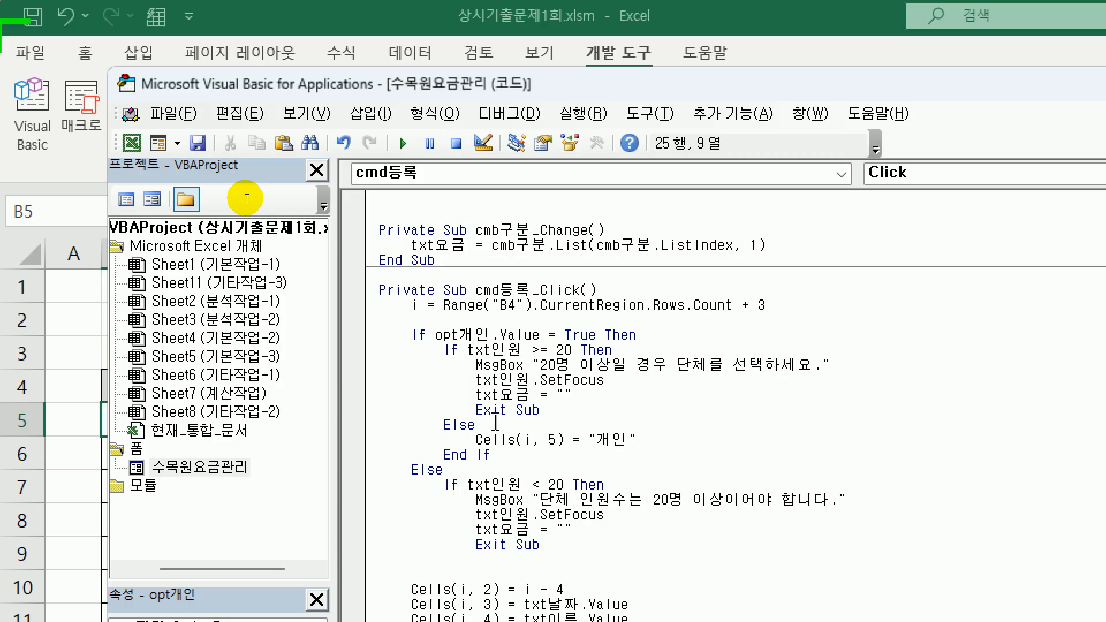
{"action": "type", "text": "Else"}
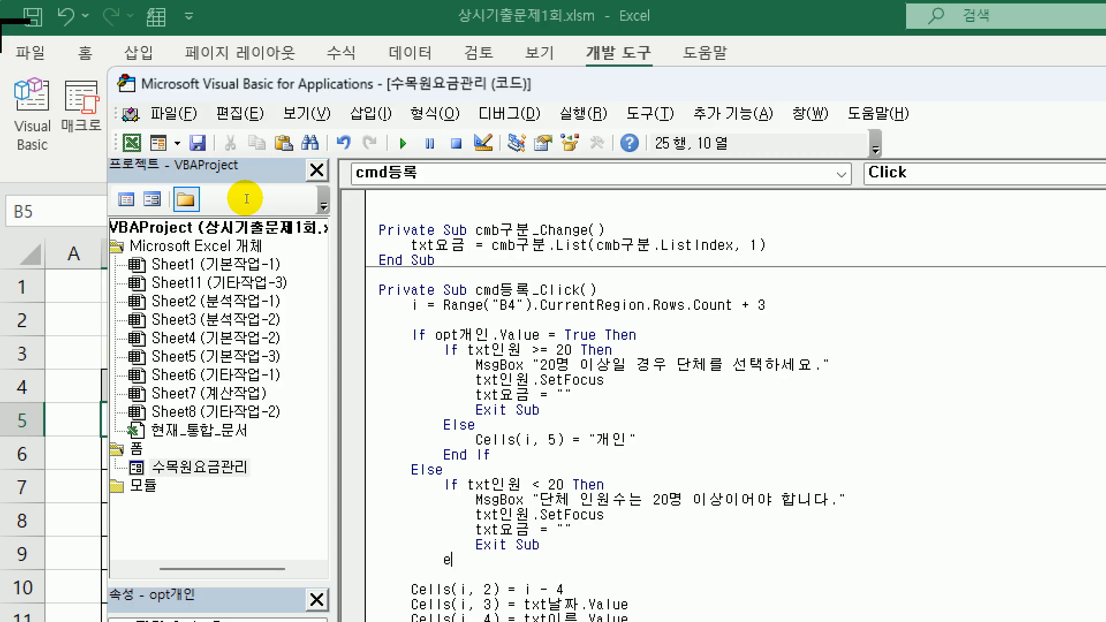
{"action": "key", "text": "Return"}
{"action": "key", "text": "Tab"}
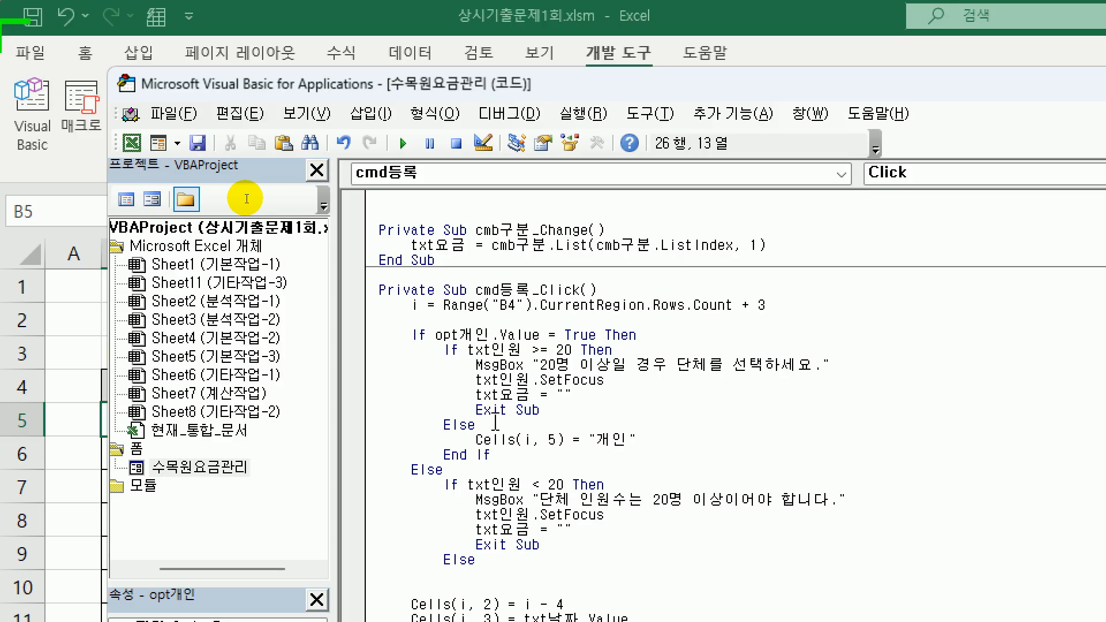
{"action": "type", "text": "cells(i"}
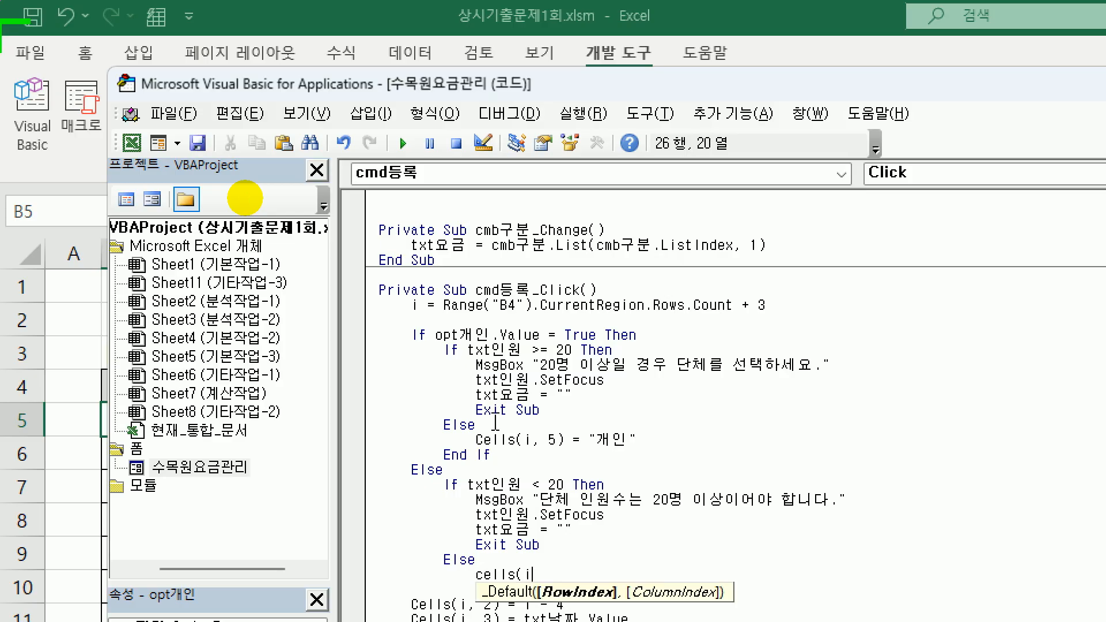
{"action": "type", "text": ",5) = \"단"}
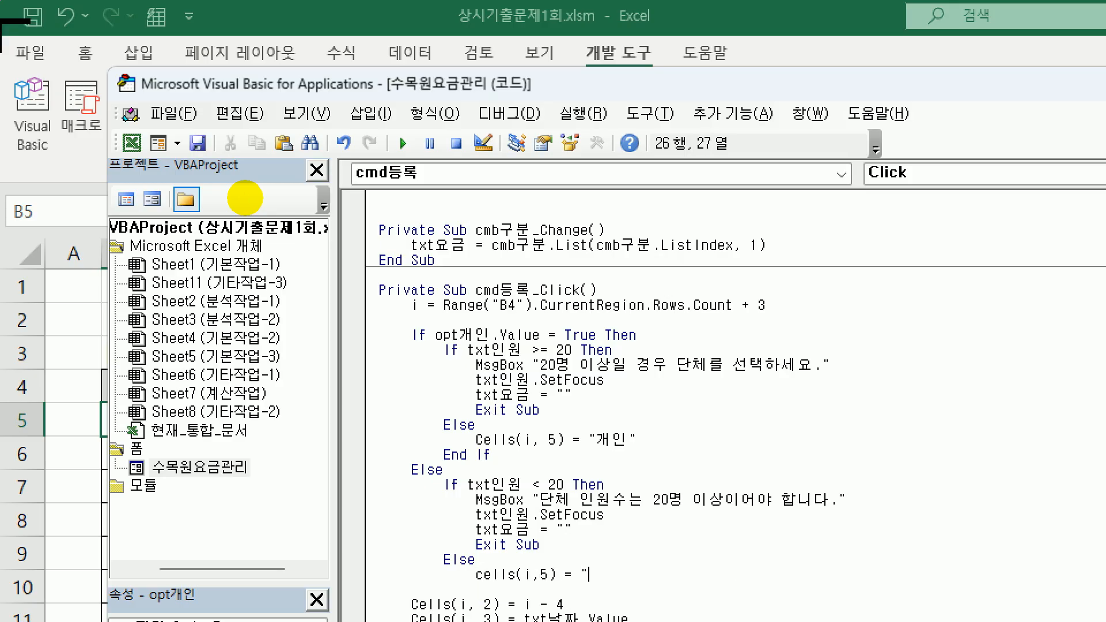
{"action": "type", "text": "체\""}
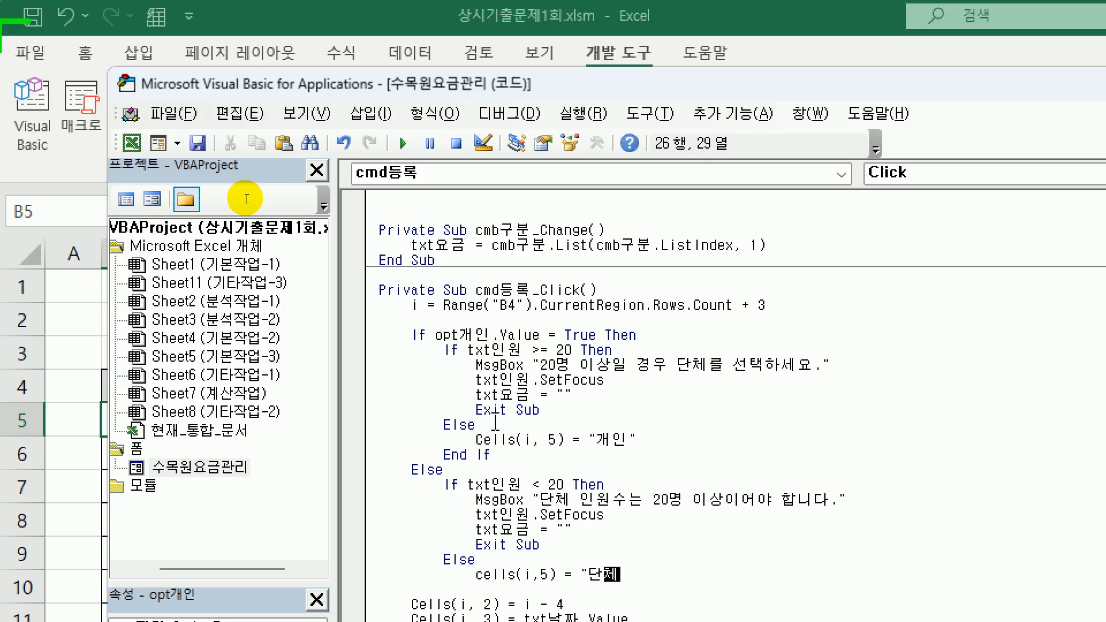
{"action": "key", "text": "Return"}
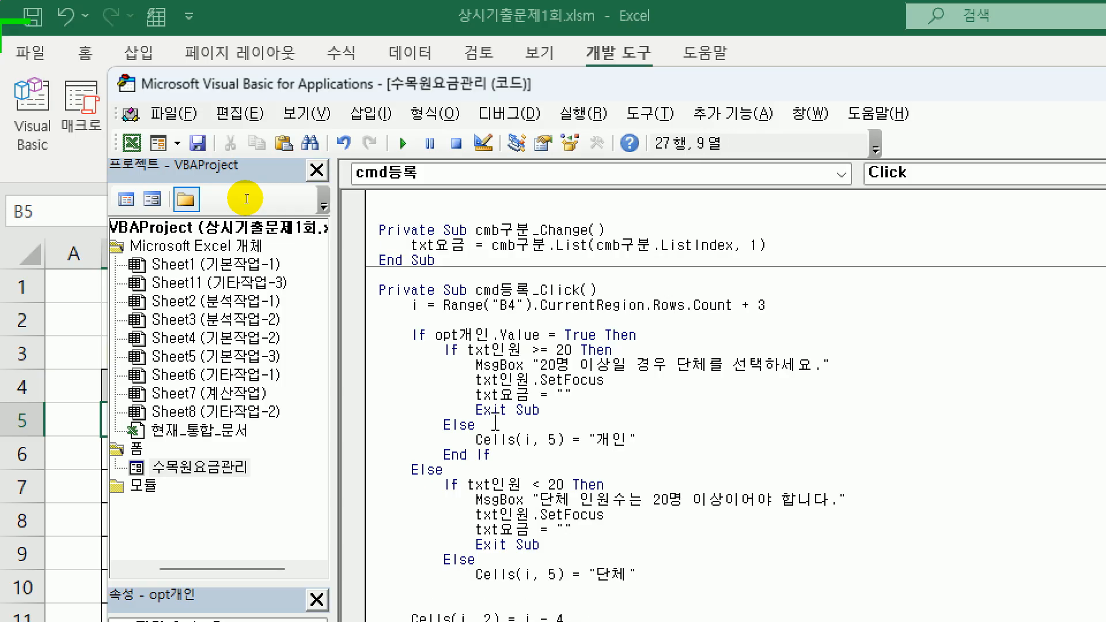
{"action": "type", "text": "end if"}
{"action": "key", "text": "Return"}
{"action": "key", "text": "BackSpace"}
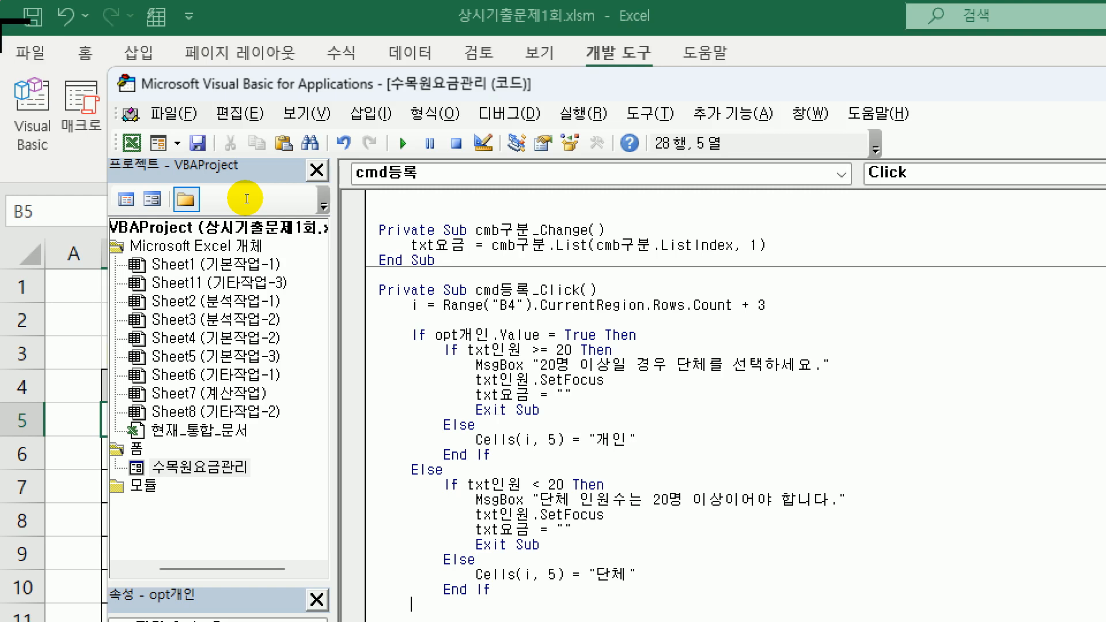
Step: Close the outer opt개인 block in cmd등록_Click with End If, and close the code editor to return to the worksheet
{"action": "type", "text": "end if"}
{"action": "key", "text": "Return"}
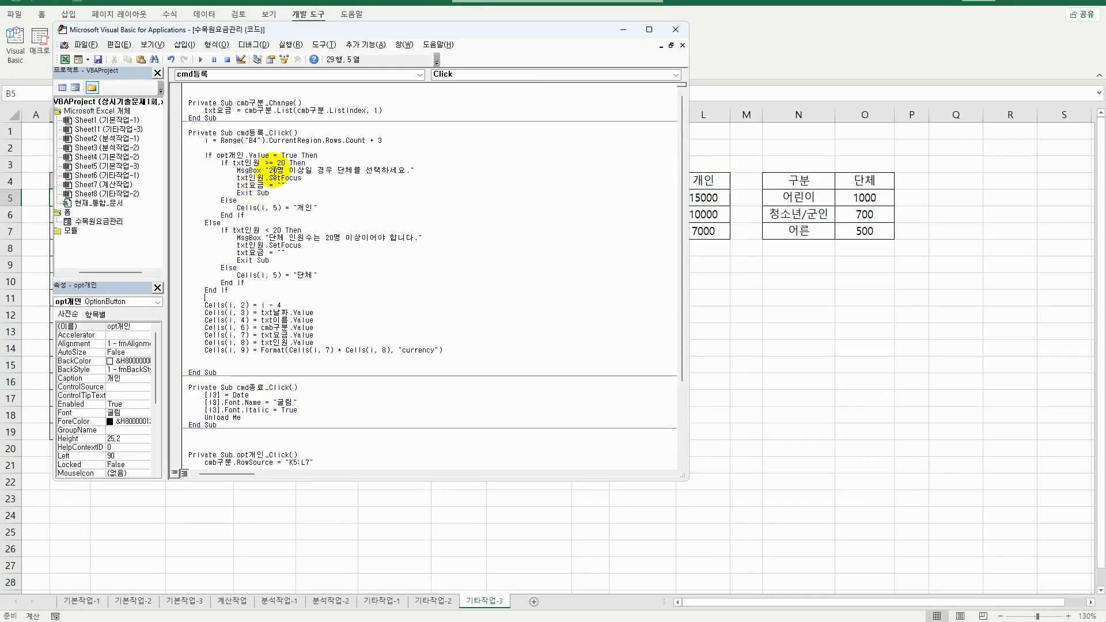
{"action": "left_click", "coordinate": [675, 29]}
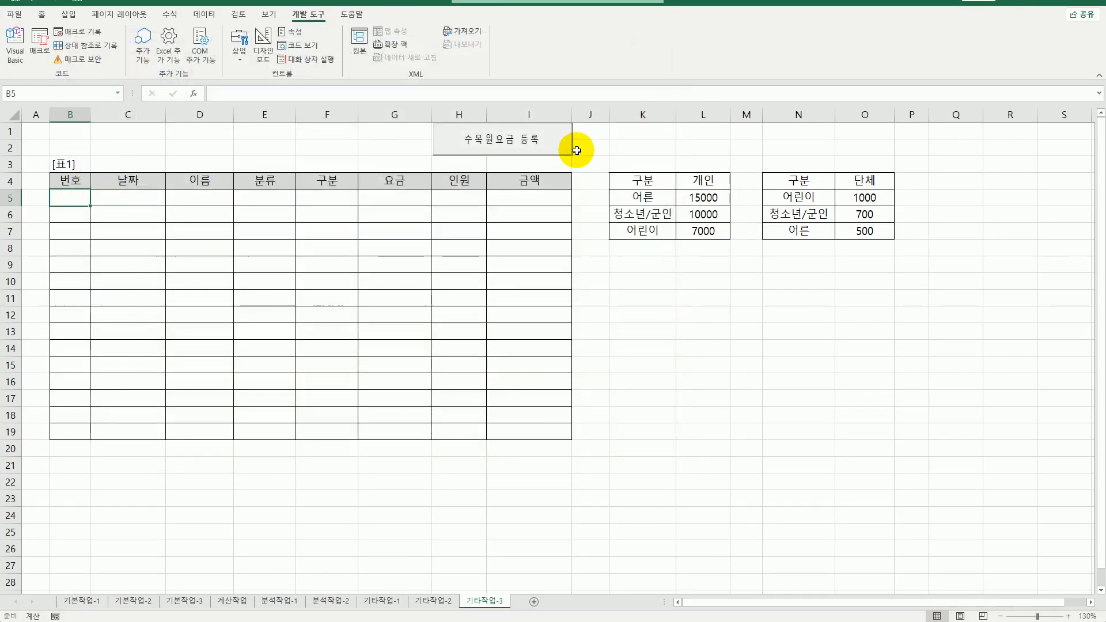
Step: Open the 수목원요금관리 form from the sheet, enter the visitor's name, and move the form clear of the price tables
{"action": "left_click", "coordinate": [520, 147]}
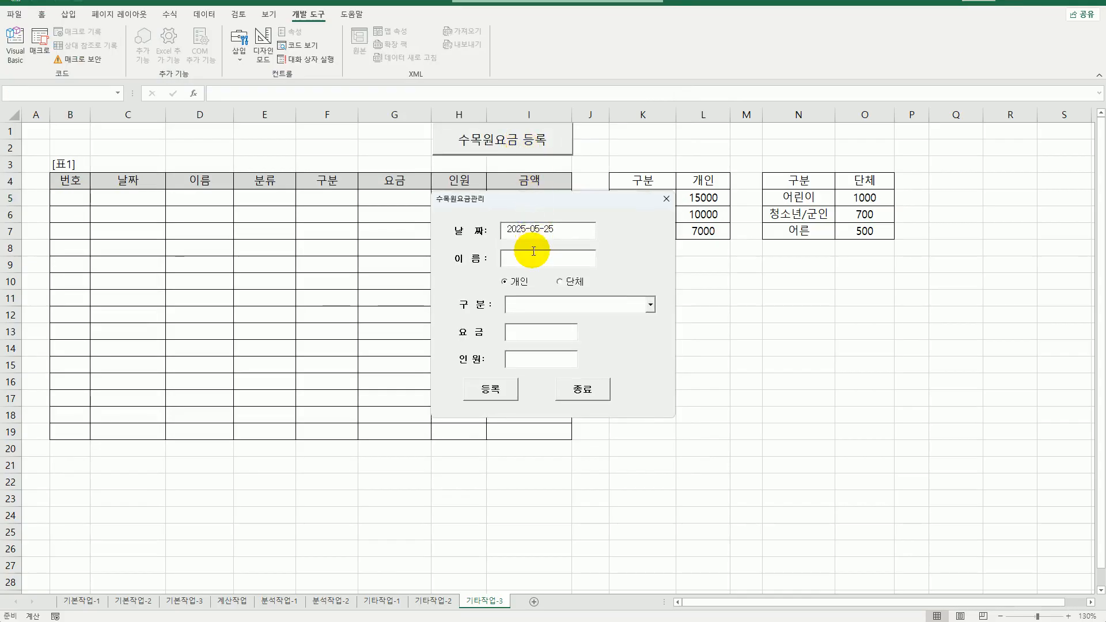
{"action": "left_click", "coordinate": [531, 254]}
{"action": "type", "text": "홍길동"}
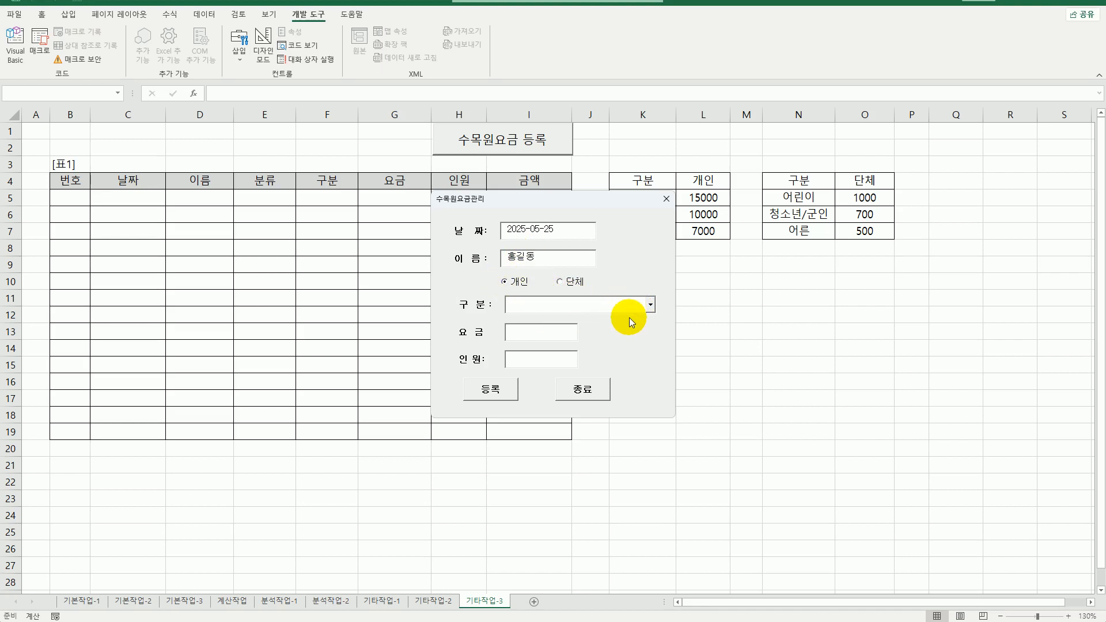
{"action": "left_click_drag", "start_coordinate": [590, 199], "coordinate": [509, 200]}
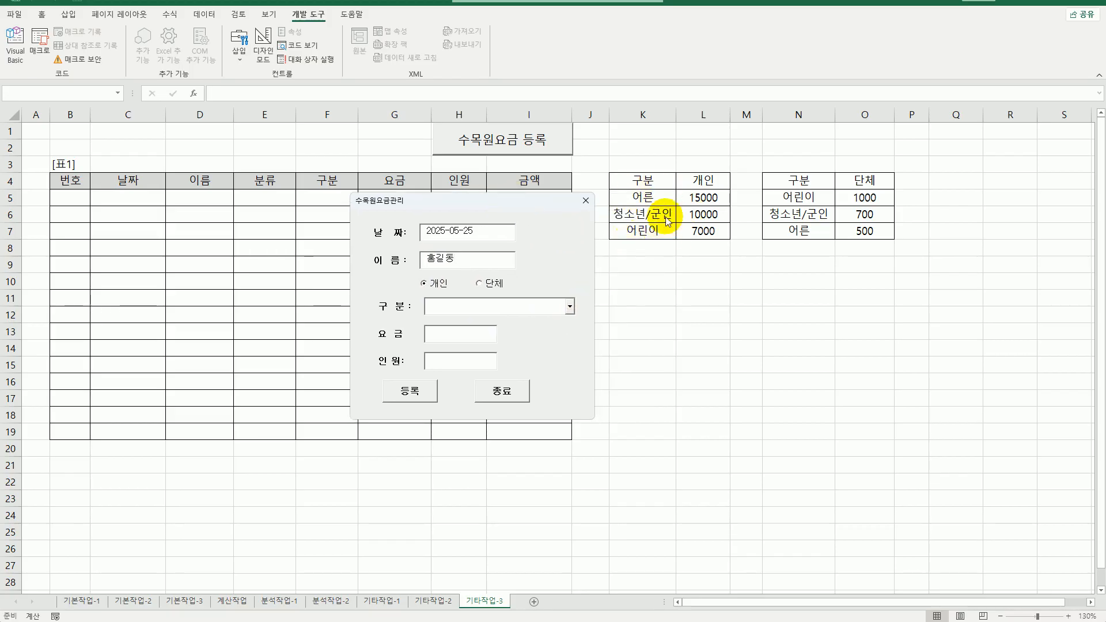
Step: Choose 어른 as the 구분, set 인원 to 4, and register the 개인 entry in the table
{"action": "left_click", "coordinate": [570, 306]}
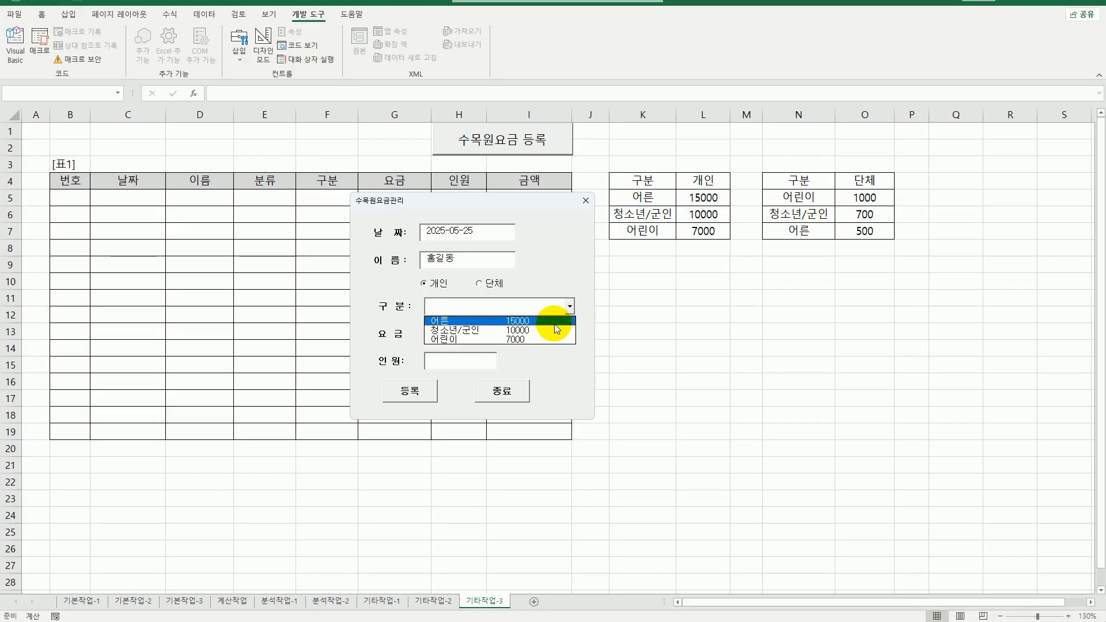
{"action": "left_click", "coordinate": [554, 324]}
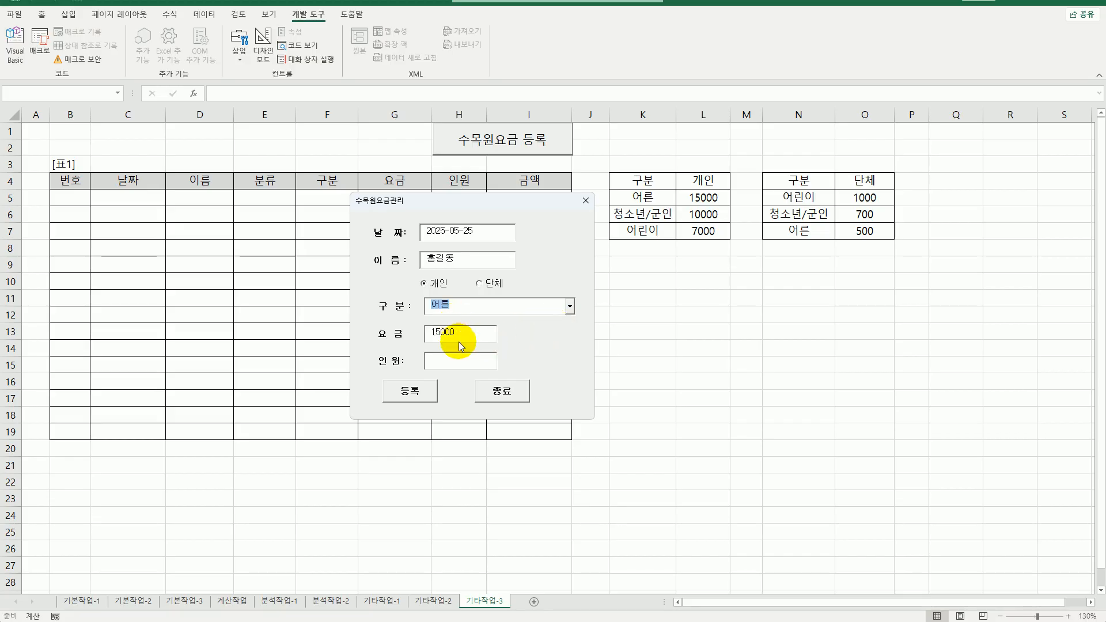
{"action": "left_click", "coordinate": [458, 359]}
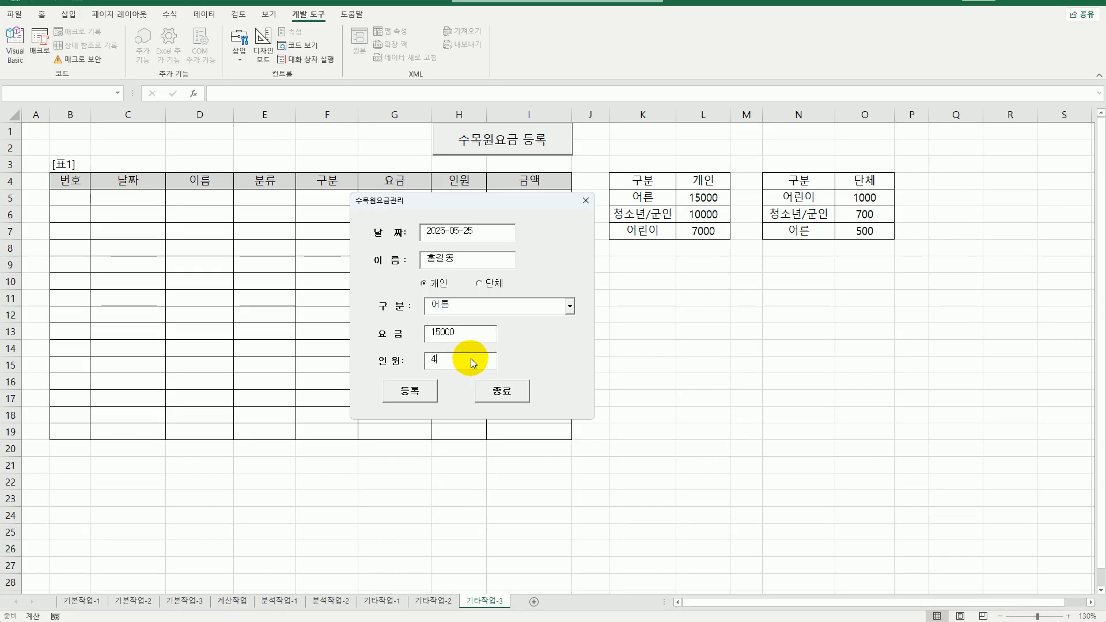
{"action": "left_click", "coordinate": [419, 391]}
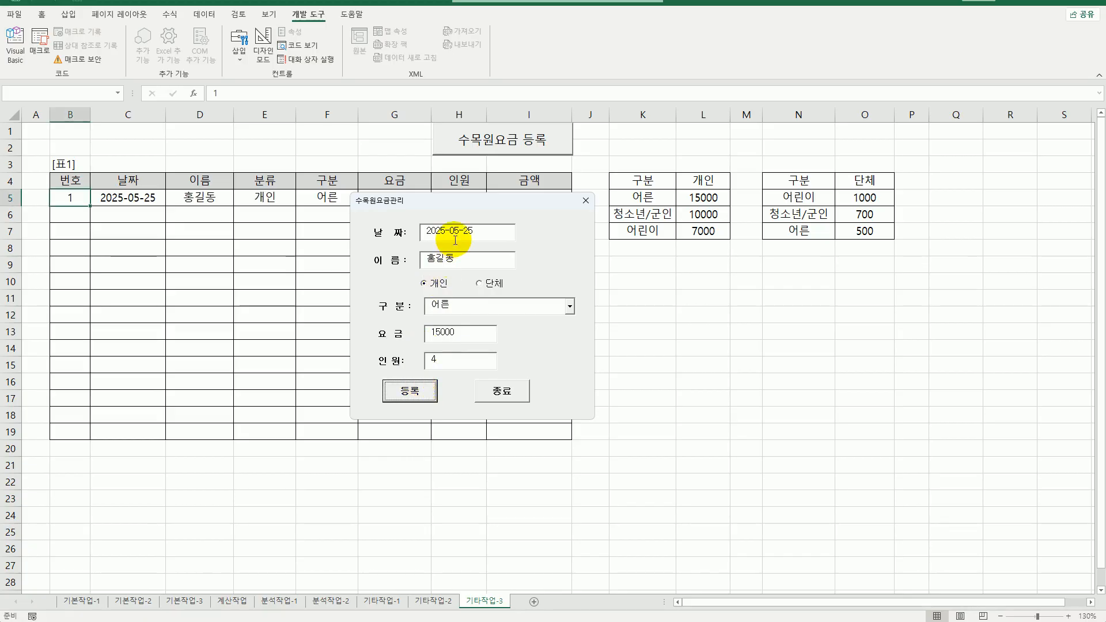
Step: Move the form off the new record to check its row, and end the form with its 종료 procedure
{"action": "left_click_drag", "start_coordinate": [468, 204], "coordinate": [267, 286]}
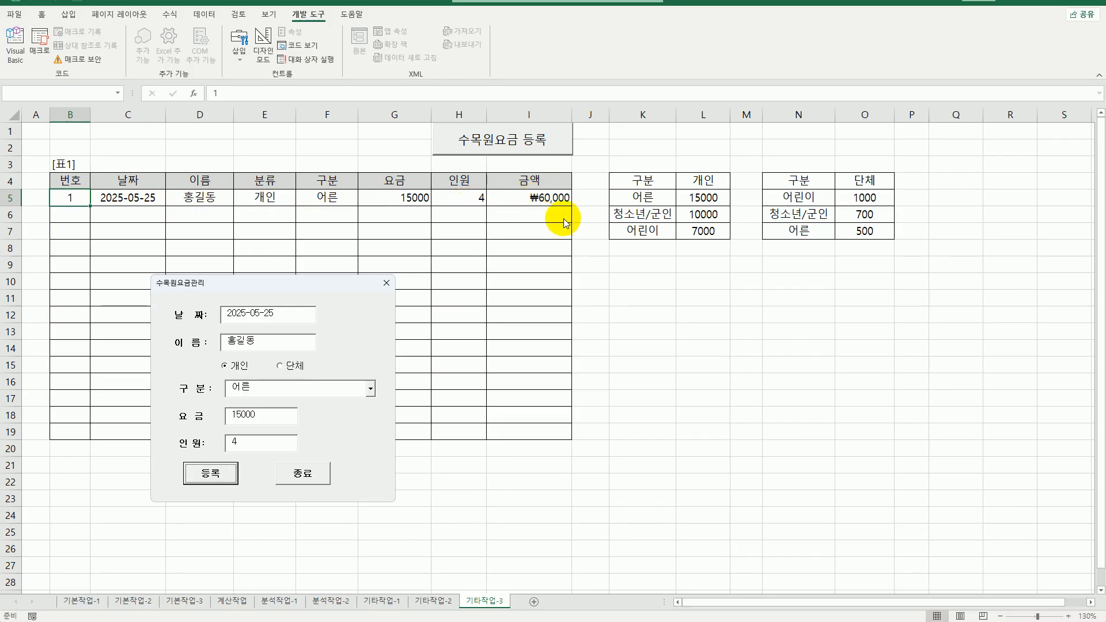
{"action": "left_click_drag", "start_coordinate": [323, 283], "coordinate": [372, 212]}
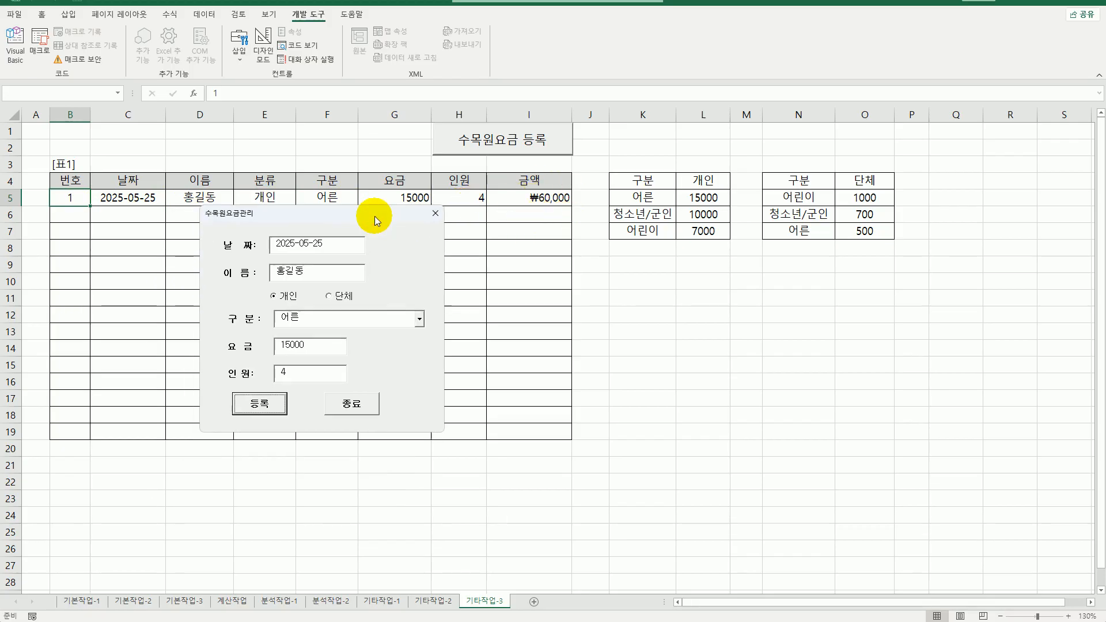
{"action": "left_click", "coordinate": [356, 403]}
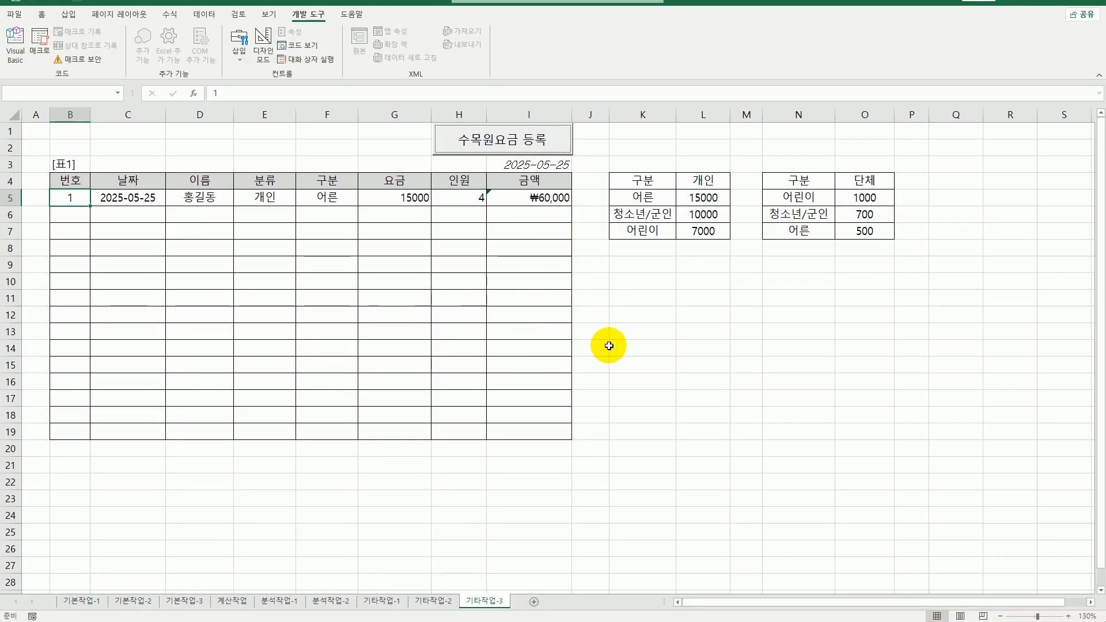
{"action": "left_click", "coordinate": [632, 360]}
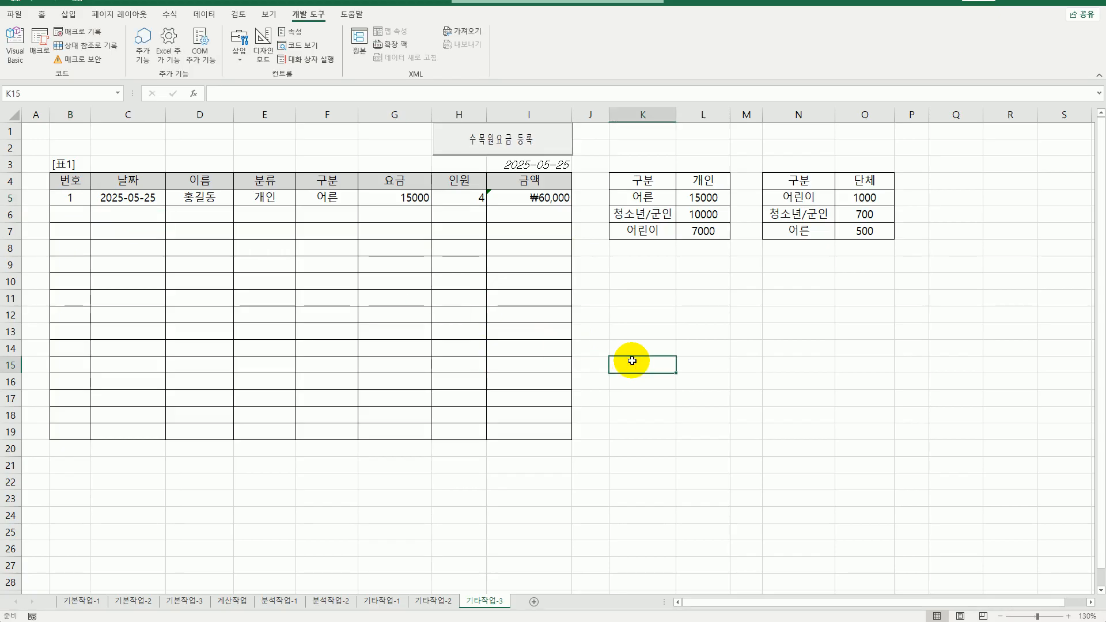